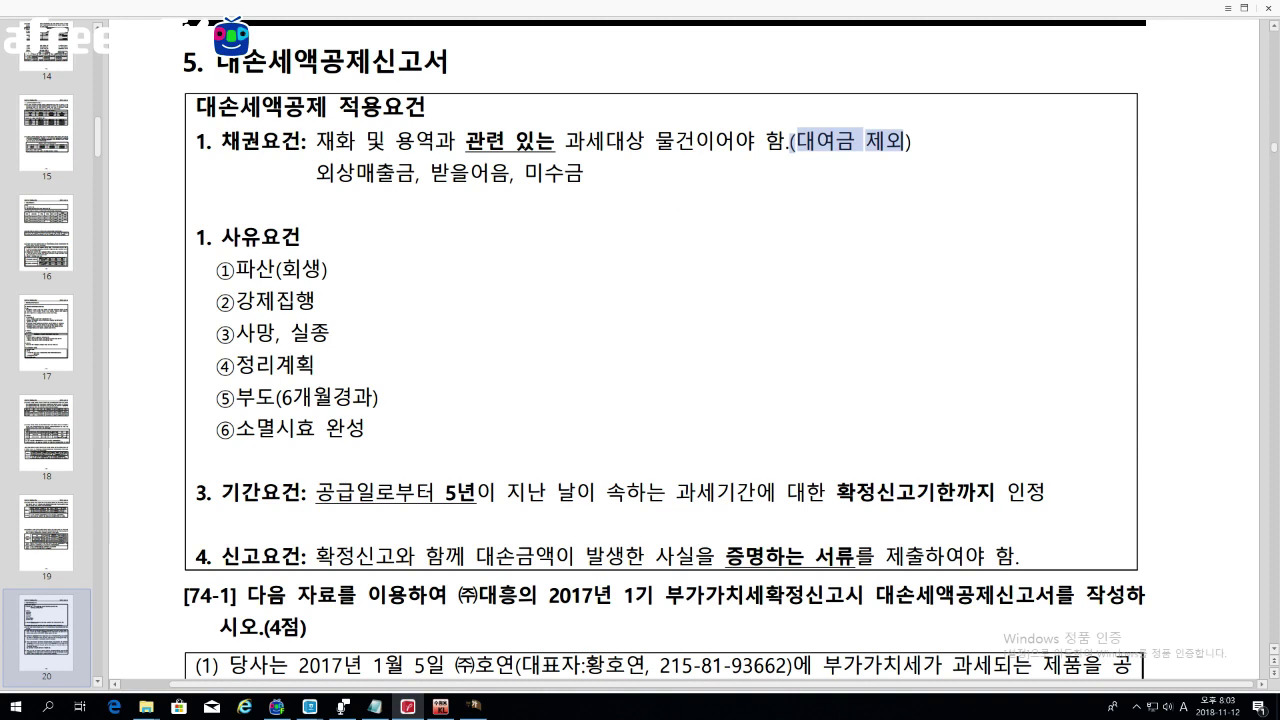
Step: Highlight the eligible receivables 외상매출금, 받을어음 and 미수금 in the requirements box
{"action": "left_click_drag", "start_coordinate": [316, 172], "coordinate": [510, 172]}
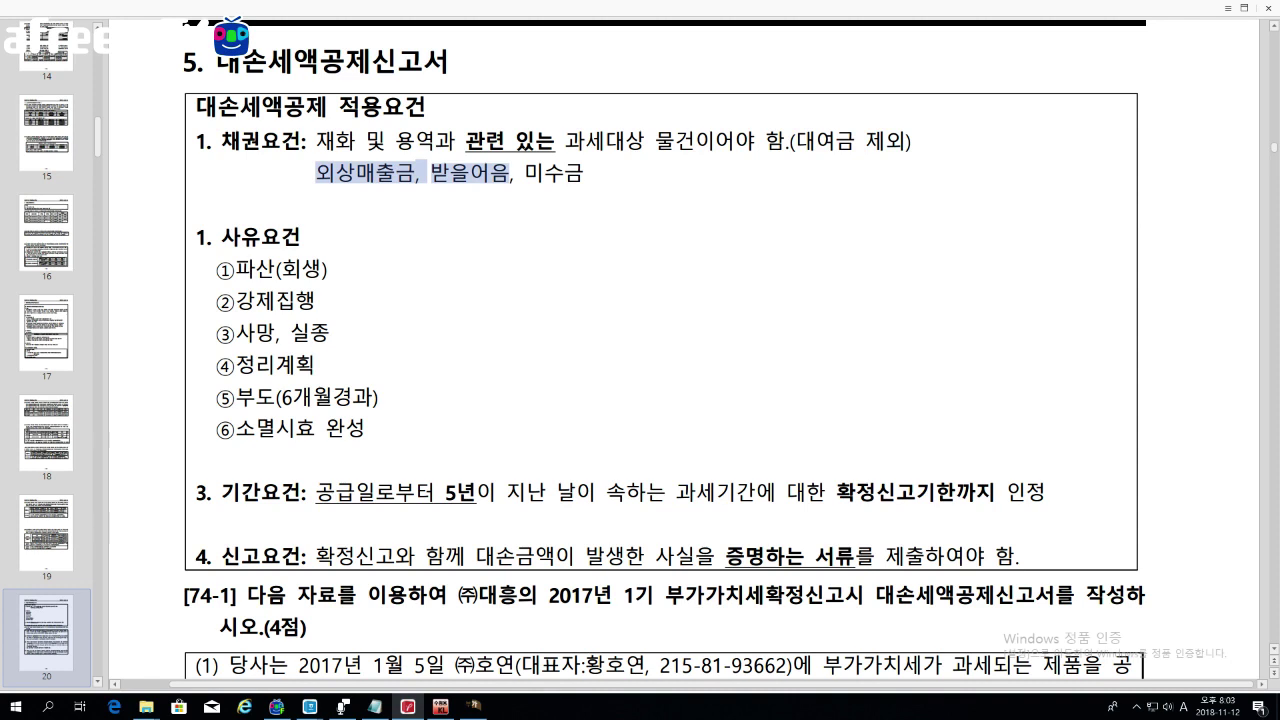
{"action": "left_click_drag", "start_coordinate": [525, 172], "coordinate": [584, 172]}
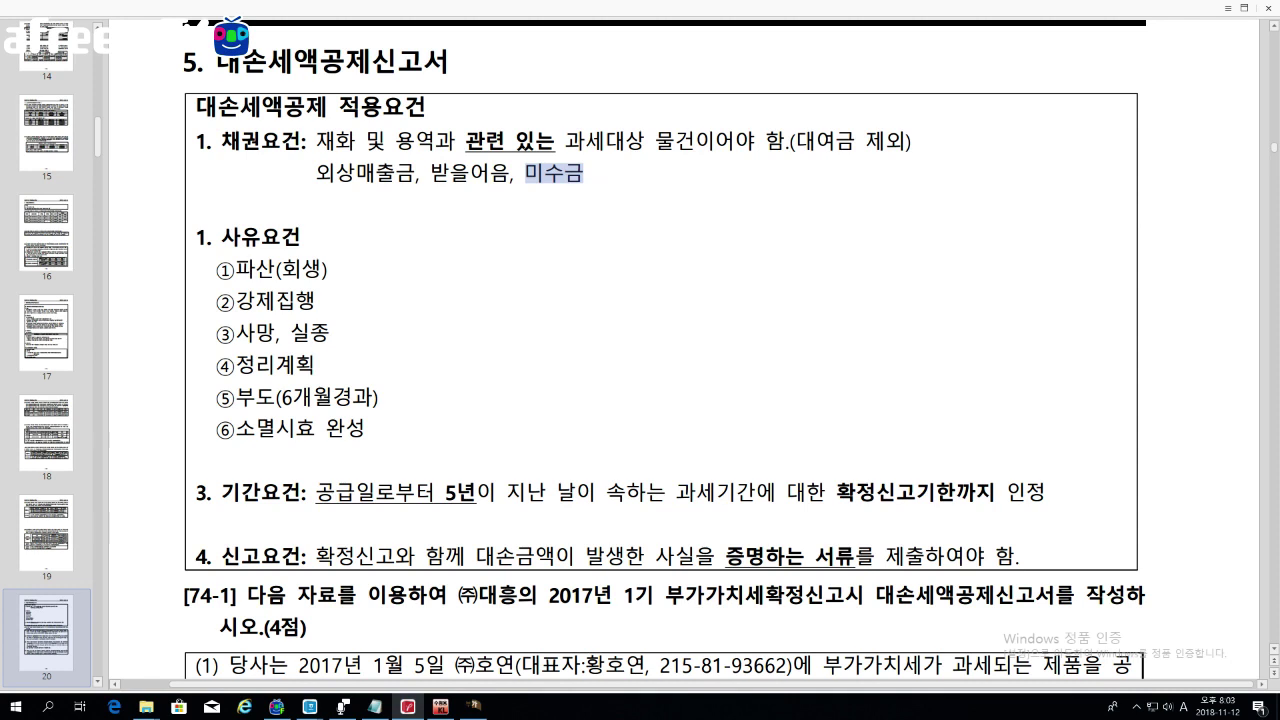
{"action": "left_click_drag", "start_coordinate": [316, 172], "coordinate": [584, 172]}
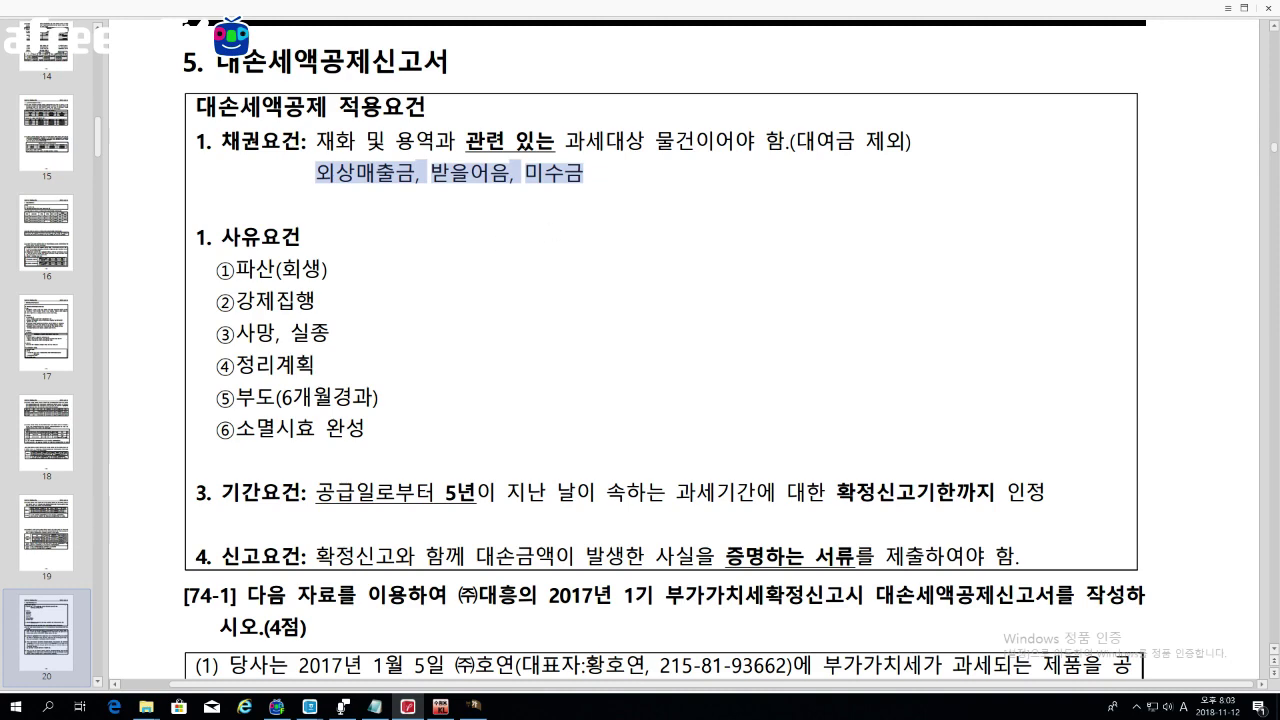
{"action": "left_click", "coordinate": [357, 279]}
Step: Mark the six bad-debt reasons ①–⑥, pointing out 부도, 정리계획, 사망·실종, 강제집행 and 파산
{"action": "scroll", "coordinate": [360, 277], "scroll_direction": "down", "scroll_amount": 2}
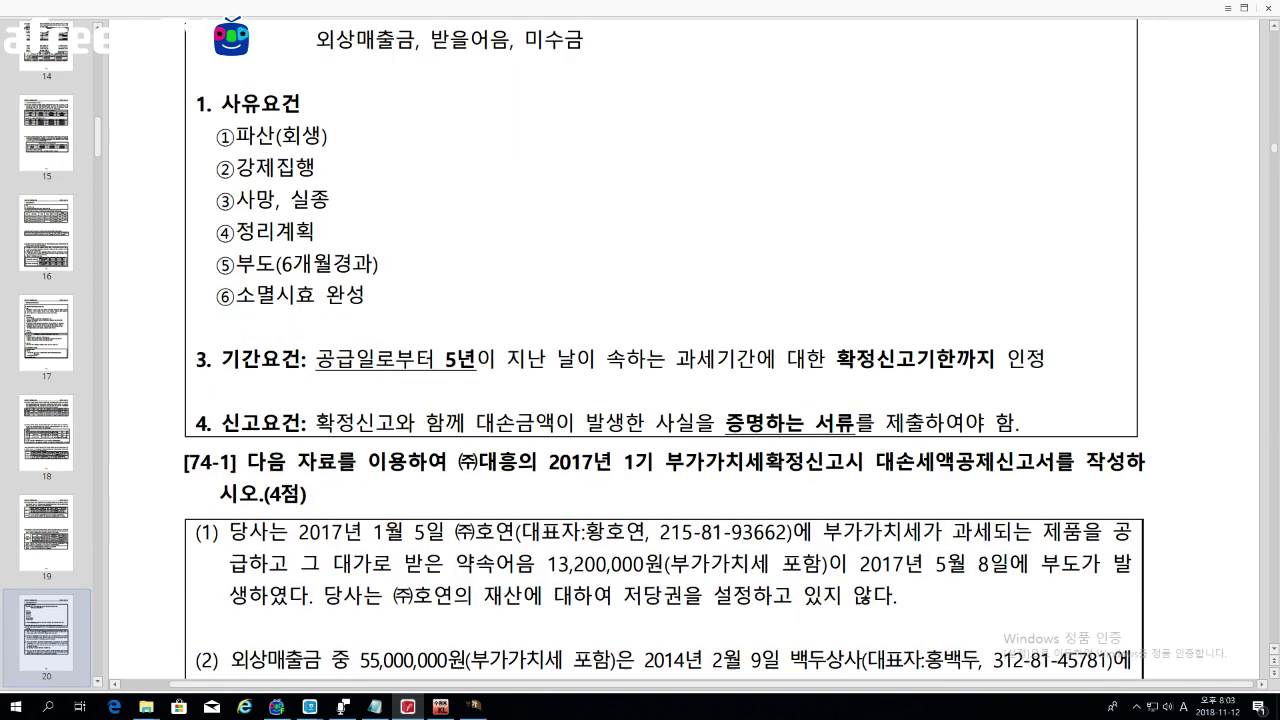
{"action": "left_click_drag", "start_coordinate": [198, 135], "coordinate": [364, 295]}
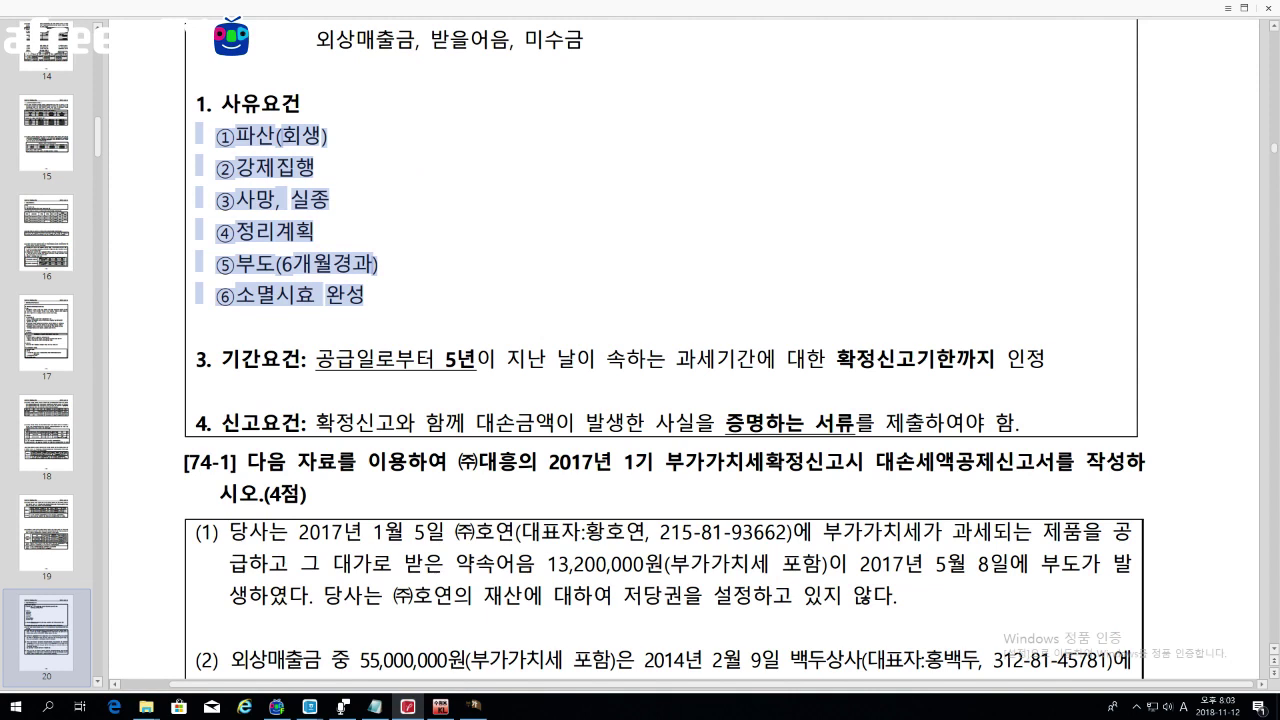
{"action": "left_click", "coordinate": [402, 272]}
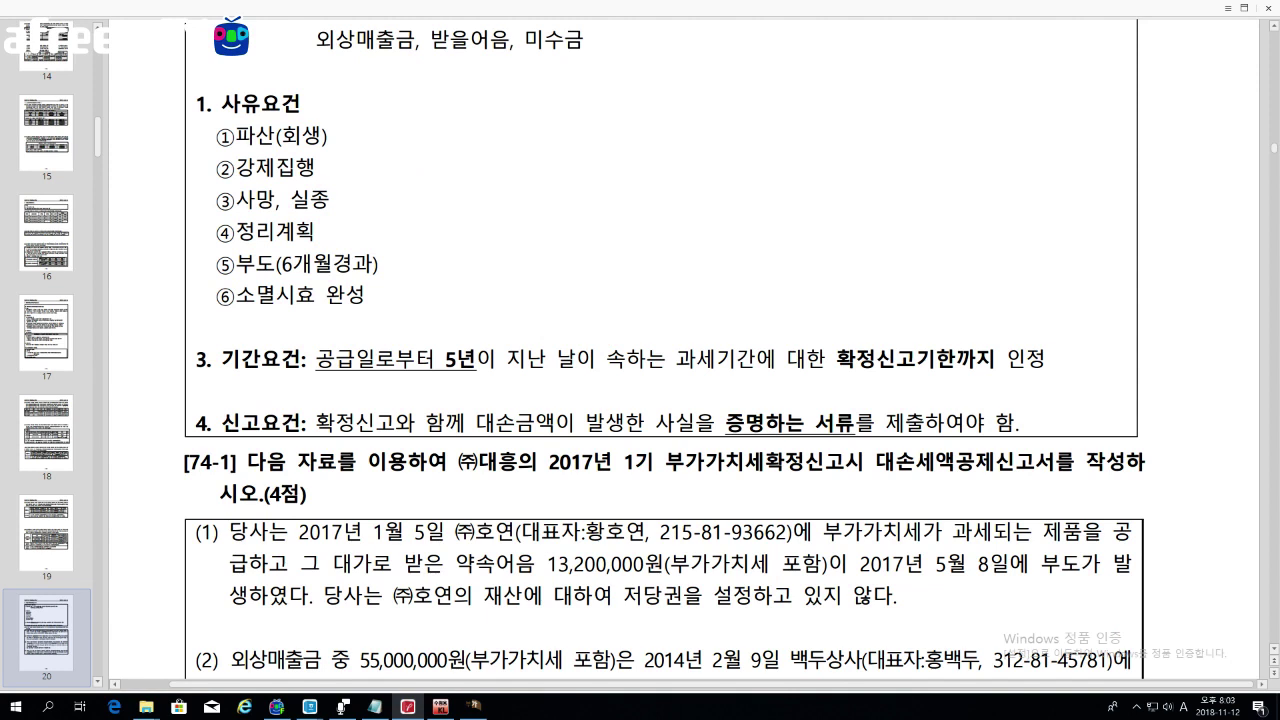
{"action": "left_click_drag", "start_coordinate": [216, 265], "coordinate": [378, 265]}
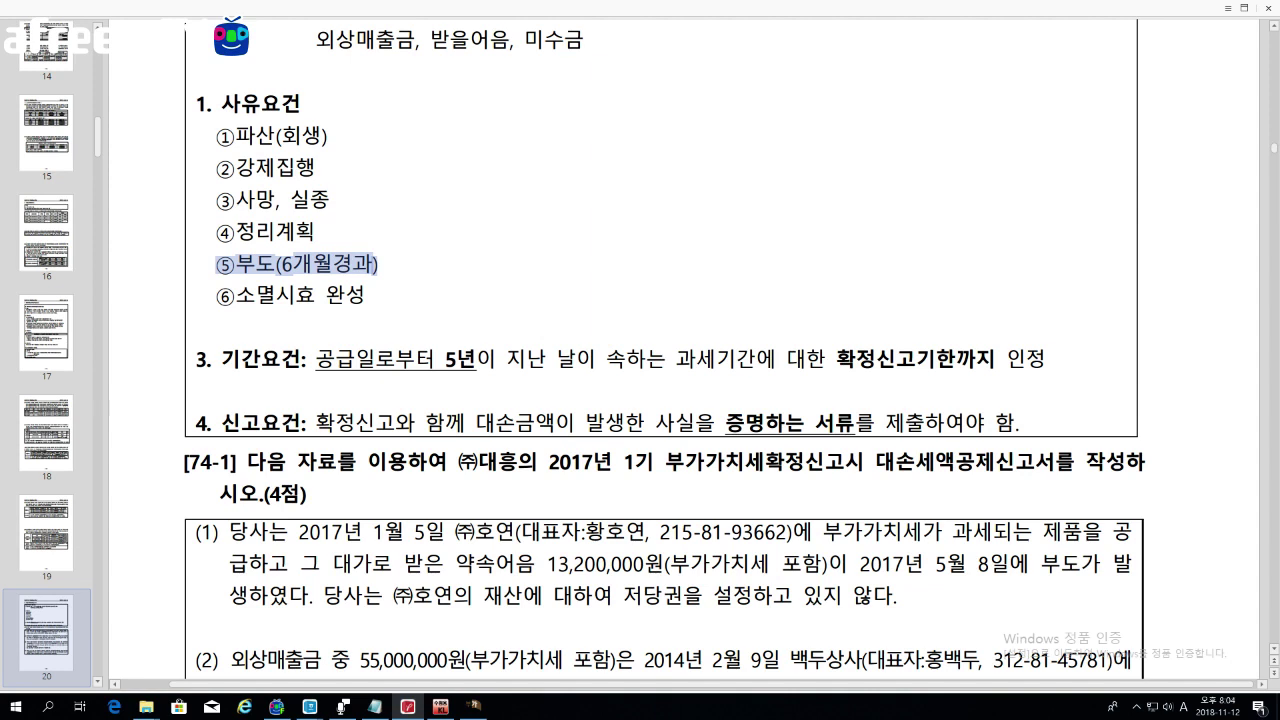
{"action": "left_click_drag", "start_coordinate": [216, 232], "coordinate": [314, 232]}
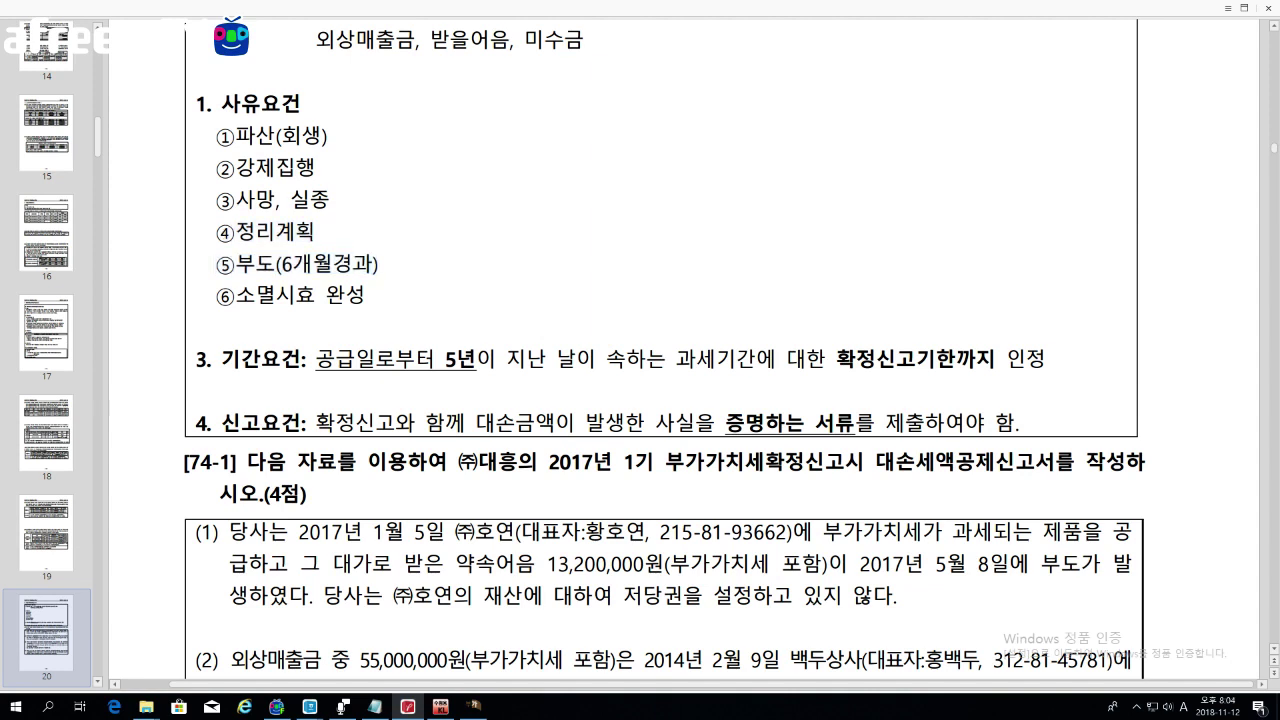
{"action": "left_click_drag", "start_coordinate": [216, 199], "coordinate": [330, 199]}
{"action": "left_click_drag", "start_coordinate": [216, 167], "coordinate": [314, 167]}
{"action": "left_click_drag", "start_coordinate": [216, 135], "coordinate": [328, 135]}
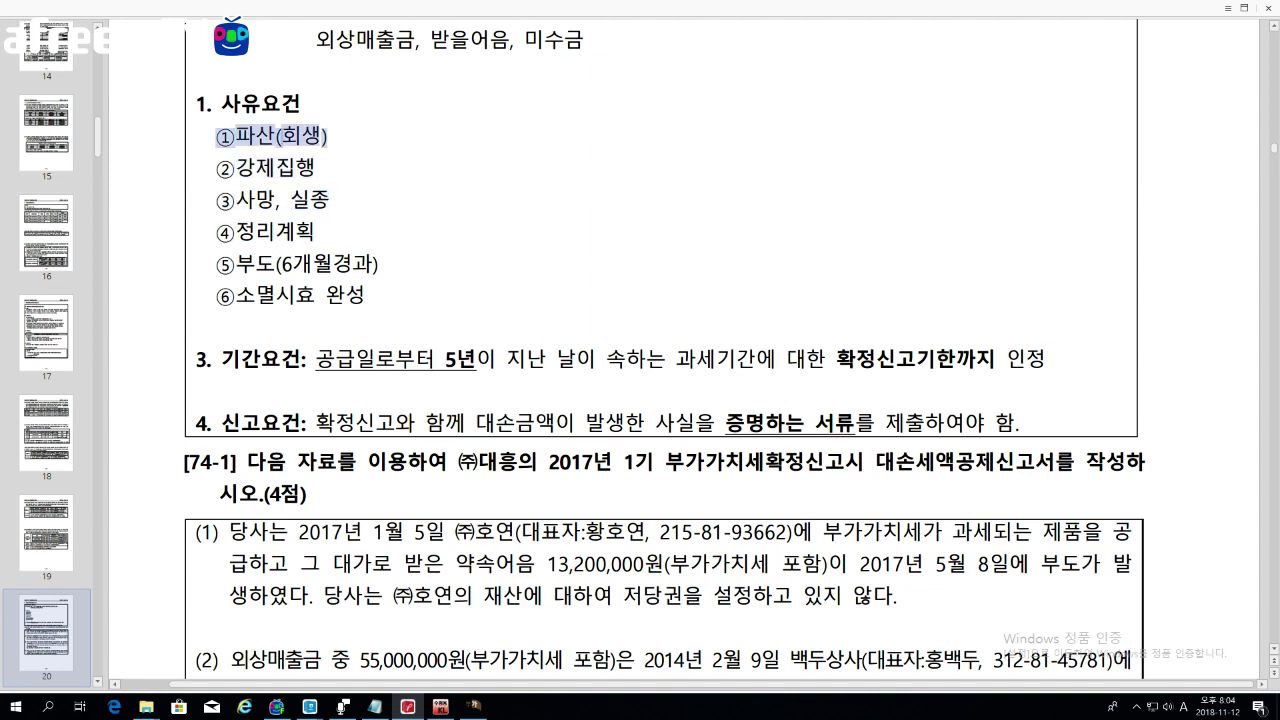
{"action": "left_click_drag", "start_coordinate": [216, 264], "coordinate": [378, 264]}
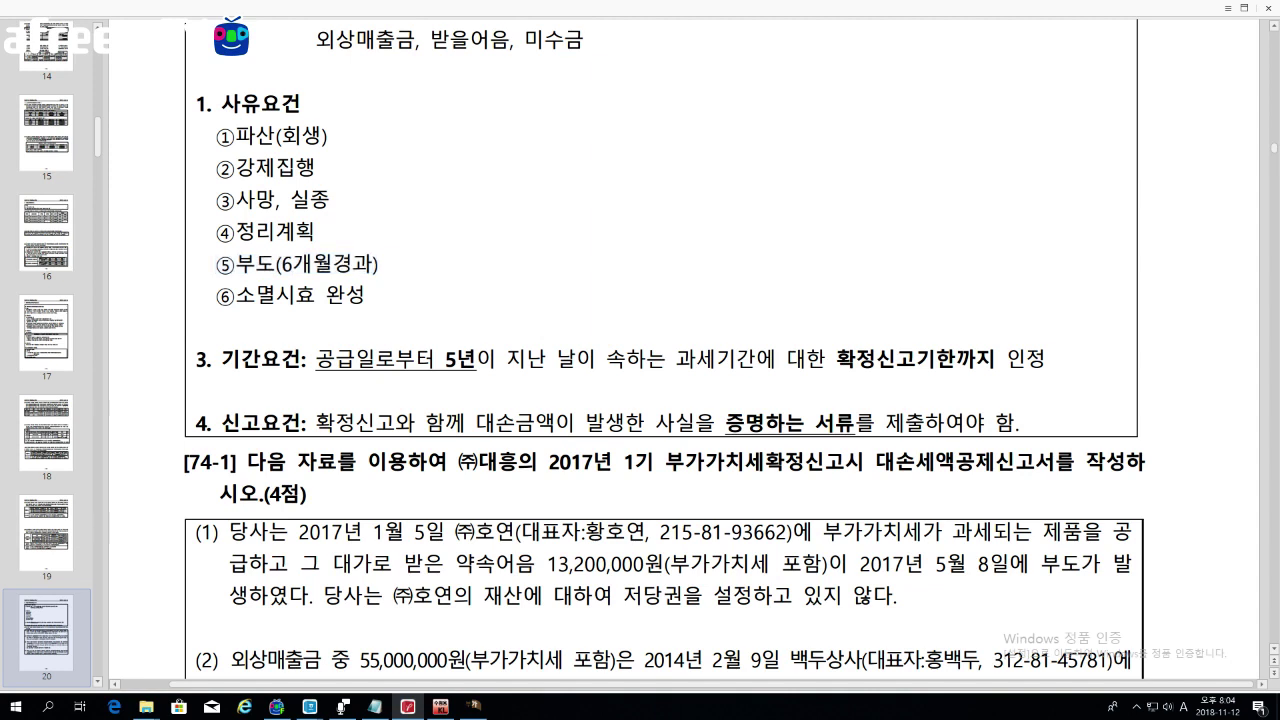
Step: Emphasise the 5년 period requirement and scroll down to problem 74-1's items
{"action": "left_click_drag", "start_coordinate": [316, 359], "coordinate": [476, 359]}
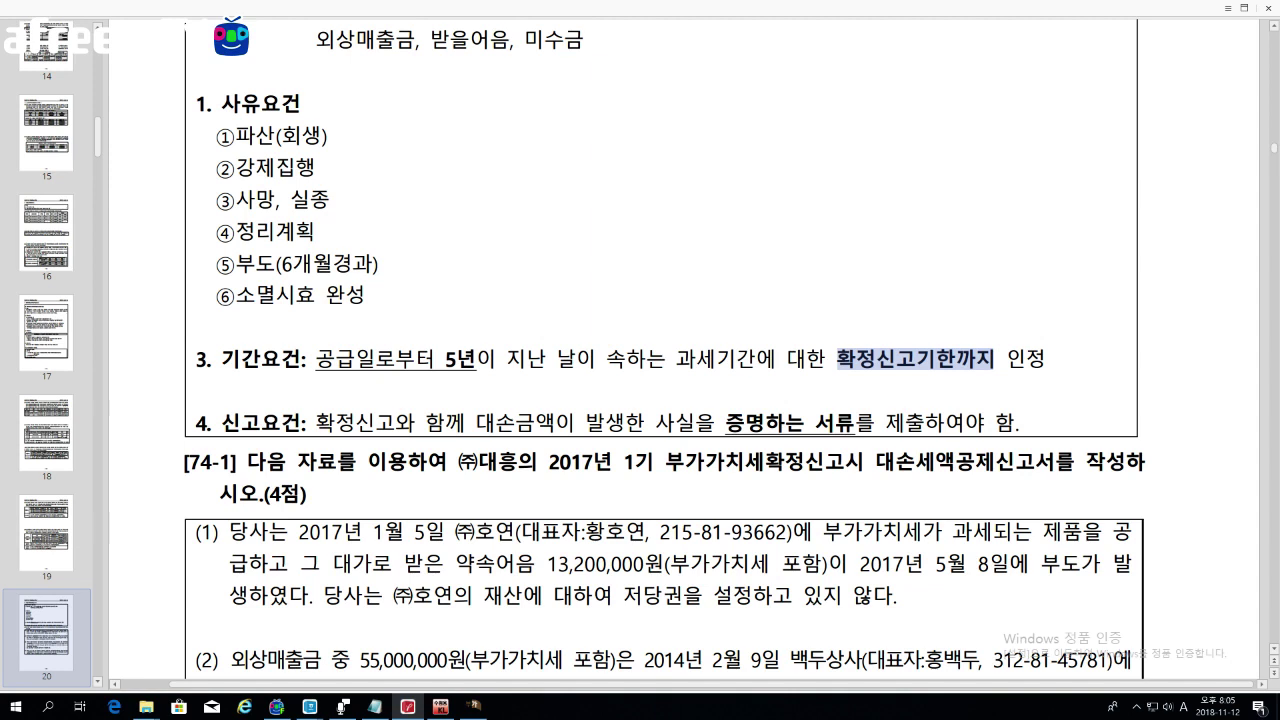
{"action": "left_click_drag", "start_coordinate": [434, 358], "coordinate": [492, 358]}
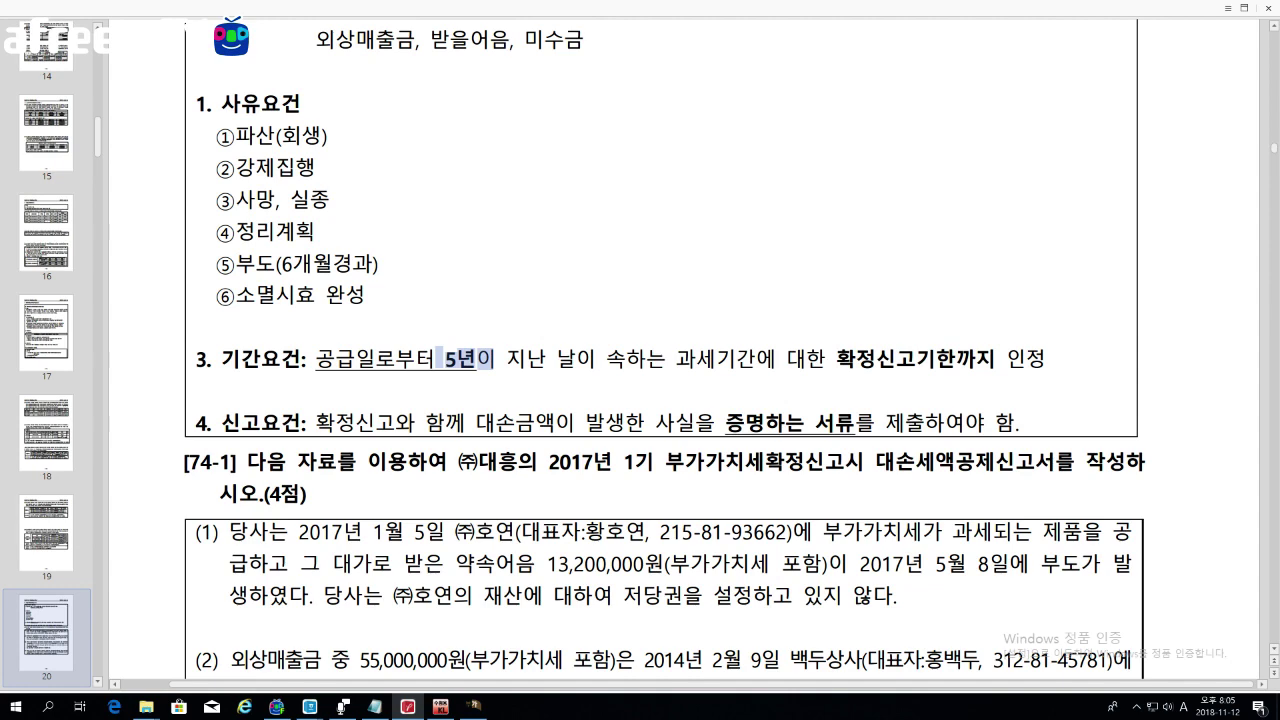
{"action": "left_click_drag", "start_coordinate": [355, 423], "coordinate": [373, 423]}
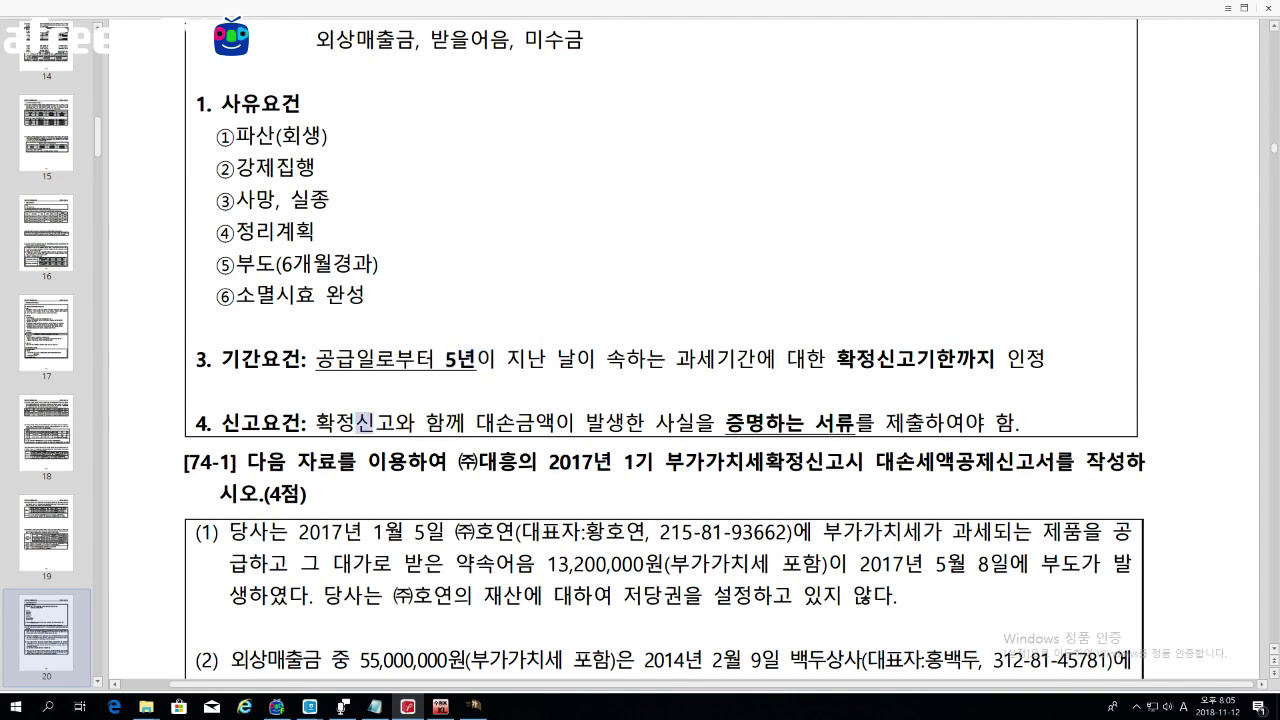
{"action": "scroll", "coordinate": [665, 400], "scroll_direction": "down", "scroll_amount": 3}
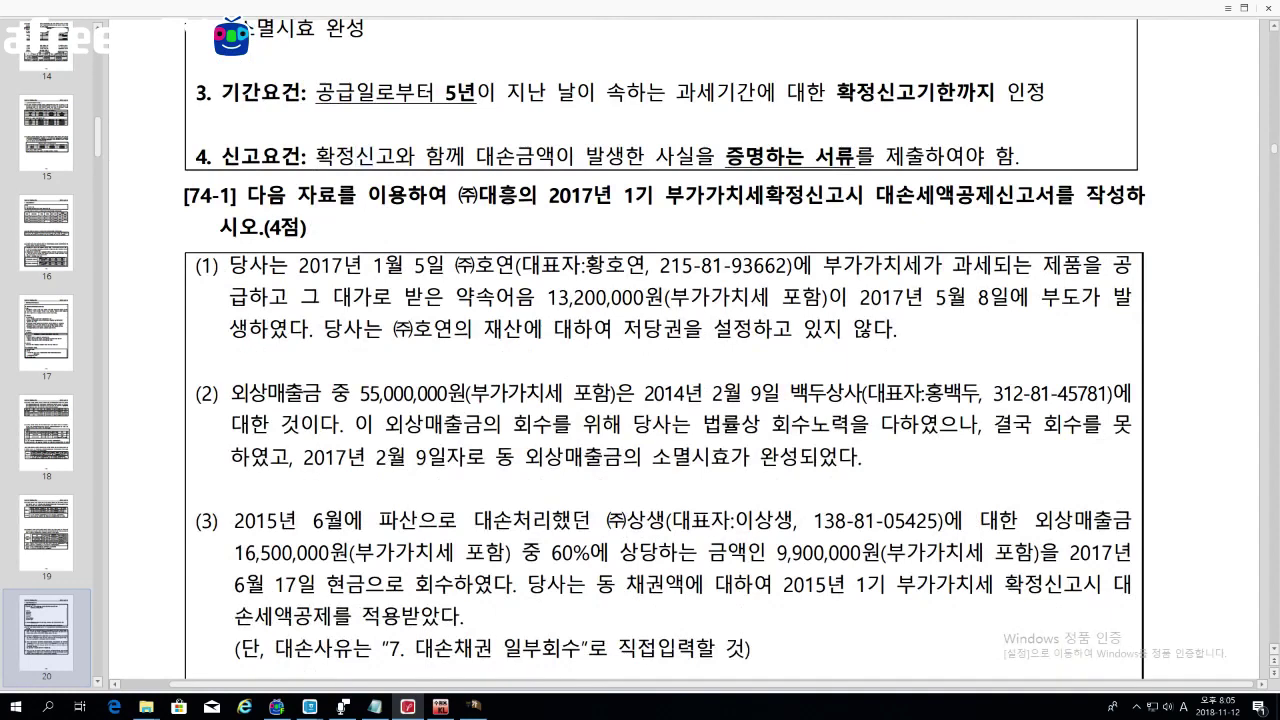
{"action": "scroll", "coordinate": [876, 361], "scroll_direction": "down", "scroll_amount": 1}
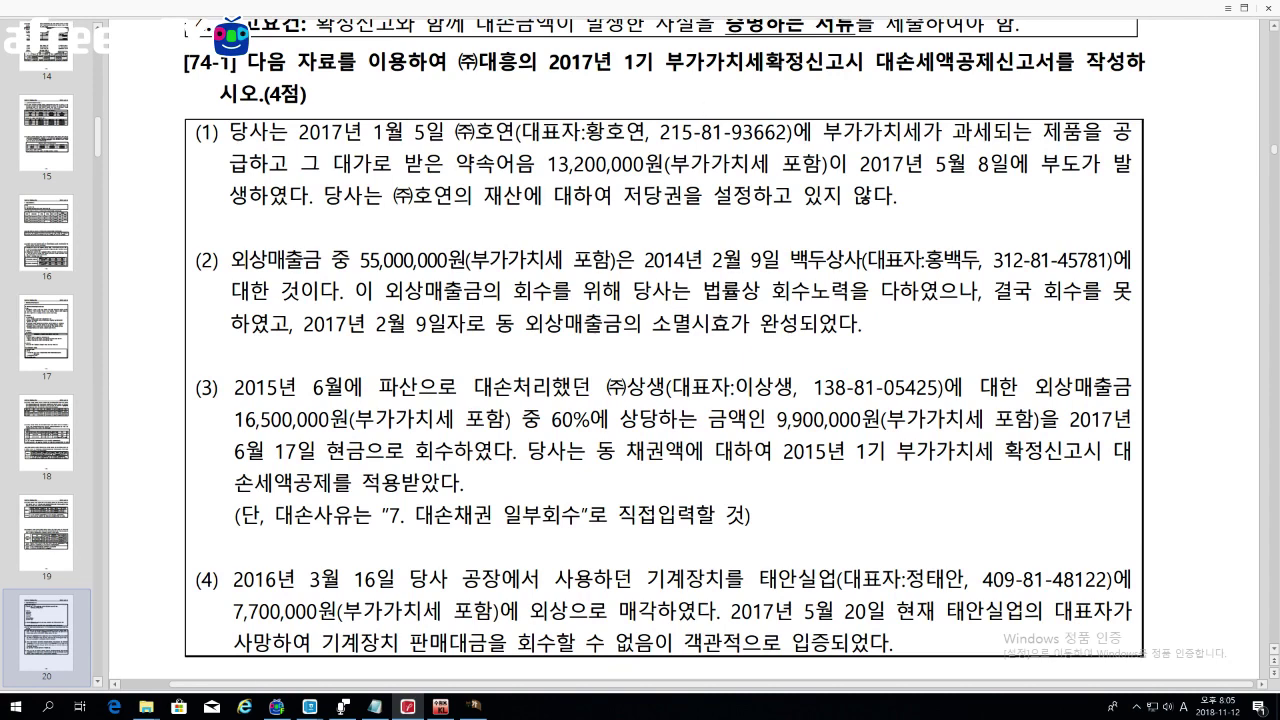
{"action": "left_click_drag", "start_coordinate": [372, 132], "coordinate": [444, 132]}
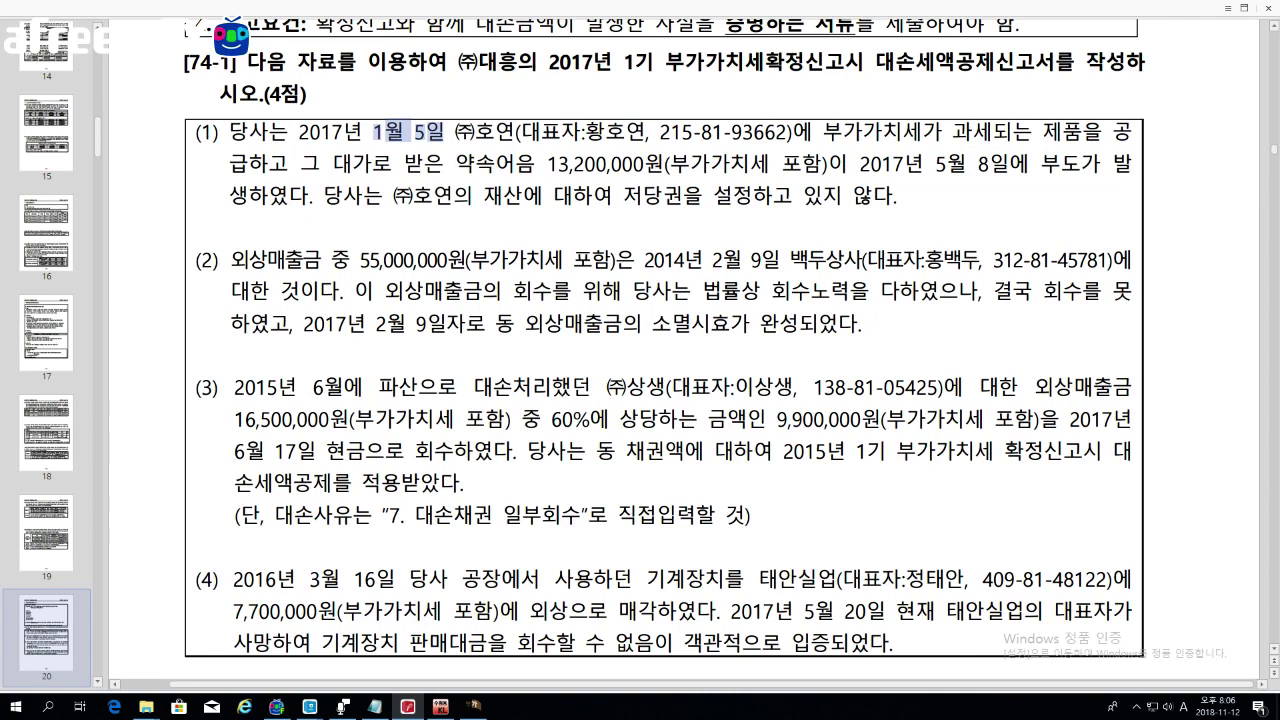
{"action": "left_click_drag", "start_coordinate": [536, 163], "coordinate": [822, 163]}
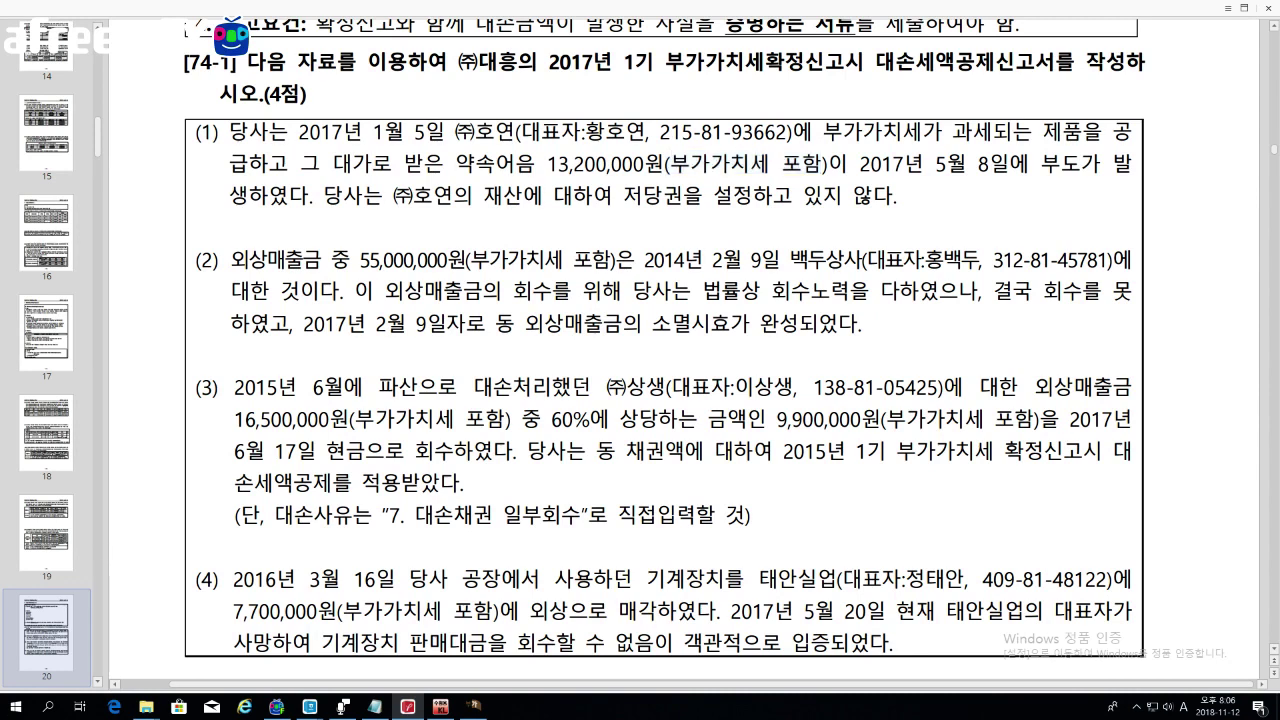
{"action": "left_click_drag", "start_coordinate": [925, 163], "coordinate": [1008, 163]}
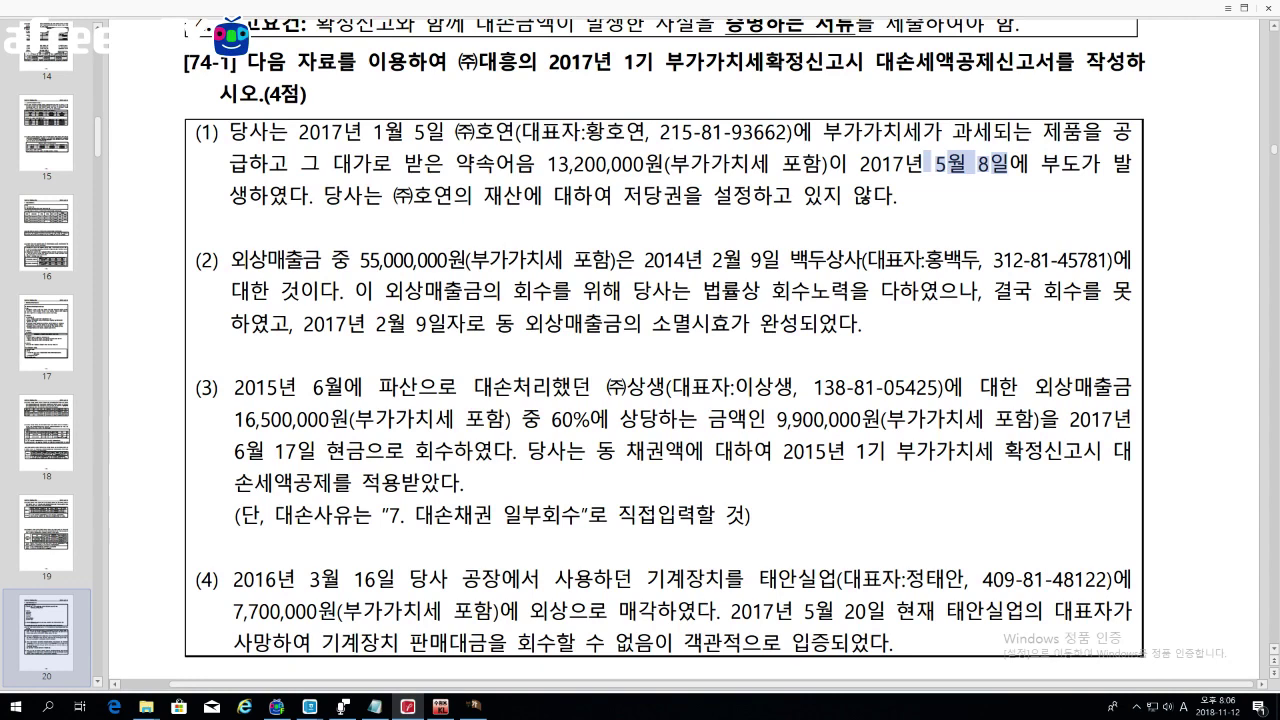
{"action": "left_click_drag", "start_coordinate": [632, 62], "coordinate": [824, 62]}
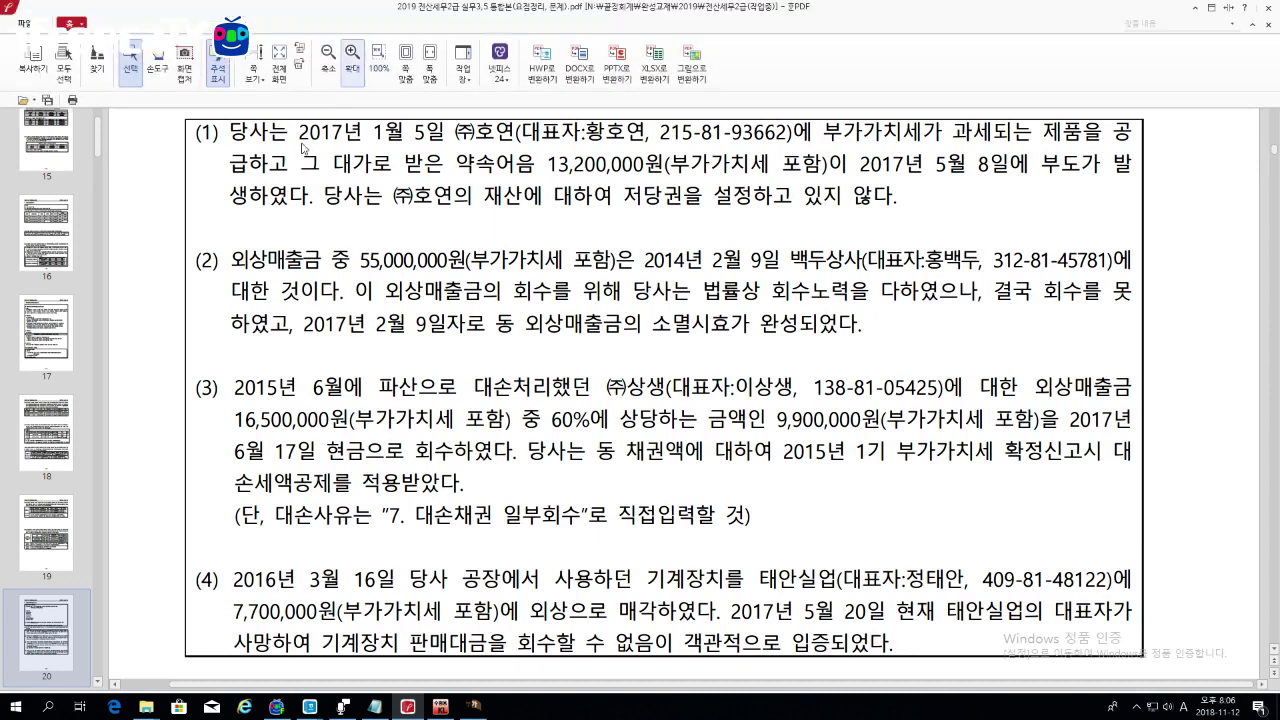
{"action": "left_click_drag", "start_coordinate": [249, 163], "coordinate": [267, 163]}
{"action": "left_click_drag", "start_coordinate": [196, 132], "coordinate": [898, 195]}
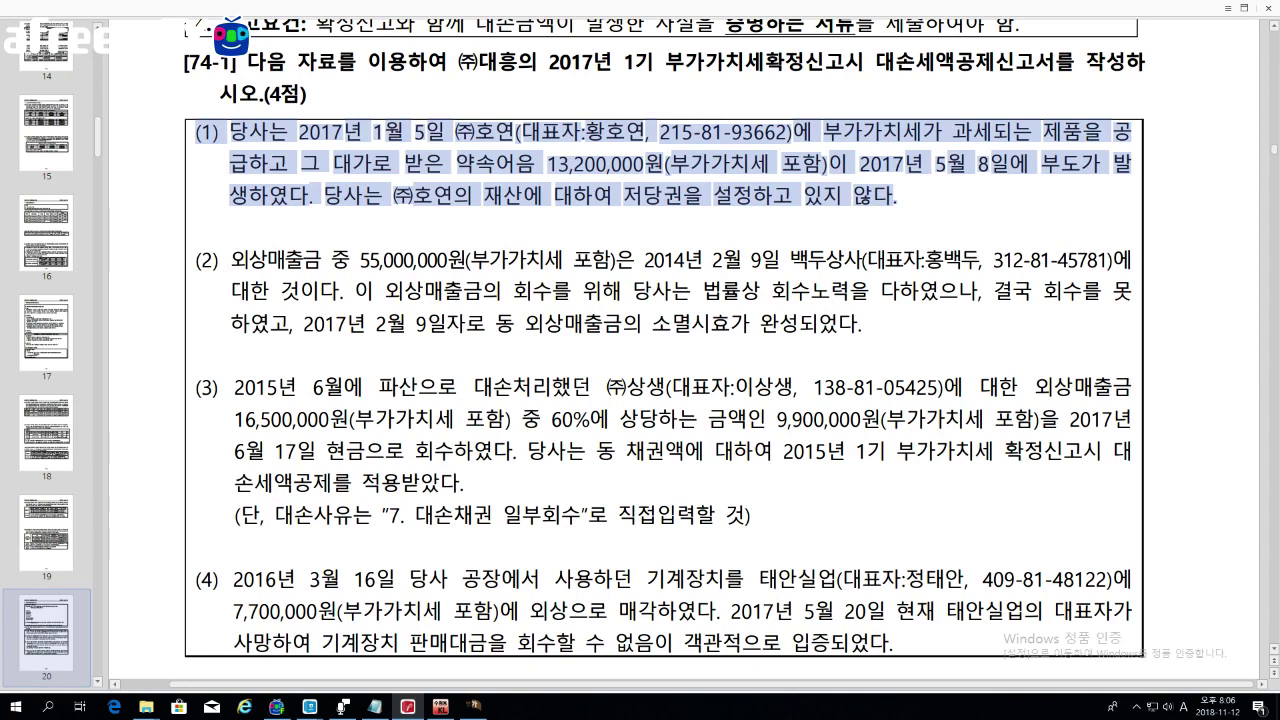
{"action": "key", "text": "Escape"}
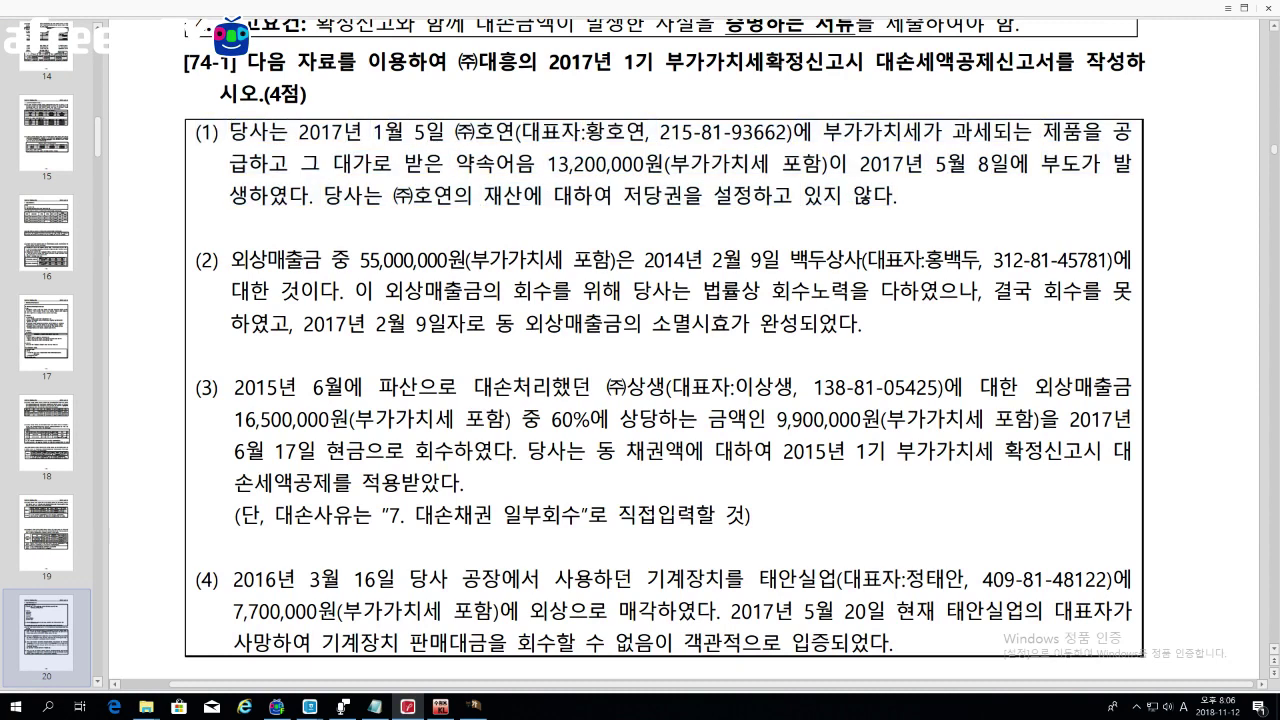
{"action": "left_click_drag", "start_coordinate": [231, 259], "coordinate": [370, 259]}
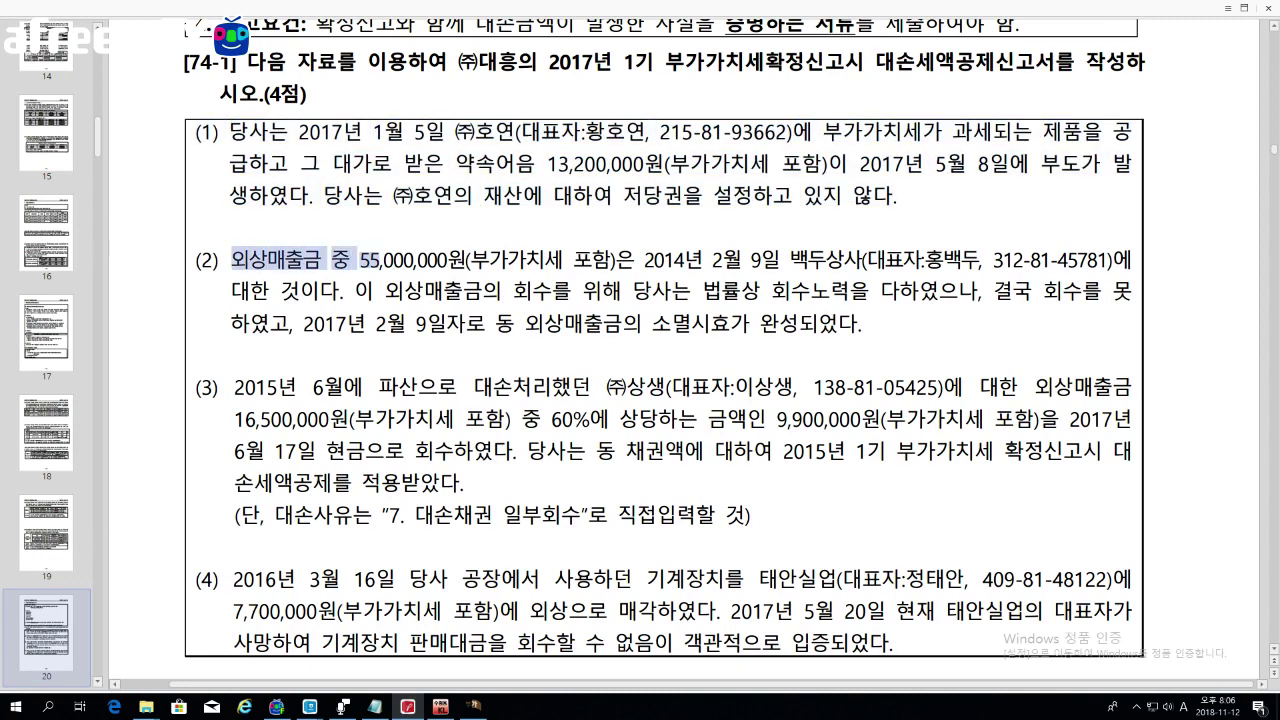
{"action": "left_click_drag", "start_coordinate": [360, 259], "coordinate": [612, 259]}
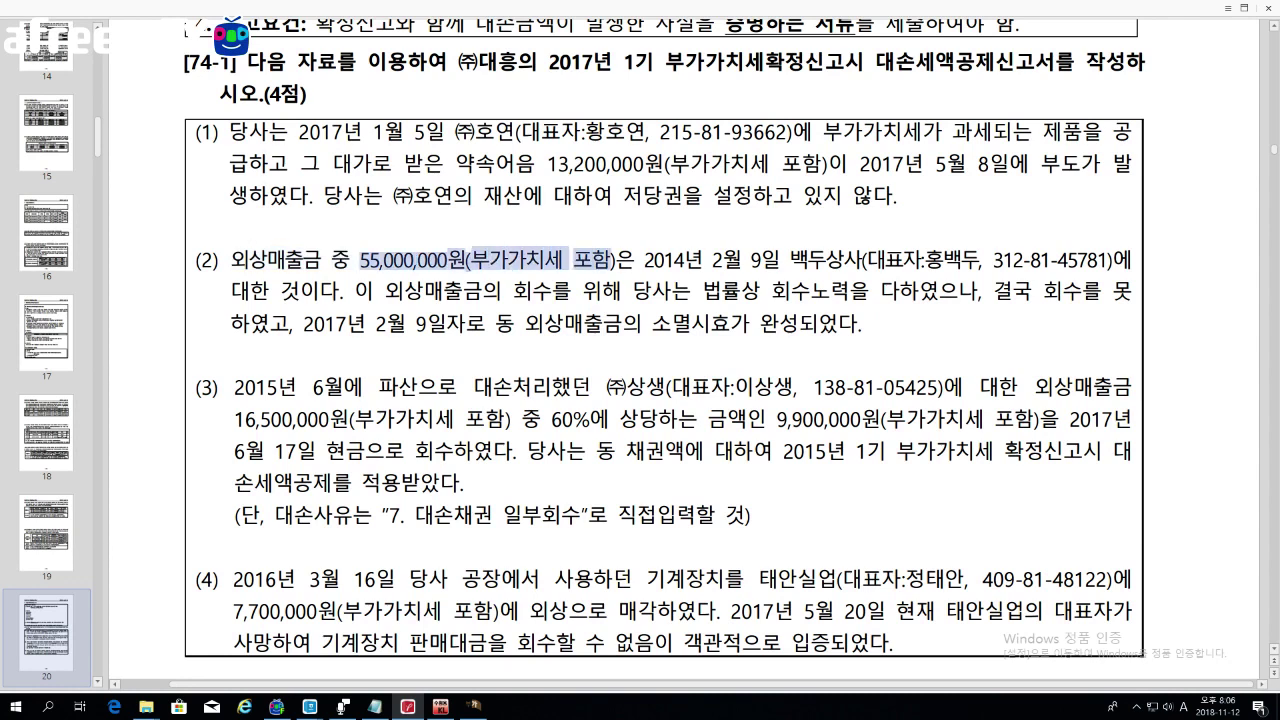
{"action": "left_click_drag", "start_coordinate": [642, 259], "coordinate": [686, 259]}
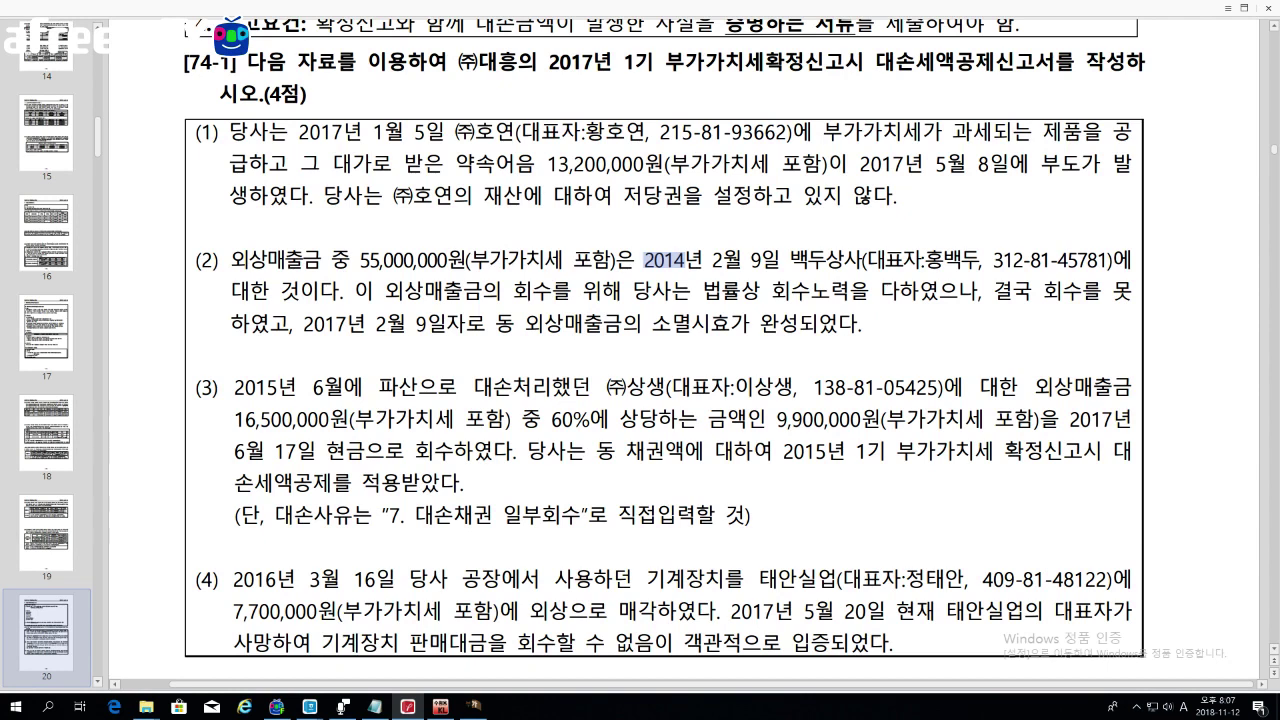
{"action": "left_click_drag", "start_coordinate": [652, 323], "coordinate": [816, 323]}
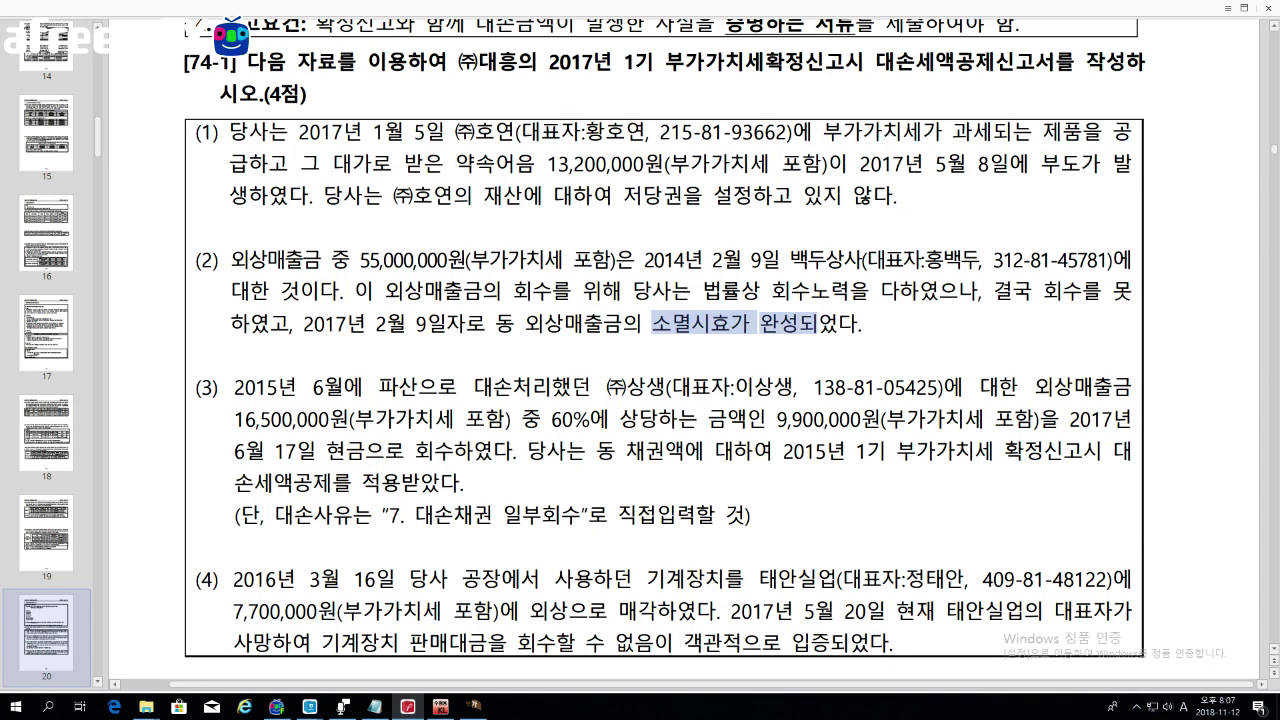
{"action": "left_click", "coordinate": [818, 324]}
Step: In item (3), mark the bankruptcy write-off, 16,500,000원 receivable, 9,900,000원 recovered, and the reason note
{"action": "scroll", "coordinate": [664, 350], "scroll_direction": "down", "scroll_amount": 1}
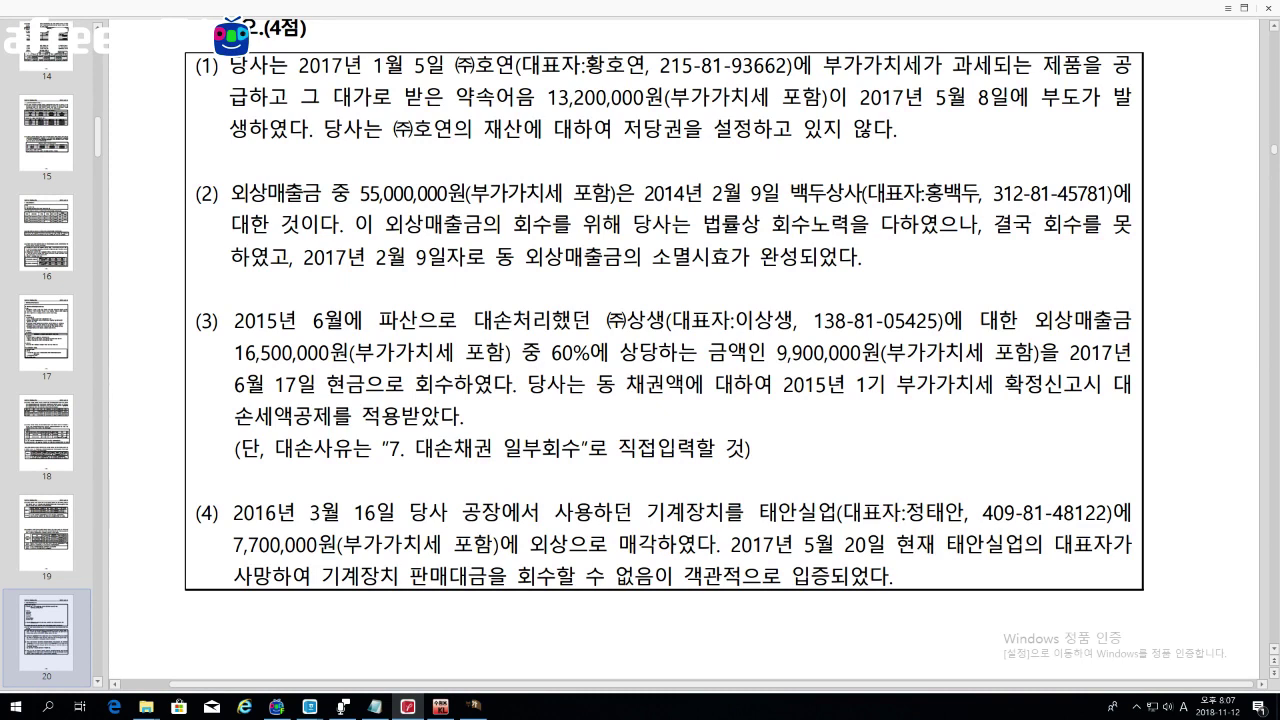
{"action": "left_click_drag", "start_coordinate": [380, 320], "coordinate": [590, 320]}
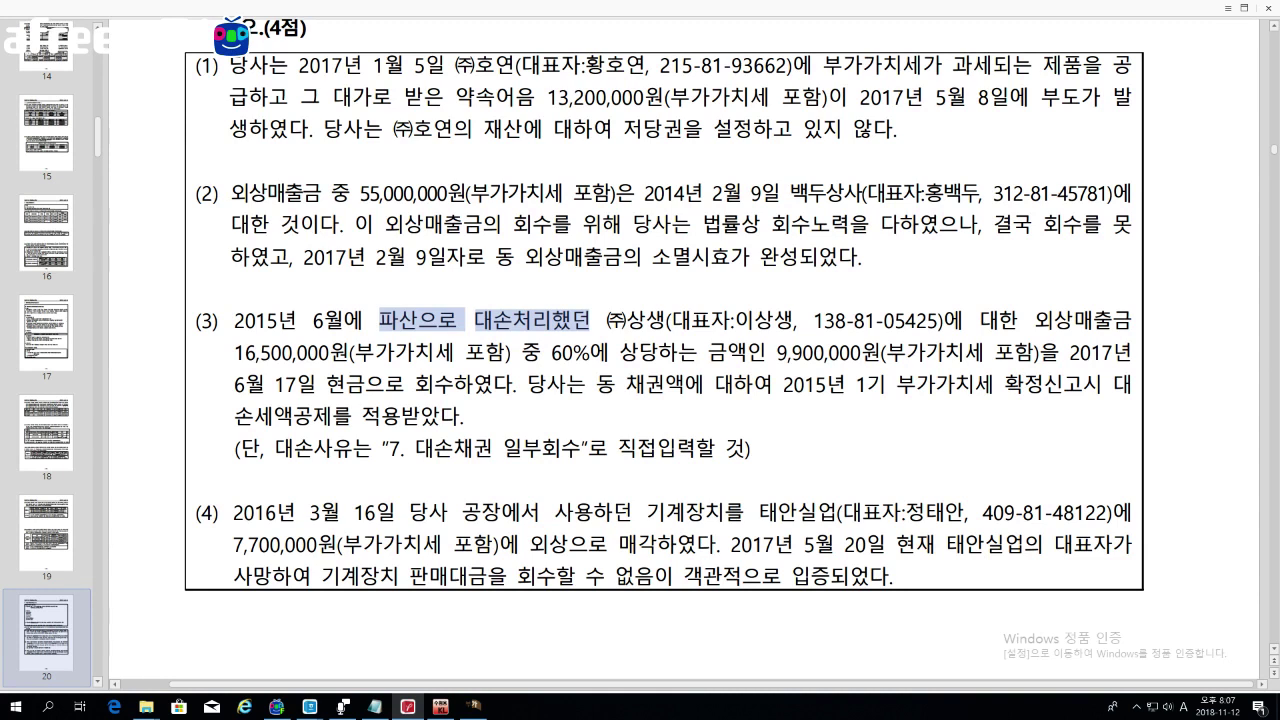
{"action": "left_click_drag", "start_coordinate": [236, 353], "coordinate": [608, 353]}
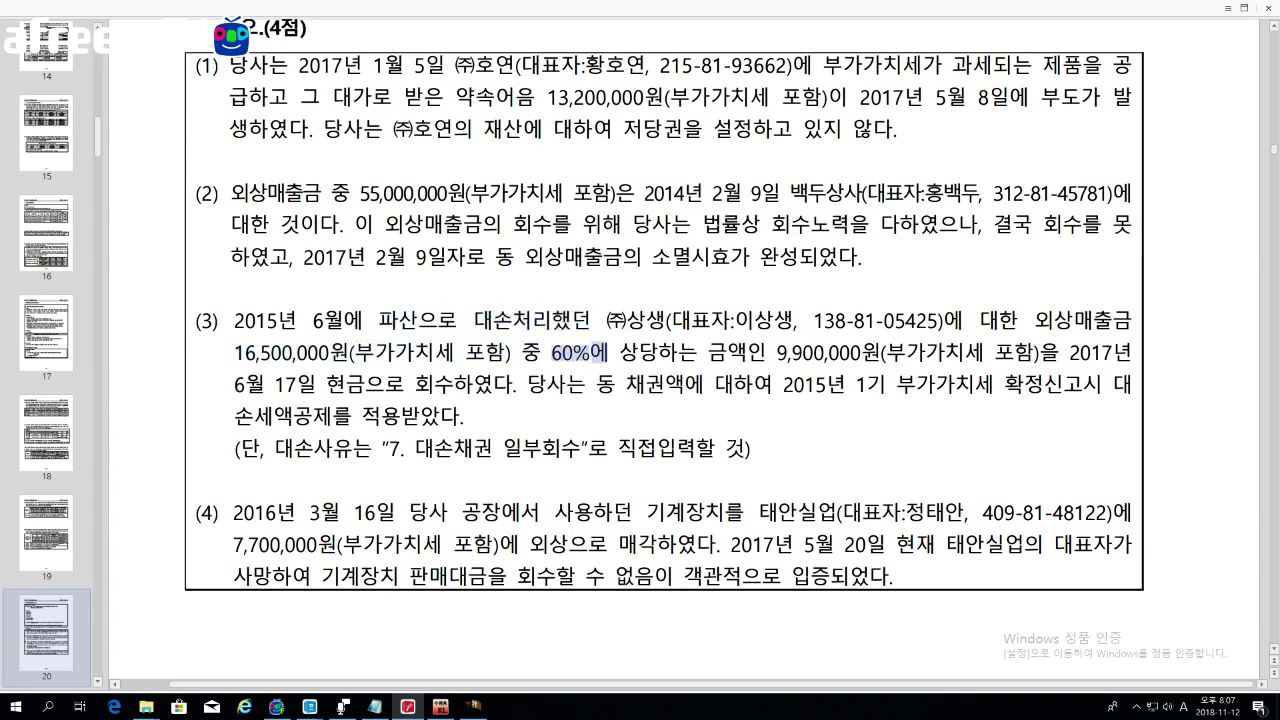
{"action": "left_click_drag", "start_coordinate": [774, 353], "coordinate": [1034, 353]}
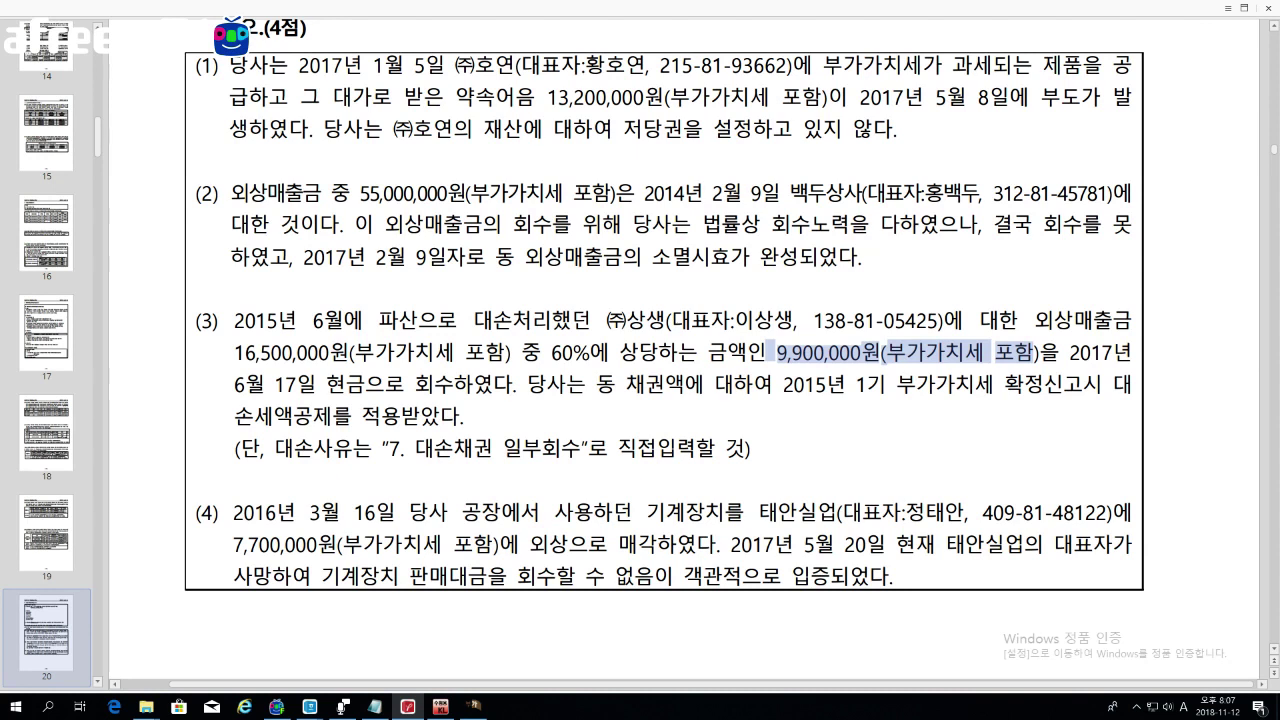
{"action": "left_click_drag", "start_coordinate": [234, 448], "coordinate": [751, 448]}
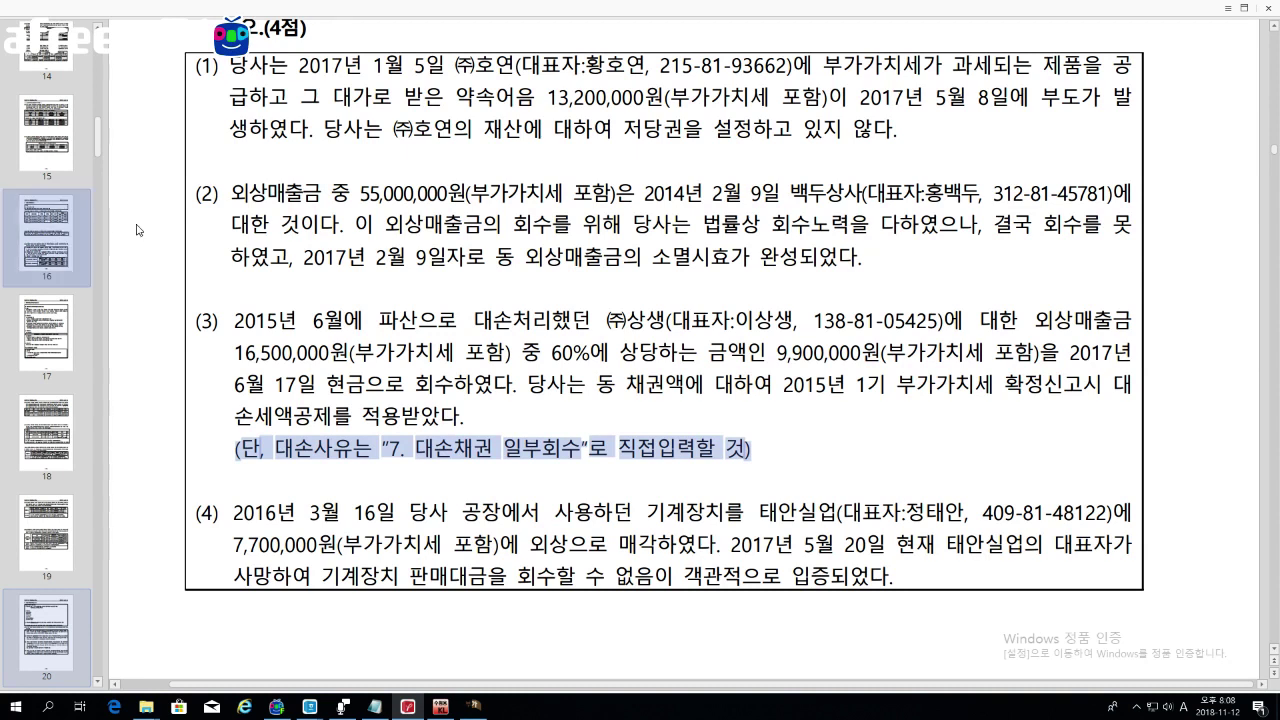
Step: Mark items (2) and (3) in full, then the start of item (4) and 사망
{"action": "left_click_drag", "start_coordinate": [196, 192], "coordinate": [860, 256]}
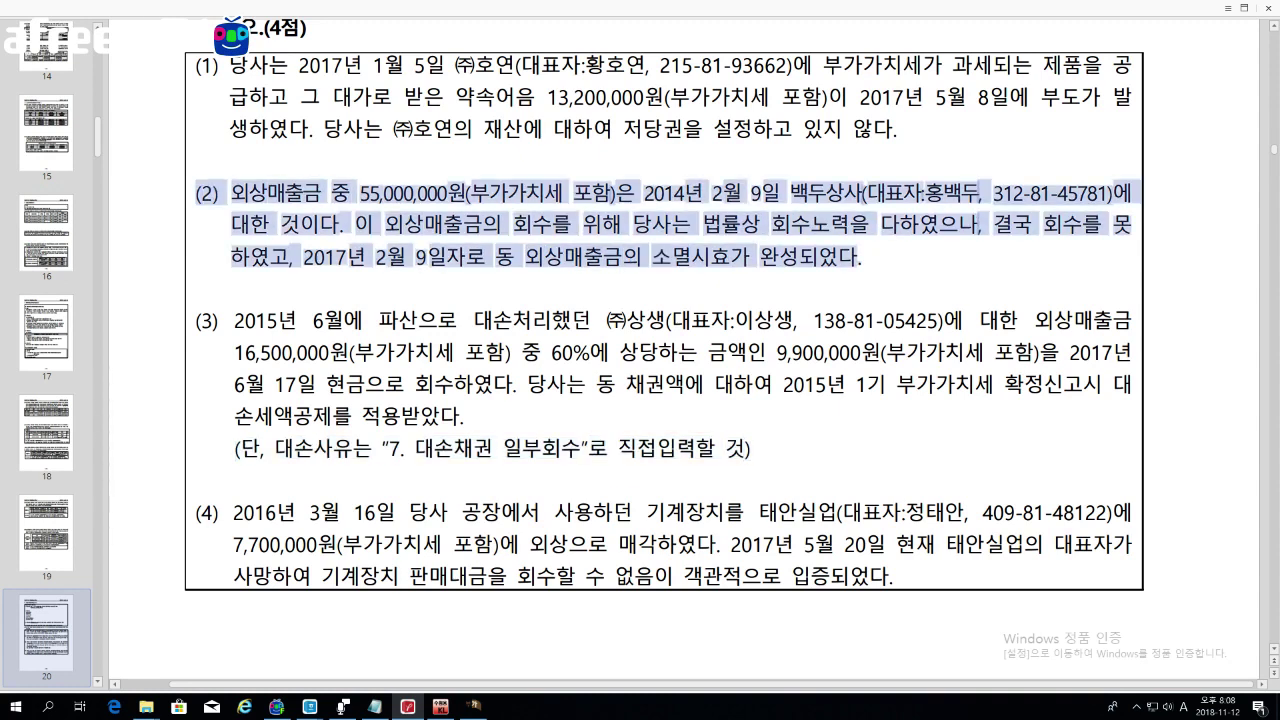
{"action": "left_click_drag", "start_coordinate": [196, 320], "coordinate": [752, 448]}
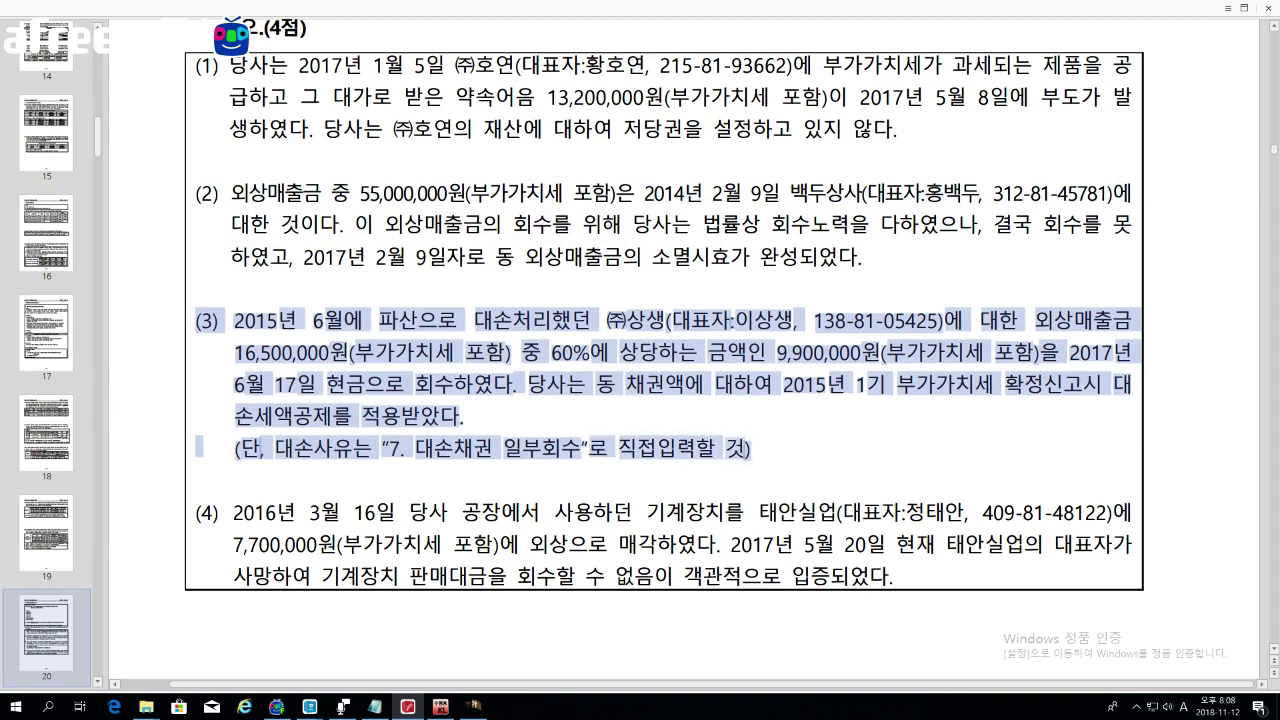
{"action": "key", "text": "Escape"}
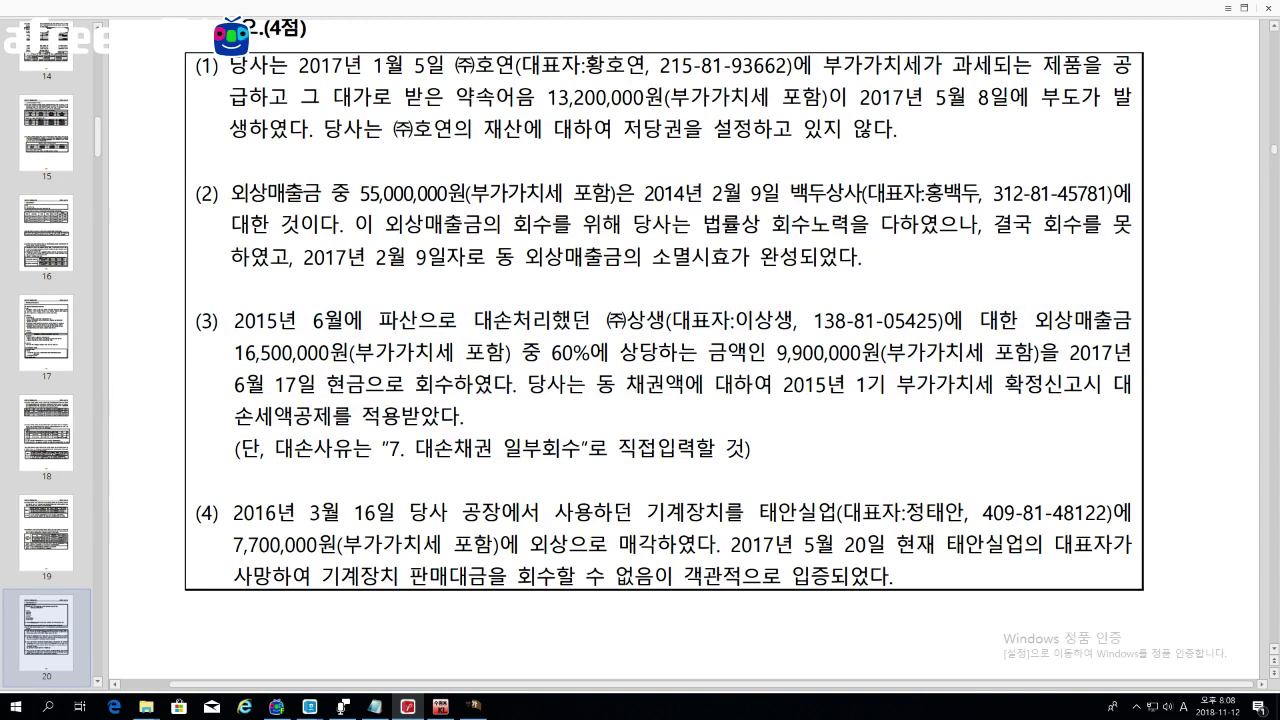
{"action": "left_click_drag", "start_coordinate": [195, 513], "coordinate": [304, 513]}
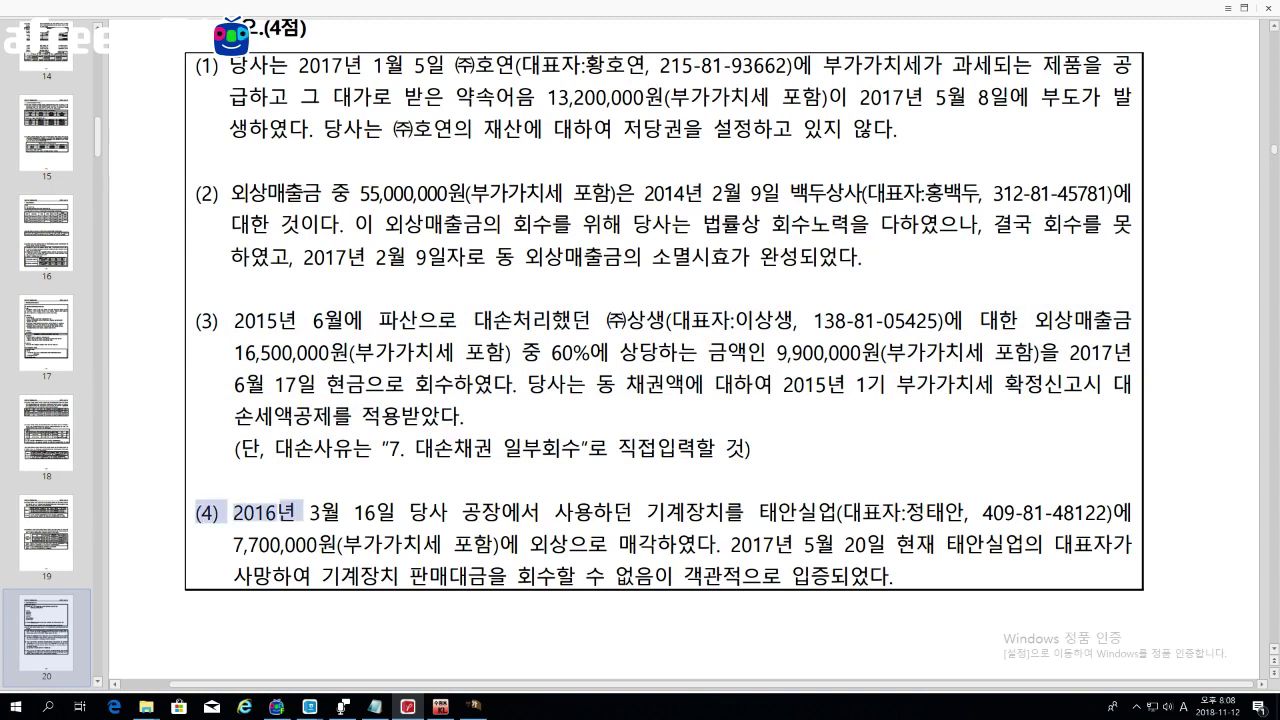
{"action": "left_click_drag", "start_coordinate": [233, 576], "coordinate": [272, 576]}
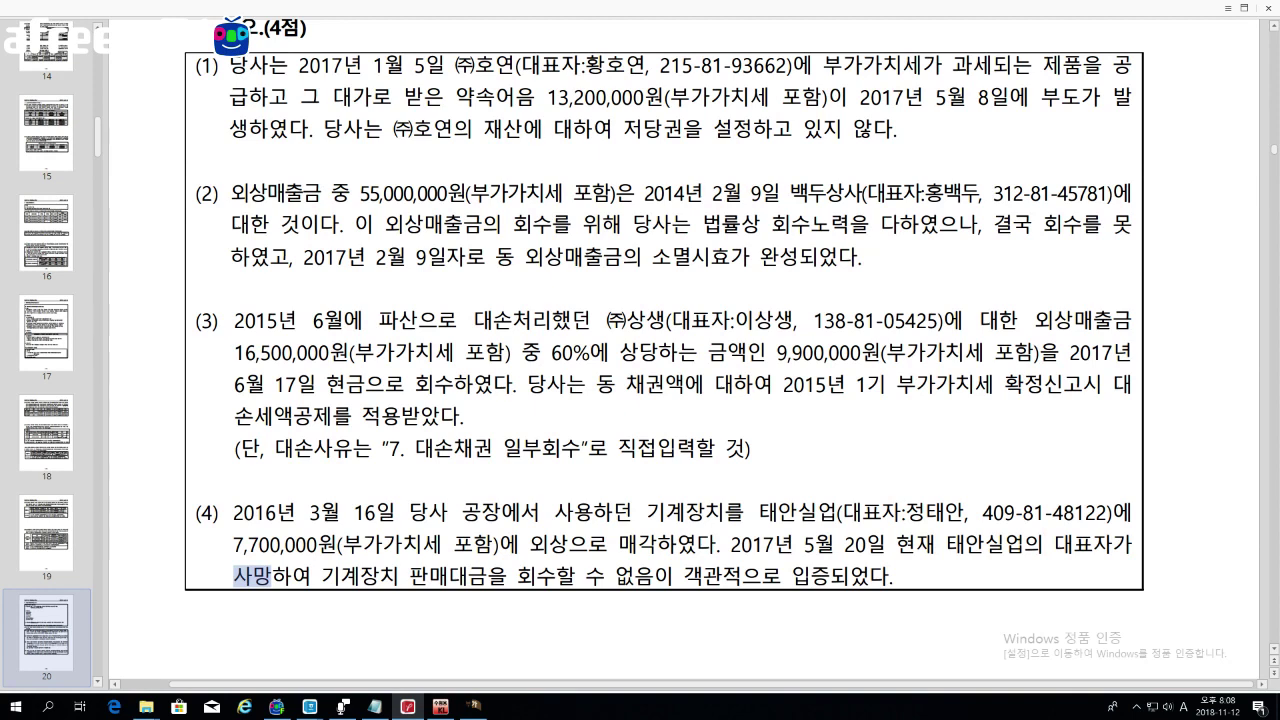
Step: Close the VAT return with F7, saving its data
{"action": "left_click", "coordinate": [474, 706]}
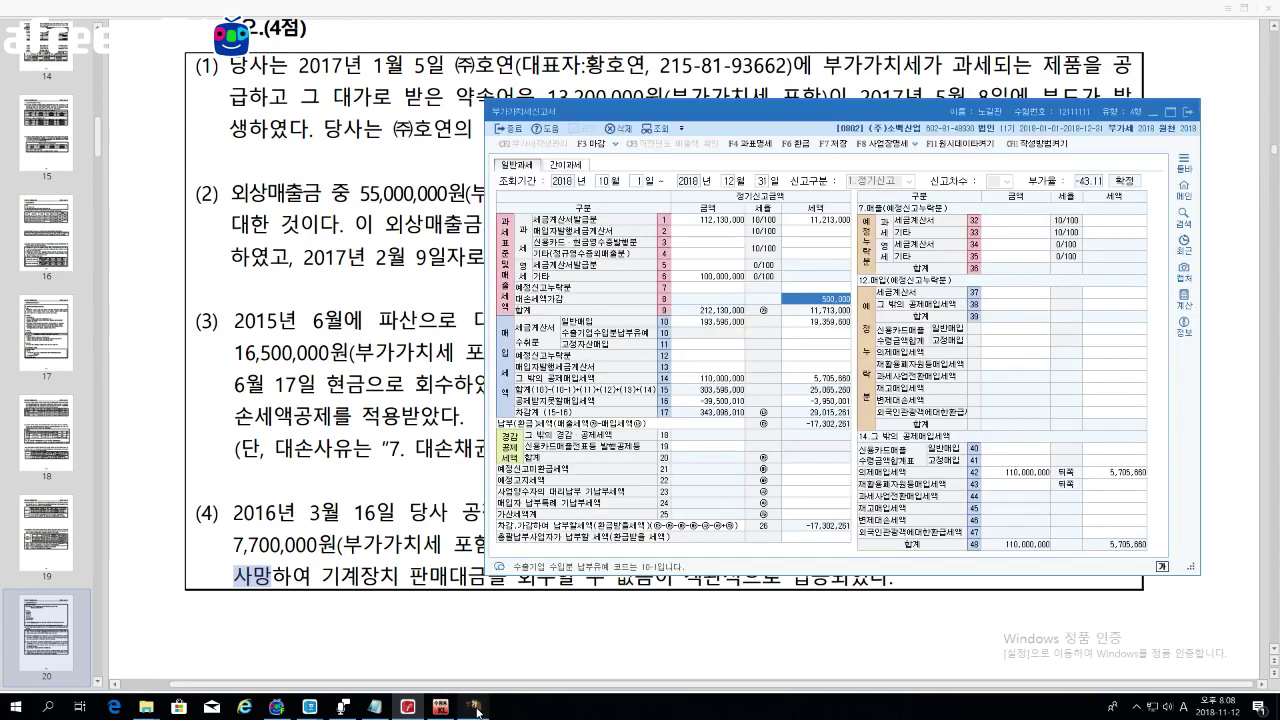
{"action": "key", "text": "F7"}
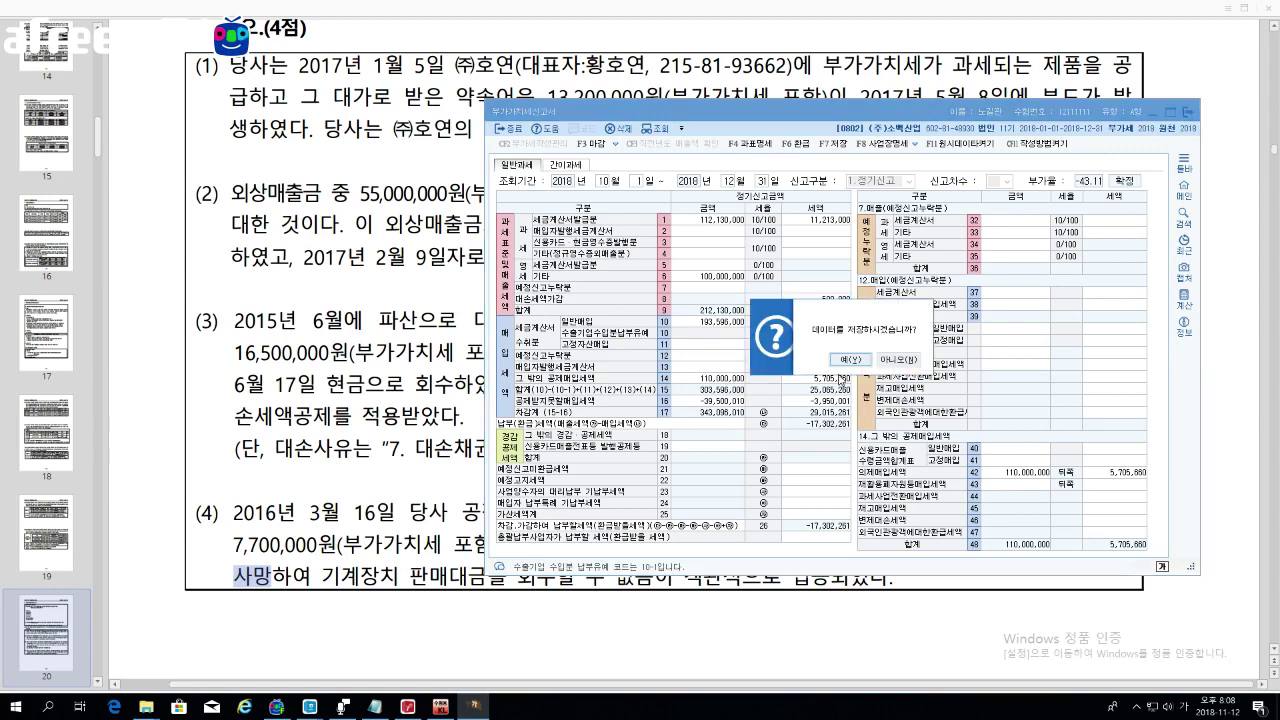
{"action": "left_click", "coordinate": [851, 363]}
{"action": "left_click", "coordinate": [869, 358]}
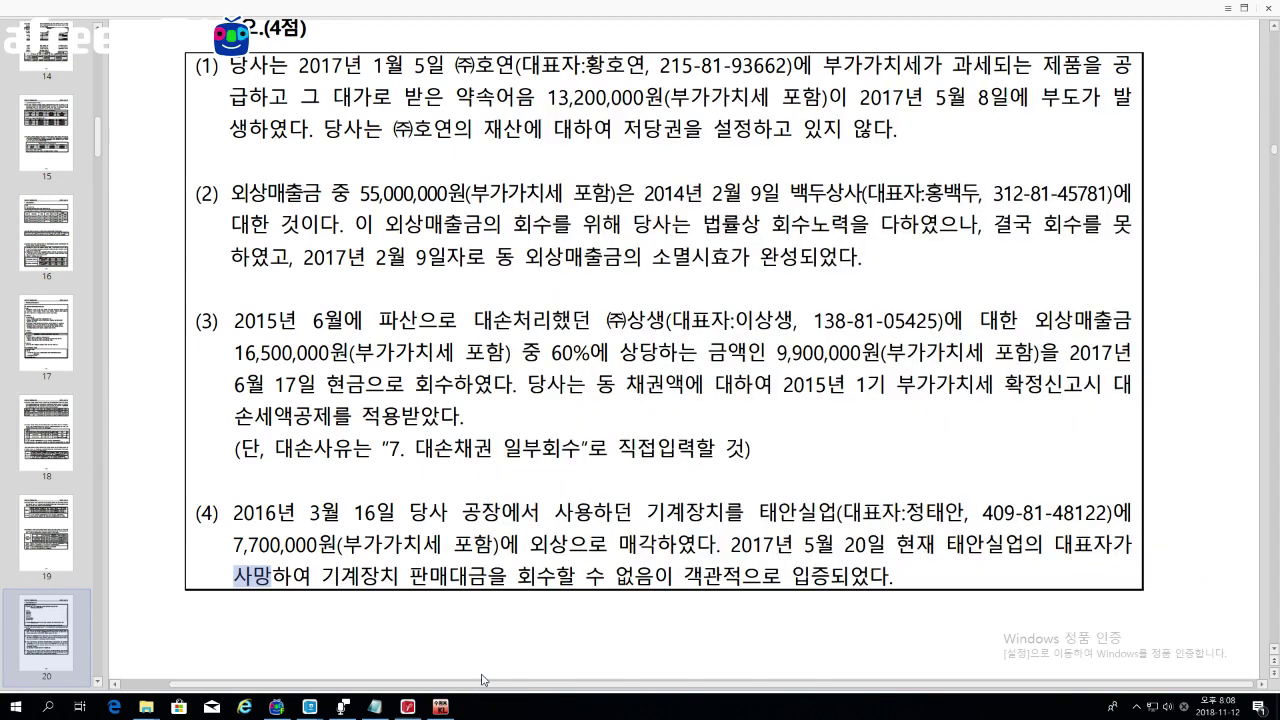
Step: Open 대손세액공제신고서 from the main menu and move its window right
{"action": "left_click", "coordinate": [440, 706]}
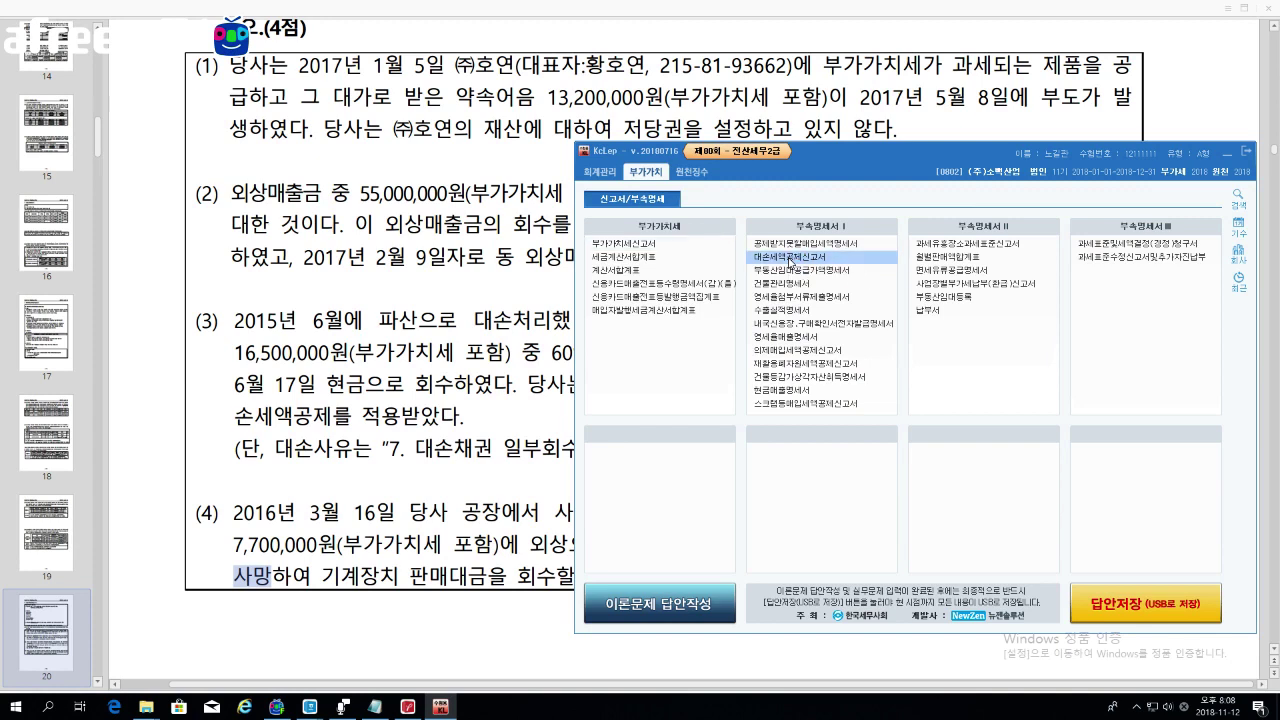
{"action": "left_click", "coordinate": [790, 257]}
{"action": "left_click_drag", "start_coordinate": [568, 101], "coordinate": [1040, 86]}
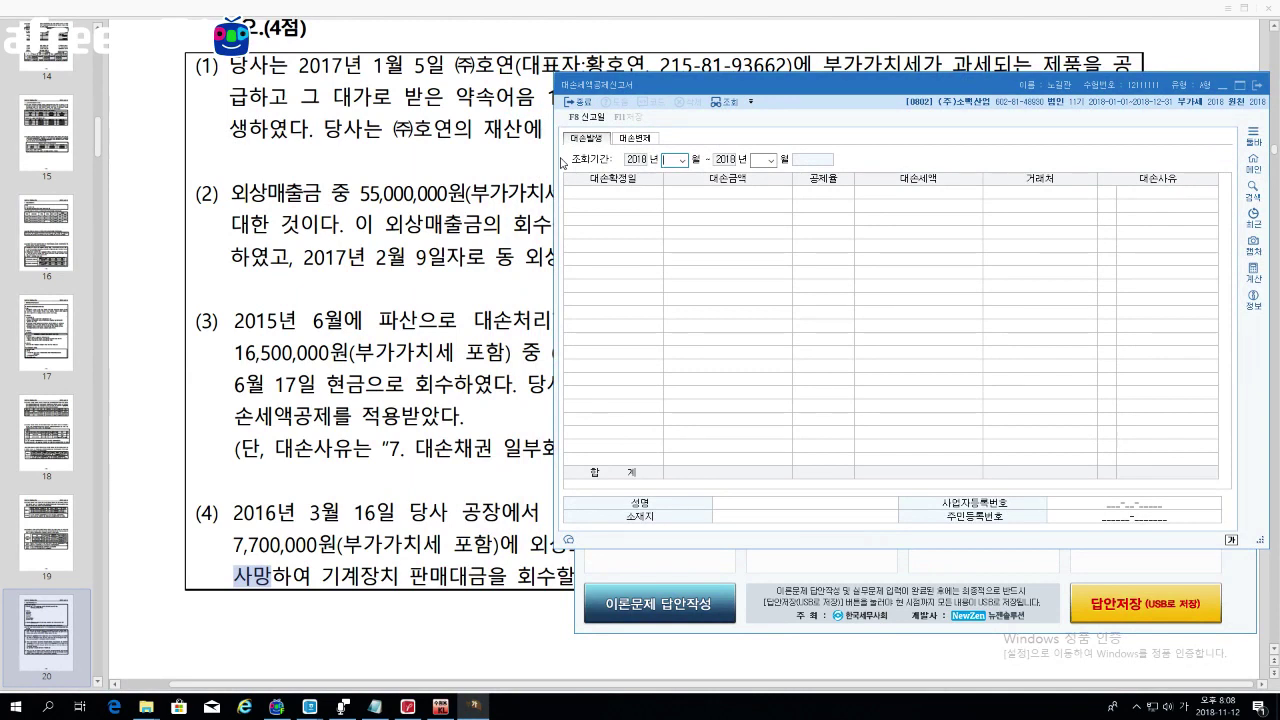
Step: Set the inquiry period to months 04–06 and dismiss an invalid date error
{"action": "type", "text": "04"}
{"action": "key", "text": "Return"}
{"action": "type", "text": "06"}
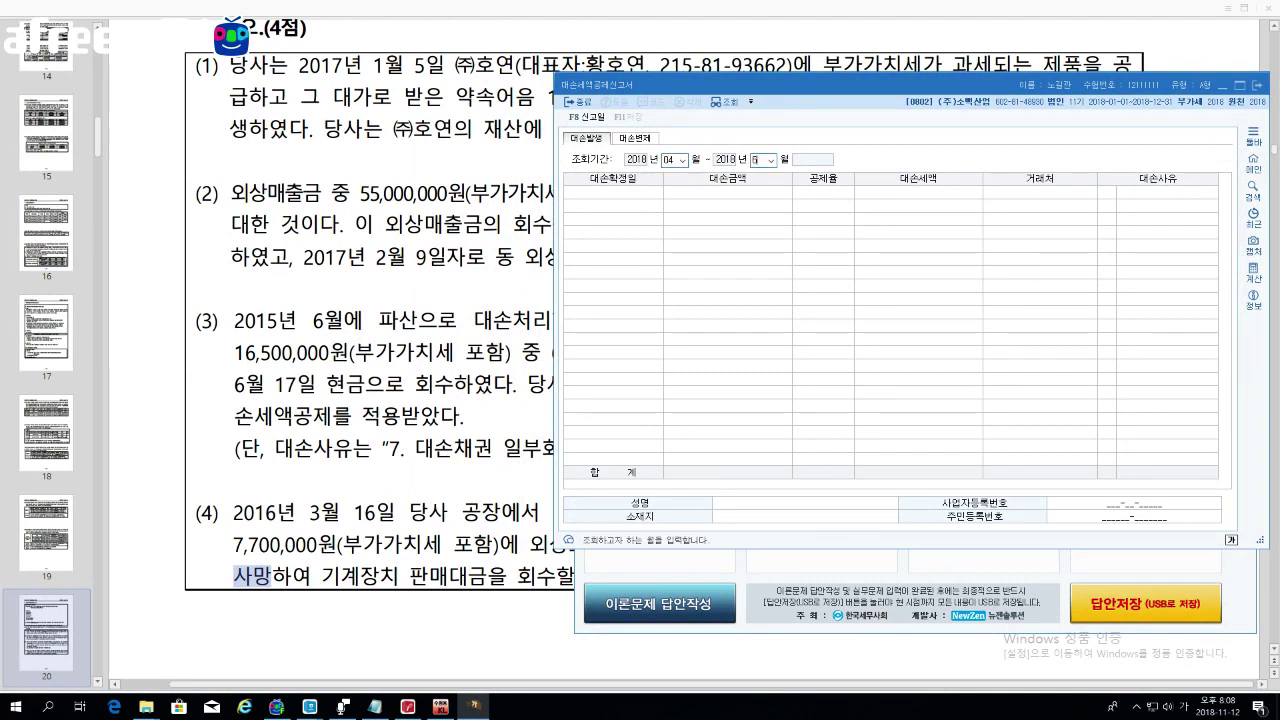
{"action": "key", "text": "Return"}
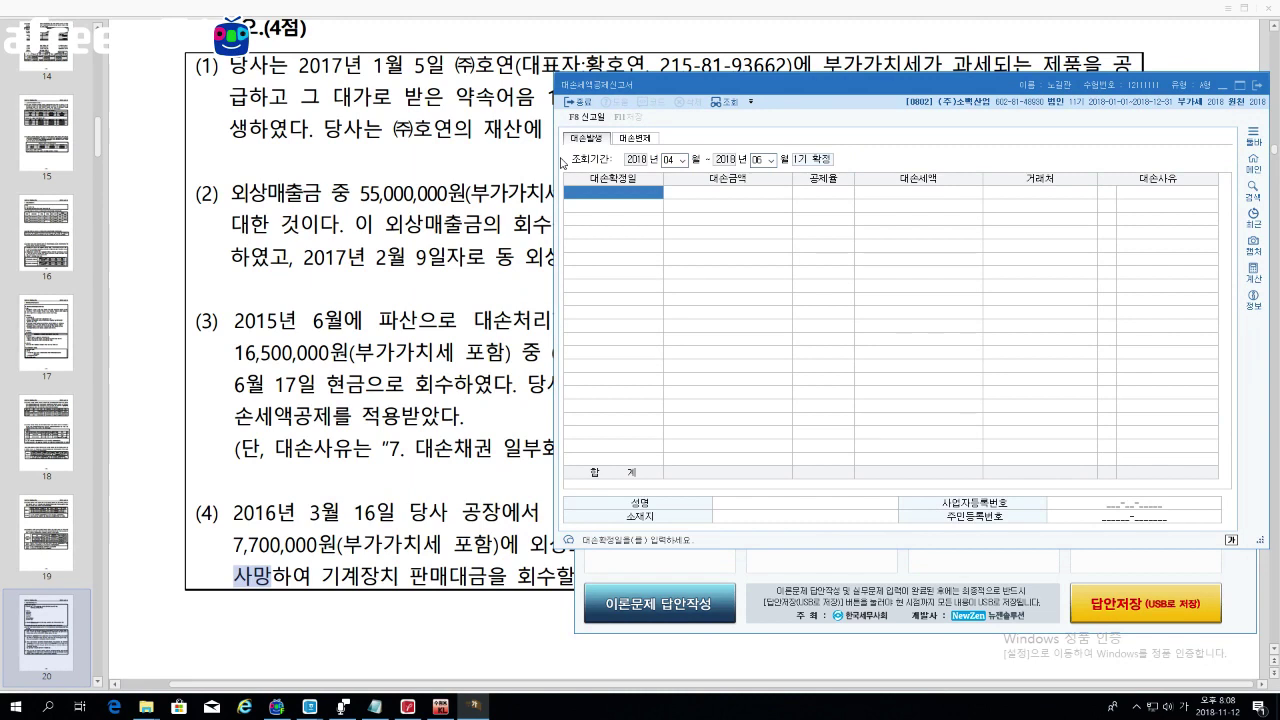
{"action": "type", "text": "2018-  -"}
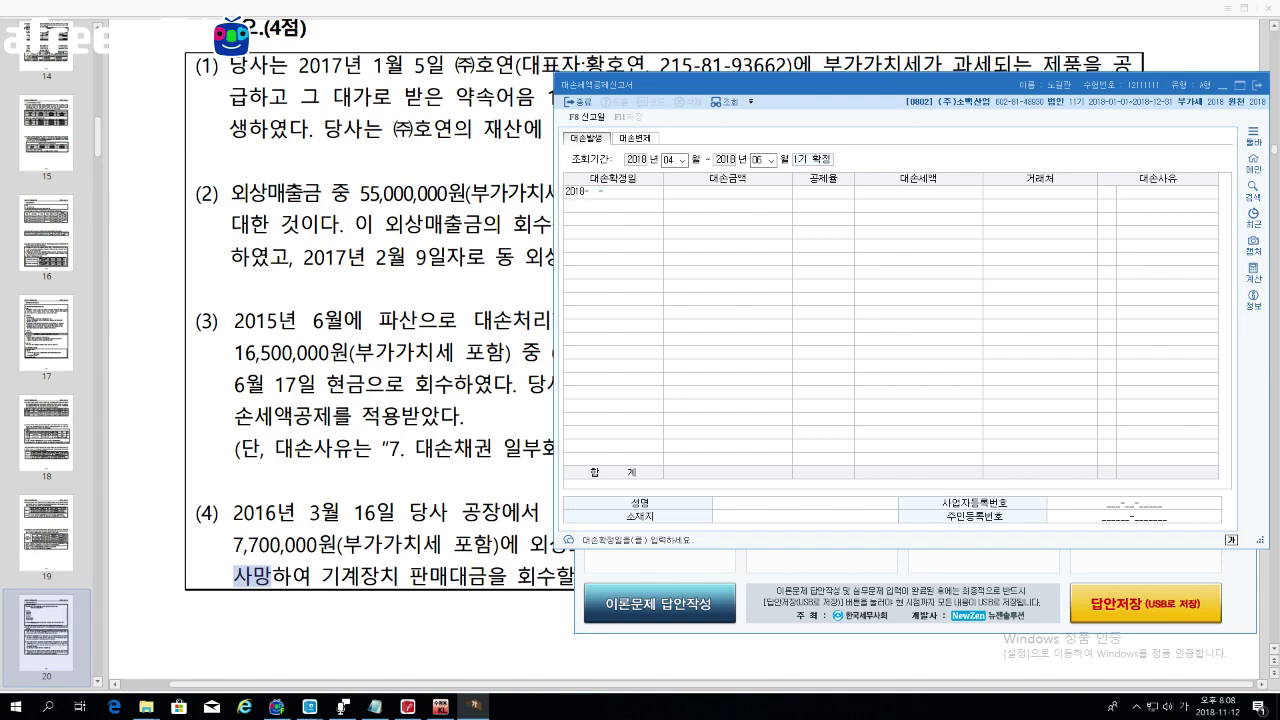
{"action": "key", "text": "alt+Tab"}
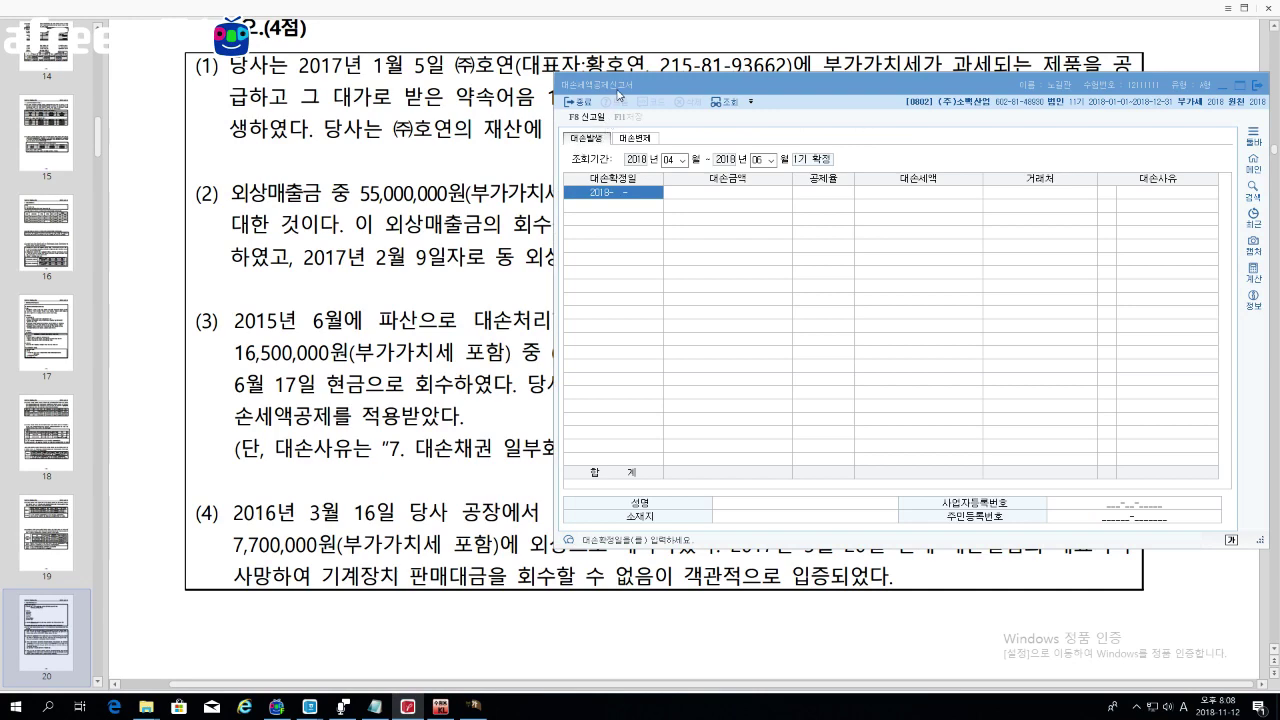
{"action": "left_click", "coordinate": [620, 94]}
{"action": "left_click", "coordinate": [967, 332]}
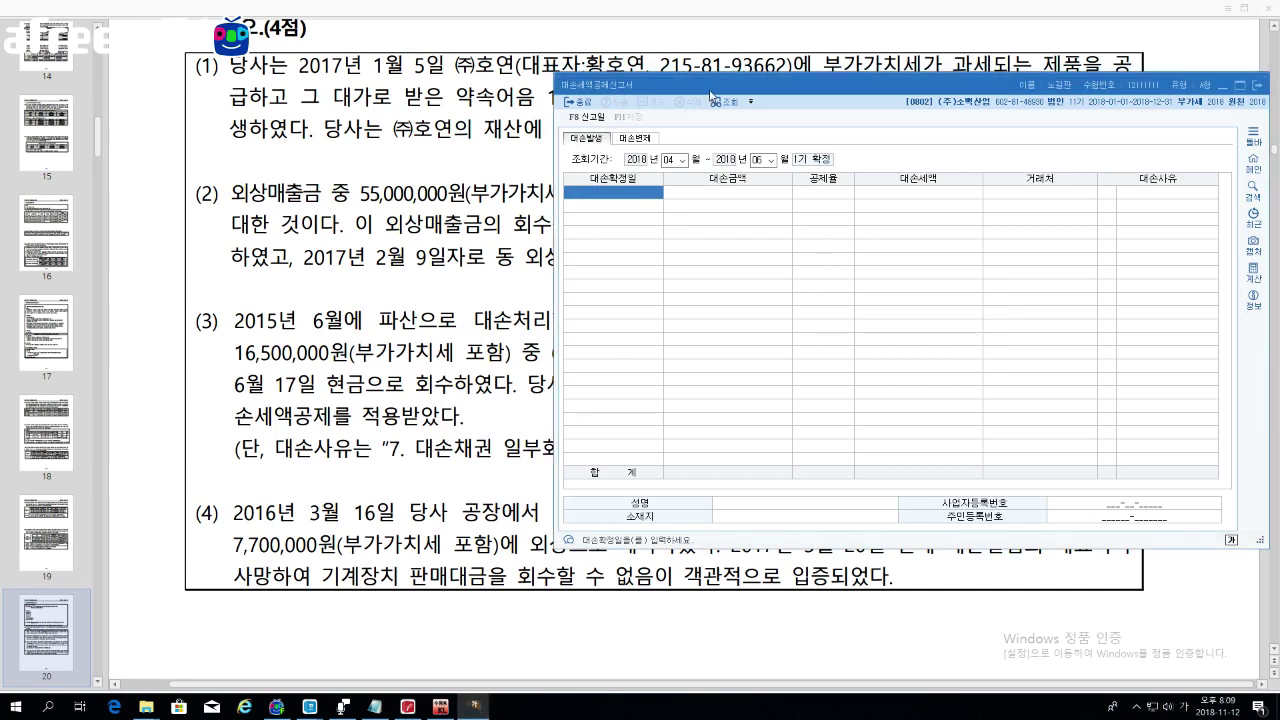
{"action": "left_click_drag", "start_coordinate": [713, 93], "coordinate": [687, 133]}
Step: Enter bad-debt date 2018-02-09, amount 55,000,000 and accept the 5,000,000 tax
{"action": "type", "text": "20180209"}
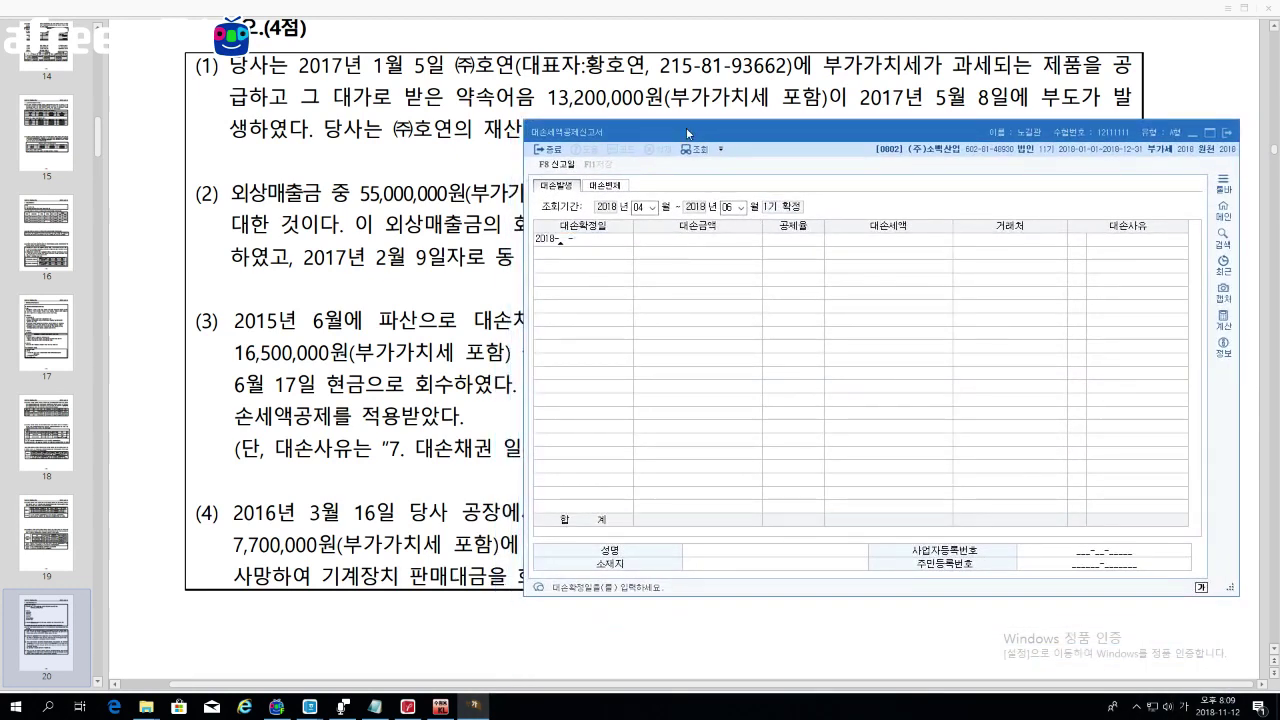
{"action": "key", "text": "Return"}
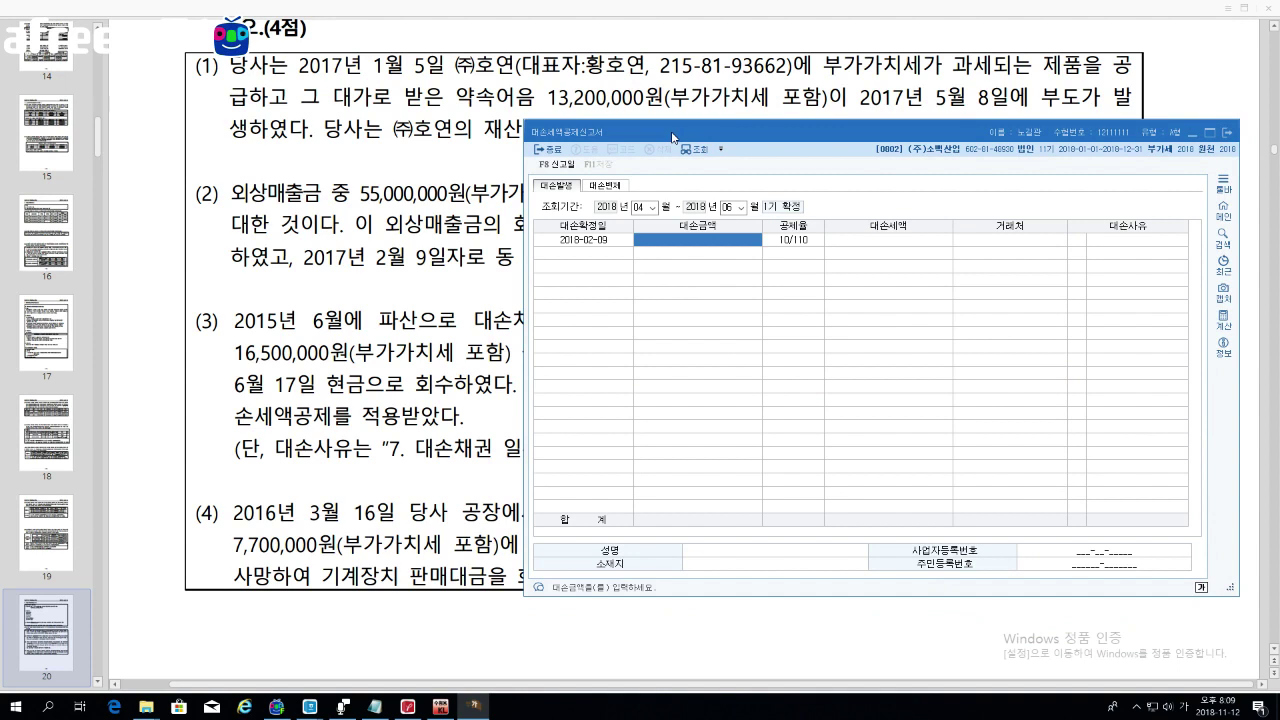
{"action": "type", "text": "55000000"}
{"action": "key", "text": "Return"}
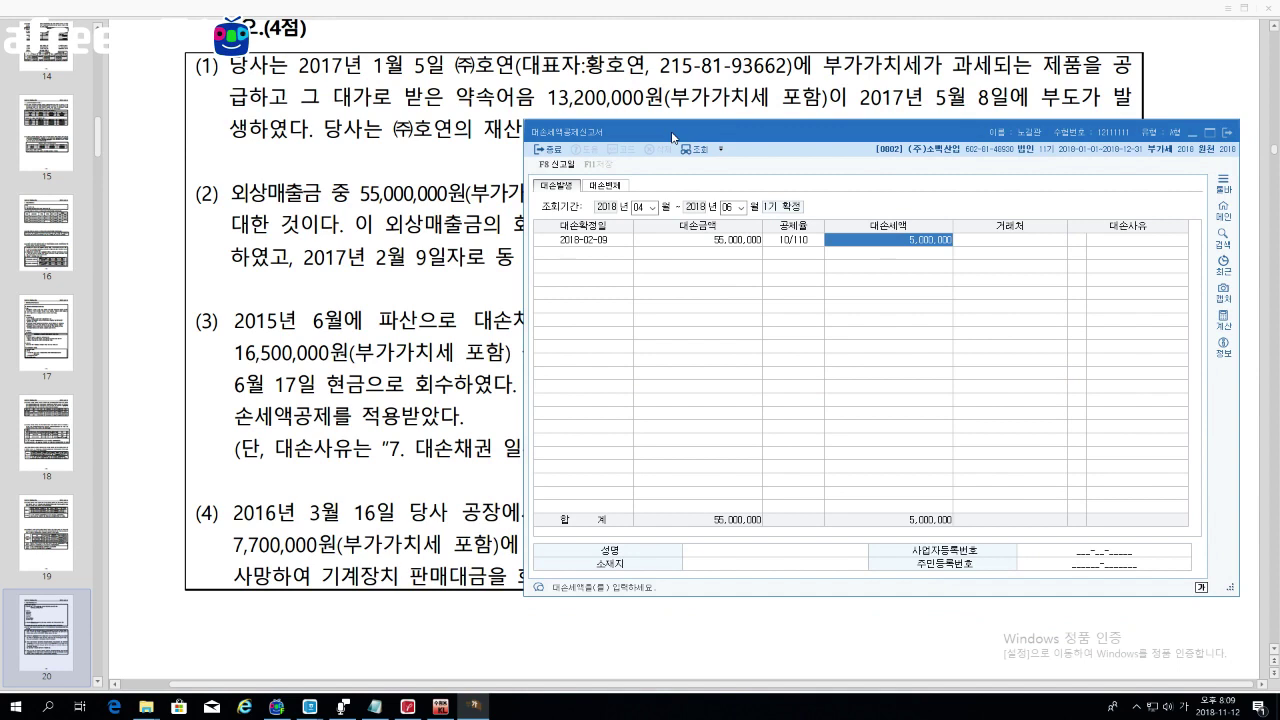
{"action": "key", "text": "Return"}
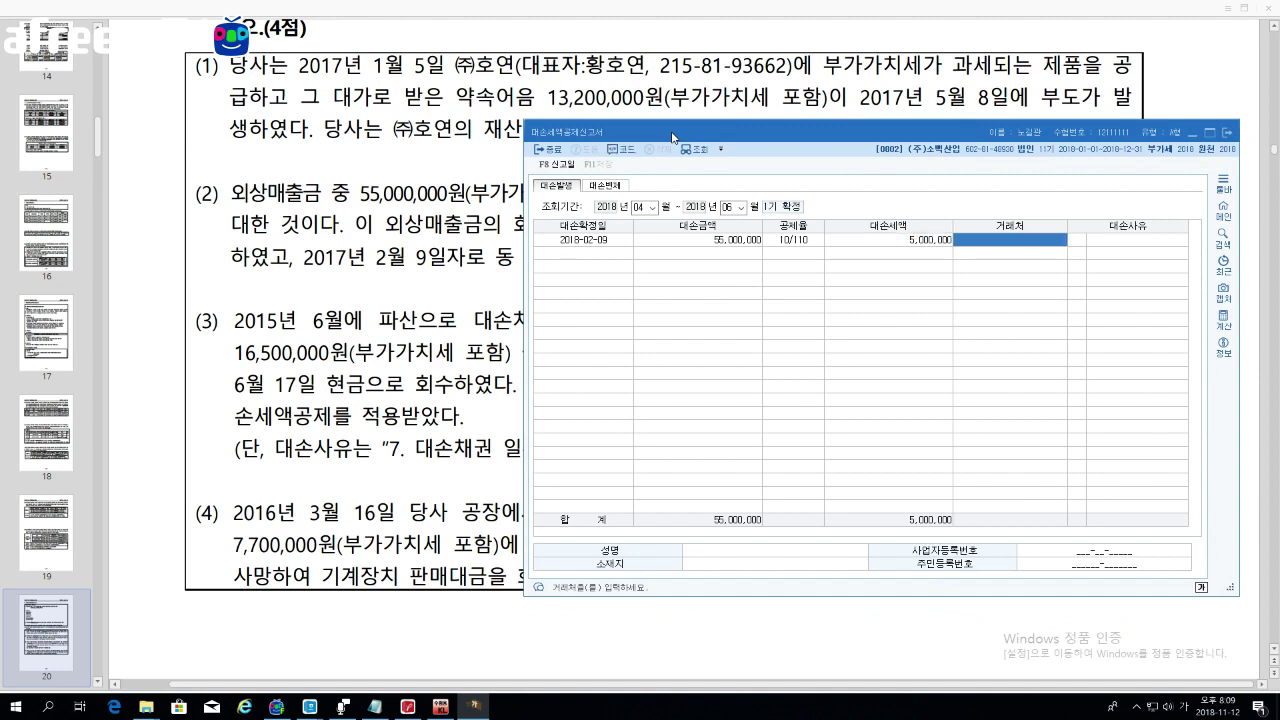
Step: Select customer (주)금산 and reason 6 소멸시효완성 for the first row
{"action": "key", "text": "F2"}
{"action": "key", "text": "Return"}
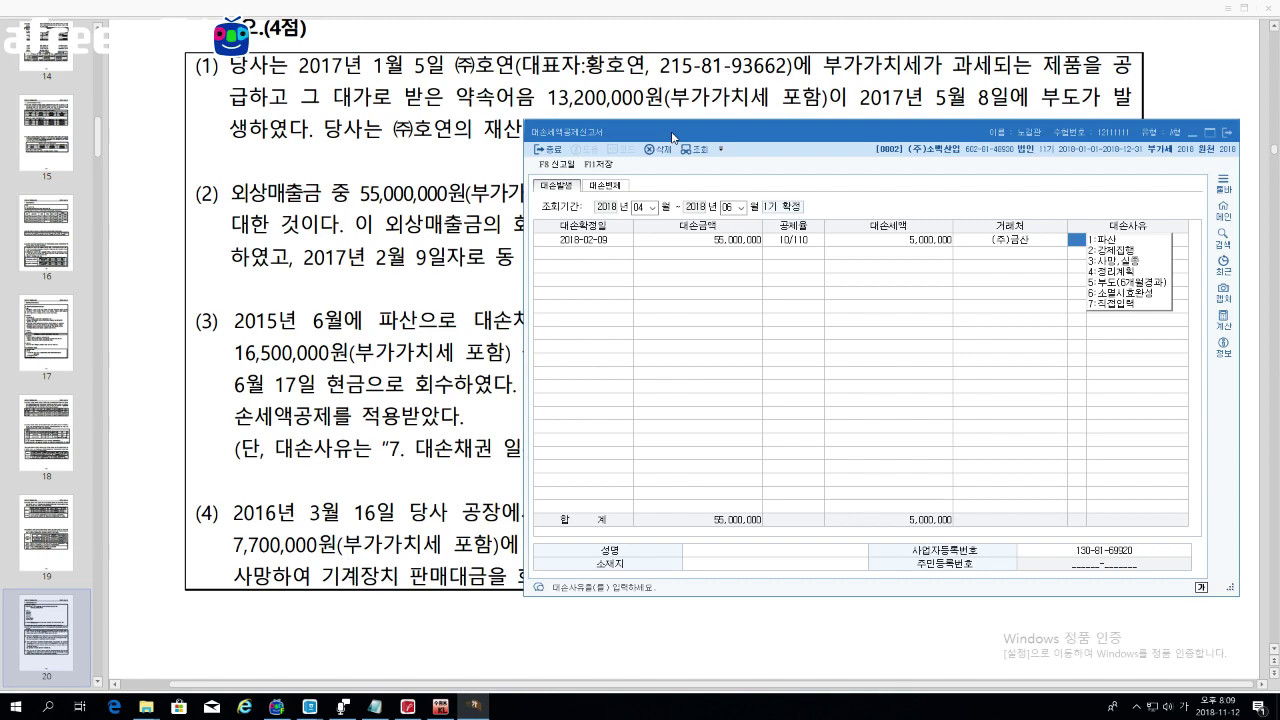
{"action": "left_click_drag", "start_coordinate": [672, 137], "coordinate": [586, 122]}
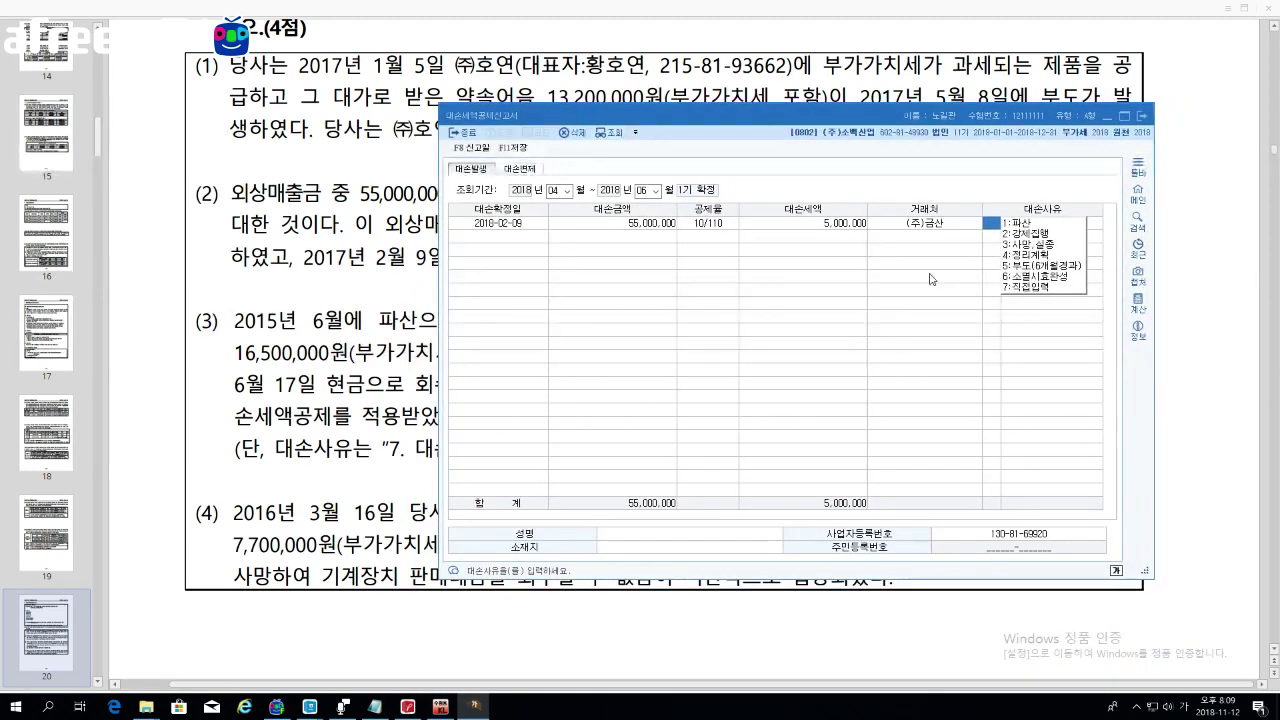
{"action": "left_click", "coordinate": [1037, 277]}
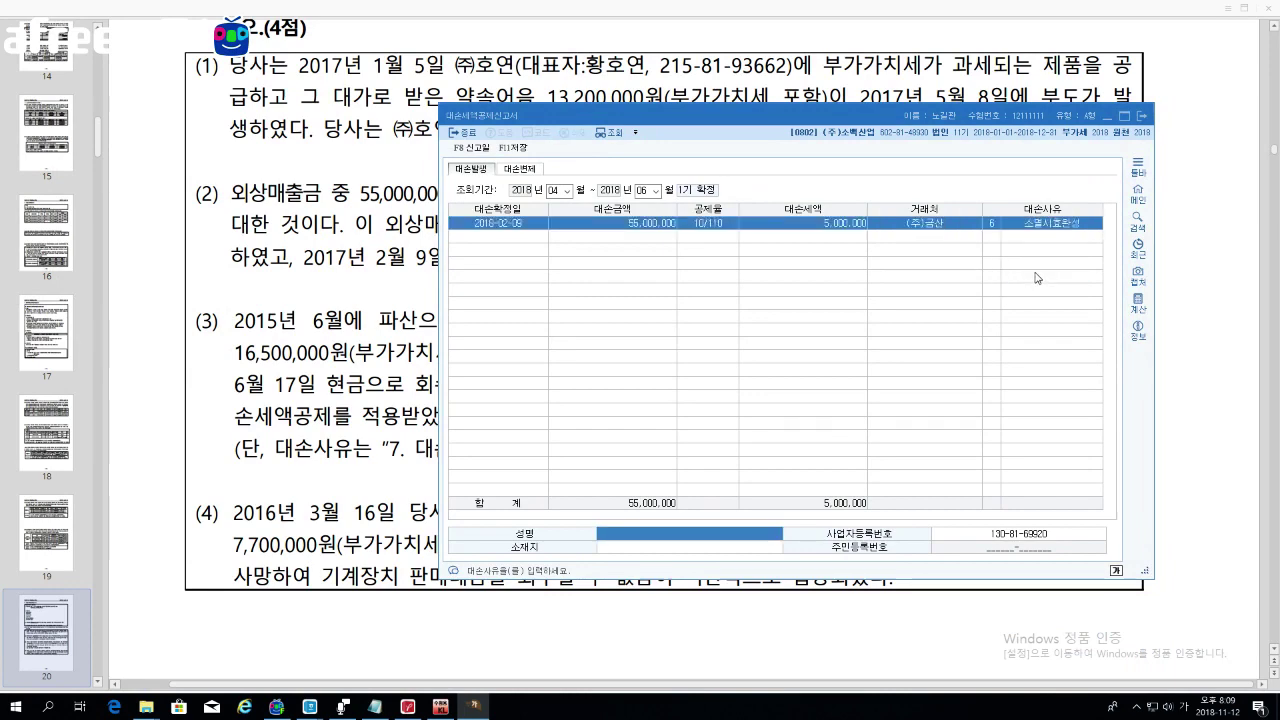
{"action": "left_click_drag", "start_coordinate": [882, 115], "coordinate": [870, 76]}
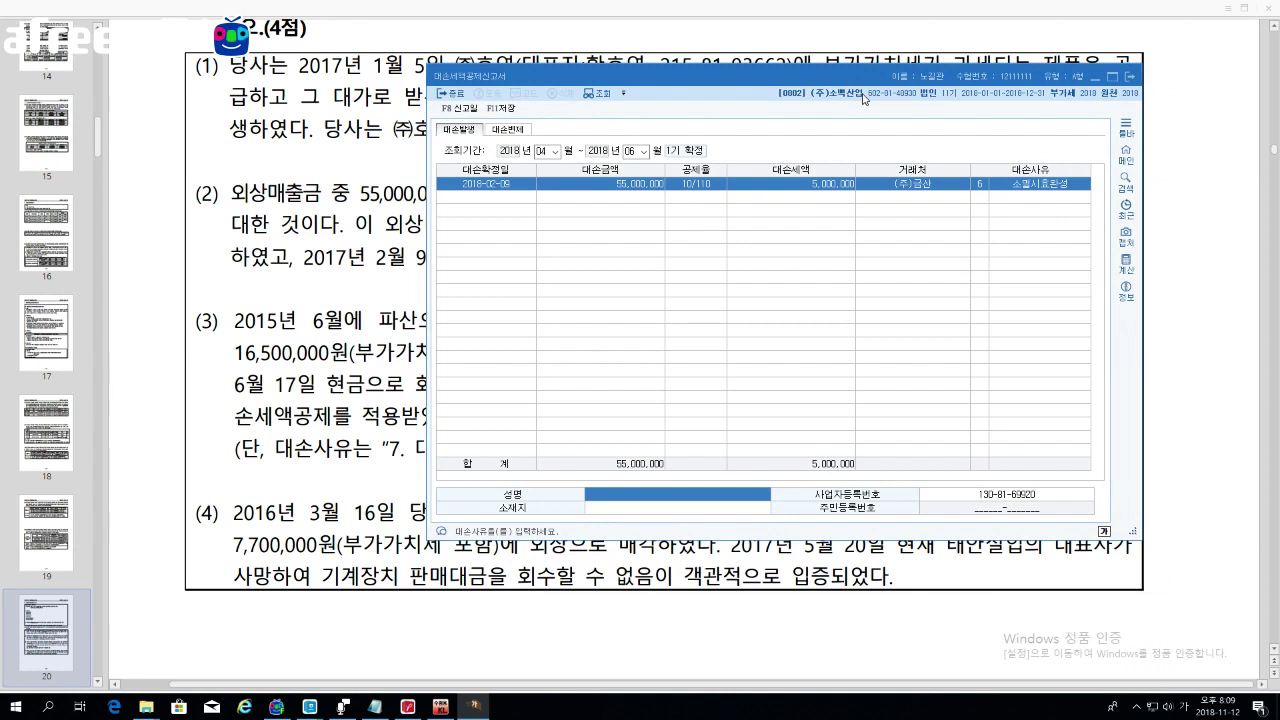
{"action": "key", "text": "Return"}
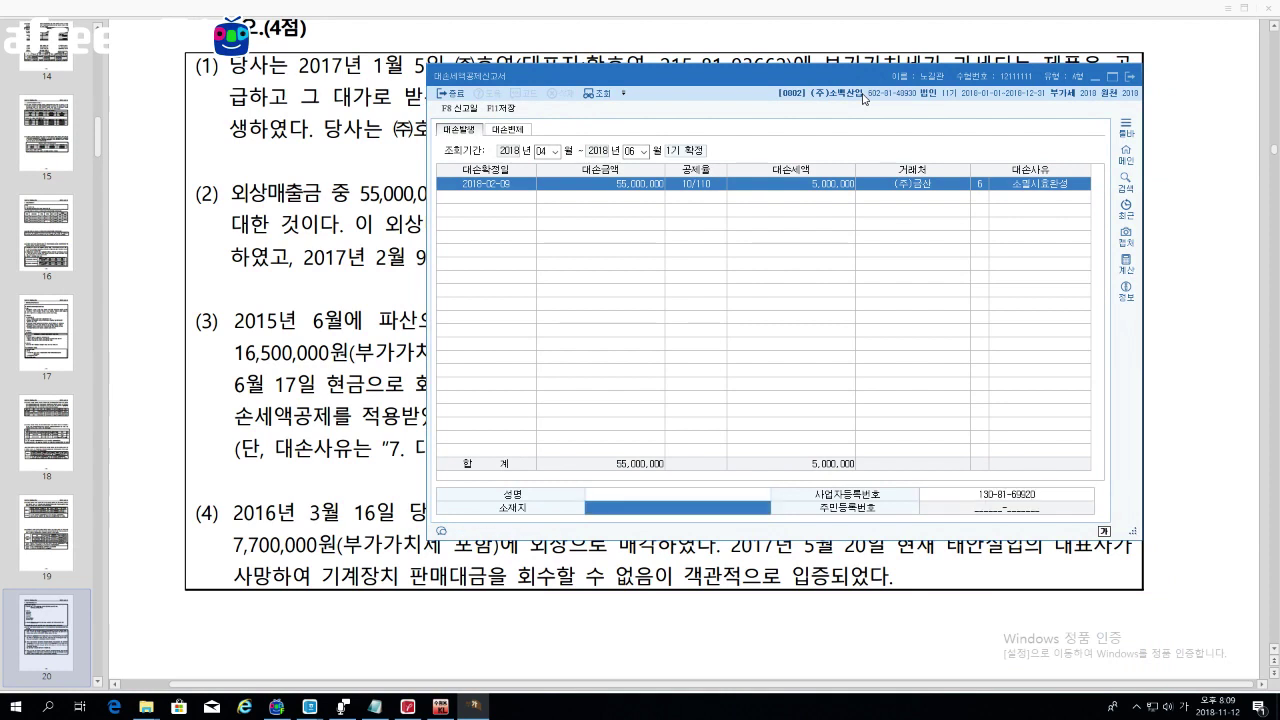
{"action": "key", "text": "Return"}
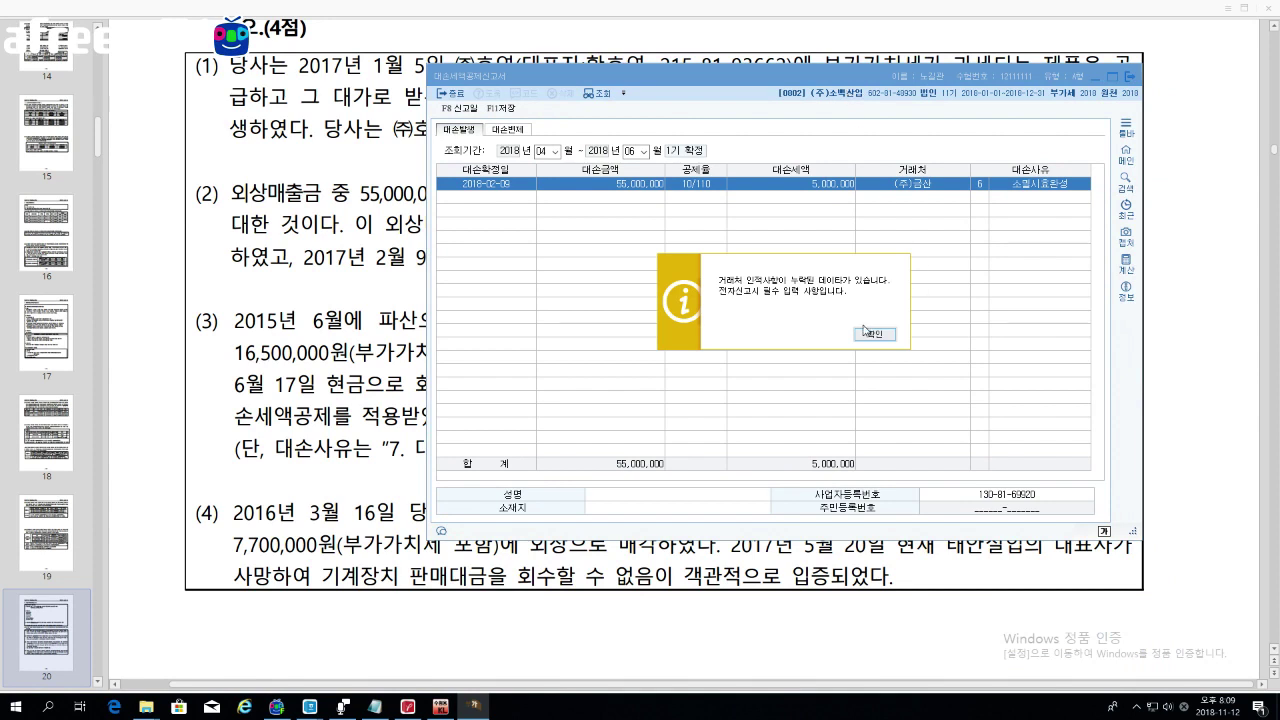
Step: Enter the representative's name for the (주)금산 row and confirm its business registration number
{"action": "left_click", "coordinate": [870, 335]}
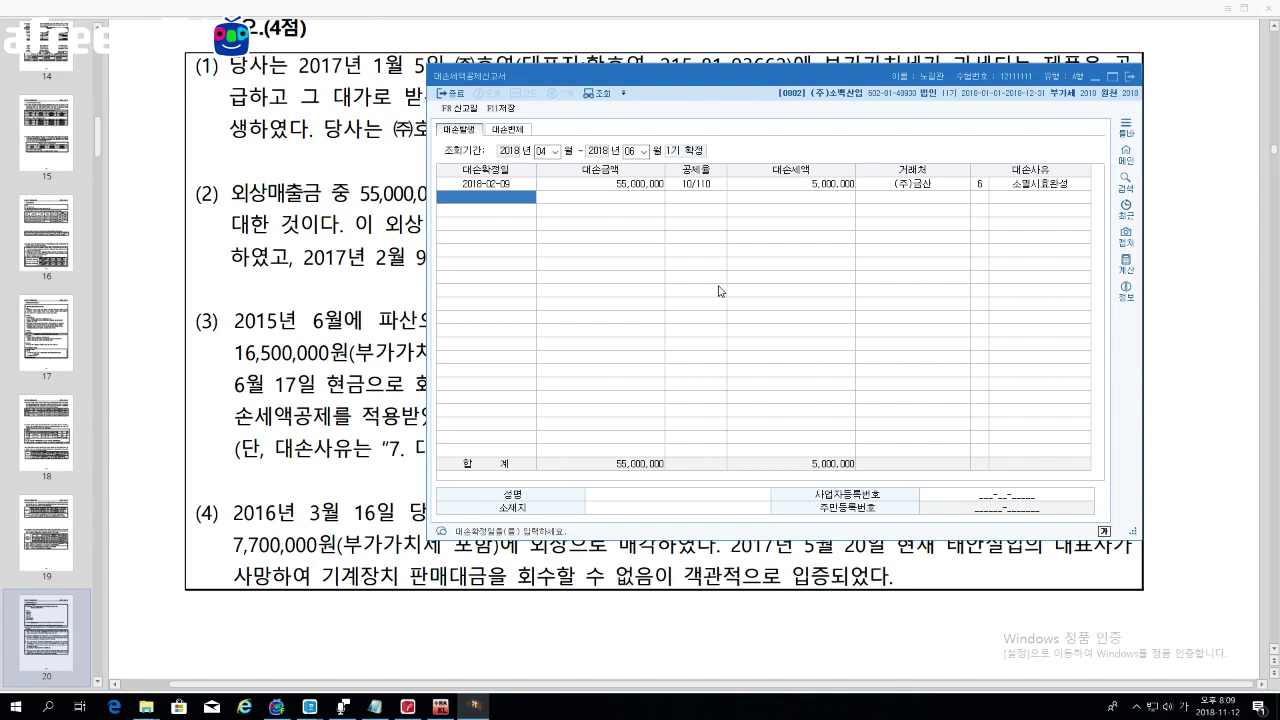
{"action": "left_click", "coordinate": [1036, 185]}
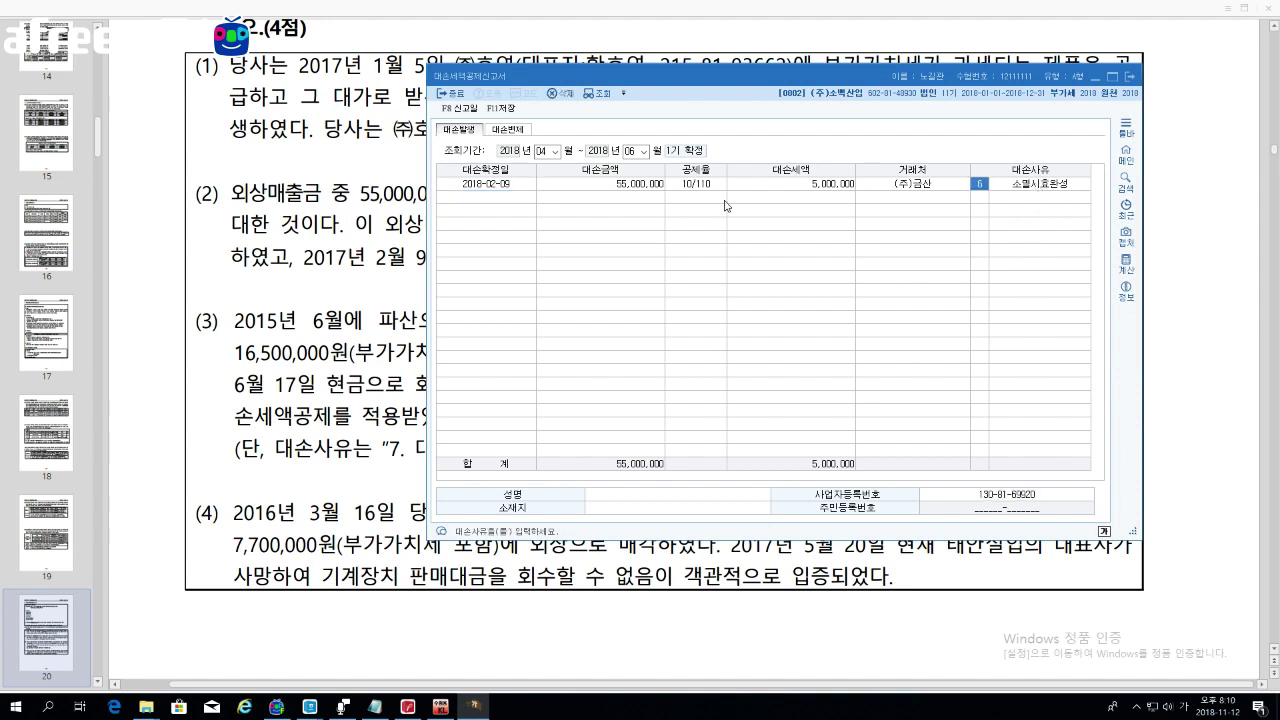
{"action": "left_click", "coordinate": [656, 502]}
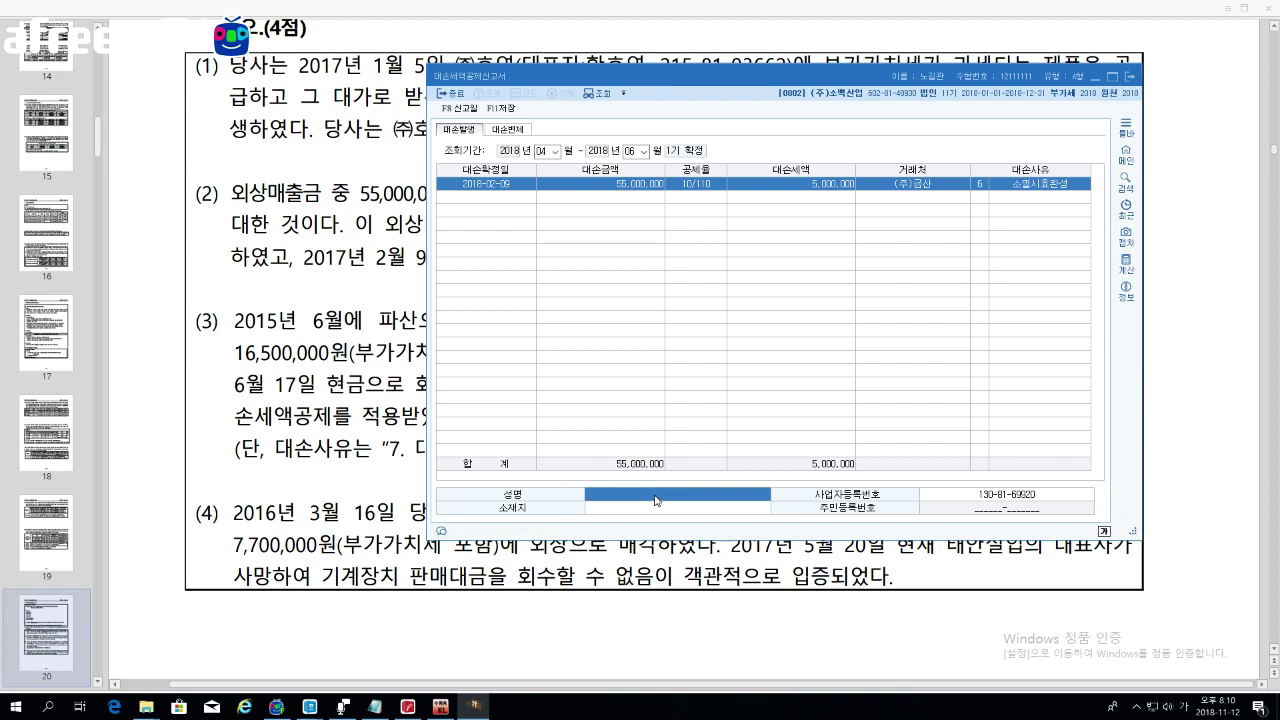
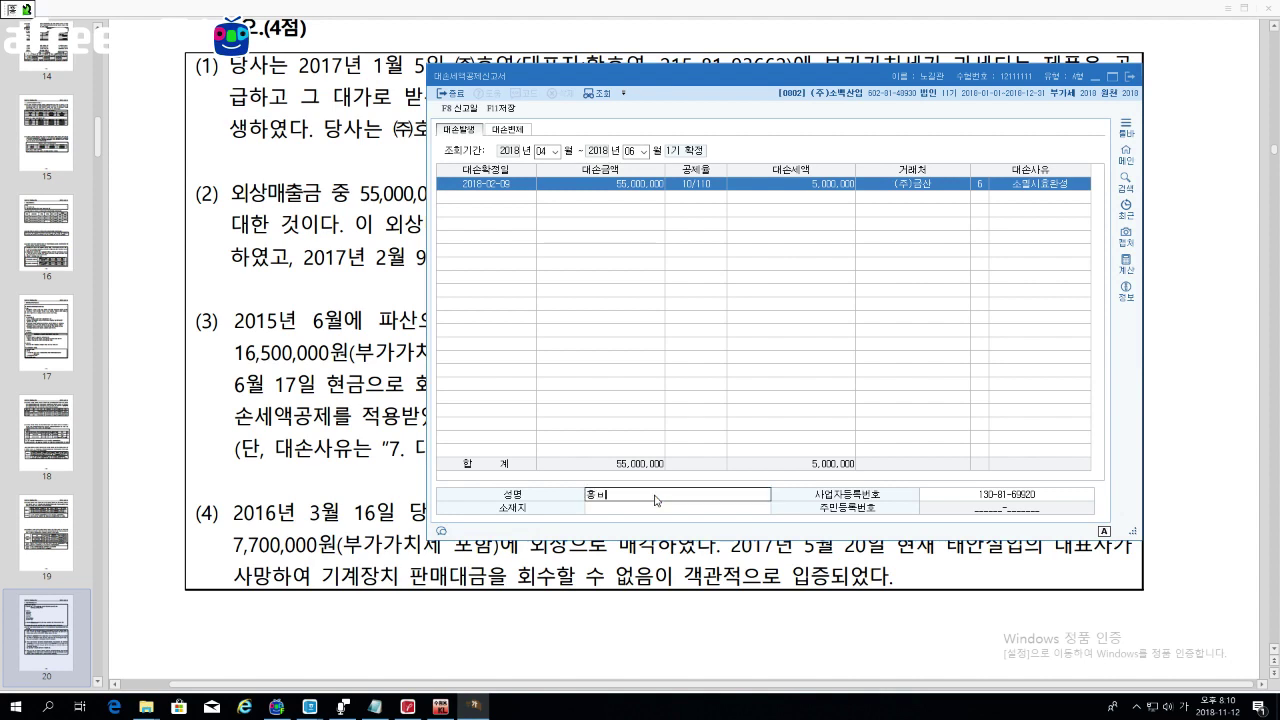
{"action": "key", "text": "Return"}
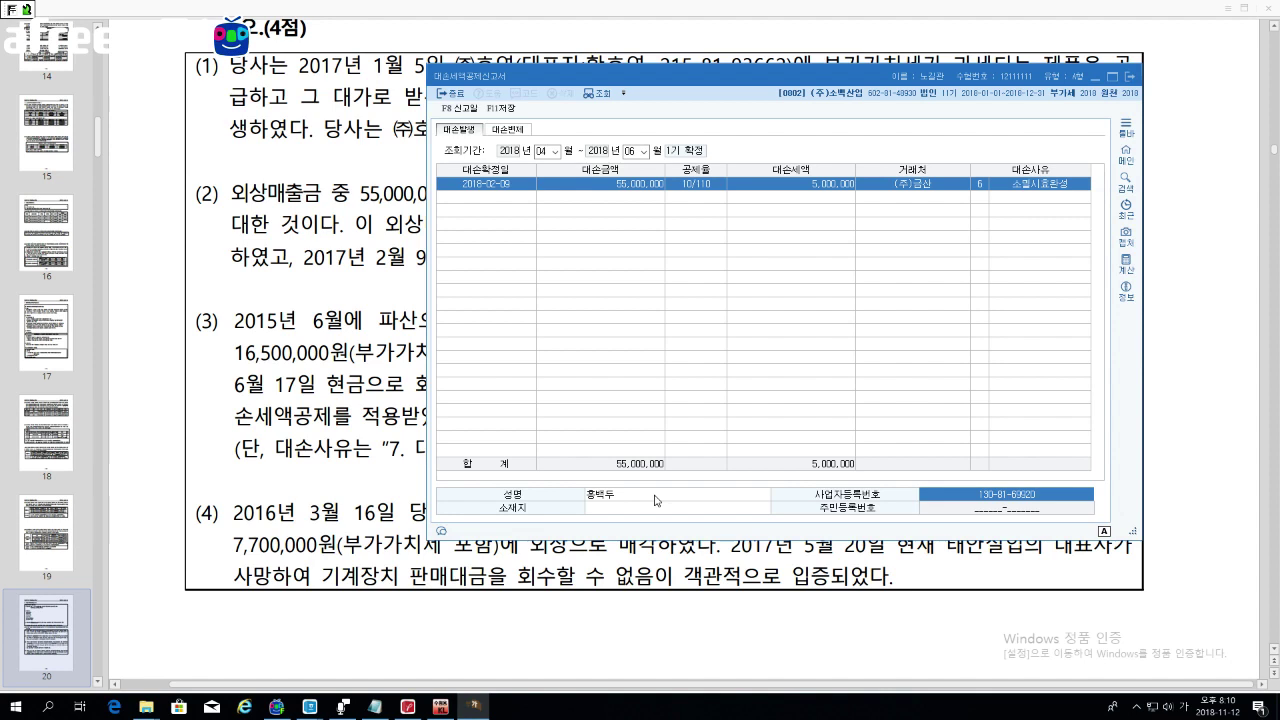
{"action": "key", "text": "Return"}
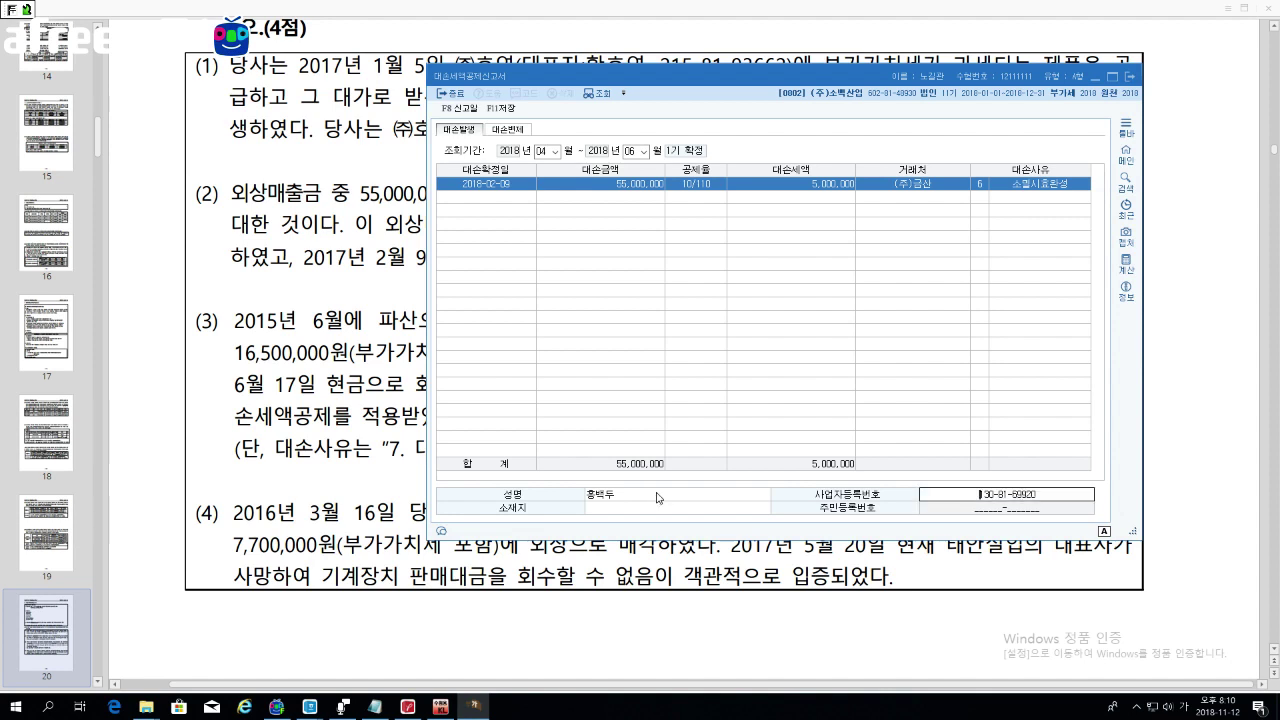
{"action": "key", "text": "Return"}
{"action": "key", "text": "Return"}
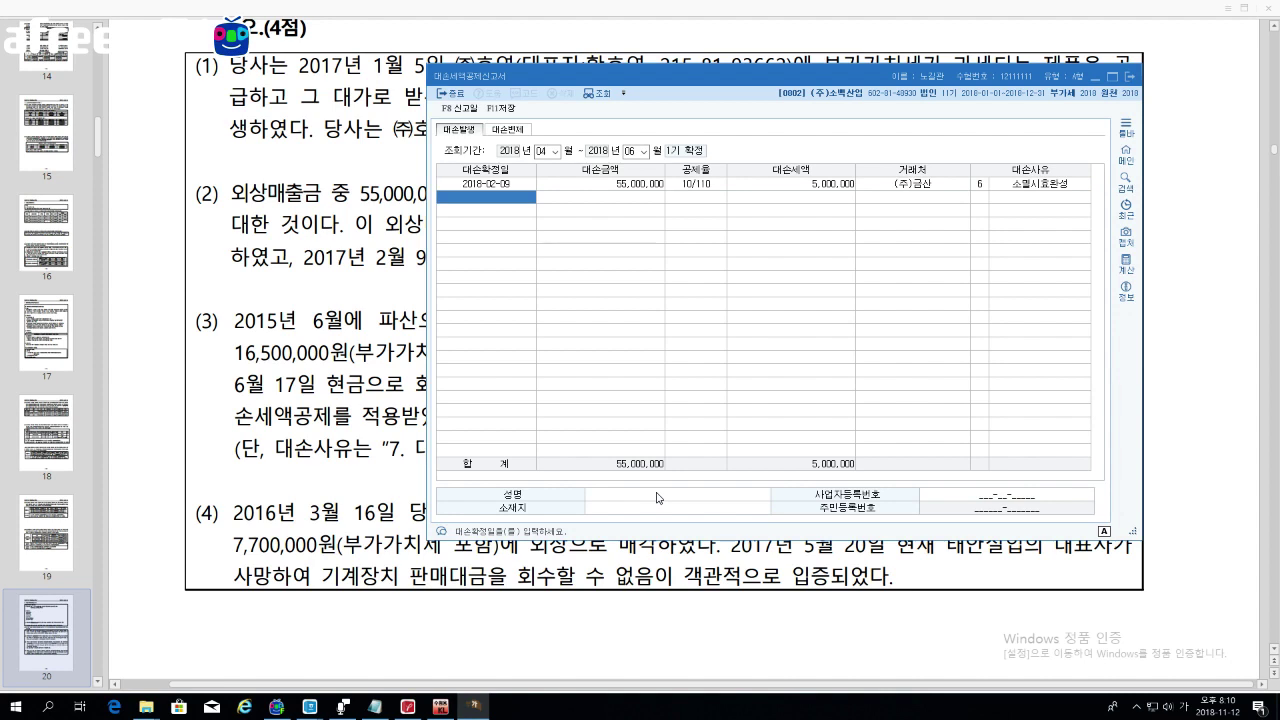
Step: Enter a second row dated 2018-06-17 with bad-debt amount -9,900,000
{"action": "type", "text": "2018-06-1"}
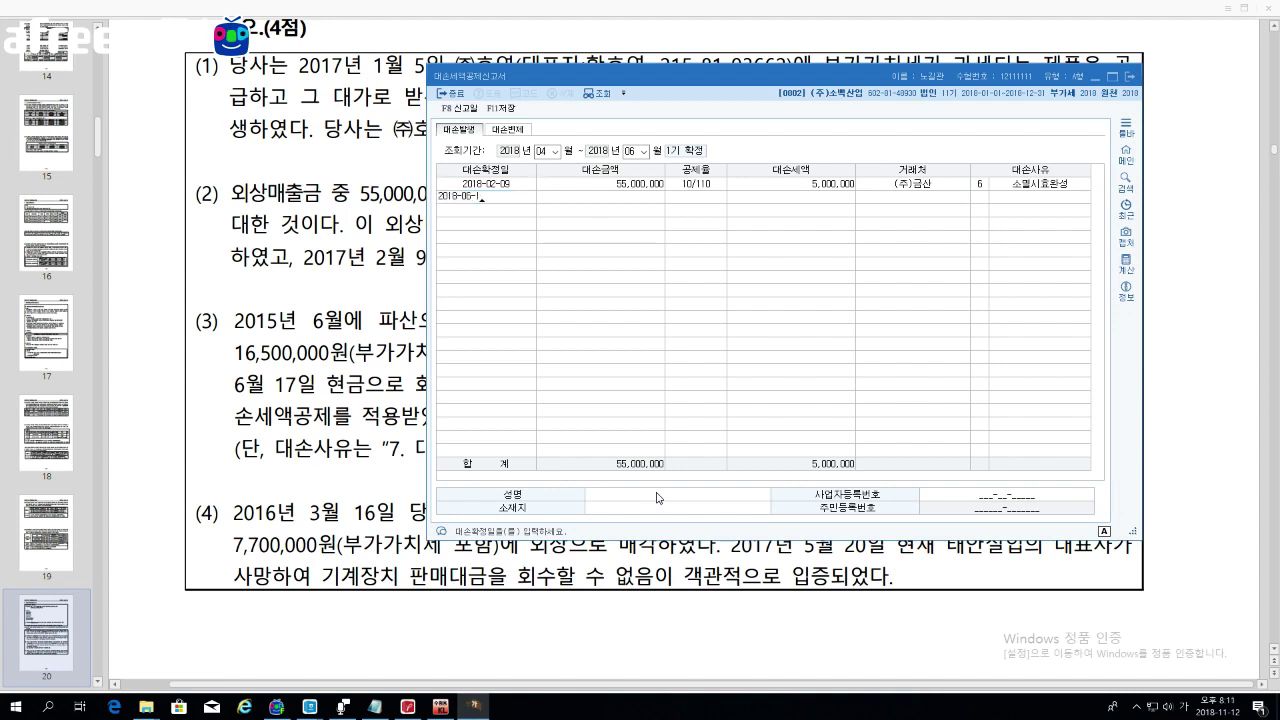
{"action": "type", "text": "7"}
{"action": "key", "text": "Return"}
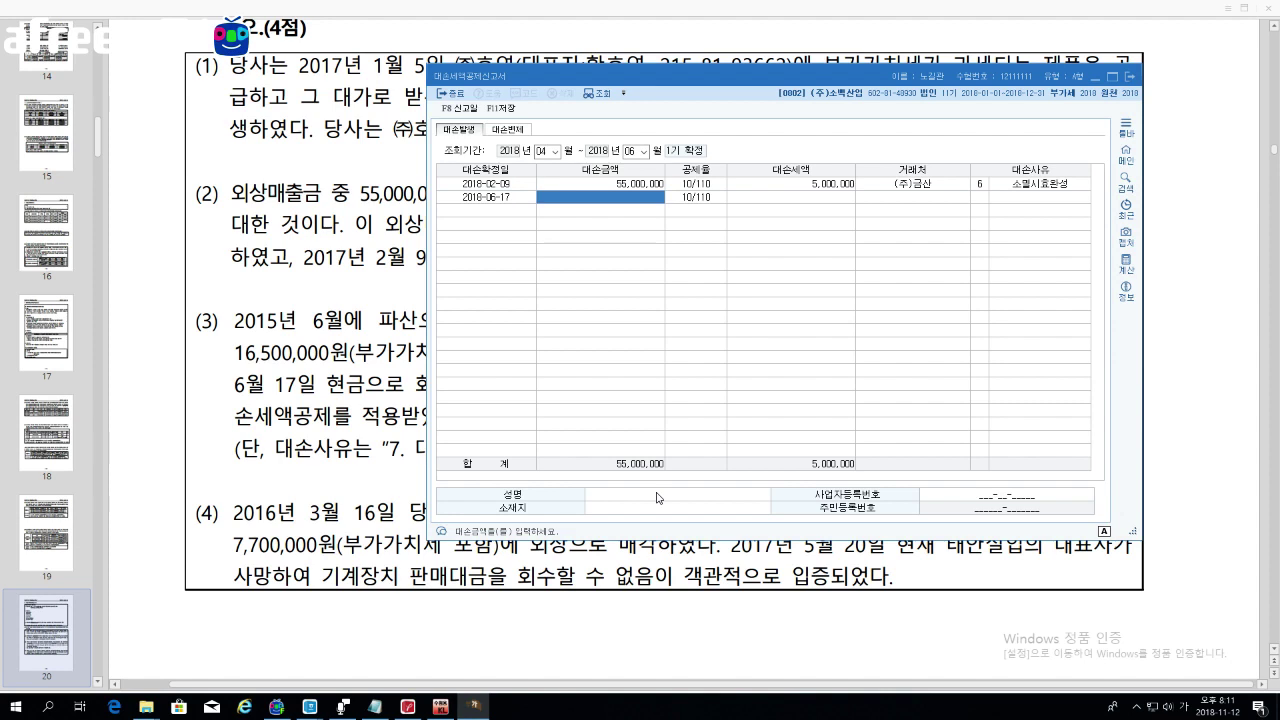
{"action": "type", "text": "-9900000"}
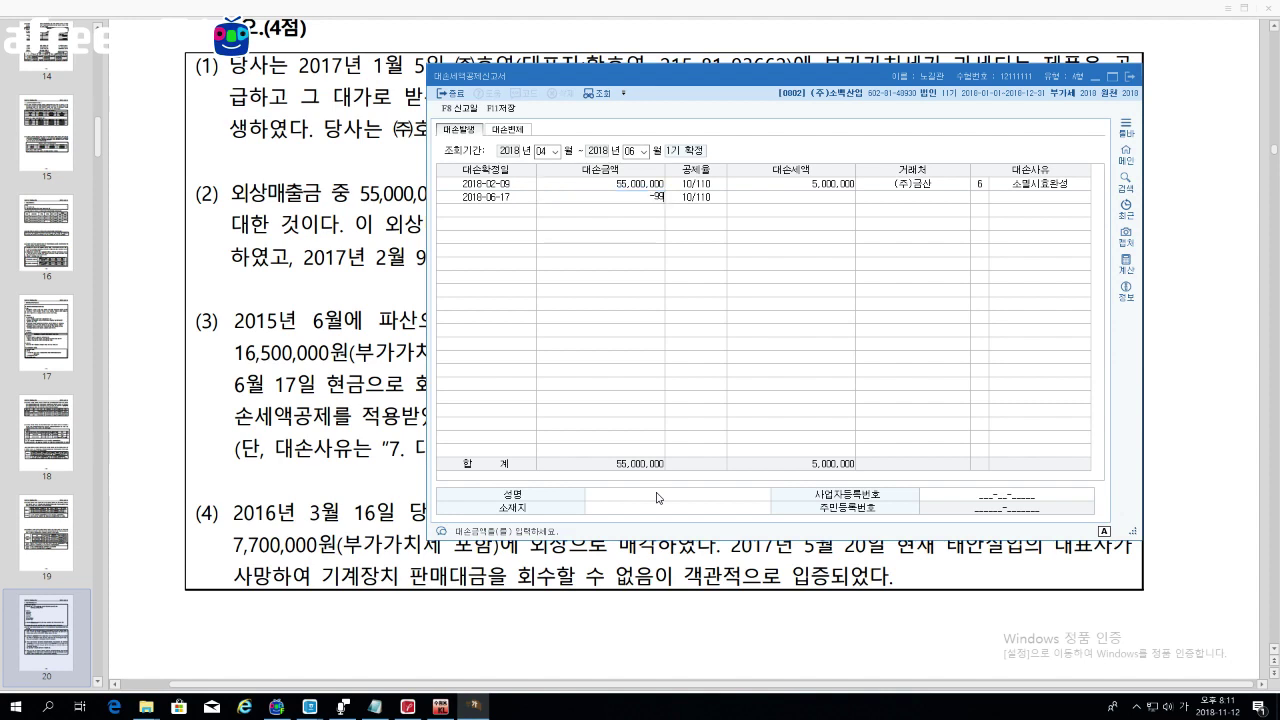
{"action": "key", "text": "Return"}
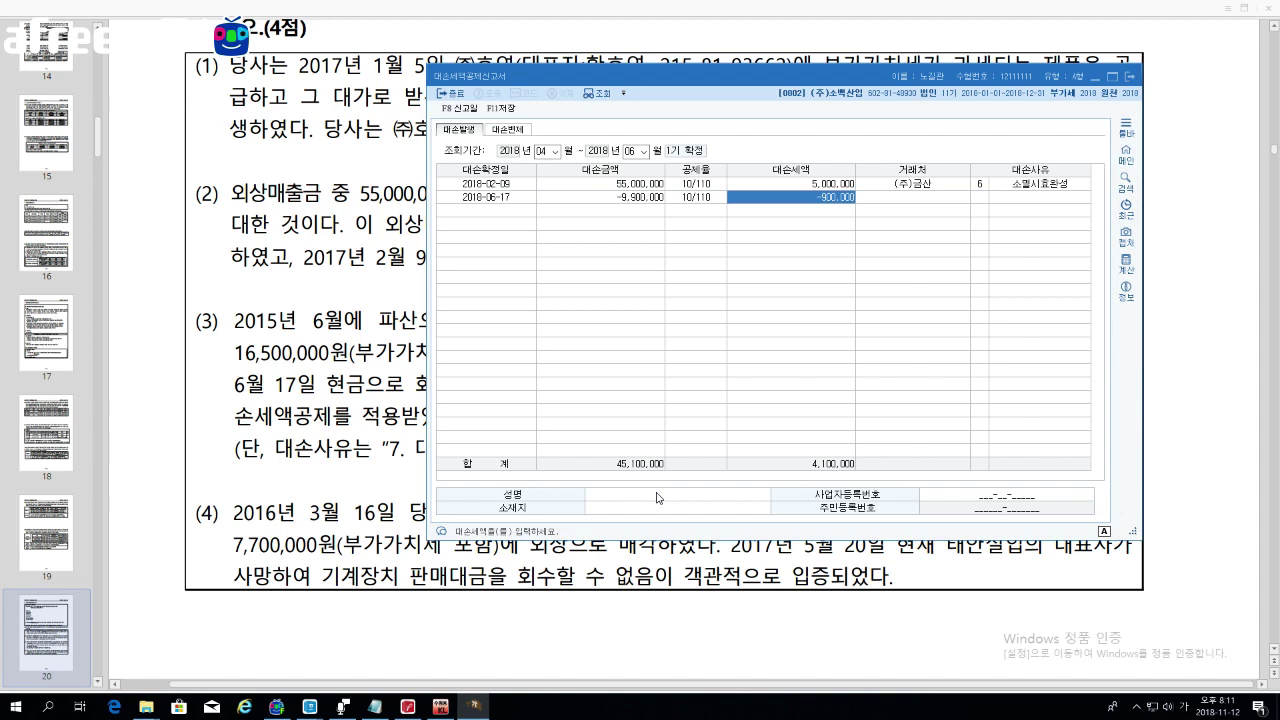
Step: Check the -900,000 tax against the first row and assign customer (주)부성
{"action": "left_click", "coordinate": [831, 186]}
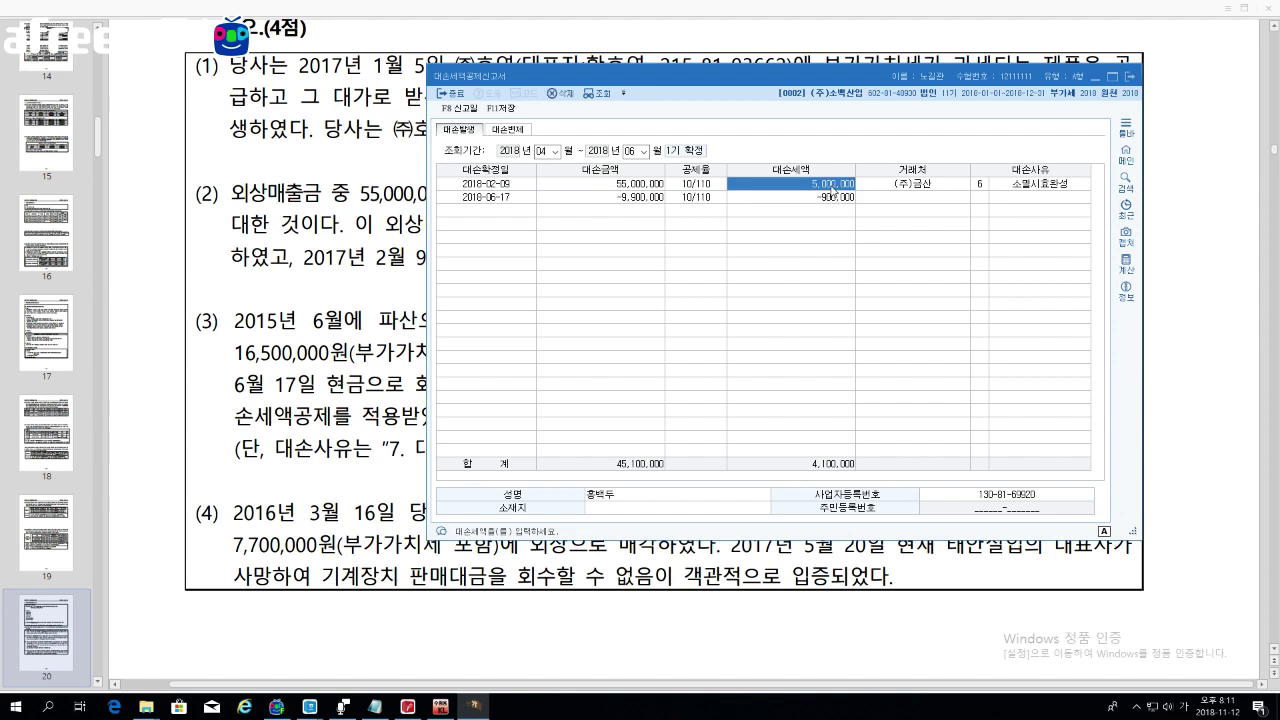
{"action": "left_click", "coordinate": [822, 199]}
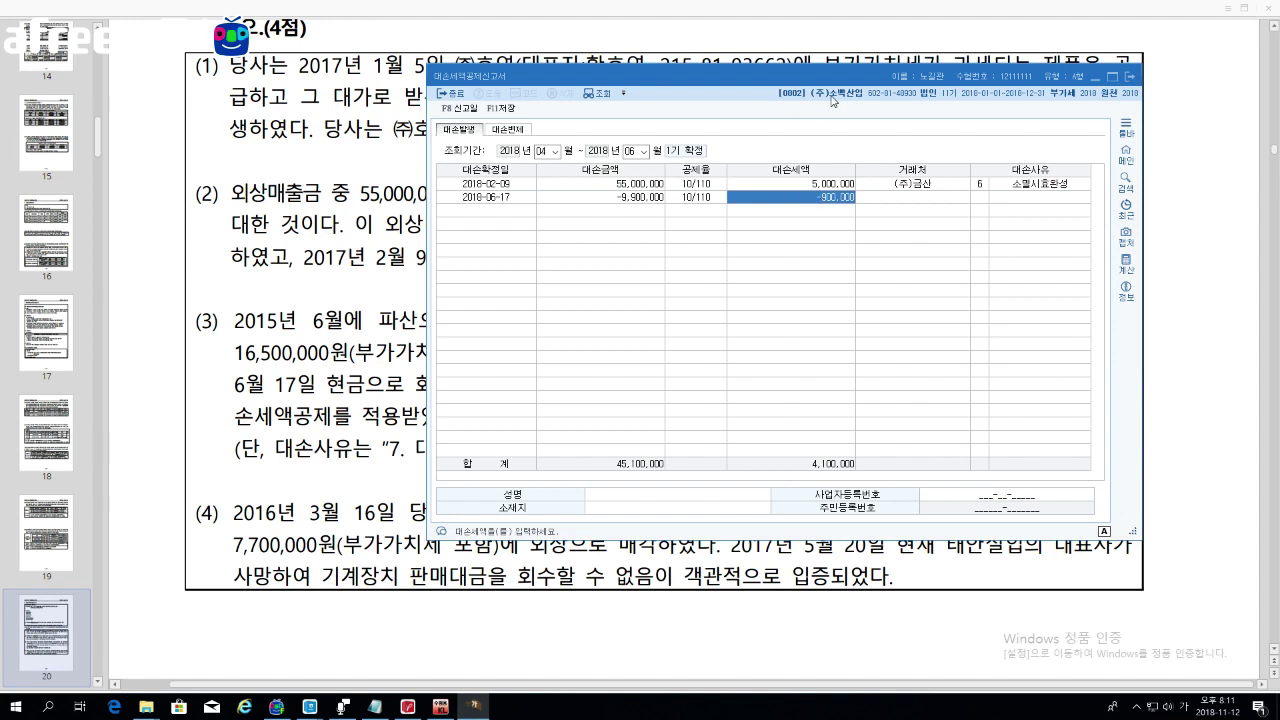
{"action": "left_click", "coordinate": [811, 186]}
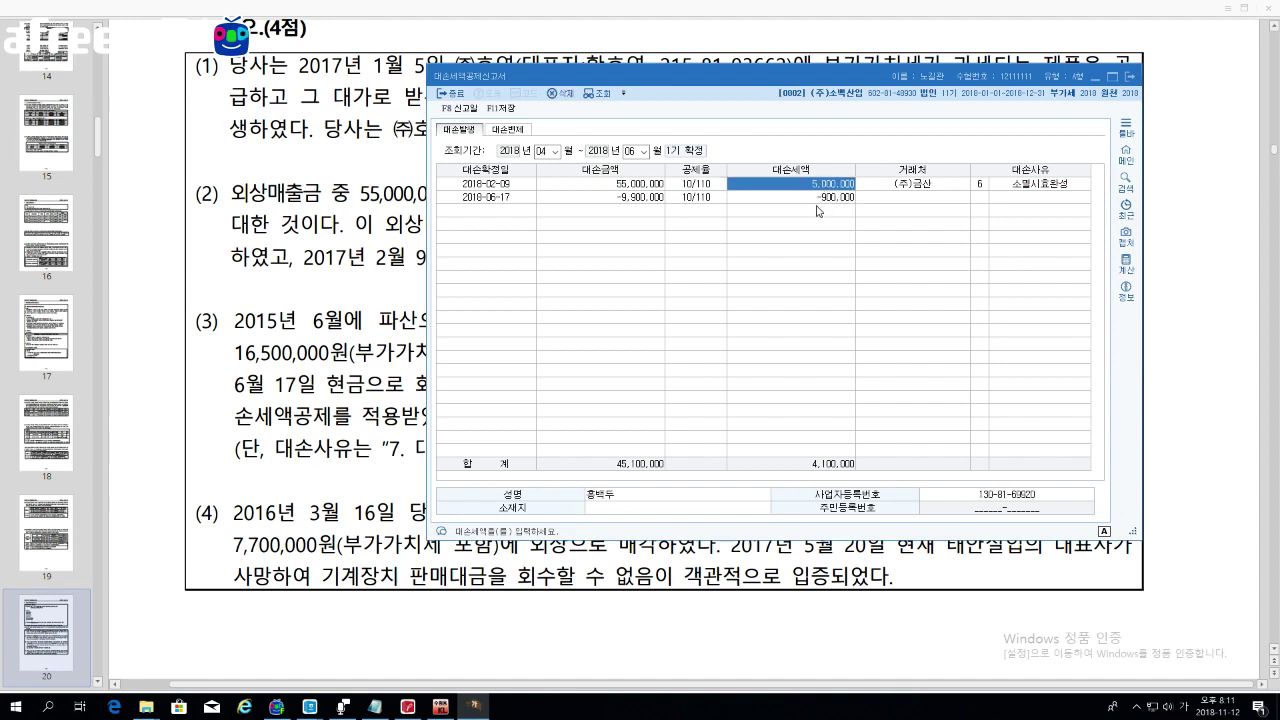
{"action": "left_click", "coordinate": [818, 198]}
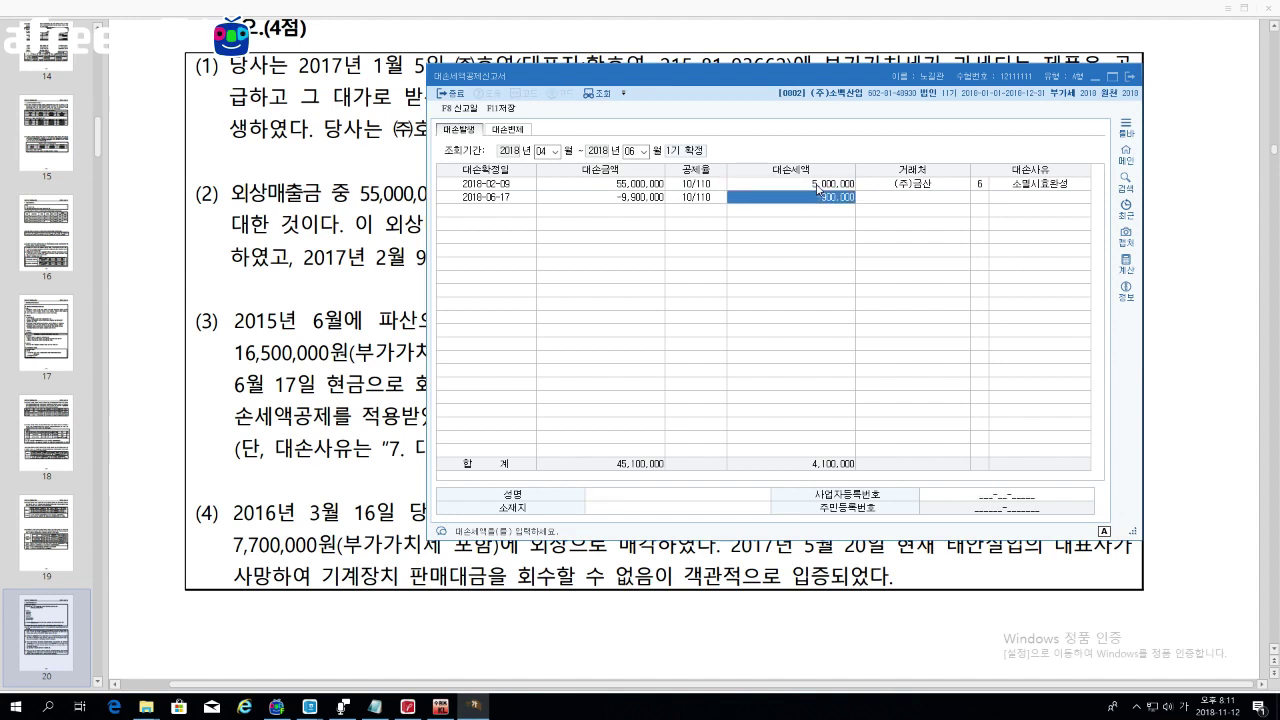
{"action": "left_click", "coordinate": [877, 198]}
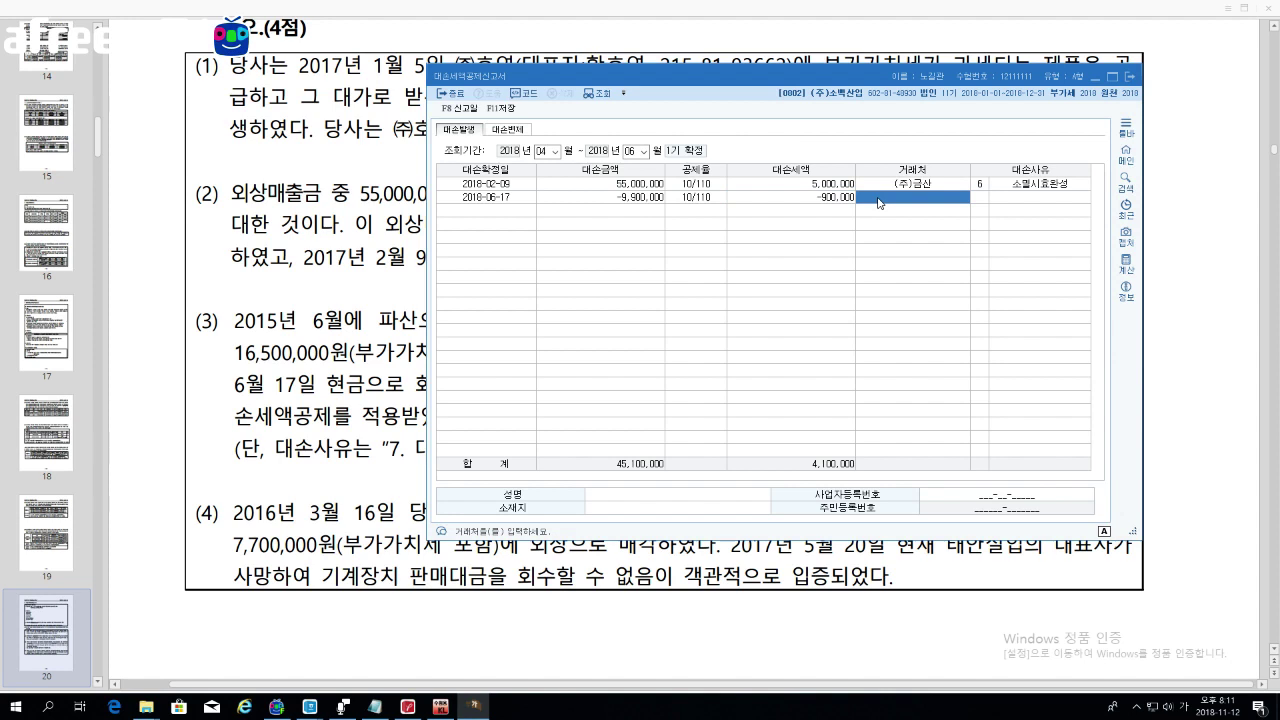
{"action": "key", "text": "F2"}
{"action": "key", "text": "Down"}
{"action": "key", "text": "Return"}
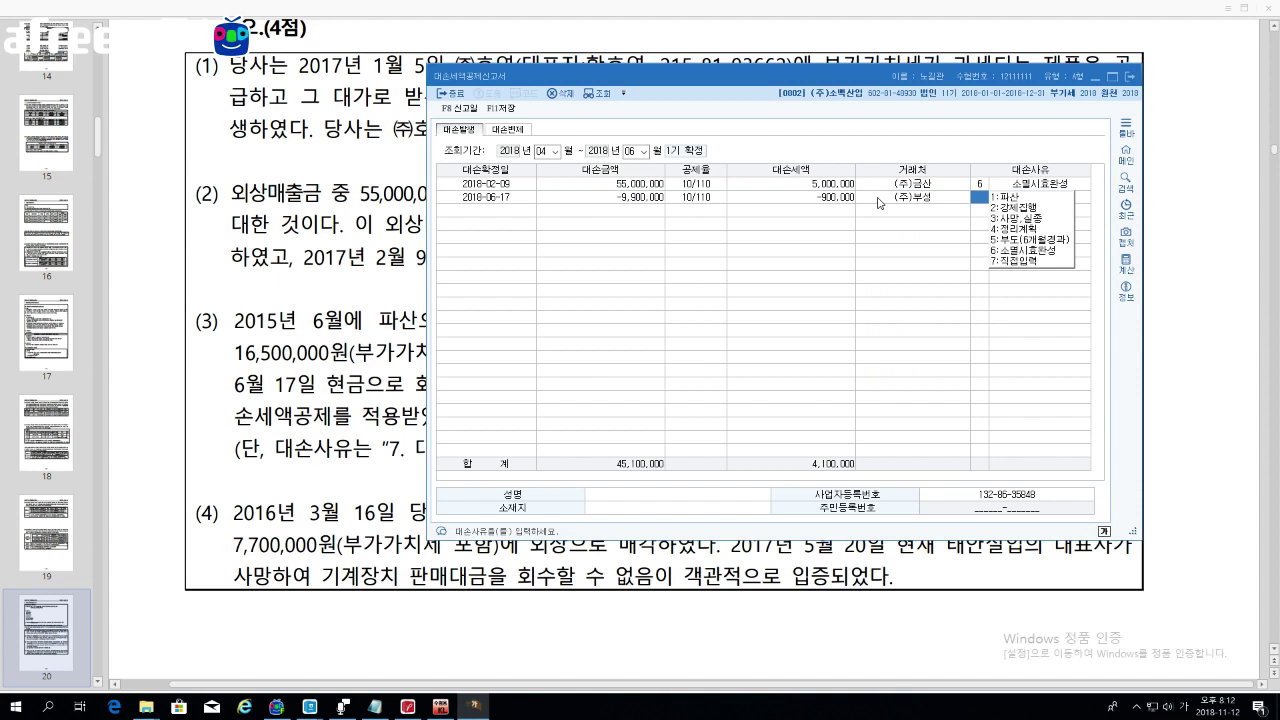
{"action": "left_click_drag", "start_coordinate": [760, 79], "coordinate": [555, 533]}
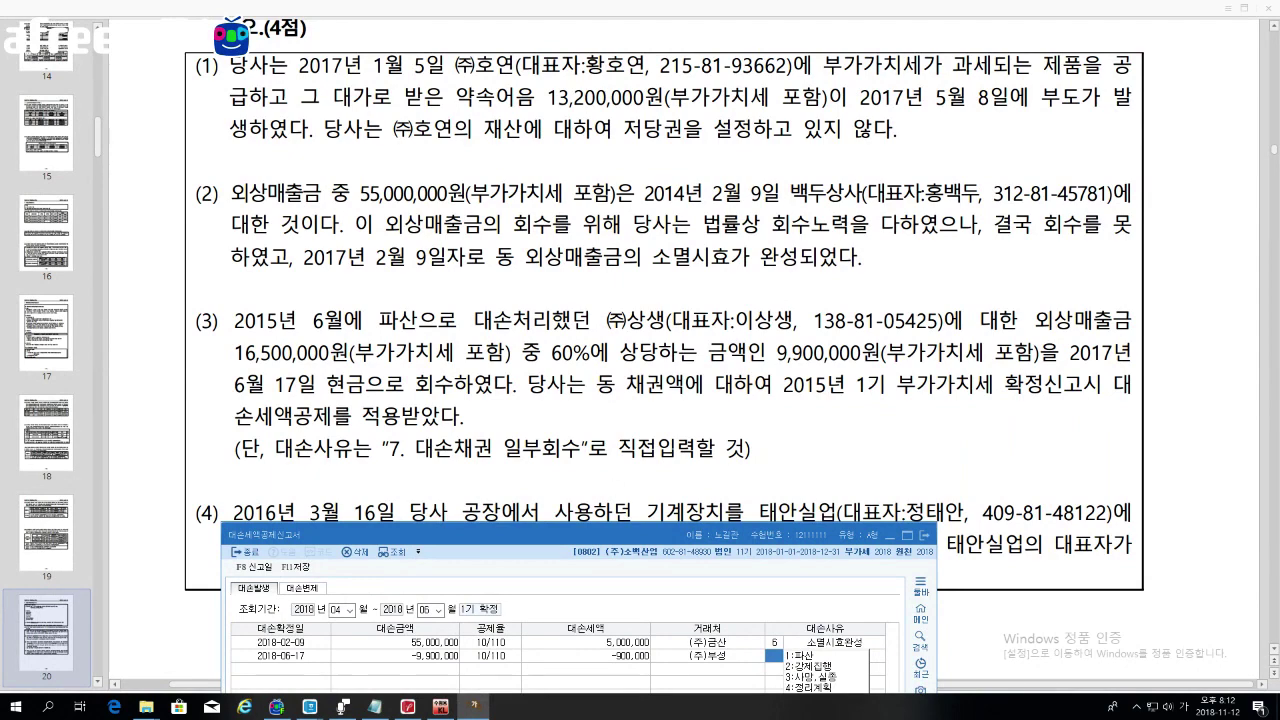
Step: Give the (주)부성 row reason 7 대손채권일부회수 and the representative's name, then start a new row
{"action": "left_click_drag", "start_coordinate": [582, 538], "coordinate": [780, 28]}
{"action": "left_click", "coordinate": [1012, 210]}
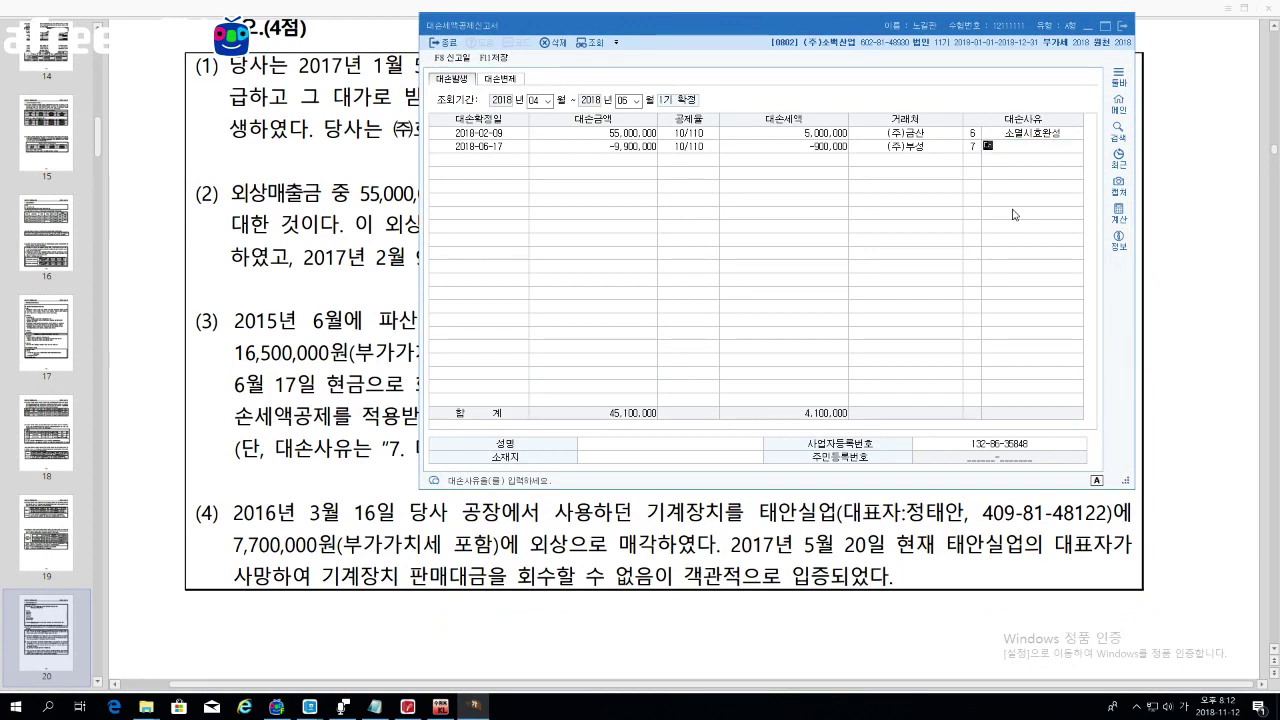
{"action": "type", "text": "대손채권일부회수"}
{"action": "key", "text": "Return"}
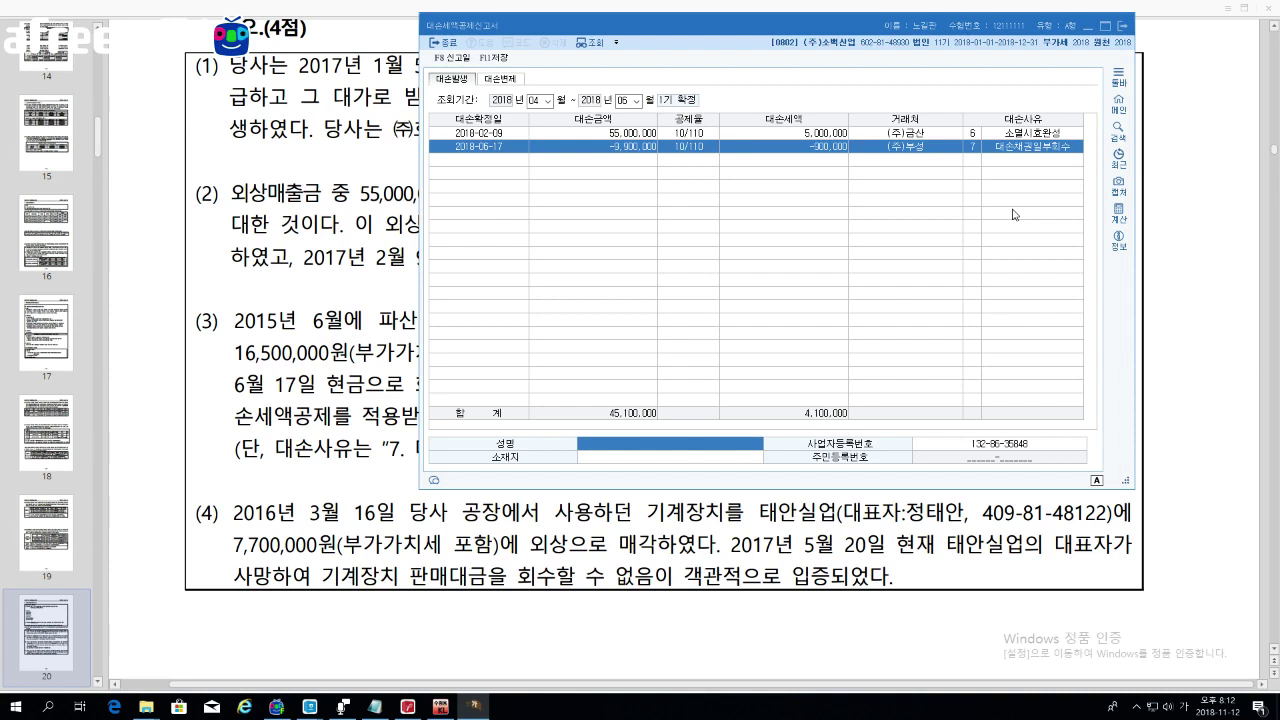
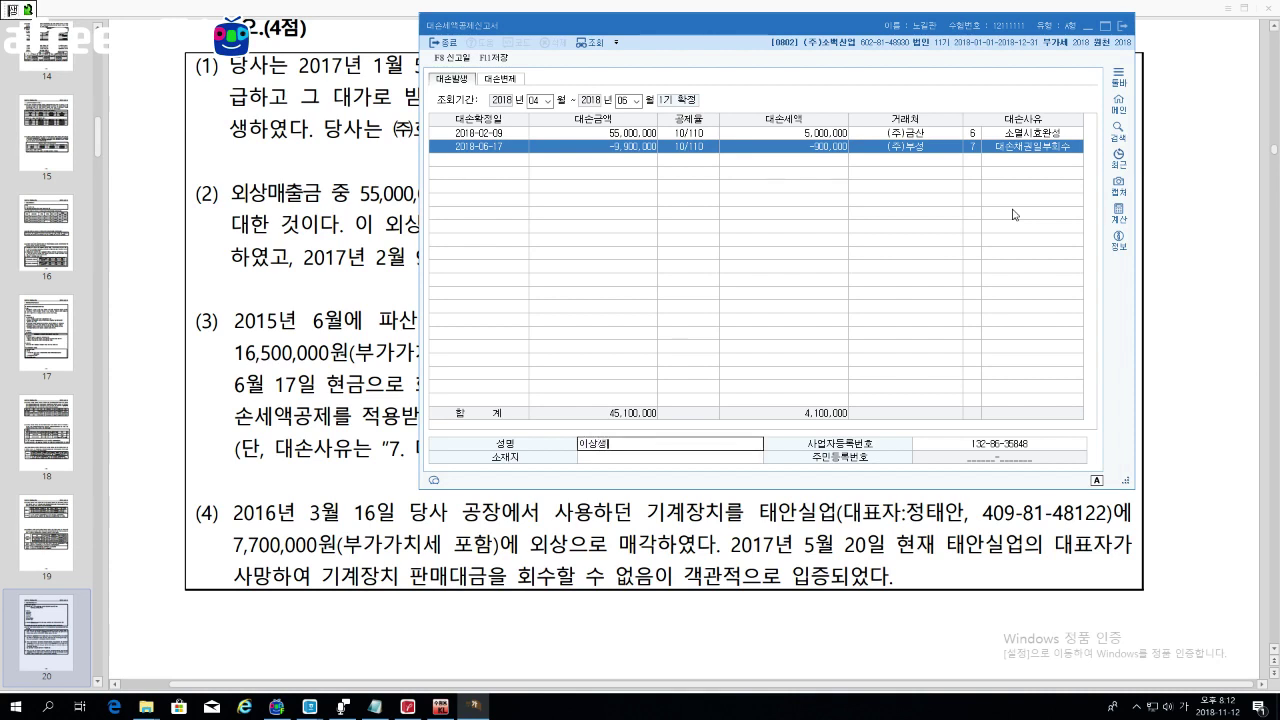
{"action": "key", "text": "Return"}
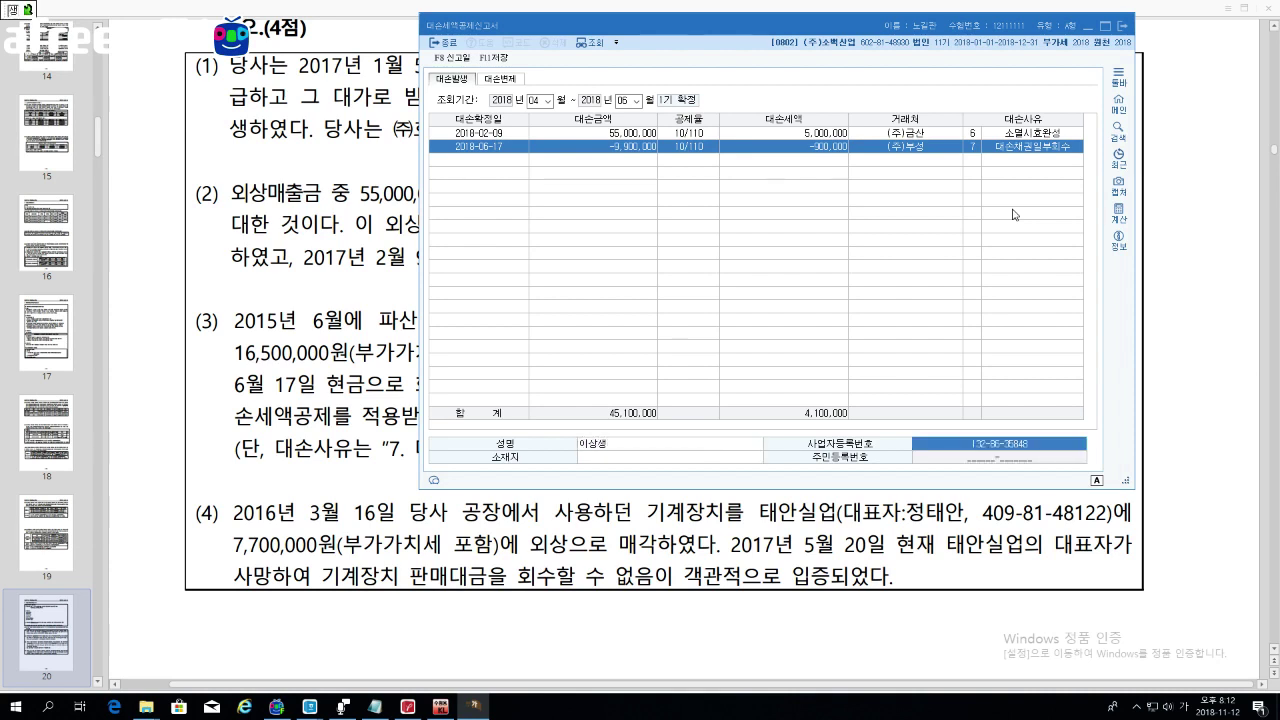
{"action": "key", "text": "Return"}
{"action": "key", "text": "Return"}
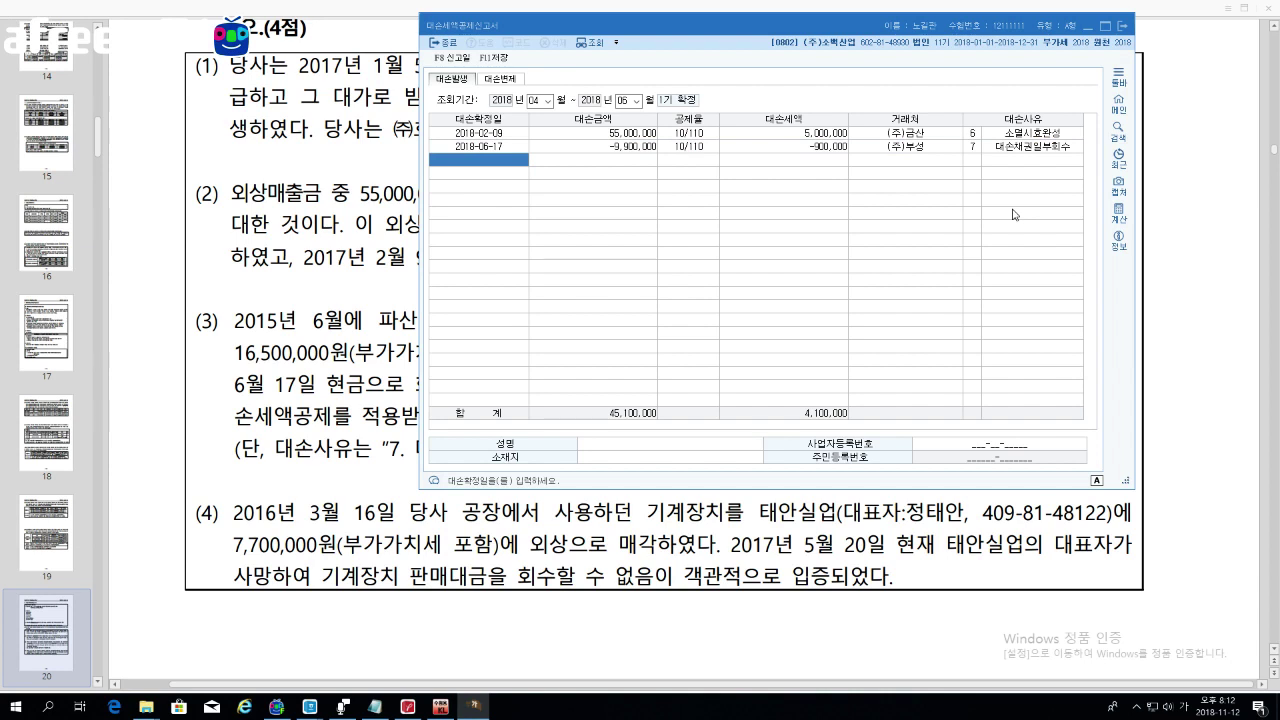
Step: Add a row dated 2018-05-20 for 7,700,000 with 700,000 tax and customer 우경
{"action": "type", "text": "2018-5 -"}
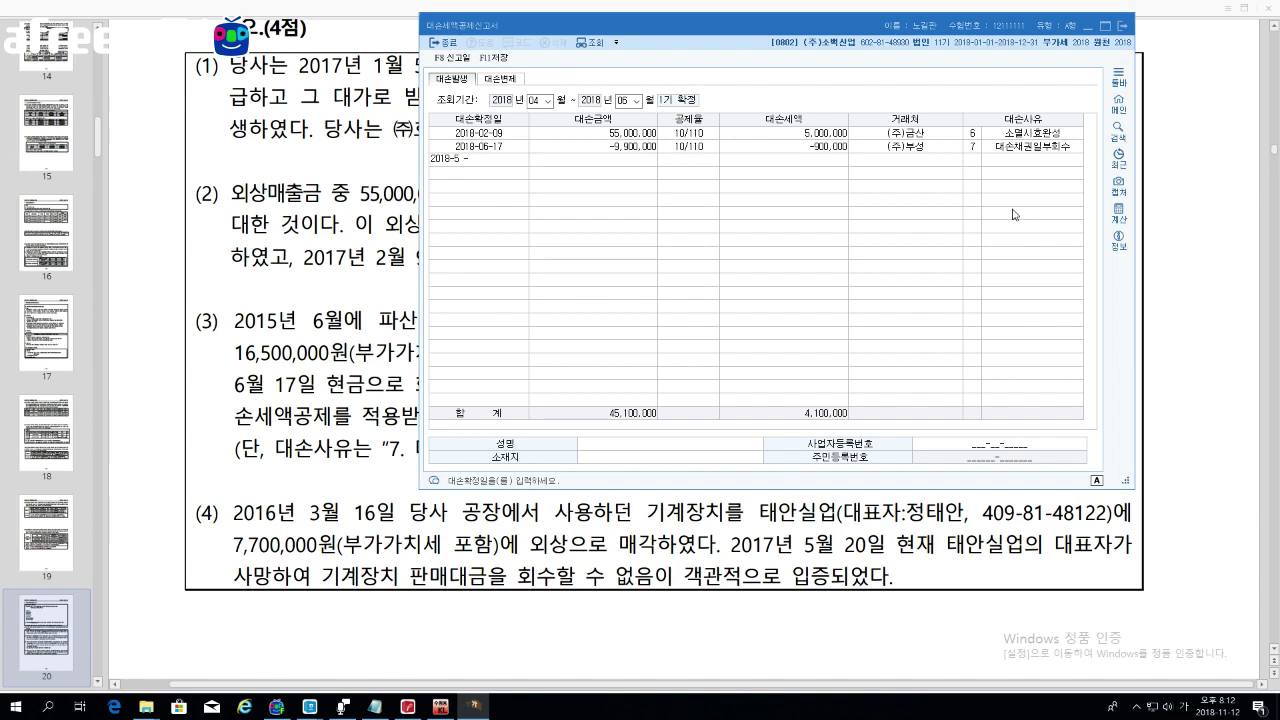
{"action": "key", "text": "BackSpace"}
{"action": "key", "text": "BackSpace"}
{"action": "key", "text": "BackSpace"}
{"action": "type", "text": "05-20"}
{"action": "key", "text": "Return"}
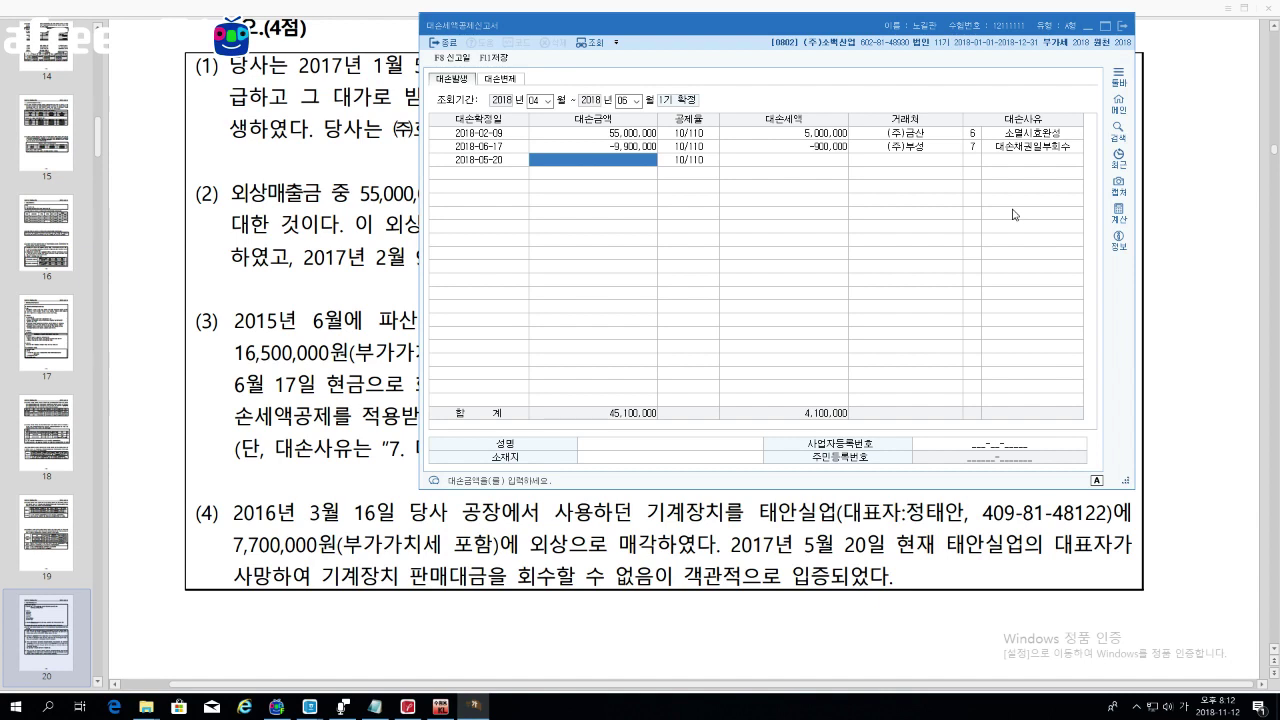
{"action": "type", "text": "7,70"}
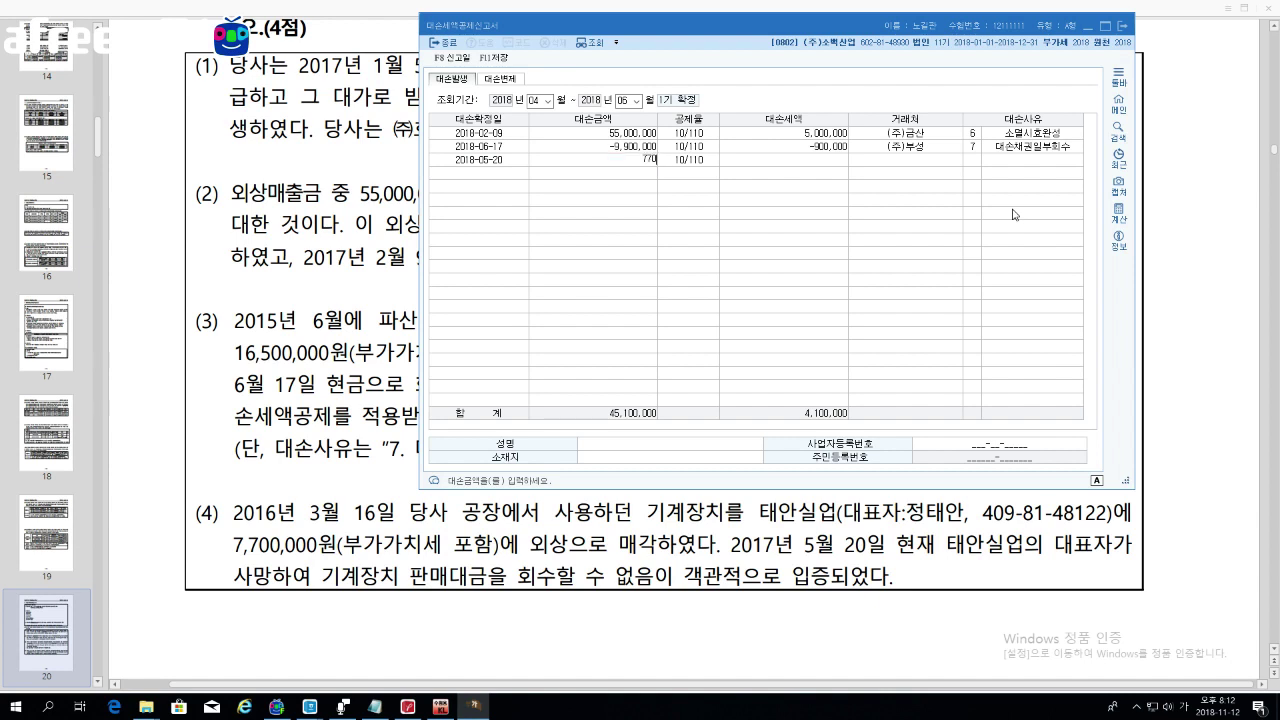
{"action": "type", "text": "0,000"}
{"action": "key", "text": "Return"}
{"action": "key", "text": "Return"}
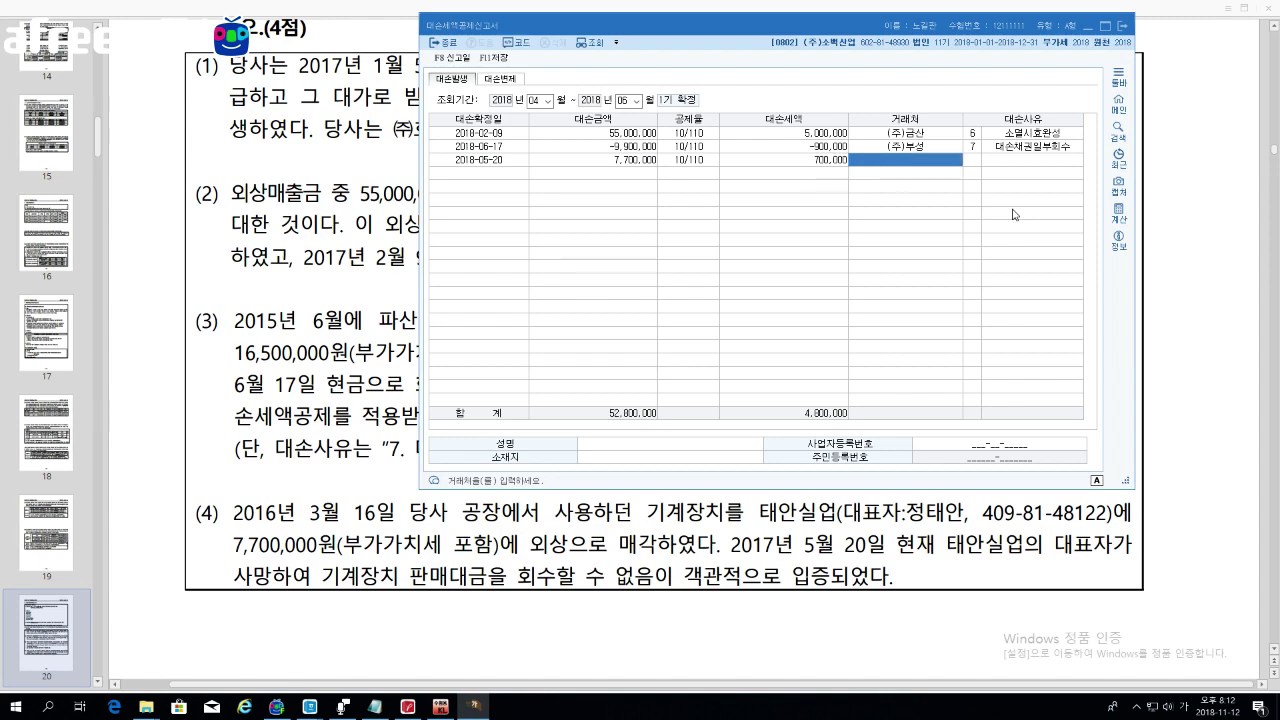
{"action": "key", "text": "F2"}
{"action": "key", "text": "Down"}
{"action": "key", "text": "Down"}
{"action": "key", "text": "Return"}
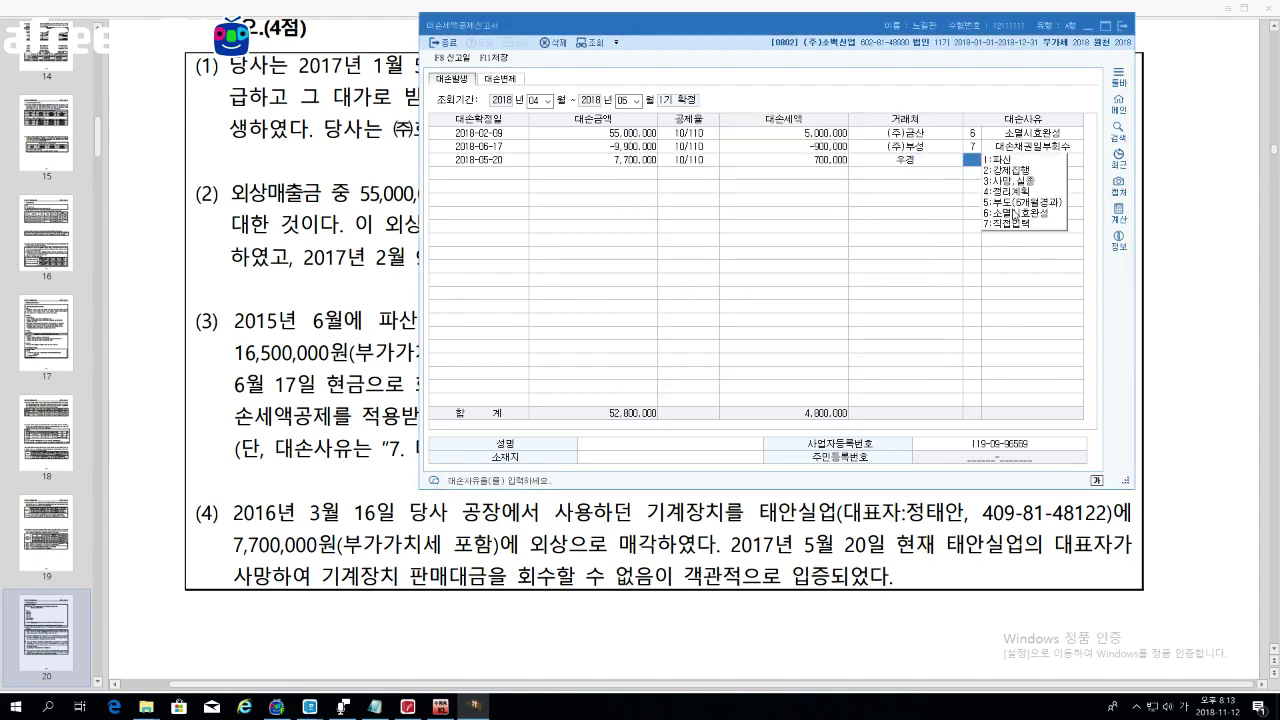
Step: Set the row's reason to 3 사망,실종, enter the representative's name, then check the 2018-06-17 row
{"action": "type", "text": "3"}
{"action": "key", "text": "Return"}
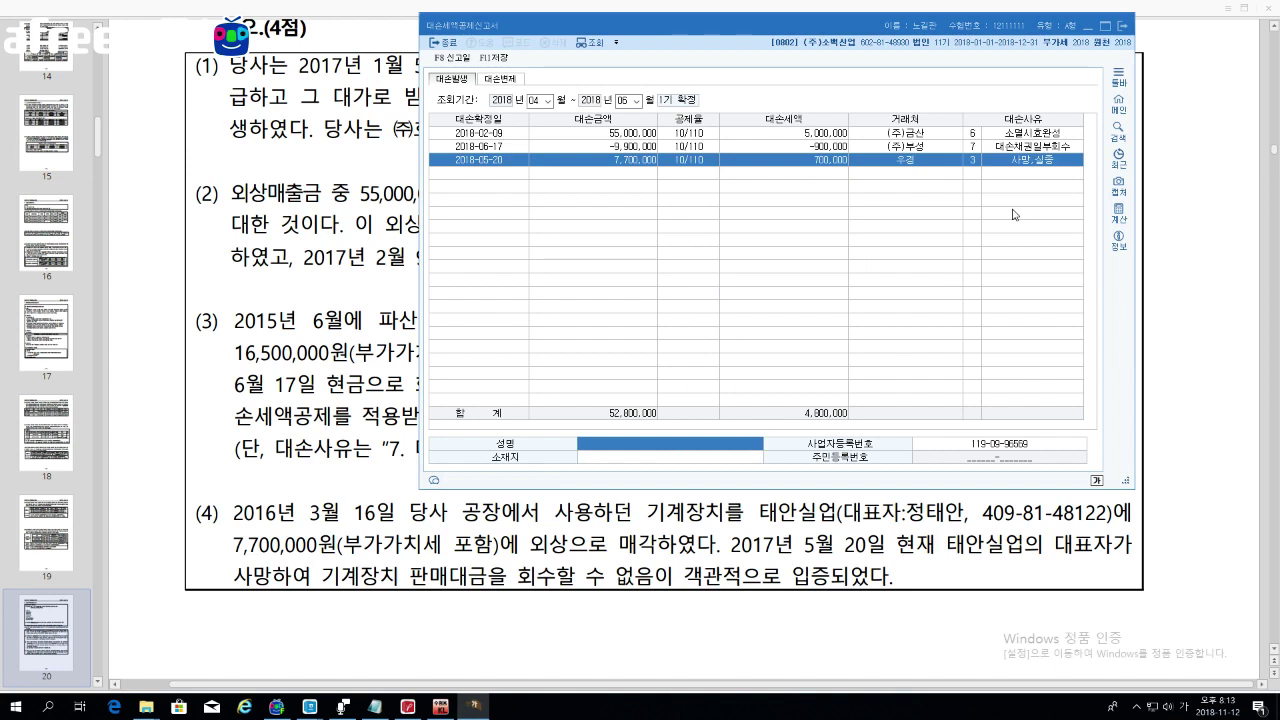
{"action": "type", "text": "지"}
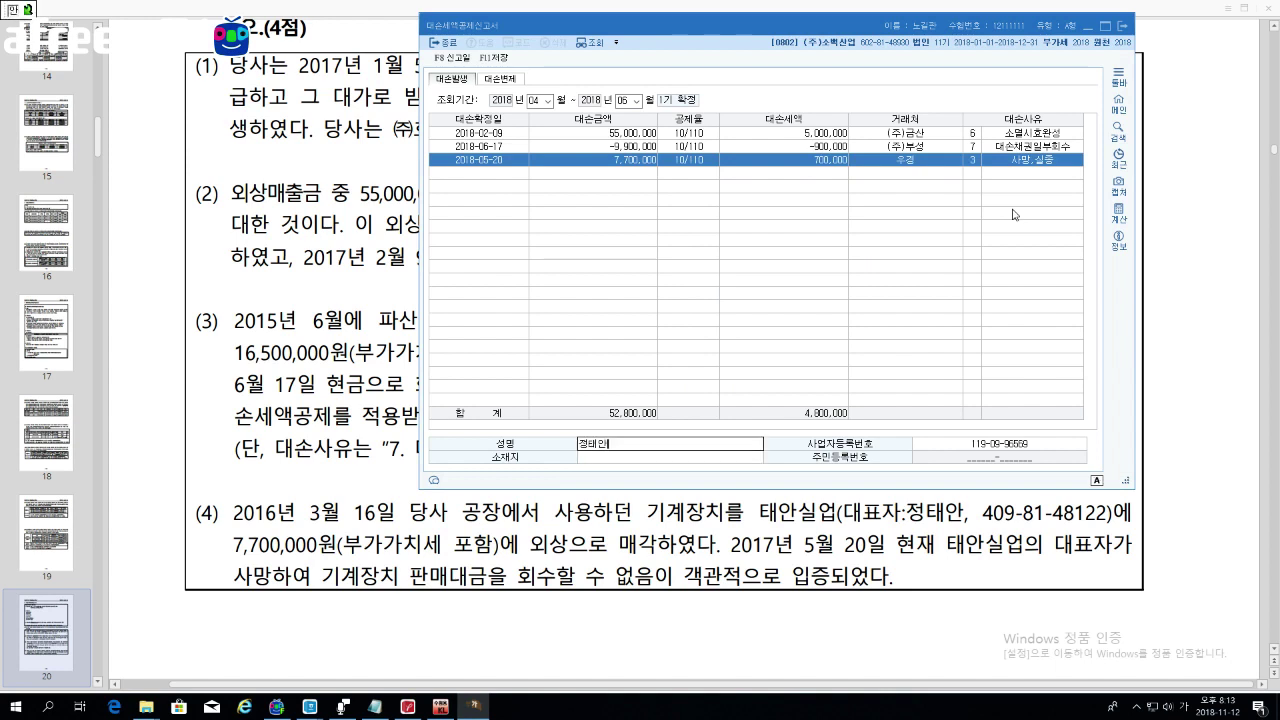
{"action": "key", "text": "Return"}
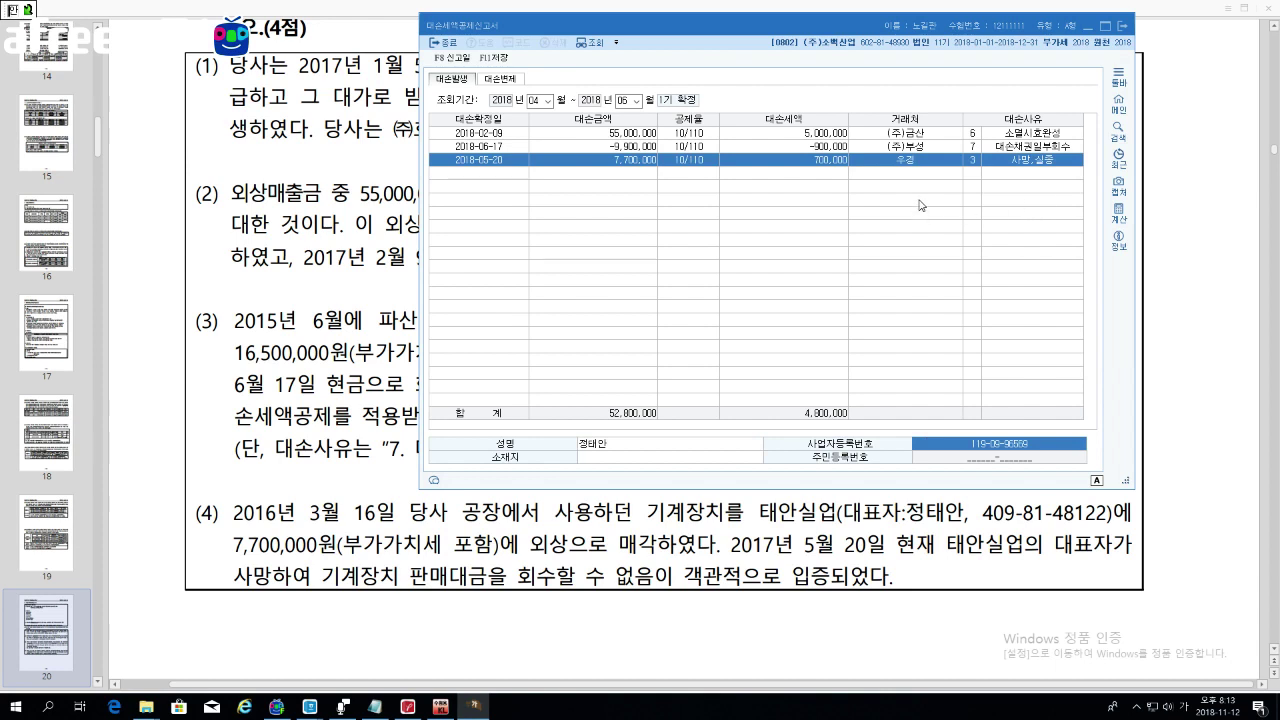
{"action": "left_click", "coordinate": [763, 148]}
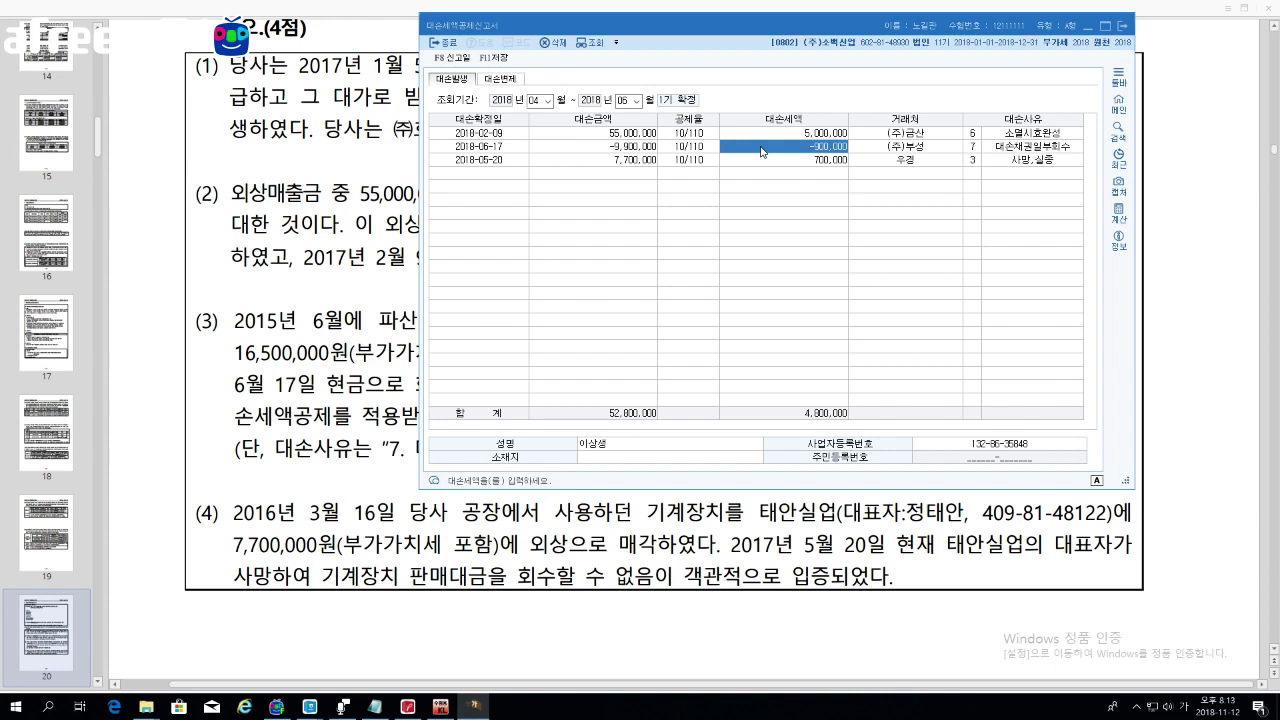
Step: Save the April–June entries and switch the statement period to October–December
{"action": "left_click", "coordinate": [551, 104]}
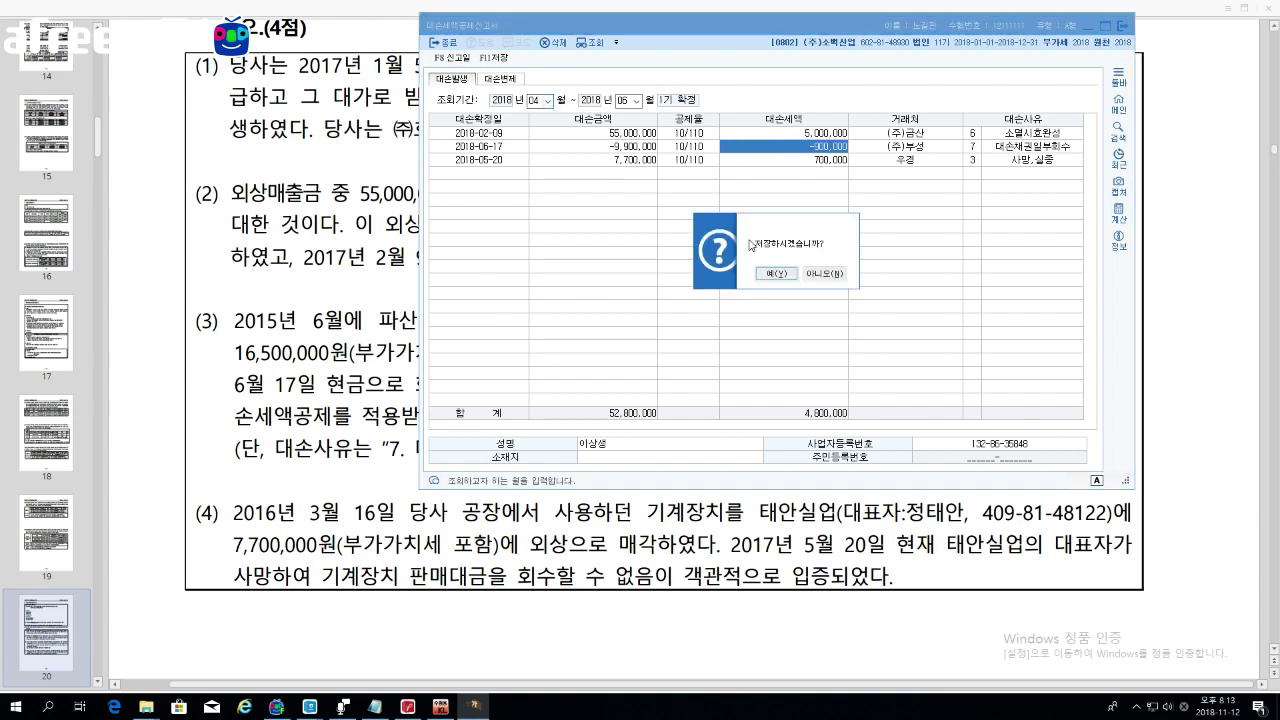
{"action": "left_click", "coordinate": [776, 273]}
{"action": "left_click", "coordinate": [548, 101]}
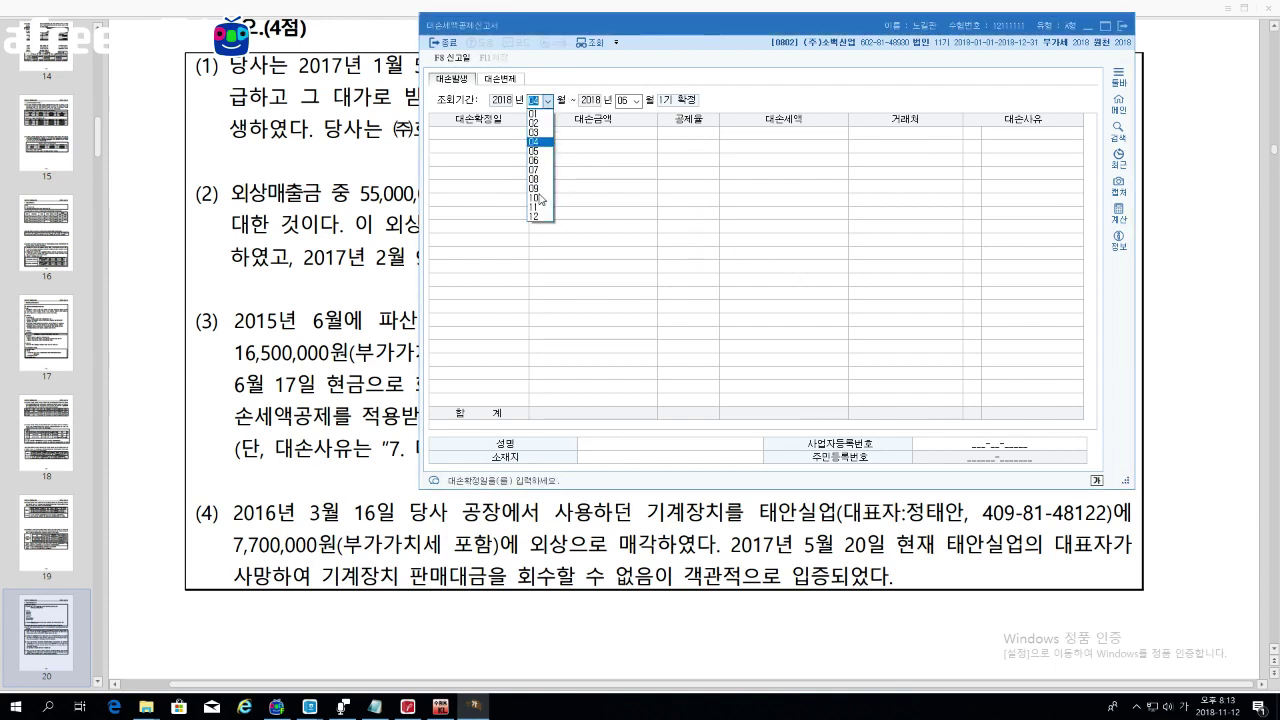
{"action": "left_click", "coordinate": [540, 198]}
{"action": "left_click", "coordinate": [636, 101]}
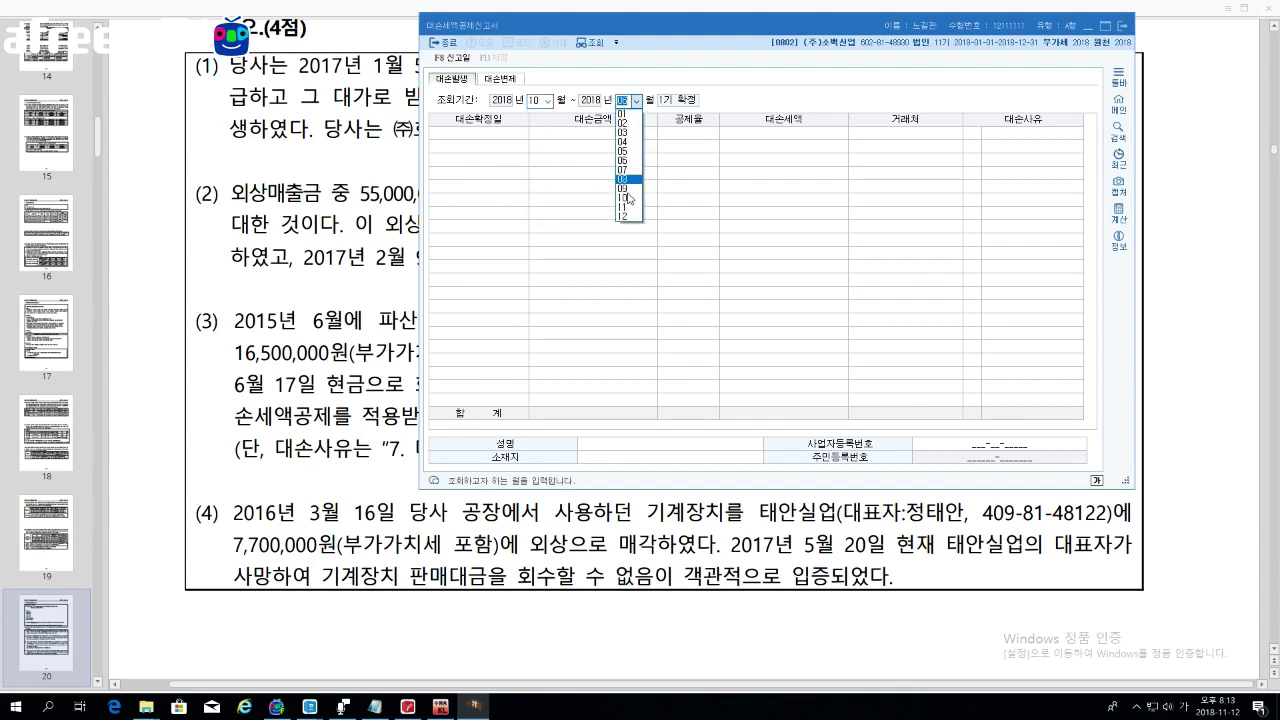
{"action": "left_click", "coordinate": [624, 216]}
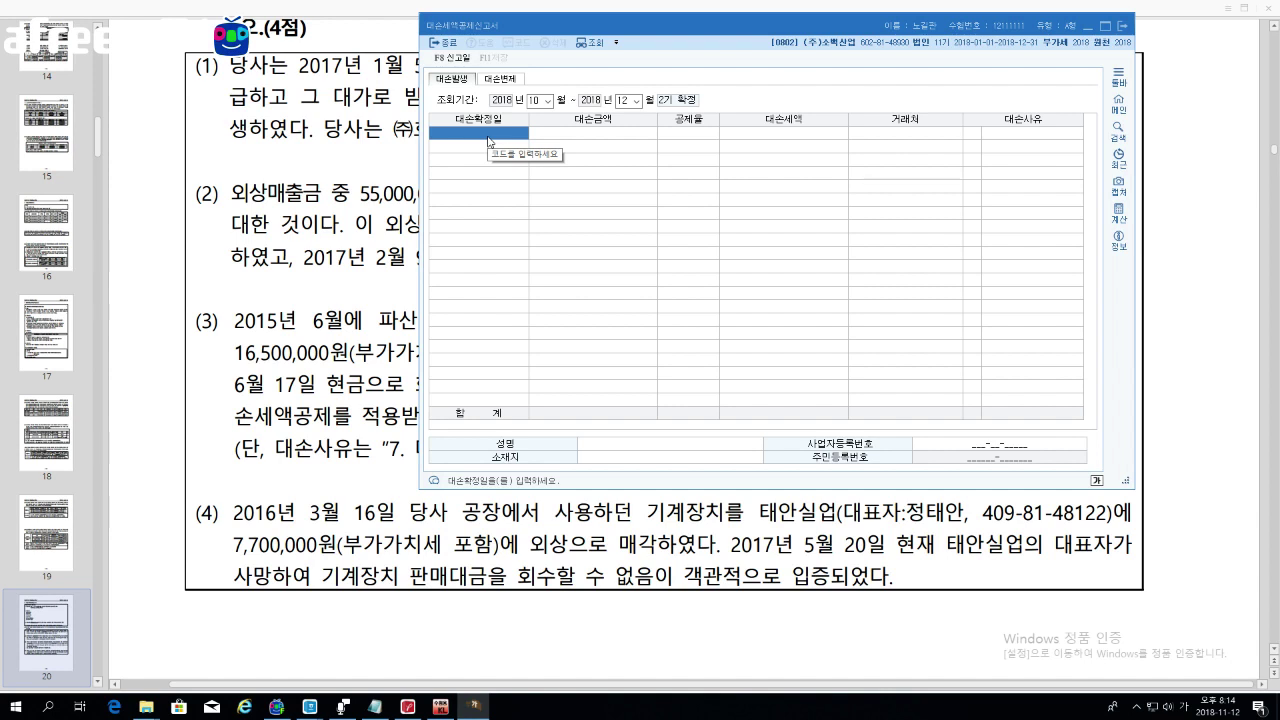
{"action": "key", "text": "Escape"}
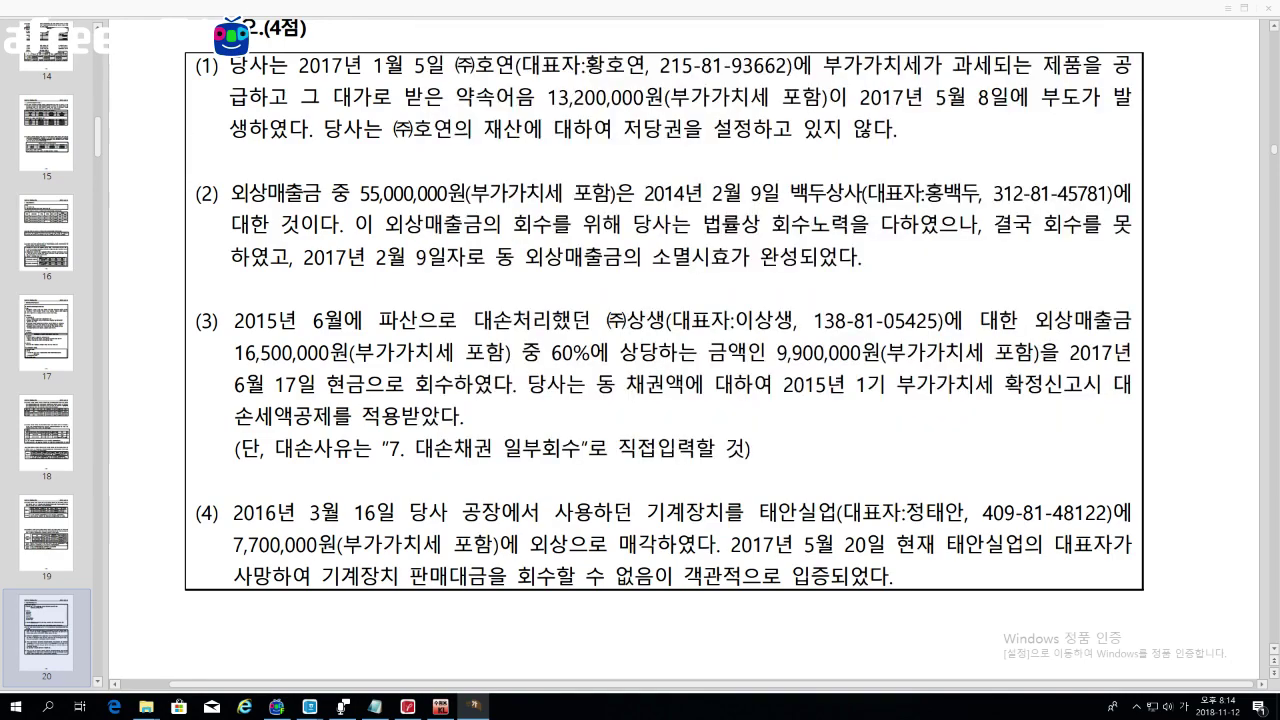
{"action": "scroll", "coordinate": [680, 380], "scroll_direction": "down", "scroll_amount": 10}
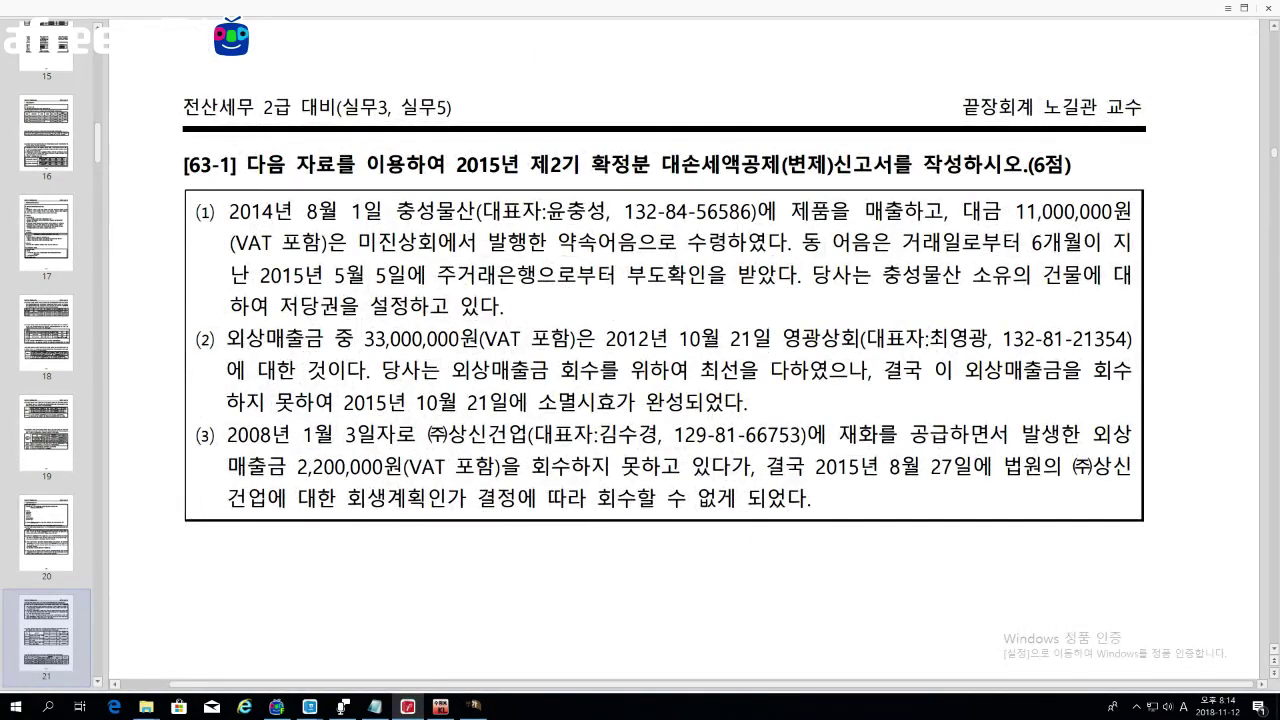
{"action": "scroll", "coordinate": [660, 380], "scroll_direction": "down", "scroll_amount": 1}
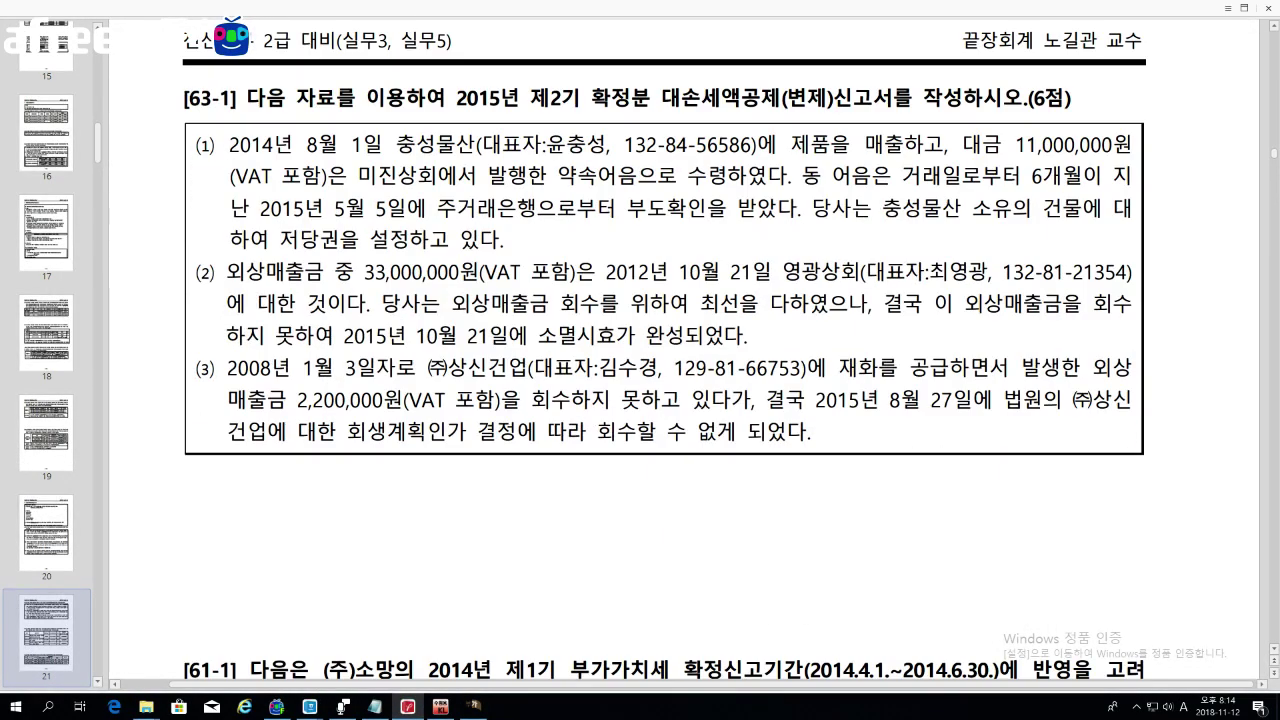
{"action": "left_click_drag", "start_coordinate": [448, 98], "coordinate": [519, 98]}
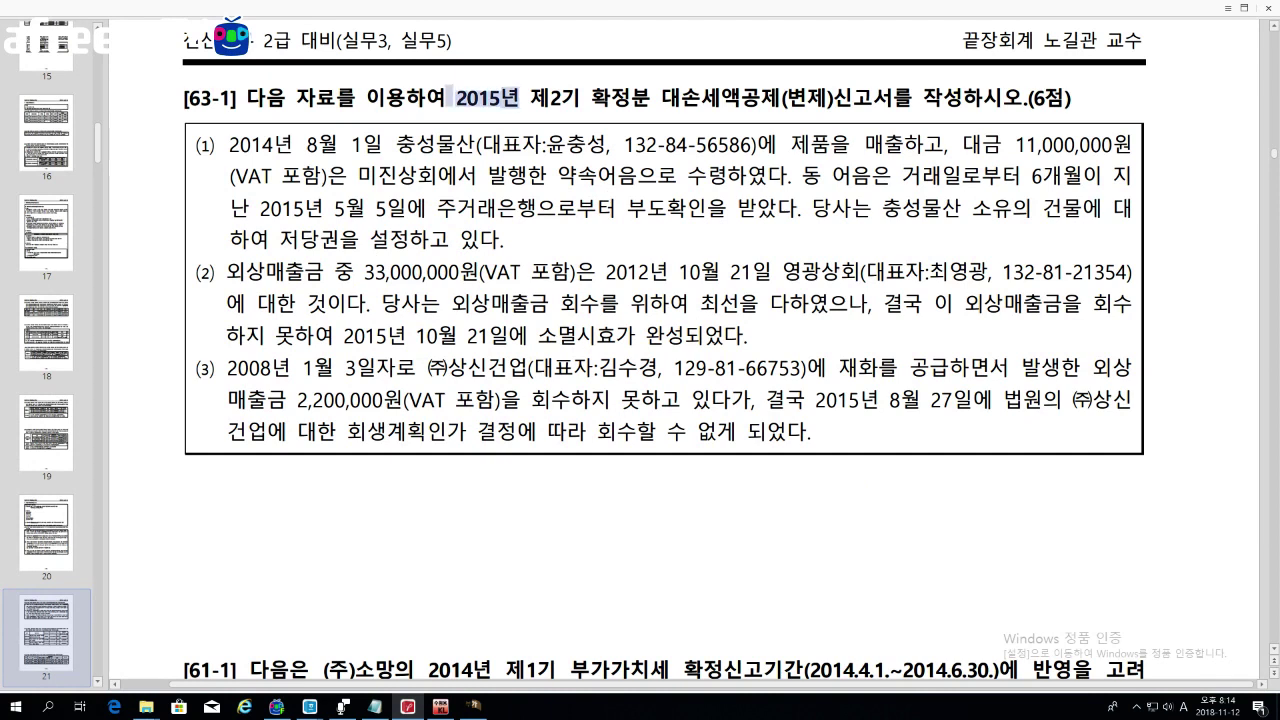
{"action": "left_click_drag", "start_coordinate": [229, 145], "coordinate": [352, 145]}
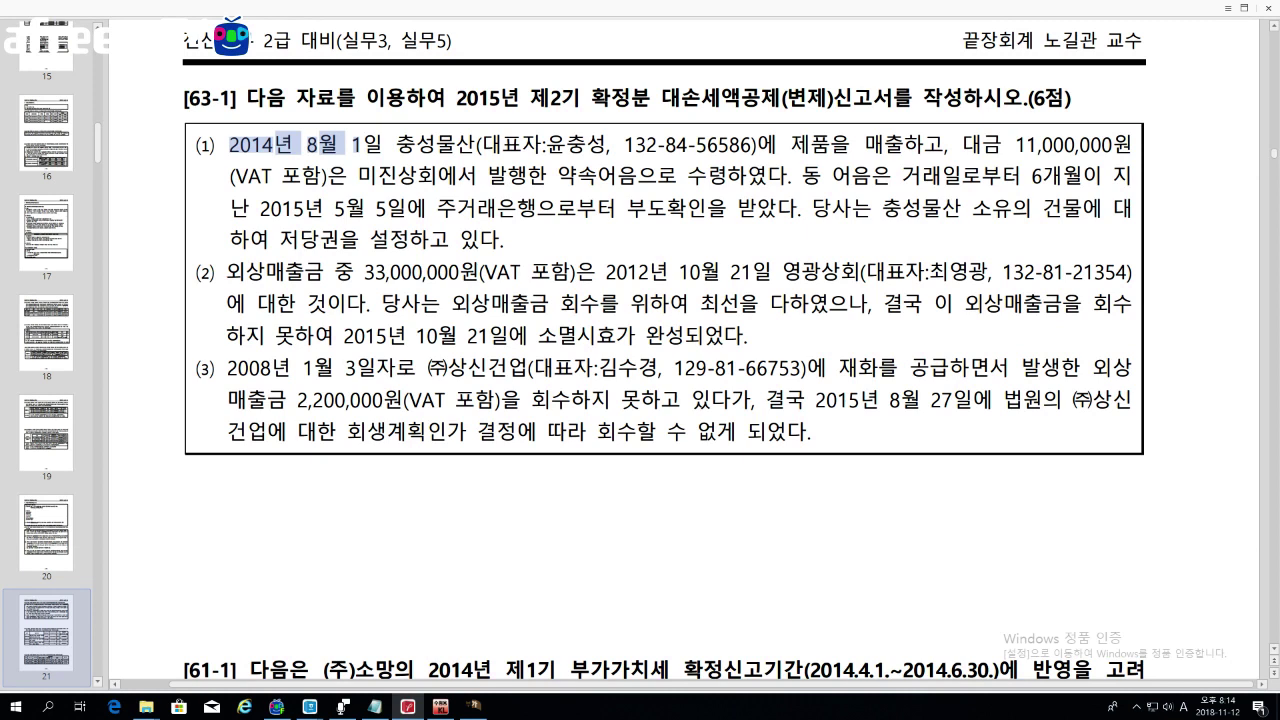
{"action": "left_click_drag", "start_coordinate": [248, 207], "coordinate": [406, 207]}
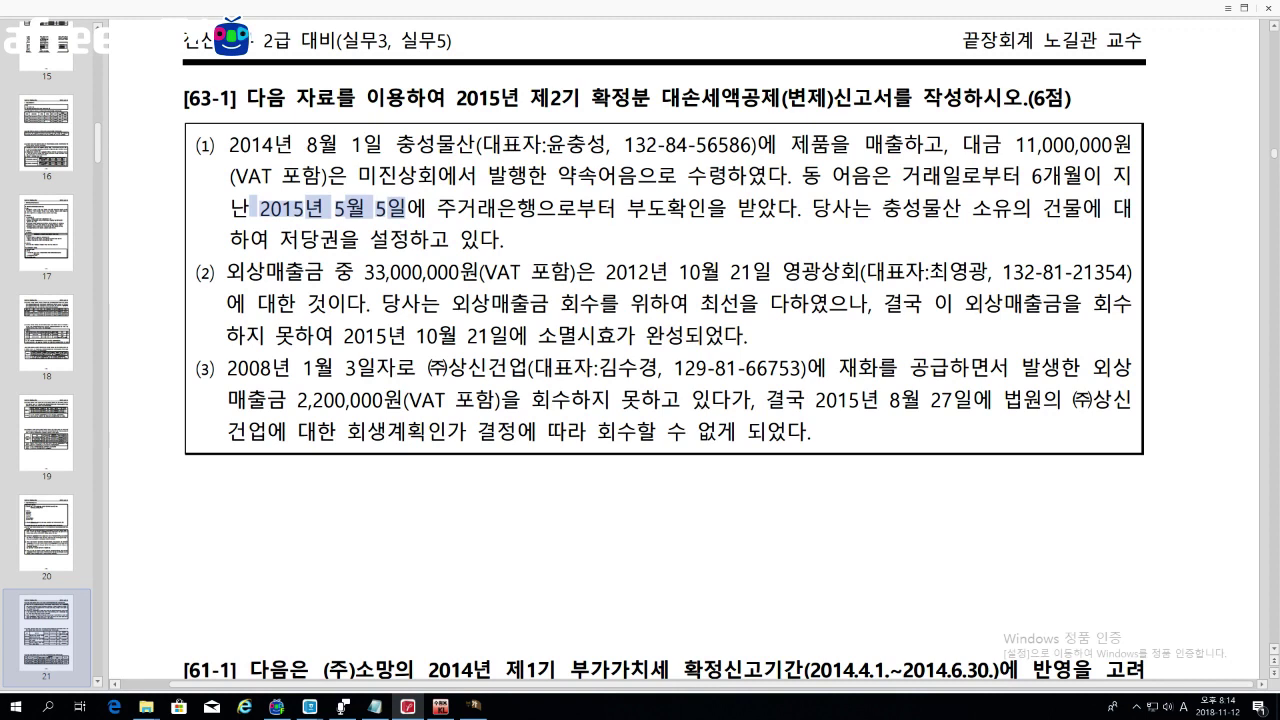
{"action": "left_click_drag", "start_coordinate": [628, 208], "coordinate": [706, 208]}
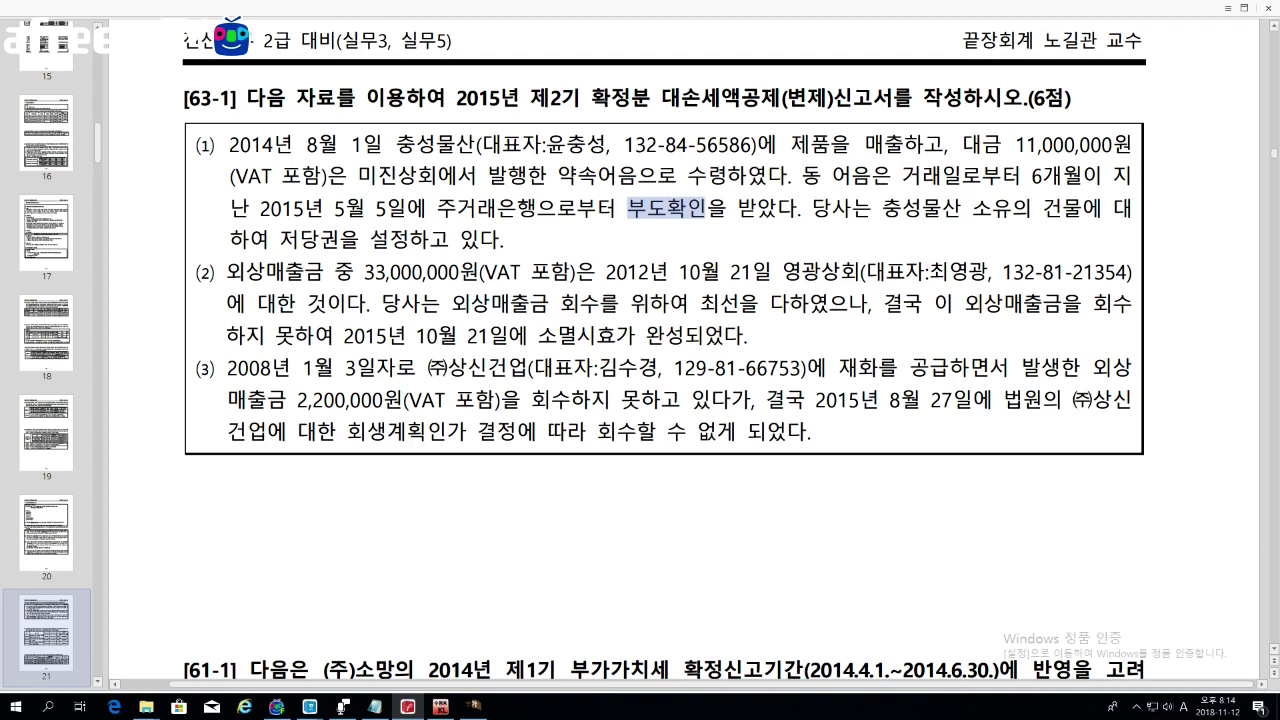
{"action": "left_click_drag", "start_coordinate": [305, 208], "coordinate": [434, 208]}
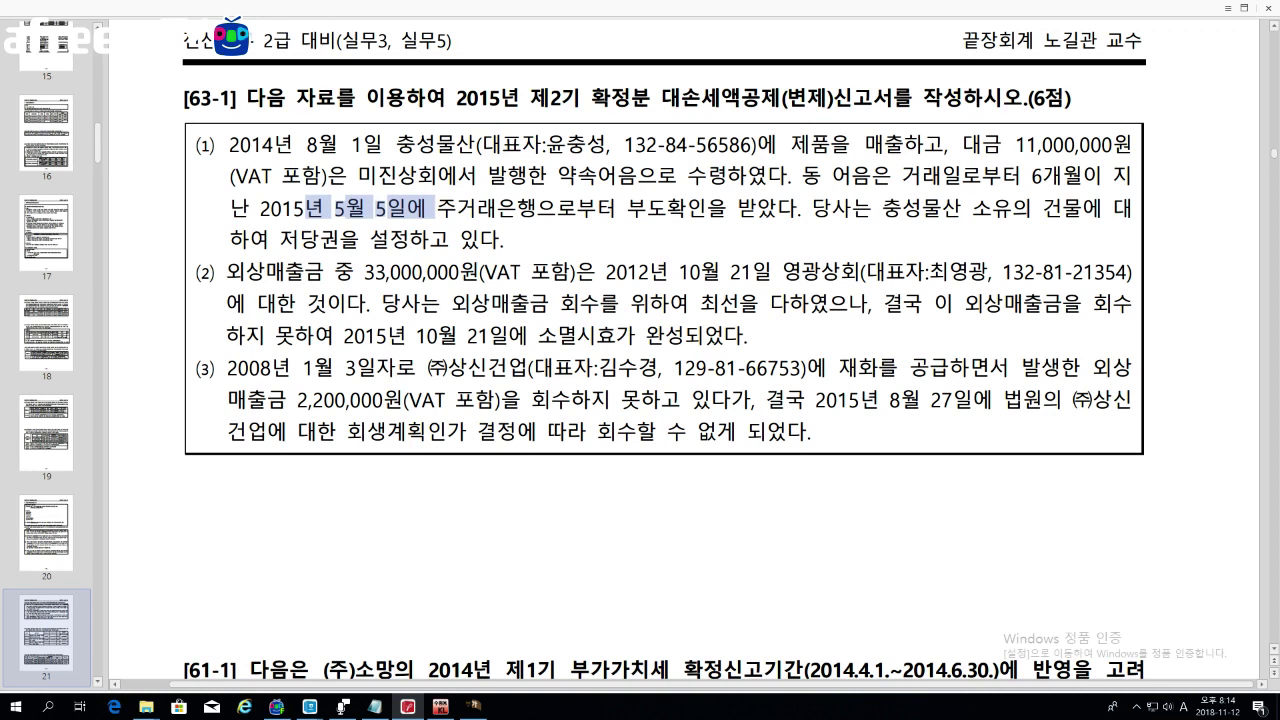
{"action": "left_click_drag", "start_coordinate": [280, 240], "coordinate": [449, 240]}
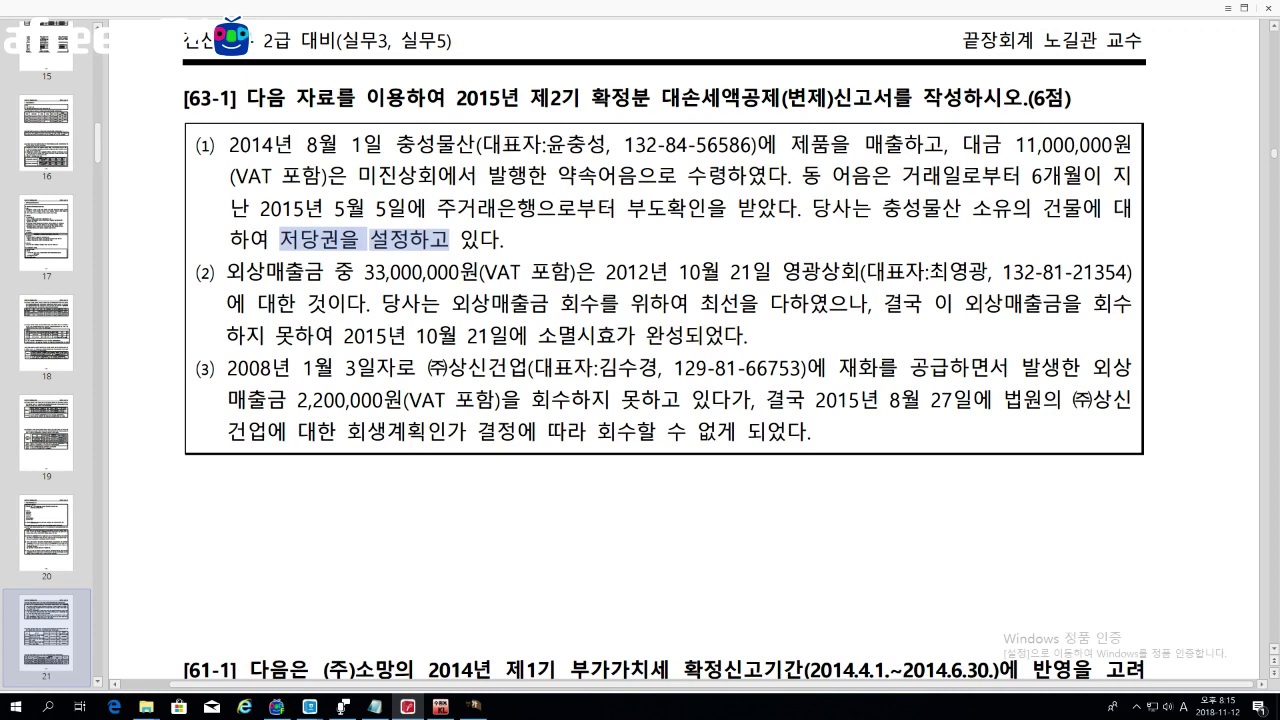
{"action": "left_click_drag", "start_coordinate": [280, 240], "coordinate": [338, 240]}
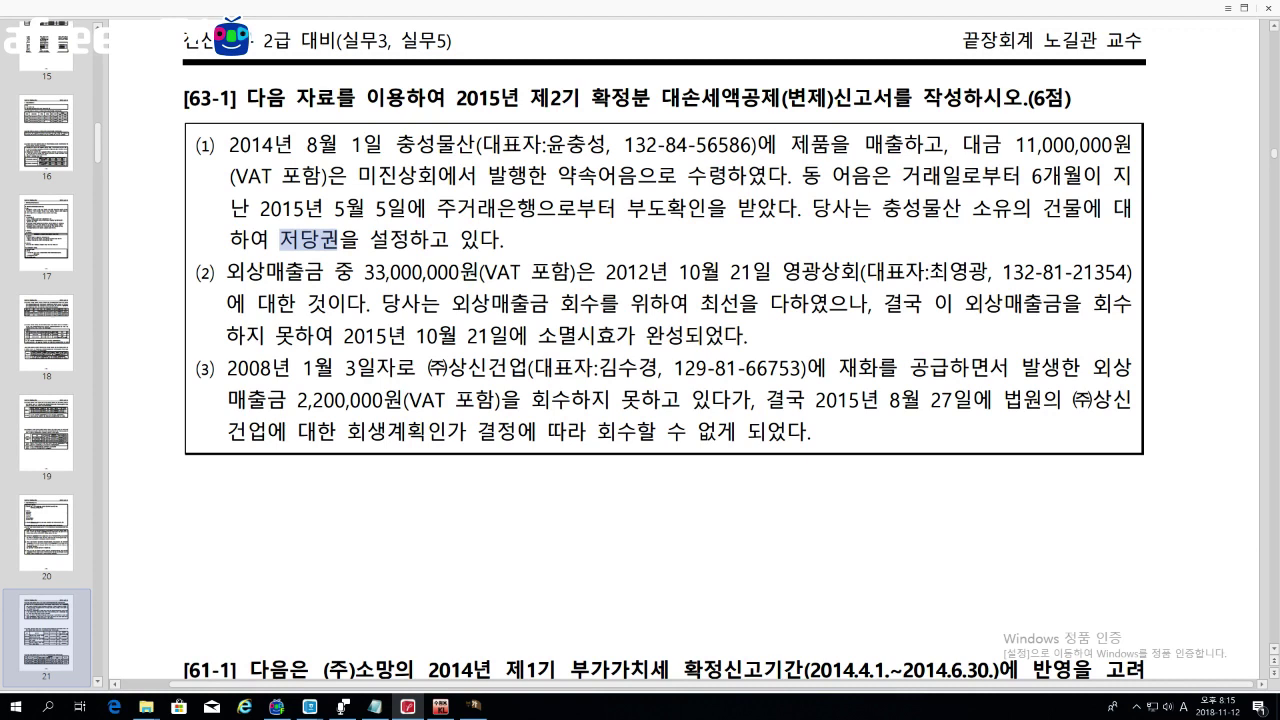
{"action": "left_click_drag", "start_coordinate": [218, 273], "coordinate": [323, 276]}
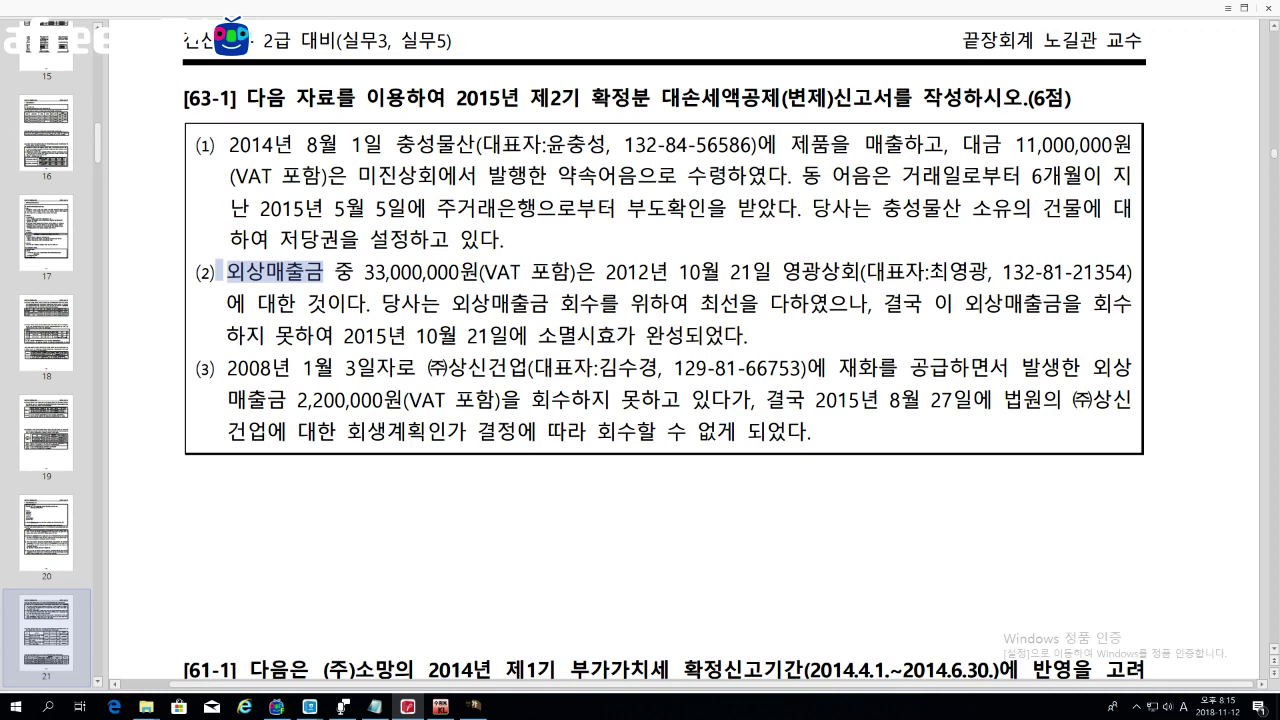
{"action": "left_click_drag", "start_coordinate": [452, 304], "coordinate": [848, 304]}
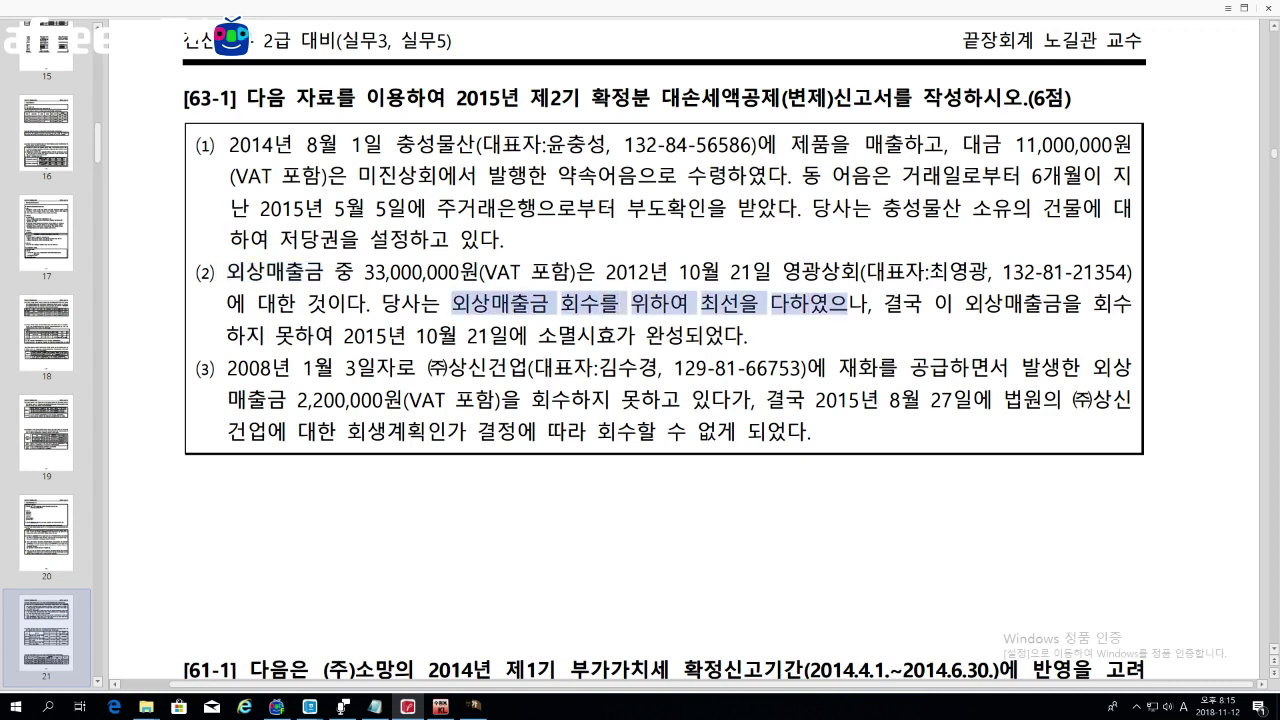
{"action": "left_click_drag", "start_coordinate": [227, 335], "coordinate": [332, 335]}
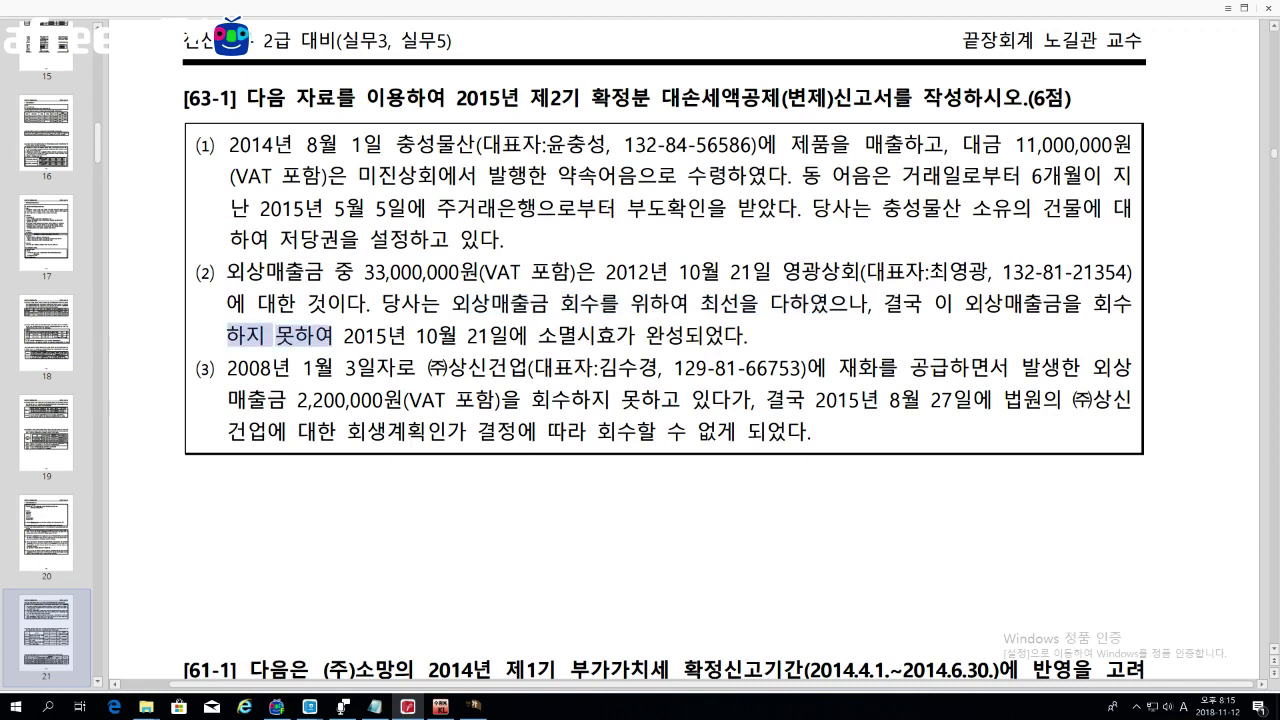
{"action": "left_click_drag", "start_coordinate": [417, 335], "coordinate": [616, 335]}
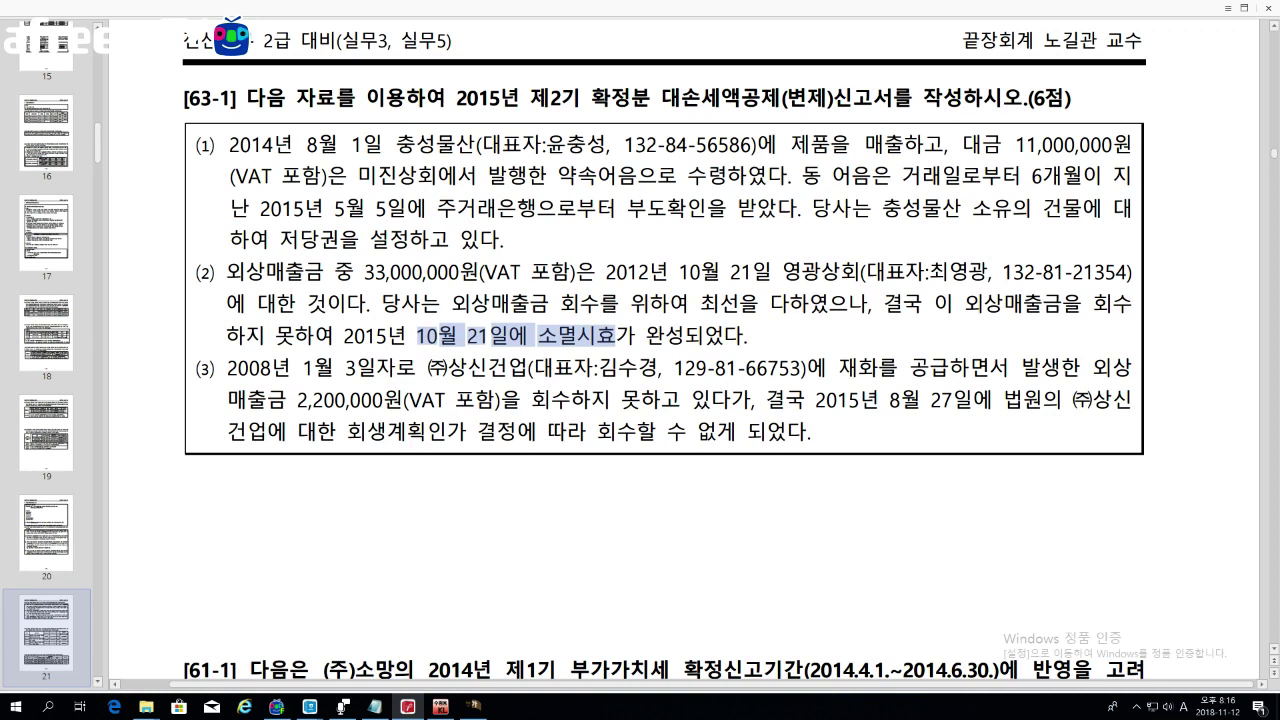
{"action": "left_click_drag", "start_coordinate": [216, 368], "coordinate": [290, 368]}
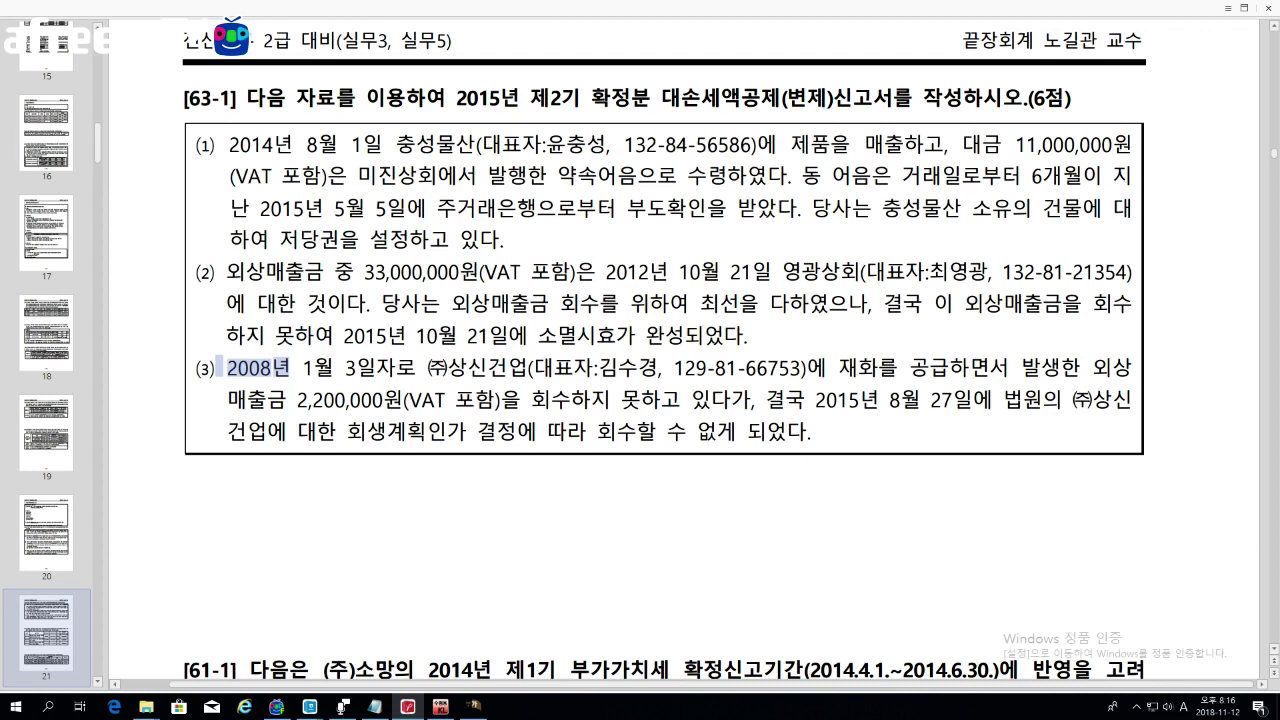
{"action": "left_click_drag", "start_coordinate": [828, 368], "coordinate": [987, 368]}
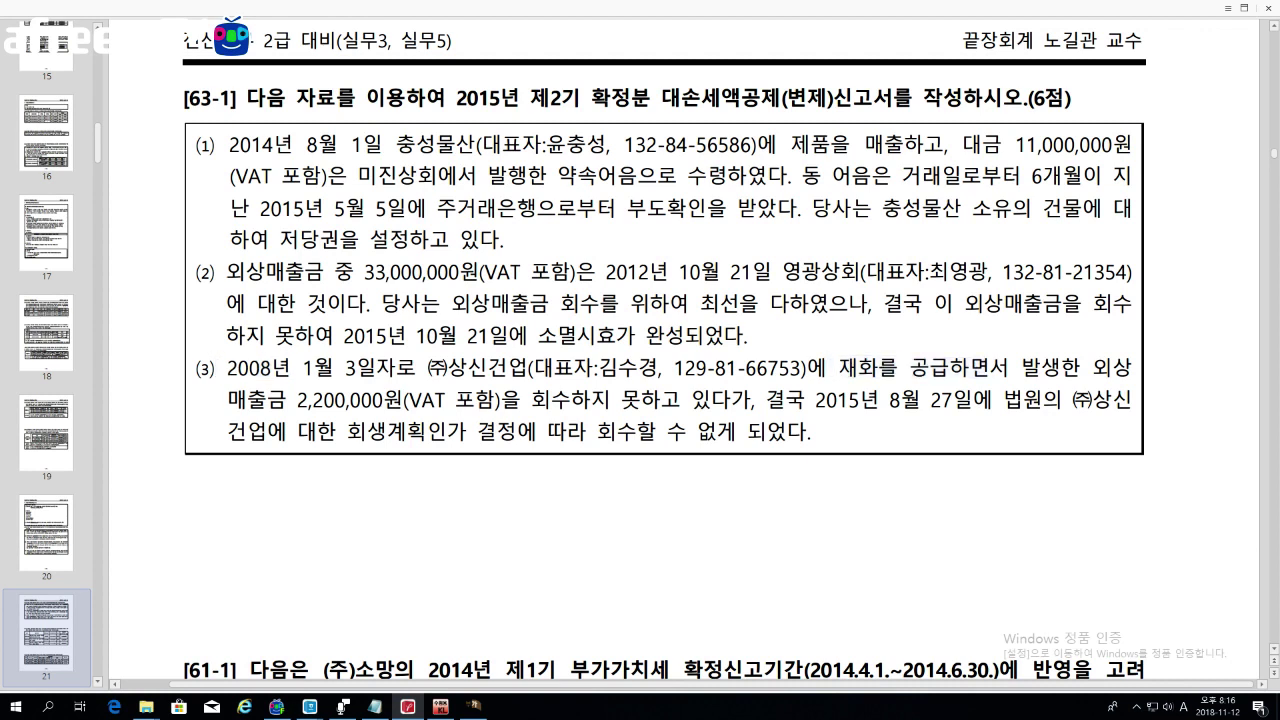
{"action": "left_click_drag", "start_coordinate": [228, 399], "coordinate": [384, 399]}
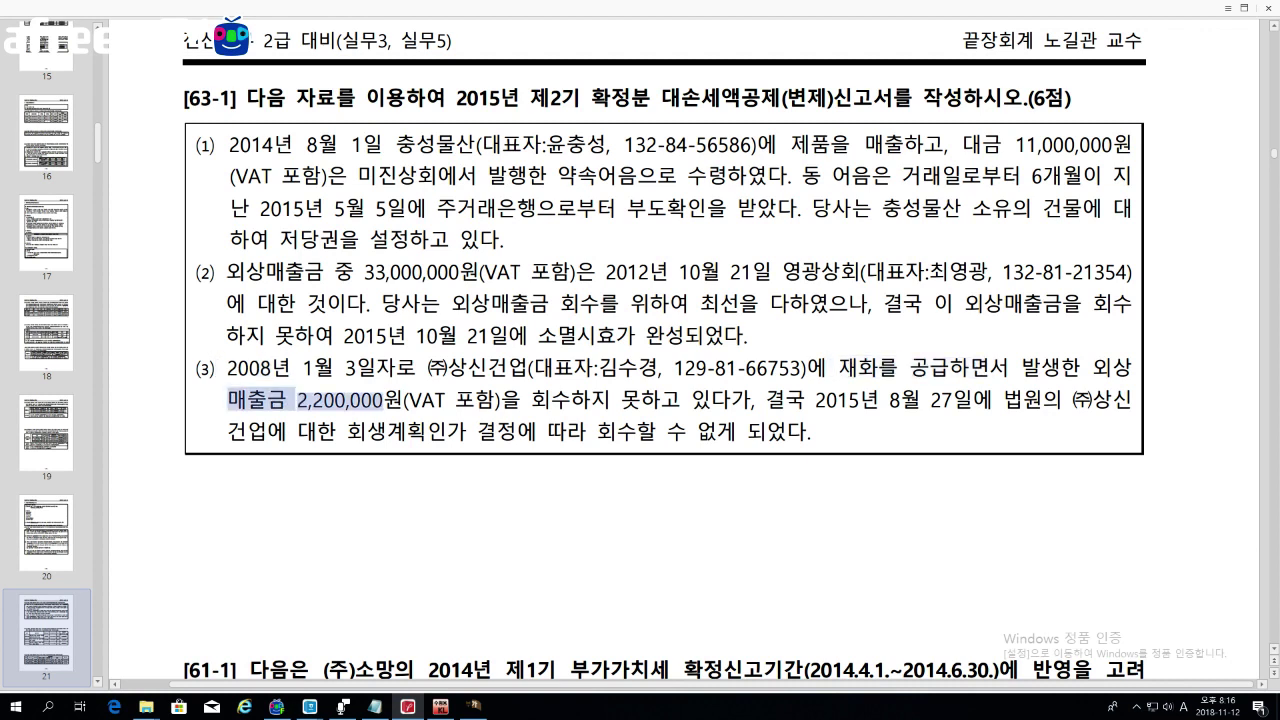
{"action": "left_click_drag", "start_coordinate": [803, 399], "coordinate": [972, 399]}
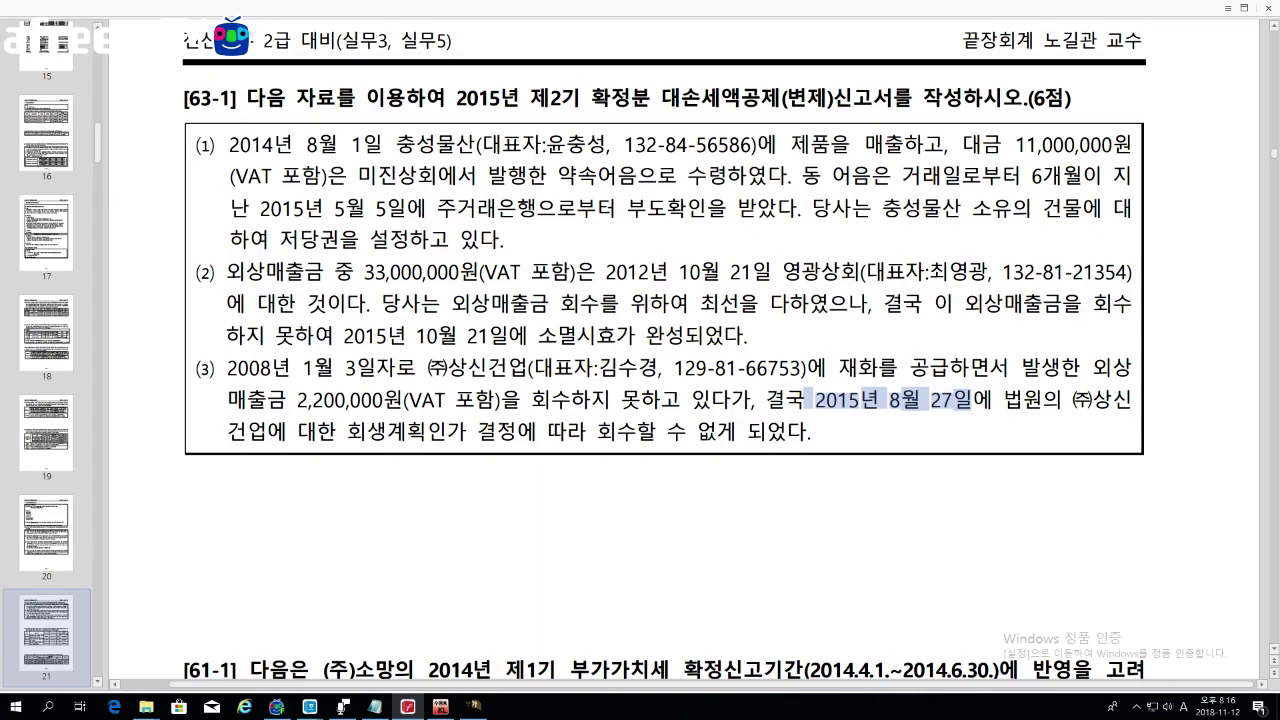
Step: Highlight the five-year 기간요건 rule and the dates 2008년 1월 and 2015년 in item (3)
{"action": "scroll", "coordinate": [920, 430], "scroll_direction": "up", "scroll_amount": 15}
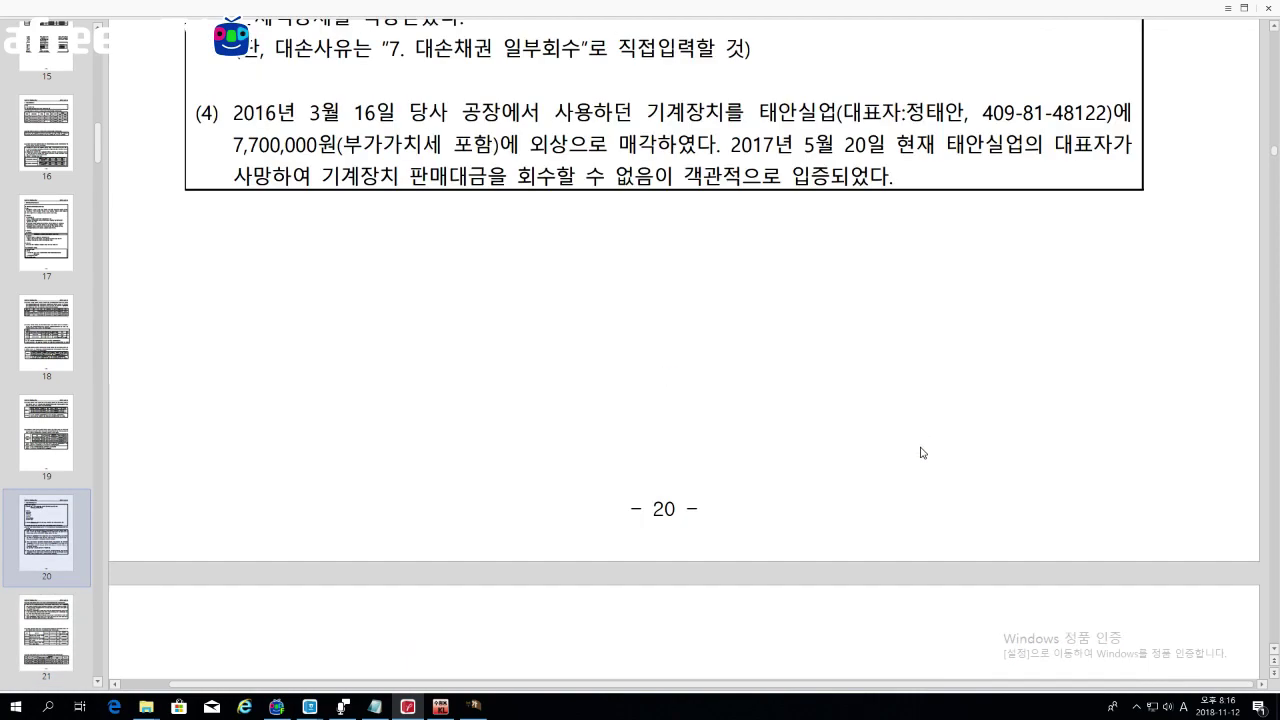
{"action": "scroll", "coordinate": [660, 400], "scroll_direction": "down", "scroll_amount": 3}
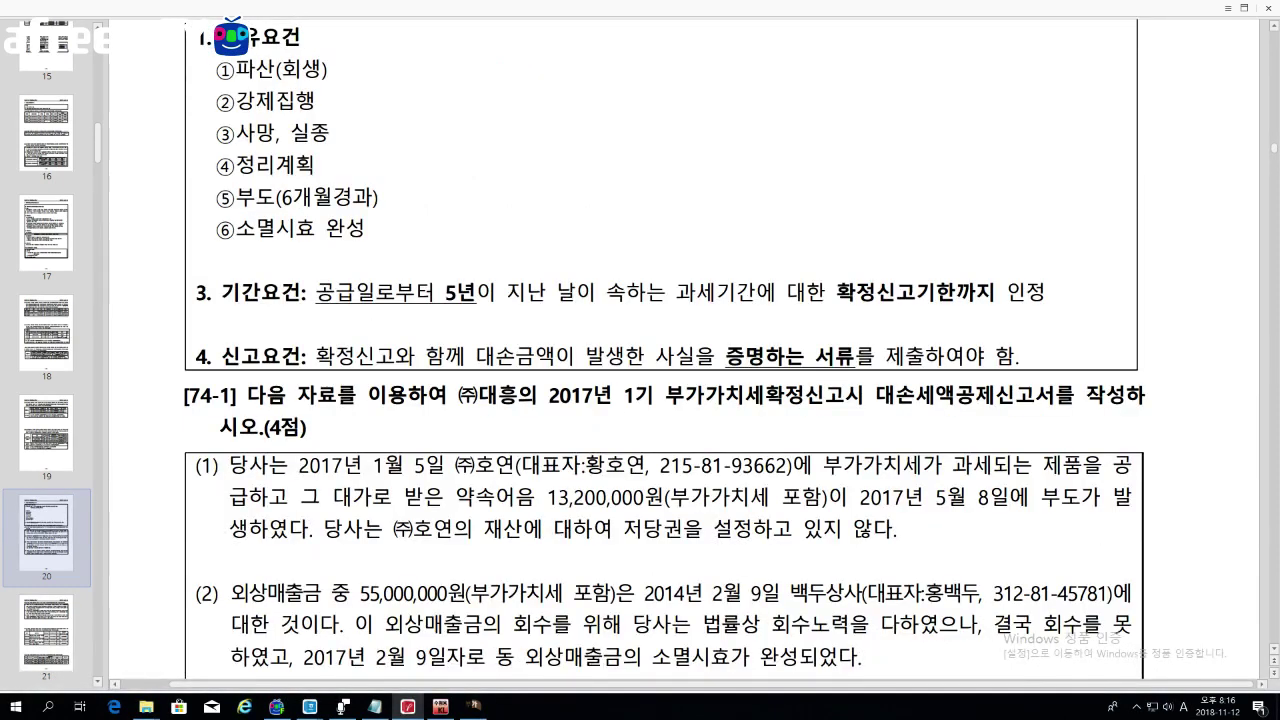
{"action": "left_click_drag", "start_coordinate": [194, 292], "coordinate": [1044, 292]}
{"action": "scroll", "coordinate": [795, 329], "scroll_direction": "down", "scroll_amount": 15}
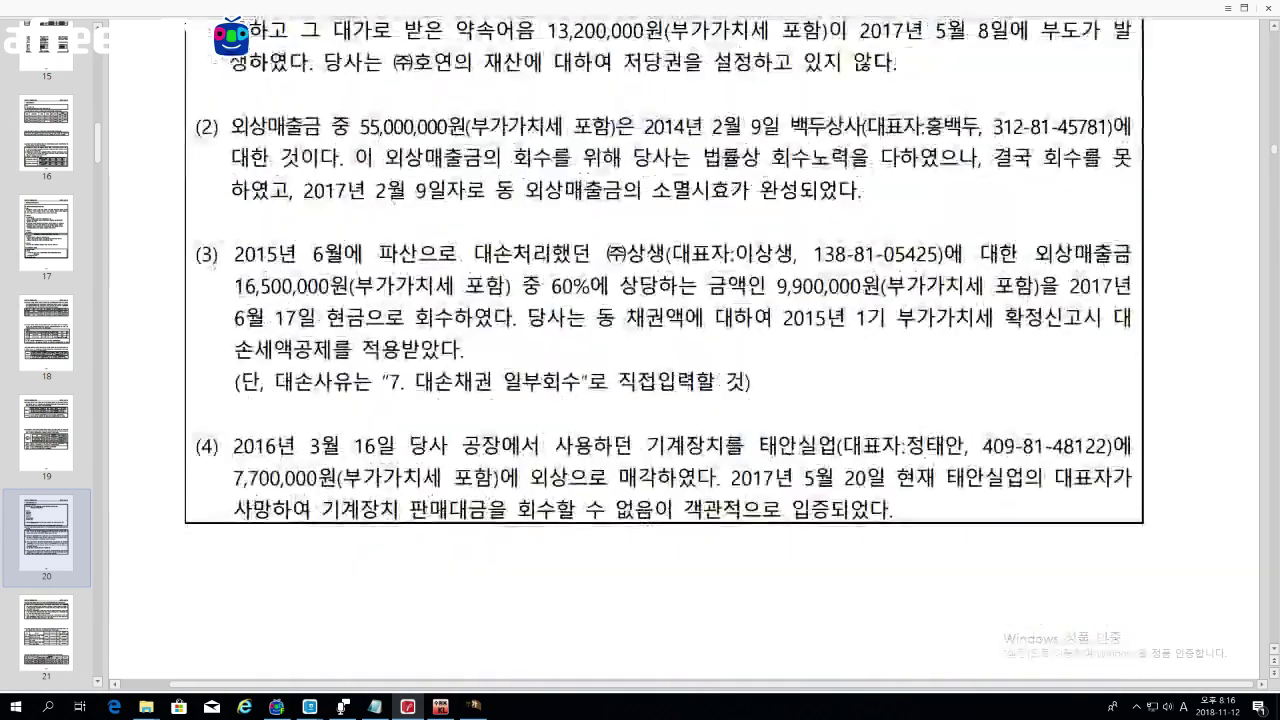
{"action": "scroll", "coordinate": [664, 360], "scroll_direction": "down", "scroll_amount": 3}
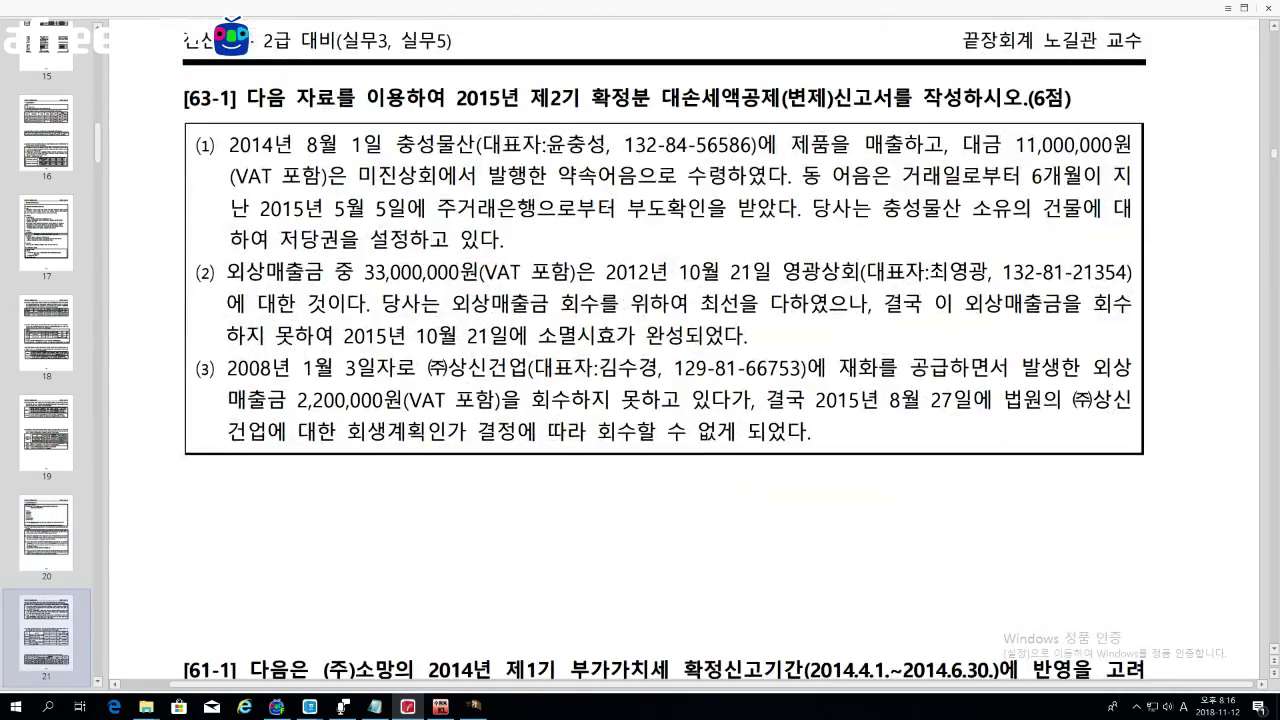
{"action": "left_click_drag", "start_coordinate": [227, 368], "coordinate": [332, 368]}
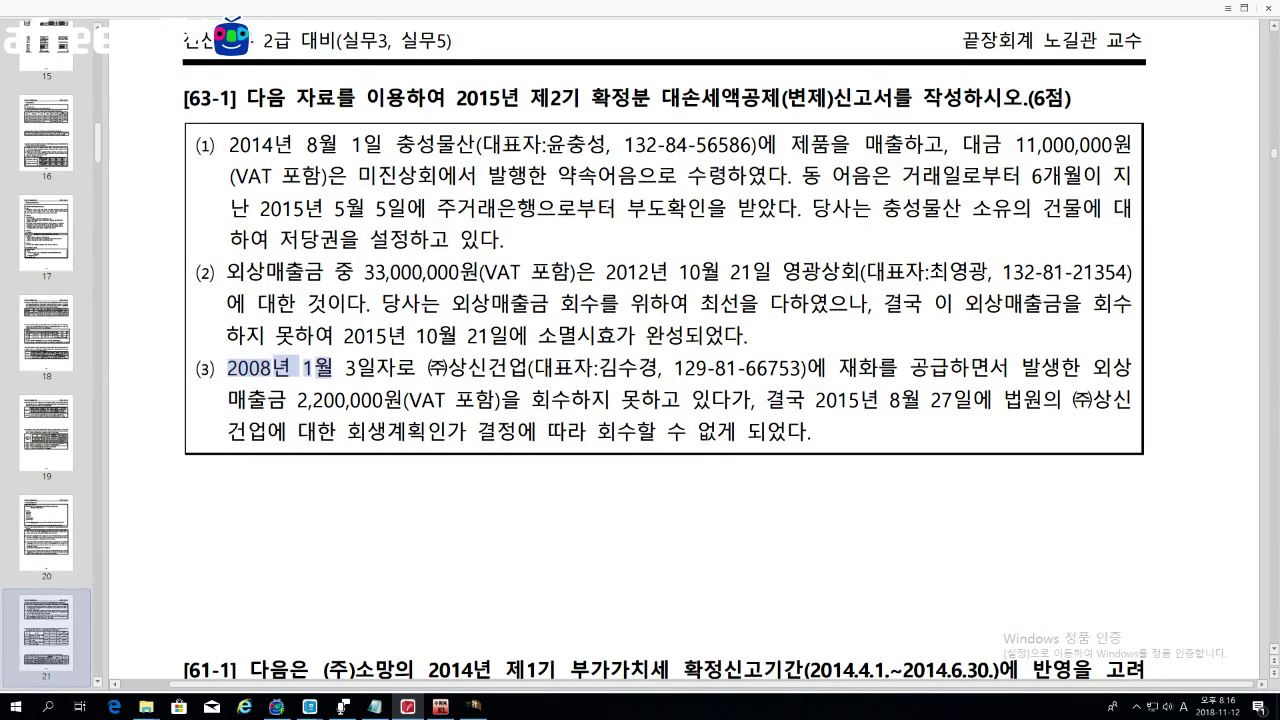
{"action": "left_click_drag", "start_coordinate": [785, 400], "coordinate": [878, 400]}
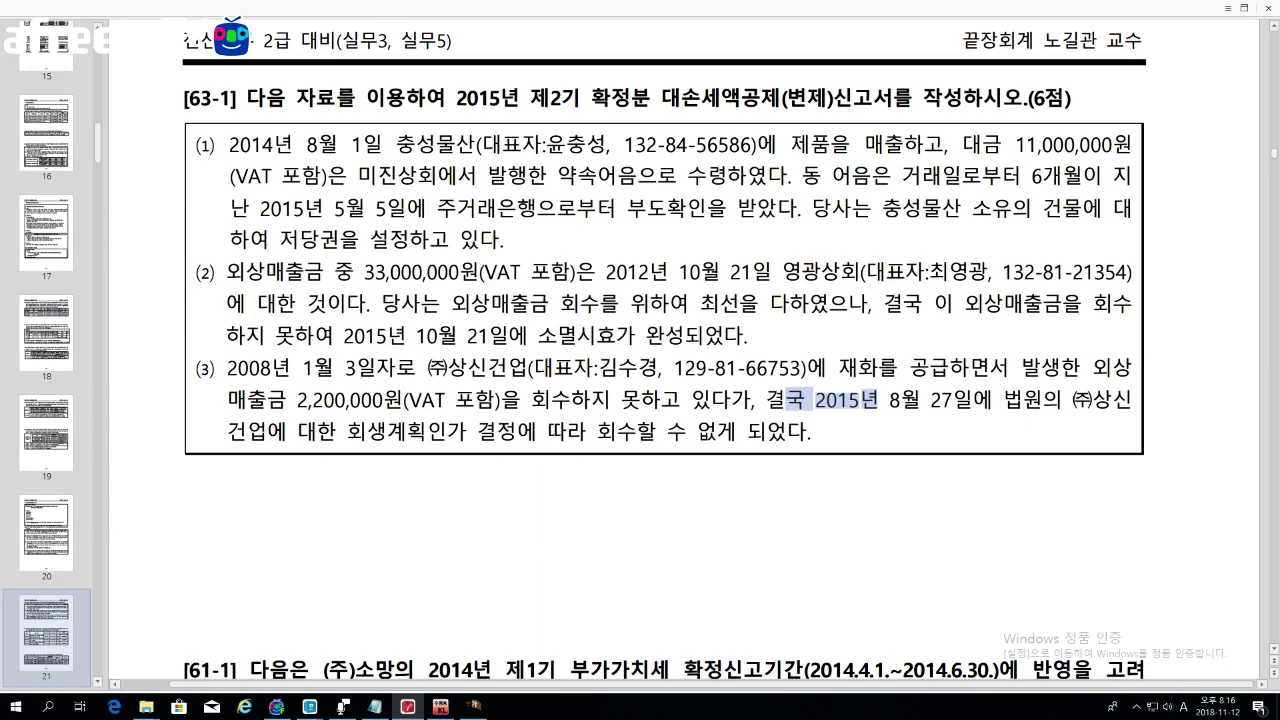
Step: Bring KcLep's bad-debt deduction statement forward and position it over the problem page
{"action": "scroll", "coordinate": [607, 366], "scroll_direction": "down", "scroll_amount": 3}
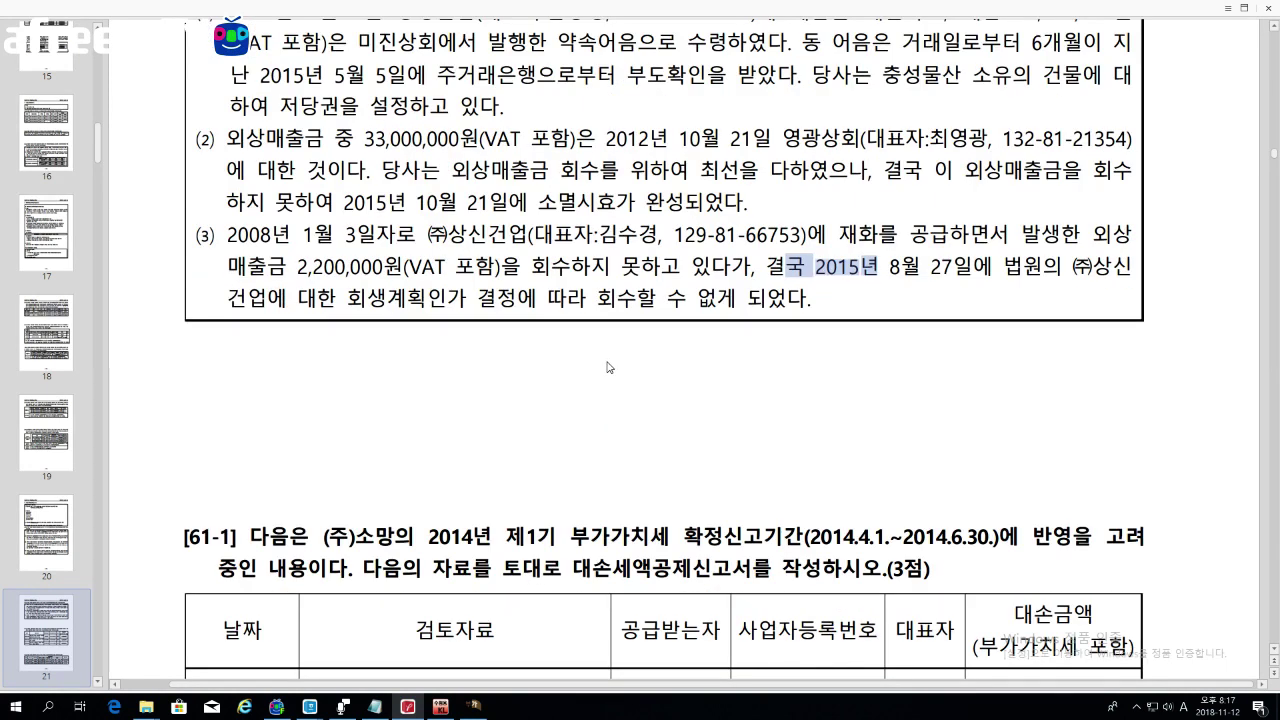
{"action": "left_click", "coordinate": [488, 704]}
{"action": "left_click_drag", "start_coordinate": [646, 27], "coordinate": [579, 185]}
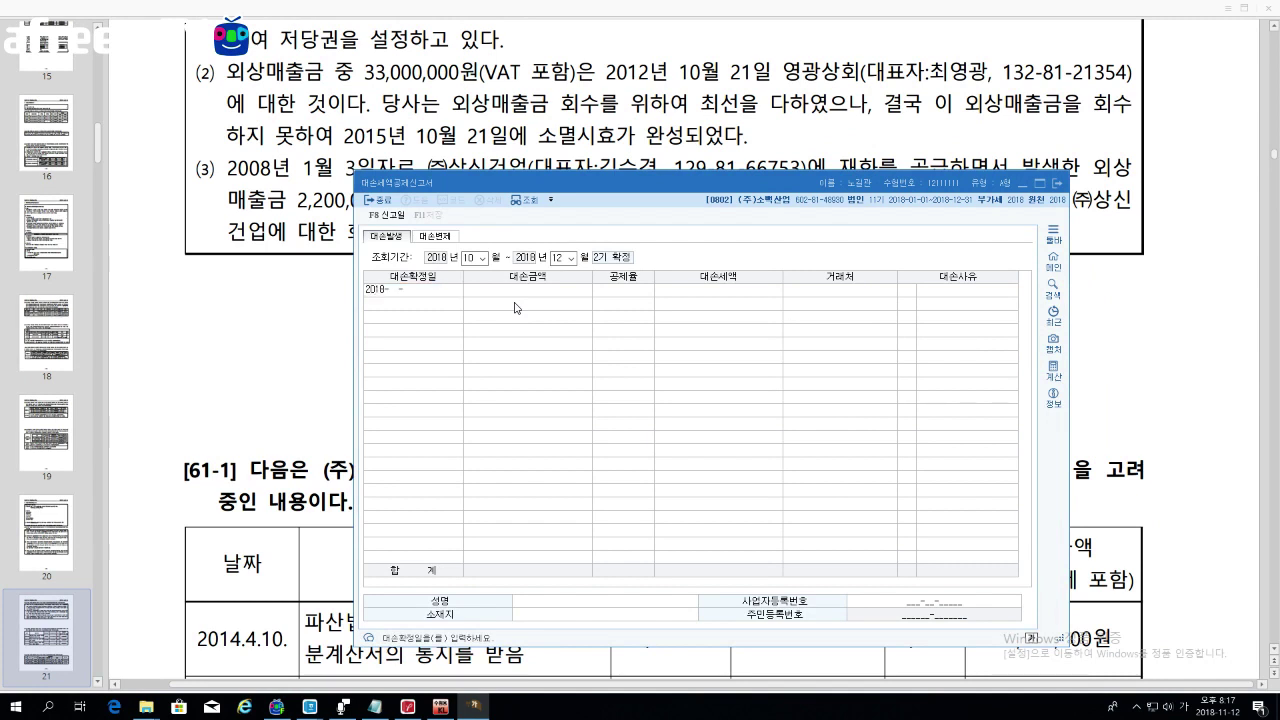
Step: Enter a 2018-10-21 bad debt of 33,000,000 and select client 우경
{"action": "type", "text": "1021"}
{"action": "key", "text": "Return"}
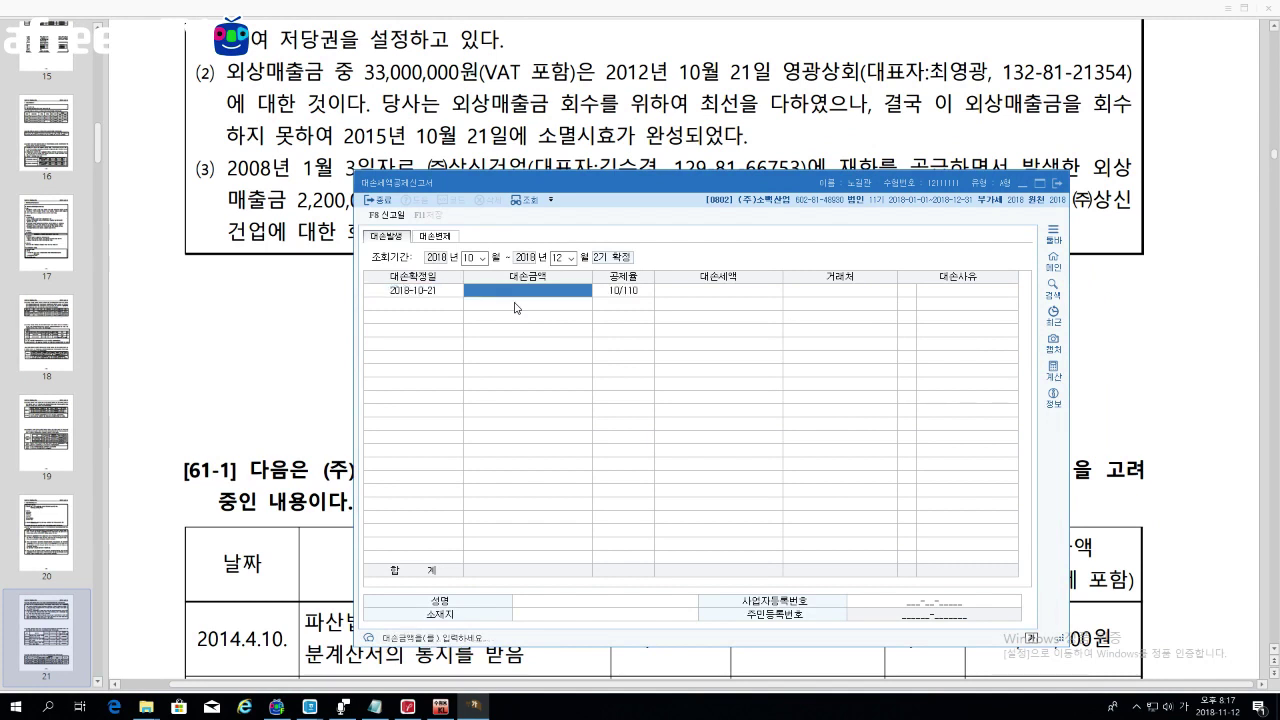
{"action": "type", "text": "33000000"}
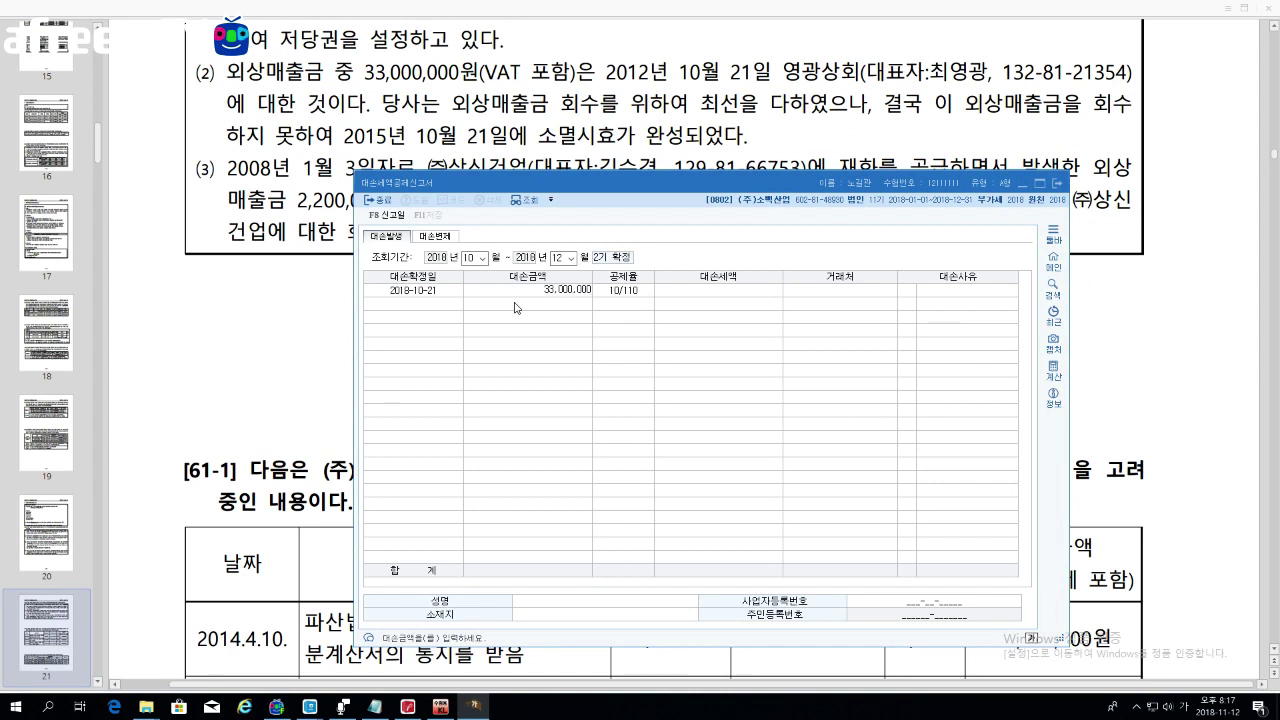
{"action": "key", "text": "Return"}
{"action": "key", "text": "Return"}
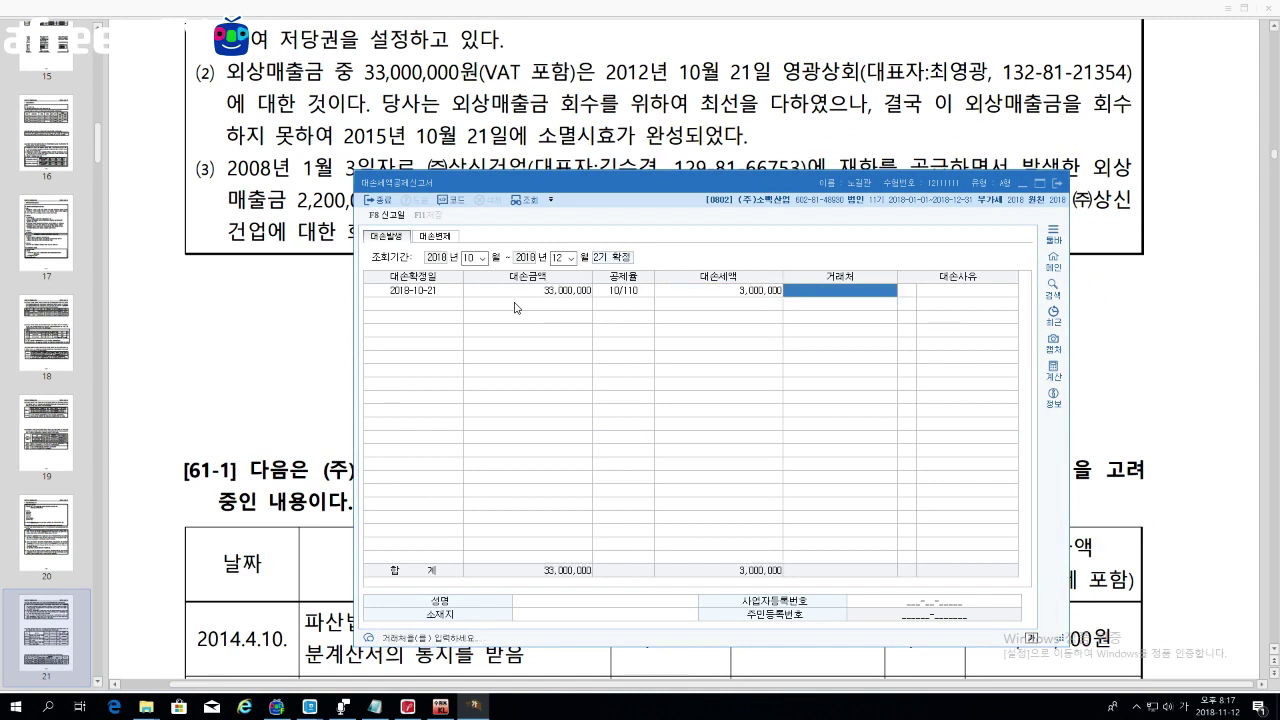
{"action": "key", "text": "F2"}
{"action": "key", "text": "Down"}
{"action": "key", "text": "Down"}
{"action": "key", "text": "Down"}
{"action": "key", "text": "Down"}
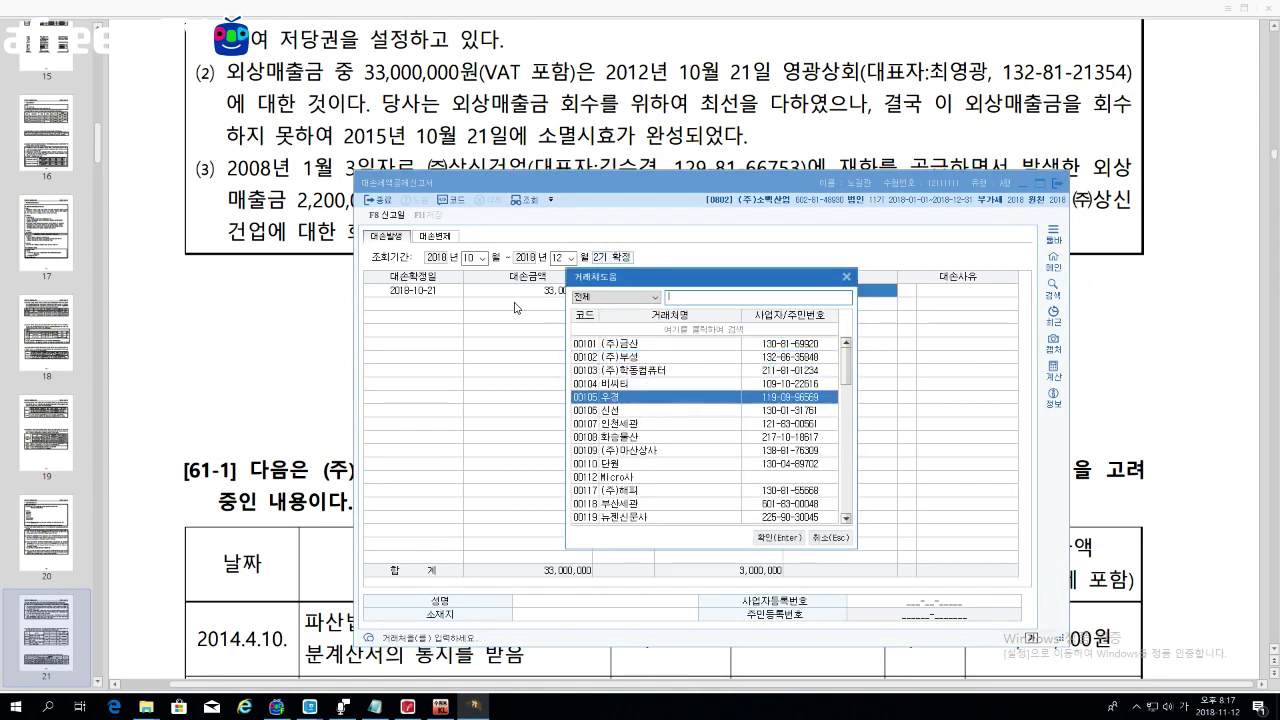
{"action": "key", "text": "Return"}
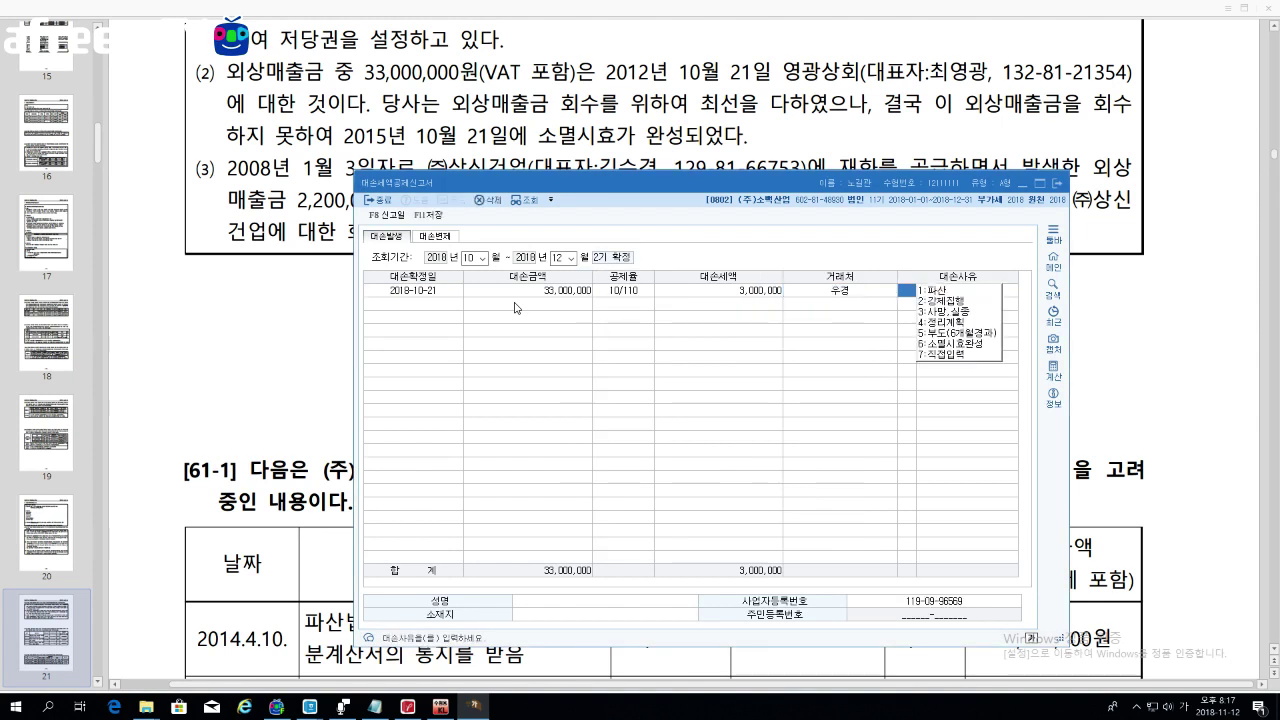
Step: Set reason 6 소멸시효완성, enter the representative's name, and begin a second row
{"action": "type", "text": "6"}
{"action": "key", "text": "Return"}
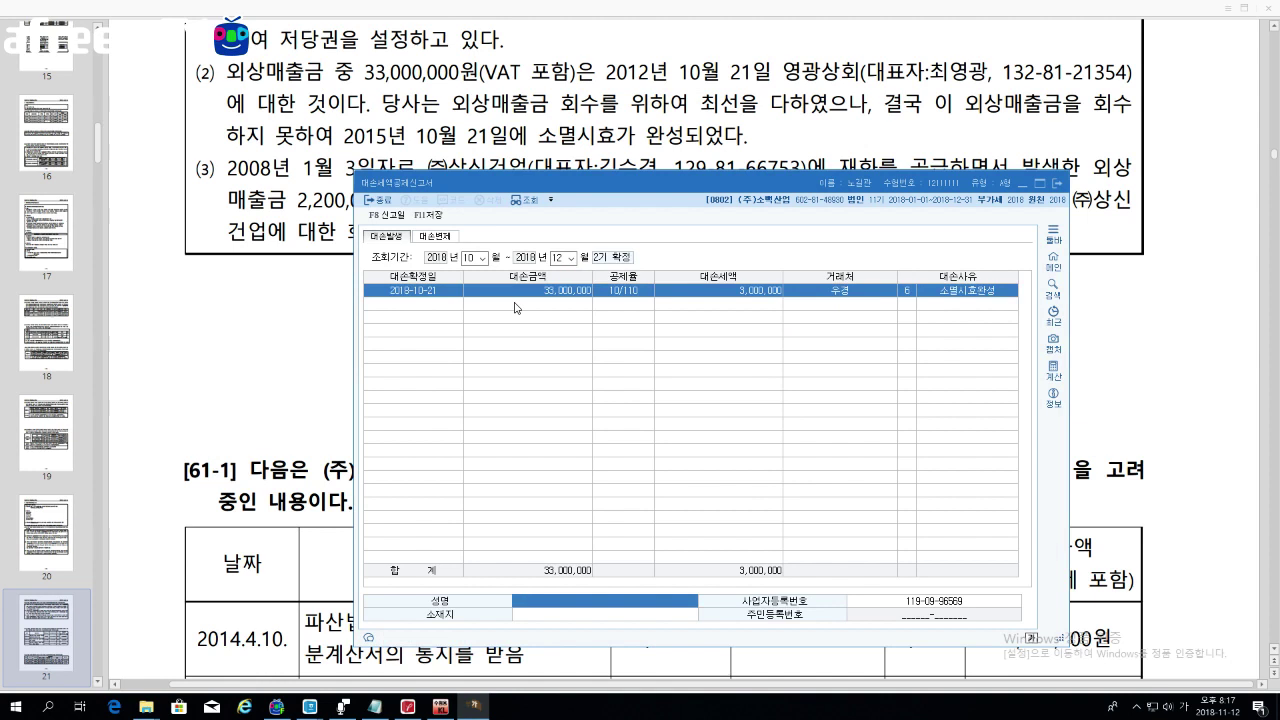
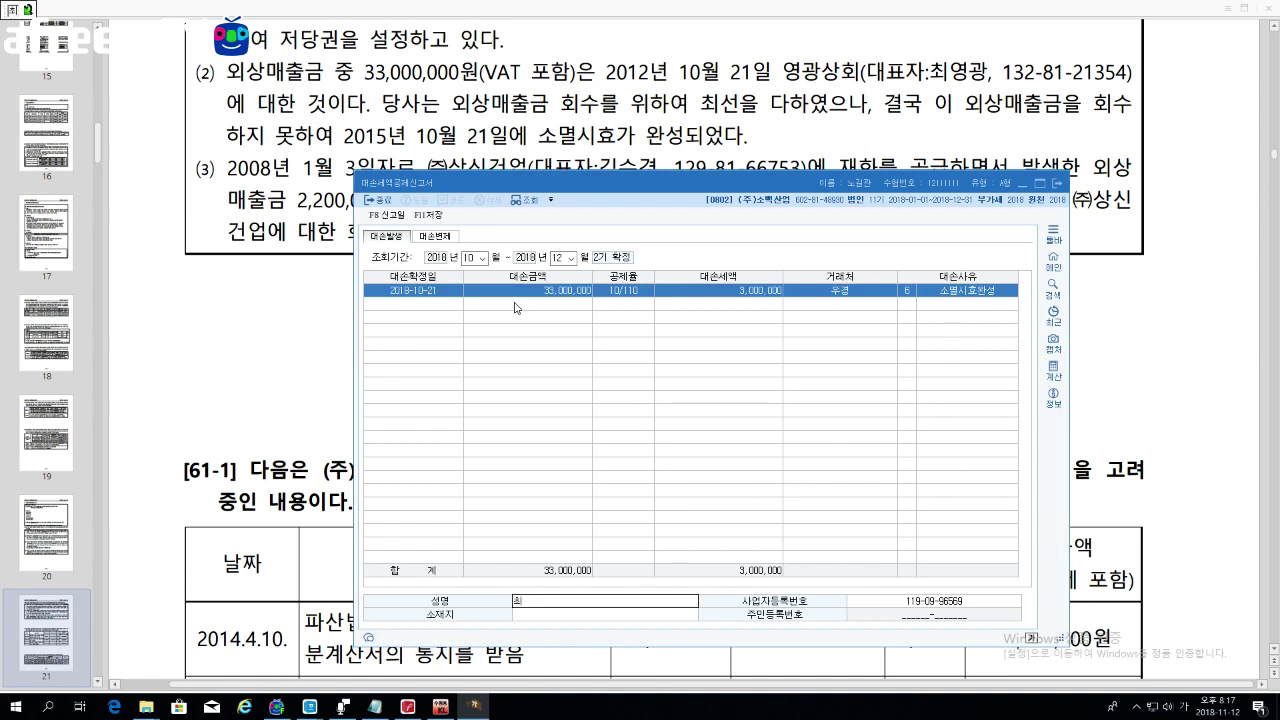
{"action": "key", "text": "Return"}
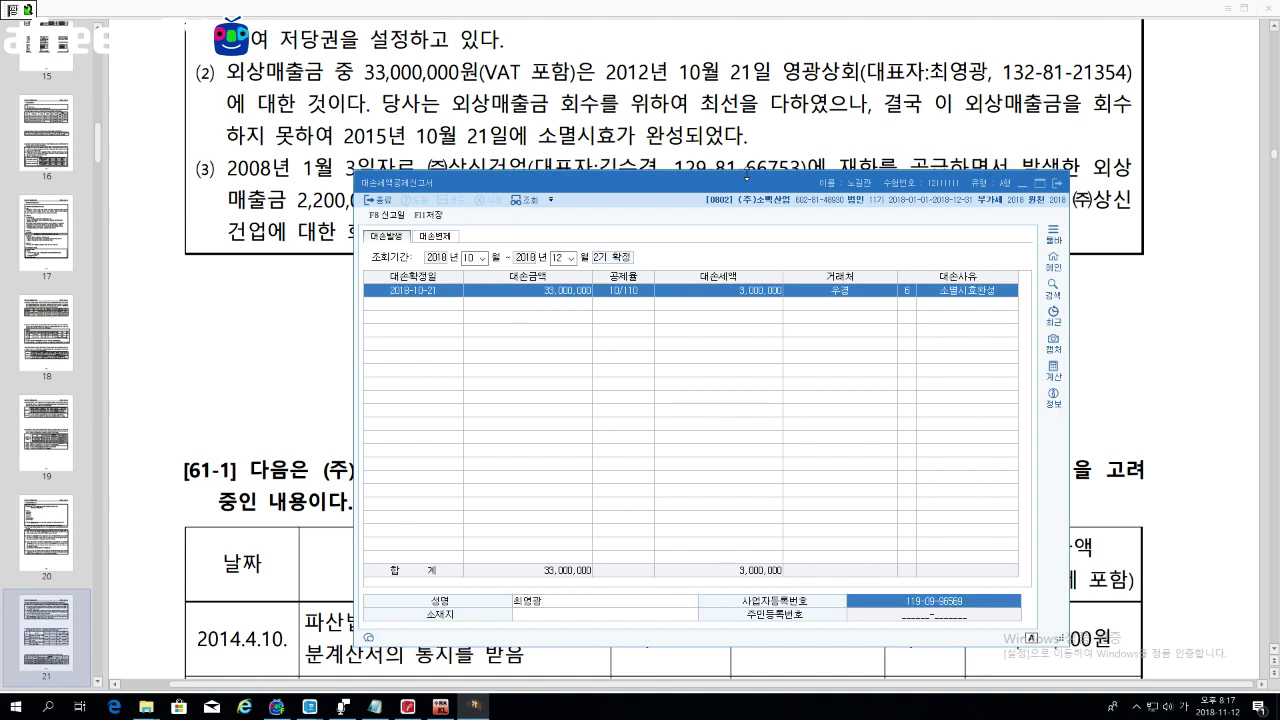
{"action": "left_click_drag", "start_coordinate": [748, 186], "coordinate": [838, 82]}
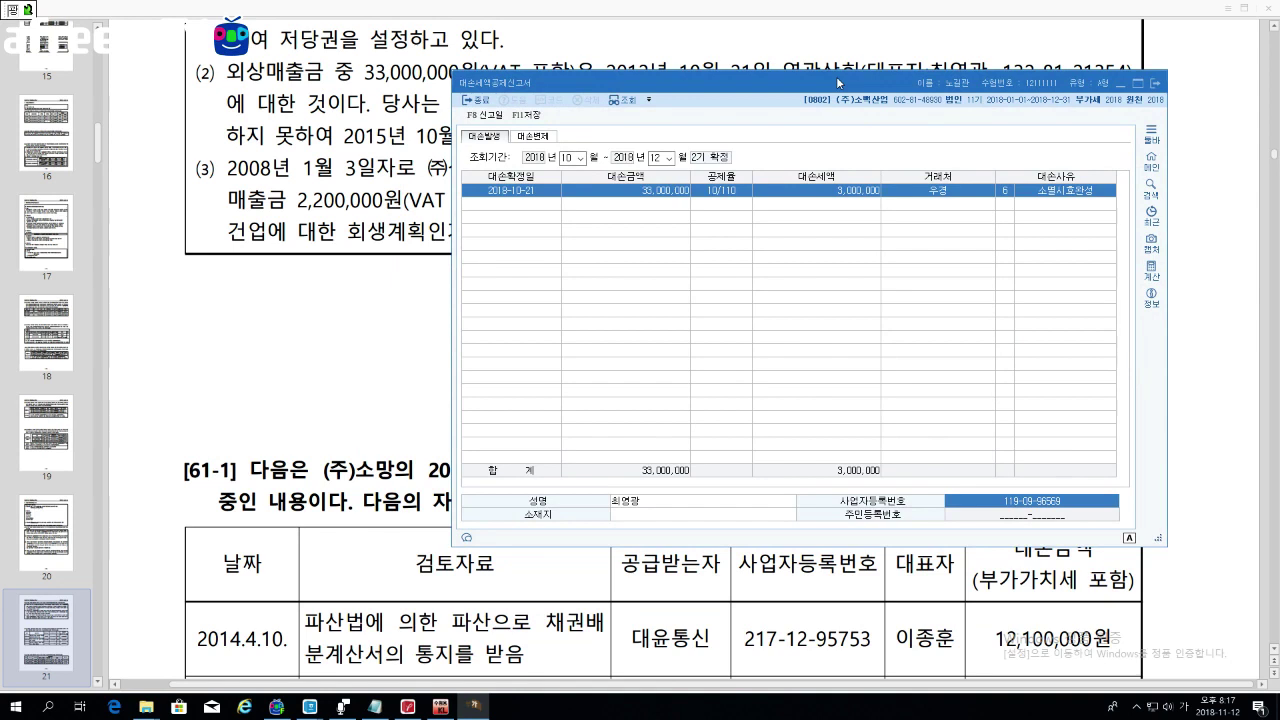
{"action": "left_click", "coordinate": [531, 206]}
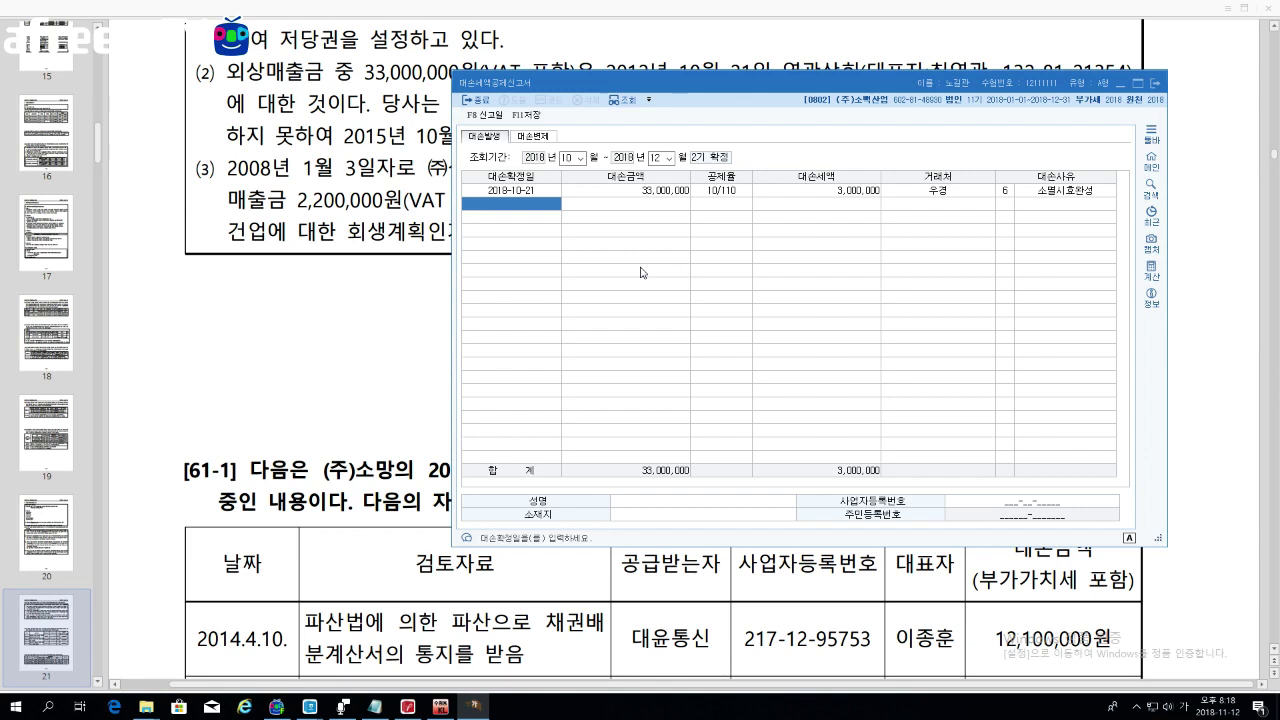
Step: Scroll the PDF to question [61-1] and highlight 제1기, 파산, 부도 and 사망 in its cases
{"action": "left_click", "coordinate": [403, 135]}
{"action": "scroll", "coordinate": [403, 135], "scroll_direction": "down", "scroll_amount": 5}
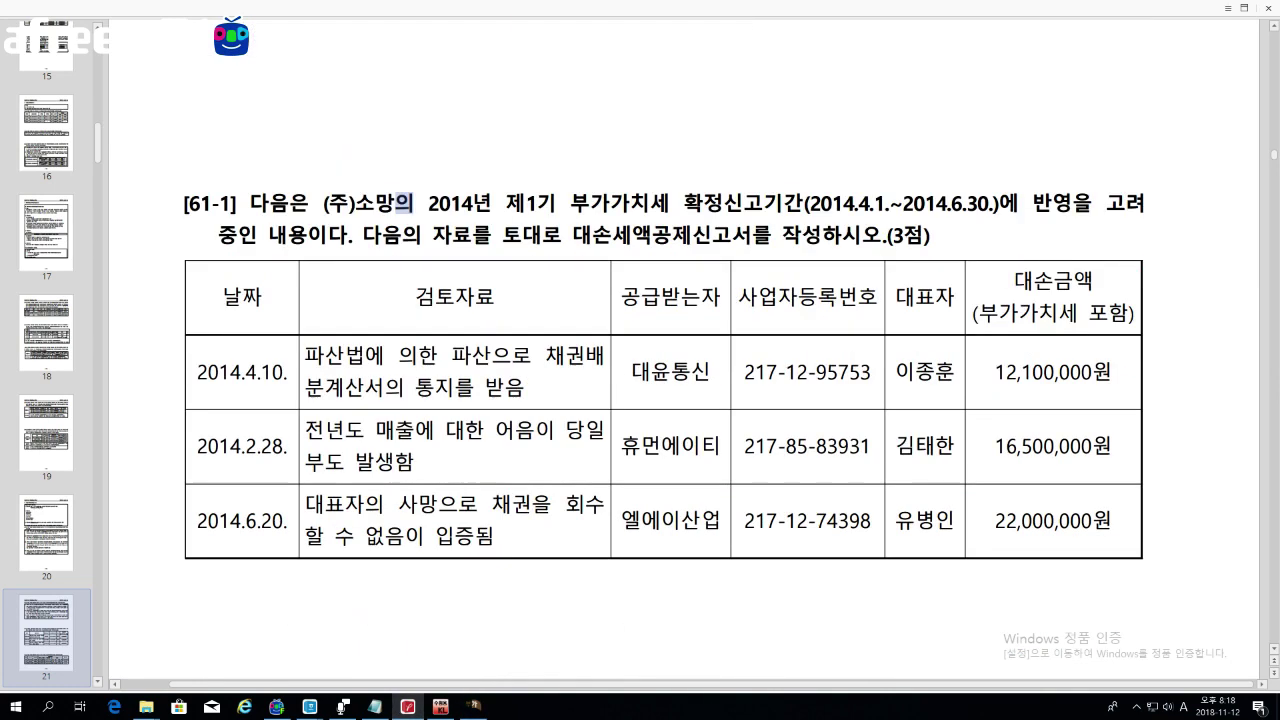
{"action": "scroll", "coordinate": [664, 340], "scroll_direction": "down", "scroll_amount": 2}
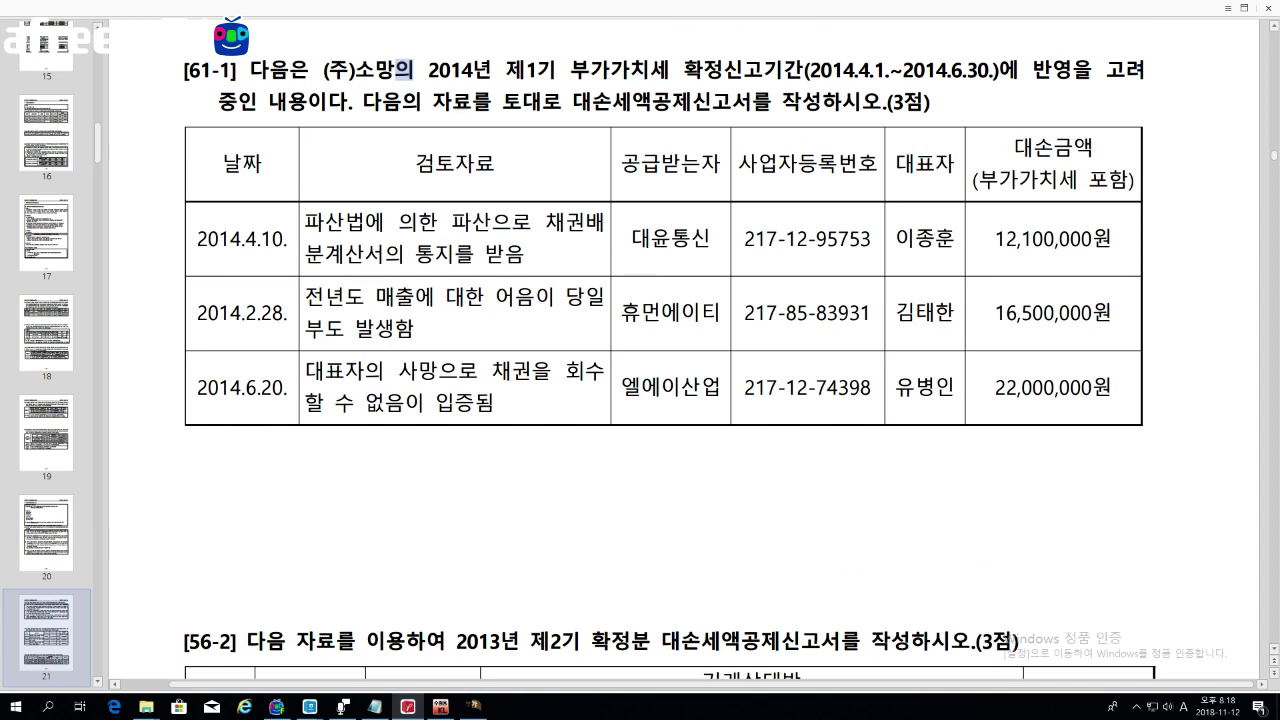
{"action": "left_click_drag", "start_coordinate": [504, 70], "coordinate": [566, 70]}
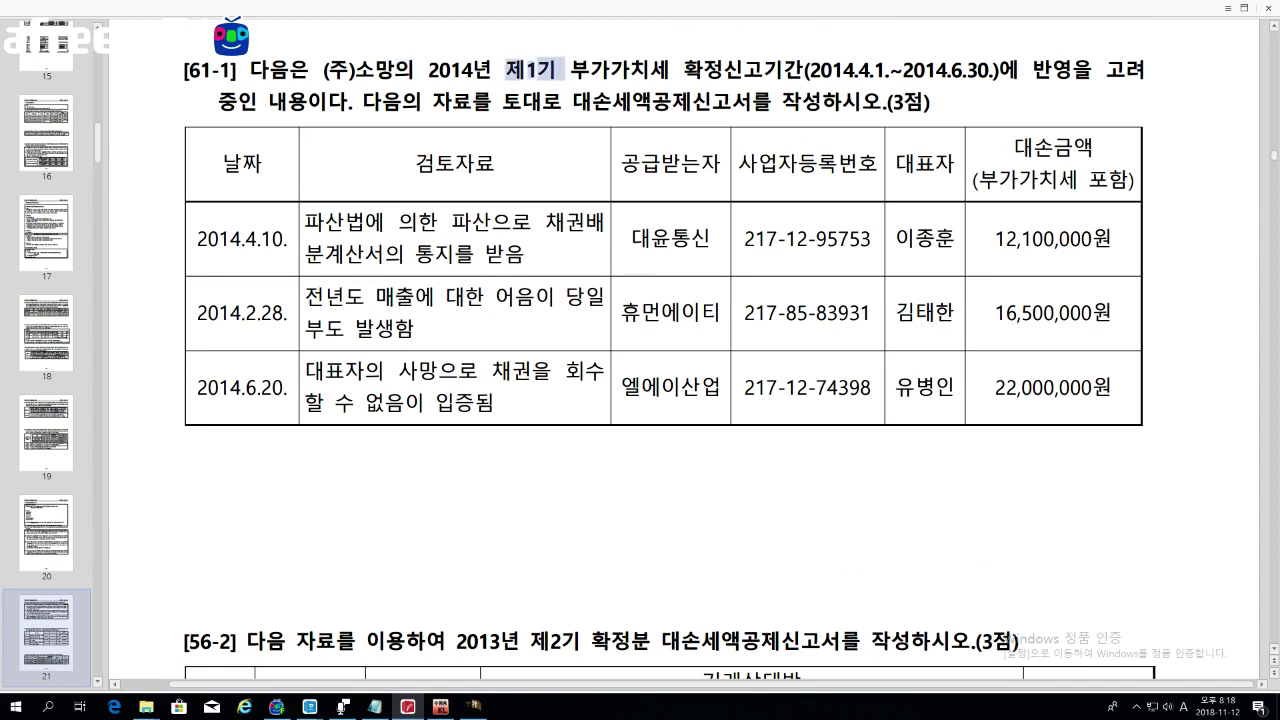
{"action": "left_click_drag", "start_coordinate": [668, 70], "coordinate": [742, 70]}
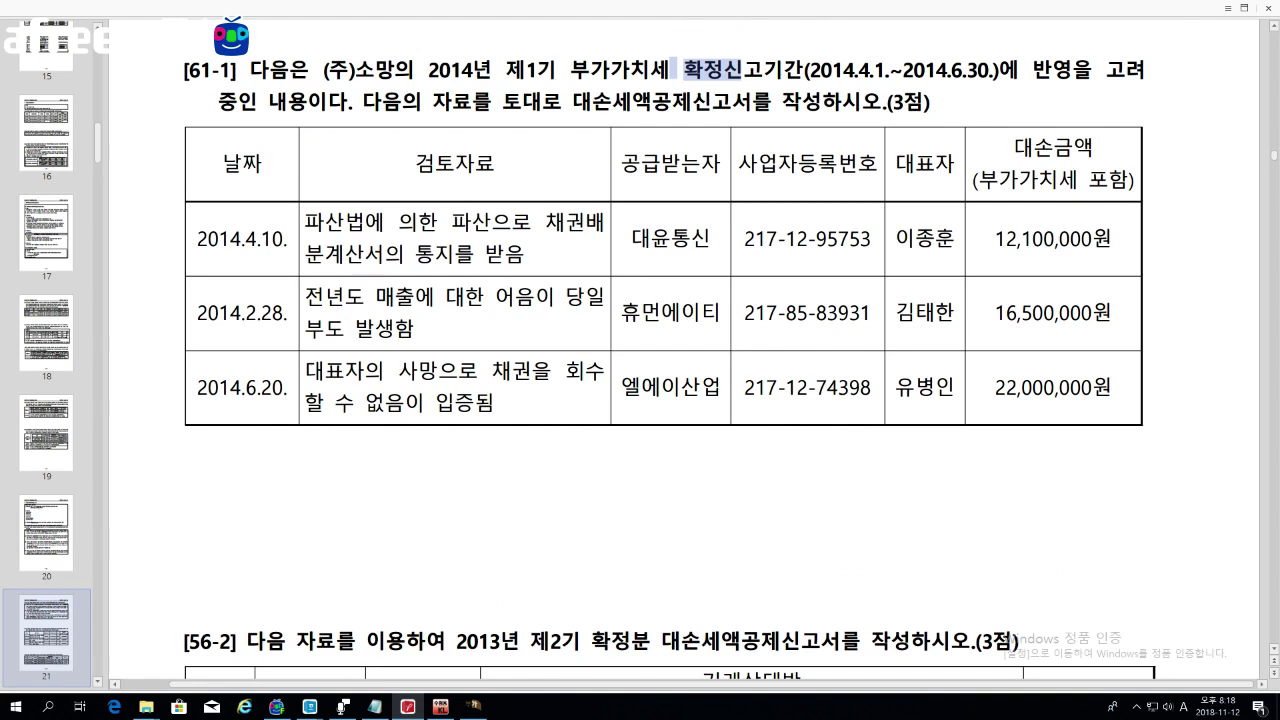
{"action": "key", "text": "Escape"}
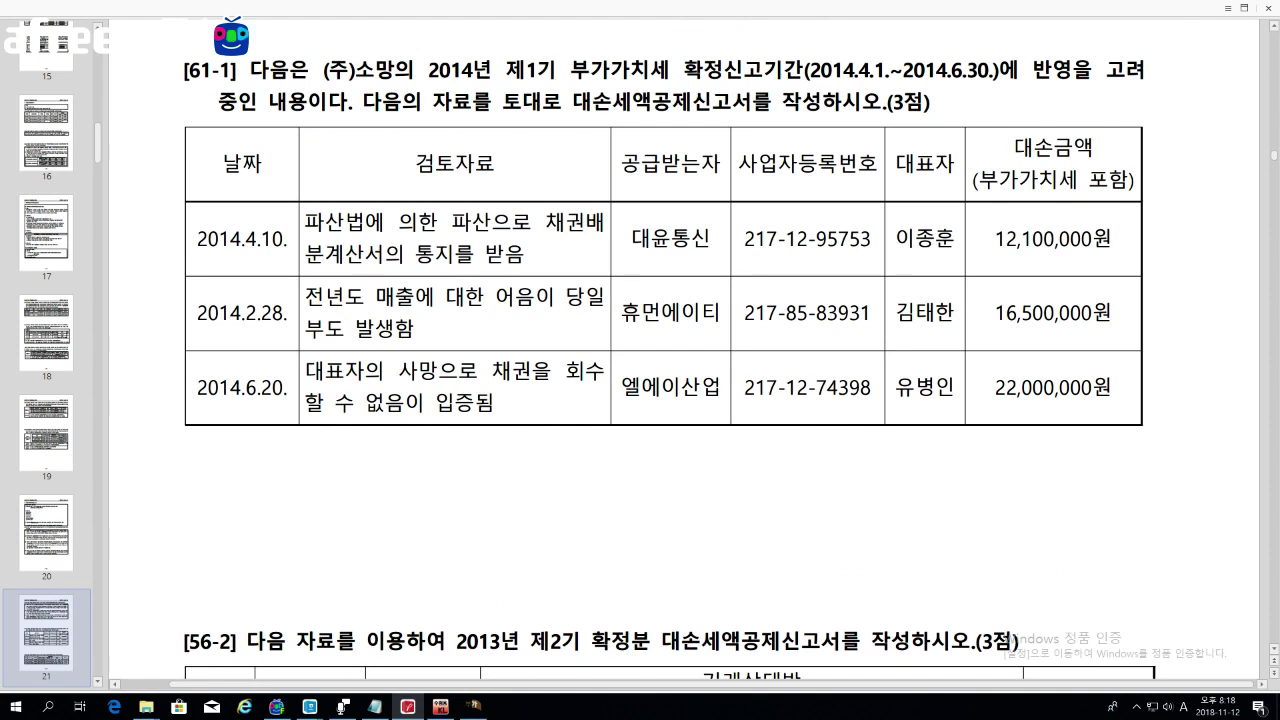
{"action": "left_click_drag", "start_coordinate": [305, 222], "coordinate": [344, 222]}
{"action": "left_click_drag", "start_coordinate": [305, 328], "coordinate": [345, 328]}
{"action": "left_click_drag", "start_coordinate": [241, 313], "coordinate": [284, 313]}
{"action": "left_click_drag", "start_coordinate": [399, 371], "coordinate": [438, 371]}
Step: Switch the bad-debt statement to the 04–06 period without saving the previous entries
{"action": "left_click", "coordinate": [478, 709]}
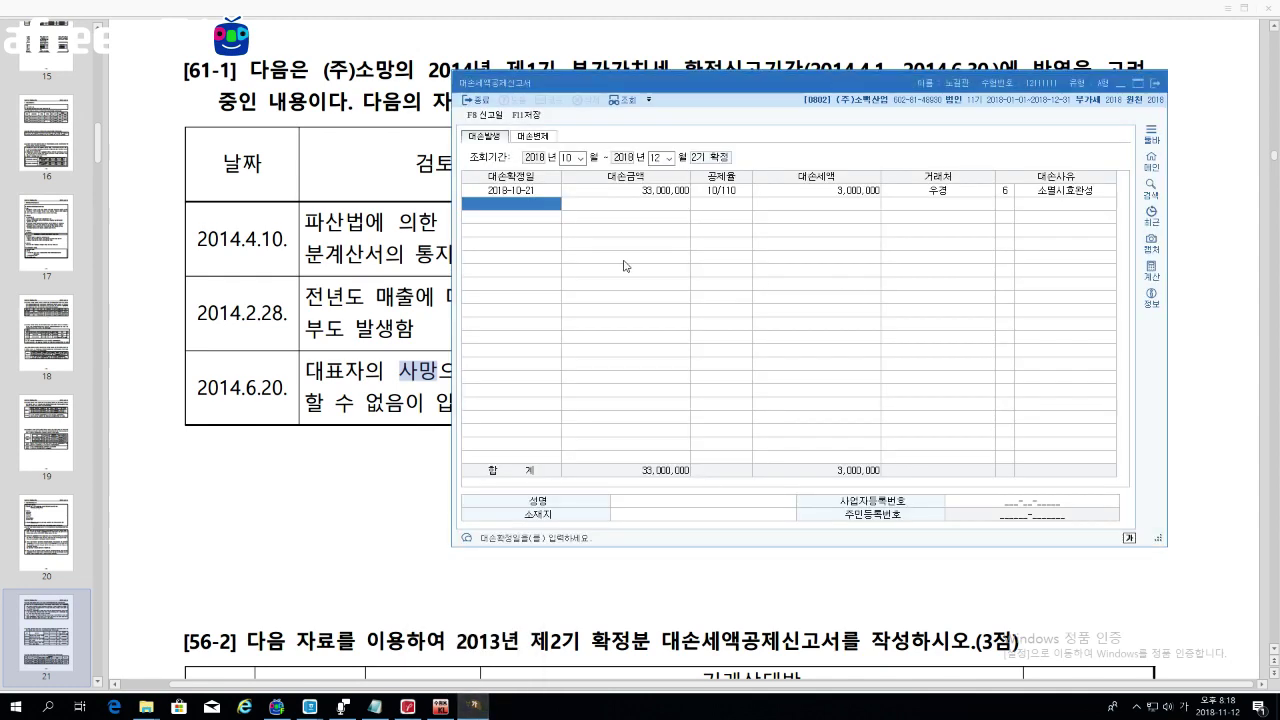
{"action": "left_click", "coordinate": [580, 181]}
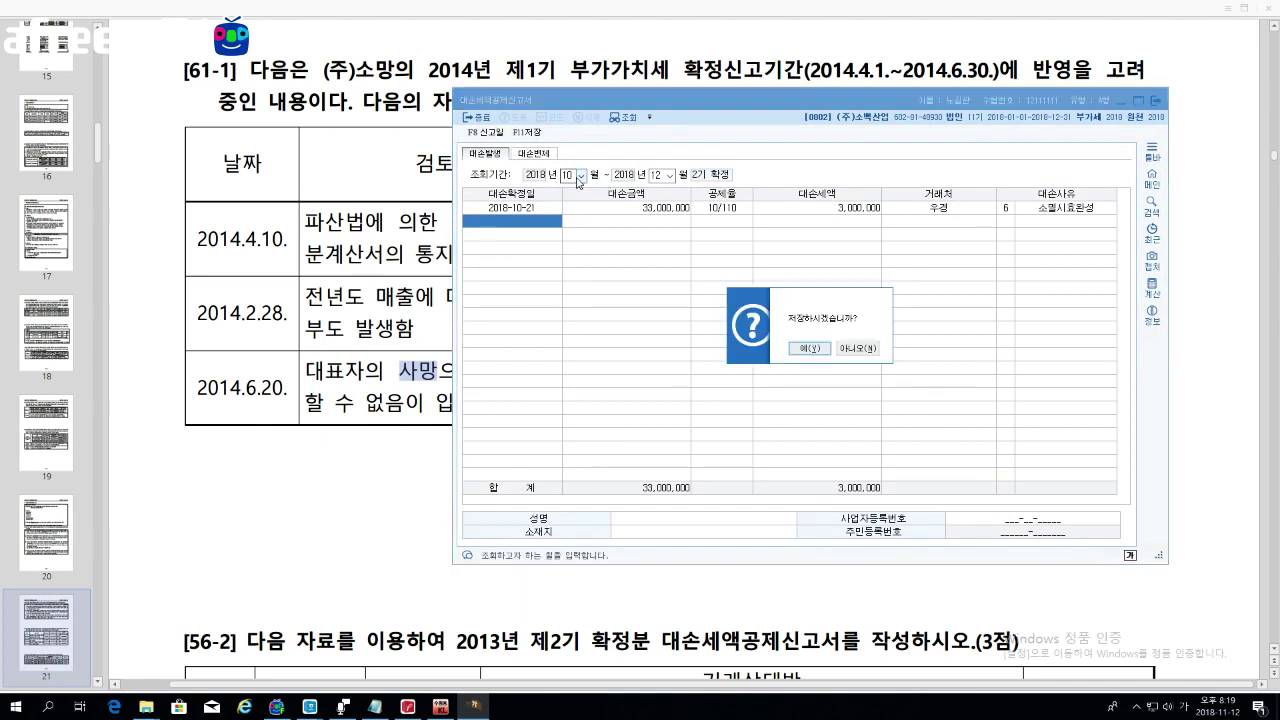
{"action": "left_click", "coordinate": [862, 352]}
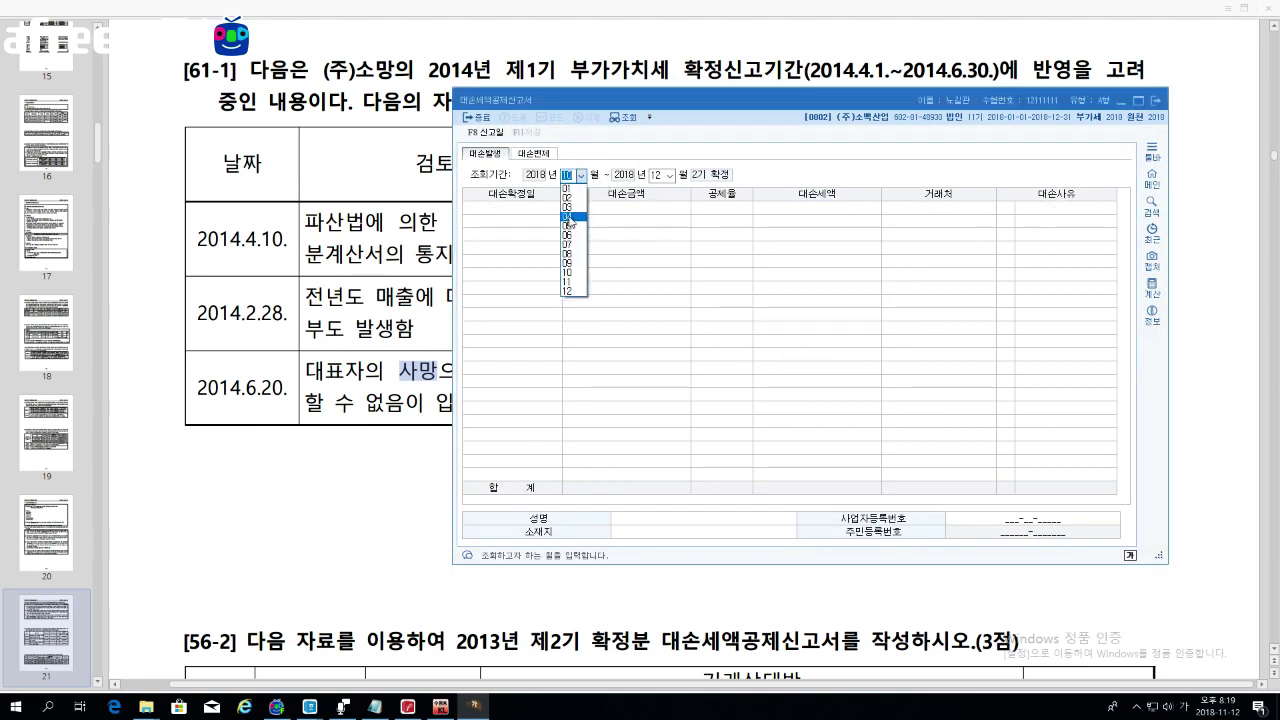
{"action": "left_click", "coordinate": [568, 188]}
{"action": "left_click", "coordinate": [669, 175]}
{"action": "left_click", "coordinate": [668, 240]}
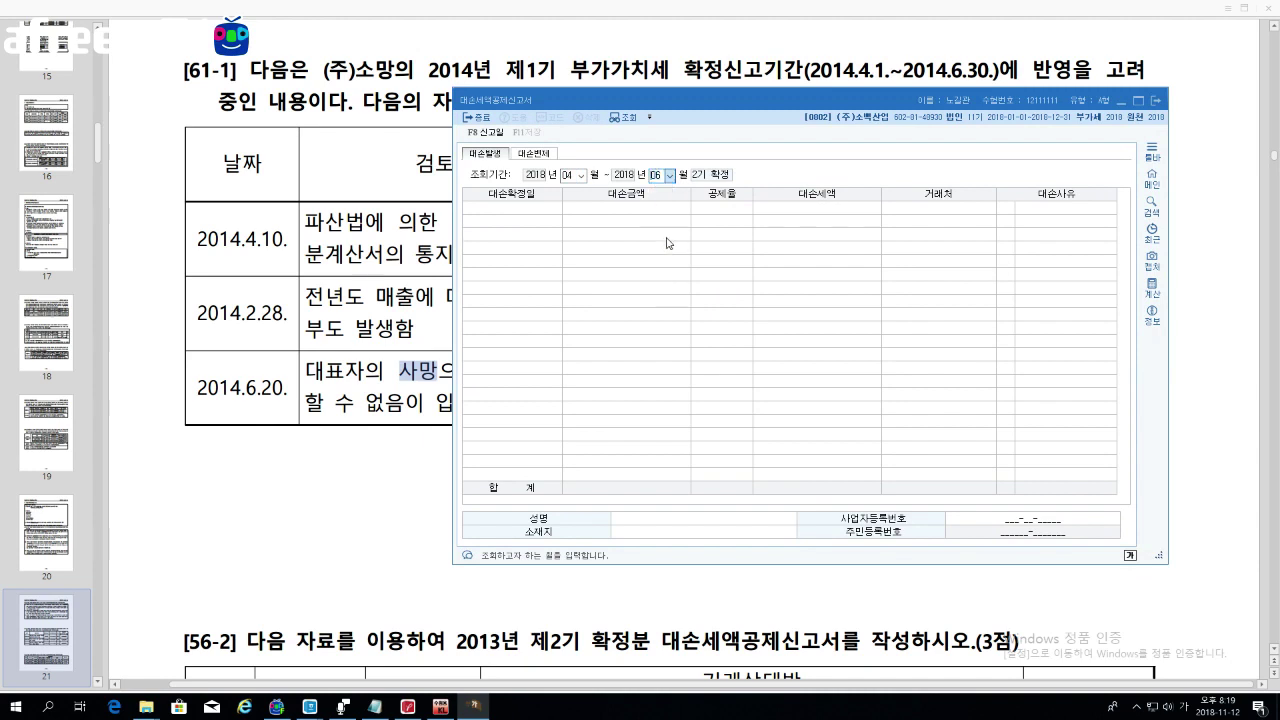
{"action": "left_click", "coordinate": [880, 358]}
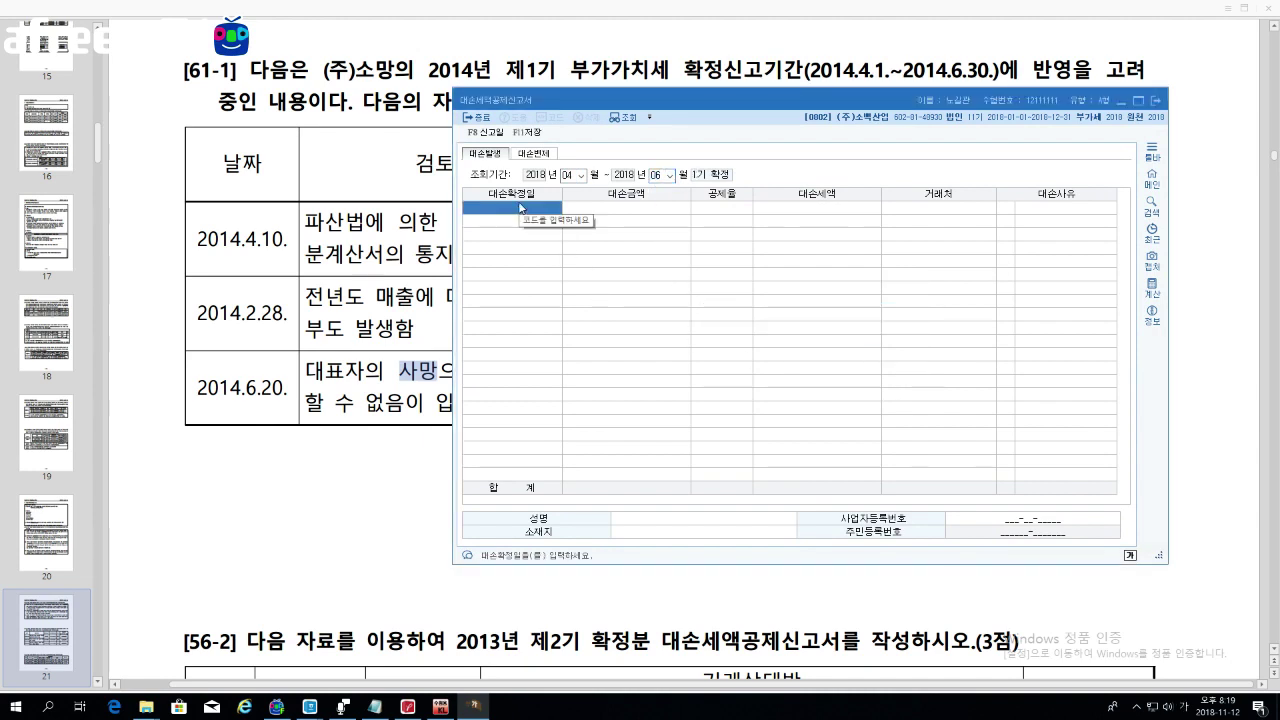
Step: Start the first row with bad-debt date 2018-04-10
{"action": "type", "text": "2018-0"}
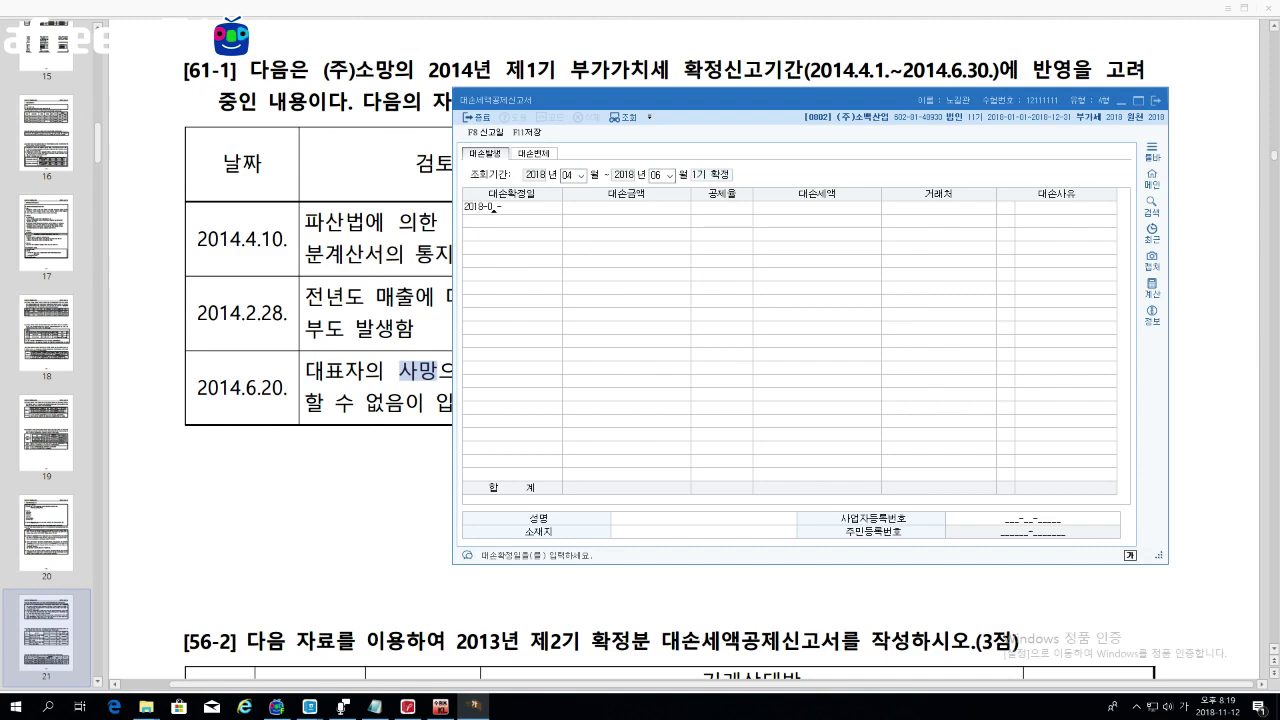
{"action": "type", "text": "4-10"}
{"action": "key", "text": "Return"}
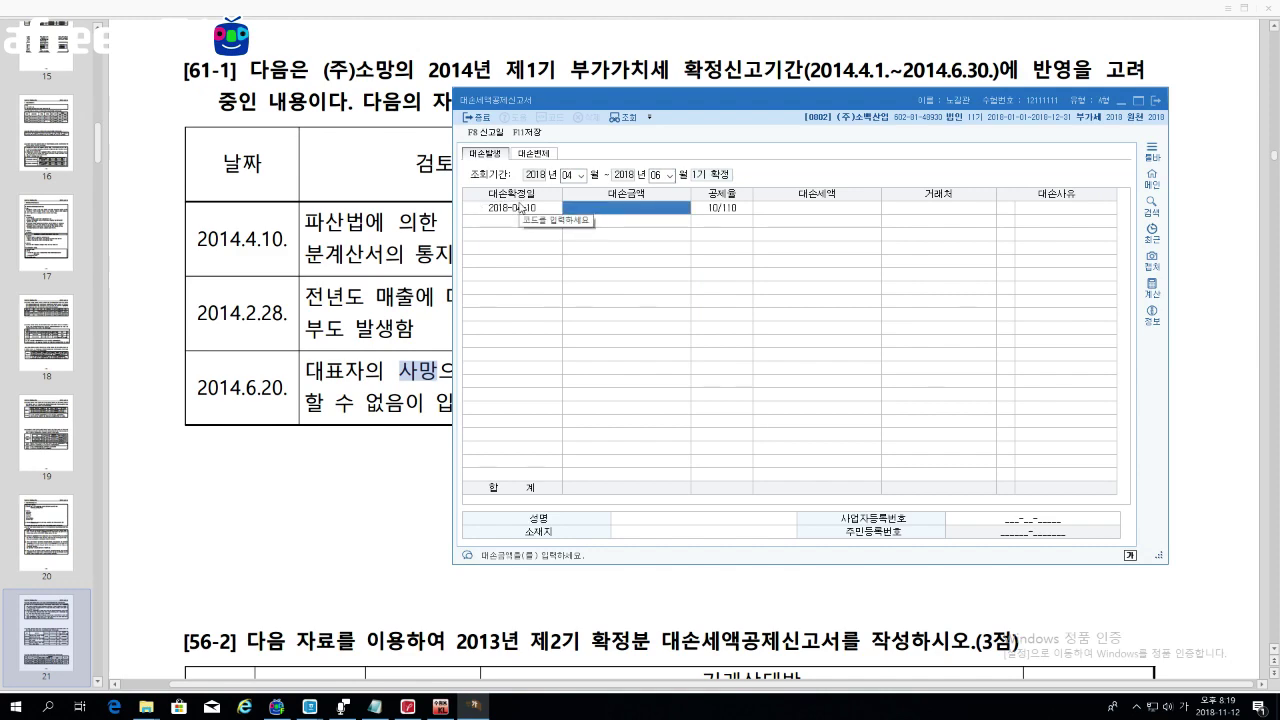
{"action": "left_click_drag", "start_coordinate": [637, 101], "coordinate": [626, 153]}
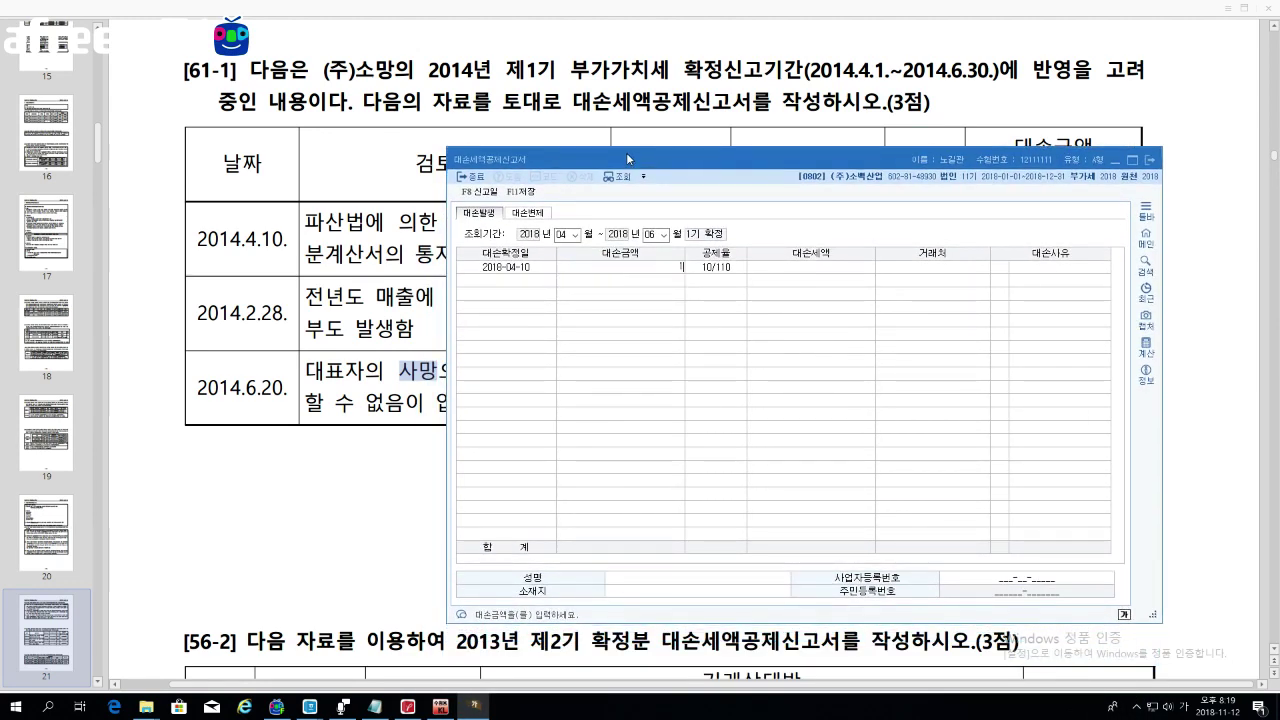
Step: Enter a 12,100,000 bad debt from (주)금산 with reason 1 파산
{"action": "type", "text": "12100000"}
{"action": "key", "text": "Return"}
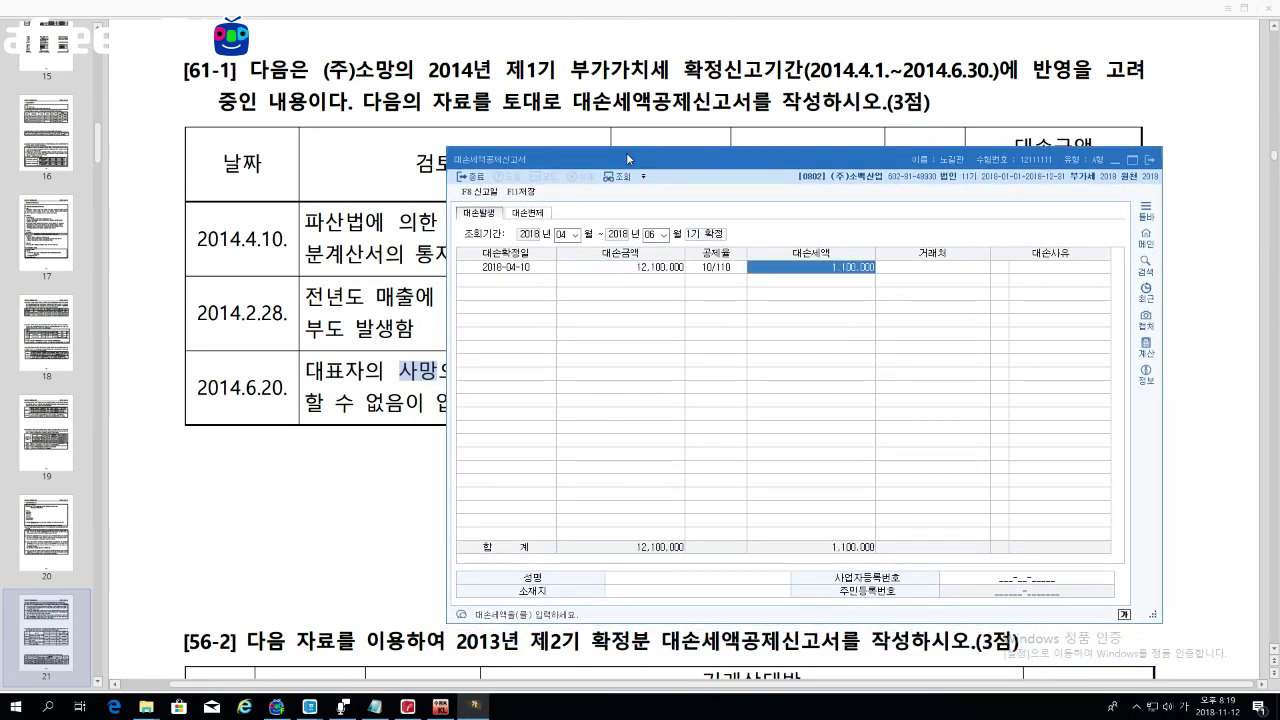
{"action": "key", "text": "Return"}
{"action": "key", "text": "F2"}
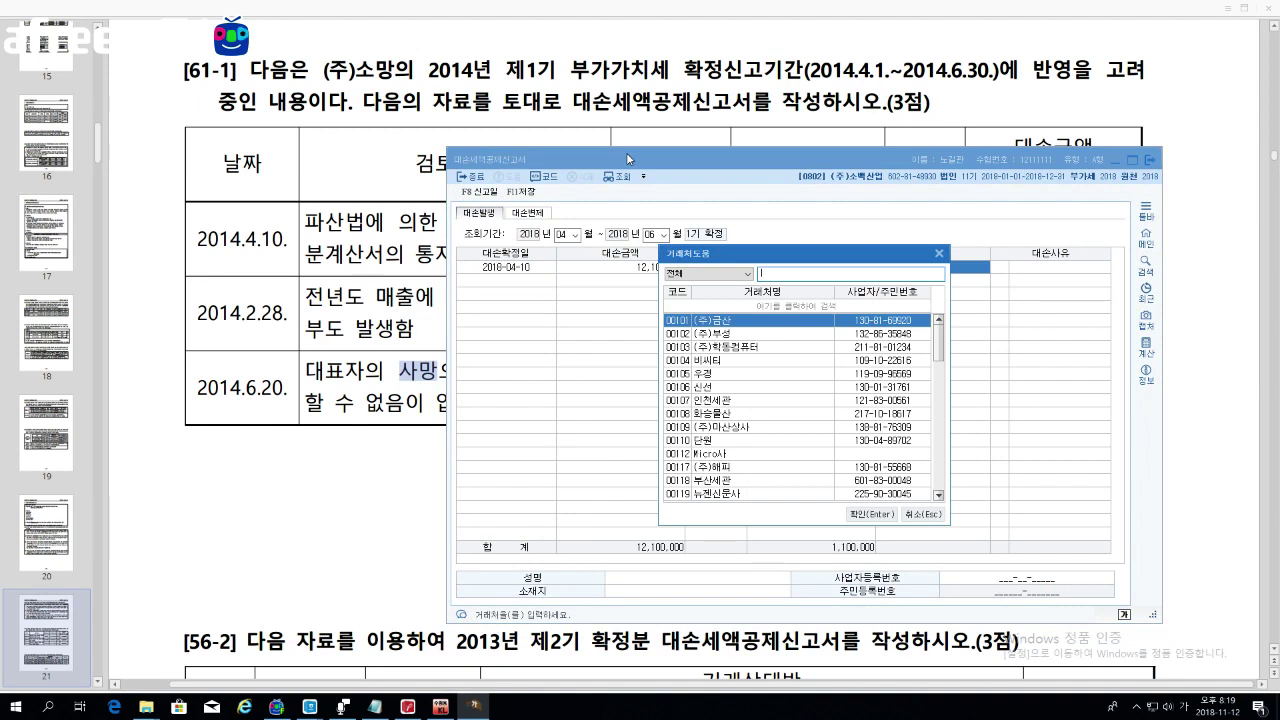
{"action": "key", "text": "Return"}
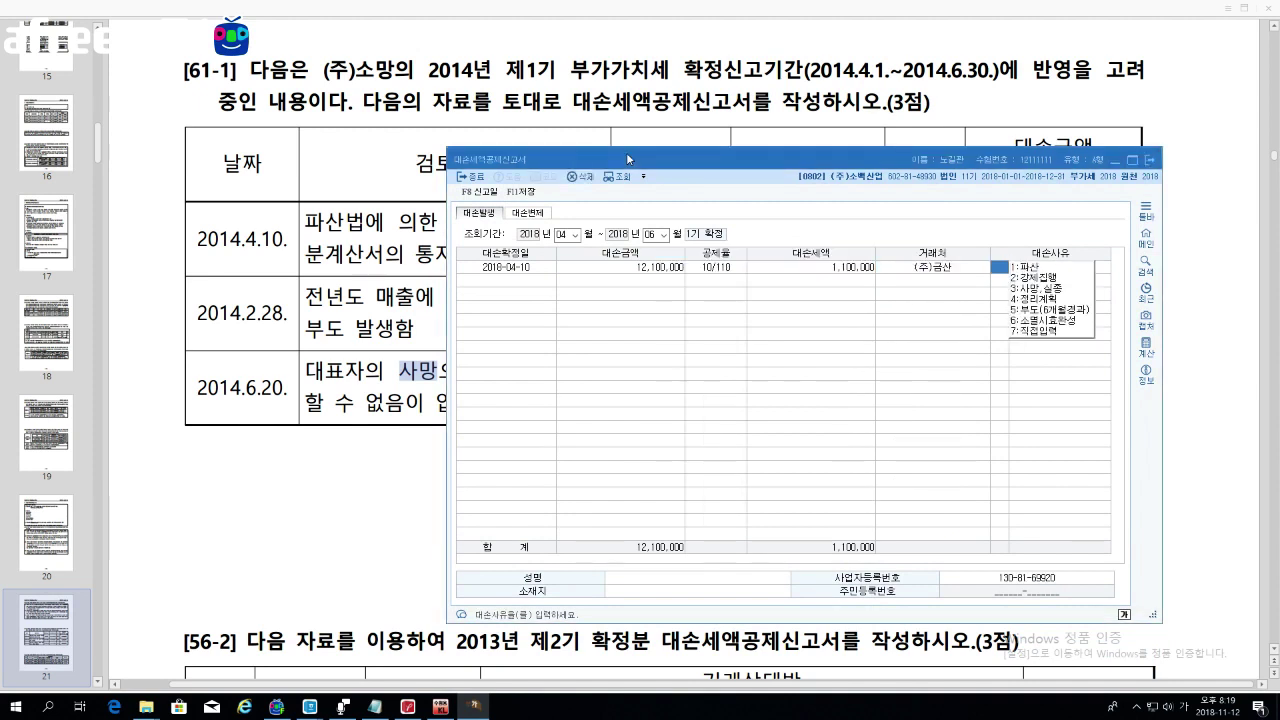
{"action": "type", "text": "1"}
{"action": "key", "text": "Return"}
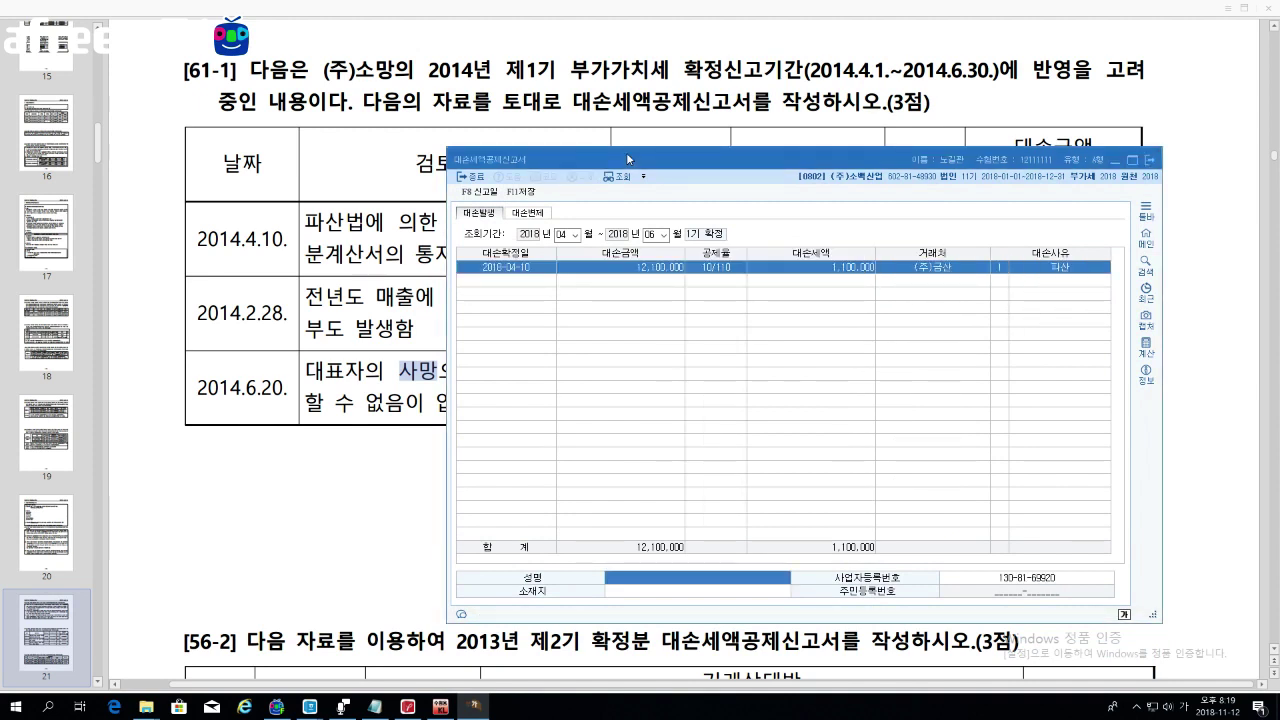
Step: Enter the representative's name and begin a second row
{"action": "left_click_drag", "start_coordinate": [626, 152], "coordinate": [824, 112]}
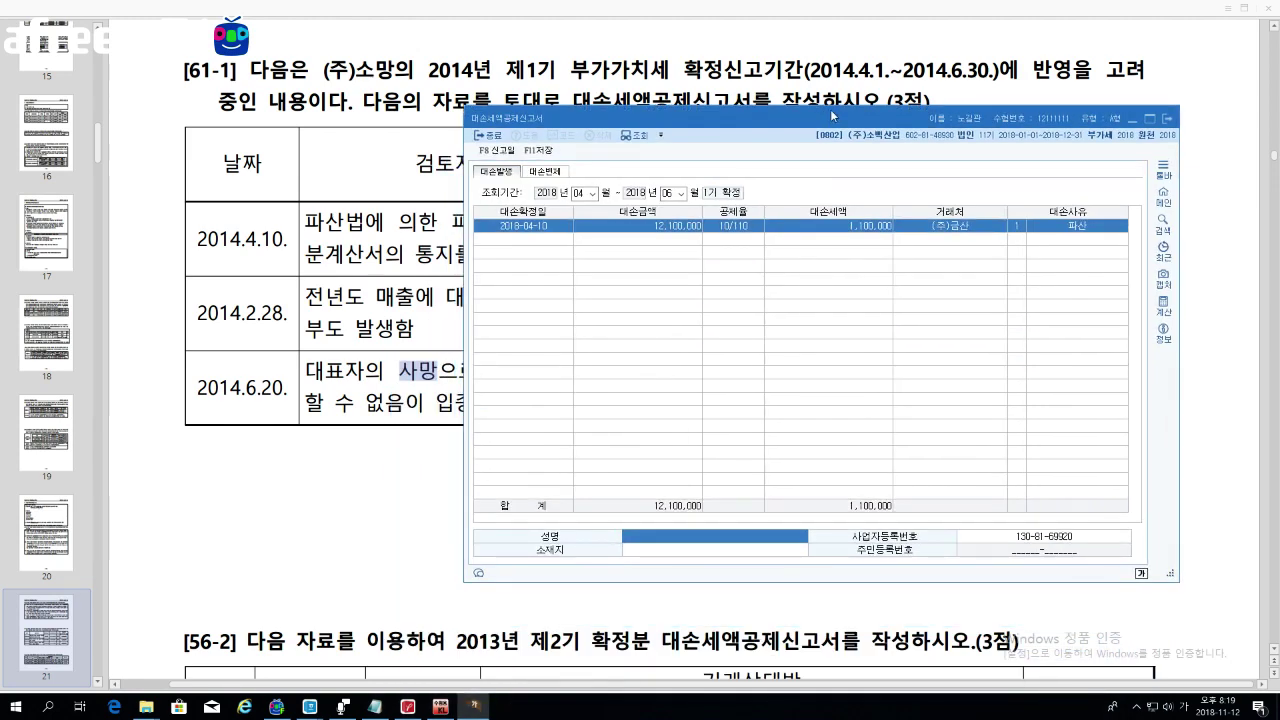
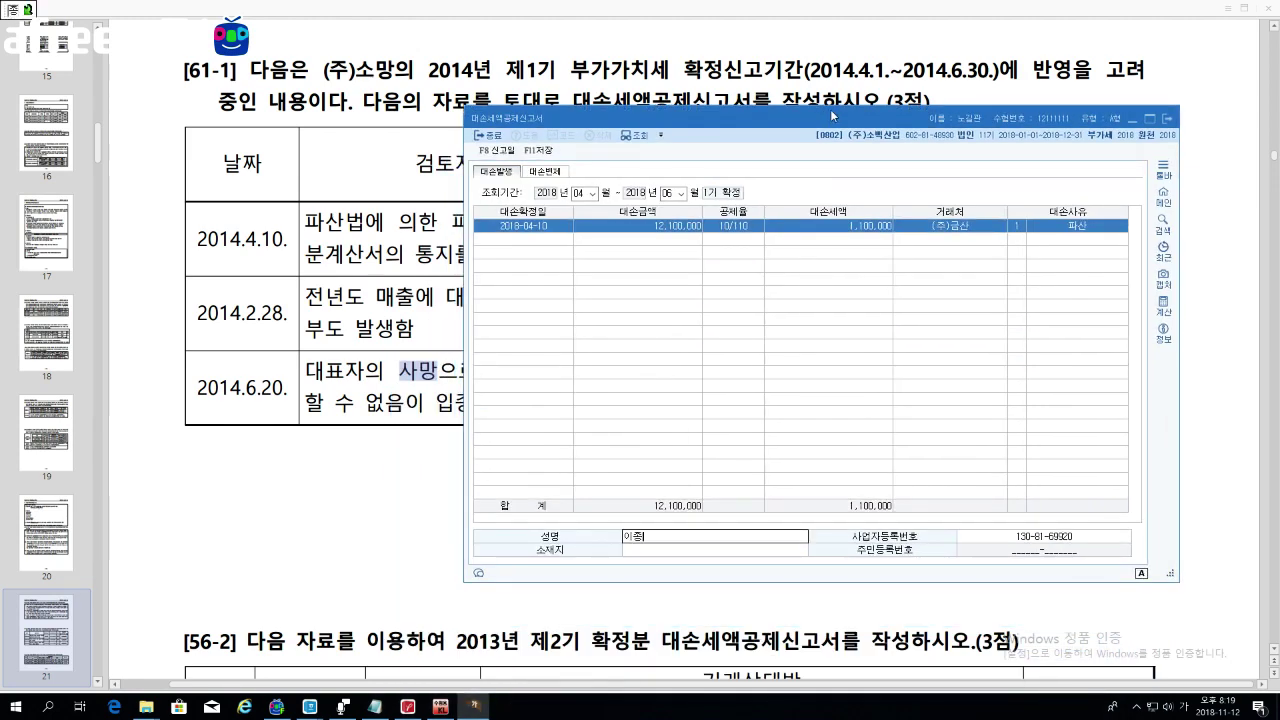
{"action": "key", "text": "Return"}
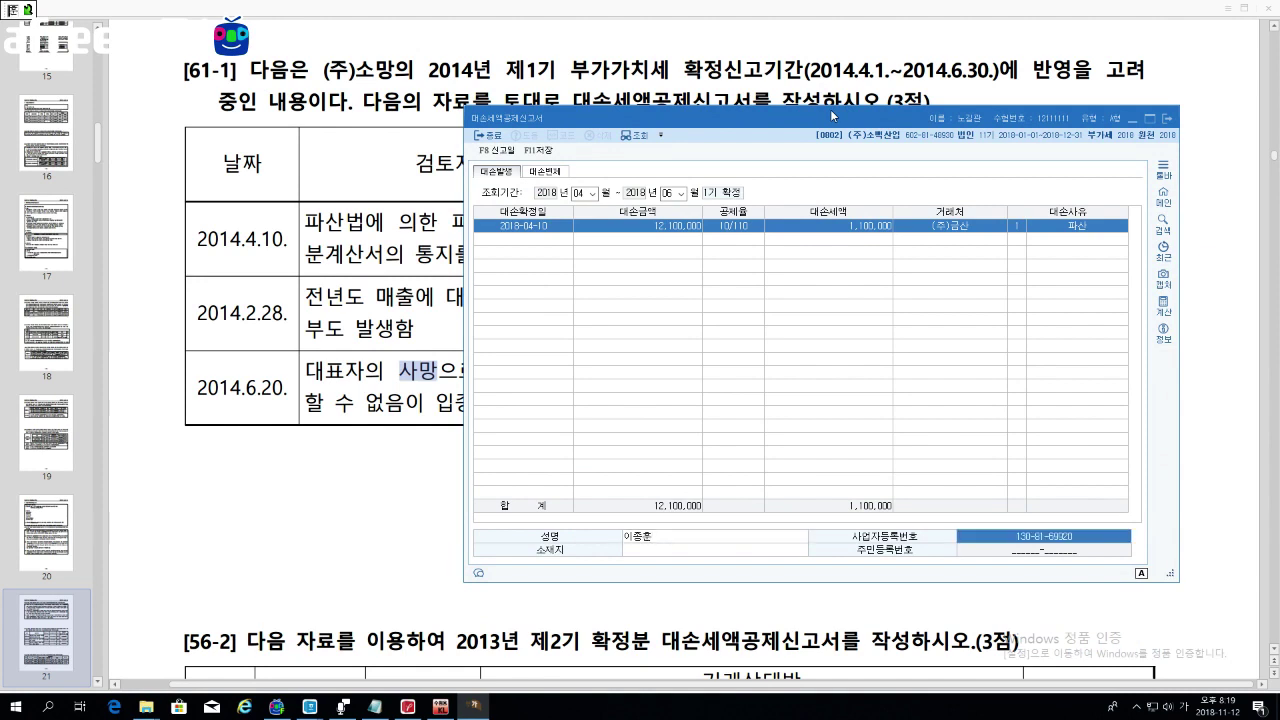
{"action": "left_click", "coordinate": [561, 262]}
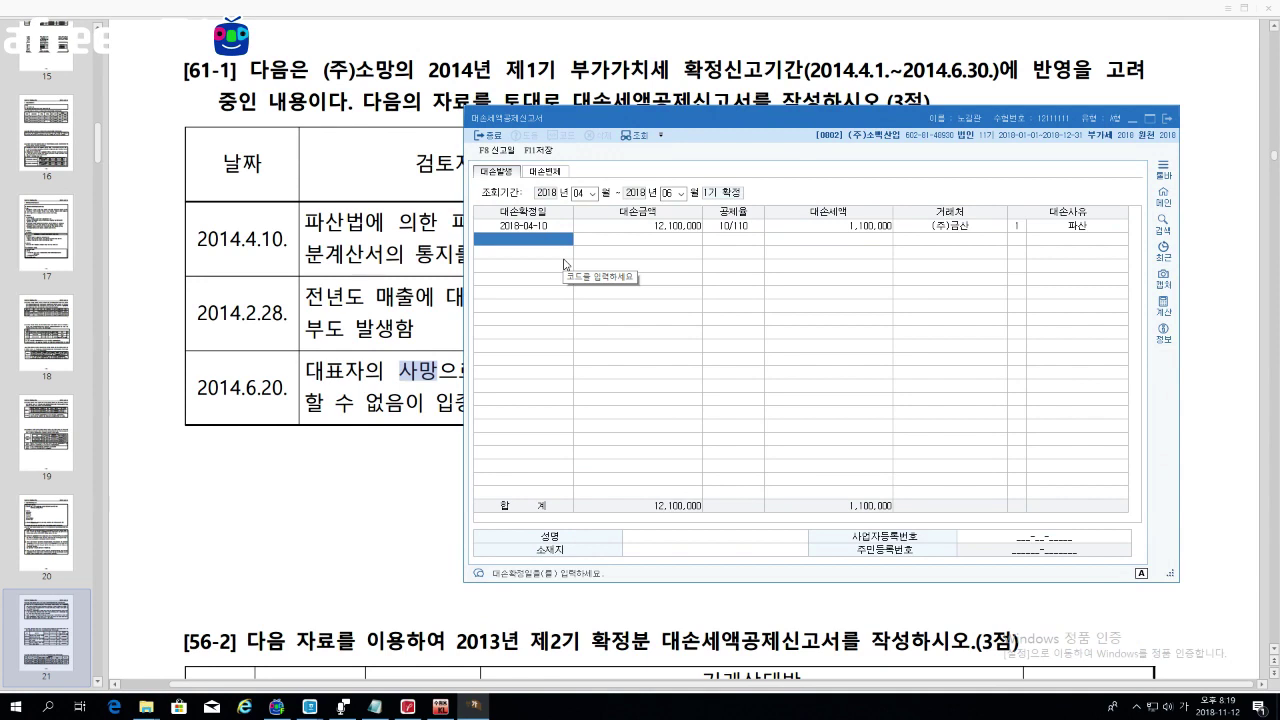
Step: Enter row two dated 2018-06-20 with a 22,000,000 bad-debt amount
{"action": "type", "text": "2018-"}
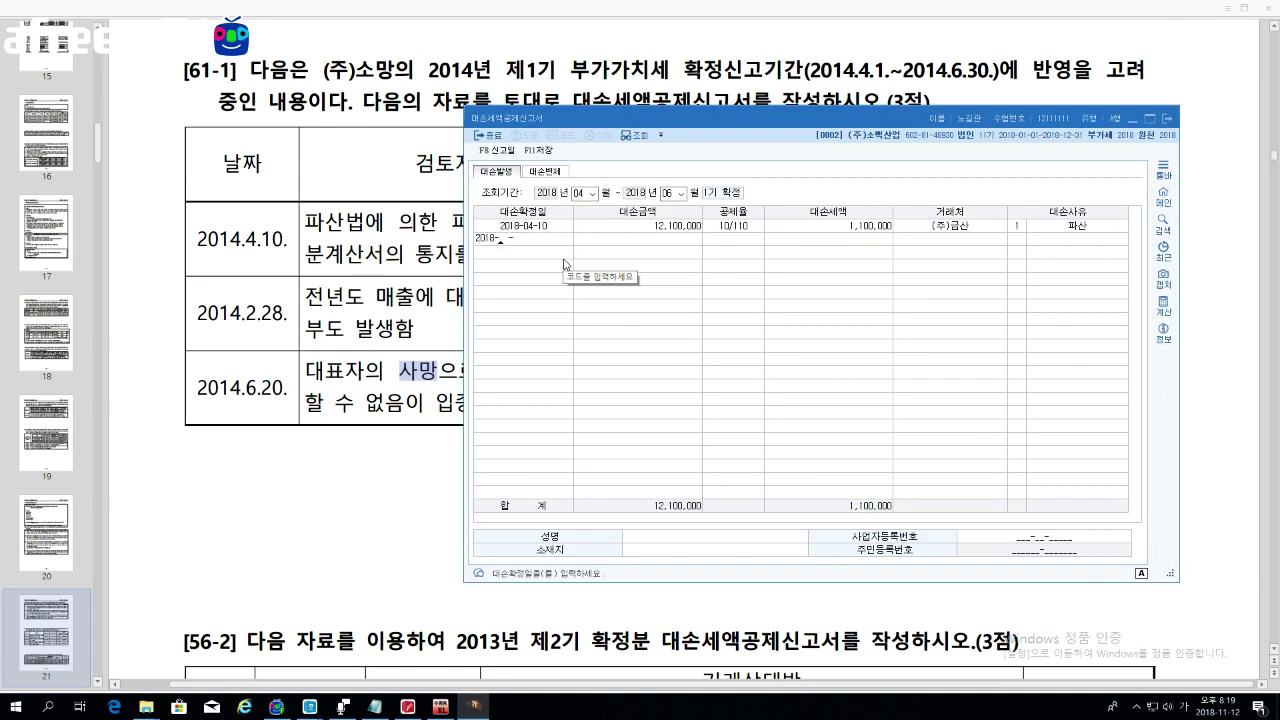
{"action": "type", "text": "06-20"}
{"action": "key", "text": "Return"}
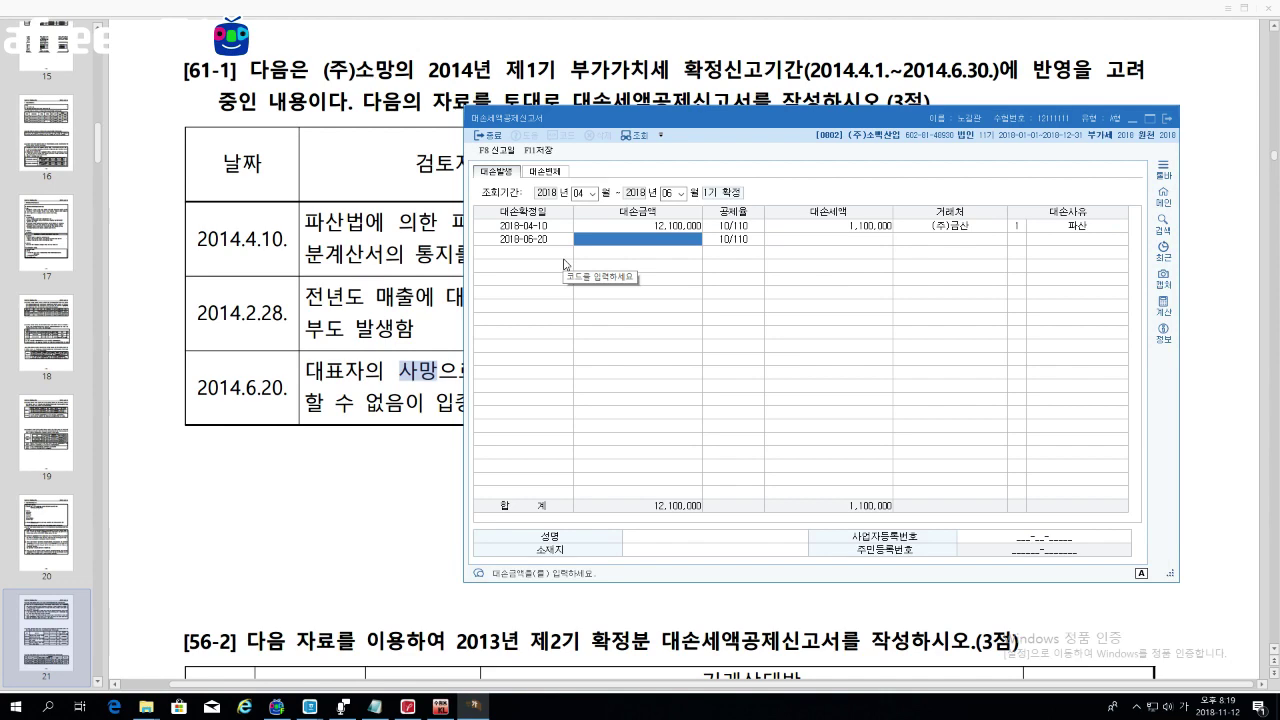
{"action": "mouse_move", "coordinate": [642, 122]}
{"action": "left_mouse_down"}
{"action": "mouse_move", "coordinate": [562, 437]}
{"action": "mouse_move", "coordinate": [645, 105]}
{"action": "left_mouse_up"}
{"action": "type", "text": "22000000"}
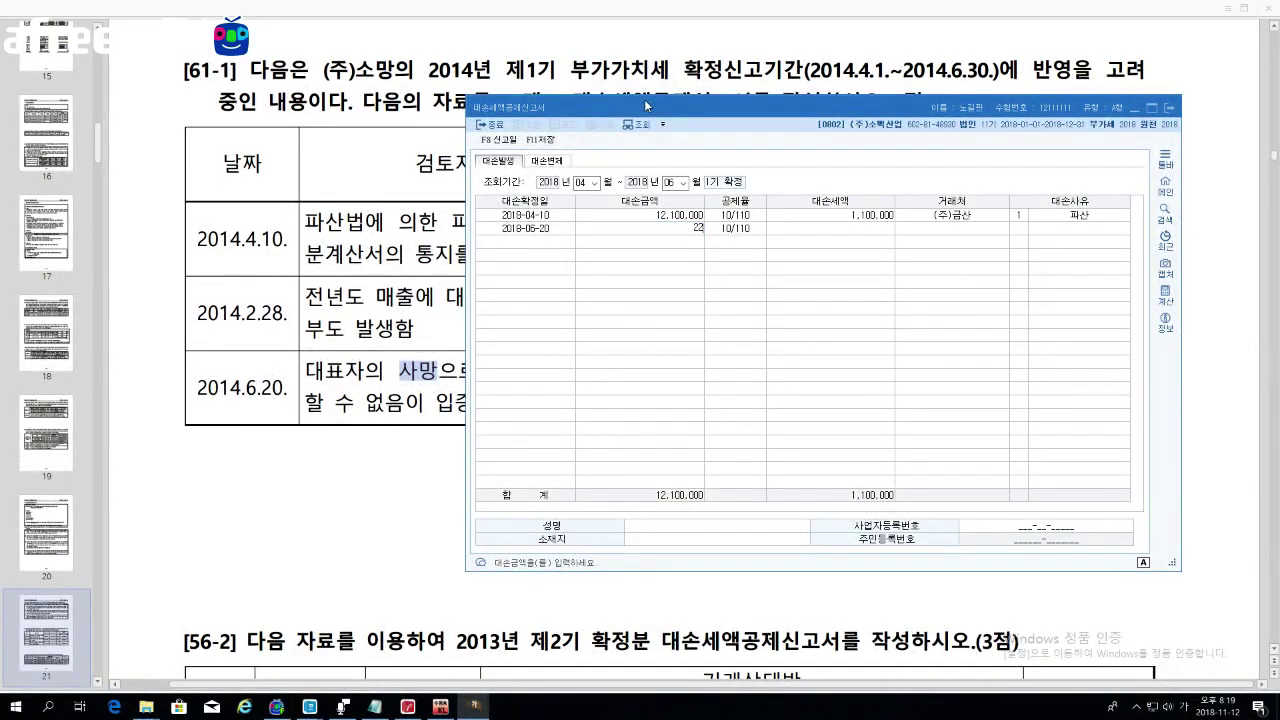
{"action": "key", "text": "Return"}
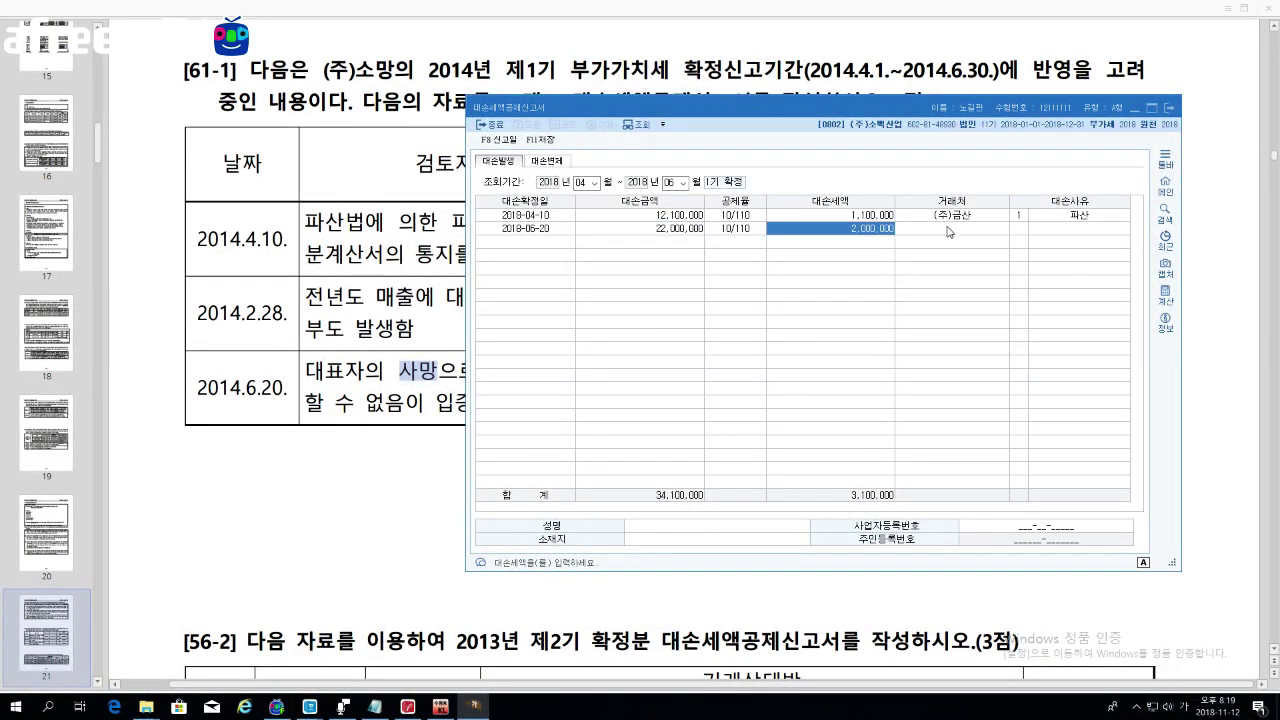
{"action": "left_click", "coordinate": [948, 232]}
{"action": "left_click_drag", "start_coordinate": [780, 105], "coordinate": [801, 64]}
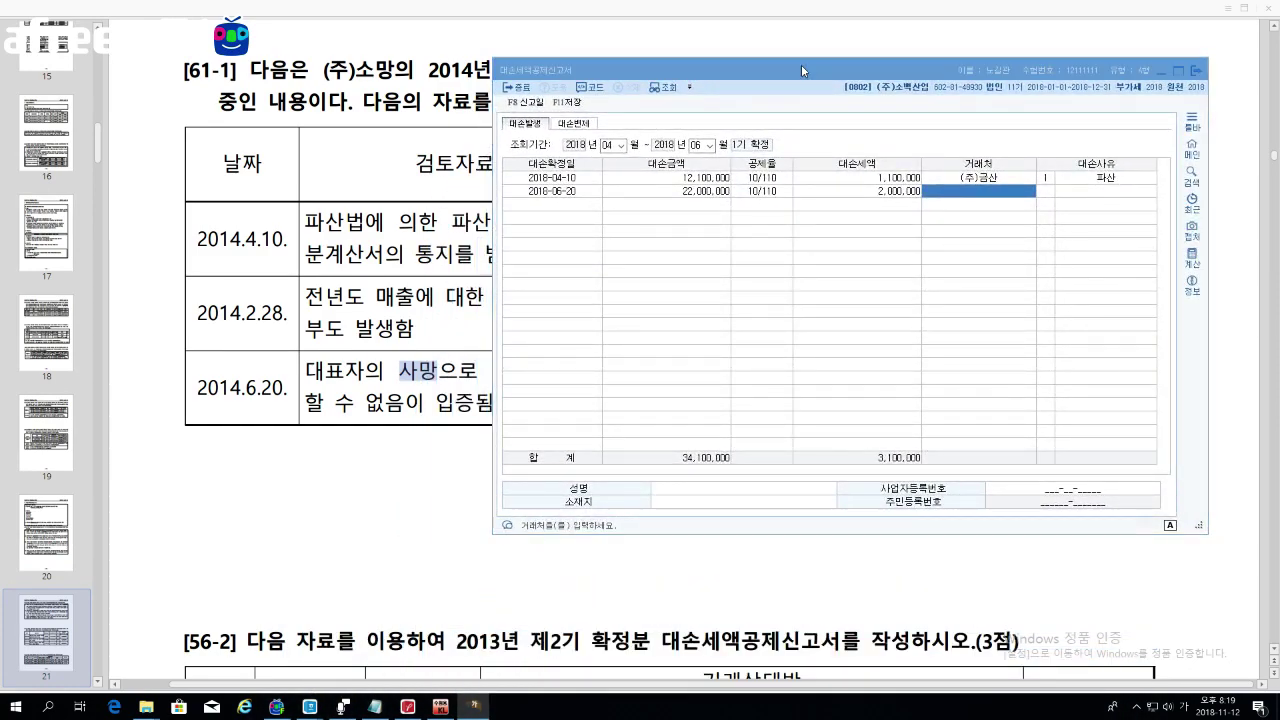
Step: Set row two's customer to 비씨티, reason 사망,실종, and the representative's name
{"action": "key", "text": "F2"}
{"action": "key", "text": "Down"}
{"action": "key", "text": "Down"}
{"action": "key", "text": "Down"}
{"action": "key", "text": "Down"}
{"action": "key", "text": "Up"}
{"action": "key", "text": "Return"}
{"action": "key", "text": "Return"}
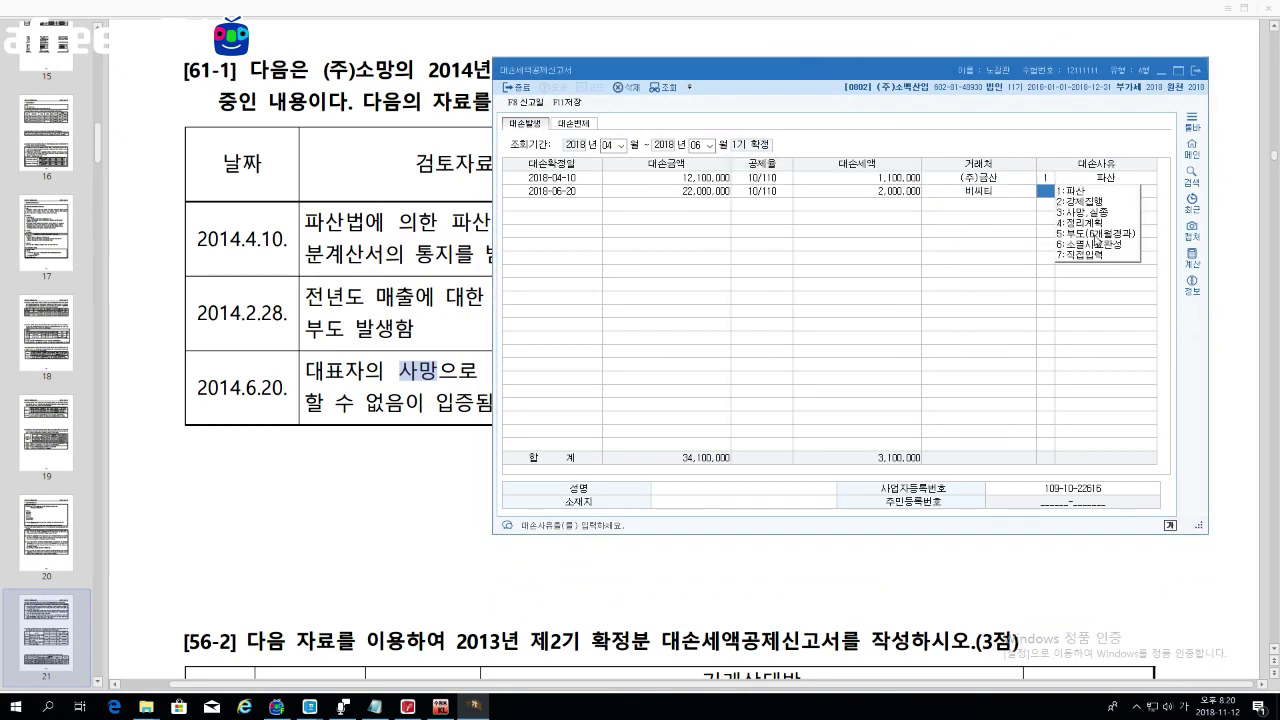
{"action": "left_click", "coordinate": [1078, 212]}
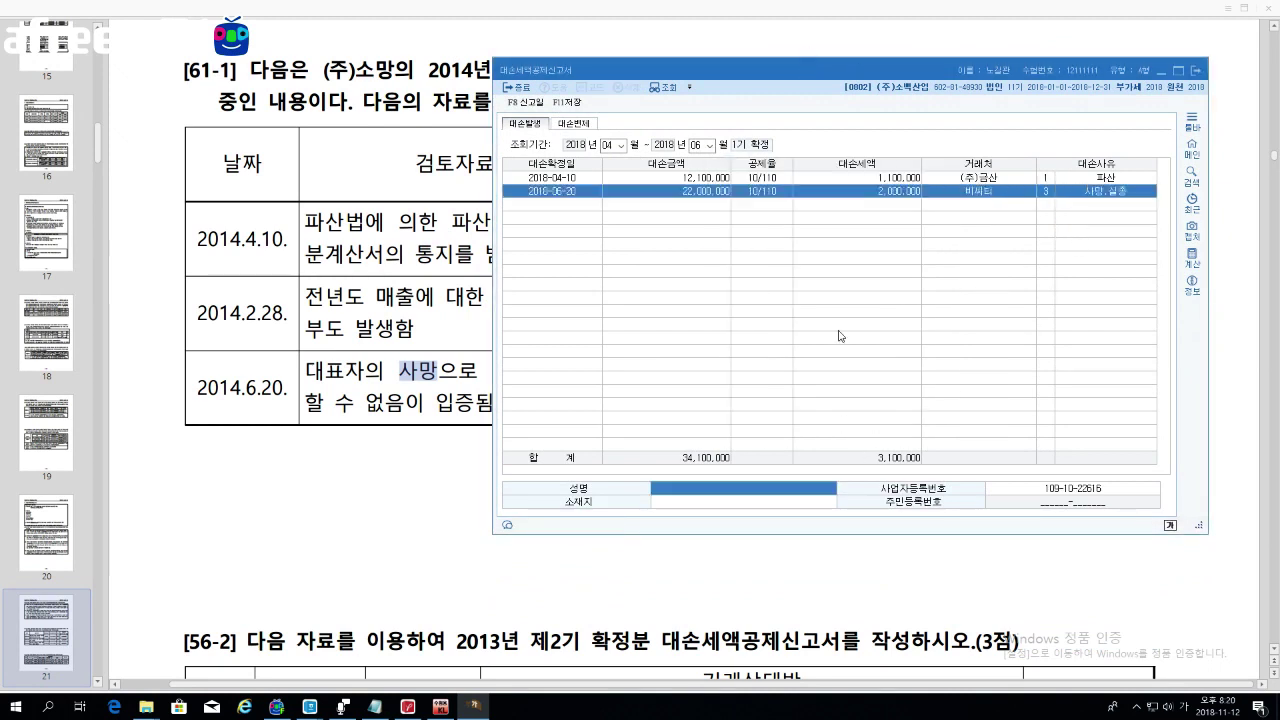
{"action": "mouse_move", "coordinate": [829, 73]}
{"action": "left_mouse_down"}
{"action": "mouse_move", "coordinate": [666, 556]}
{"action": "mouse_move", "coordinate": [730, 437]}
{"action": "mouse_move", "coordinate": [848, 66]}
{"action": "left_mouse_up"}
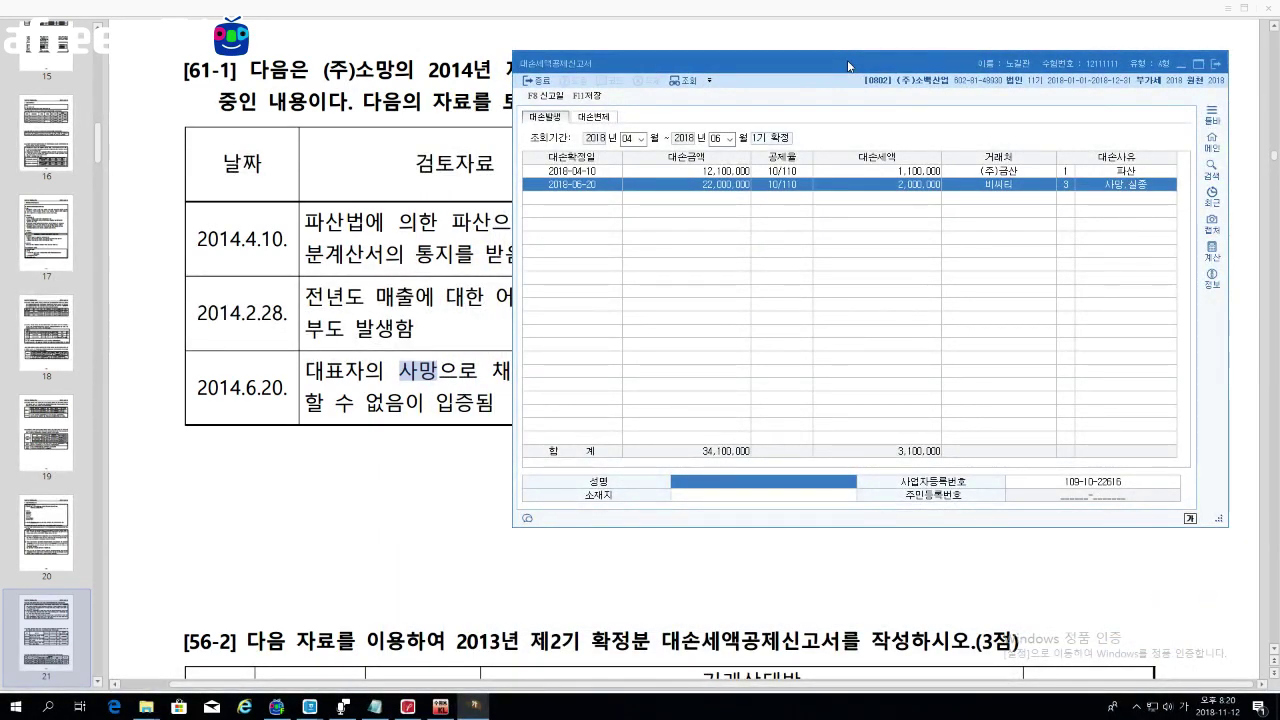
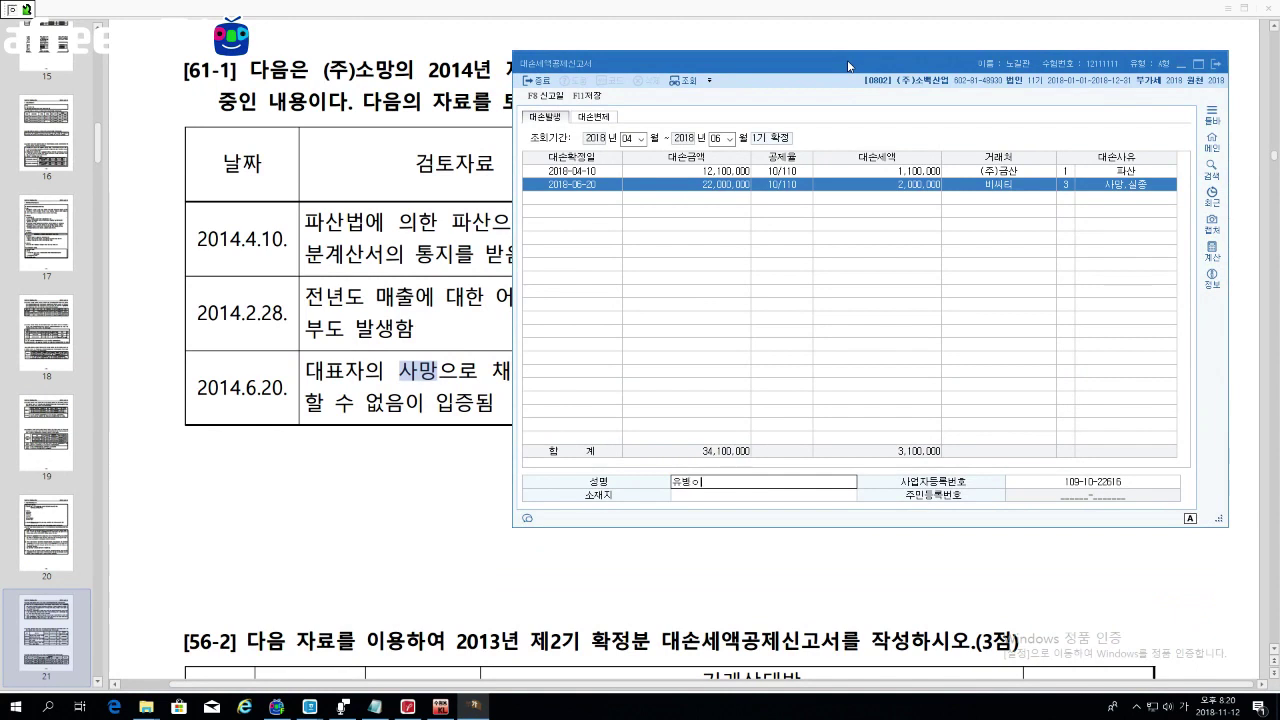
{"action": "key", "text": "Return"}
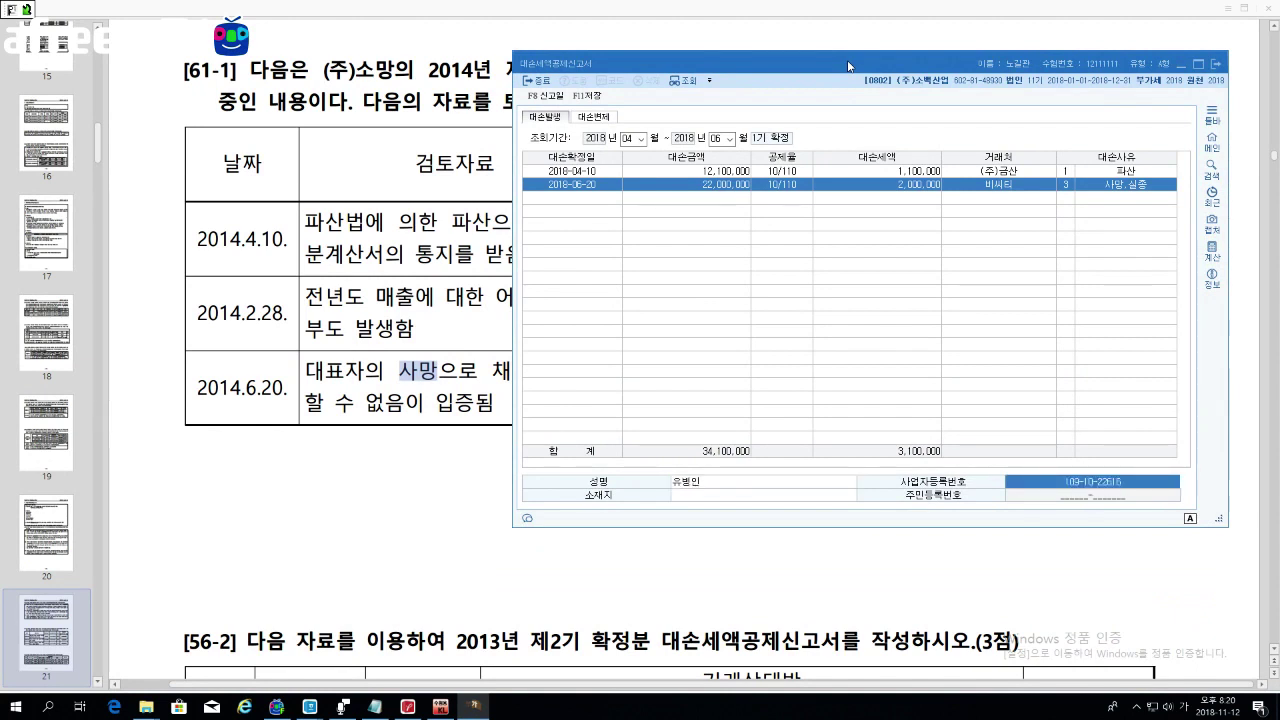
{"action": "left_click", "coordinate": [595, 200]}
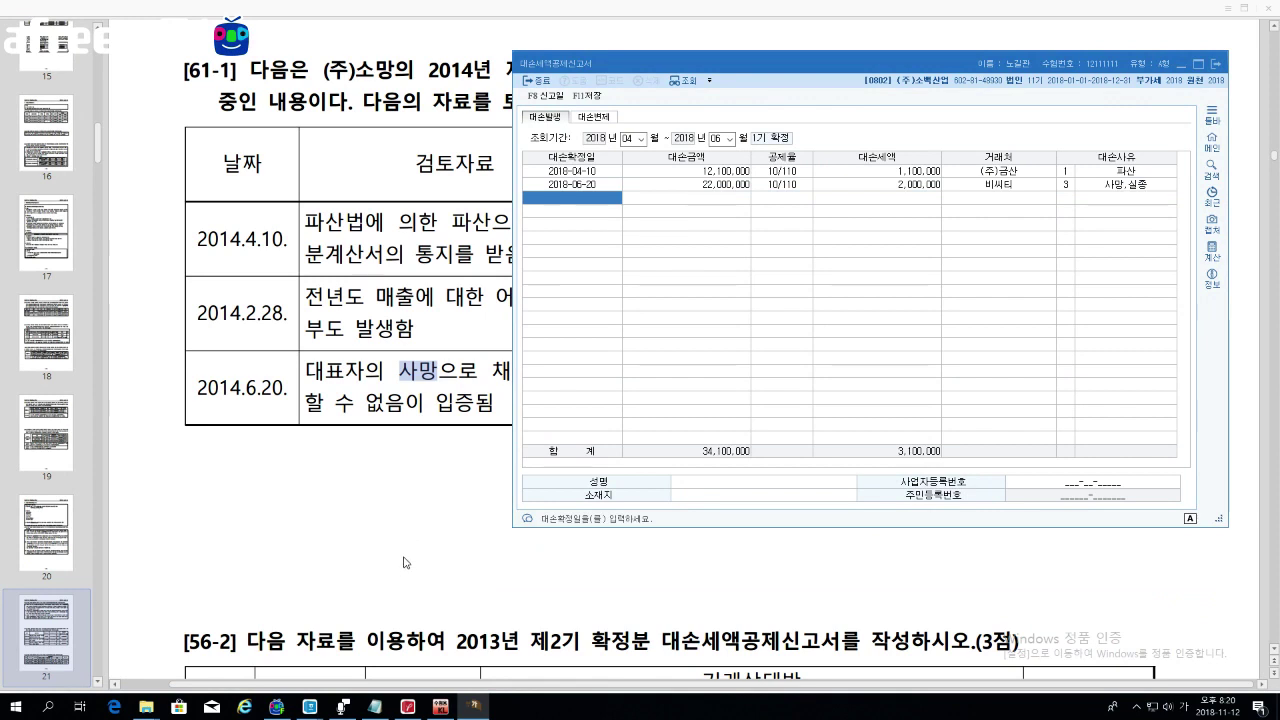
Step: Review the [56-2] table, highlighting 외상매출금, 받을어음, 장기대여금 and their reasons, then scroll on
{"action": "left_click", "coordinate": [430, 522]}
{"action": "scroll", "coordinate": [427, 523], "scroll_direction": "down", "scroll_amount": 4}
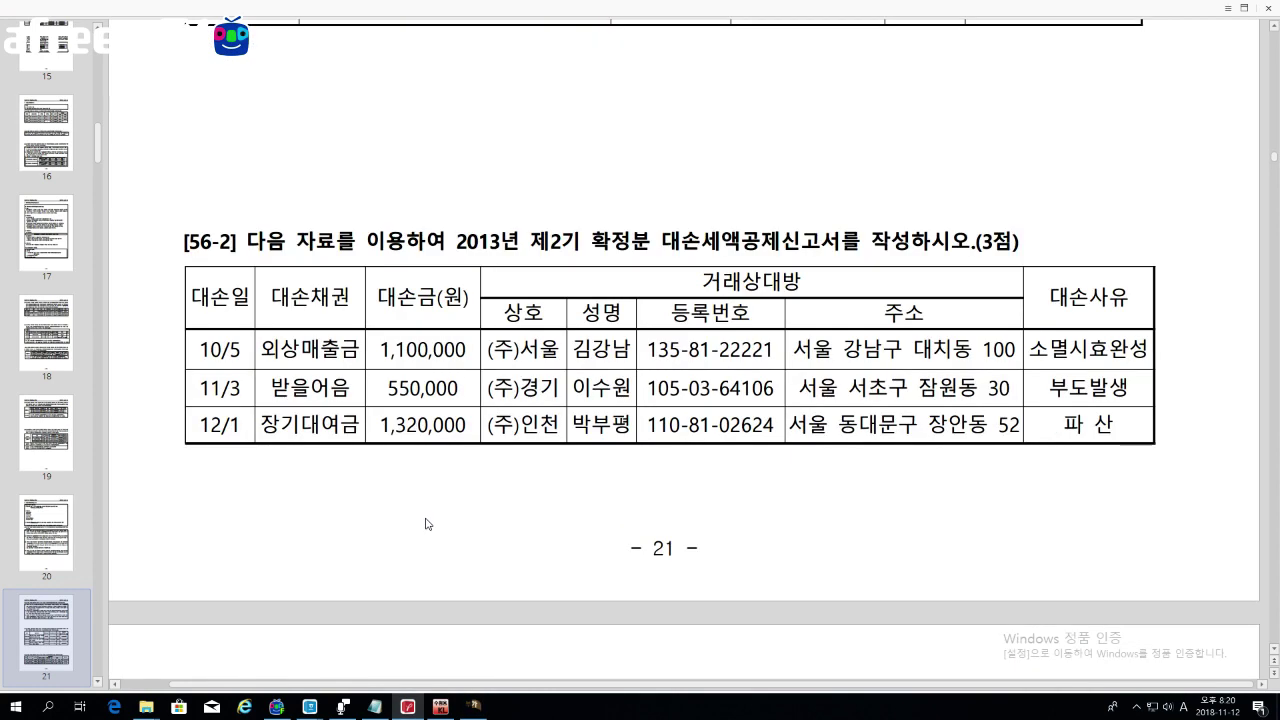
{"action": "scroll", "coordinate": [425, 523], "scroll_direction": "down", "scroll_amount": 3}
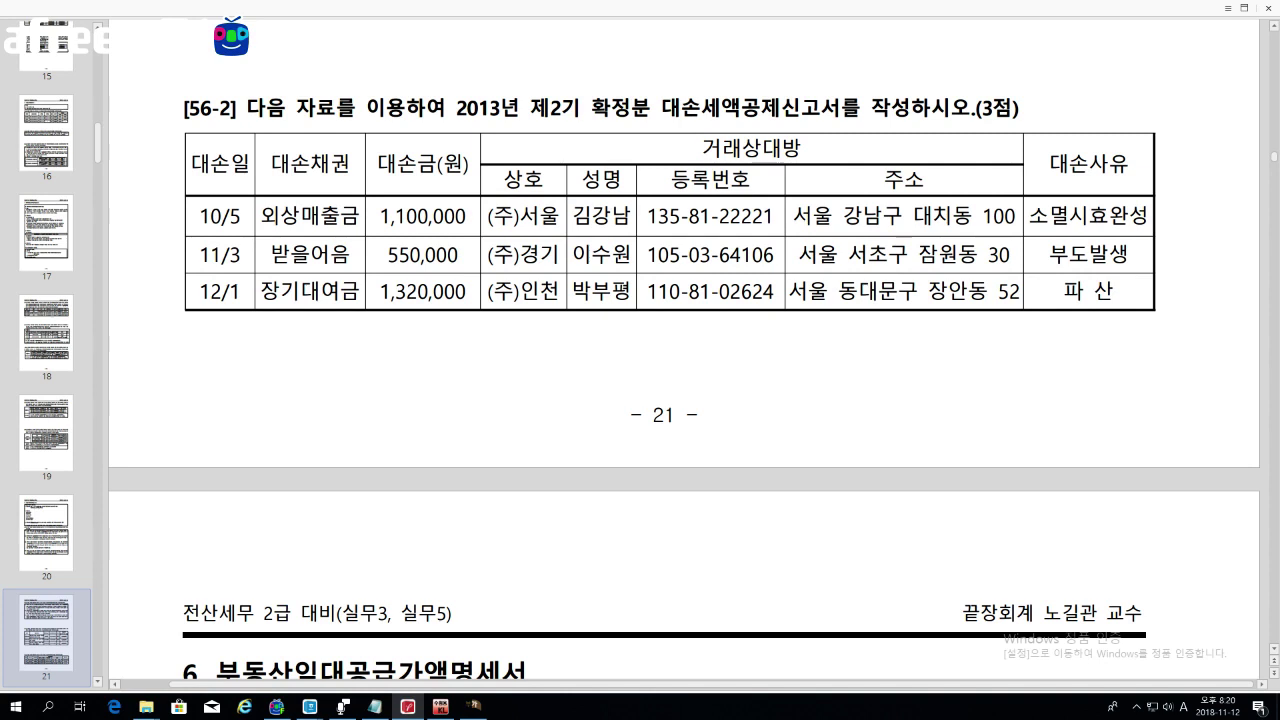
{"action": "left_click_drag", "start_coordinate": [262, 215], "coordinate": [358, 215]}
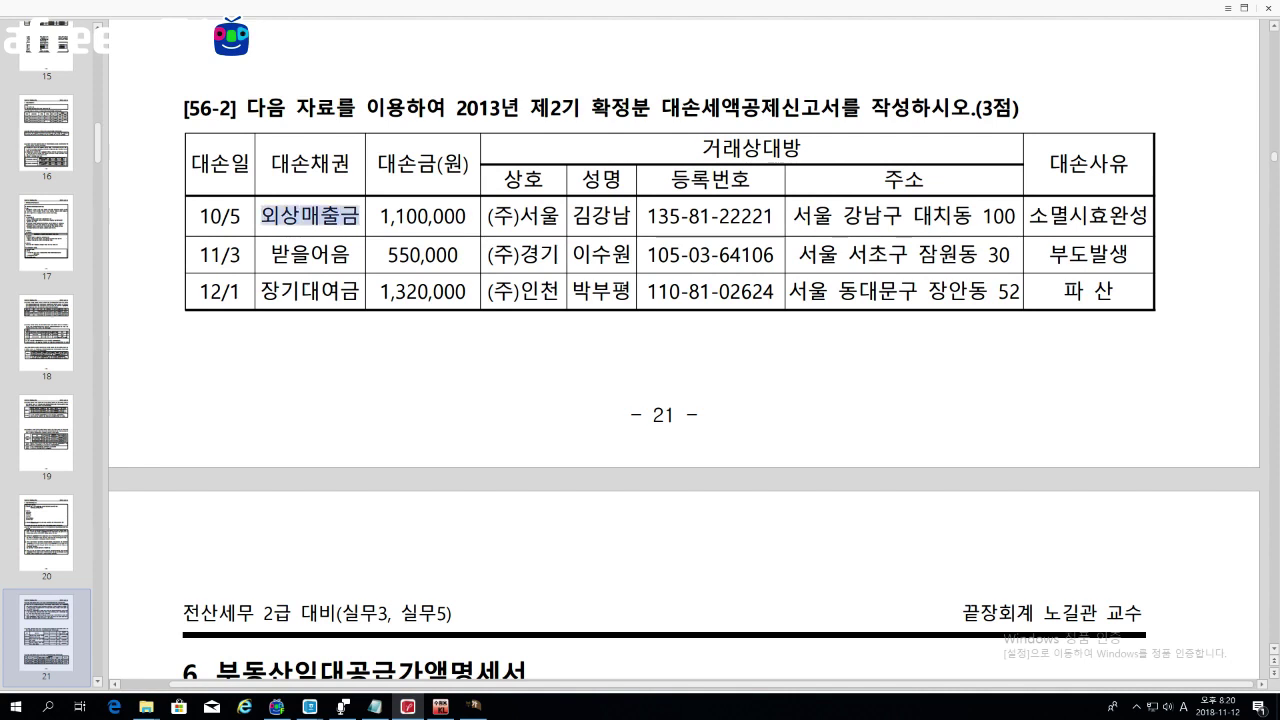
{"action": "left_click_drag", "start_coordinate": [1030, 215], "coordinate": [1147, 215]}
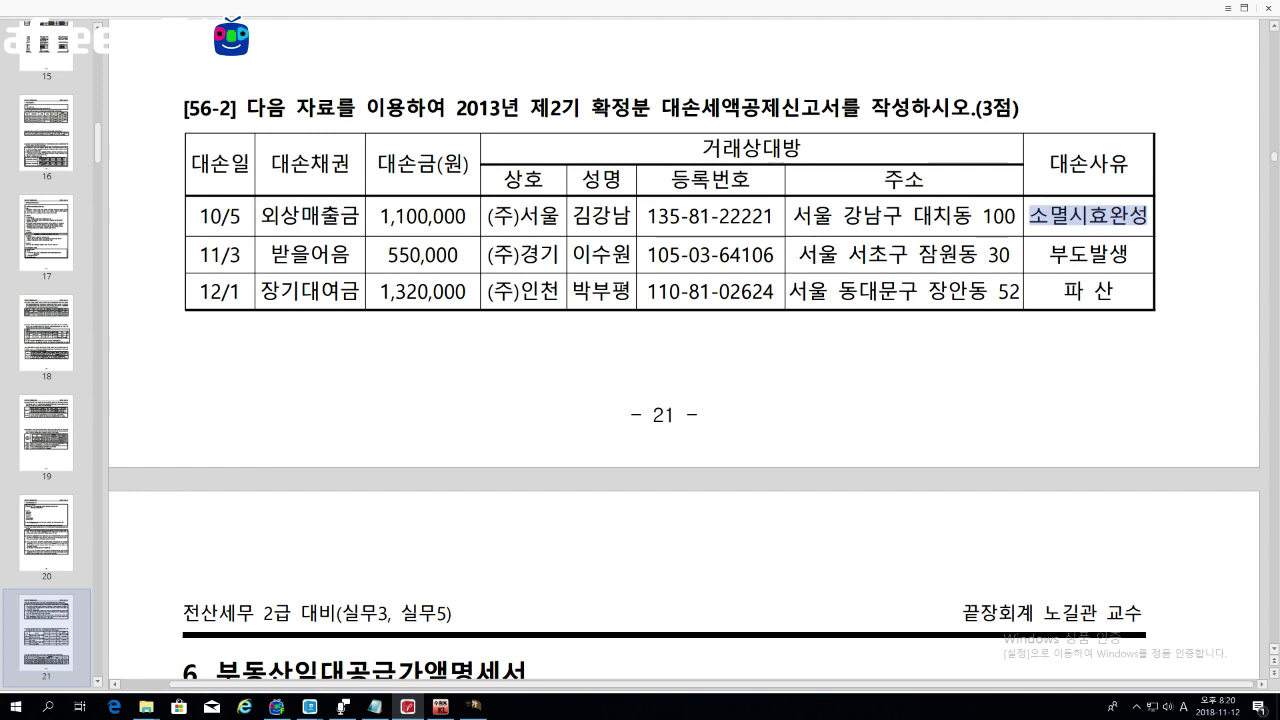
{"action": "left_click_drag", "start_coordinate": [271, 253], "coordinate": [349, 253]}
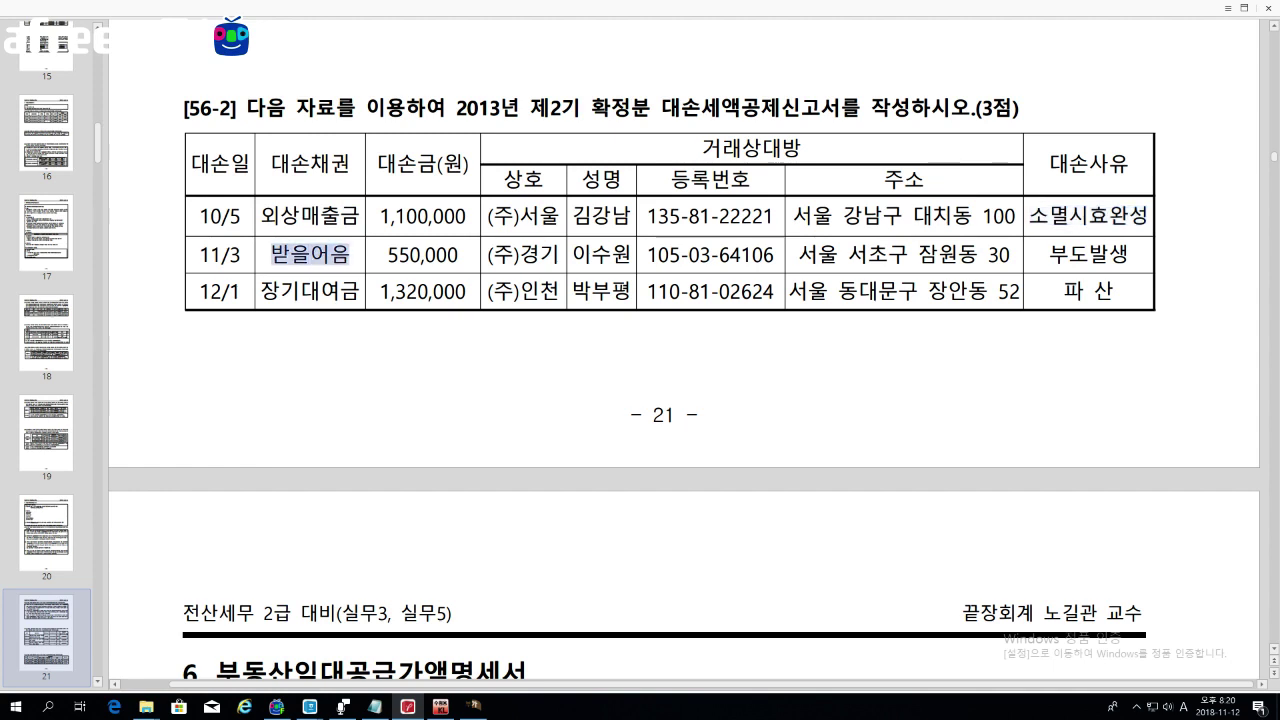
{"action": "left_click_drag", "start_coordinate": [1048, 254], "coordinate": [1128, 254]}
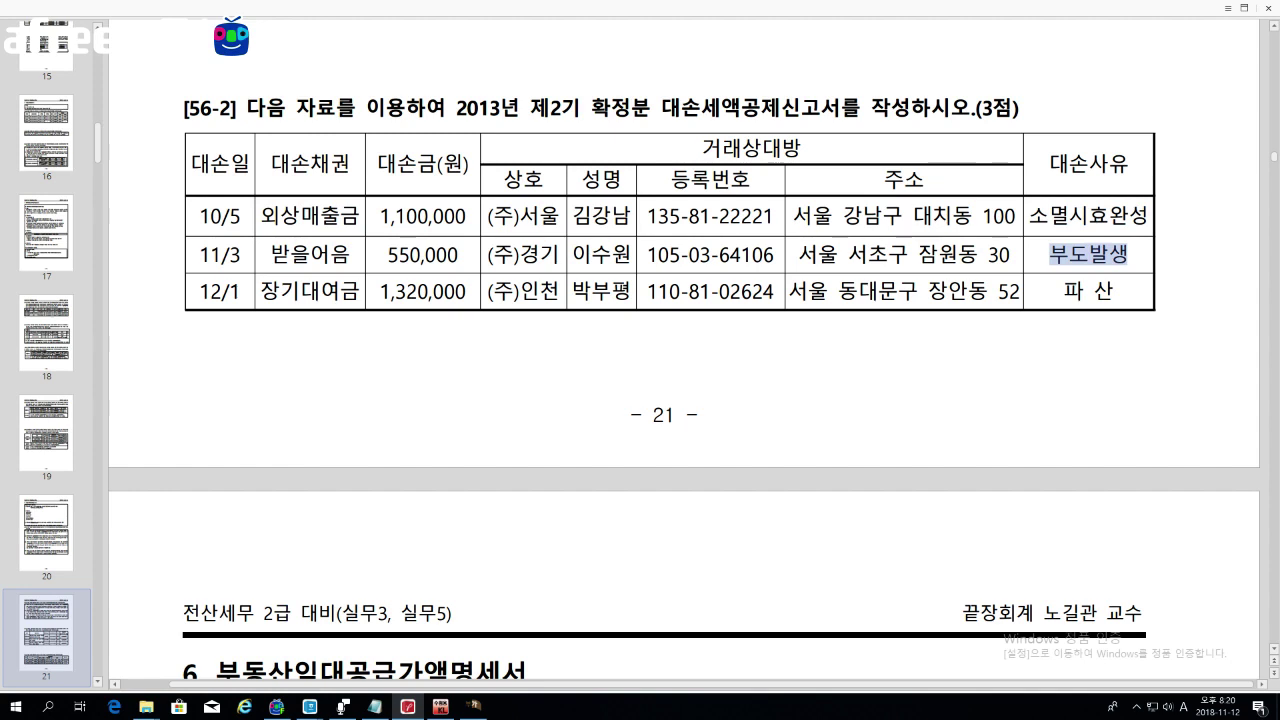
{"action": "left_click_drag", "start_coordinate": [200, 254], "coordinate": [240, 254]}
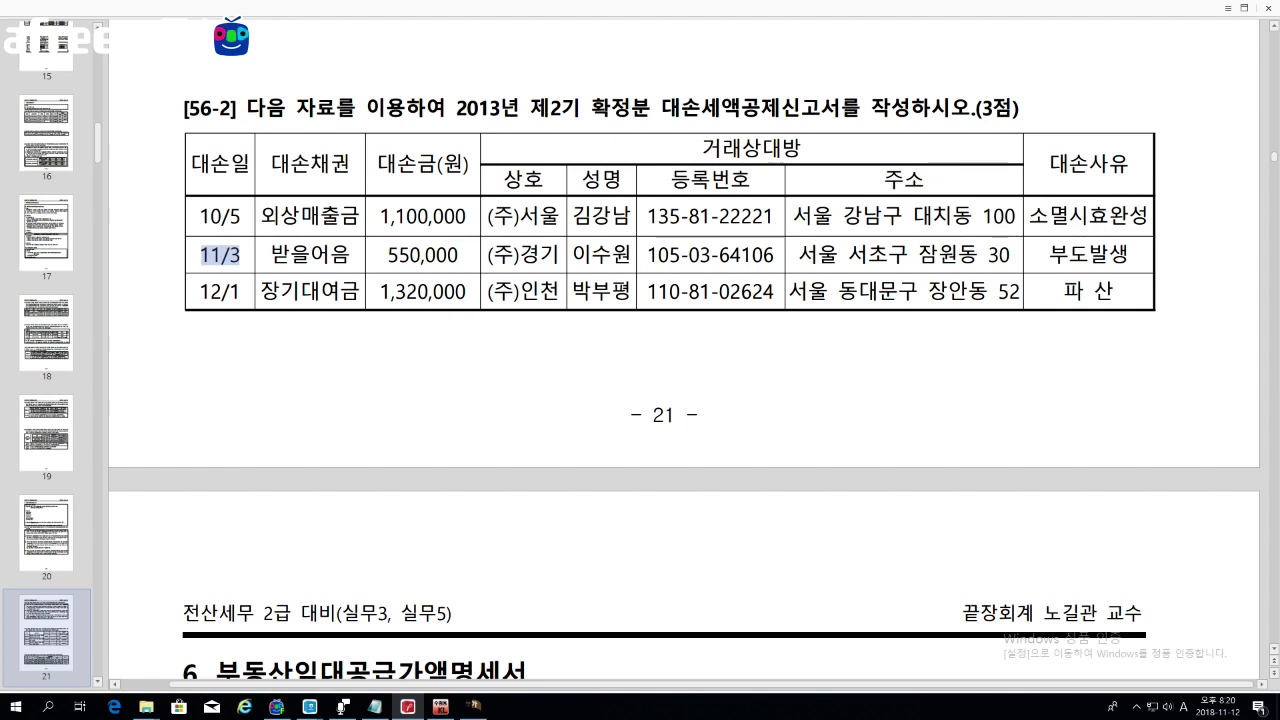
{"action": "left_click_drag", "start_coordinate": [261, 292], "coordinate": [359, 292]}
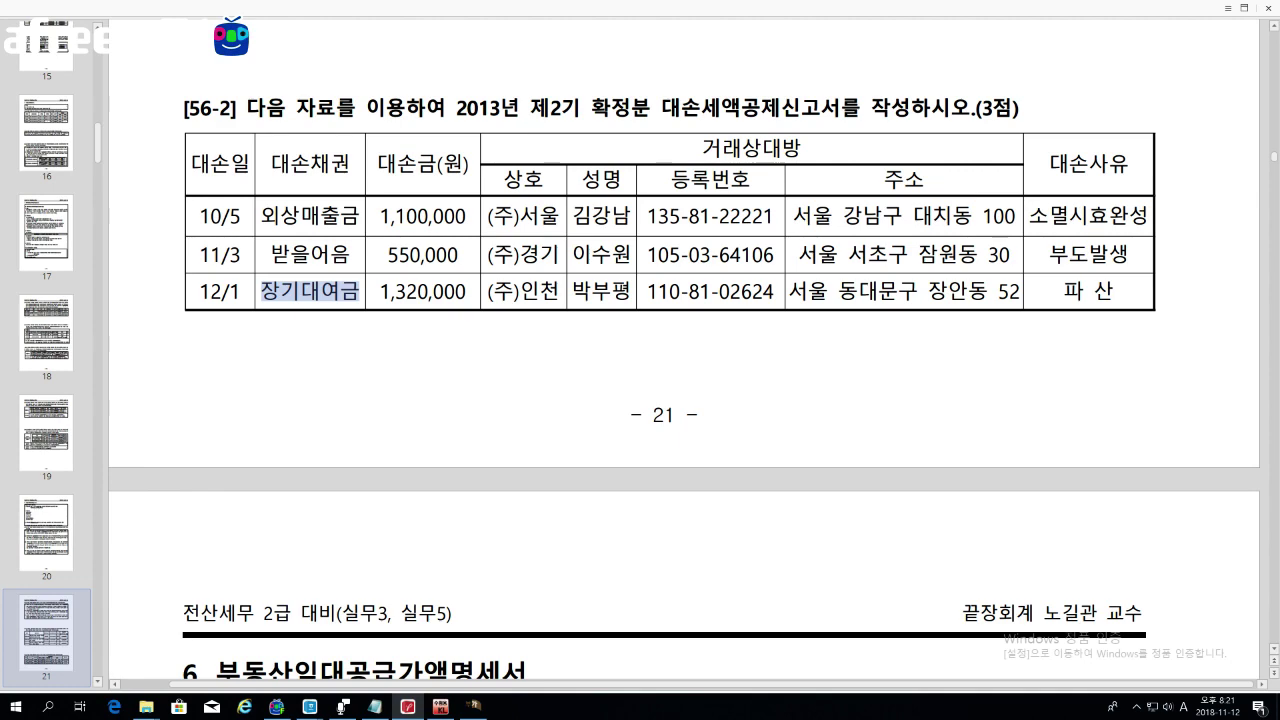
{"action": "scroll", "coordinate": [718, 335], "scroll_direction": "down", "scroll_amount": 6}
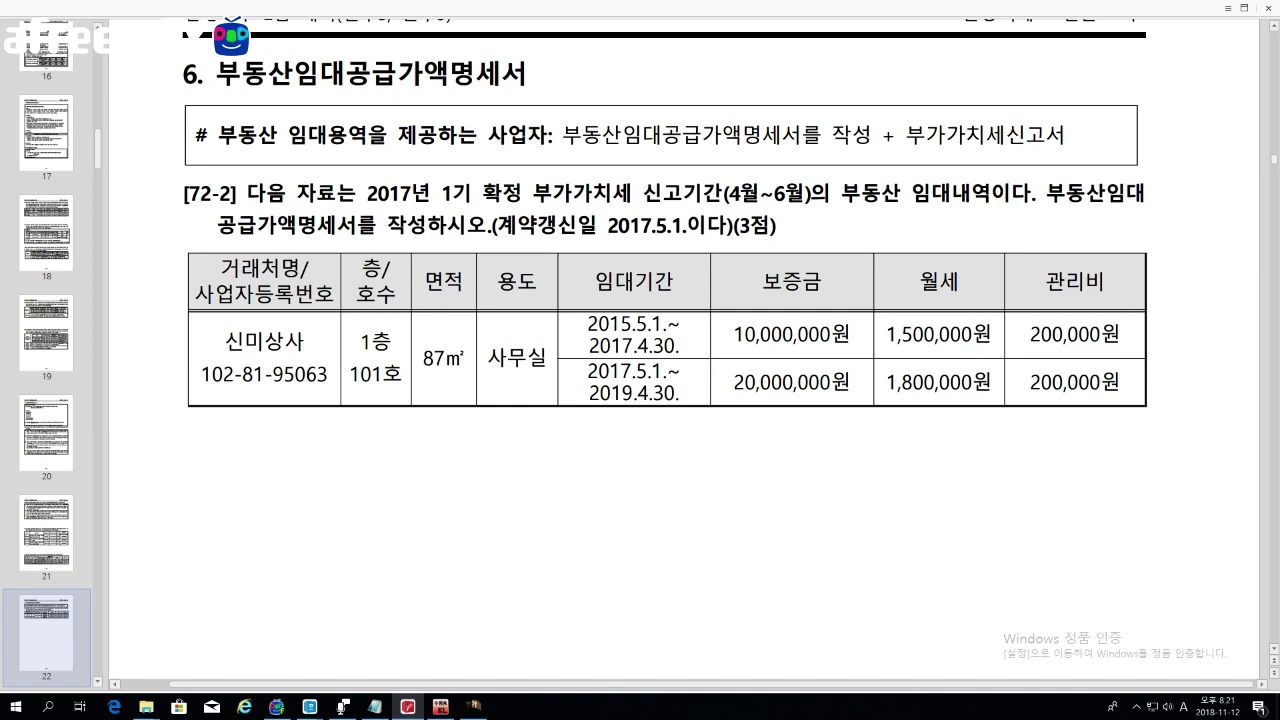
{"action": "left_click_drag", "start_coordinate": [216, 135], "coordinate": [548, 135]}
{"action": "left_click_drag", "start_coordinate": [557, 135], "coordinate": [800, 135]}
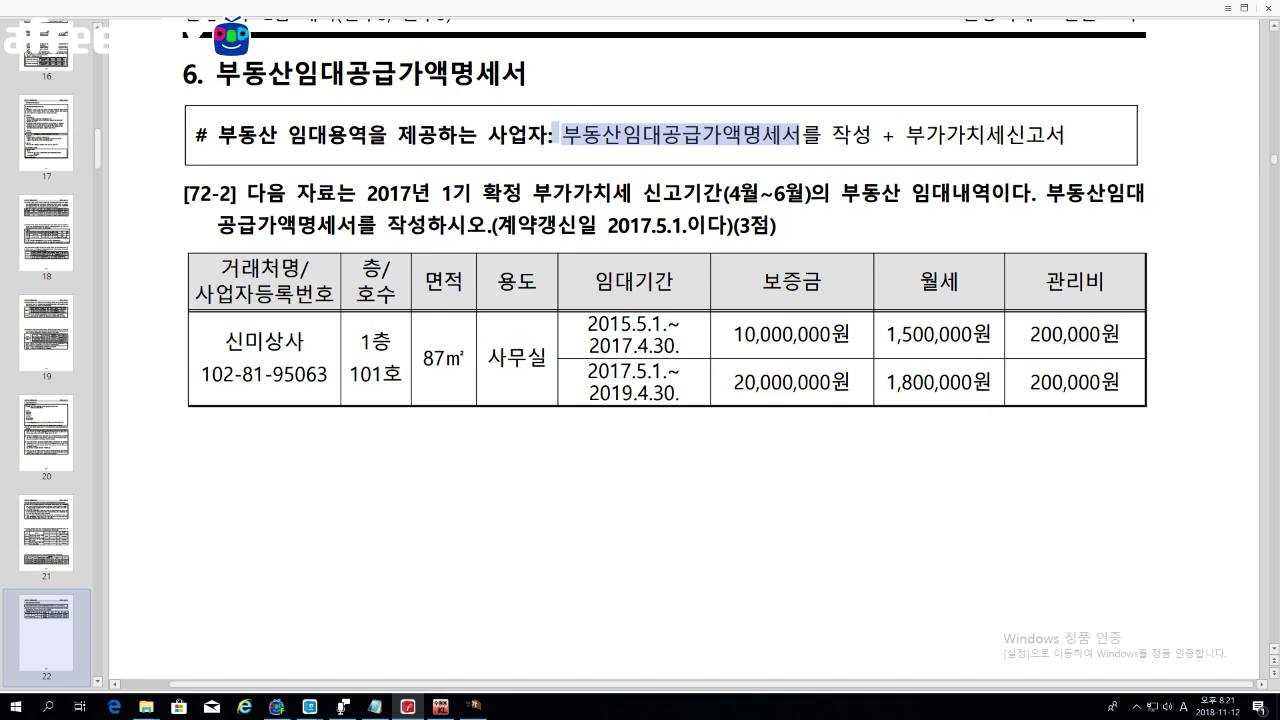
{"action": "left_click_drag", "start_coordinate": [897, 135], "coordinate": [1064, 135]}
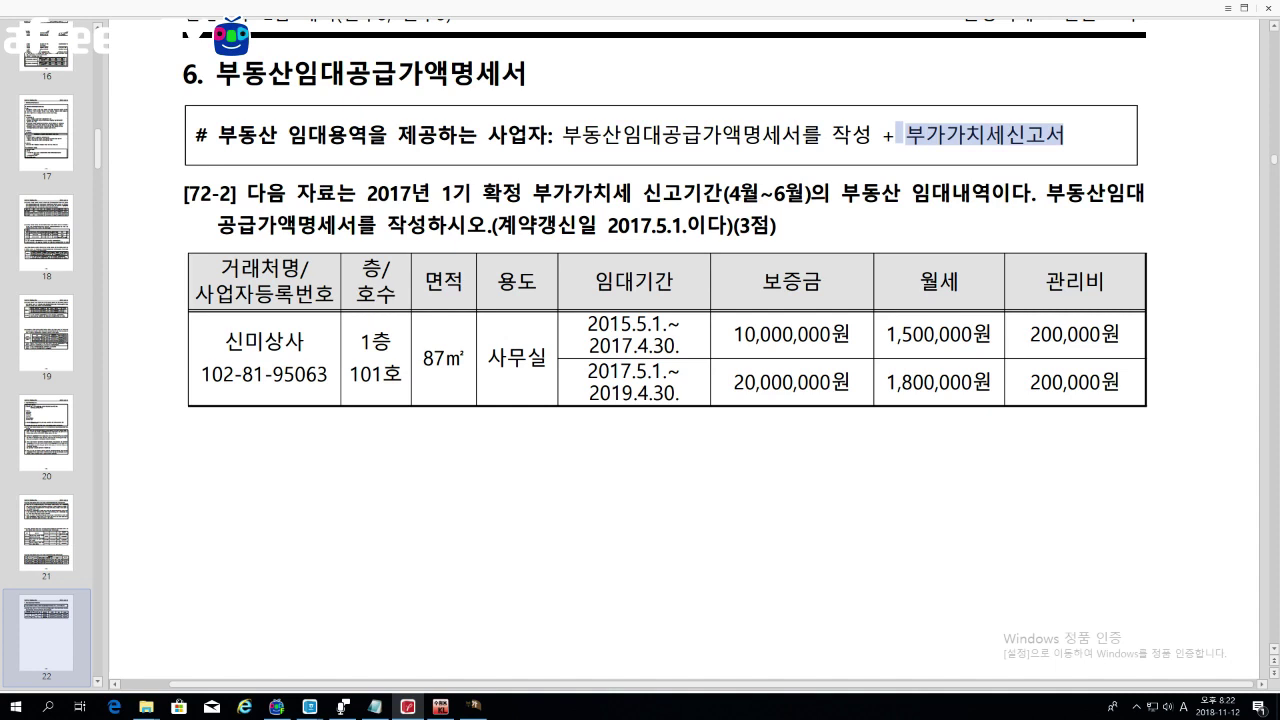
{"action": "left_click", "coordinate": [803, 235]}
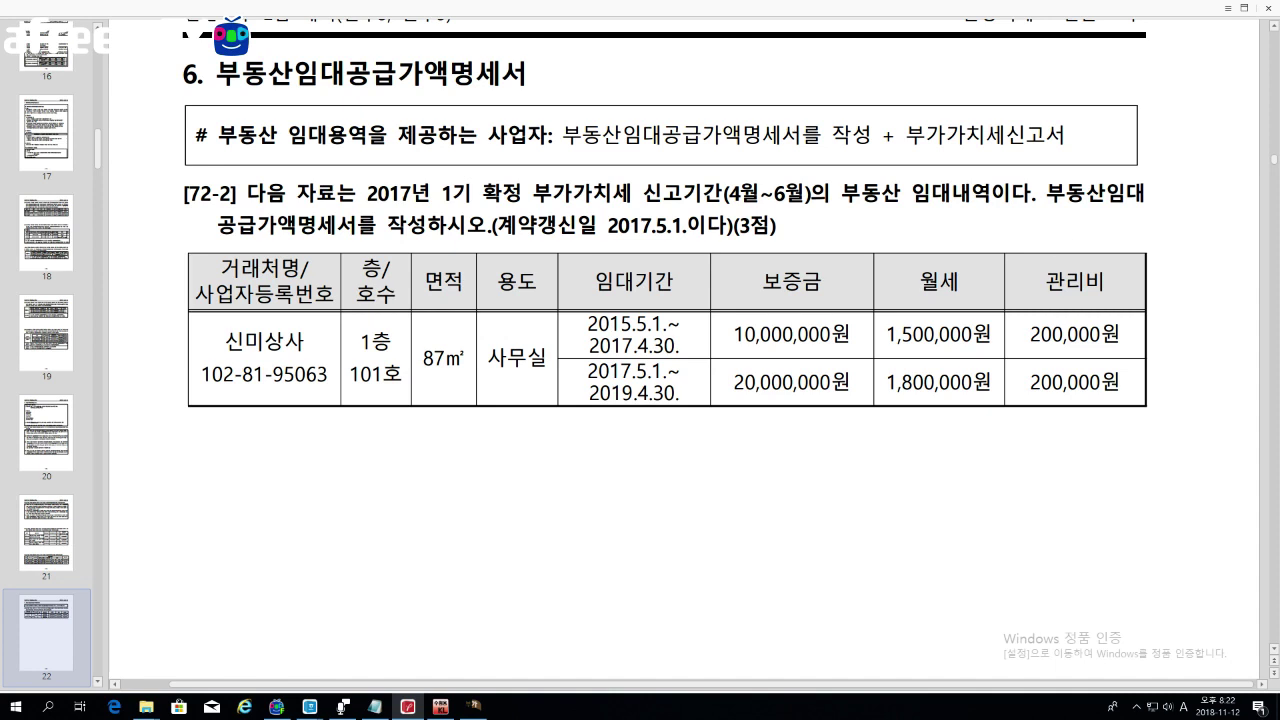
{"action": "left_click_drag", "start_coordinate": [1040, 192], "coordinate": [356, 223]}
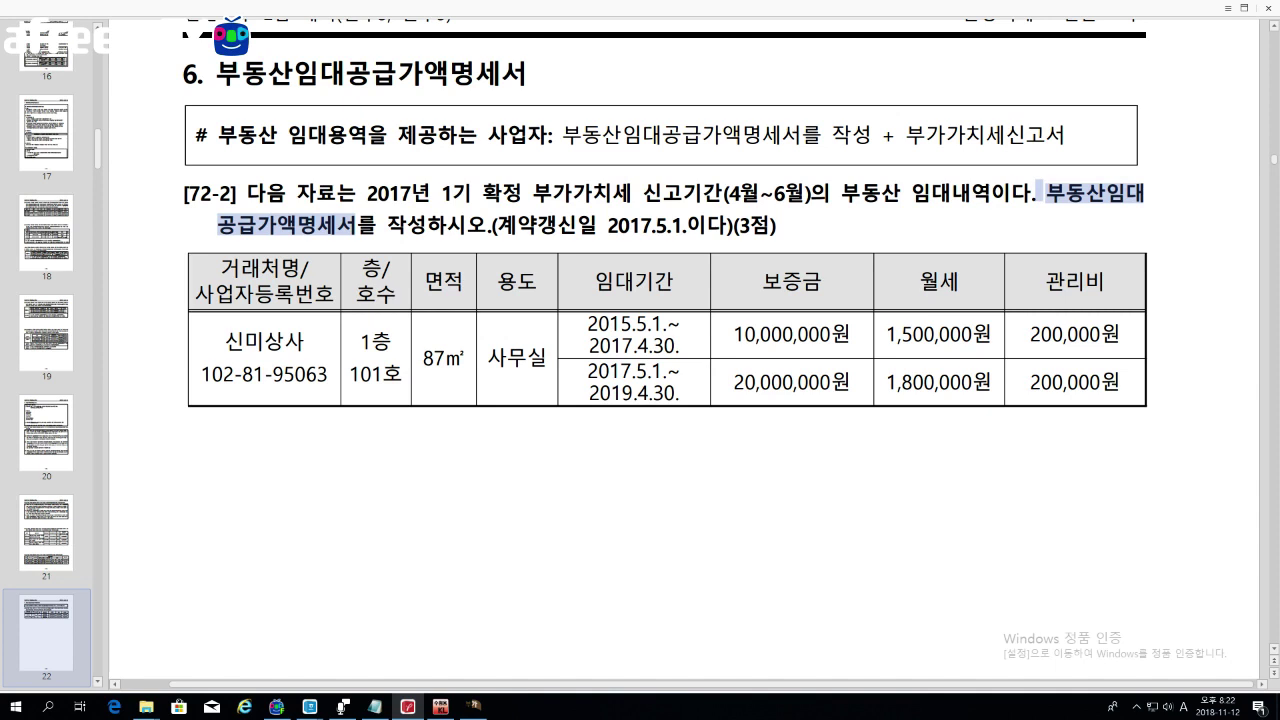
{"action": "key", "text": "Escape"}
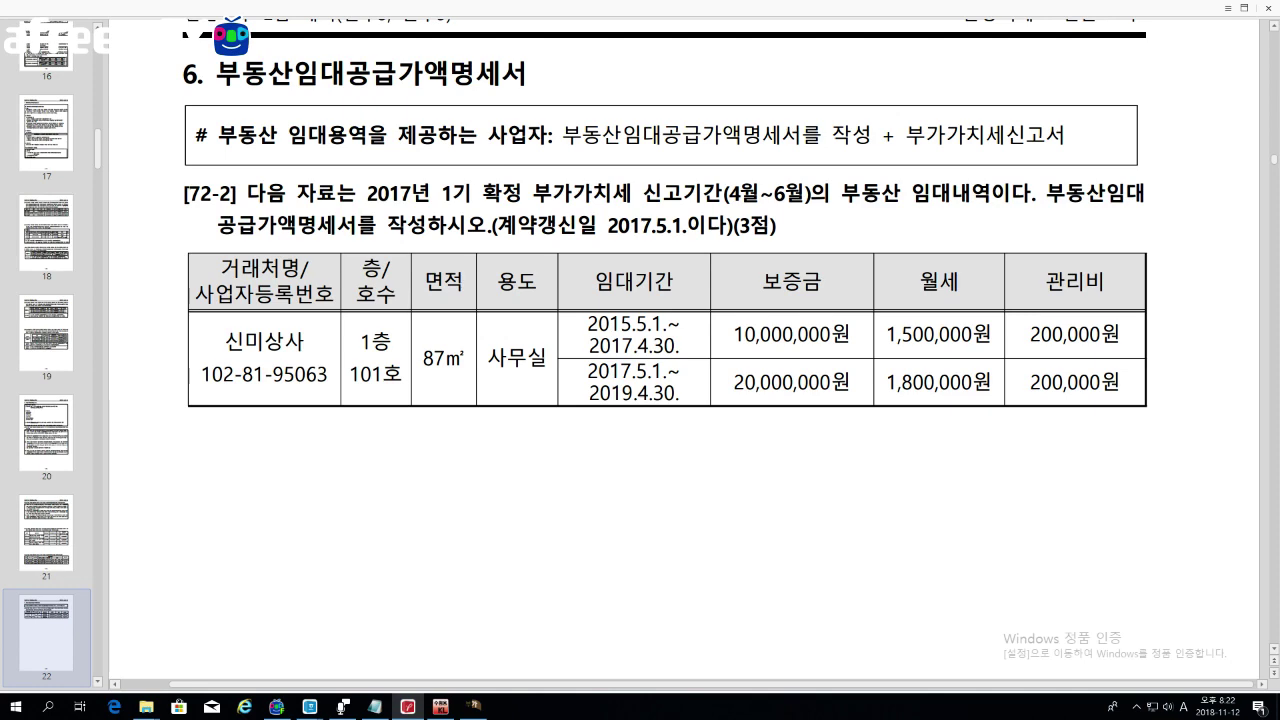
{"action": "scroll", "coordinate": [537, 433], "scroll_direction": "down", "scroll_amount": 2}
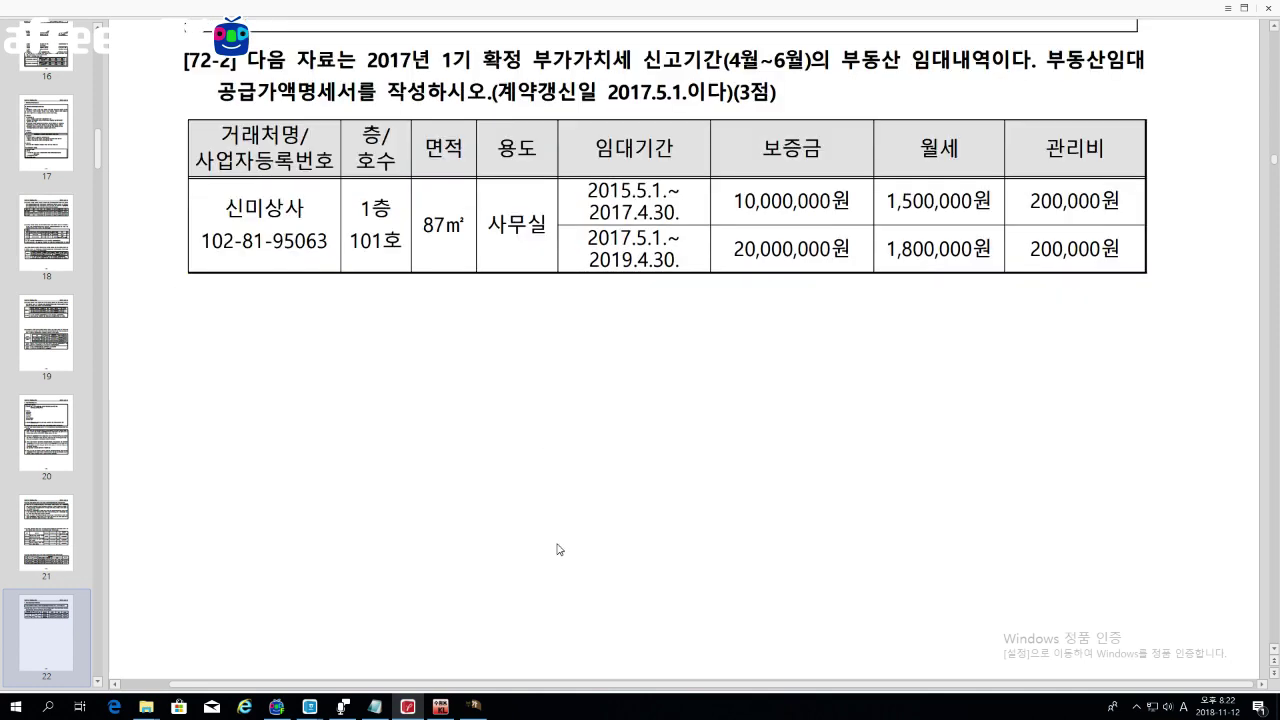
Step: Close the 대손세액공제신고서 statement
{"action": "left_click", "coordinate": [476, 706]}
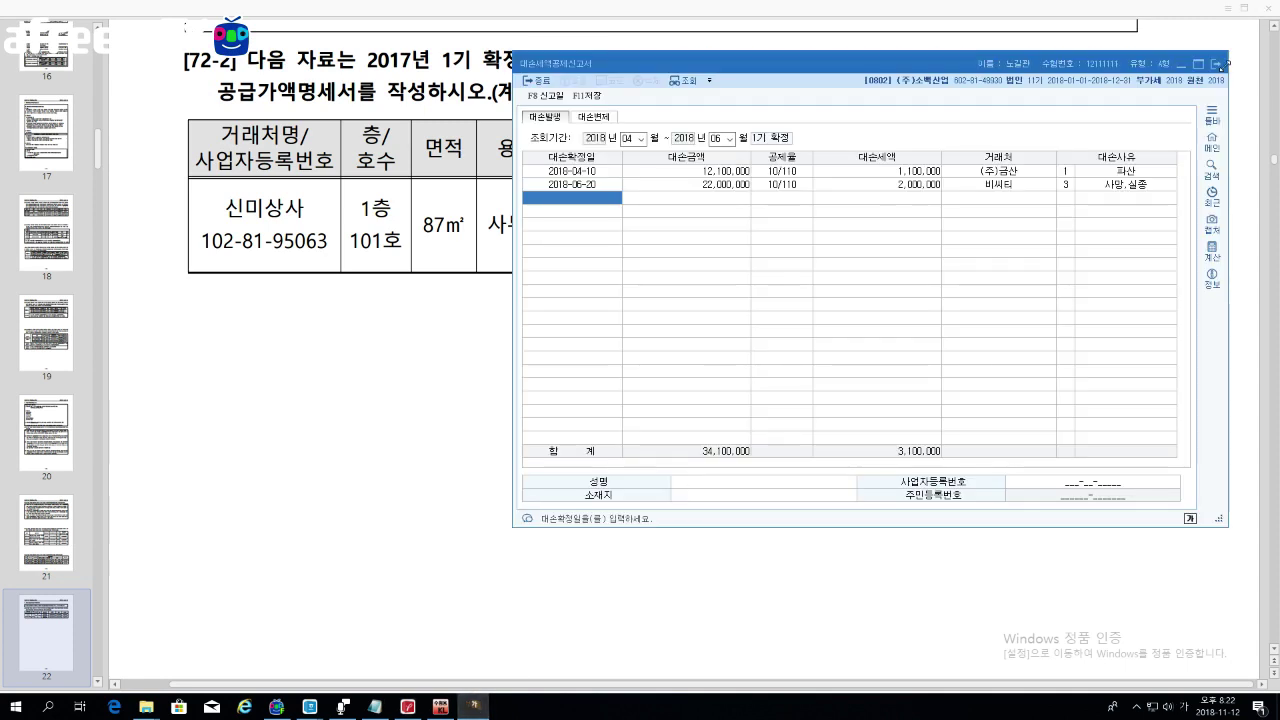
{"action": "left_click", "coordinate": [1218, 64]}
{"action": "left_click", "coordinate": [911, 323]}
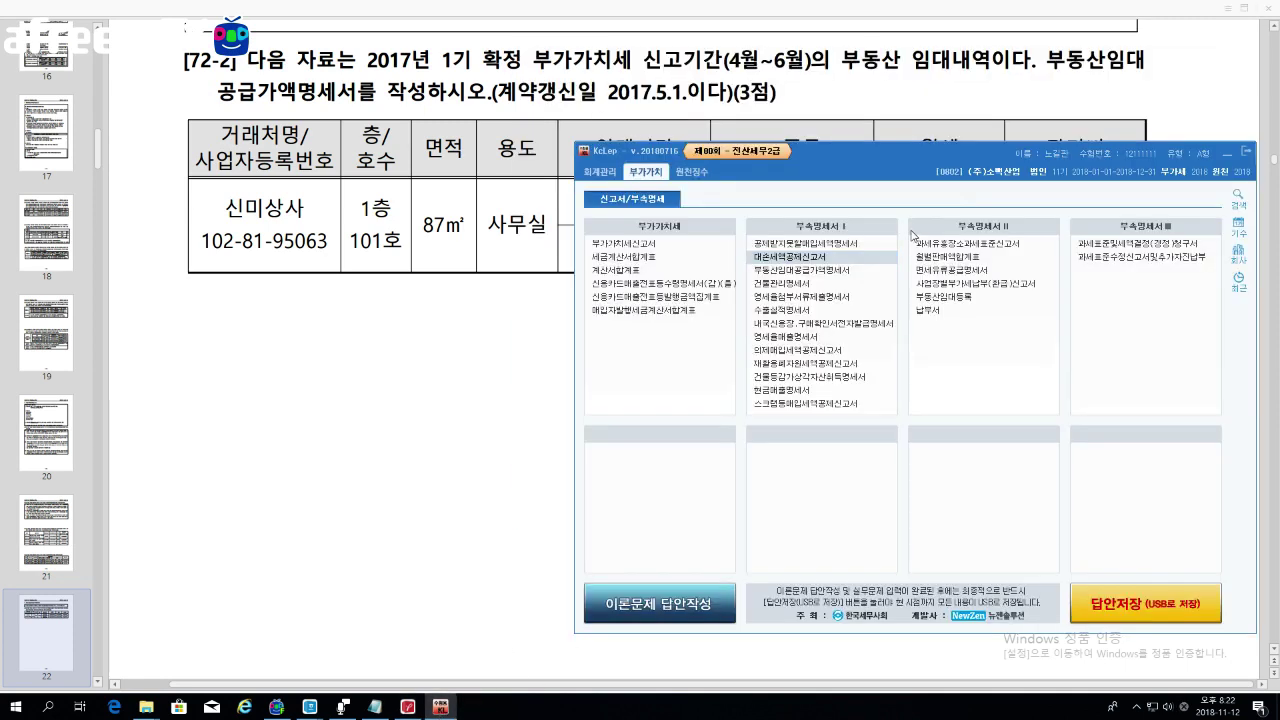
Step: Open 부동산임대공급가액명세서 and position its window beside problem [72-2]
{"action": "left_click", "coordinate": [818, 277]}
{"action": "left_click_drag", "start_coordinate": [669, 139], "coordinate": [1113, 90]}
{"action": "left_click_drag", "start_coordinate": [641, 171], "coordinate": [707, 42]}
{"action": "left_click_drag", "start_coordinate": [488, 224], "coordinate": [506, 226]}
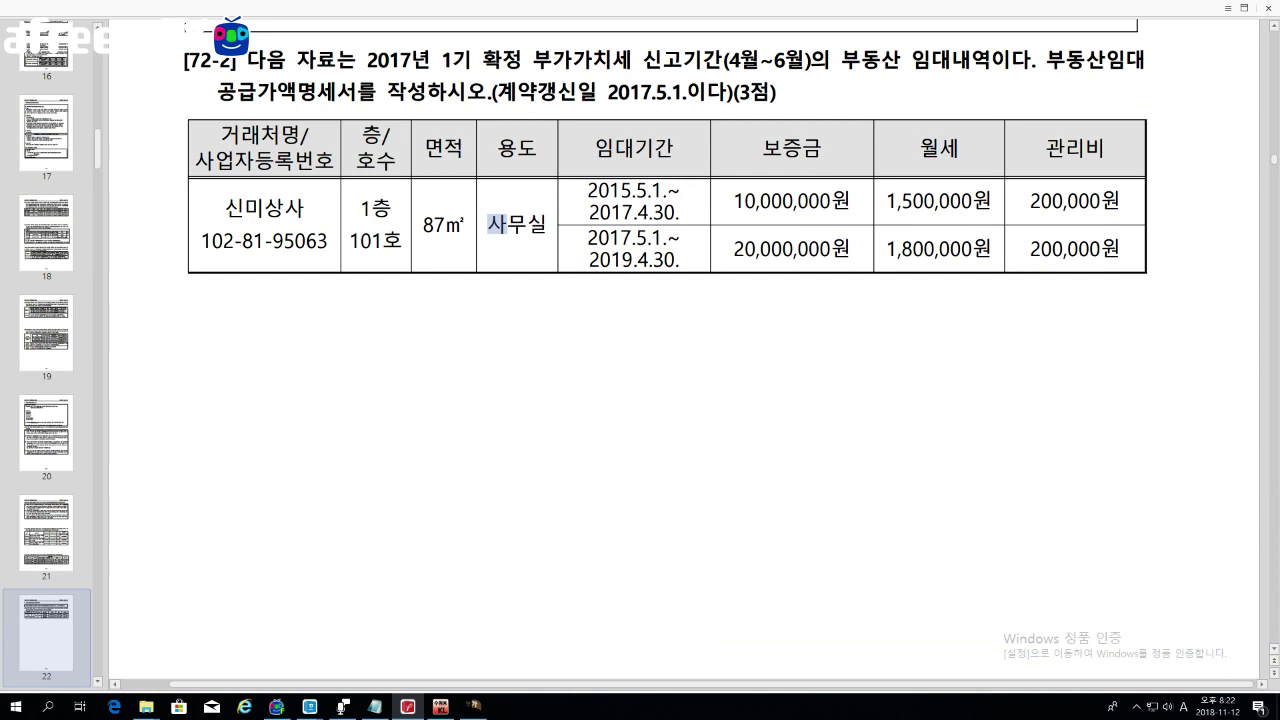
{"action": "left_click", "coordinate": [473, 708]}
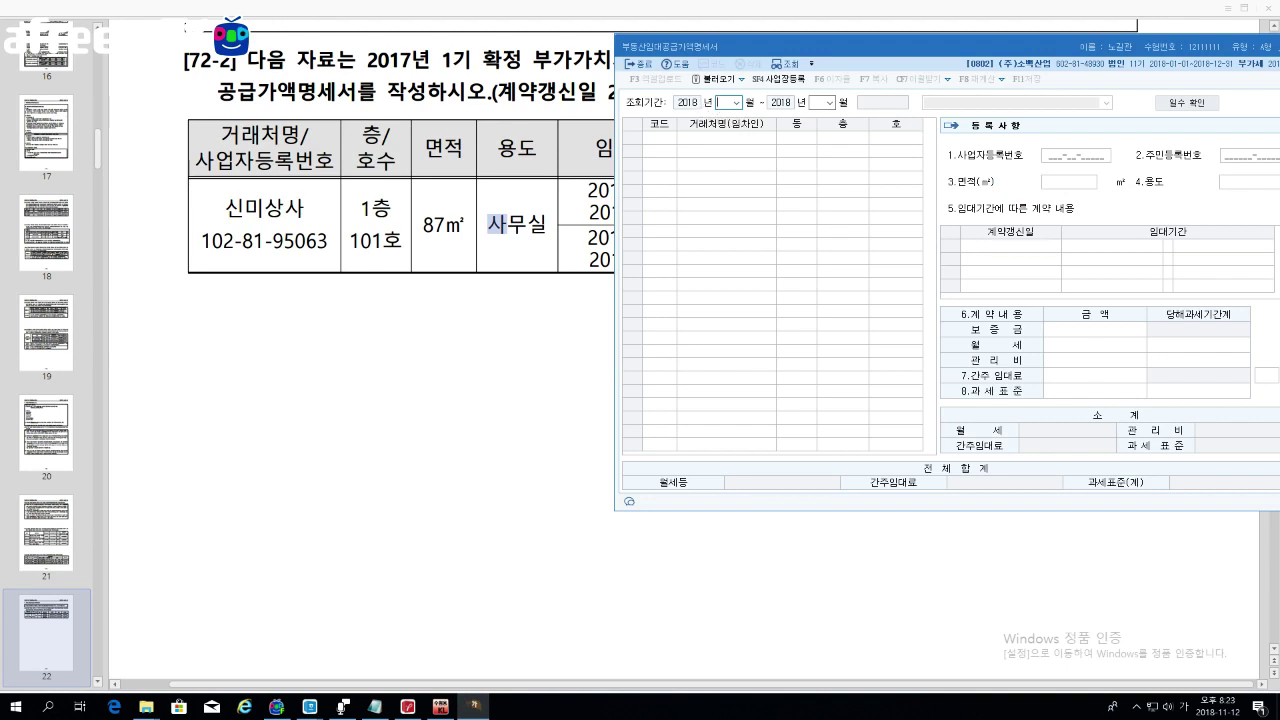
Step: Set the lookup period to April–June and choose (주)금산 as the row 1 tenant
{"action": "left_click", "coordinate": [736, 102]}
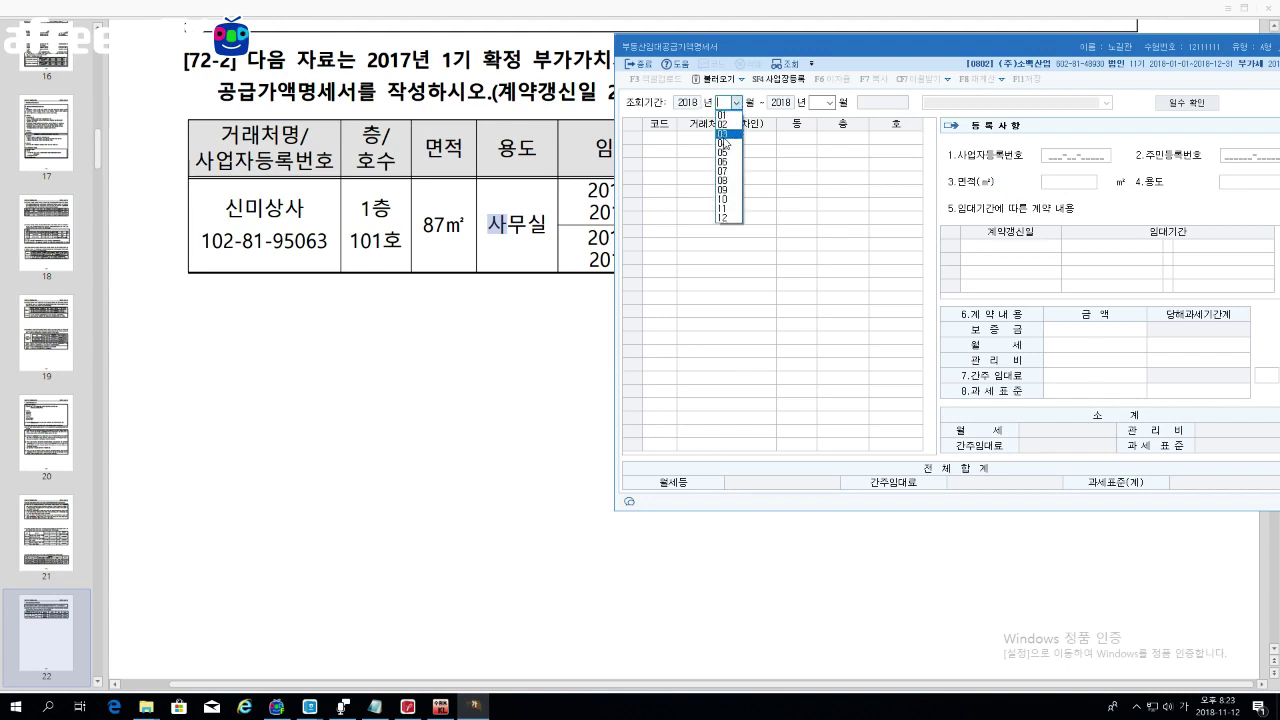
{"action": "left_click", "coordinate": [727, 143]}
{"action": "left_click", "coordinate": [829, 102]}
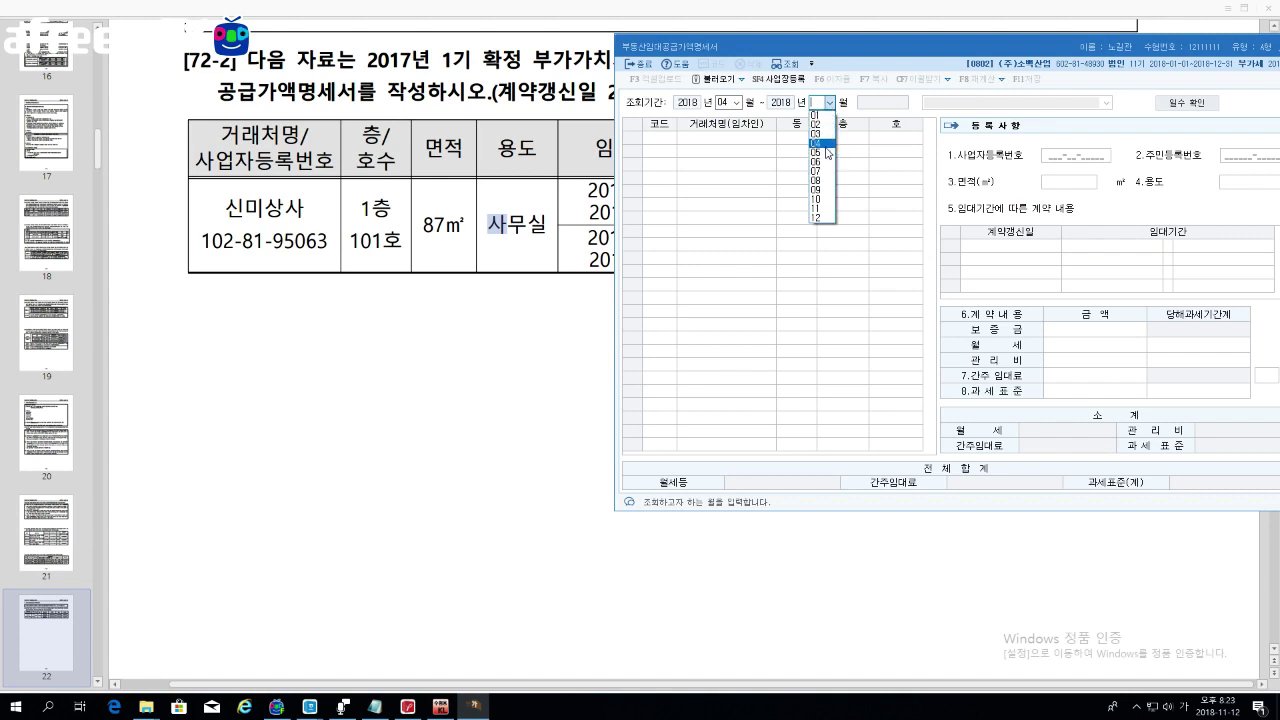
{"action": "left_click", "coordinate": [820, 163]}
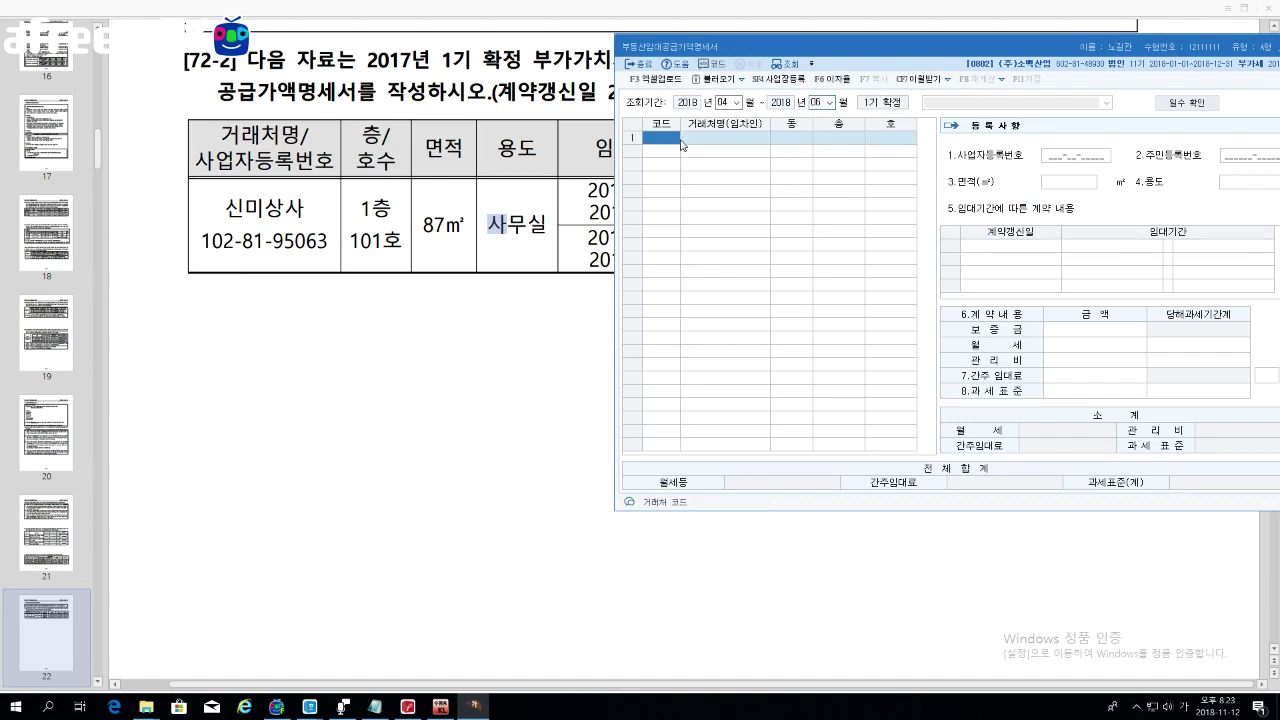
{"action": "key", "text": "F2"}
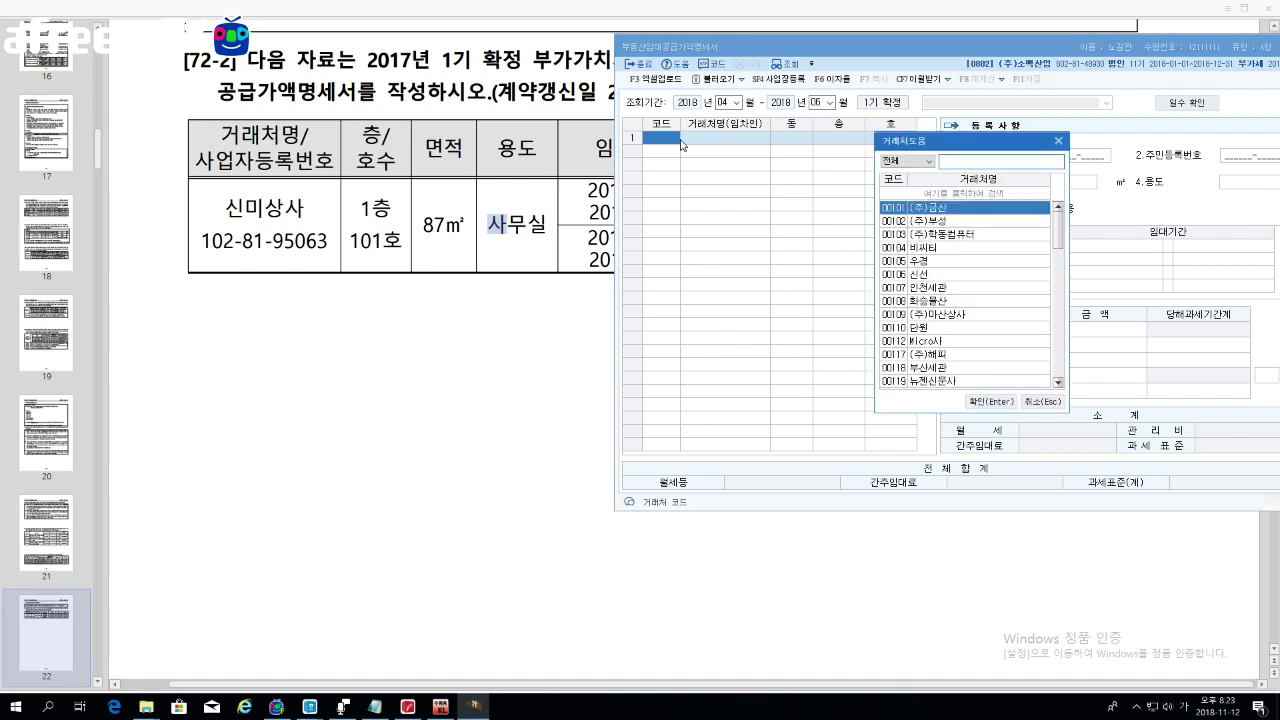
{"action": "key", "text": "Return"}
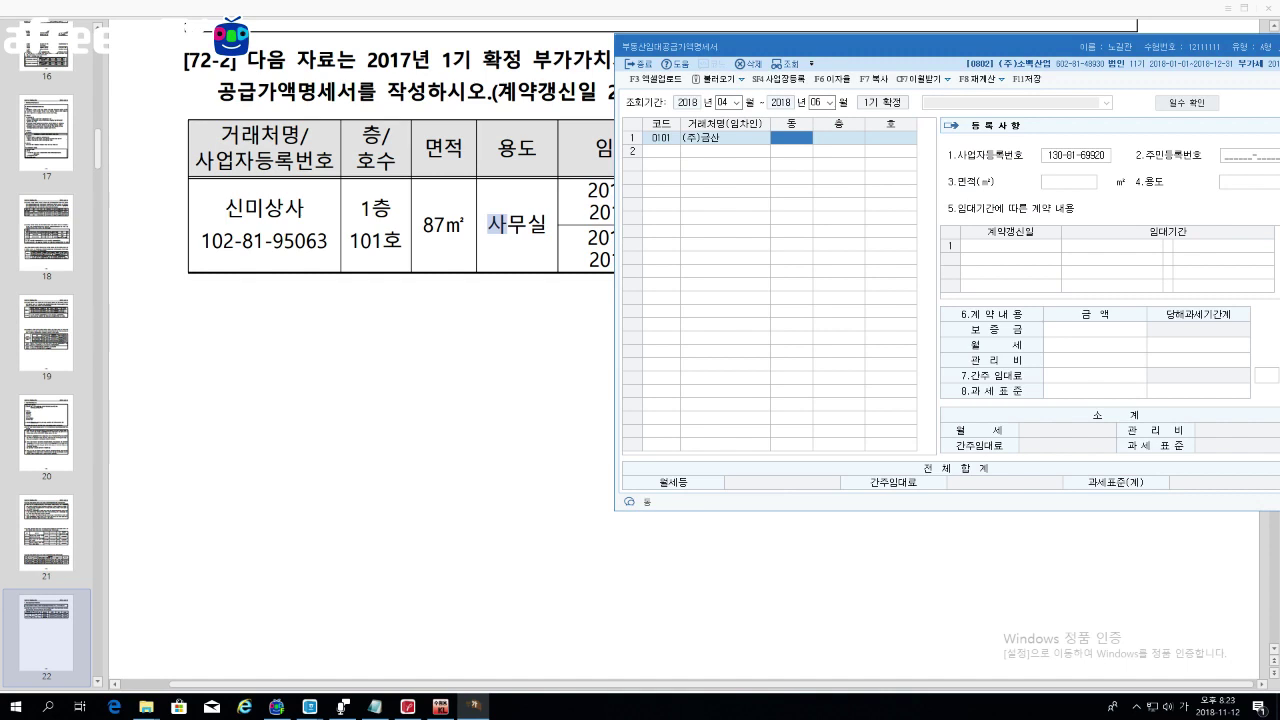
Step: Enter the tenant's location as floor 1, unit 101
{"action": "type", "text": "1"}
{"action": "key", "text": "BackSpace"}
{"action": "left_click", "coordinate": [839, 137]}
{"action": "type", "text": "1"}
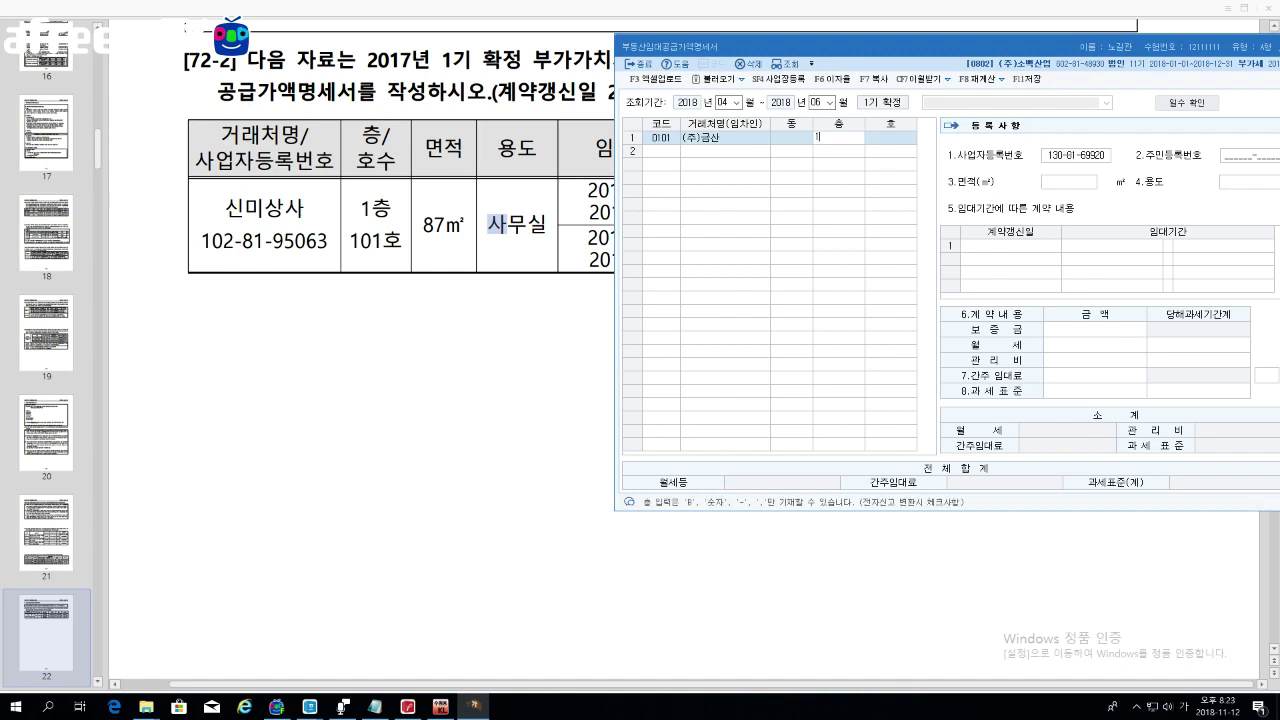
{"action": "key", "text": "Return"}
{"action": "type", "text": "101"}
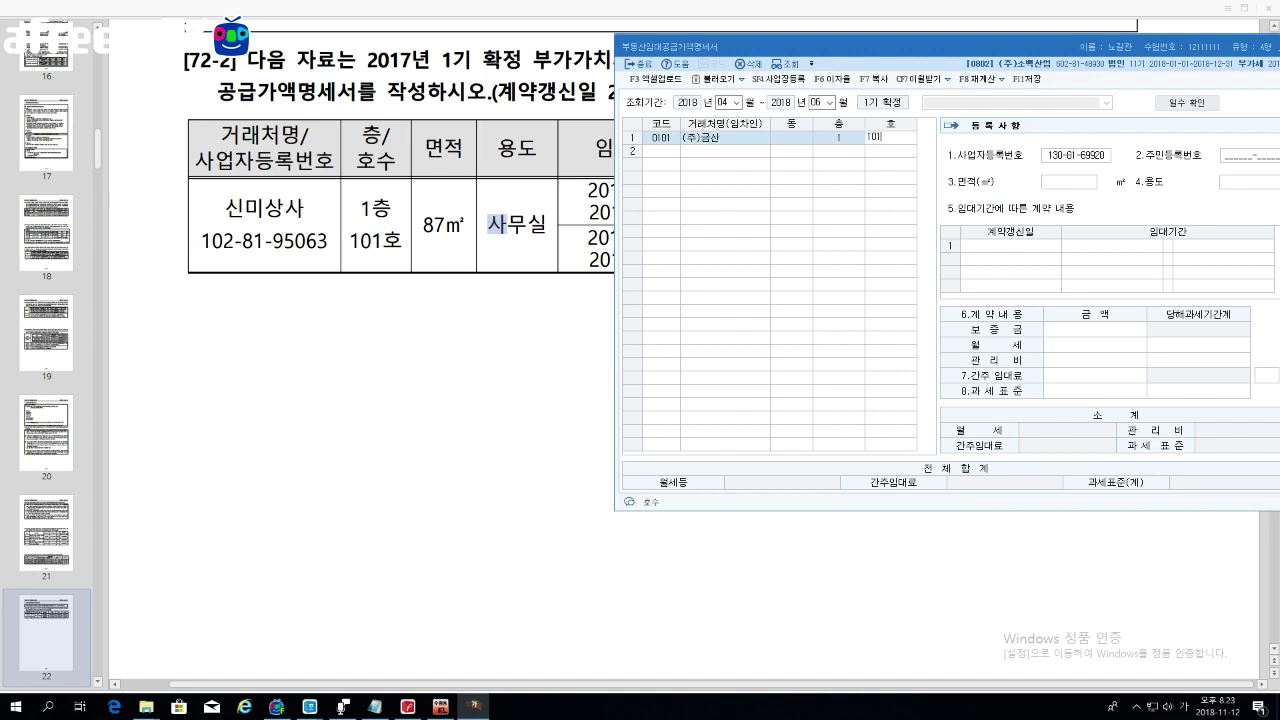
{"action": "key", "text": "Return"}
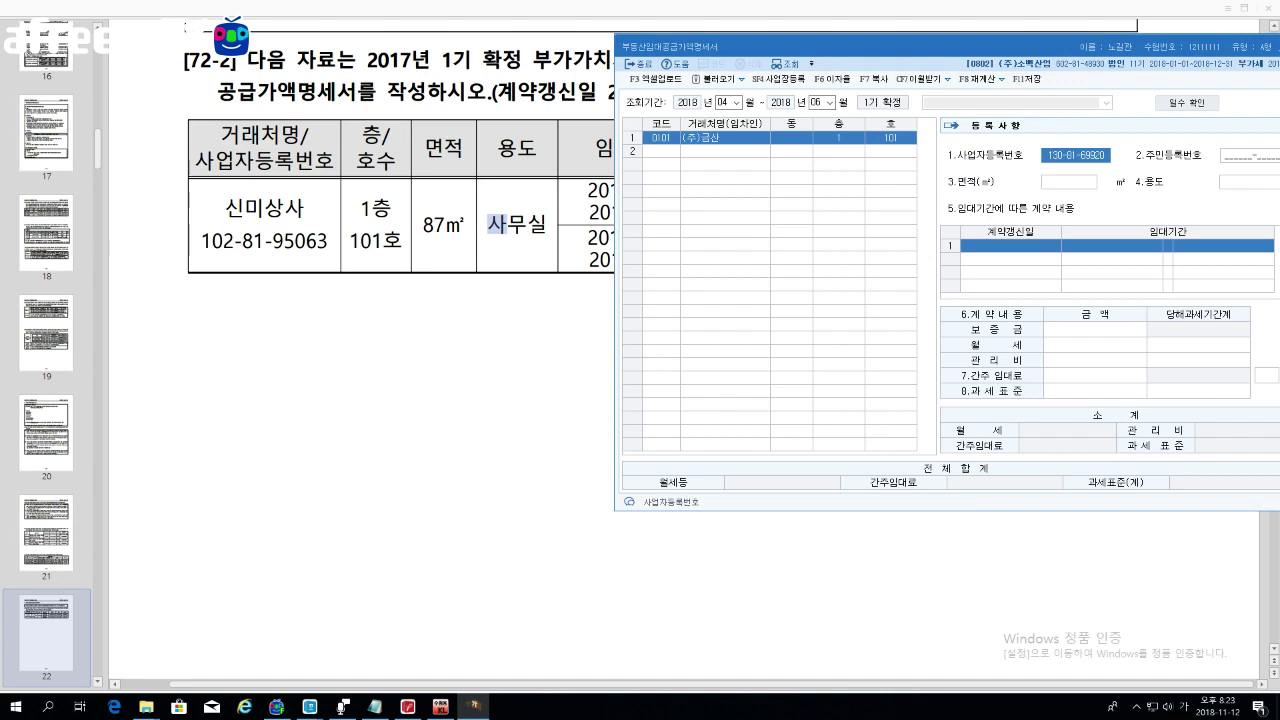
Step: Enter an area of 87㎡ with use 사무실
{"action": "left_click_drag", "start_coordinate": [816, 54], "coordinate": [652, 48]}
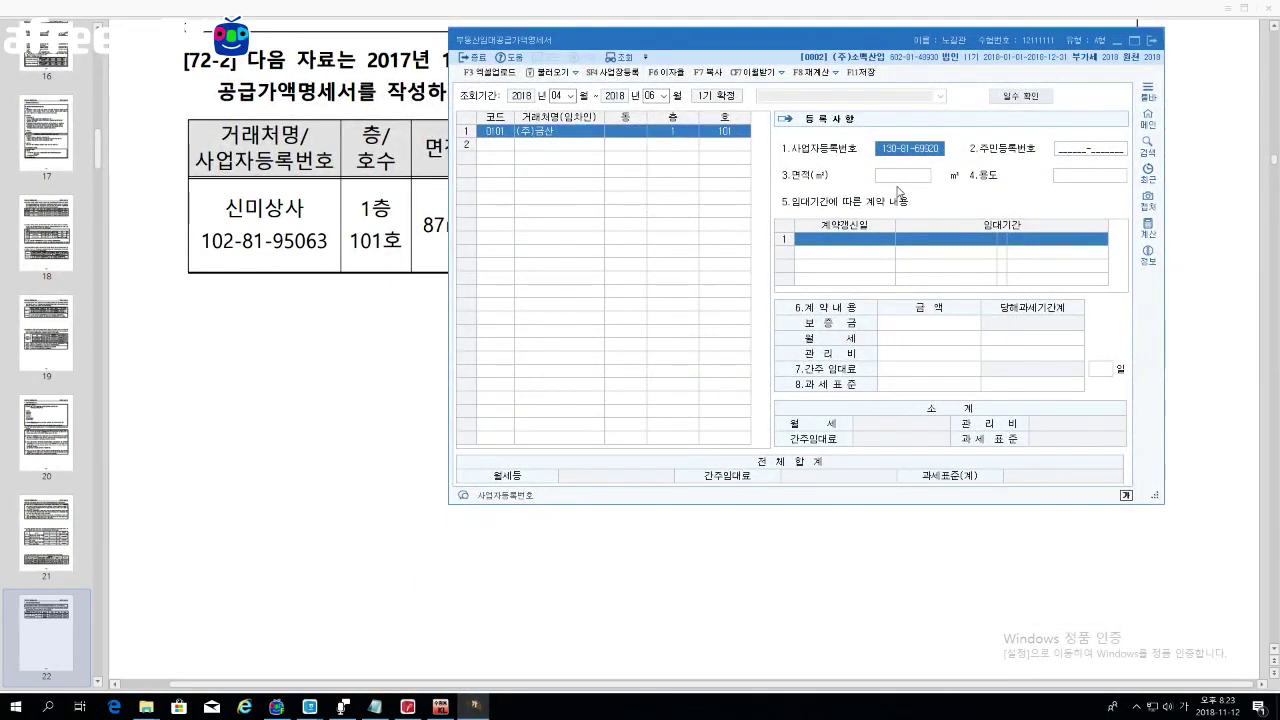
{"action": "left_click", "coordinate": [899, 177]}
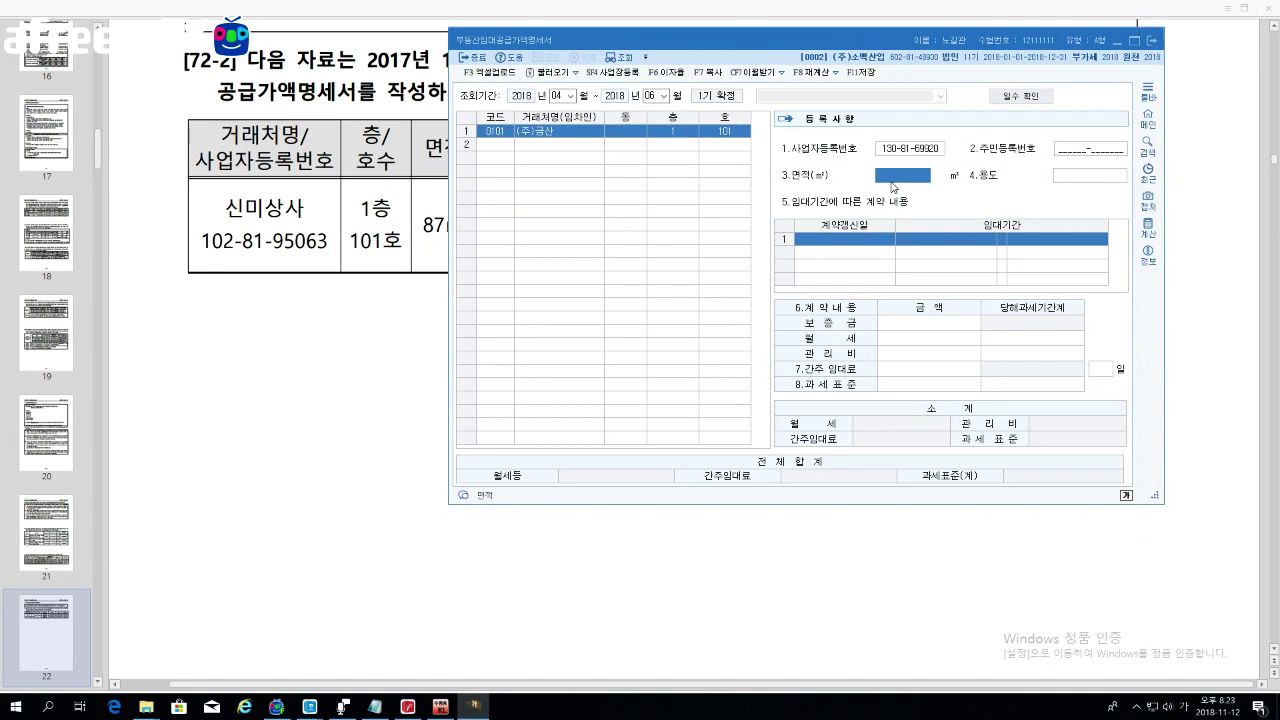
{"action": "type", "text": "87"}
{"action": "key", "text": "Return"}
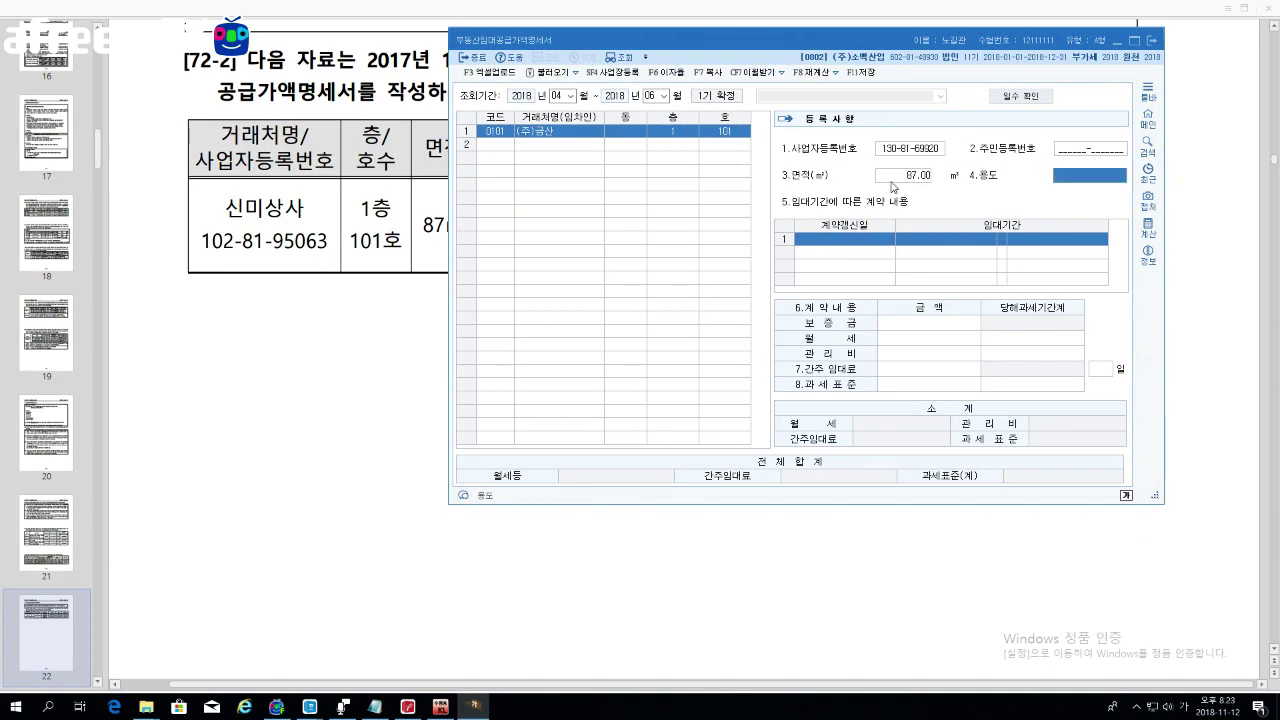
{"action": "type", "text": "사무"}
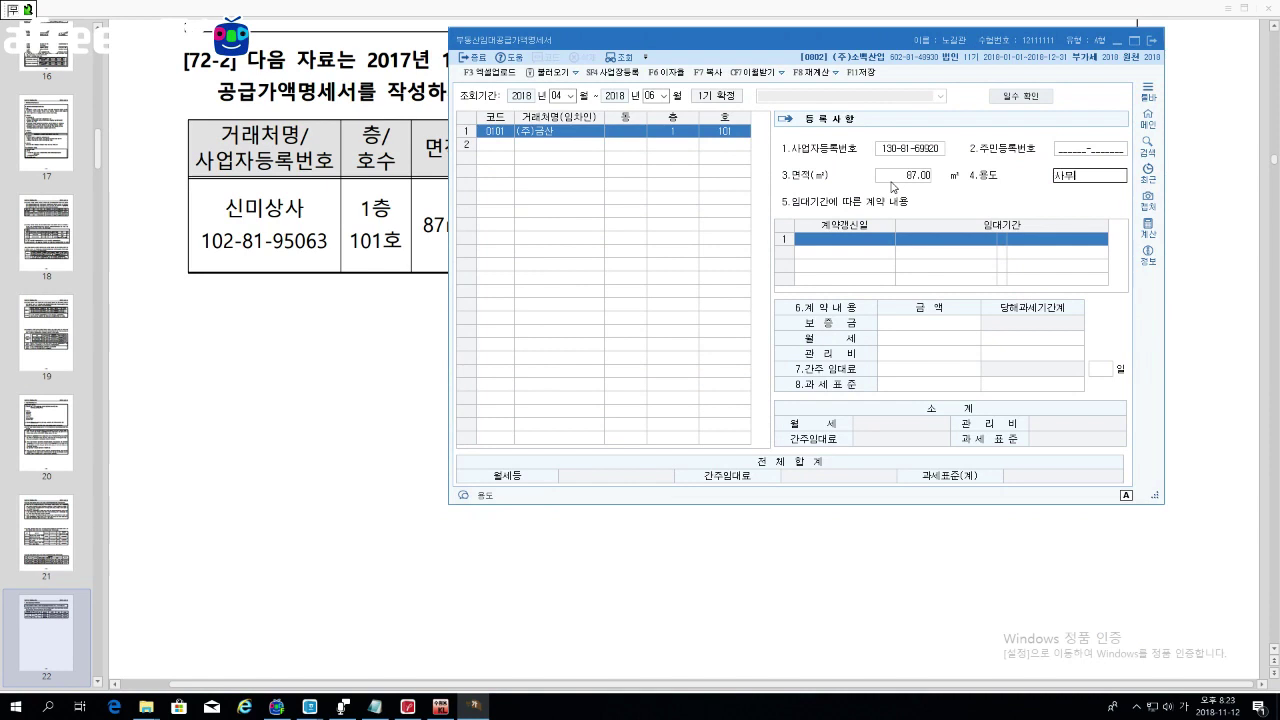
{"action": "type", "text": "실"}
{"action": "key", "text": "Return"}
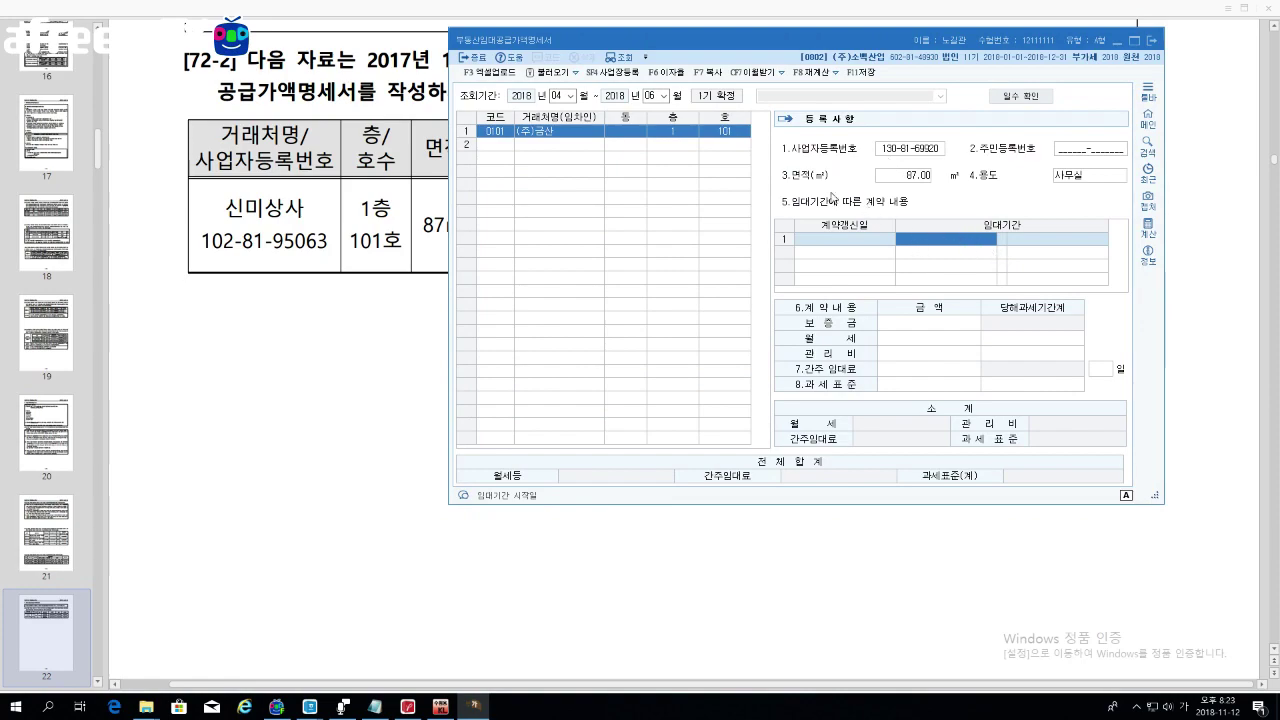
Step: Set the lease period from 2015-05-01 to 2017-04-30
{"action": "left_click_drag", "start_coordinate": [788, 38], "coordinate": [786, 101]}
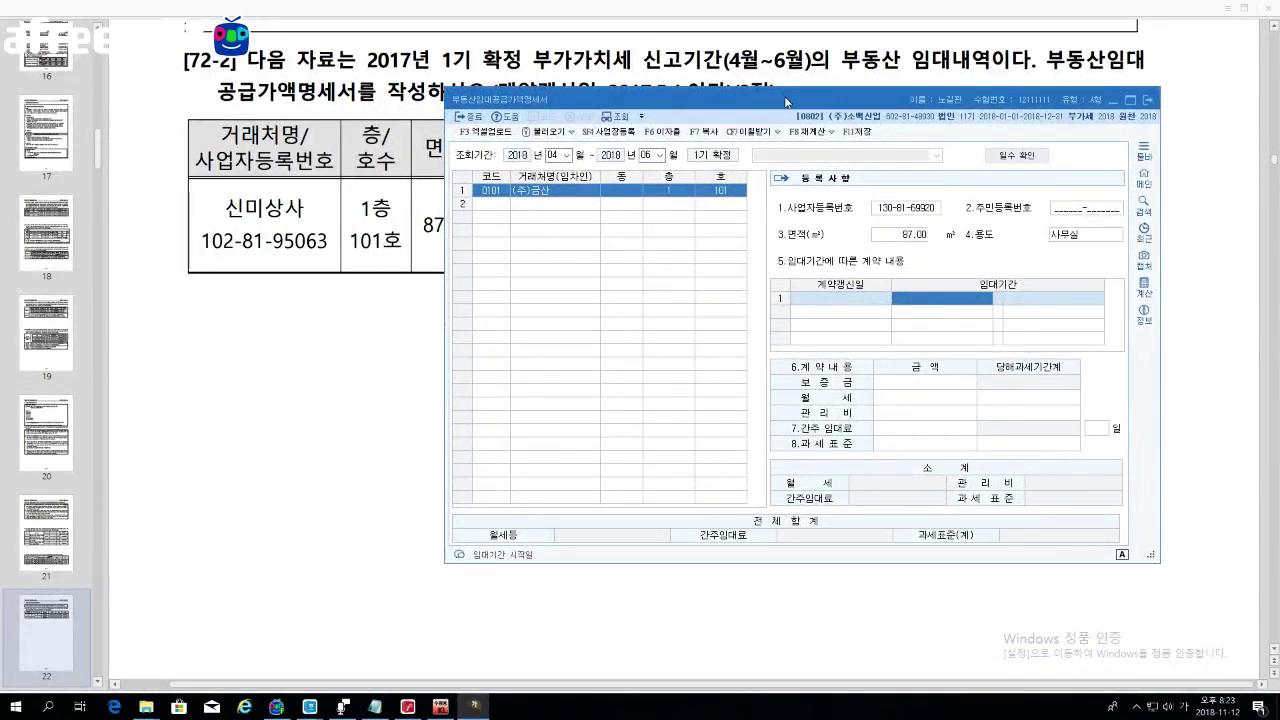
{"action": "type", "text": "2015-"}
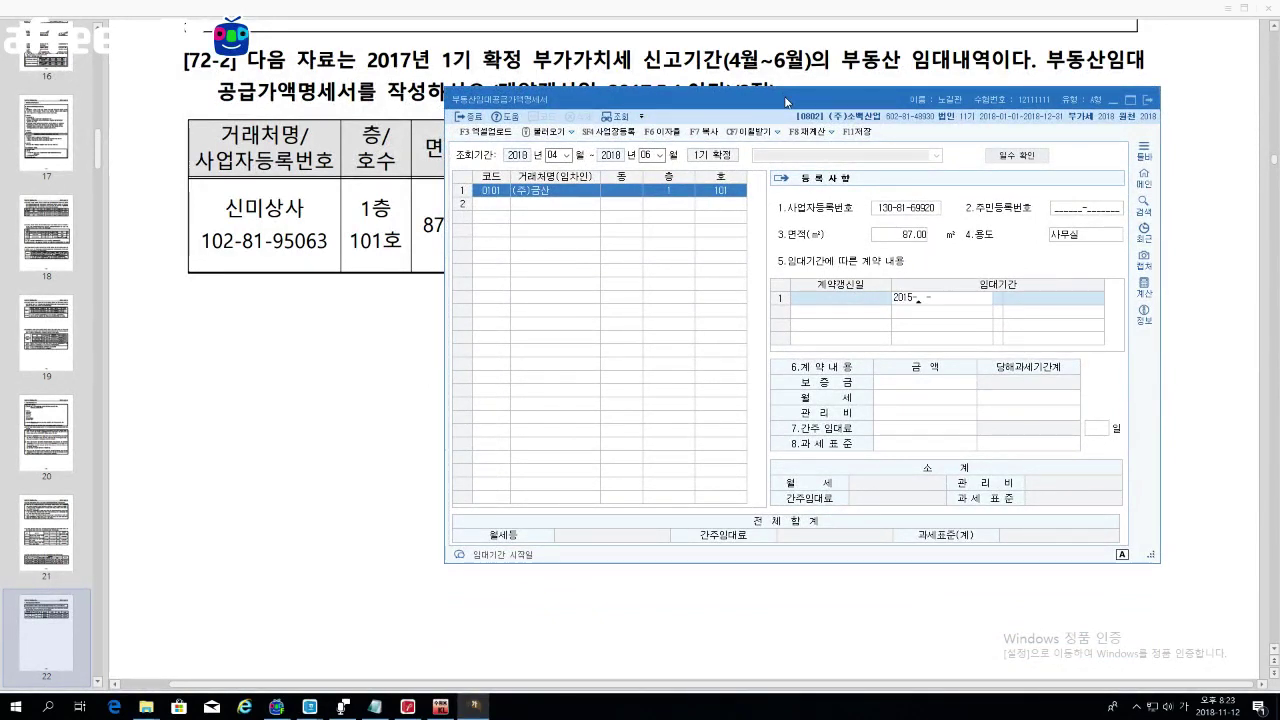
{"action": "type", "text": "05-01"}
{"action": "key", "text": "Return"}
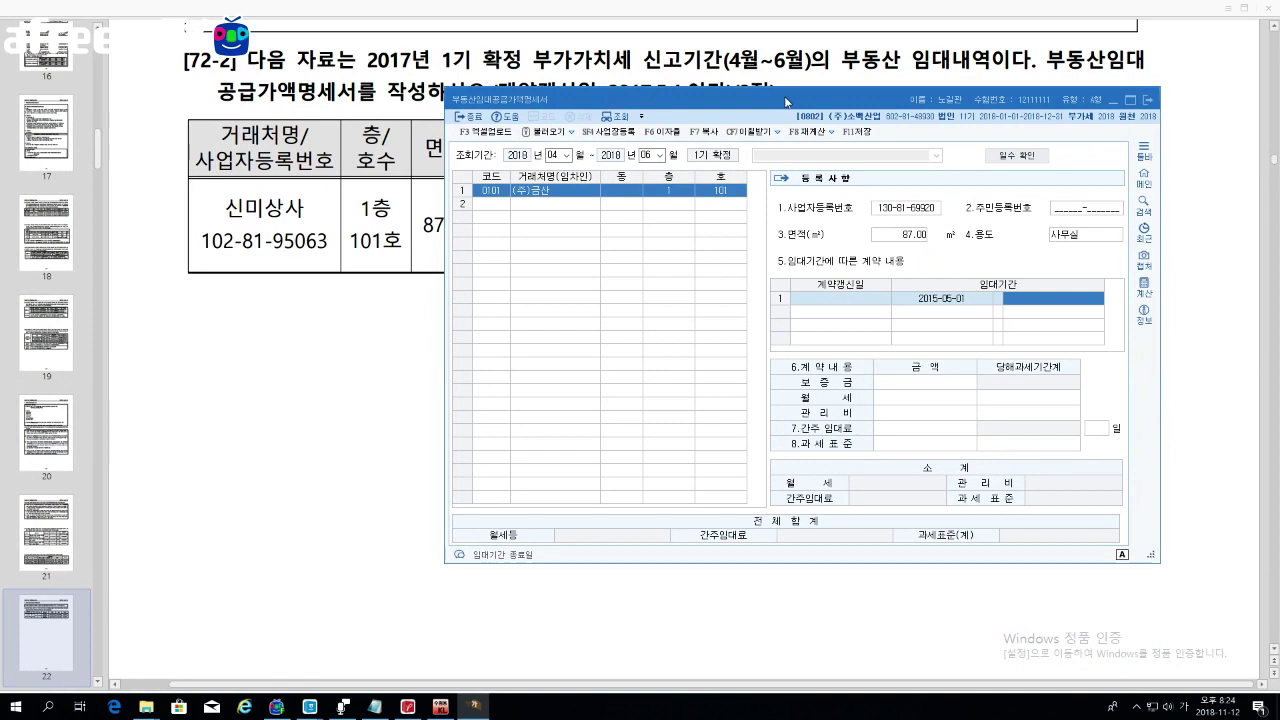
{"action": "type", "text": "2017-"}
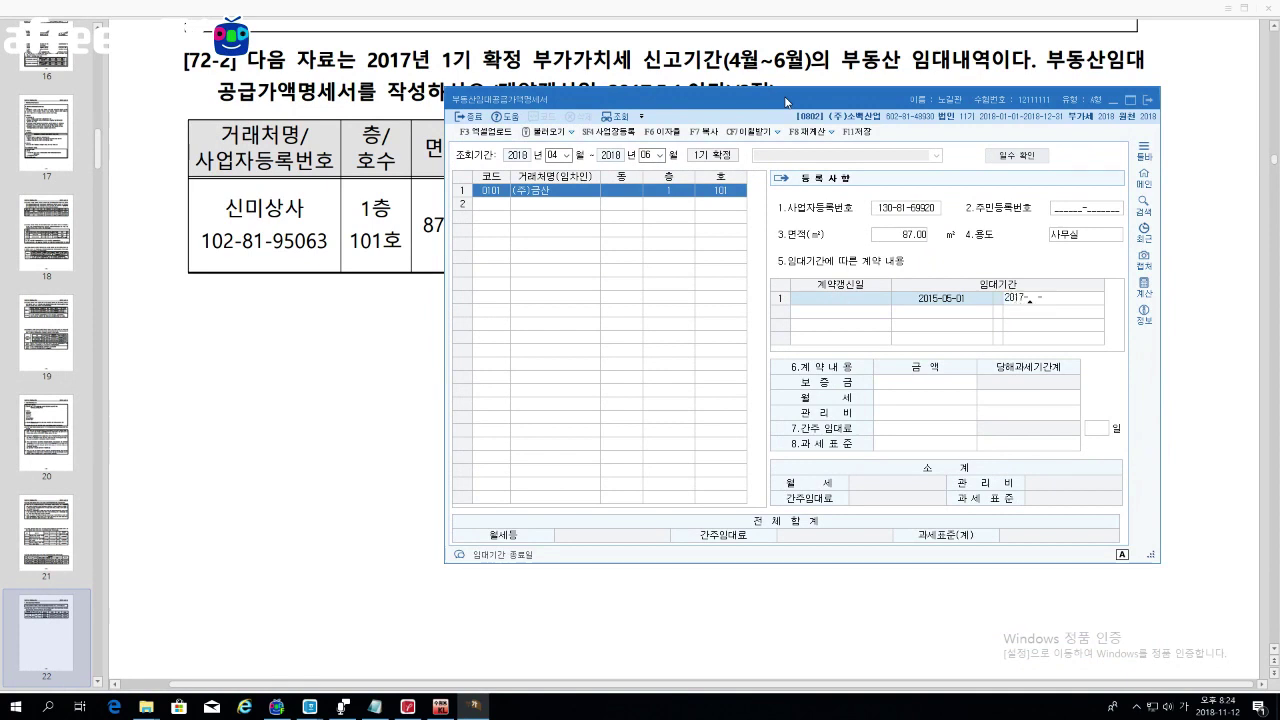
{"action": "type", "text": "04-30"}
{"action": "key", "text": "Return"}
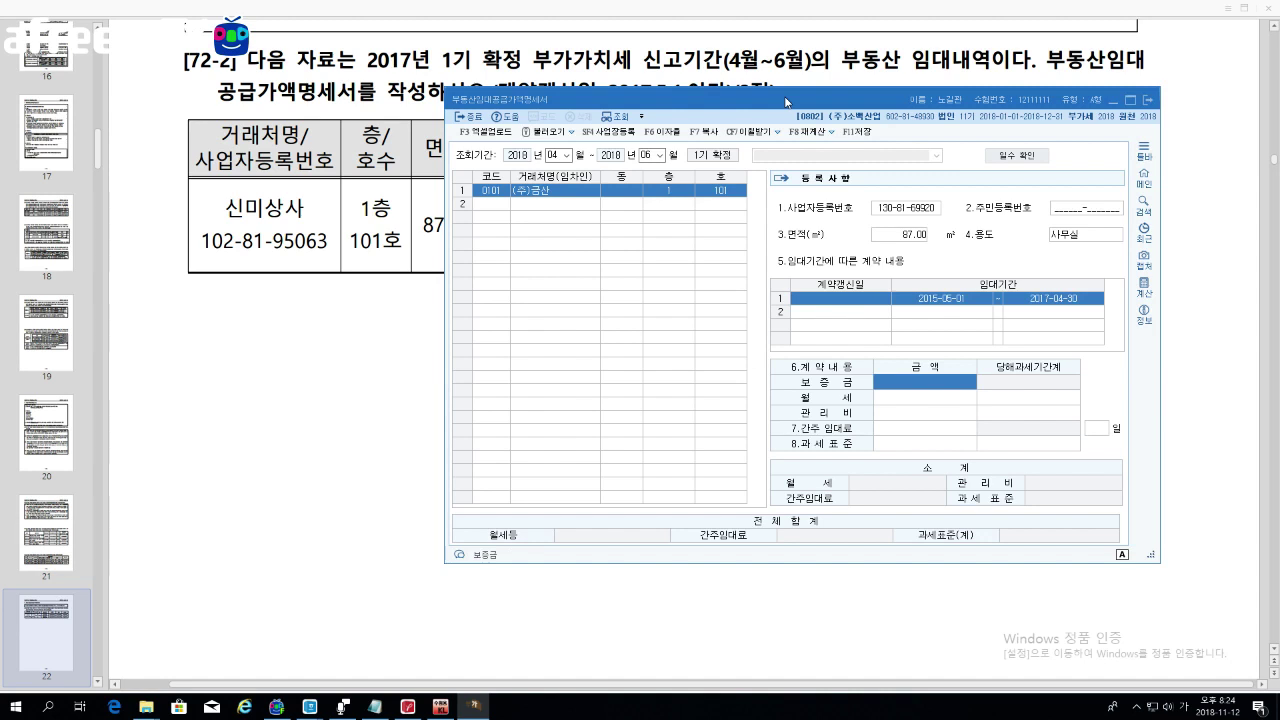
Step: Give the original lease a 10,000,000 deposit, 1,500,000 rent and 200,000 maintenance fee
{"action": "type", "text": "10000000"}
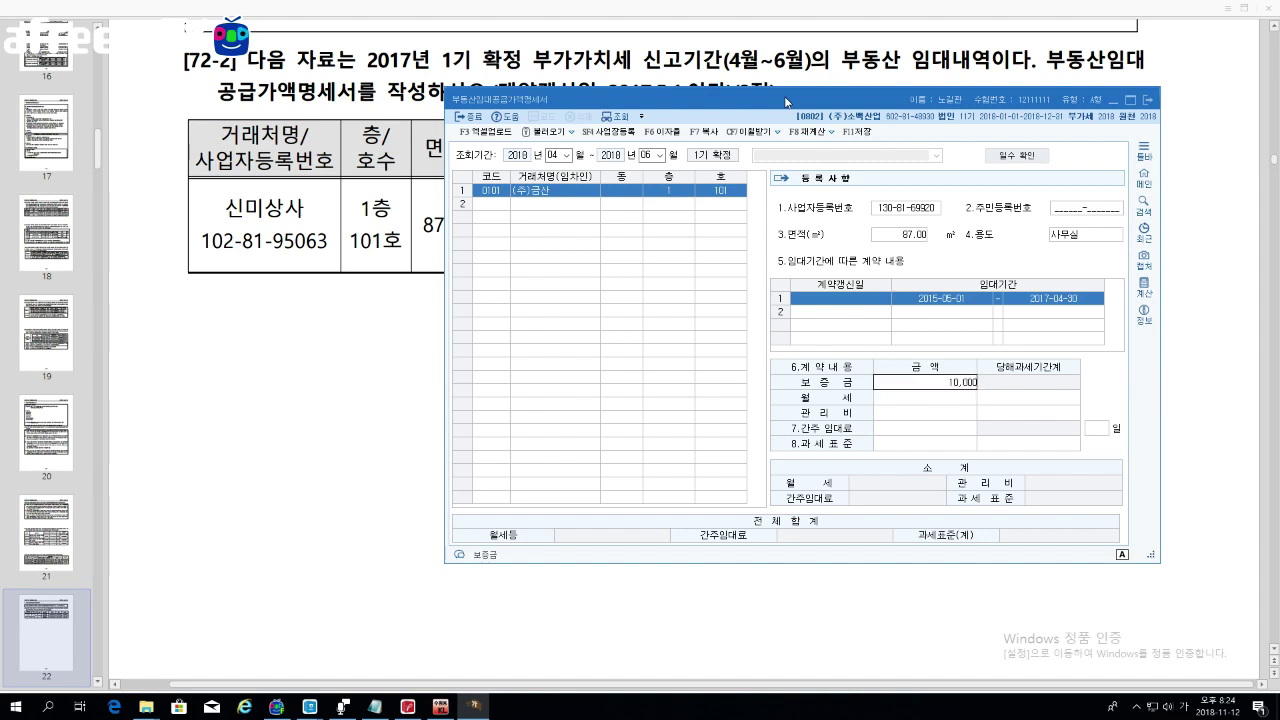
{"action": "key", "text": "Return"}
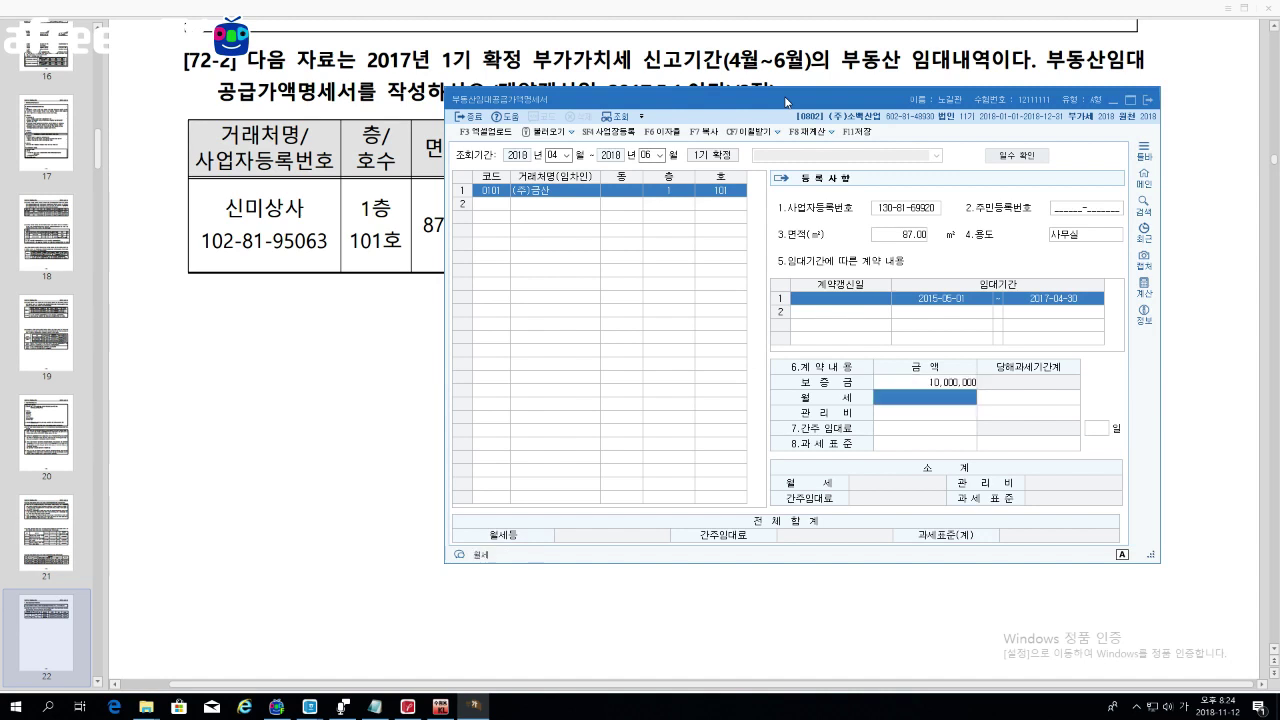
{"action": "type", "text": "1500000"}
{"action": "key", "text": "Return"}
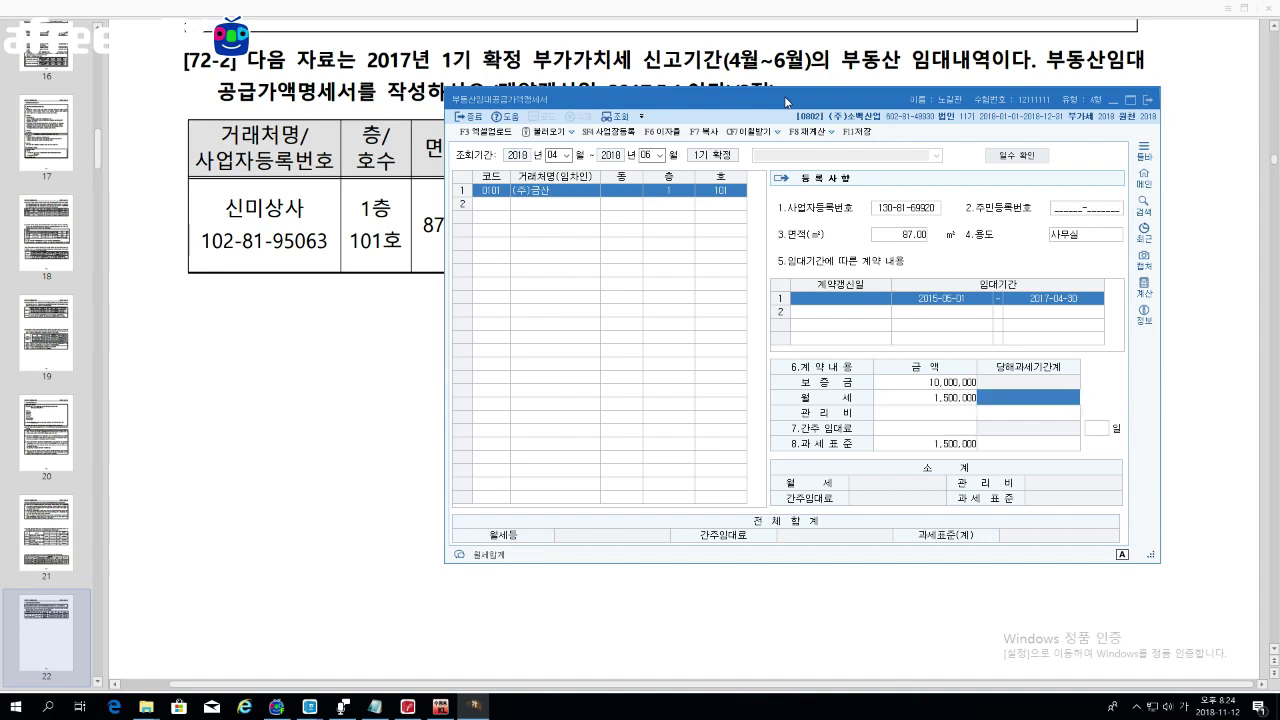
{"action": "key", "text": "Return"}
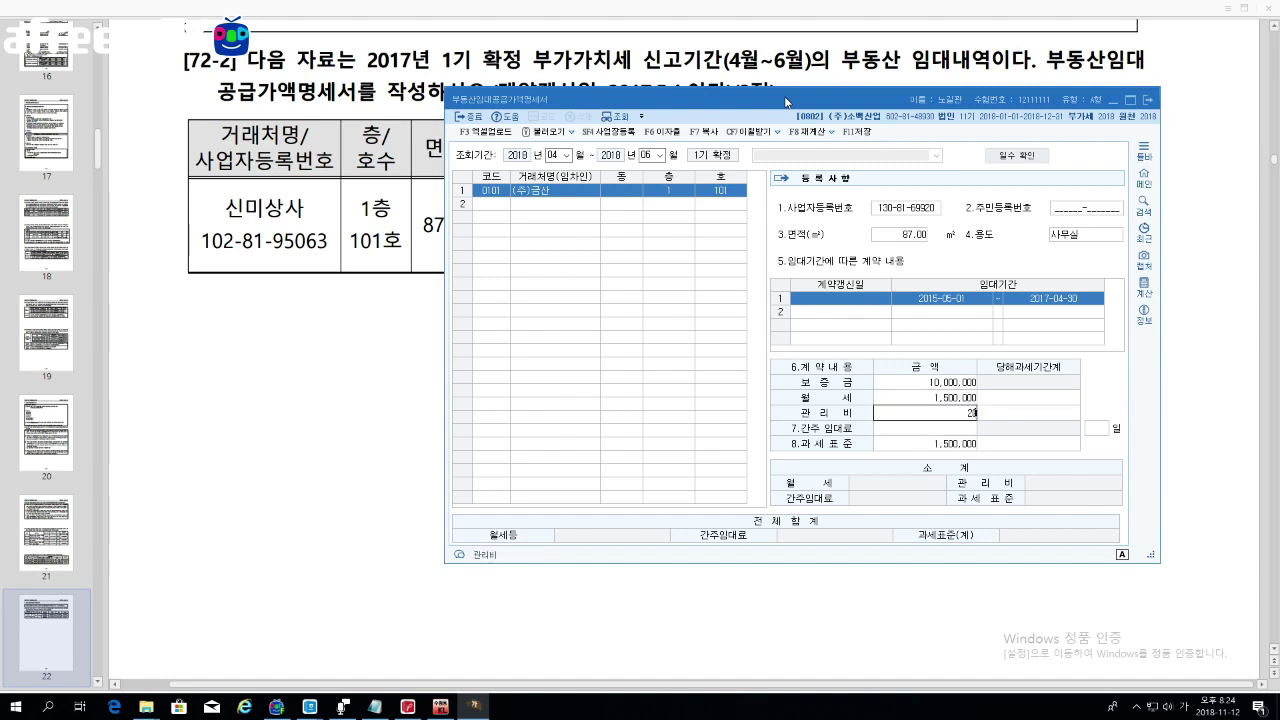
{"action": "type", "text": "2000000"}
{"action": "key", "text": "Return"}
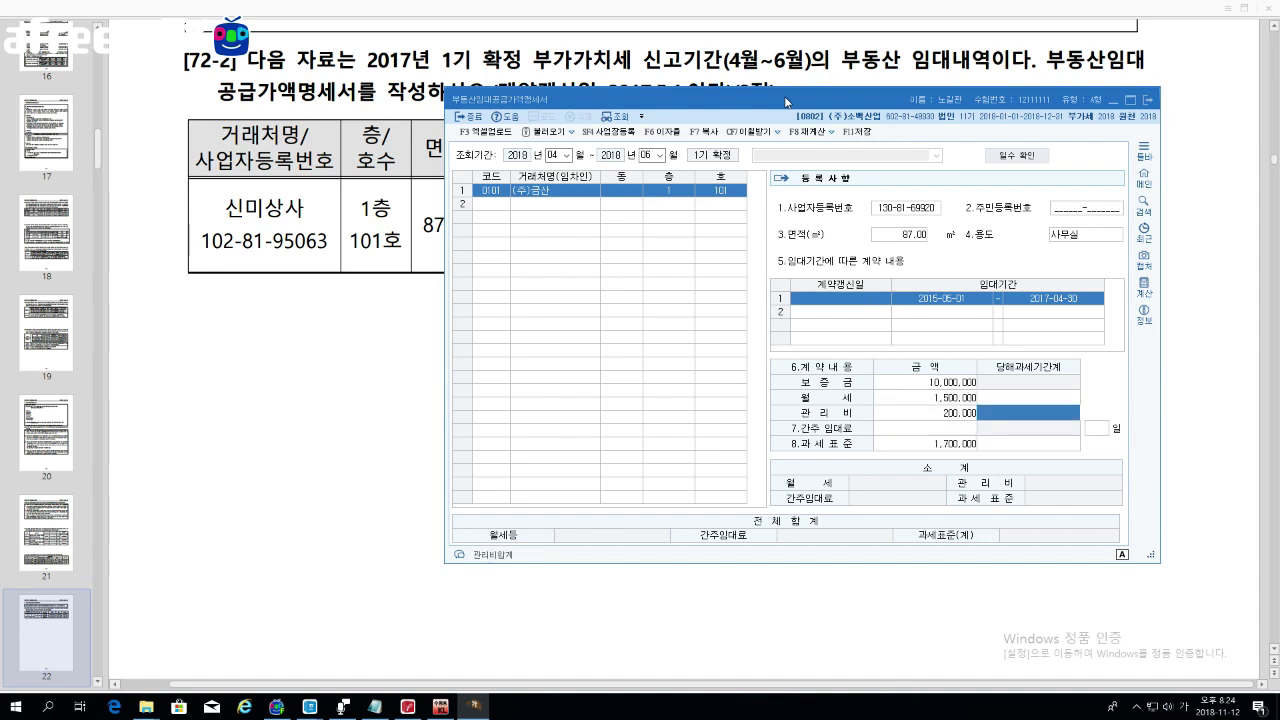
{"action": "key", "text": "Return"}
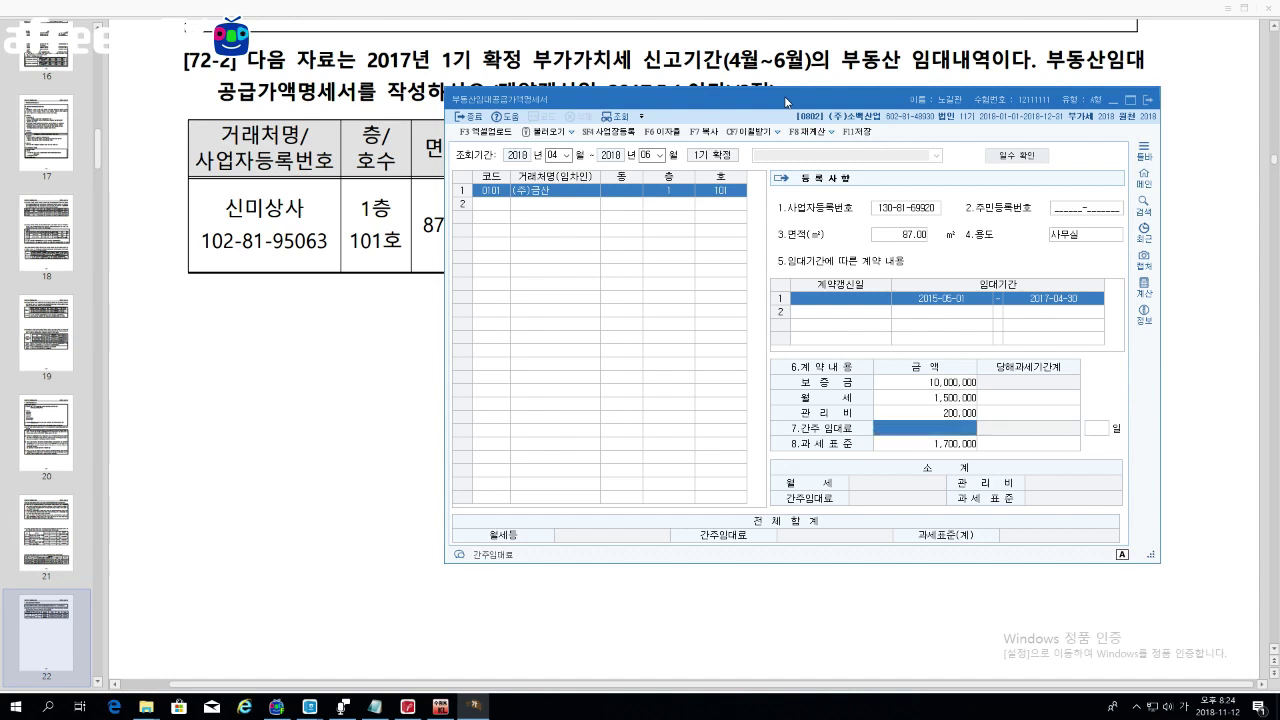
{"action": "key", "text": "Return"}
{"action": "key", "text": "Return"}
{"action": "key", "text": "Return"}
{"action": "key", "text": "Return"}
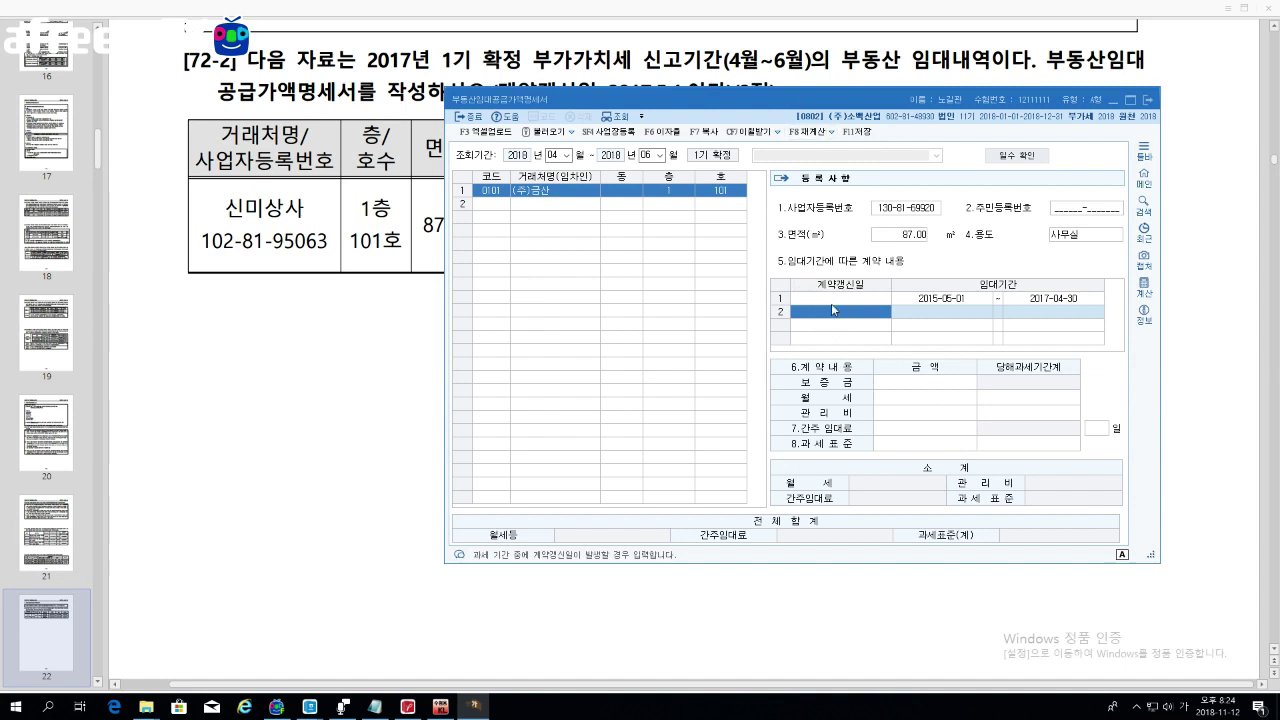
Step: Add the renewal contract running 2017-05-01 to 2019-04-30
{"action": "type", "text": "20170501"}
{"action": "key", "text": "Return"}
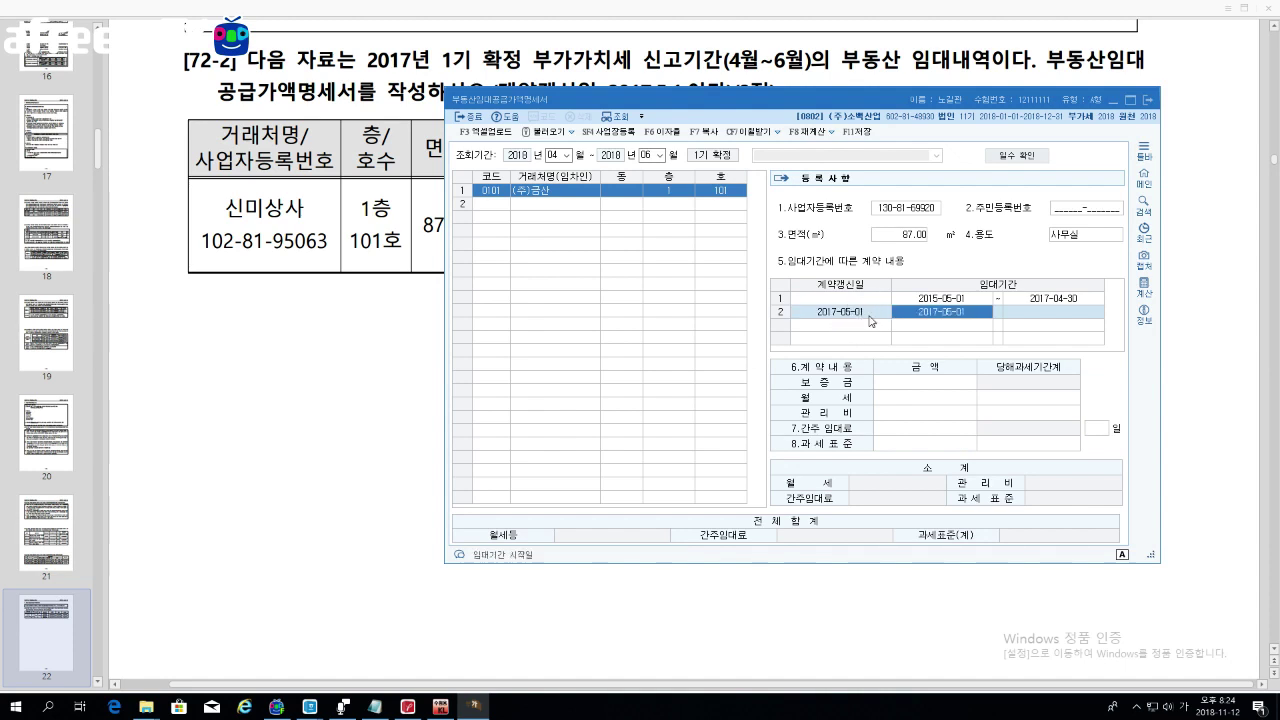
{"action": "key", "text": "Return"}
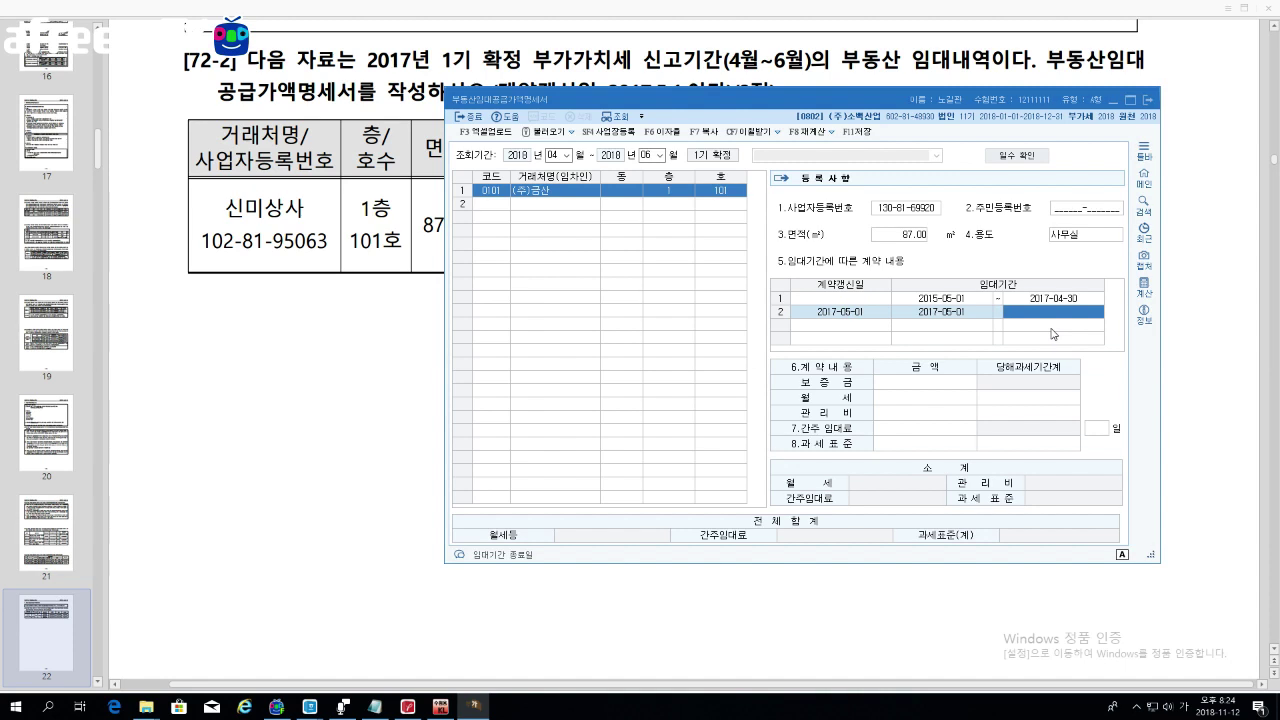
{"action": "type", "text": "2019-04-30"}
{"action": "key", "text": "Return"}
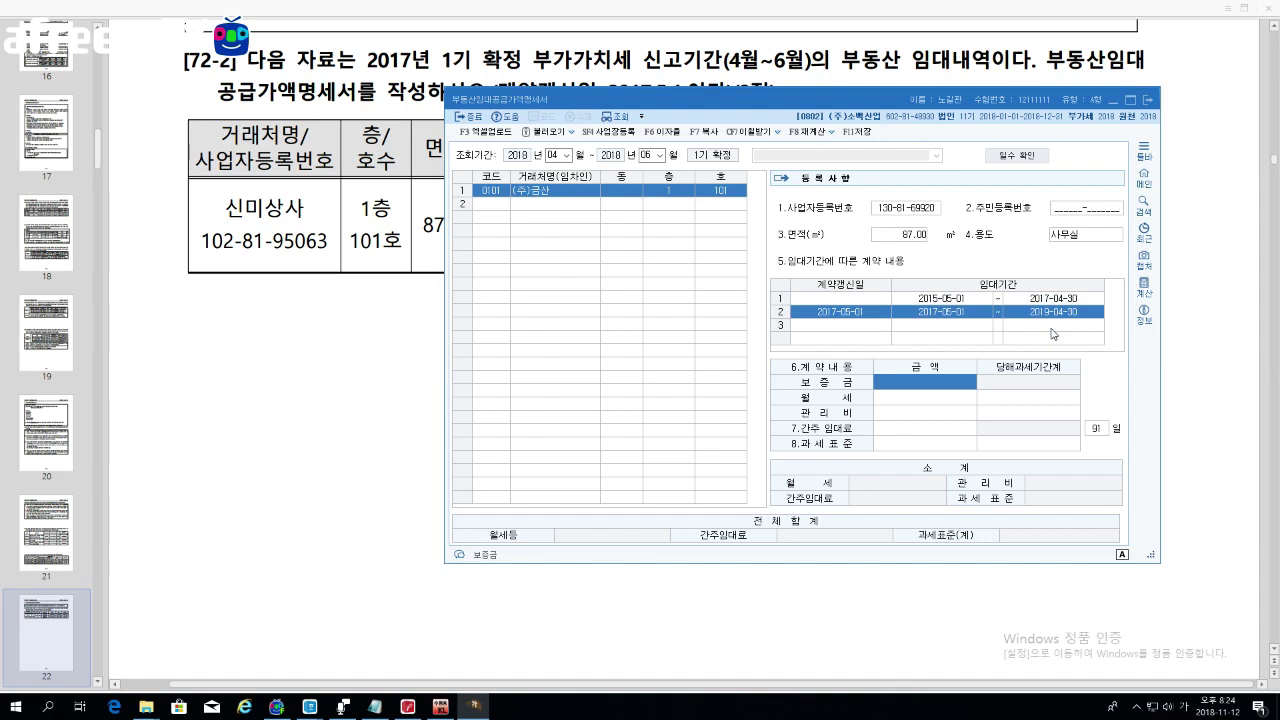
Step: Give the renewal a 20,000,000 deposit, 1,800,000 rent and 200,000 maintenance fee
{"action": "type", "text": "20000000"}
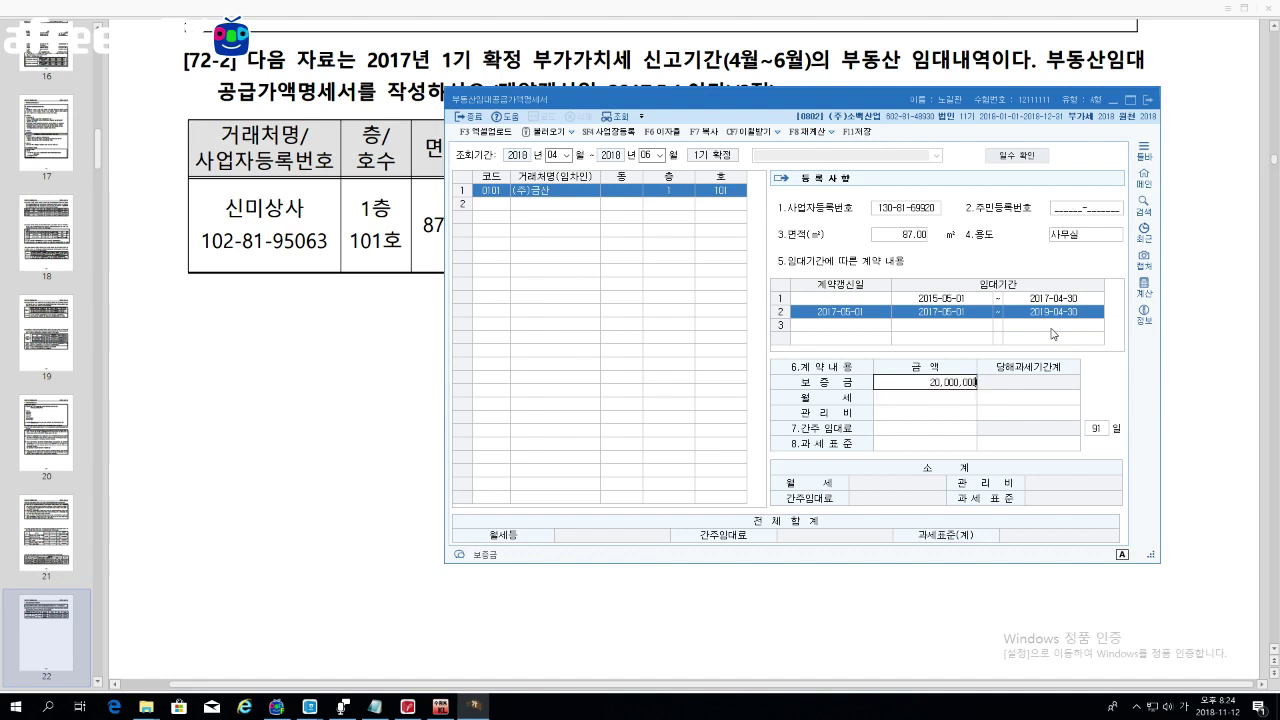
{"action": "key", "text": "Return"}
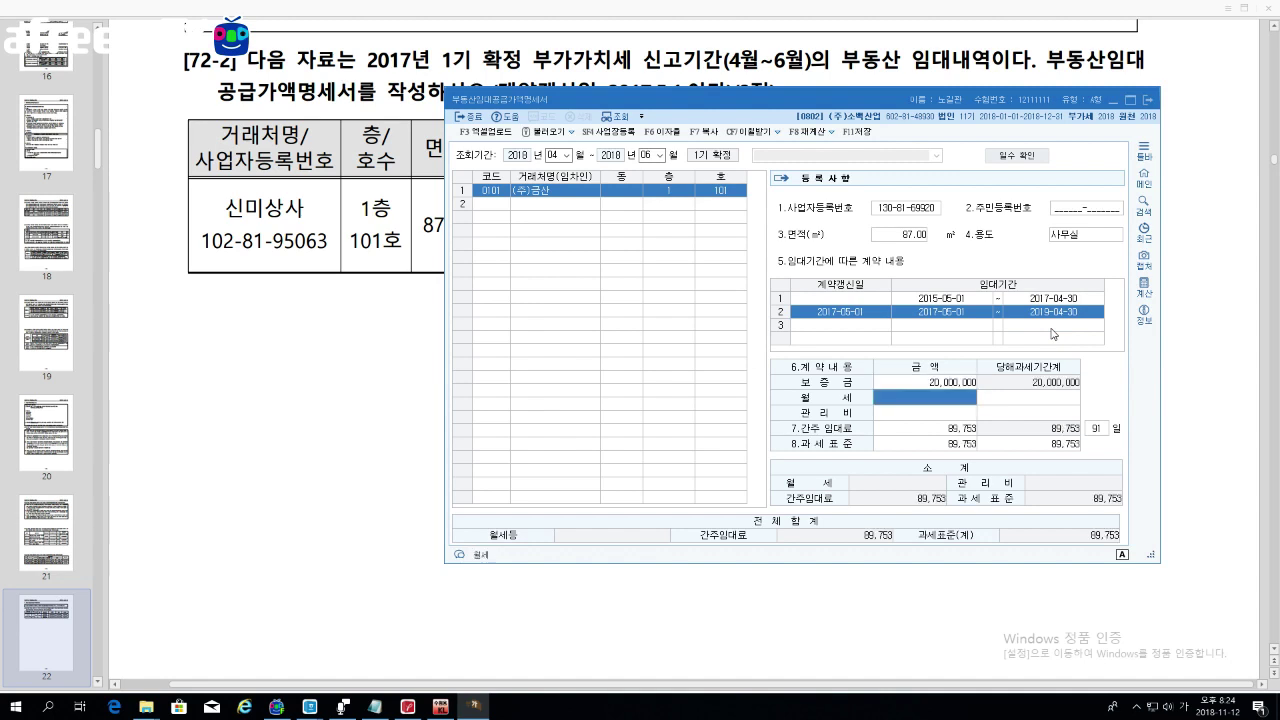
{"action": "type", "text": "1800000"}
{"action": "key", "text": "Return"}
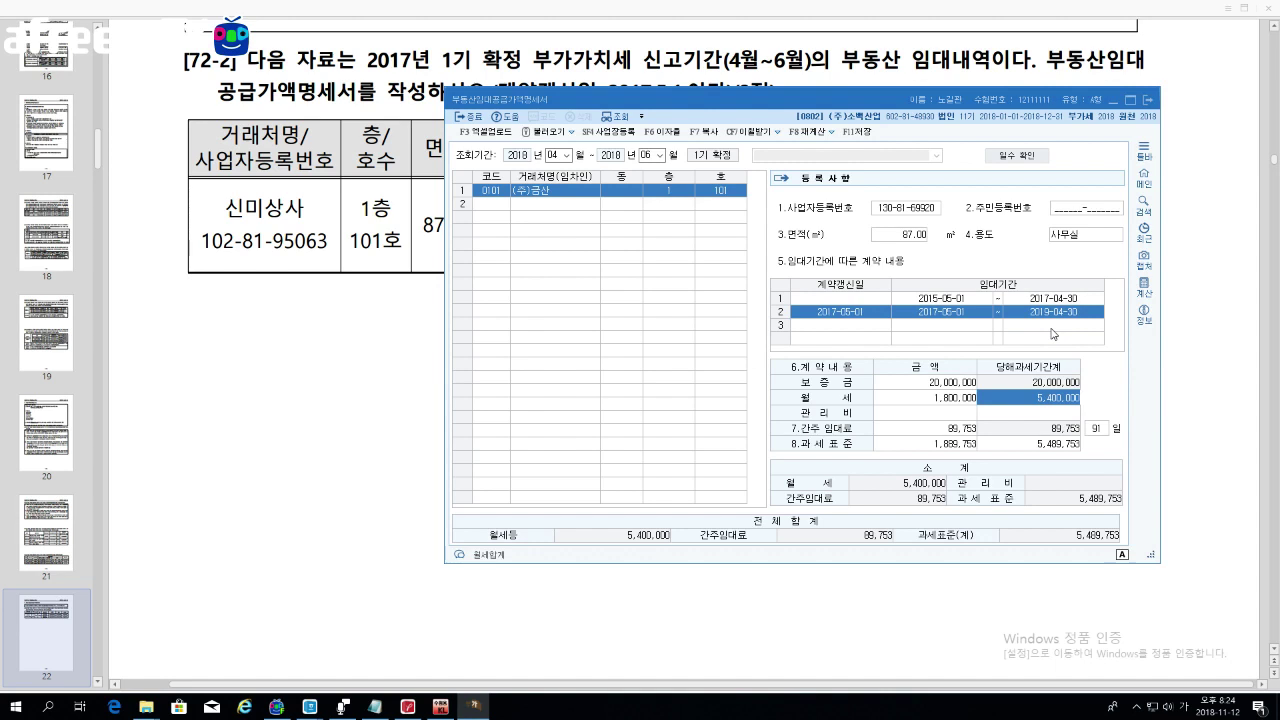
{"action": "key", "text": "Return"}
{"action": "type", "text": "2000000"}
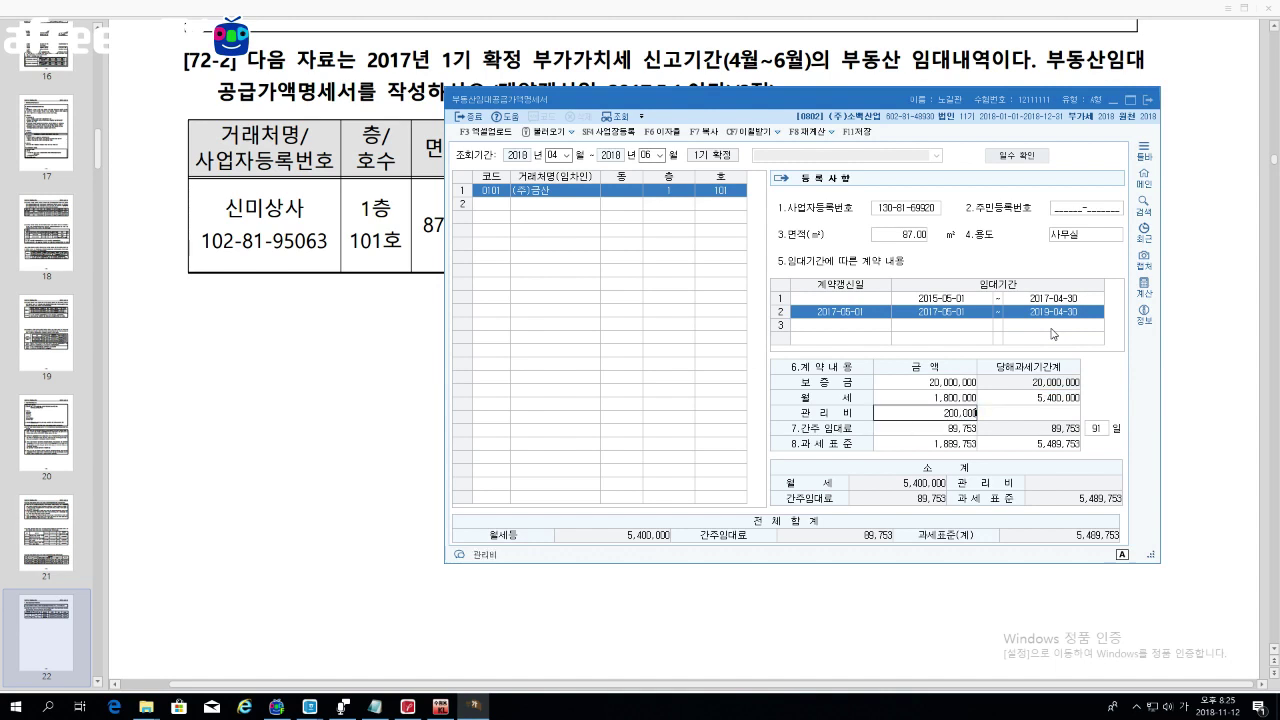
{"action": "key", "text": "Return"}
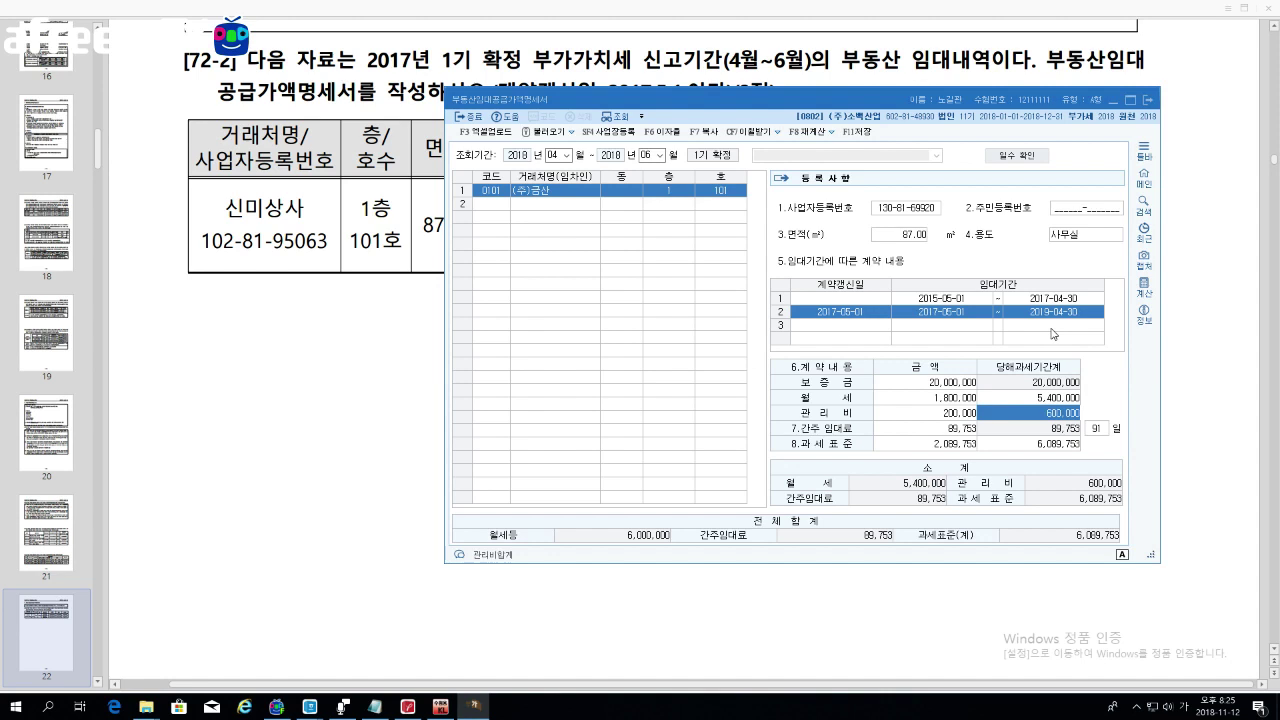
Step: Check (주)금산's totals (tax base 6,089,753) and begin a blank second tenant row
{"action": "mouse_move", "coordinate": [825, 105]}
{"action": "left_mouse_down"}
{"action": "mouse_move", "coordinate": [816, 134]}
{"action": "mouse_move", "coordinate": [838, 103]}
{"action": "left_mouse_up"}
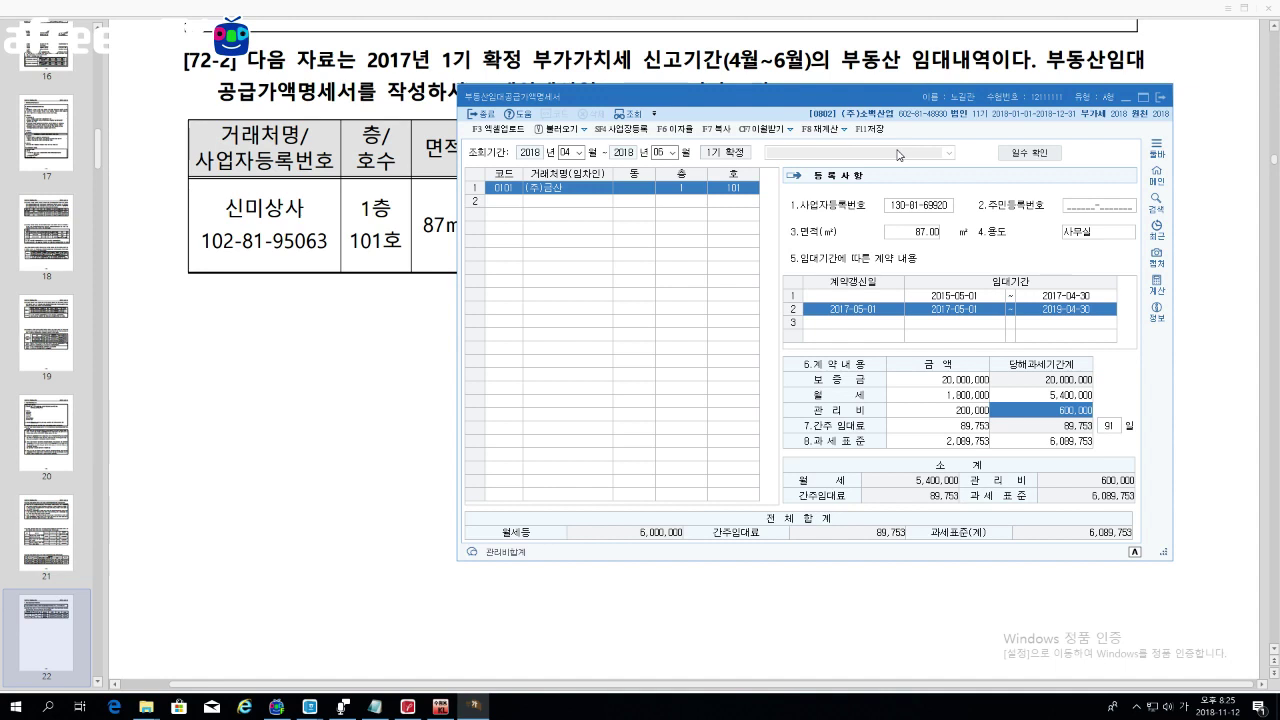
{"action": "left_click", "coordinate": [516, 204]}
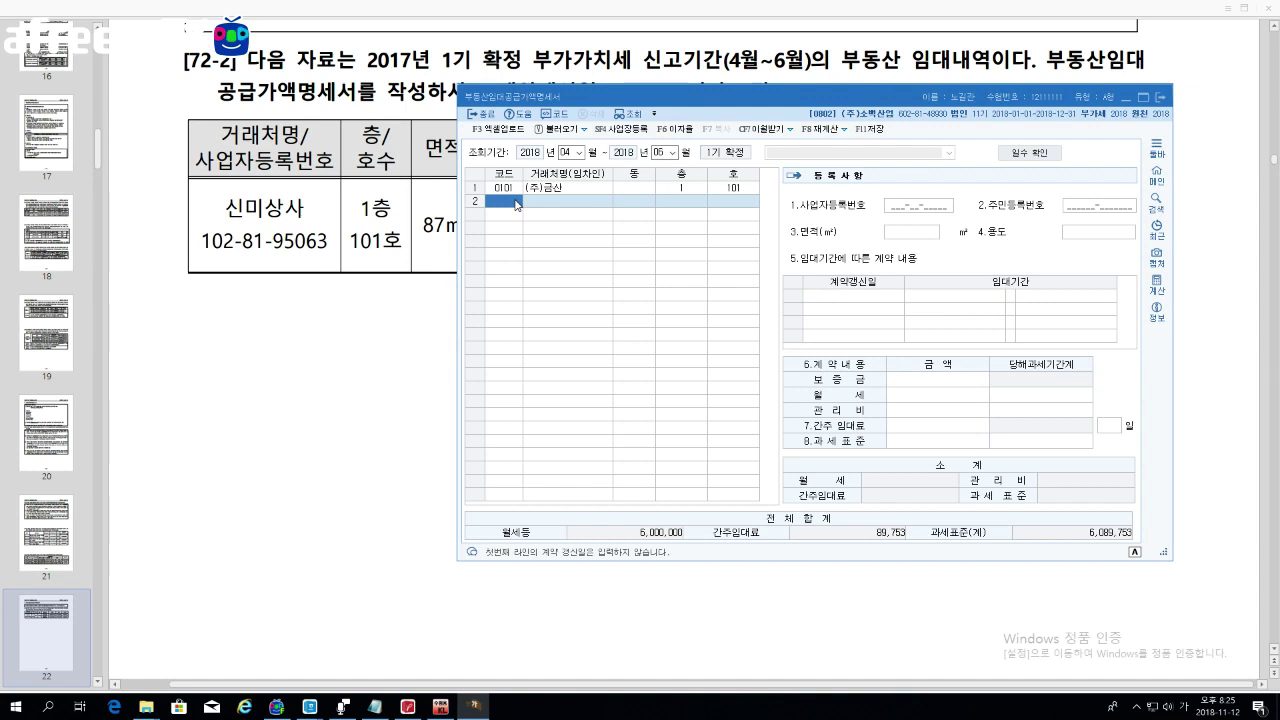
{"action": "left_click", "coordinate": [518, 190]}
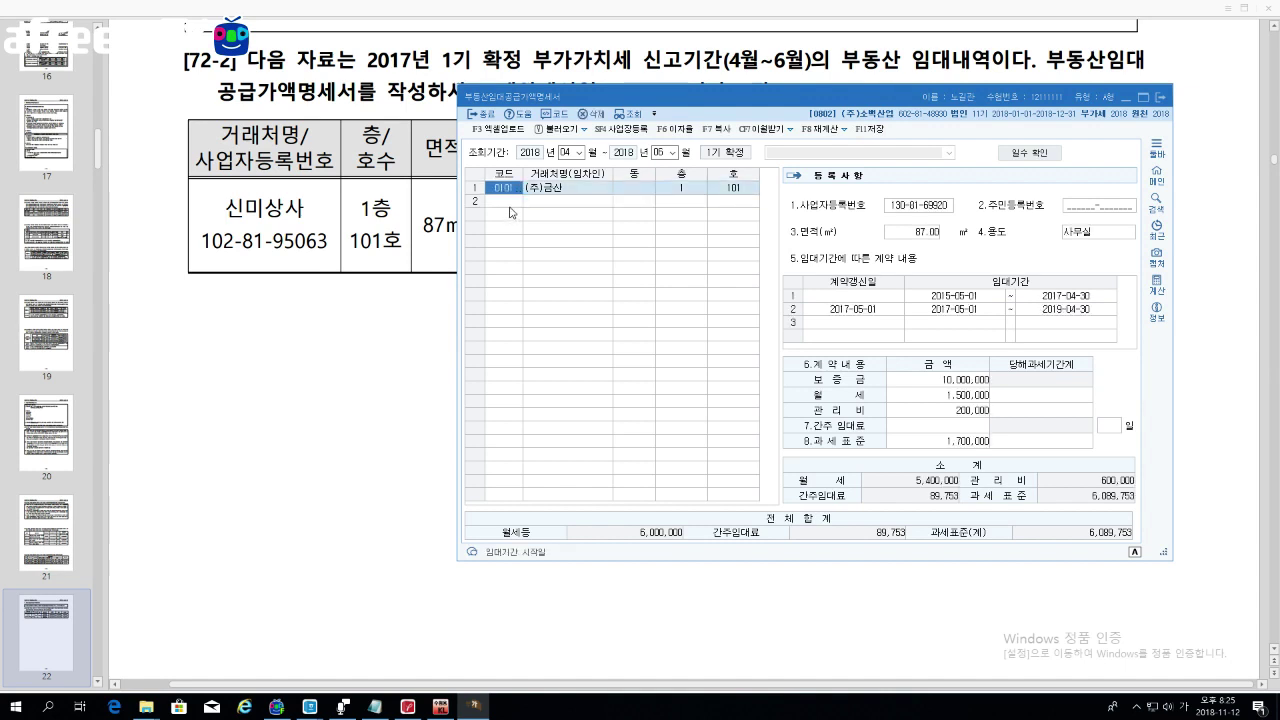
{"action": "left_click", "coordinate": [509, 207]}
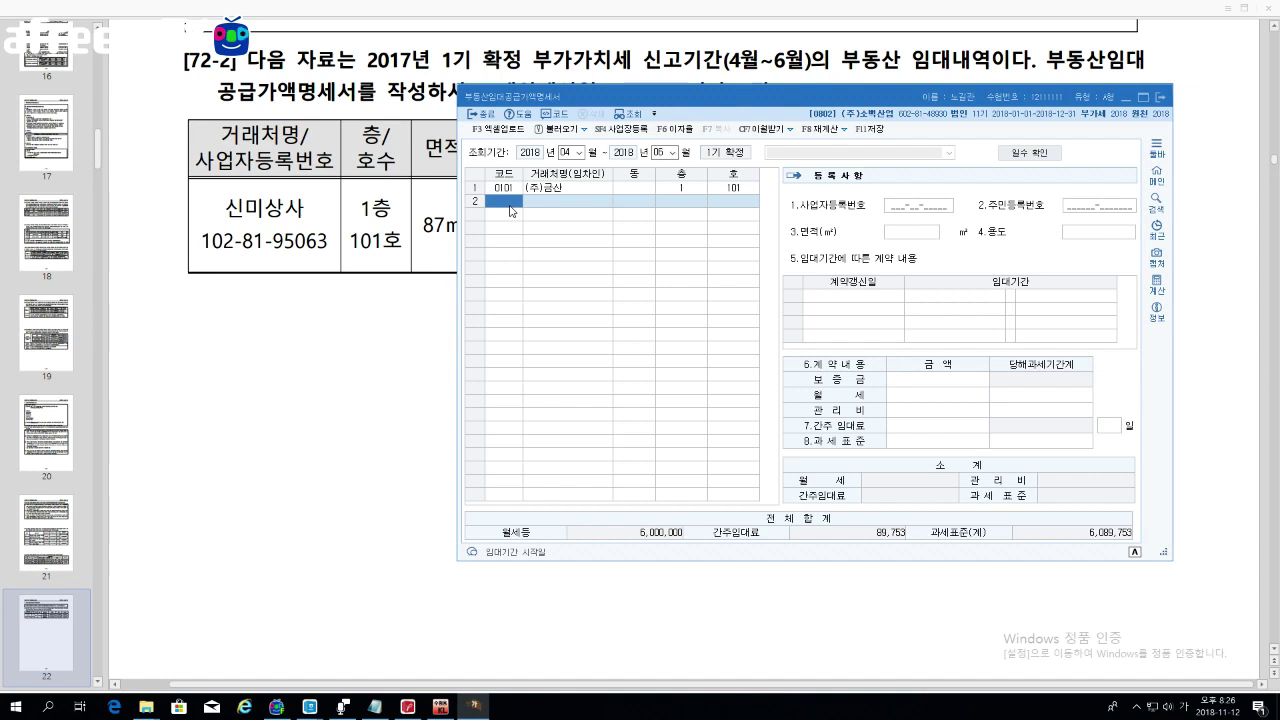
Step: Scroll the exercise PDF to page 23's lessor/lessee table
{"action": "left_click", "coordinate": [389, 325]}
{"action": "scroll", "coordinate": [389, 330], "scroll_direction": "down", "scroll_amount": 10}
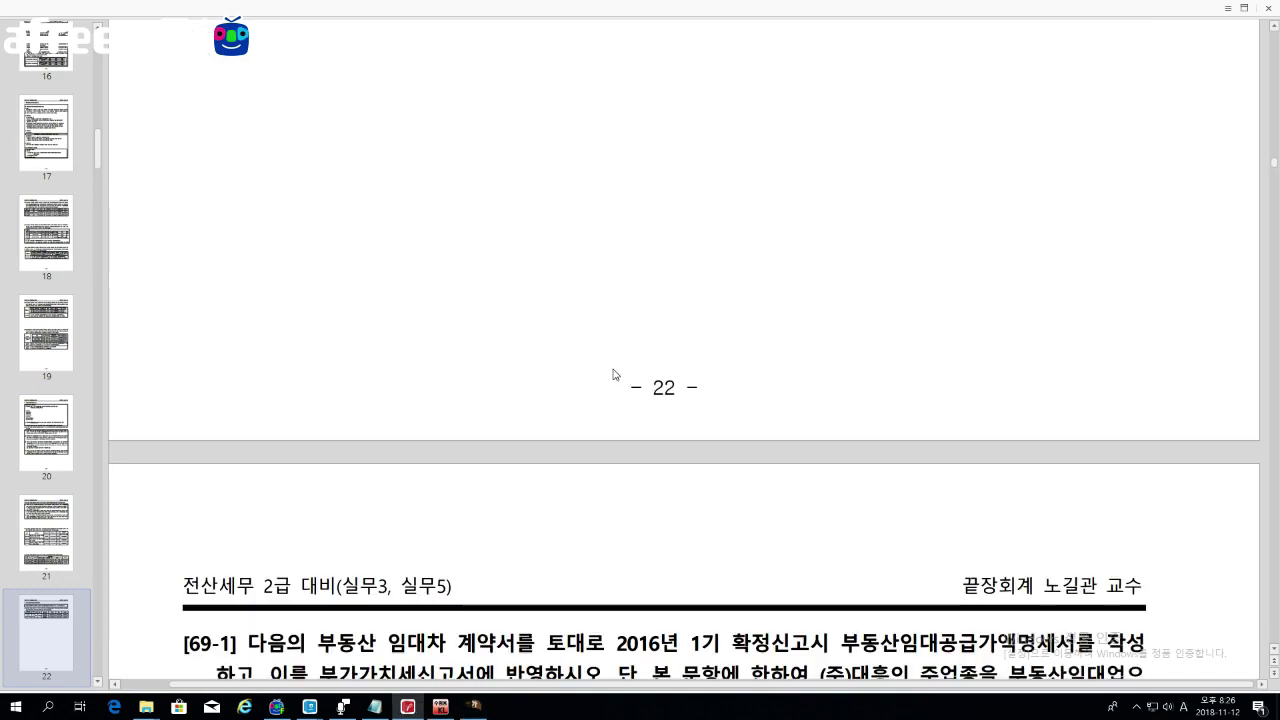
{"action": "scroll", "coordinate": [613, 374], "scroll_direction": "down", "scroll_amount": 10}
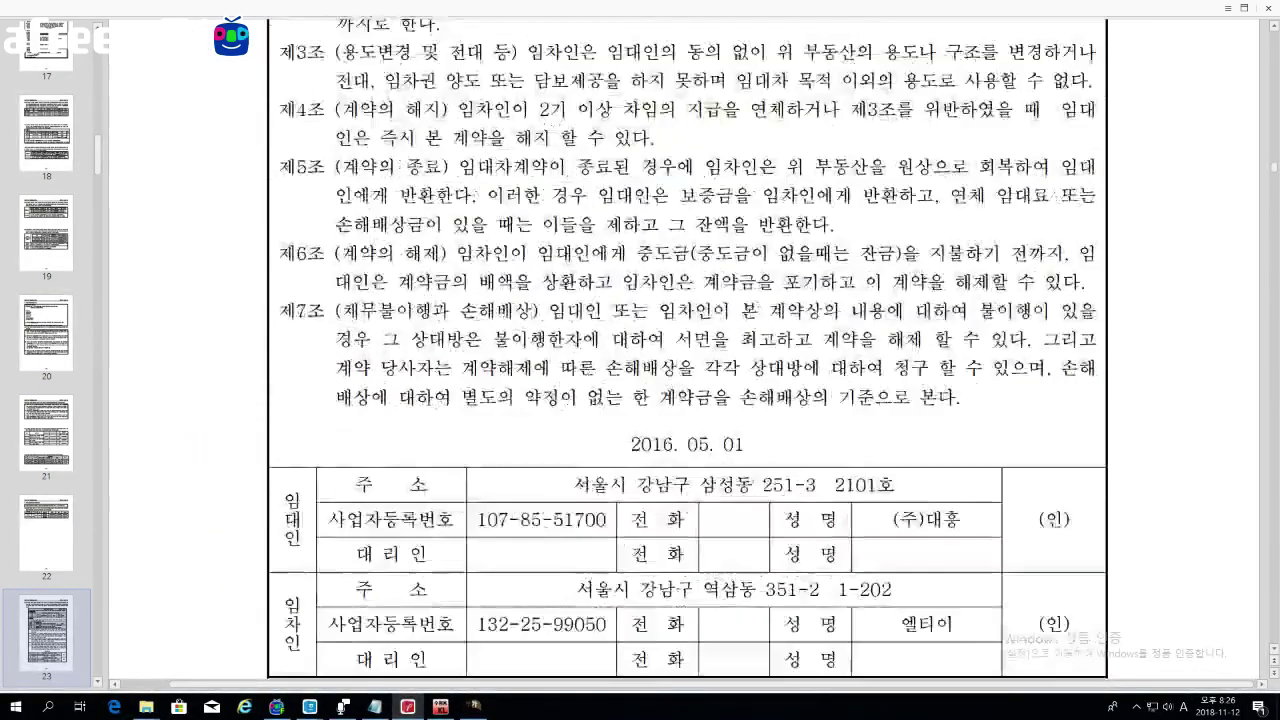
{"action": "scroll", "coordinate": [717, 360], "scroll_direction": "down", "scroll_amount": 5}
{"action": "scroll", "coordinate": [717, 360], "scroll_direction": "up", "scroll_amount": 1}
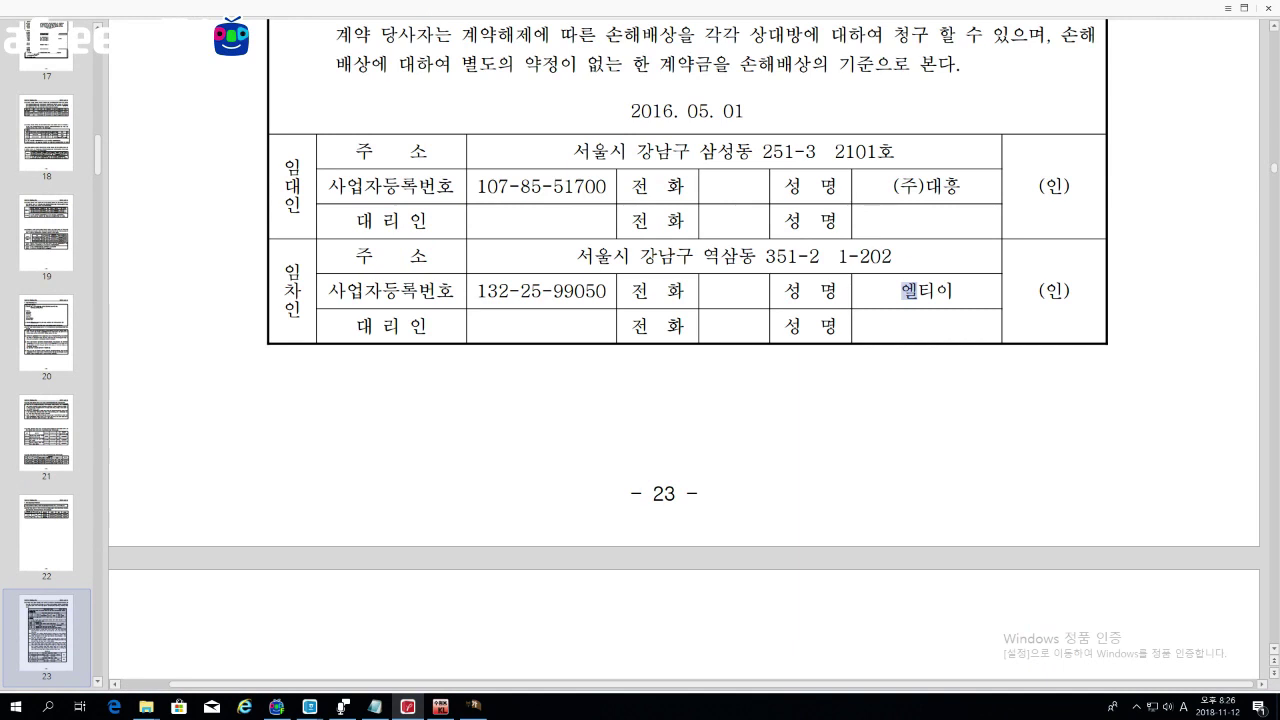
Step: Select the lessor (주)대흥 and lessee 엘티이 names in the contract table
{"action": "left_click_drag", "start_coordinate": [892, 186], "coordinate": [962, 187]}
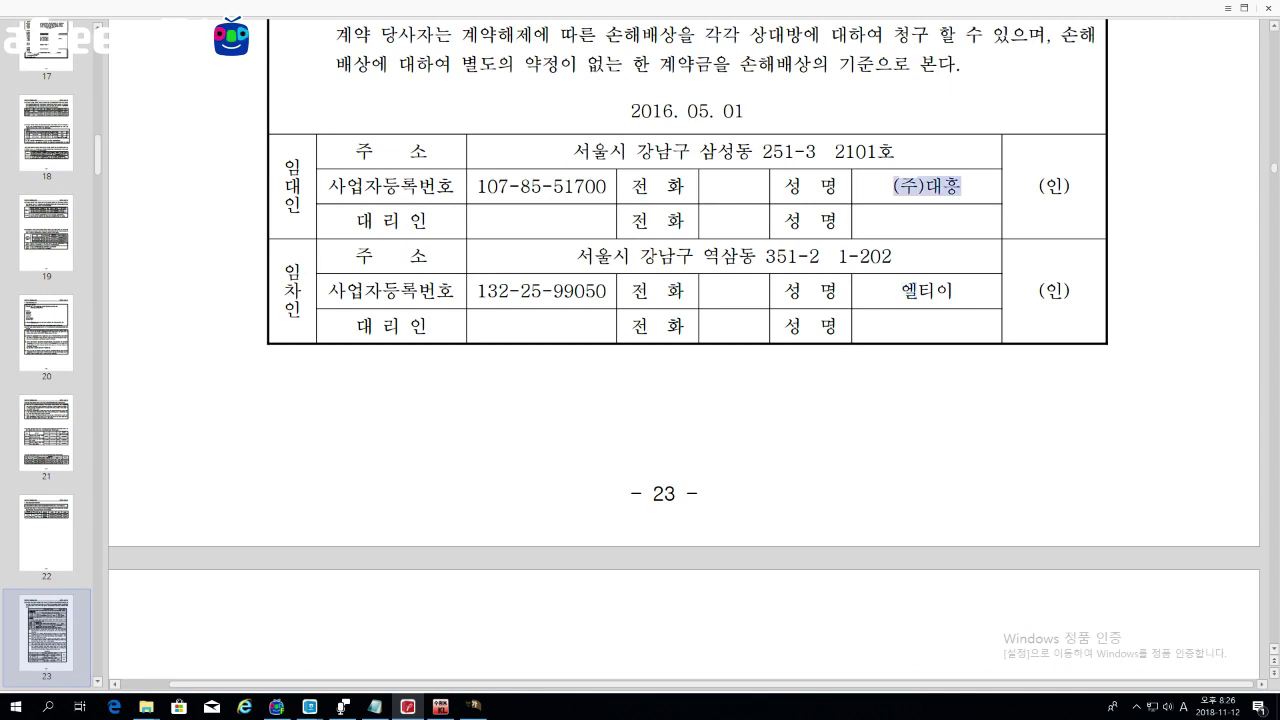
{"action": "left_click", "coordinate": [441, 706]}
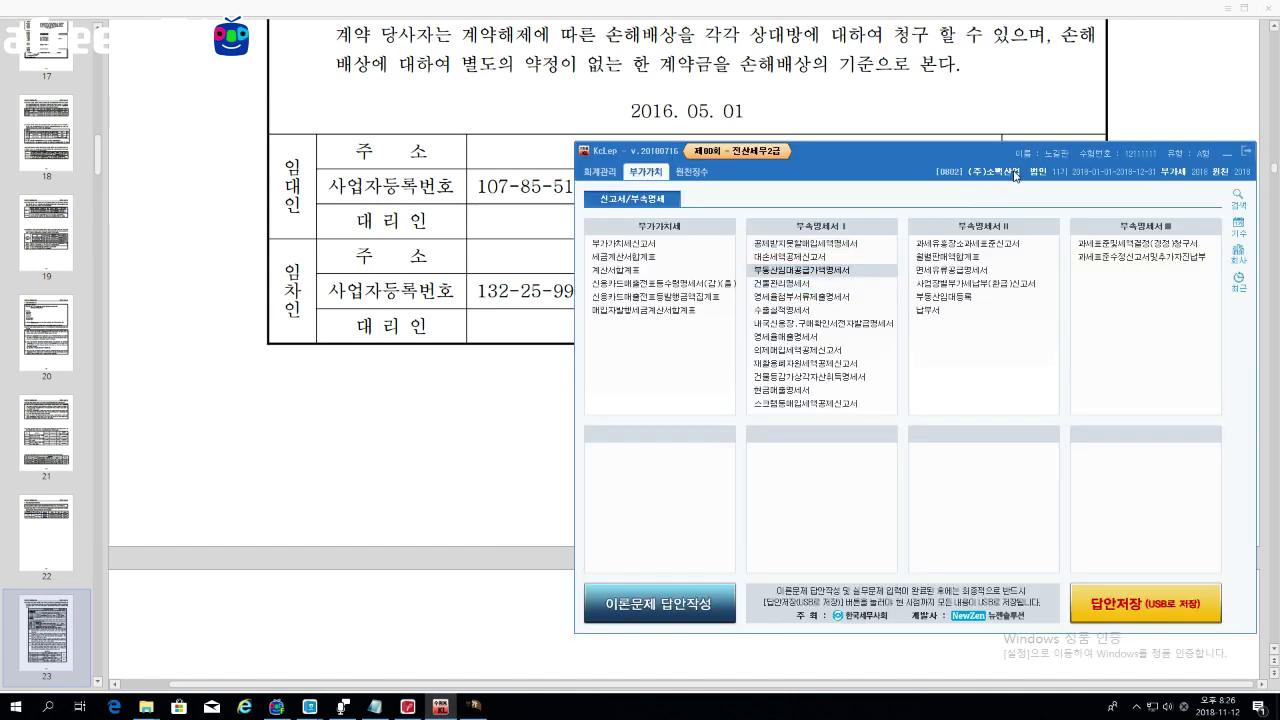
{"action": "left_click", "coordinate": [537, 235]}
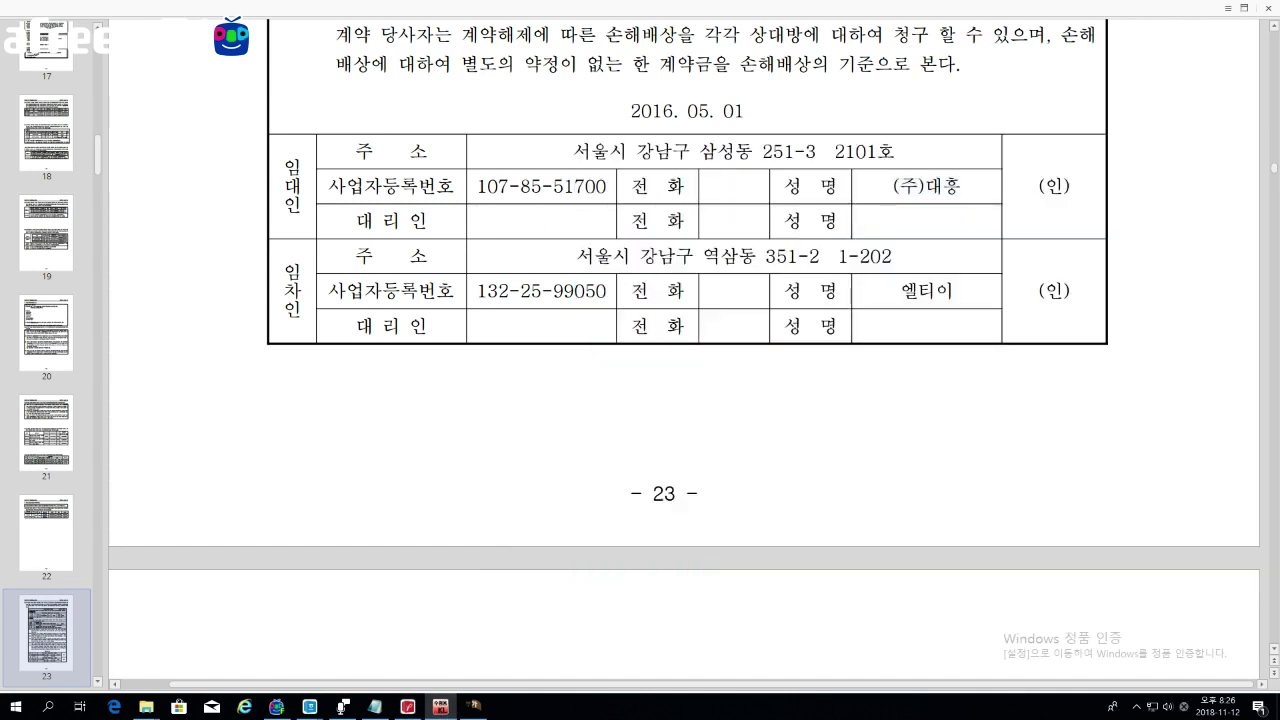
{"action": "left_click_drag", "start_coordinate": [918, 185], "coordinate": [893, 185]}
{"action": "left_click", "coordinate": [896, 185]}
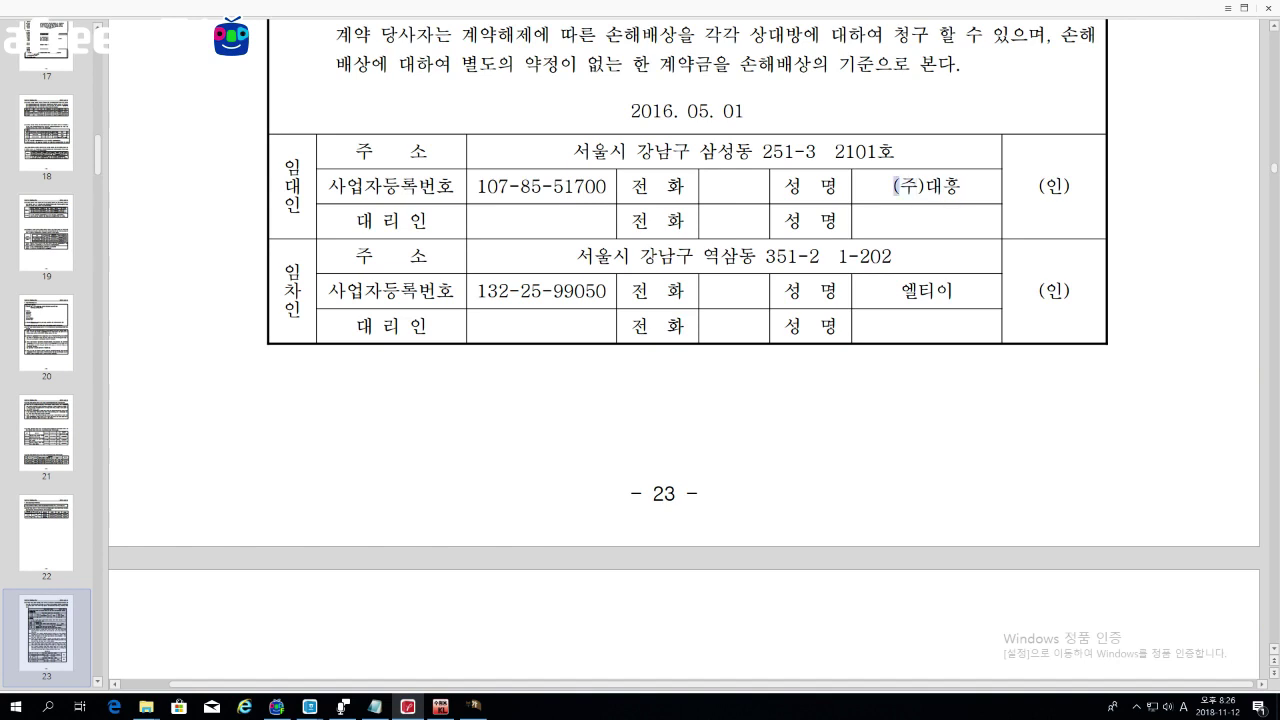
{"action": "left_click_drag", "start_coordinate": [901, 290], "coordinate": [951, 290]}
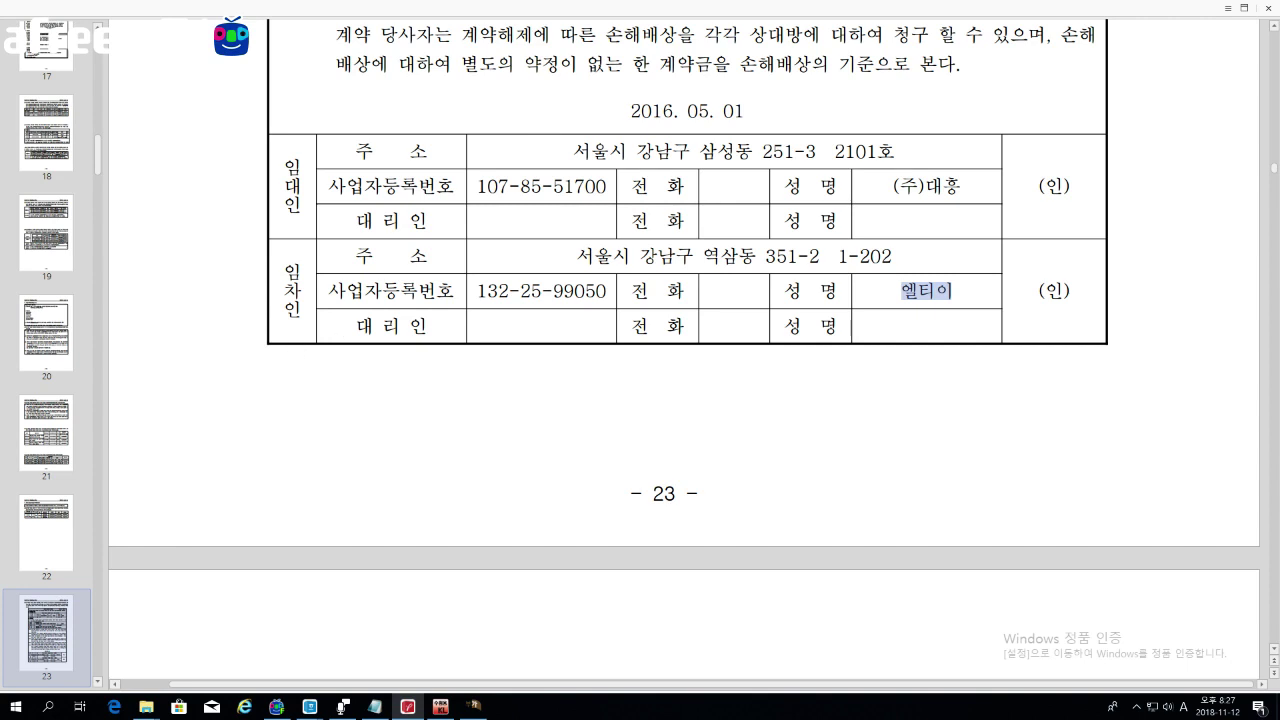
Step: Add customer 00104 비비티 as the second tenant row through the F2 customer lookup
{"action": "left_click", "coordinate": [474, 706]}
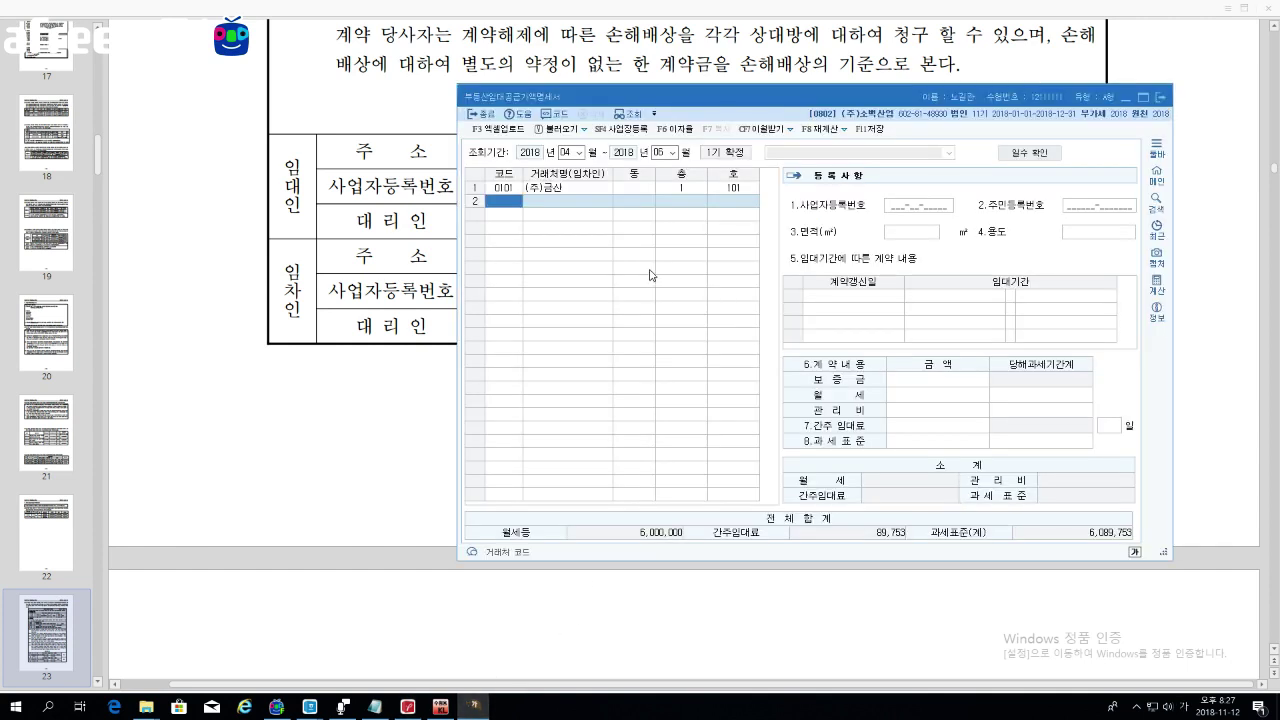
{"action": "key", "text": "F2"}
{"action": "key", "text": "Down"}
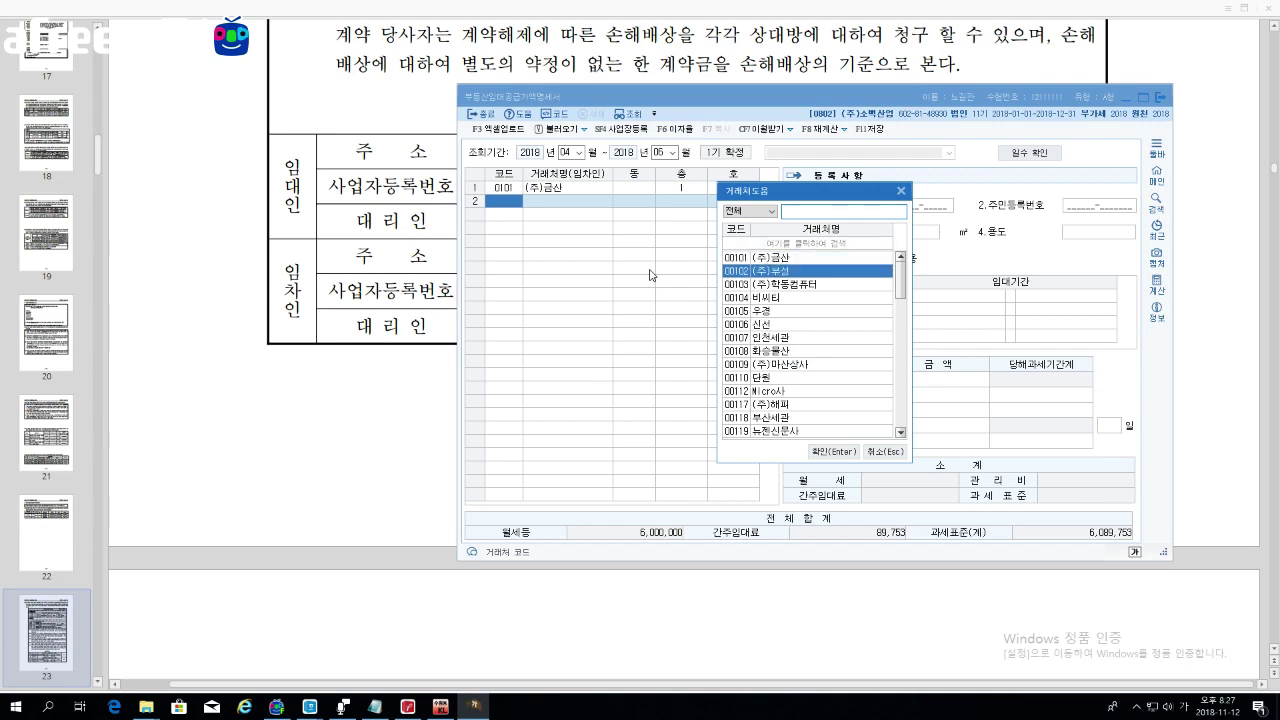
{"action": "key", "text": "Down"}
{"action": "key", "text": "Down"}
{"action": "key", "text": "Return"}
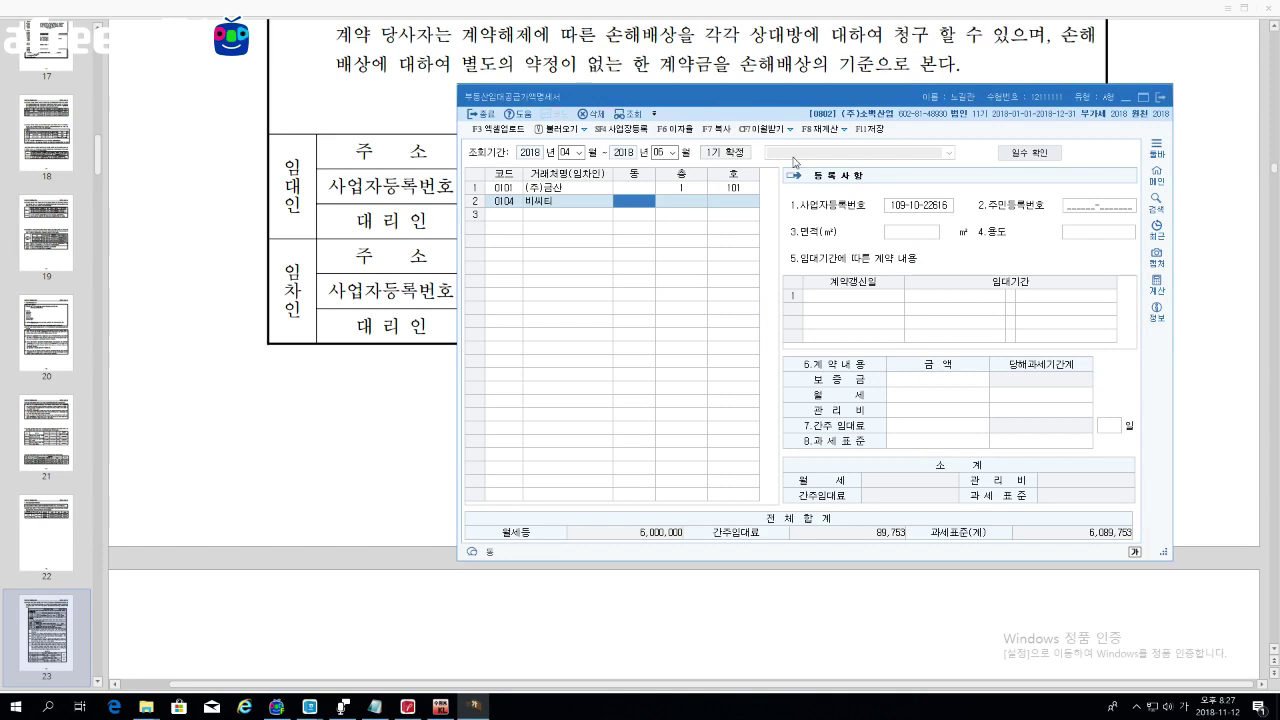
{"action": "left_click_drag", "start_coordinate": [815, 92], "coordinate": [869, 89]}
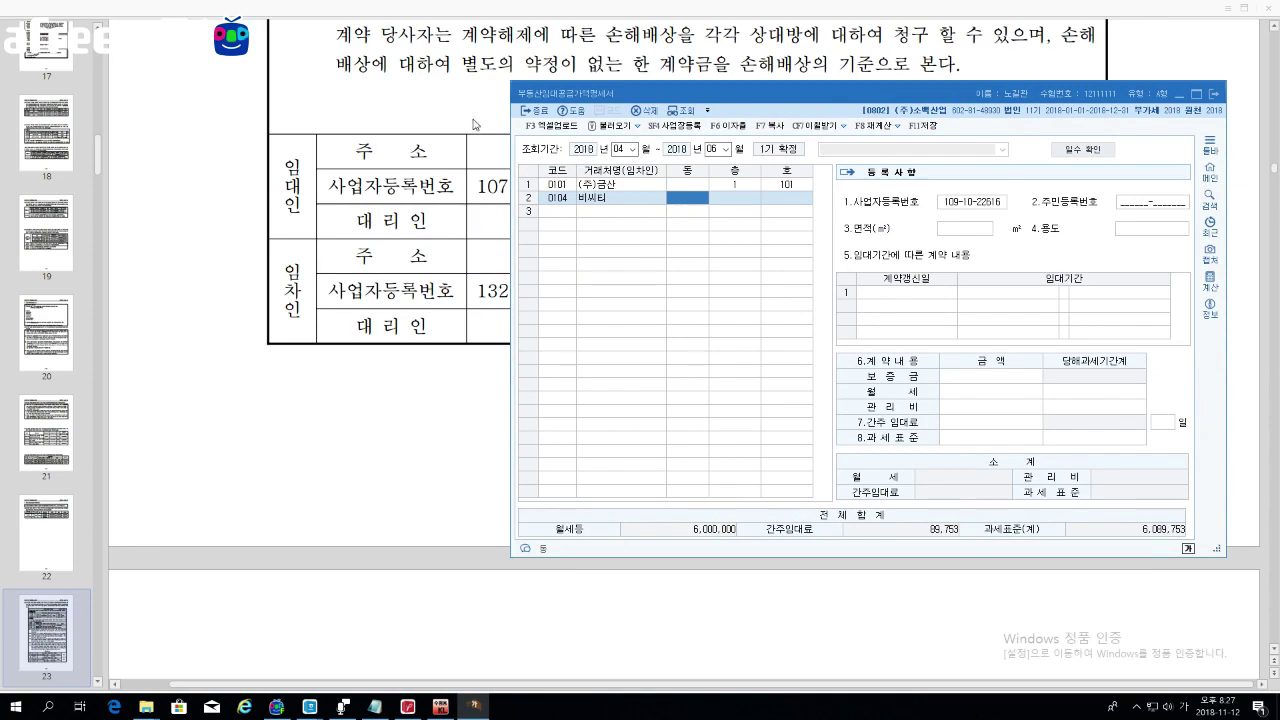
Step: Mark the contract's leased unit 1동 2층 202호, 사무실 use and 33㎡ area
{"action": "left_click", "coordinate": [475, 124]}
{"action": "scroll", "coordinate": [475, 124], "scroll_direction": "up", "scroll_amount": 10}
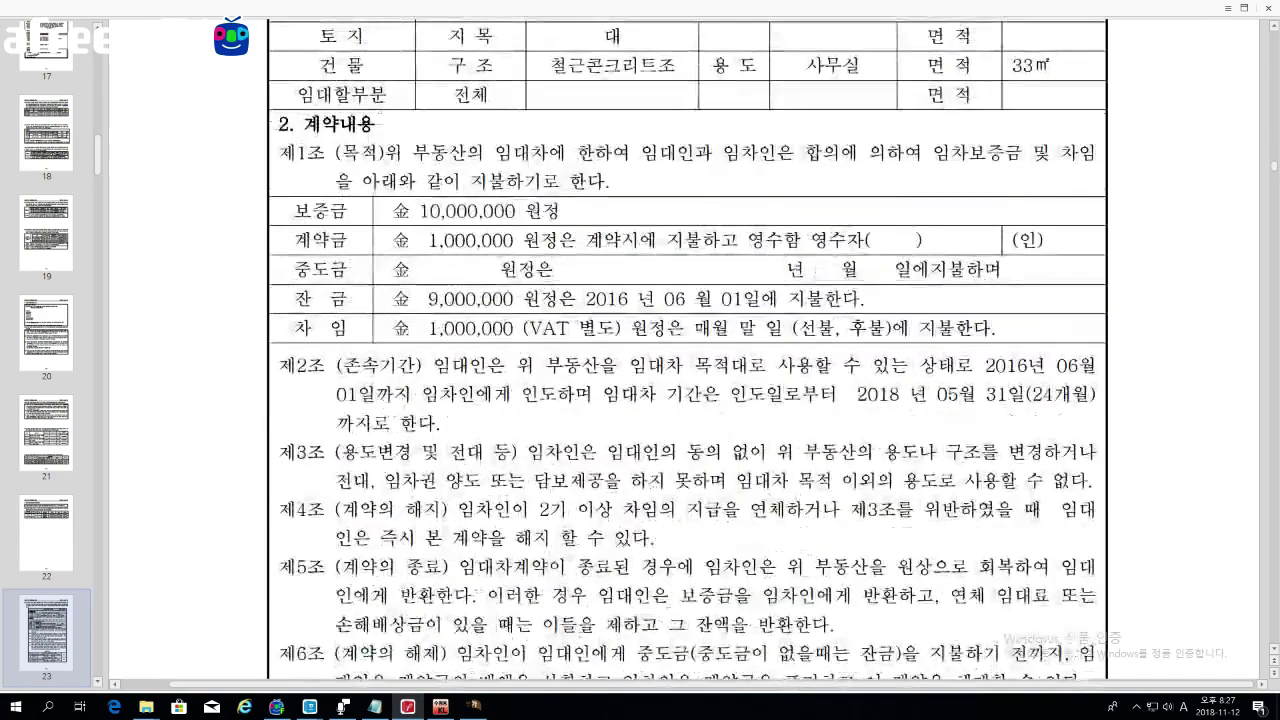
{"action": "scroll", "coordinate": [783, 265], "scroll_direction": "up", "scroll_amount": 4}
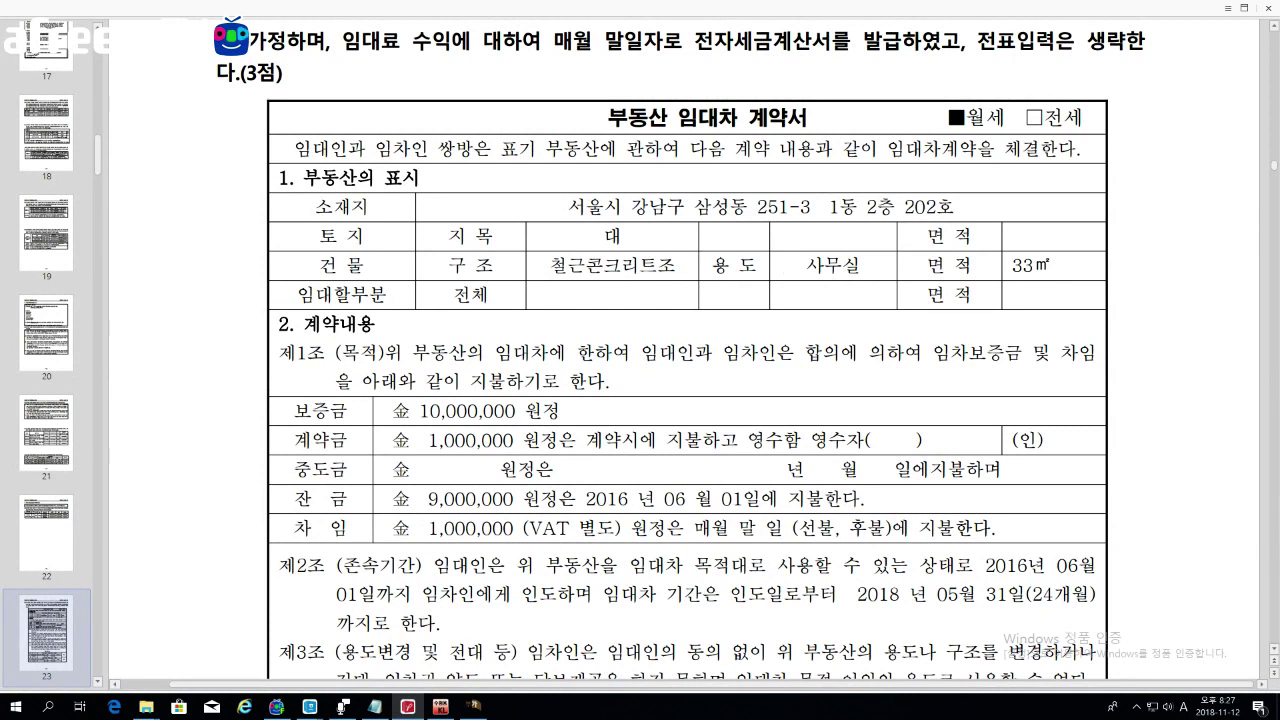
{"action": "left_click_drag", "start_coordinate": [829, 207], "coordinate": [954, 207]}
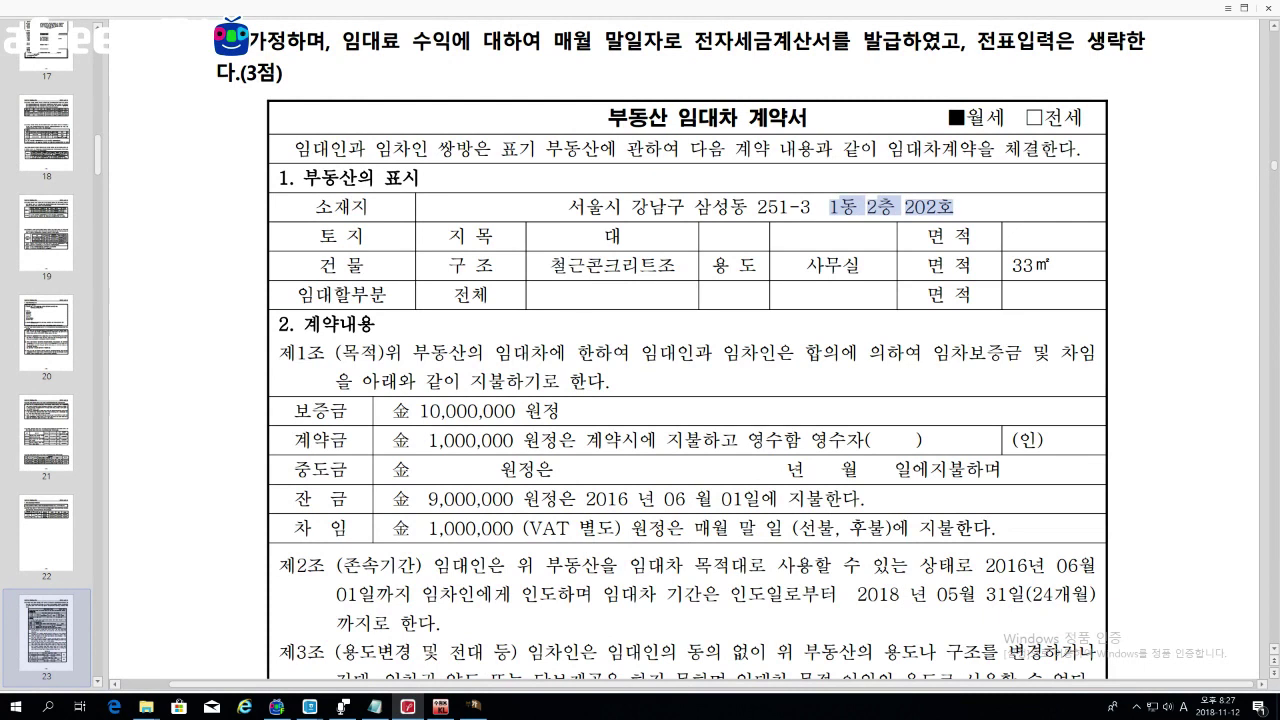
{"action": "left_click_drag", "start_coordinate": [712, 265], "coordinate": [860, 265]}
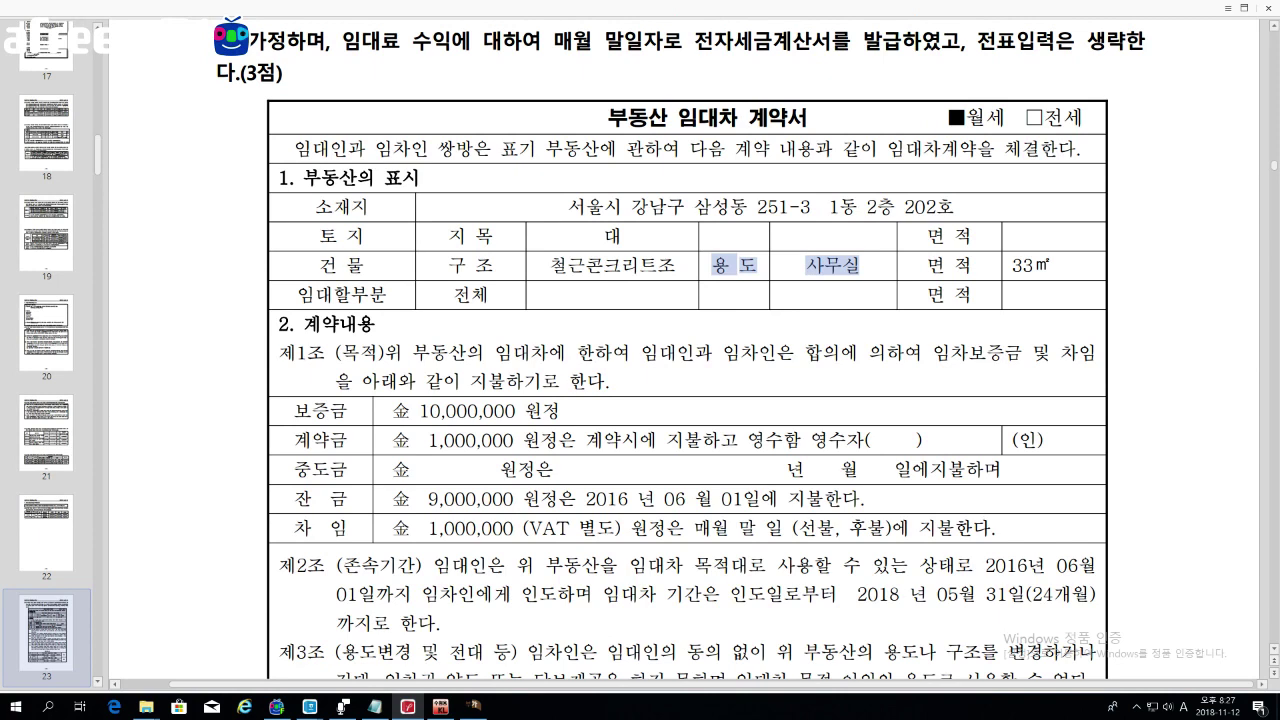
{"action": "left_click_drag", "start_coordinate": [1012, 265], "coordinate": [1050, 265]}
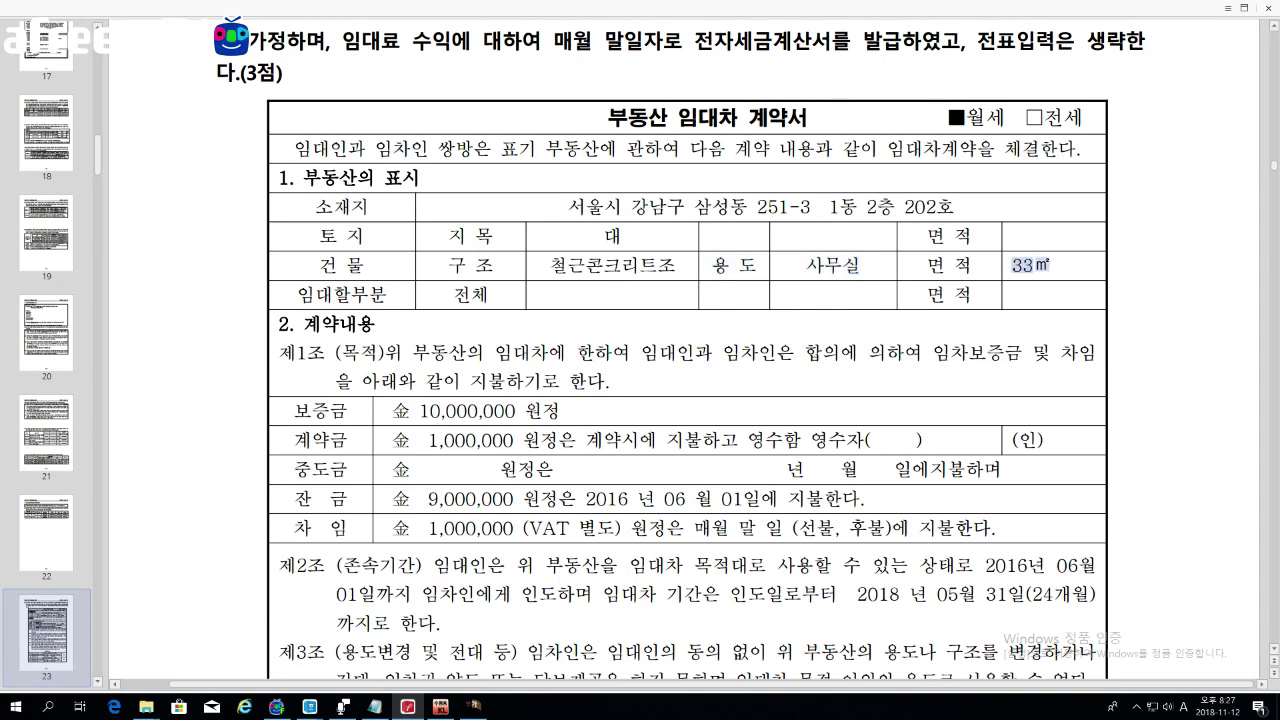
Step: Mark the 10,000,000 deposit, 1,000,000 monthly rent and lease dates 2016-06-01 to 2018-05-31
{"action": "scroll", "coordinate": [687, 360], "scroll_direction": "down", "scroll_amount": 3}
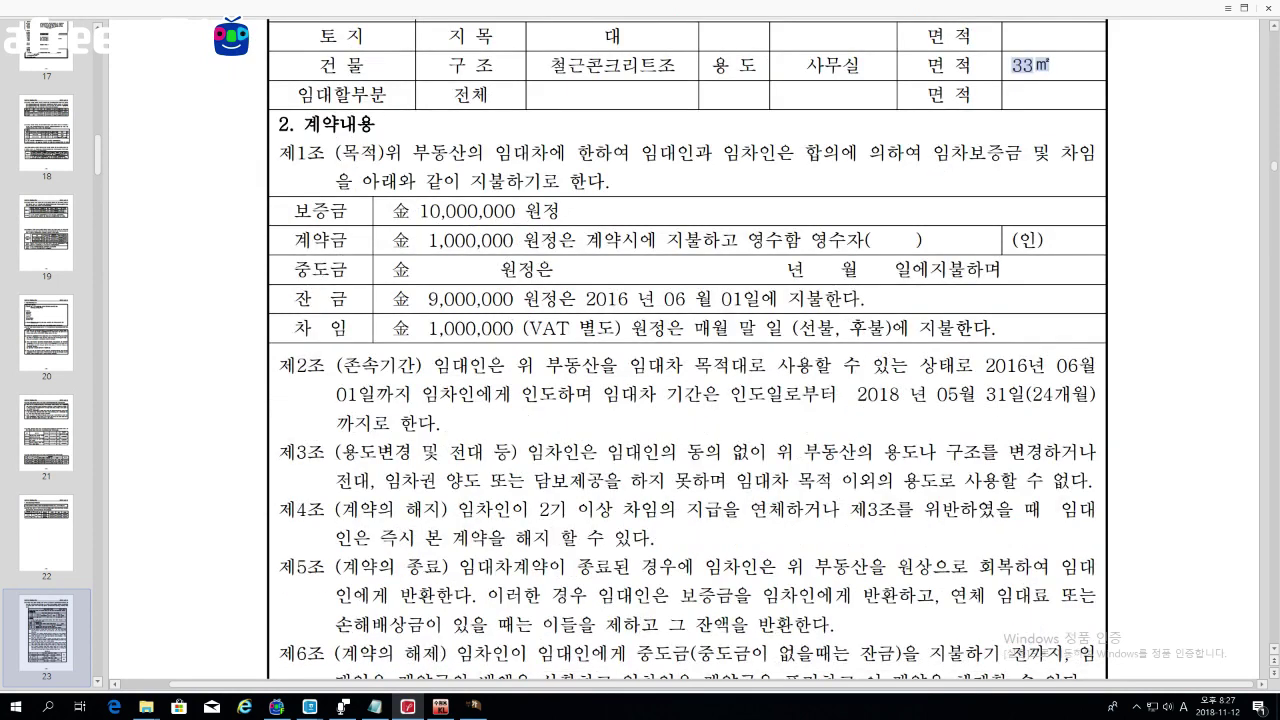
{"action": "left_click_drag", "start_coordinate": [294, 212], "coordinate": [558, 212]}
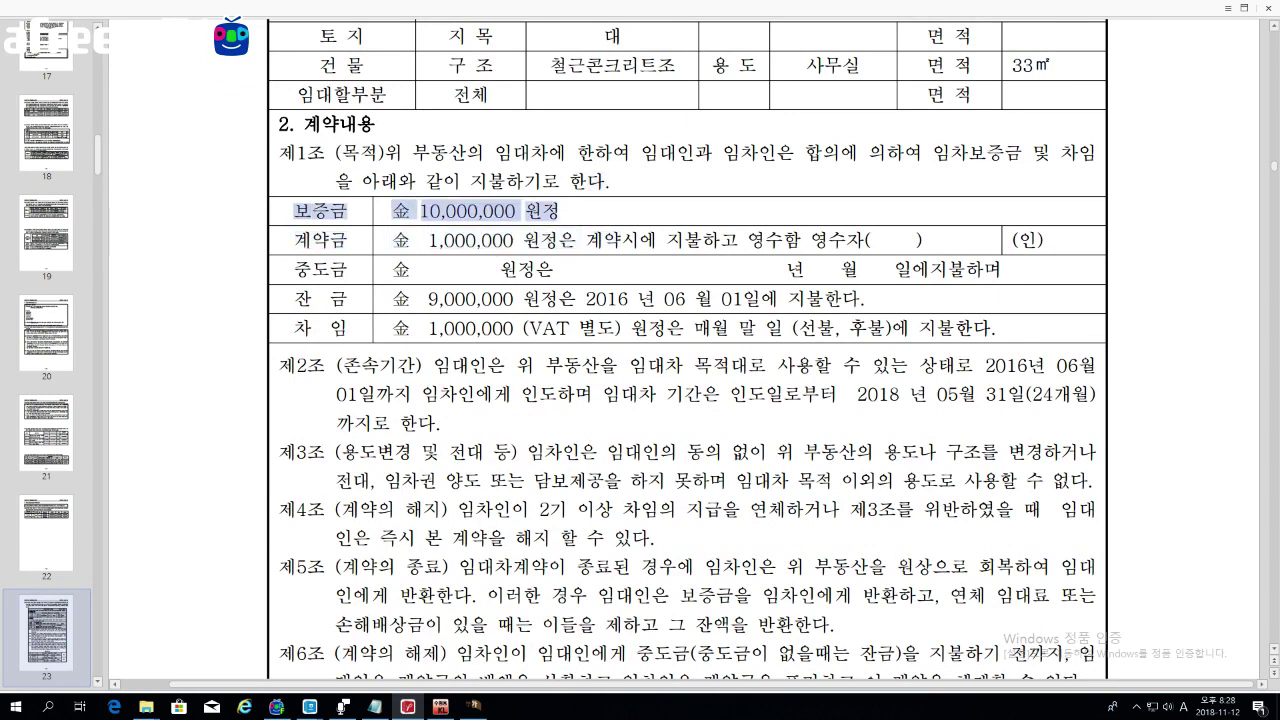
{"action": "scroll", "coordinate": [687, 360], "scroll_direction": "down", "scroll_amount": 1}
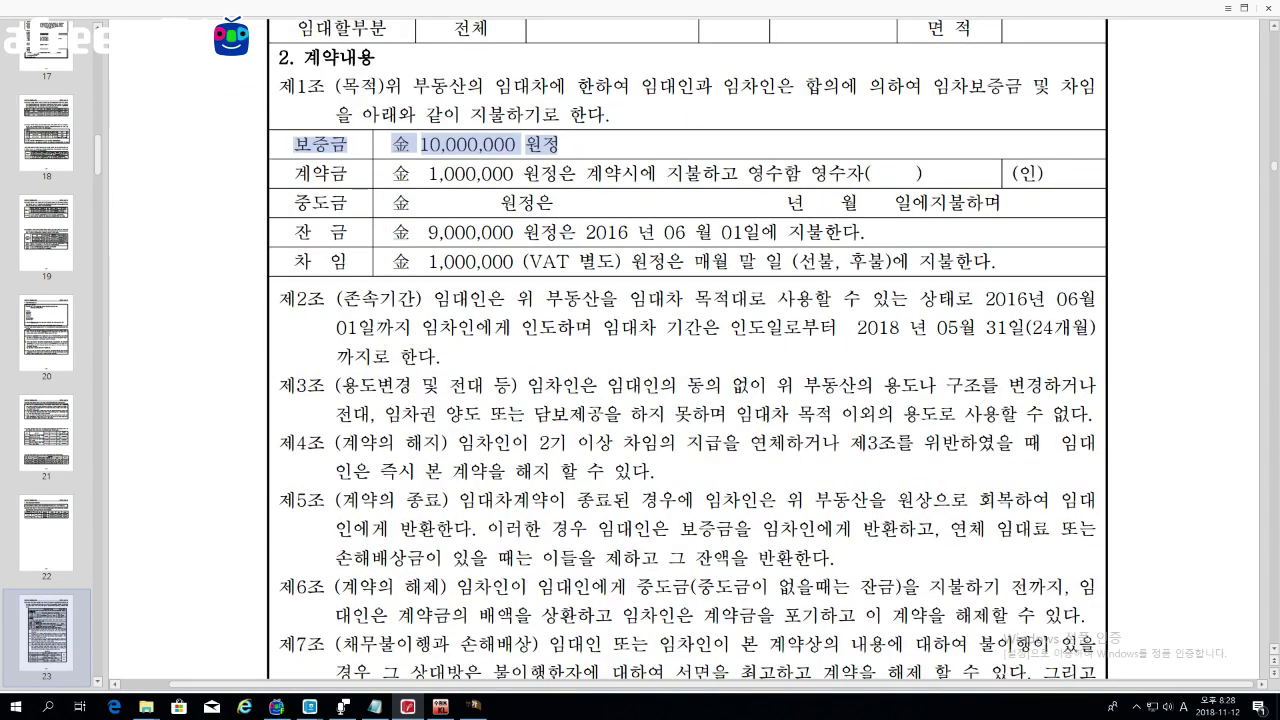
{"action": "left_click_drag", "start_coordinate": [294, 260], "coordinate": [616, 261]}
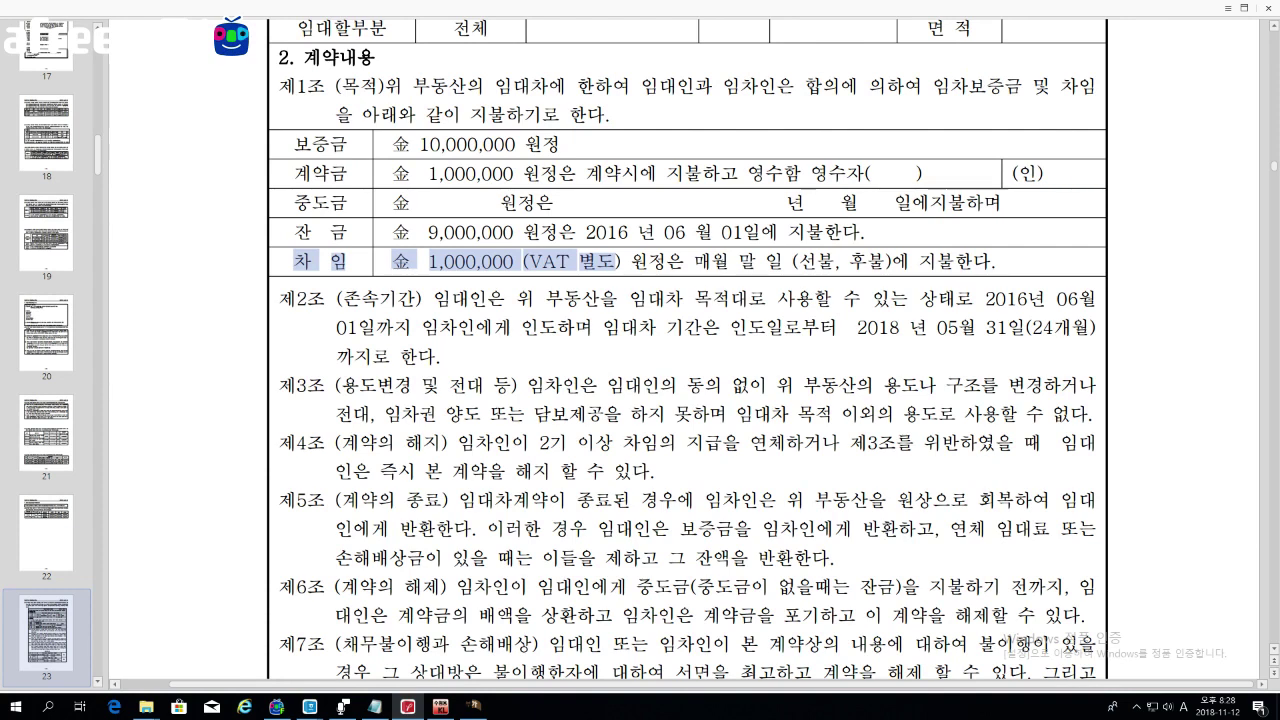
{"action": "left_click_drag", "start_coordinate": [984, 298], "coordinate": [375, 327]}
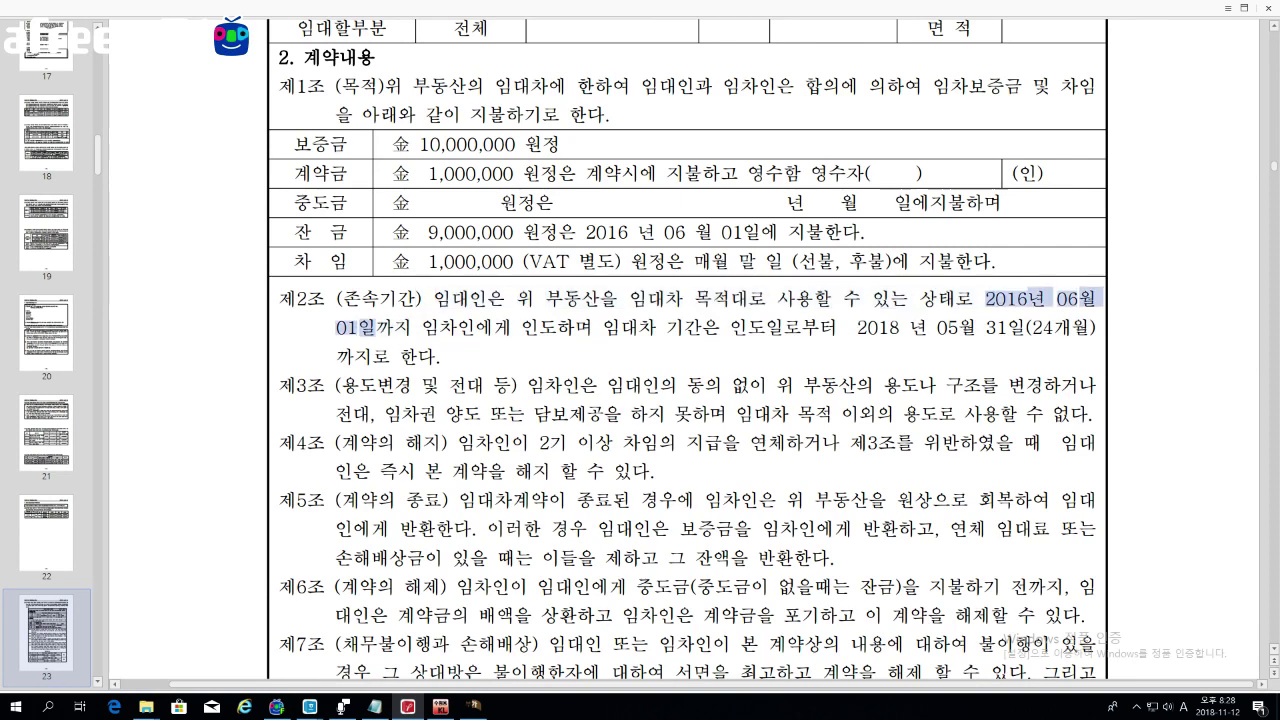
{"action": "left_click_drag", "start_coordinate": [839, 327], "coordinate": [1070, 327]}
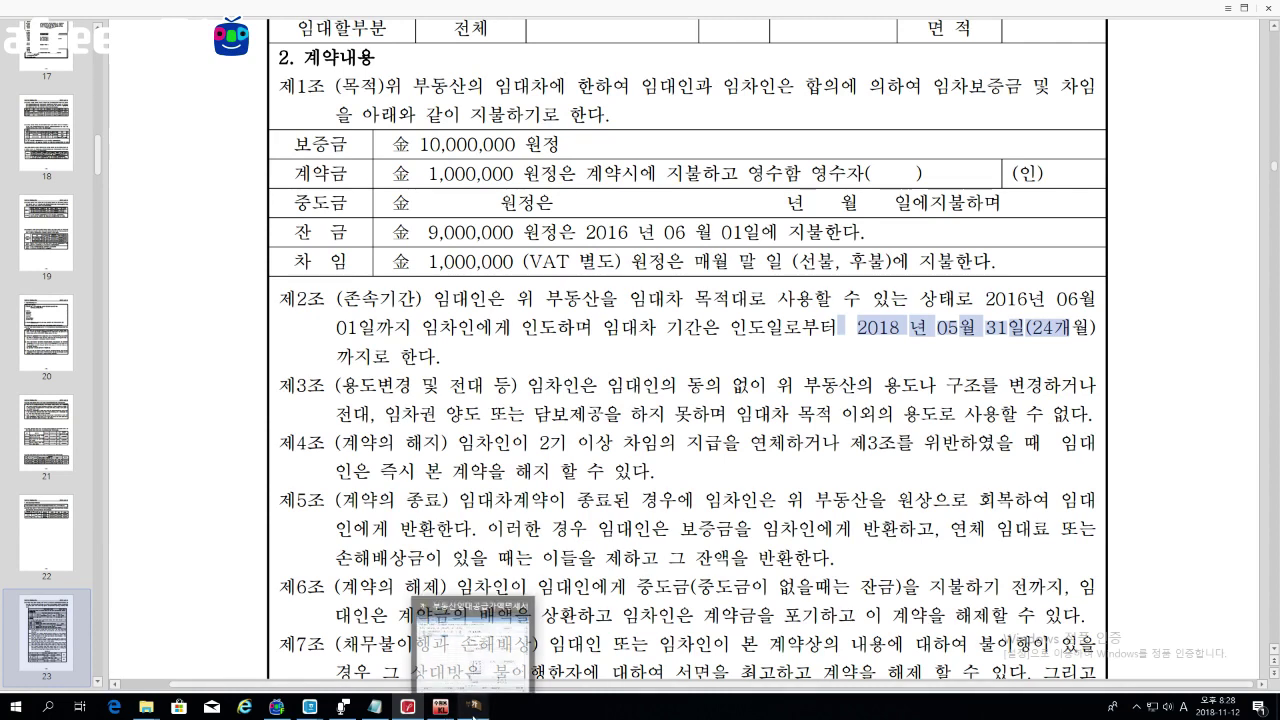
Step: Enter 비비티's unit 1동 2층 202호, area 33㎡ and use 사무실
{"action": "left_click", "coordinate": [474, 707]}
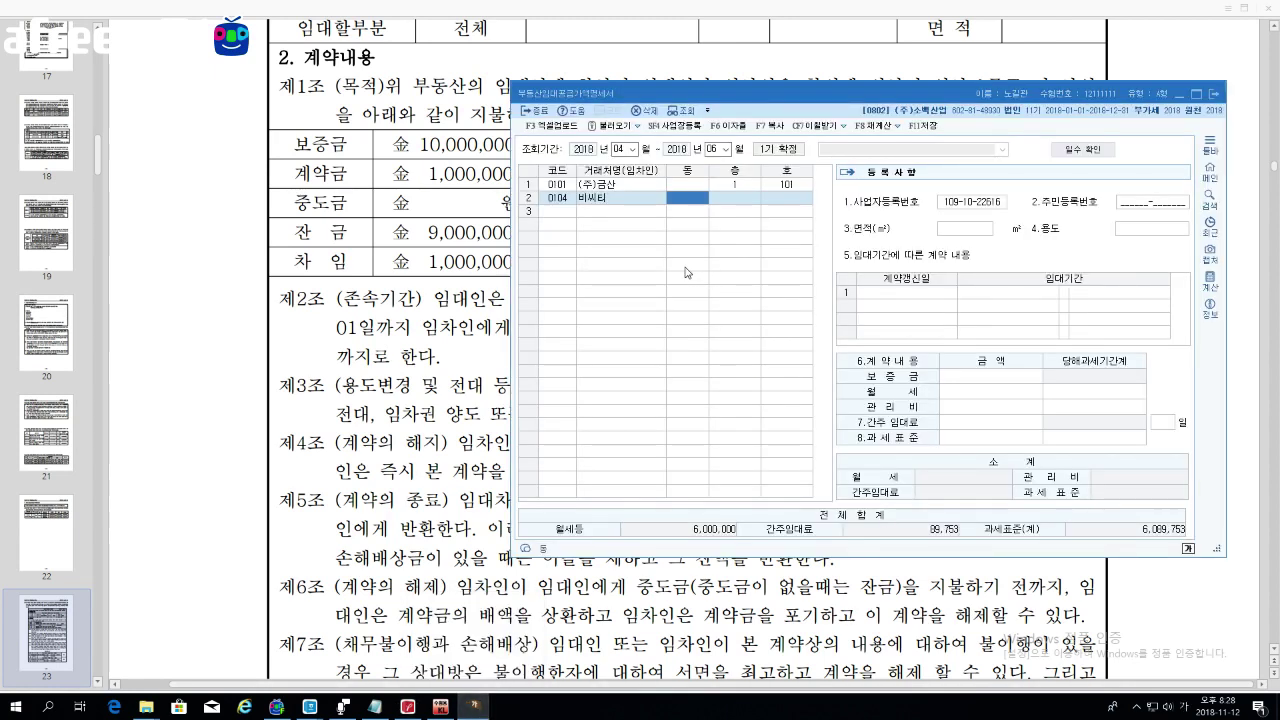
{"action": "type", "text": "1"}
{"action": "key", "text": "Return"}
{"action": "type", "text": "2"}
{"action": "key", "text": "Return"}
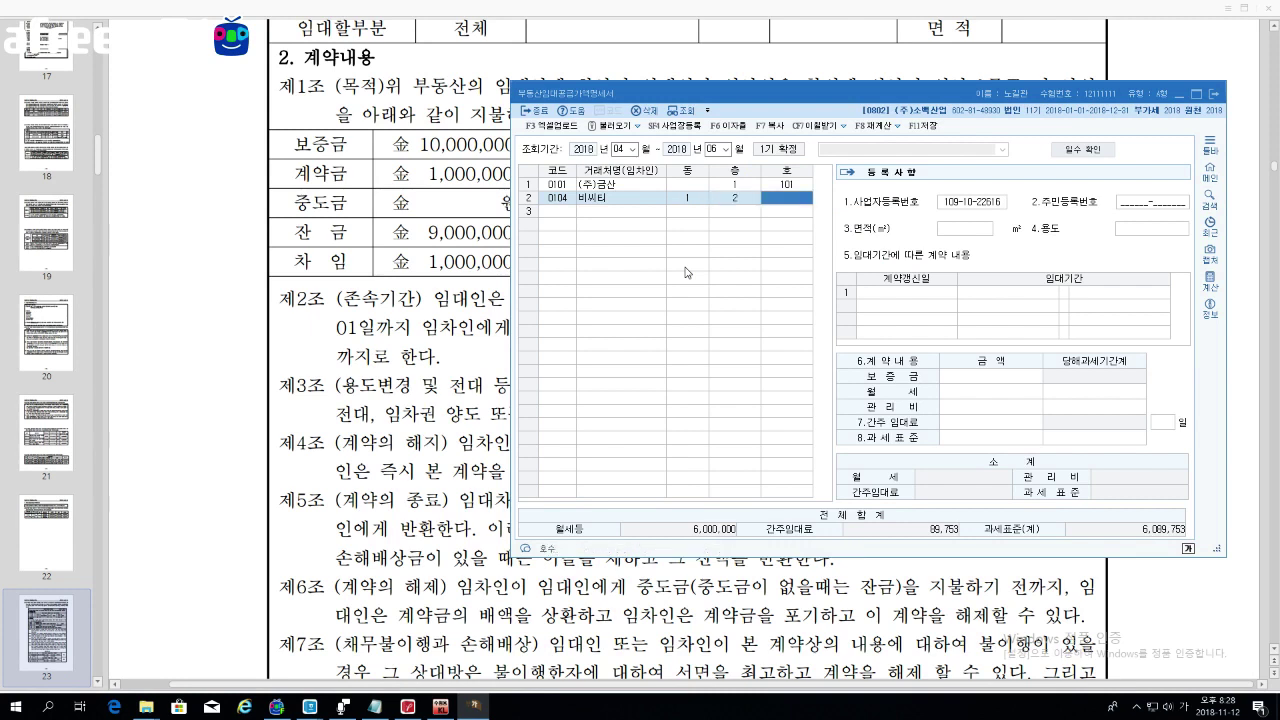
{"action": "type", "text": "202"}
{"action": "key", "text": "Return"}
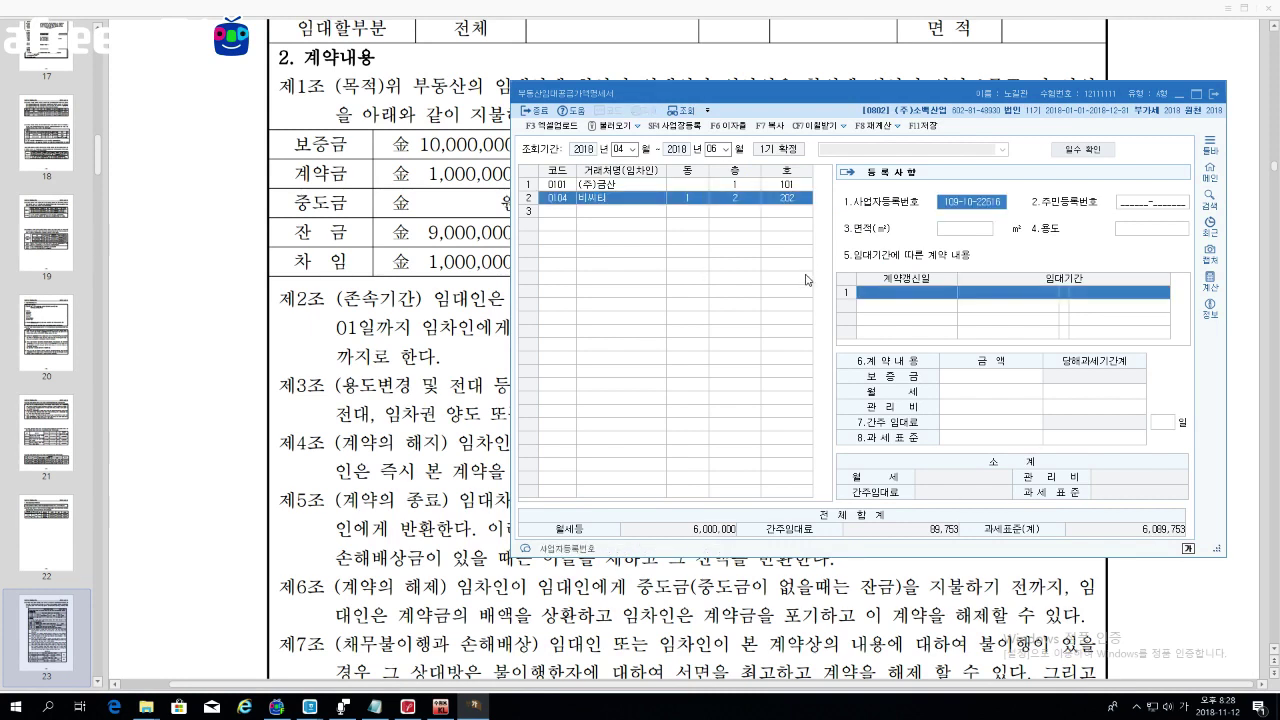
{"action": "left_click", "coordinate": [942, 233]}
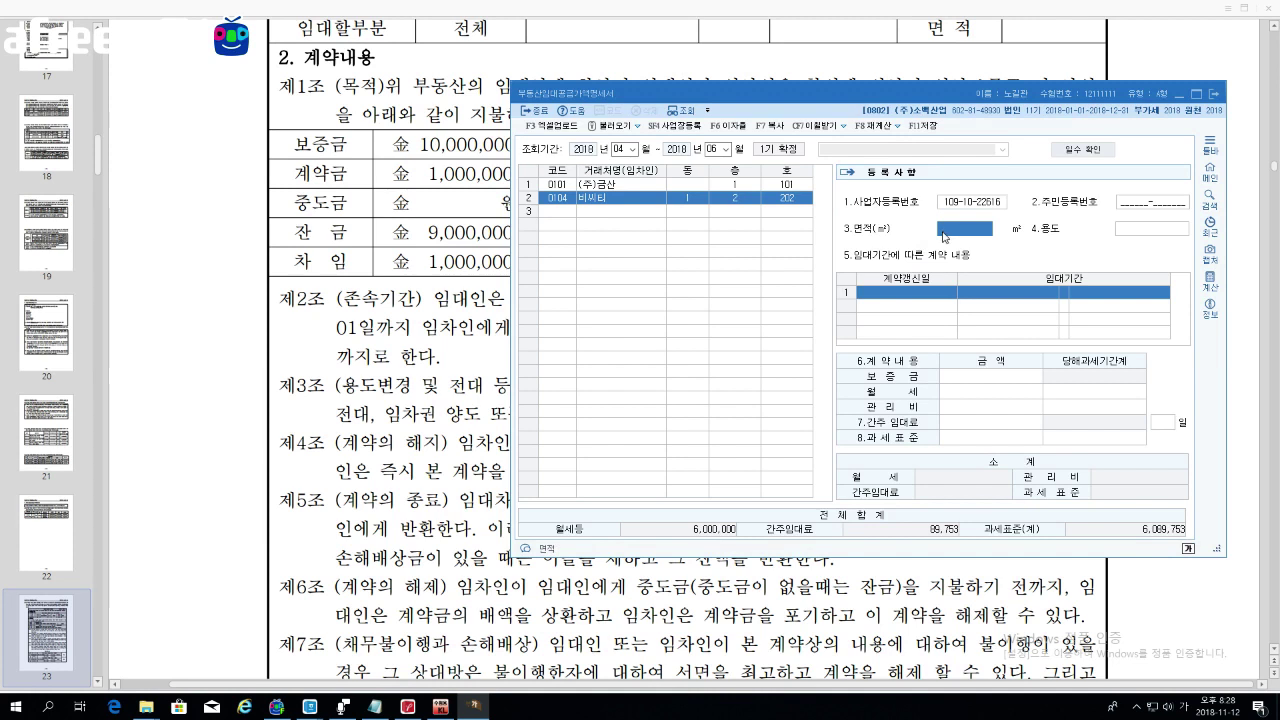
{"action": "type", "text": "33"}
{"action": "key", "text": "Return"}
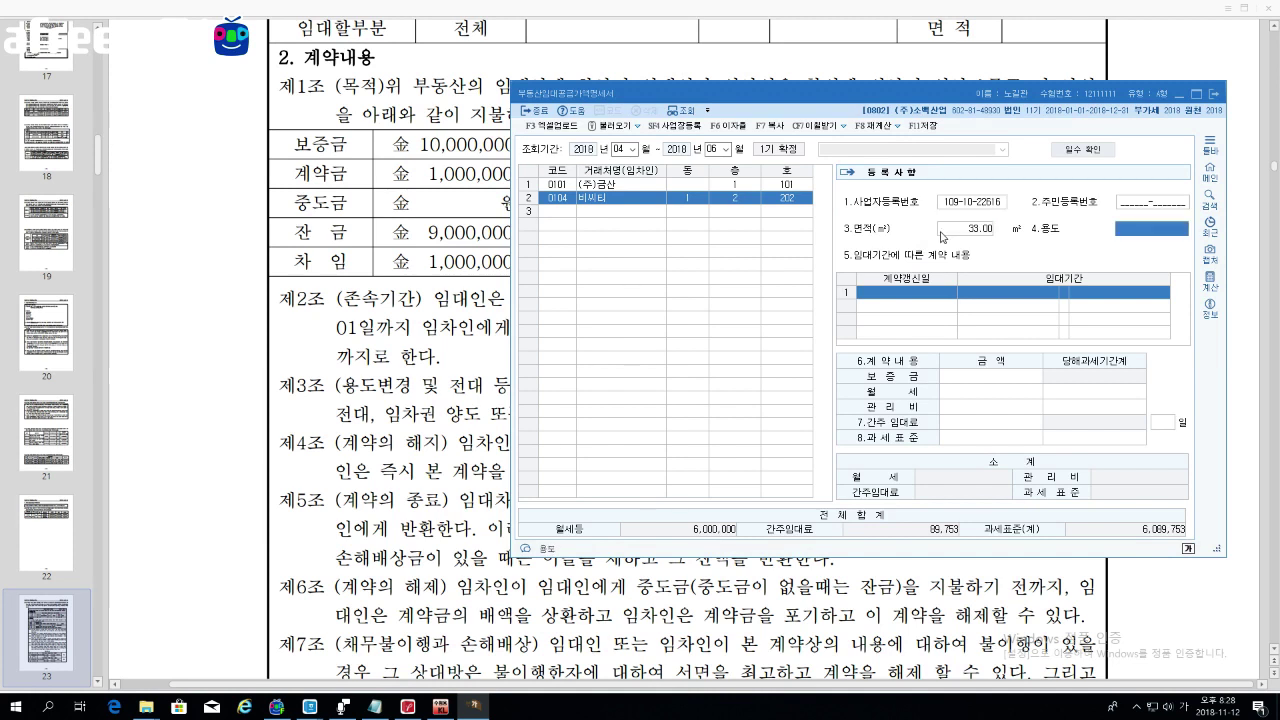
{"action": "type", "text": "사뭇"}
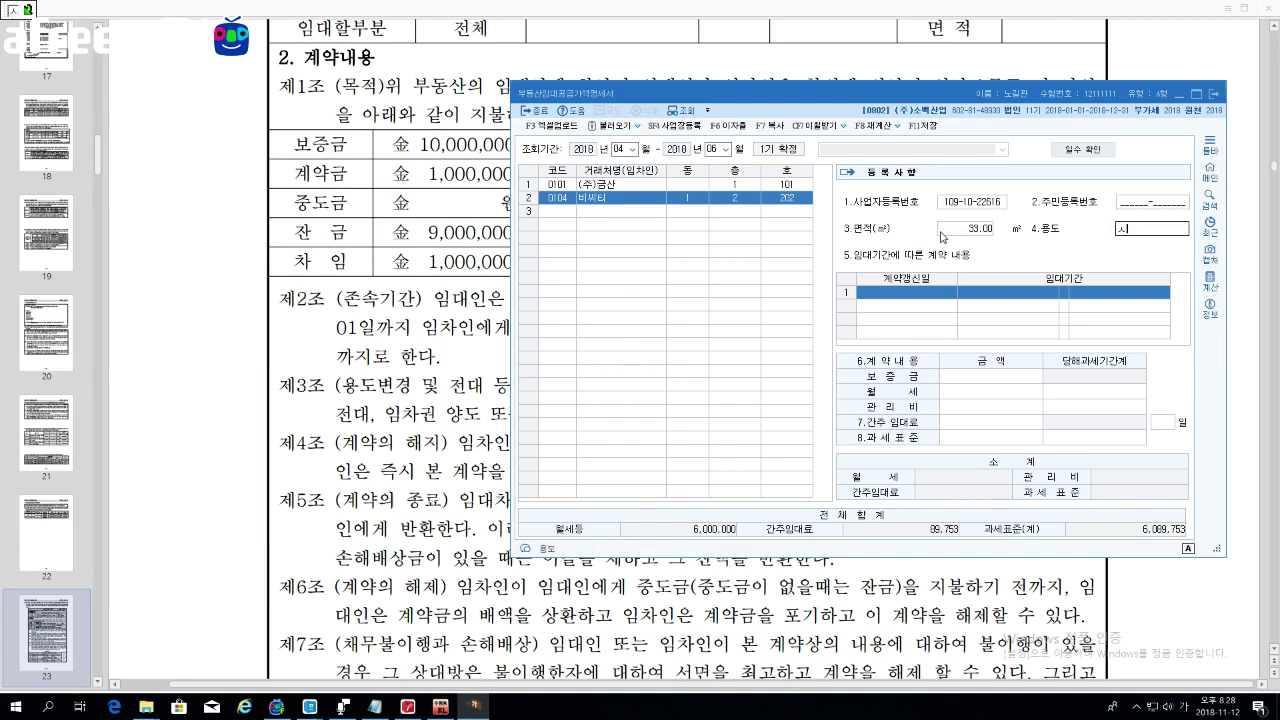
{"action": "type", "text": "실"}
{"action": "key", "text": "Return"}
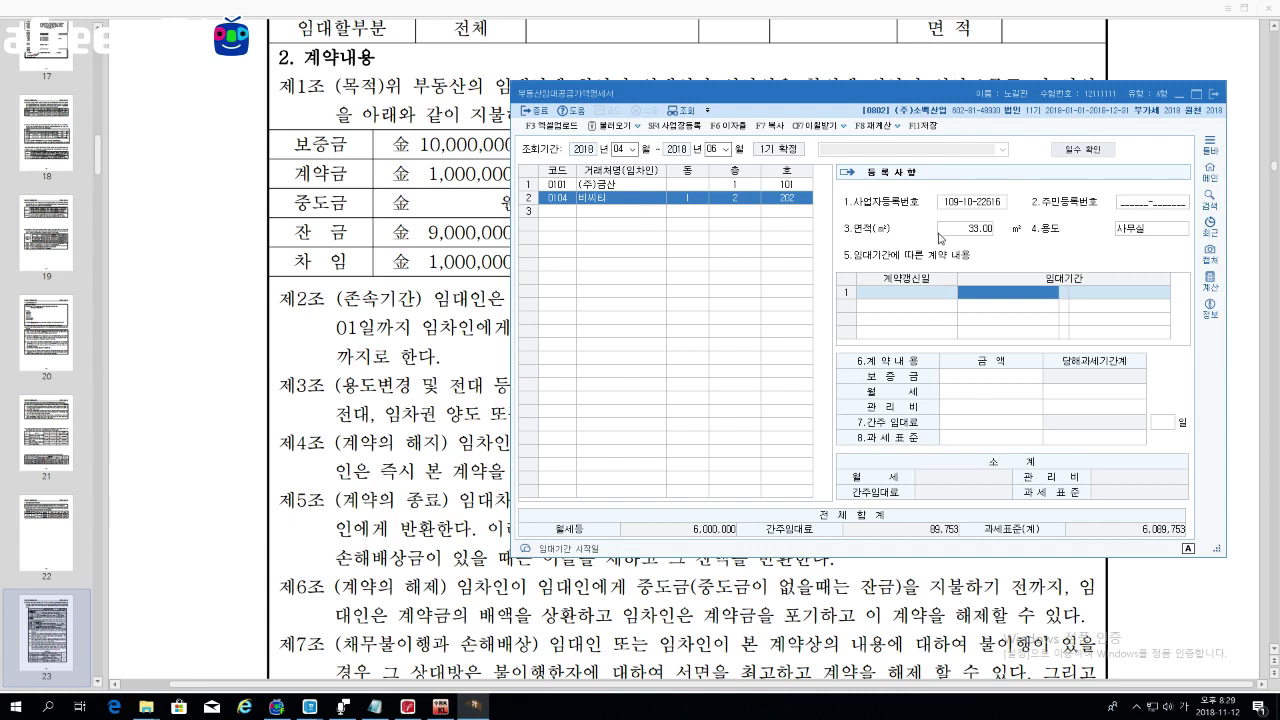
Step: Enter lease period 2016-06-01 to 2018-05-31, deposit 10,000,000 and monthly rent 1,000,000
{"action": "type", "text": "2016-"}
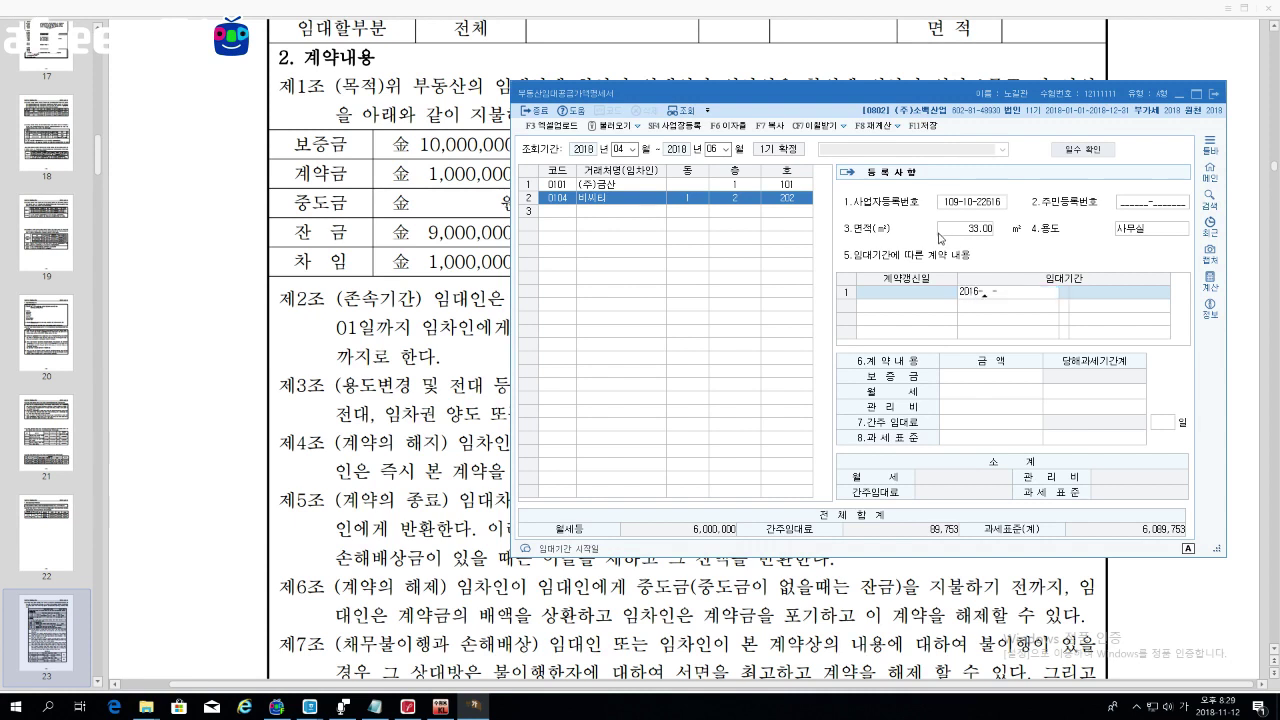
{"action": "type", "text": "06-"}
{"action": "type", "text": "01"}
{"action": "key", "text": "Return"}
{"action": "type", "text": "20180531"}
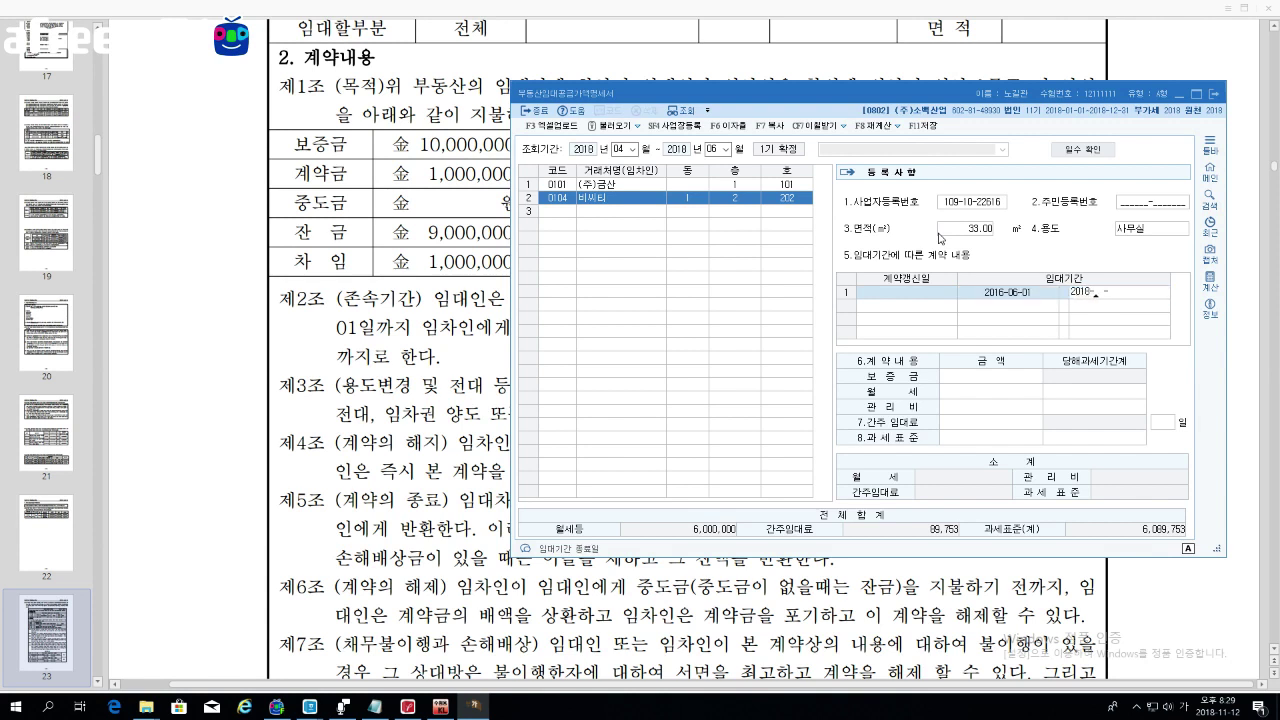
{"action": "key", "text": "Return"}
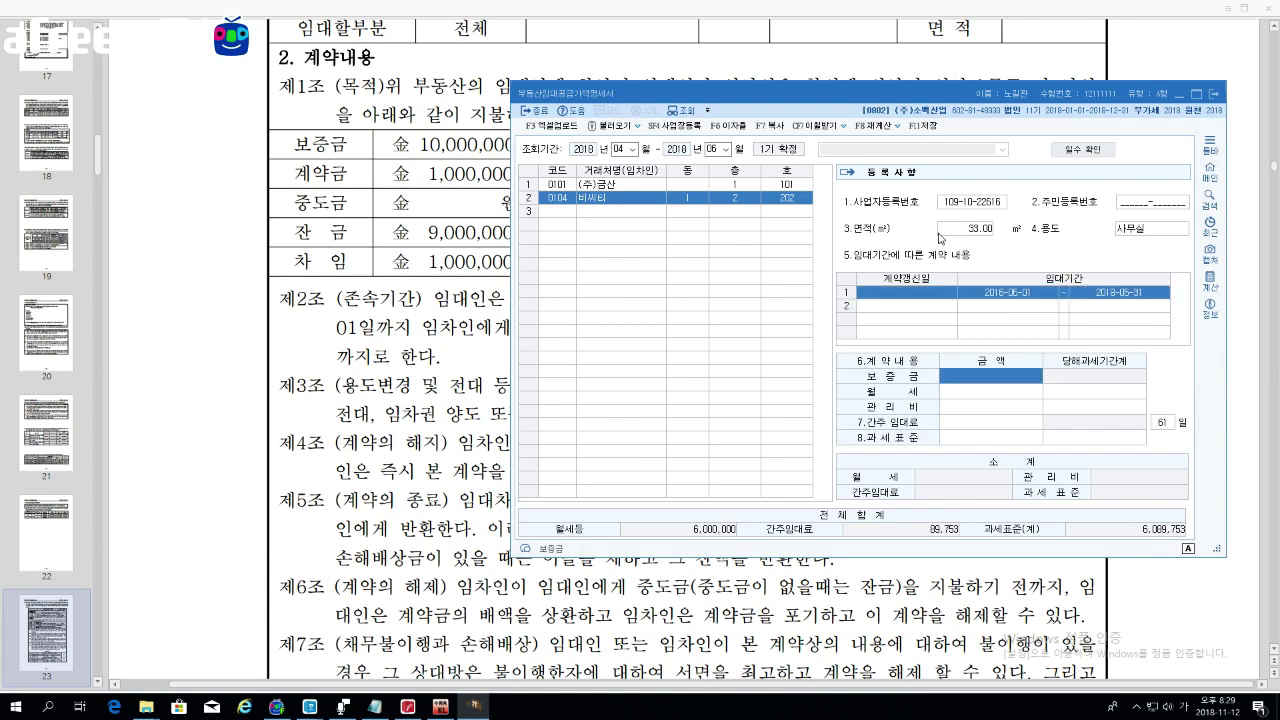
{"action": "type", "text": "10000000"}
{"action": "key", "text": "Return"}
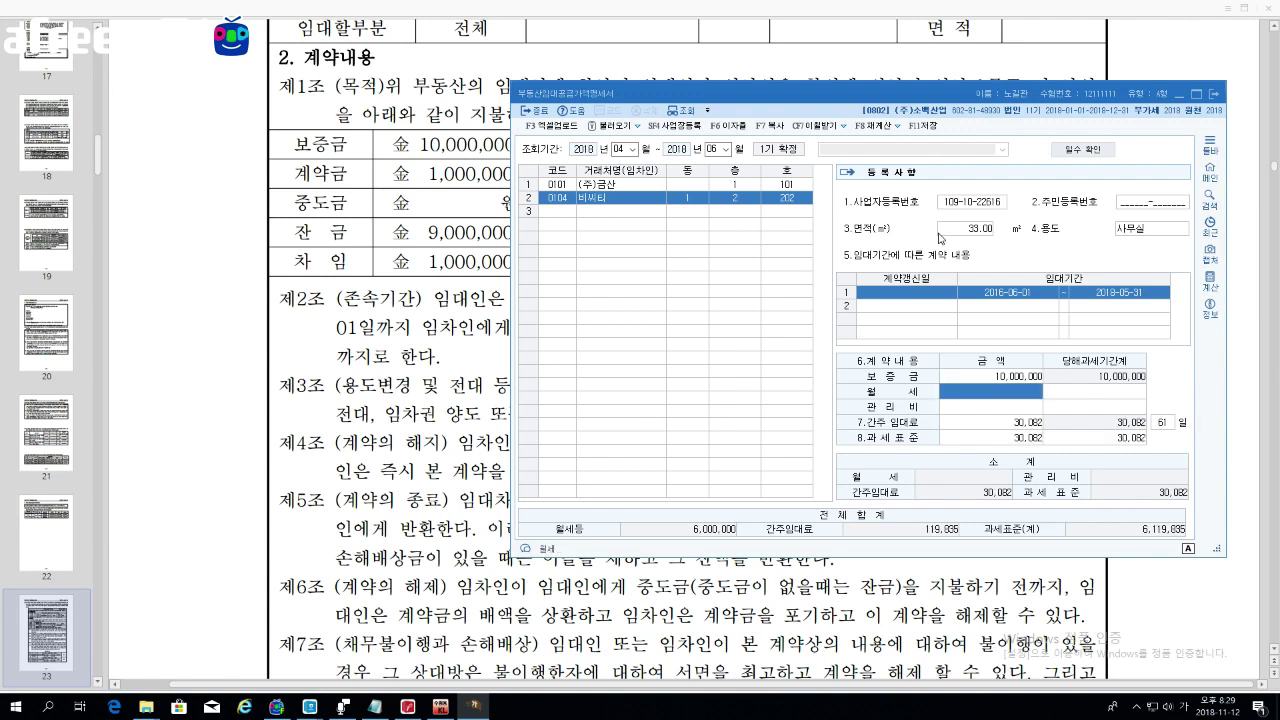
{"action": "type", "text": "1000000"}
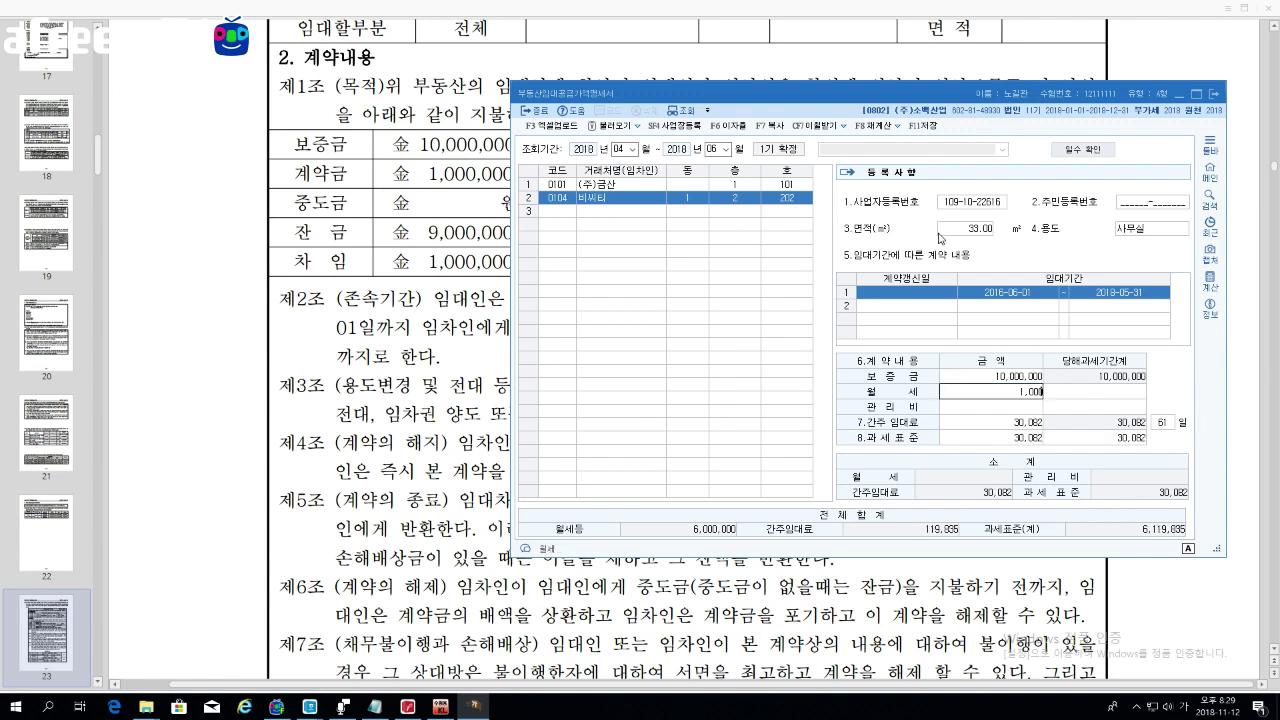
{"action": "key", "text": "Return"}
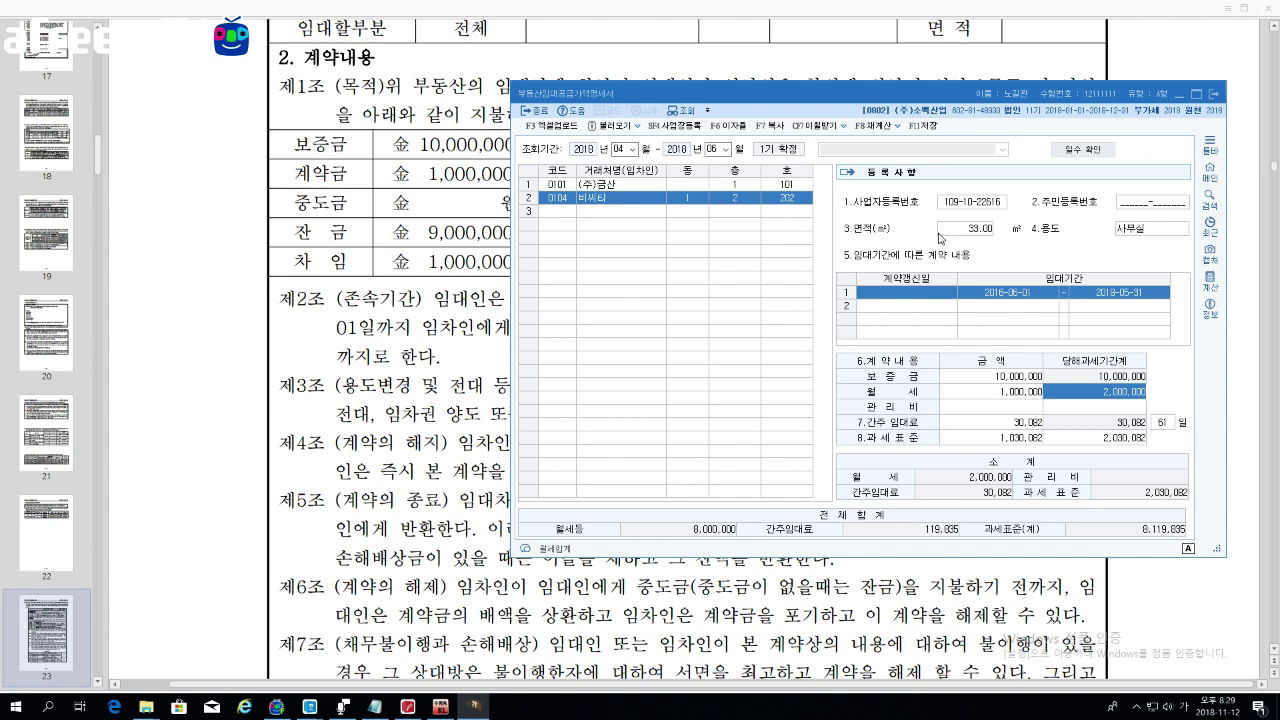
Step: Confirm the lease period with an empty renewal date so the contract amounts calculate
{"action": "key", "text": "Return"}
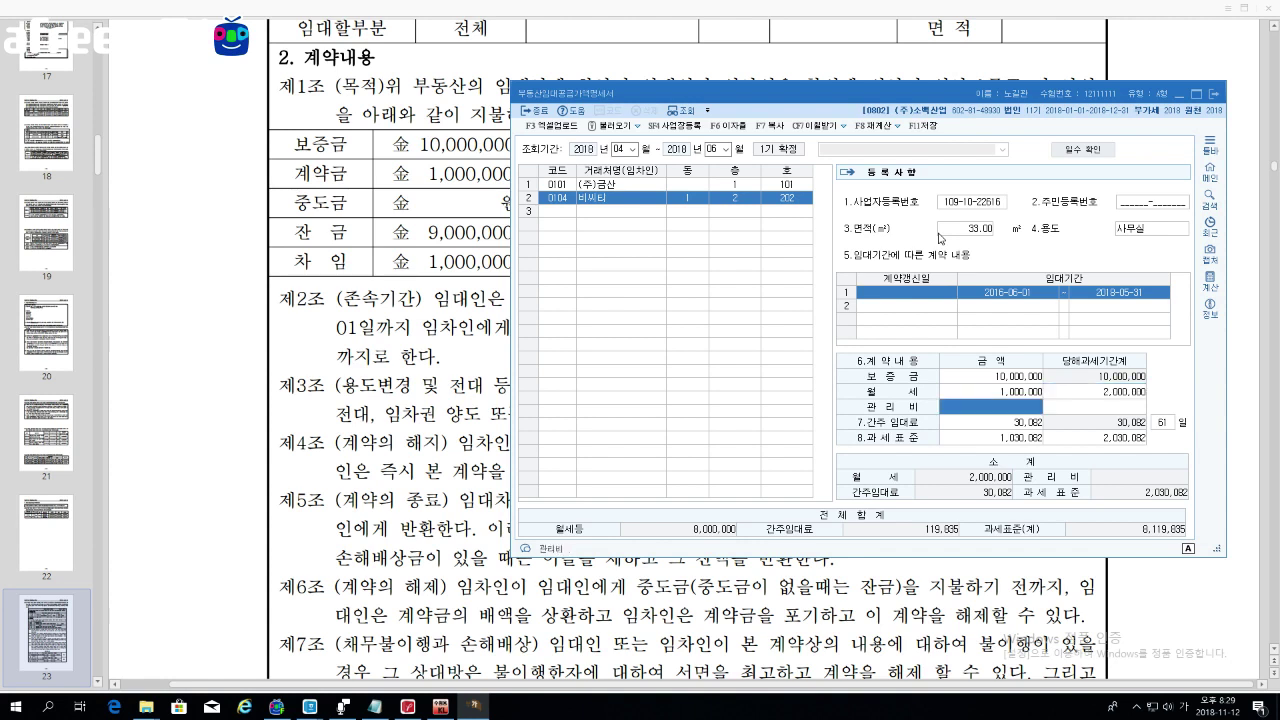
{"action": "key", "text": "Return"}
{"action": "key", "text": "Return"}
{"action": "key", "text": "Return"}
{"action": "key", "text": "Return"}
{"action": "key", "text": "Return"}
{"action": "key", "text": "Return"}
{"action": "key", "text": "Return"}
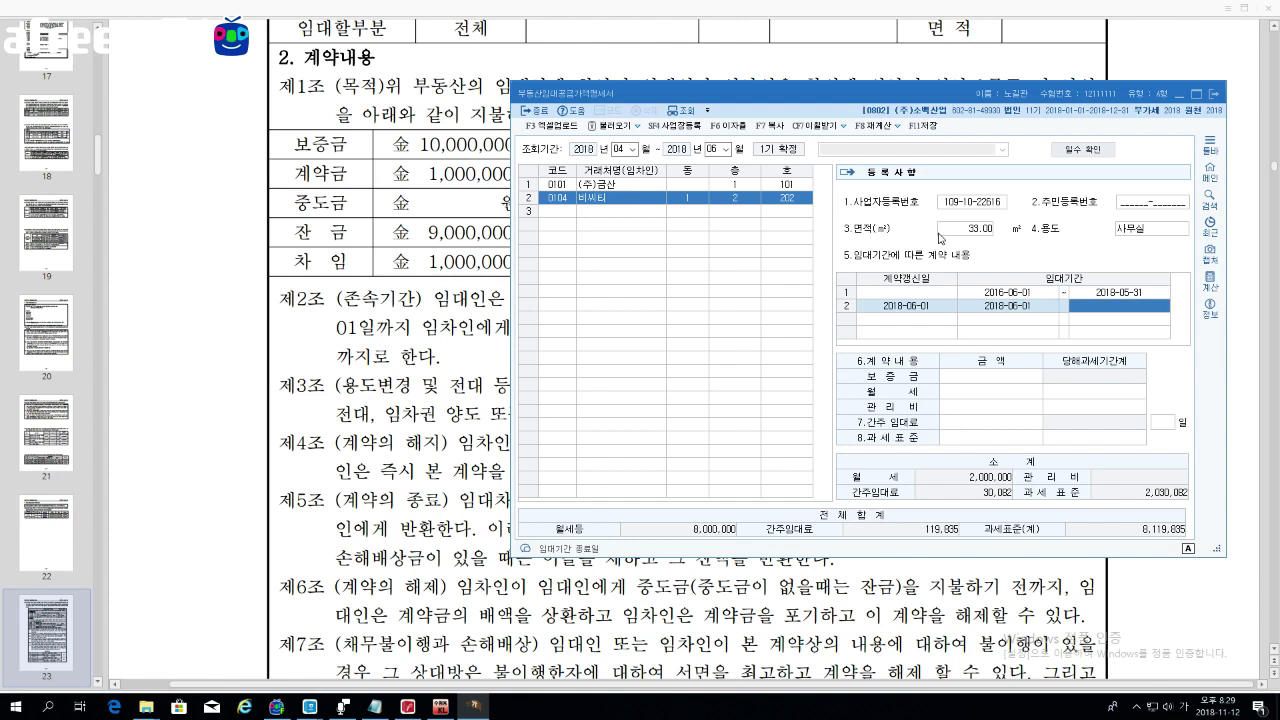
{"action": "key", "text": "Left"}
{"action": "key", "text": "Left"}
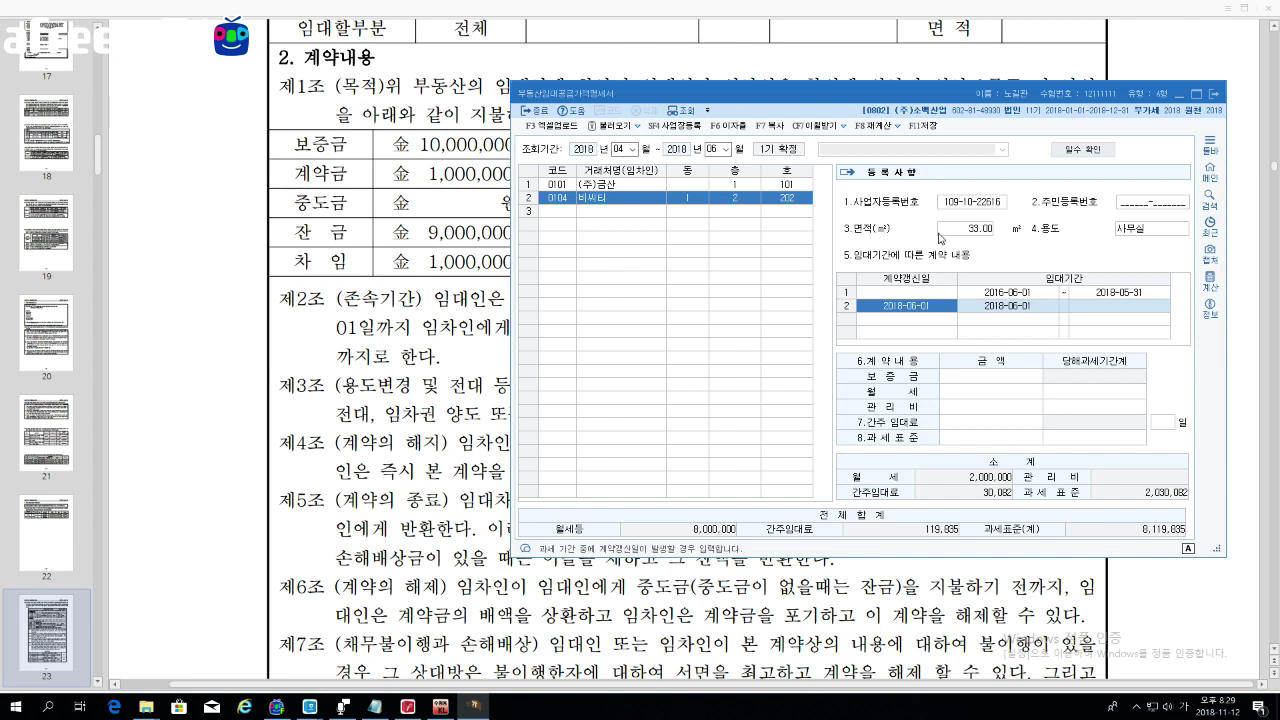
{"action": "key", "text": "Delete"}
{"action": "key", "text": "Return"}
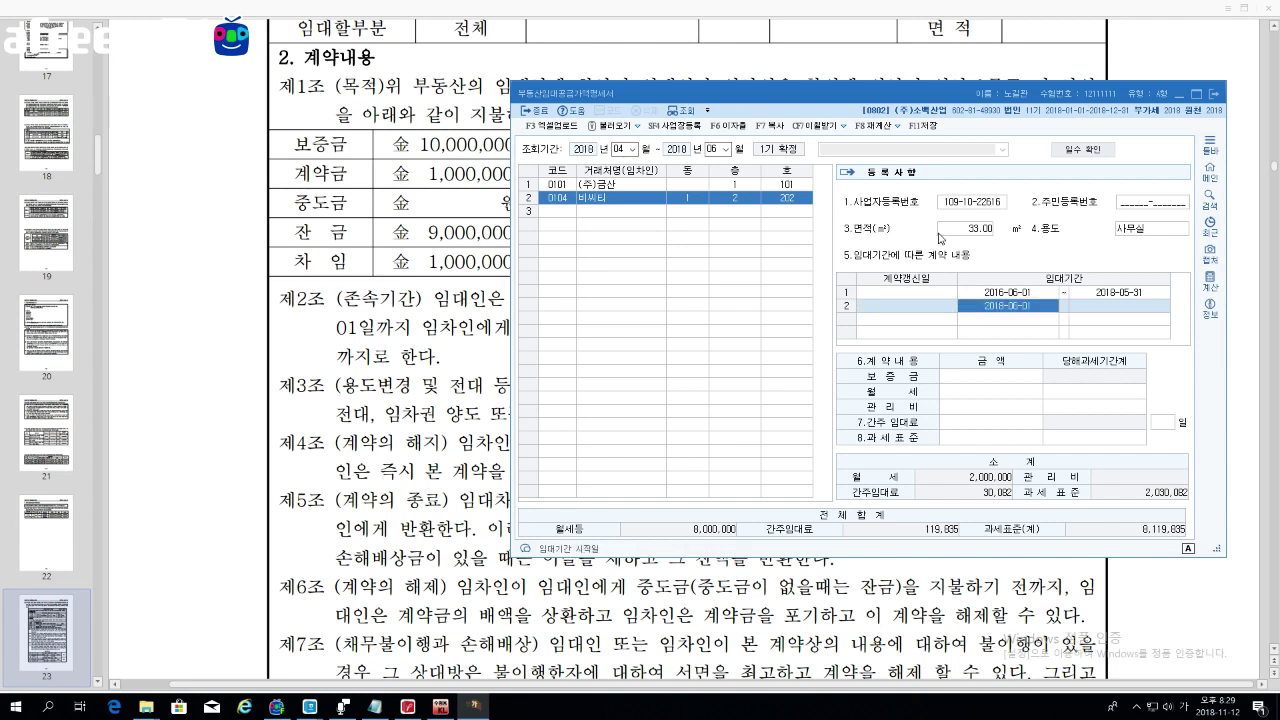
{"action": "key", "text": "Return"}
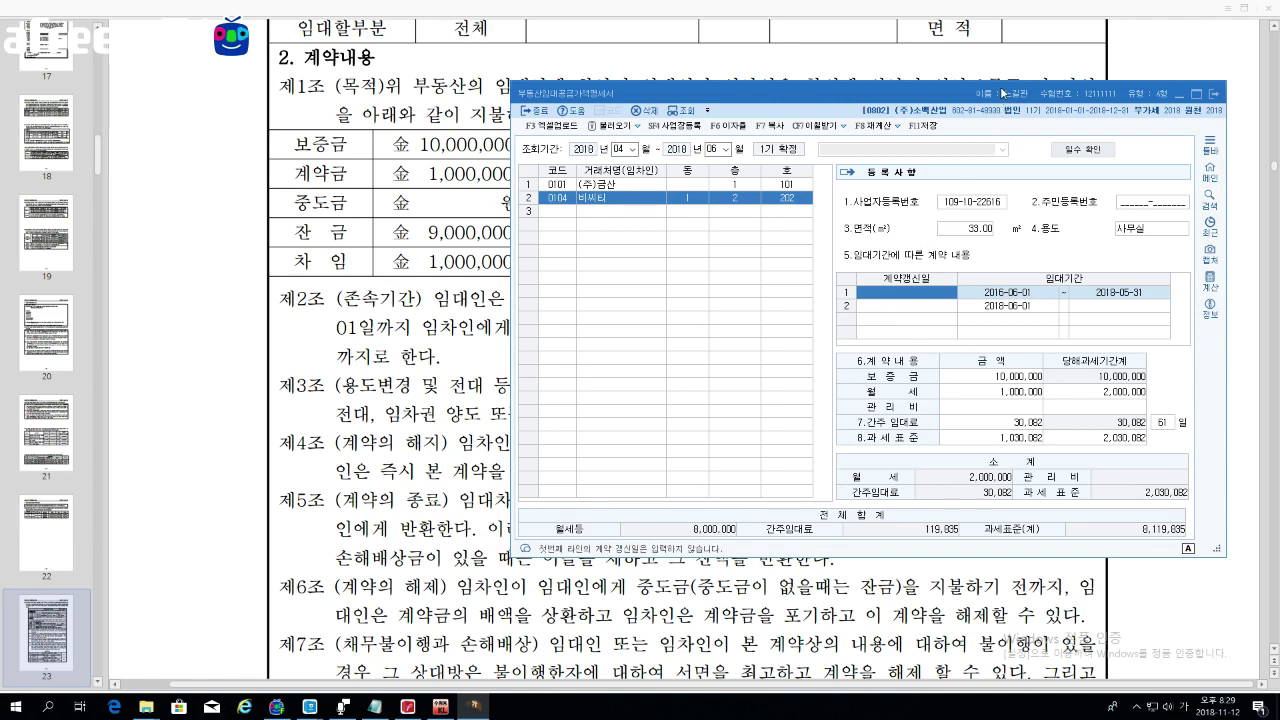
{"action": "left_click_drag", "start_coordinate": [1020, 88], "coordinate": [1038, 55]}
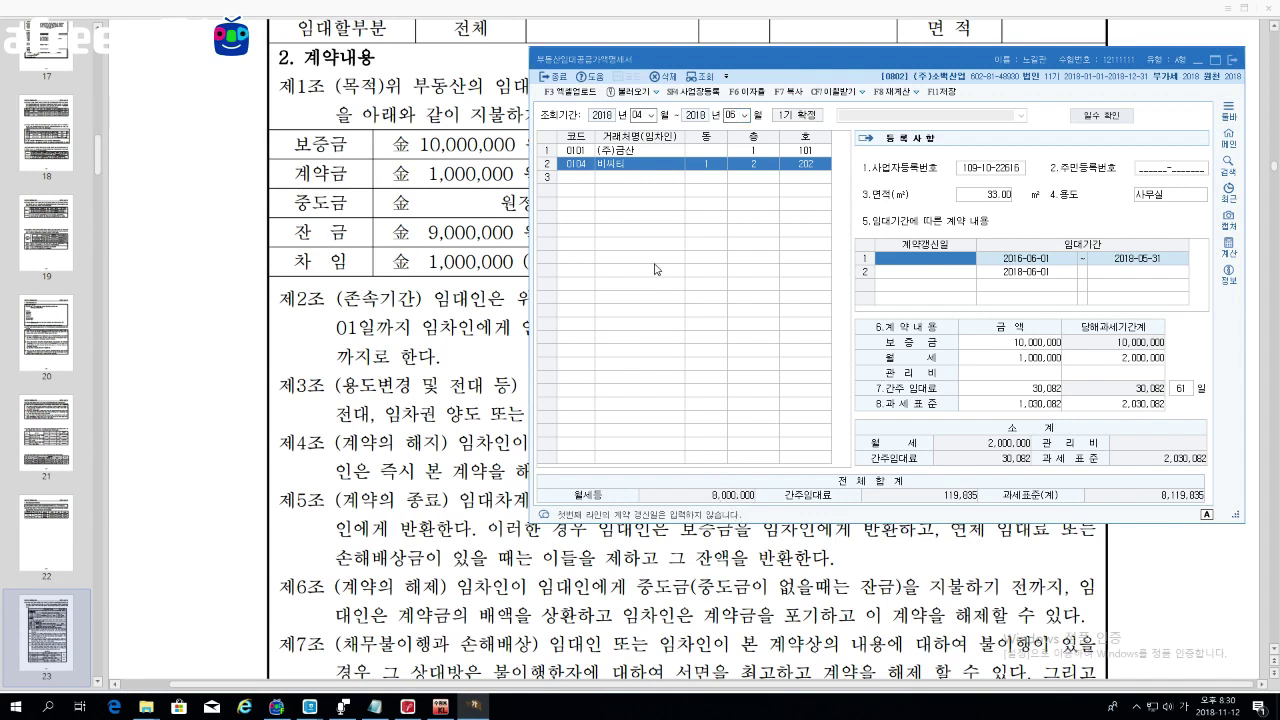
Step: Compare the two tenants' lease details, ending on 비비티's 30,082 deemed rent
{"action": "left_click", "coordinate": [650, 161]}
{"action": "left_click", "coordinate": [643, 167]}
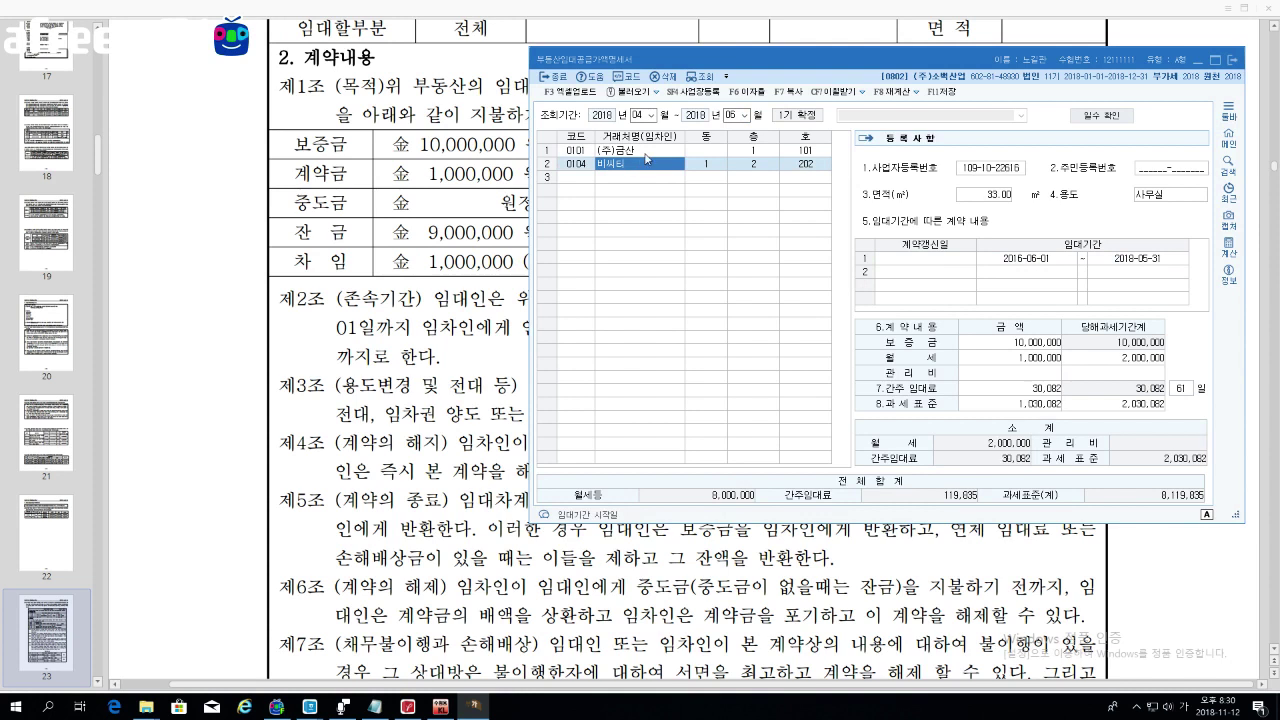
{"action": "left_click", "coordinate": [642, 170]}
Step: Open the VAT return (부가가치세신고서) beside the rental statement
{"action": "left_click", "coordinate": [440, 706]}
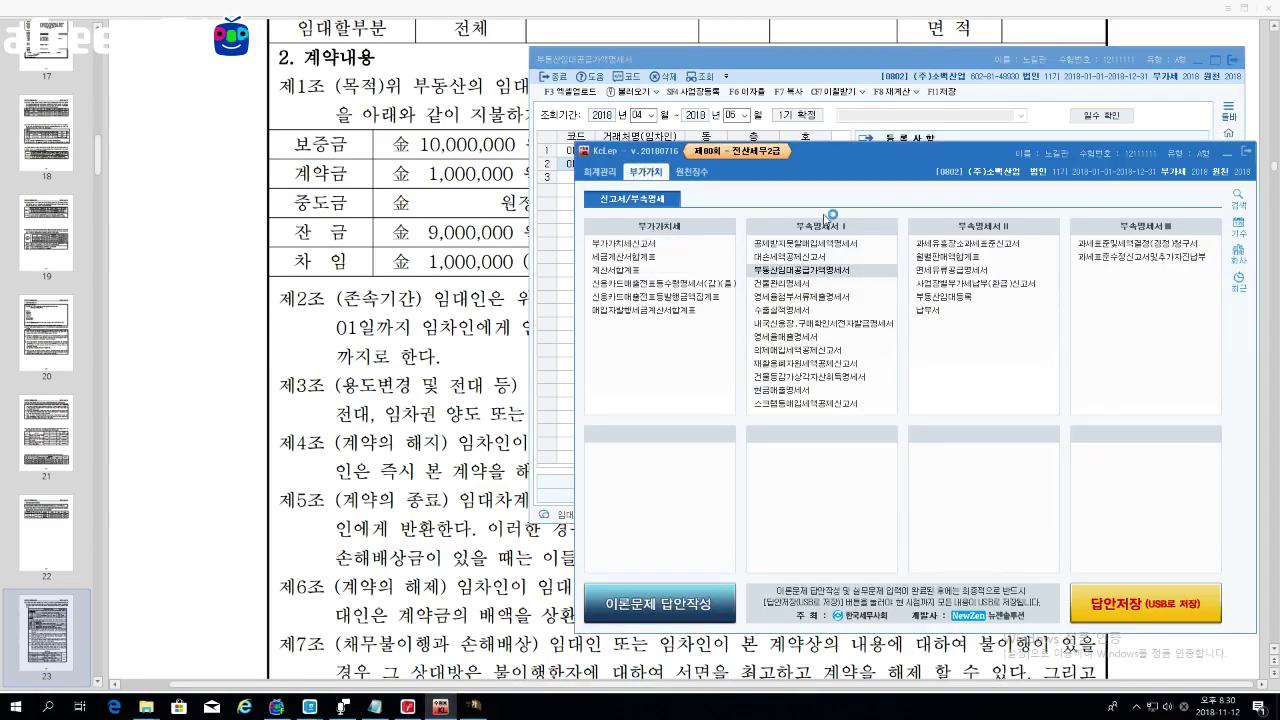
{"action": "left_click", "coordinate": [636, 244]}
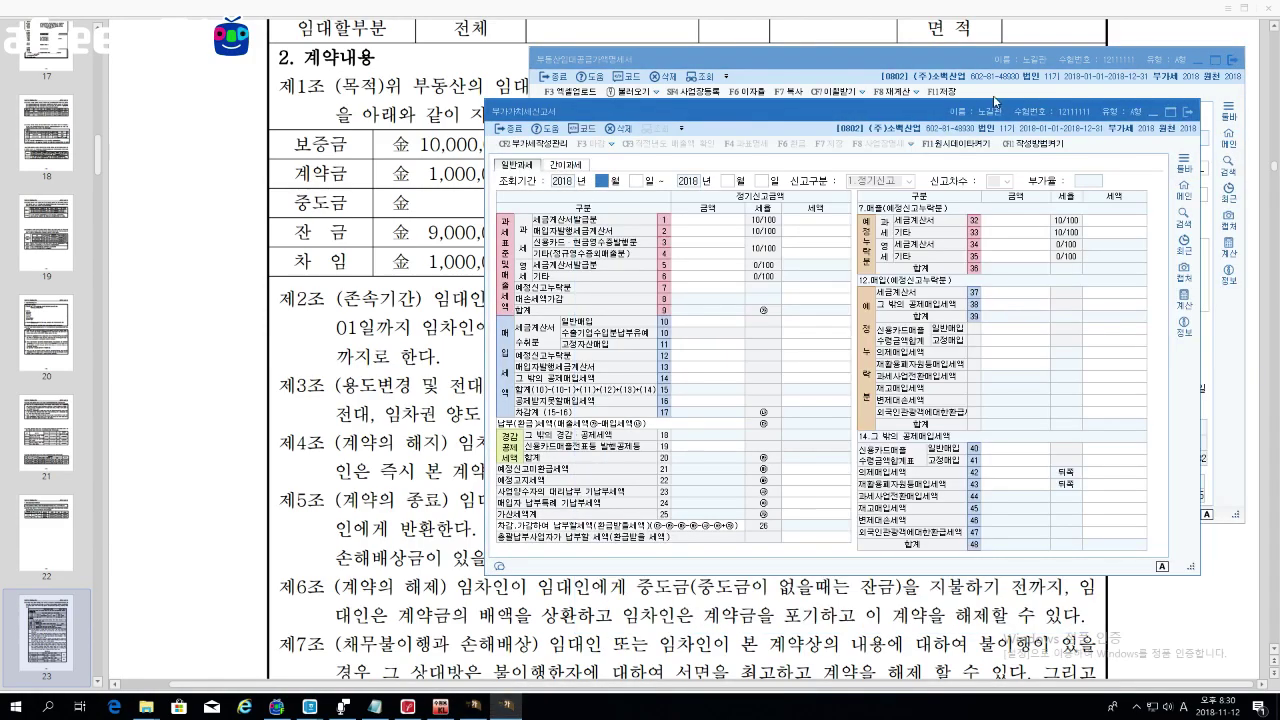
{"action": "left_click_drag", "start_coordinate": [978, 113], "coordinate": [508, 27]}
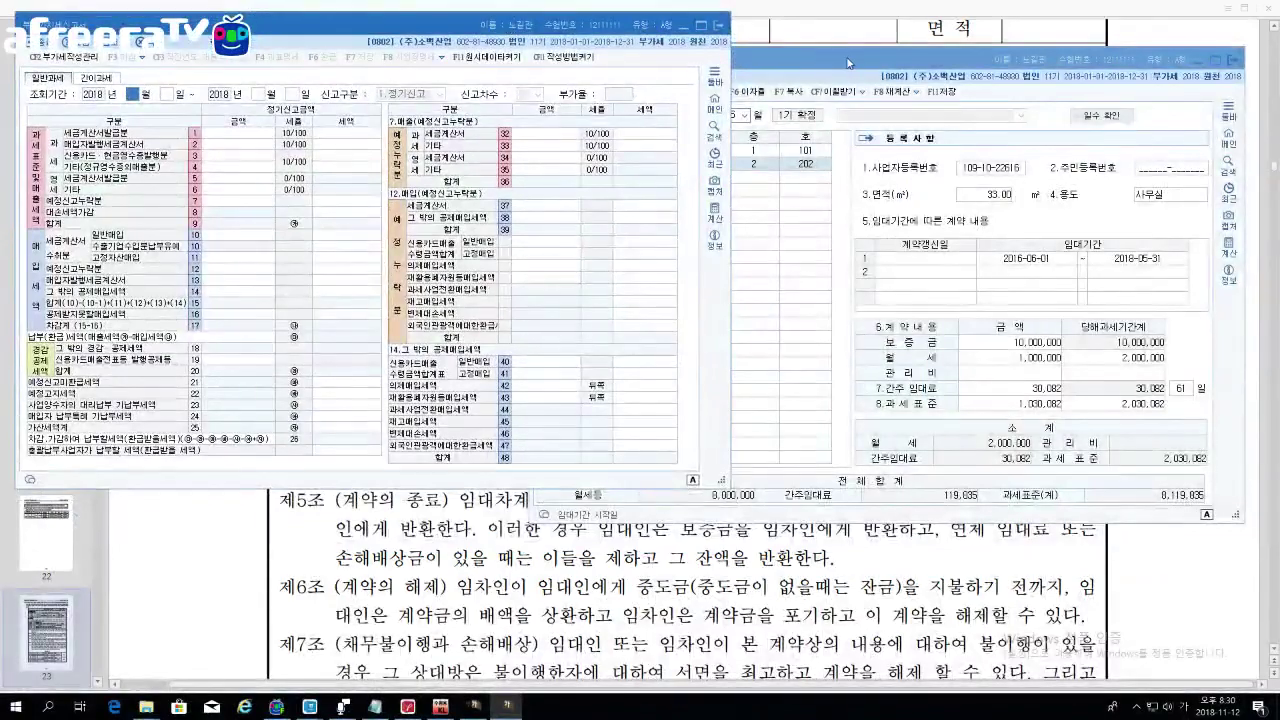
{"action": "left_click_drag", "start_coordinate": [829, 62], "coordinate": [903, 33]}
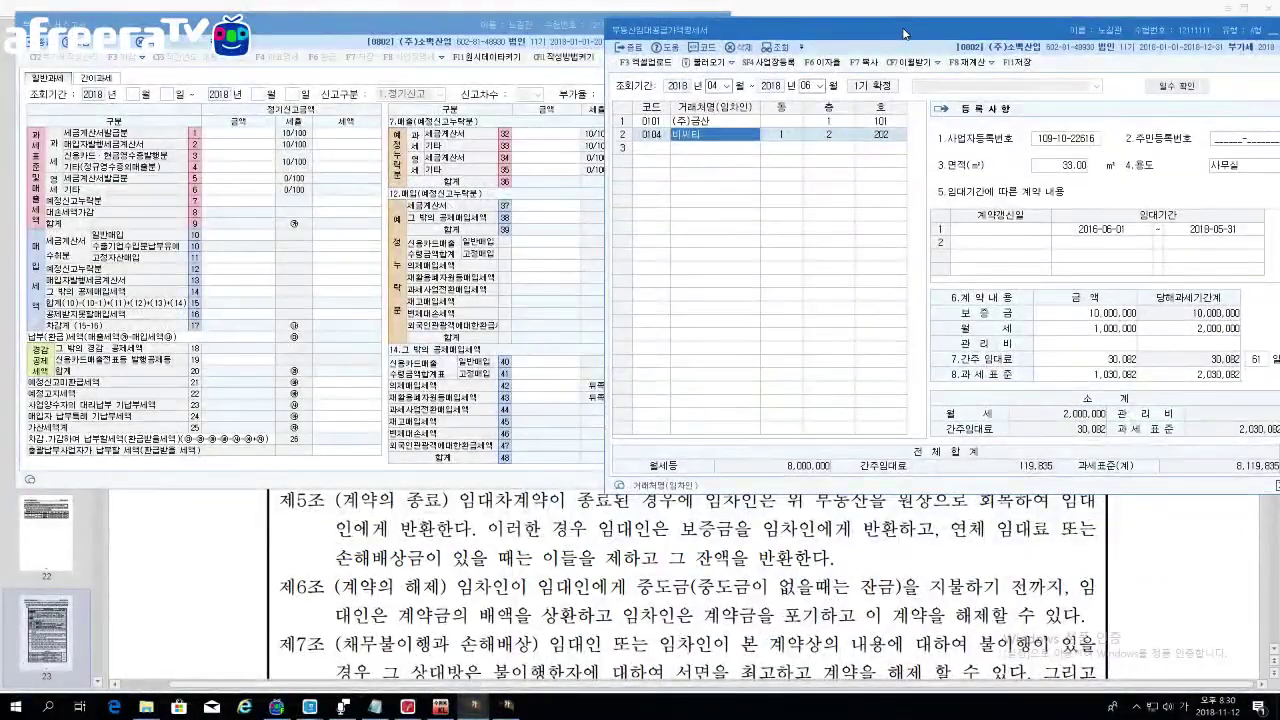
{"action": "left_click_drag", "start_coordinate": [824, 33], "coordinate": [954, 28]}
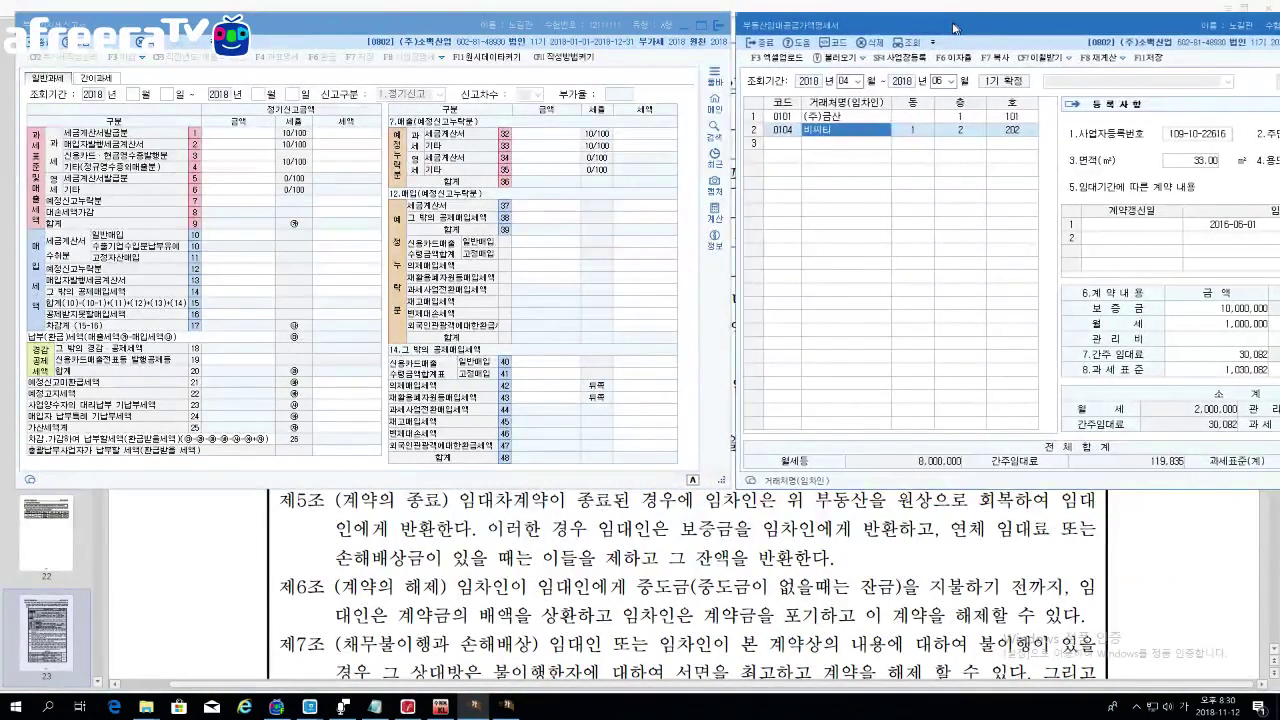
Step: Set the VAT return period to April–June (months 4 to 6)
{"action": "left_click", "coordinate": [141, 98]}
{"action": "type", "text": "4"}
{"action": "key", "text": "Return"}
{"action": "key", "text": "Return"}
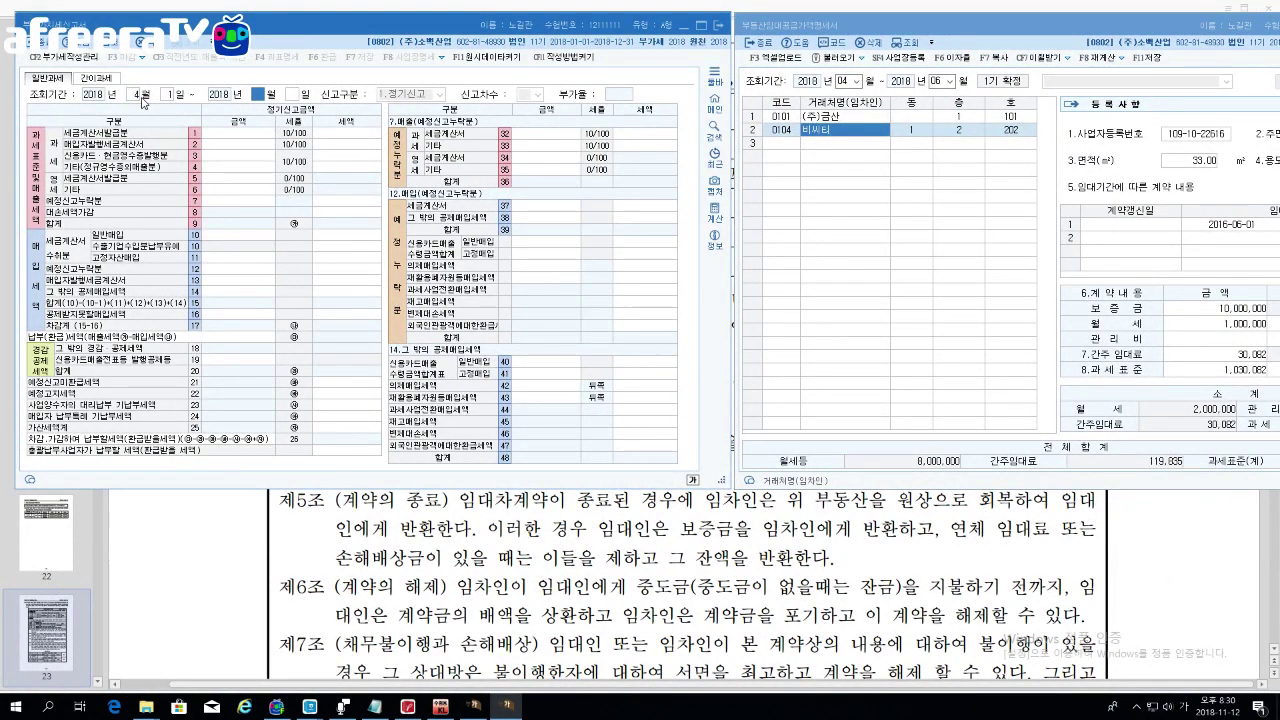
{"action": "type", "text": "6"}
{"action": "key", "text": "Return"}
{"action": "key", "text": "Return"}
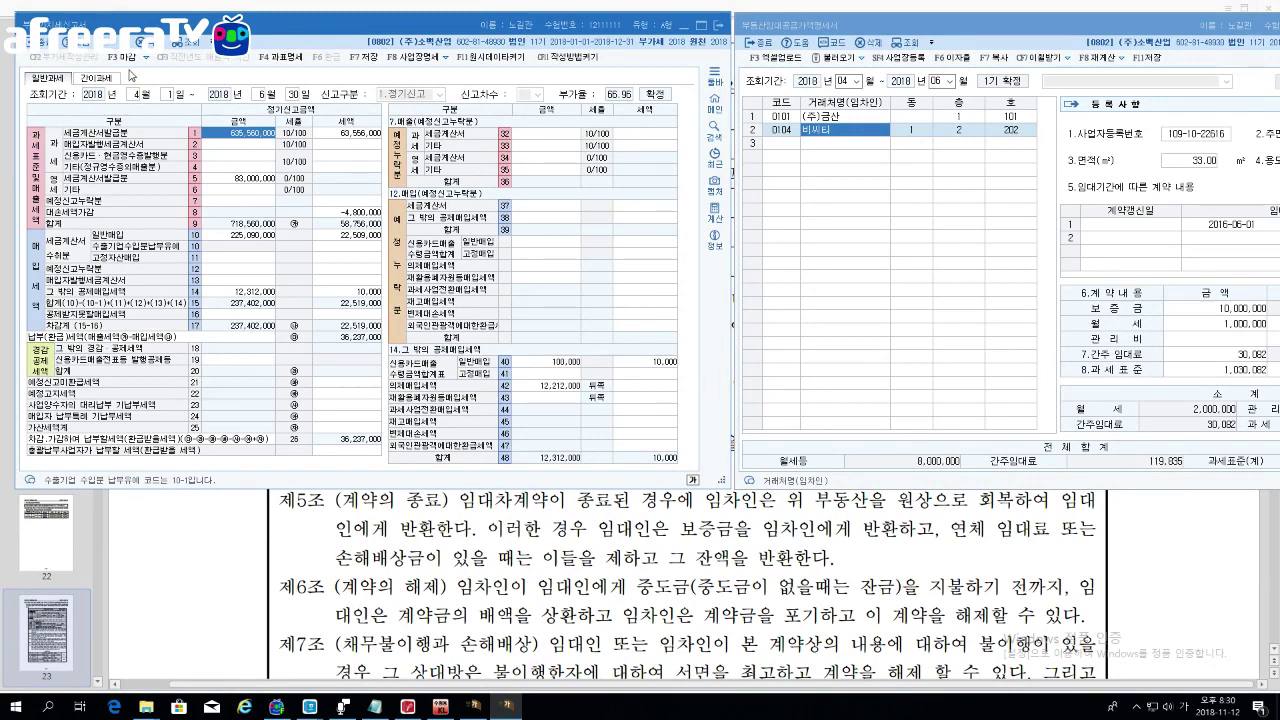
Step: Clear the existing amounts on lines 1, 8 and 10
{"action": "key", "text": "Delete"}
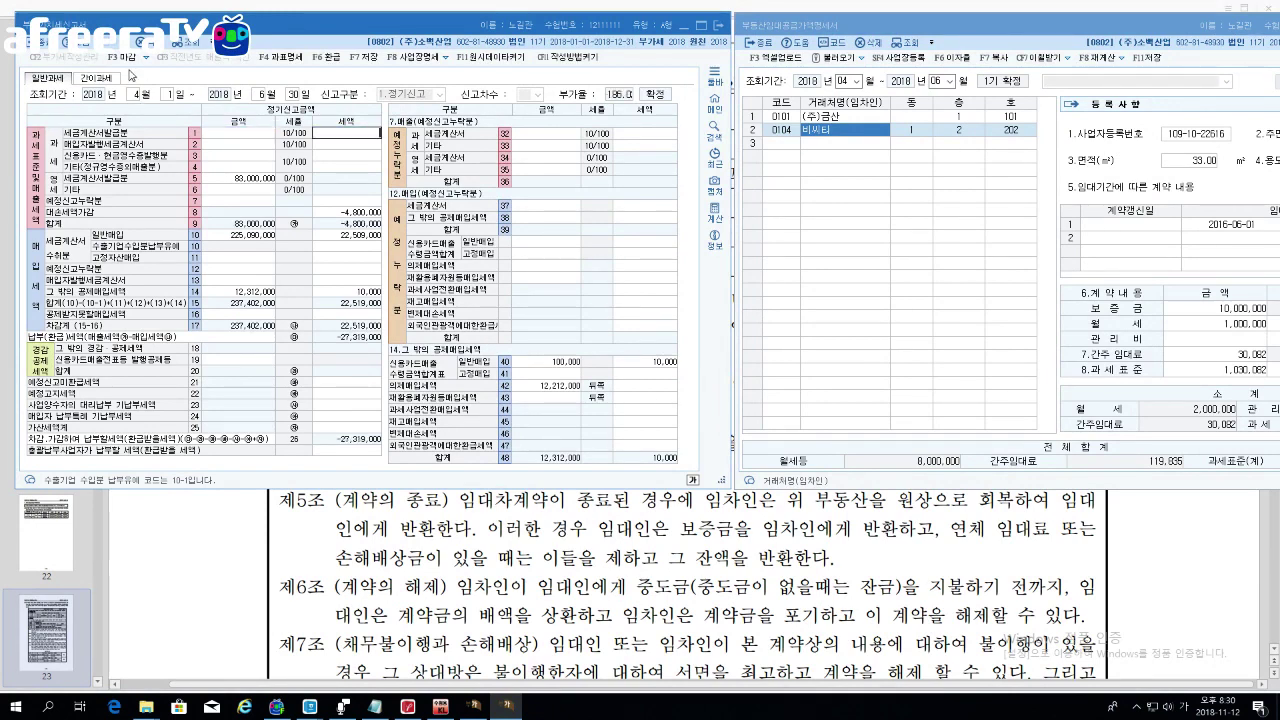
{"action": "key", "text": "Return"}
{"action": "key", "text": "Return"}
{"action": "key", "text": "Return"}
{"action": "key", "text": "Return"}
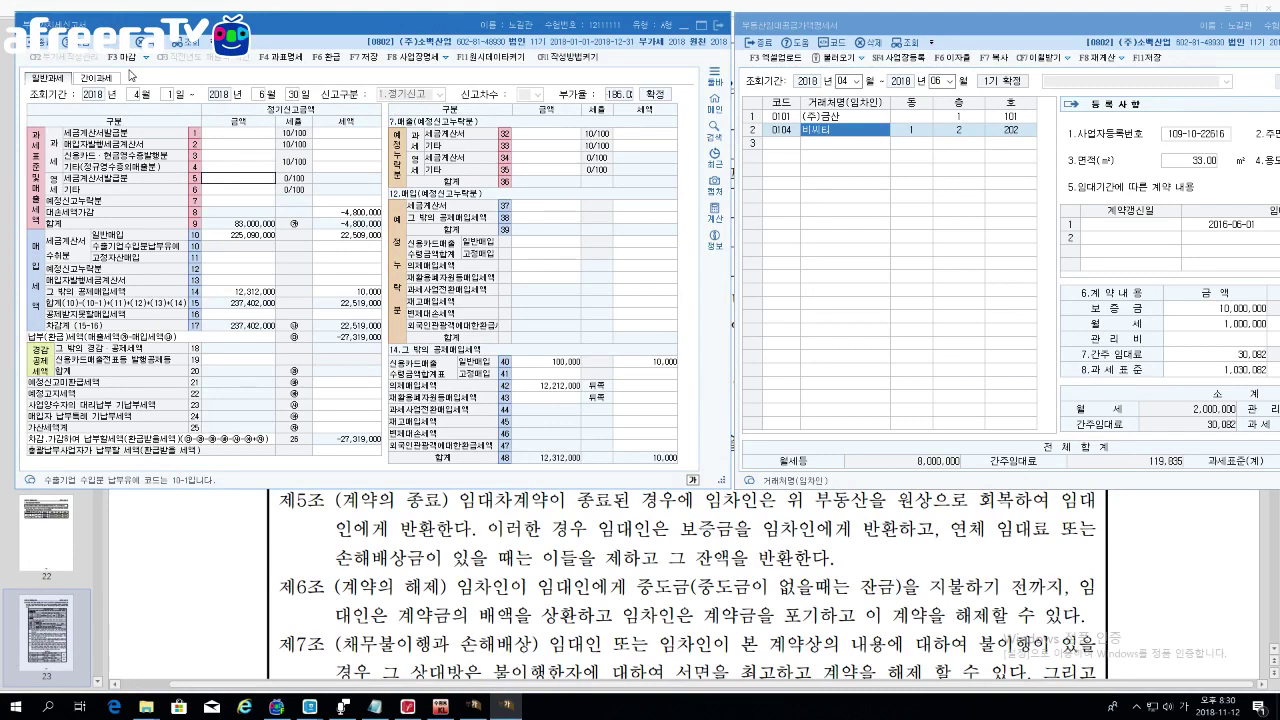
{"action": "key", "text": "Return"}
{"action": "key", "text": "Return"}
{"action": "key", "text": "Return"}
{"action": "key", "text": "Return"}
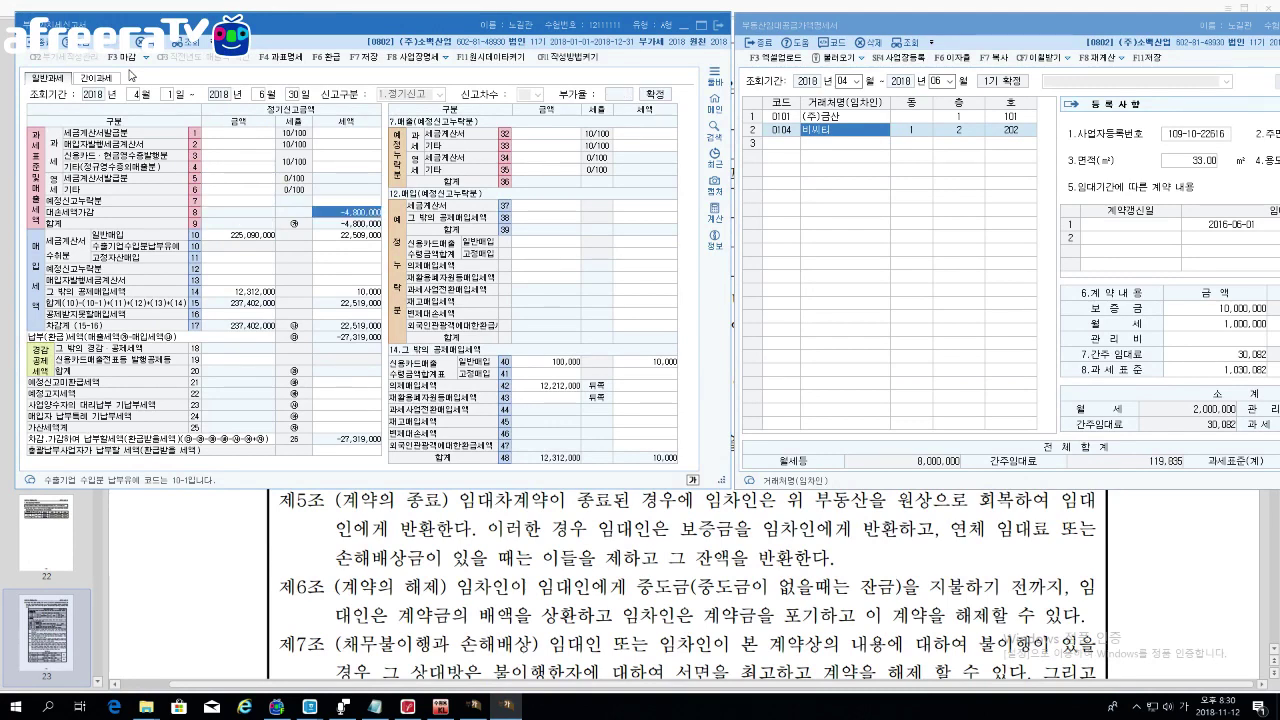
{"action": "key", "text": "Delete"}
{"action": "key", "text": "Return"}
{"action": "key", "text": "Delete"}
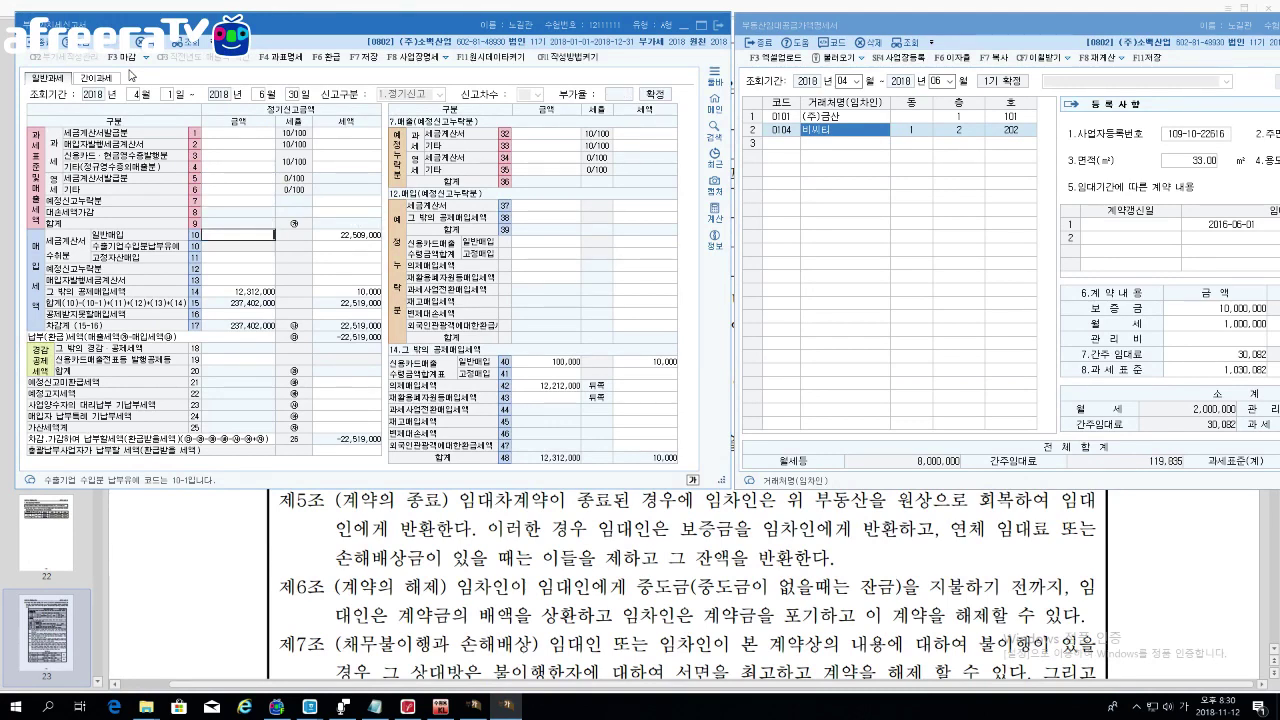
{"action": "key", "text": "Return"}
{"action": "key", "text": "Delete"}
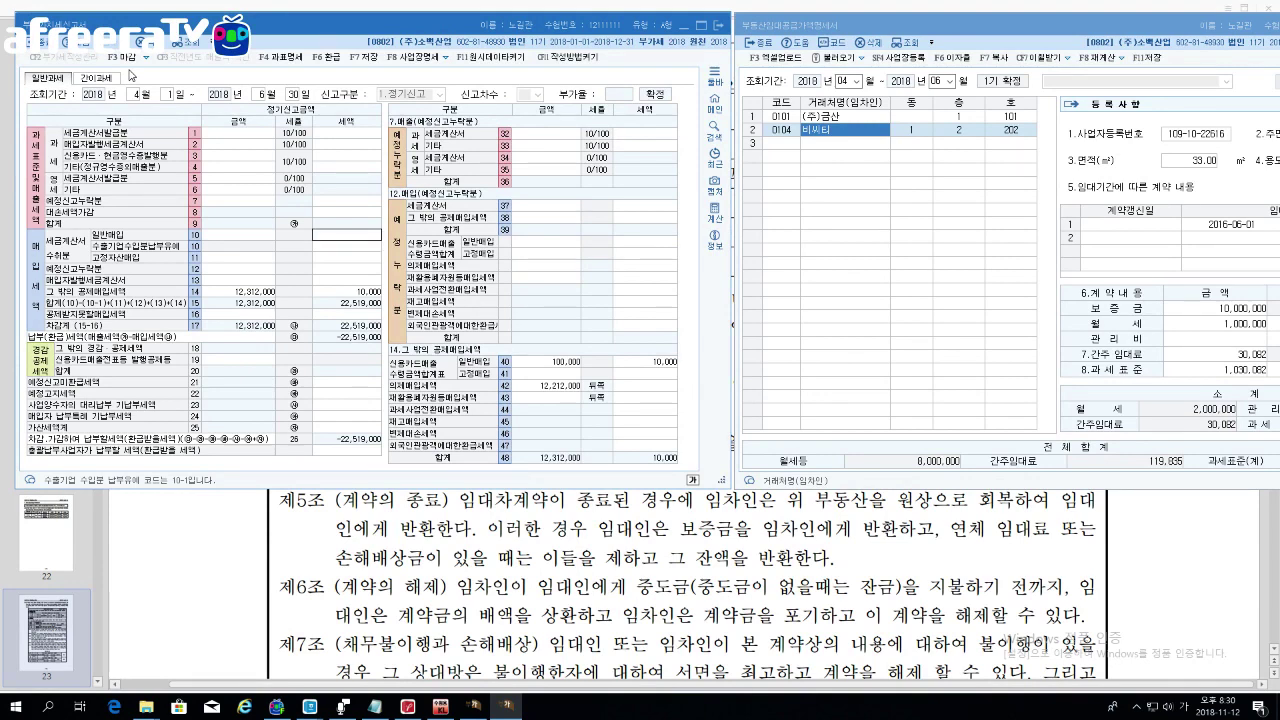
{"action": "key", "text": "Return"}
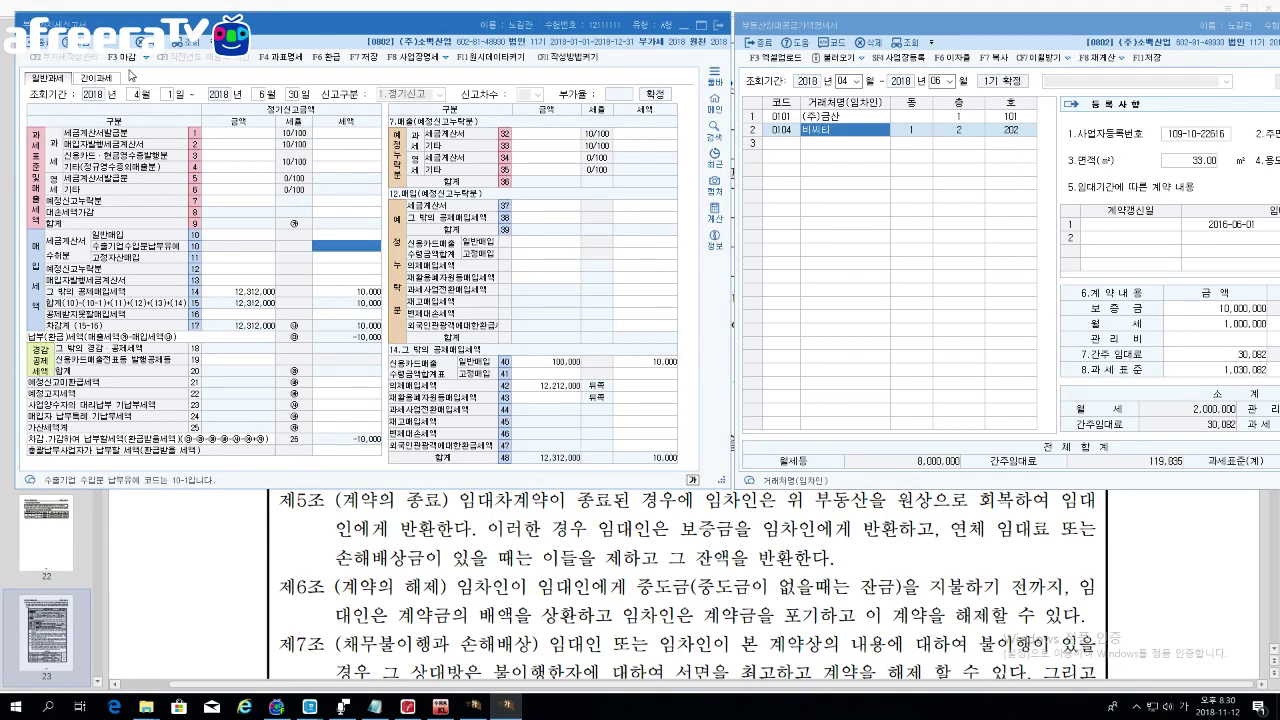
{"action": "key", "text": "Return"}
{"action": "key", "text": "Return"}
{"action": "key", "text": "Return"}
{"action": "key", "text": "Return"}
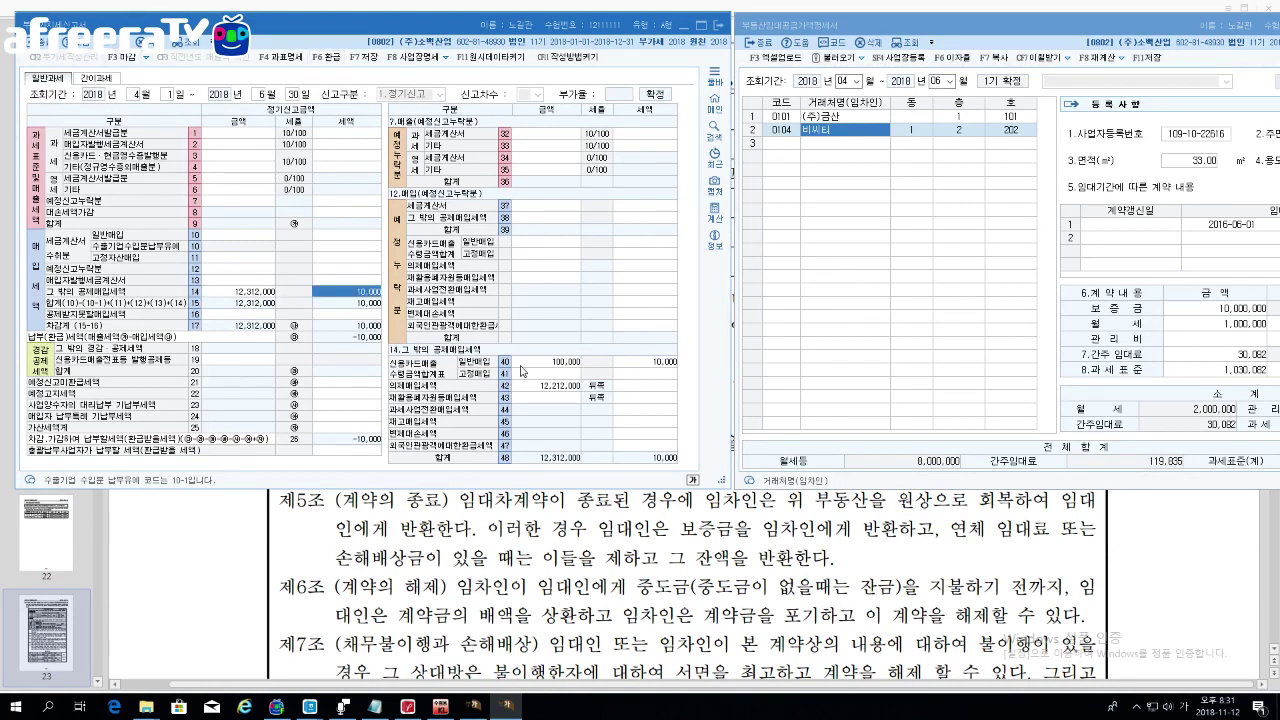
Step: Clear the line 40 and line 42 amounts
{"action": "left_click", "coordinate": [530, 366]}
{"action": "key", "text": "Delete"}
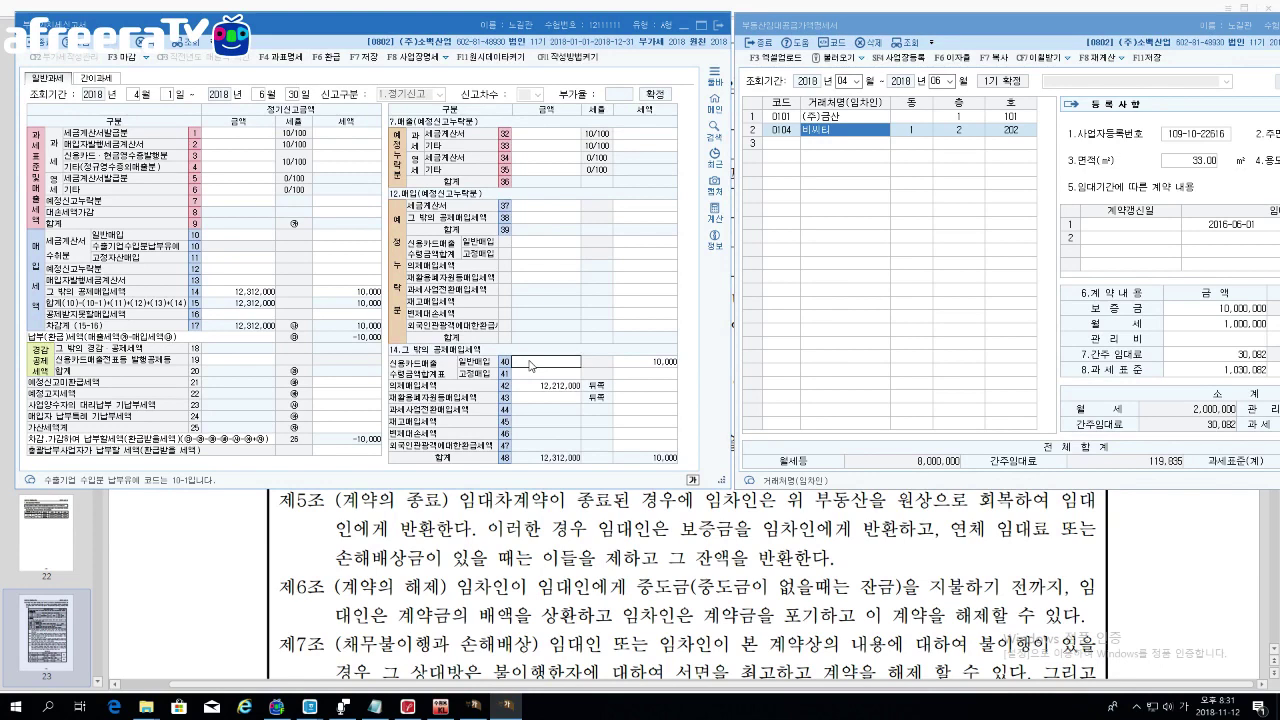
{"action": "key", "text": "Return"}
{"action": "key", "text": "Return"}
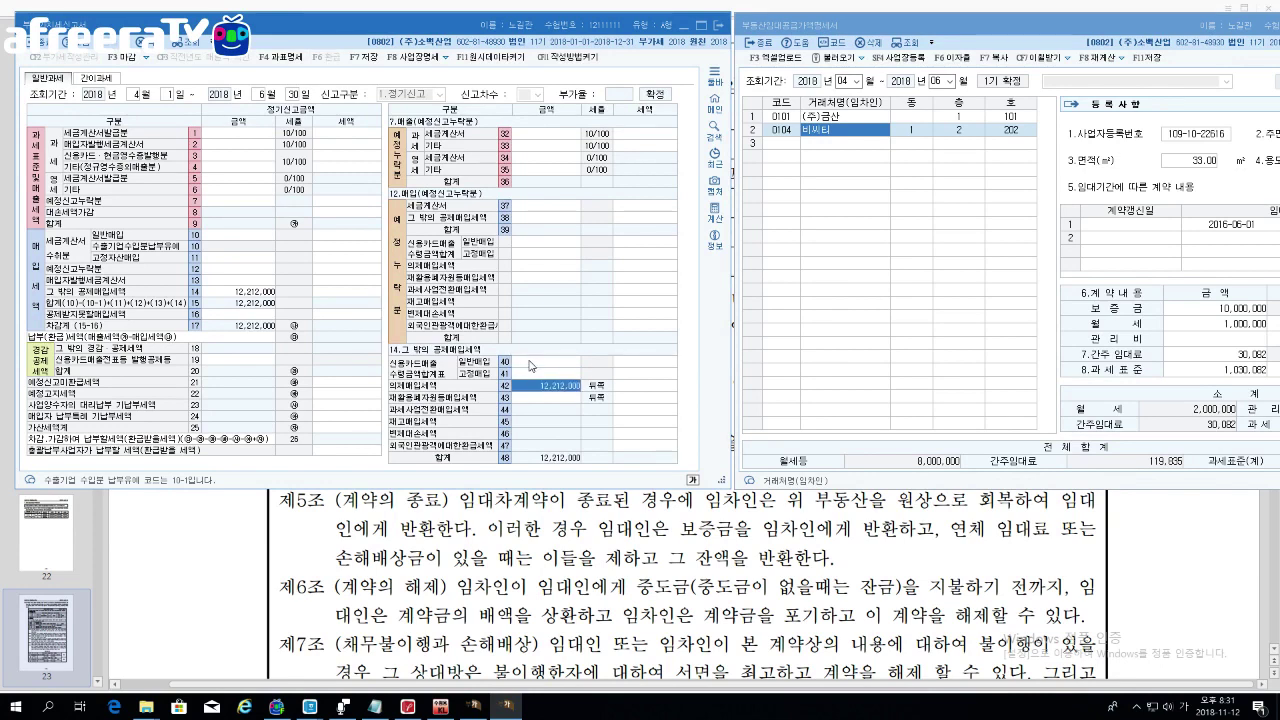
{"action": "key", "text": "Delete"}
{"action": "key", "text": "Return"}
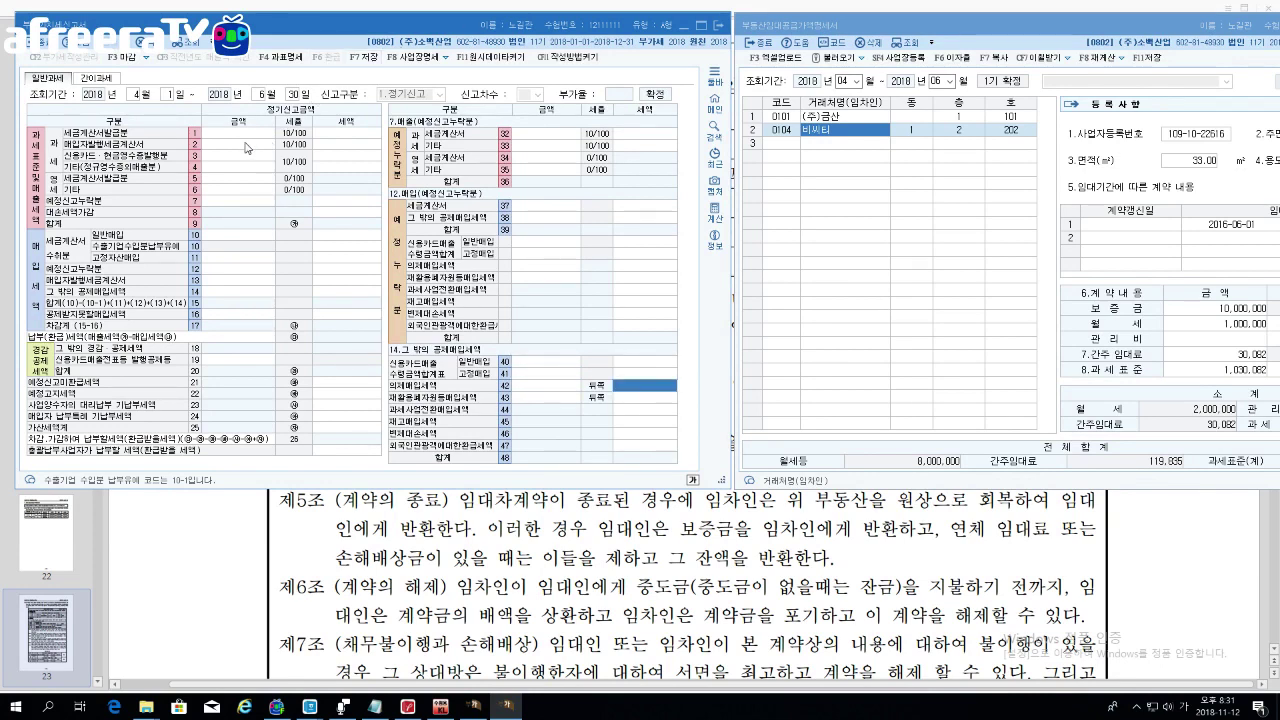
{"action": "left_click", "coordinate": [244, 132]}
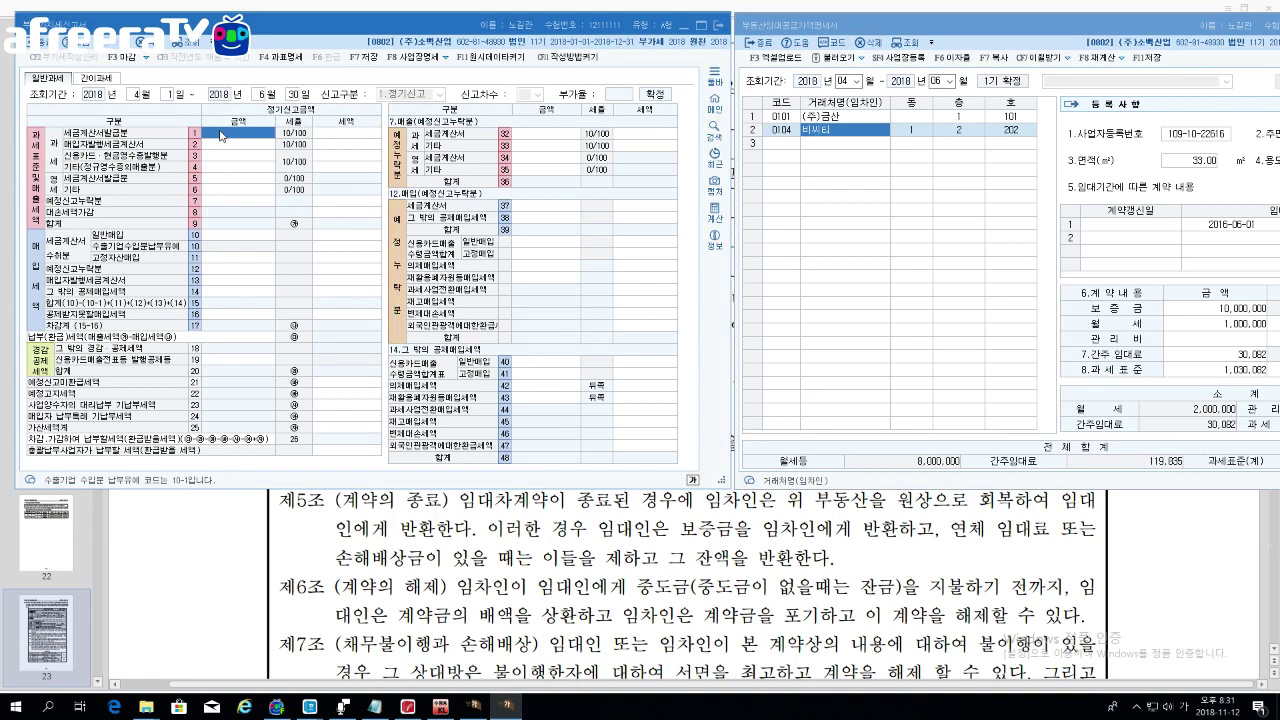
Step: Enter 8,000,000 on line 1 and the 119,835 deemed rent on line 4
{"action": "type", "text": "8000000"}
{"action": "key", "text": "Return"}
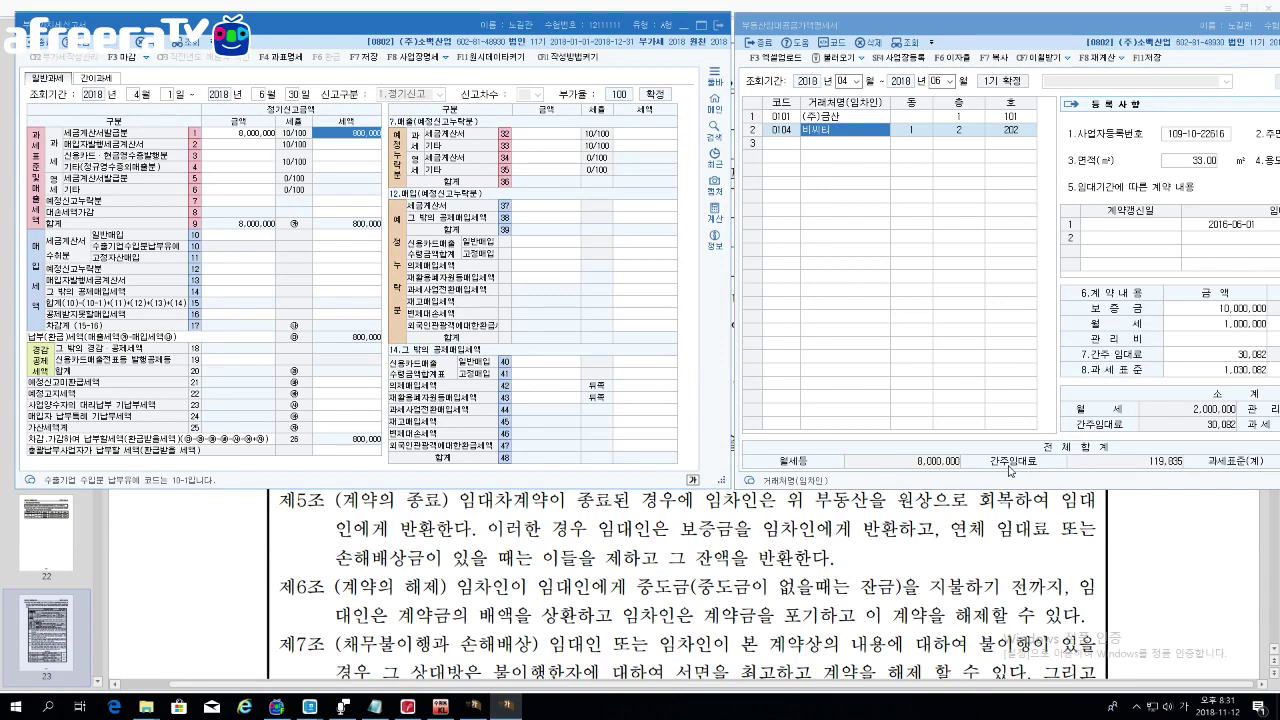
{"action": "left_click", "coordinate": [1170, 462]}
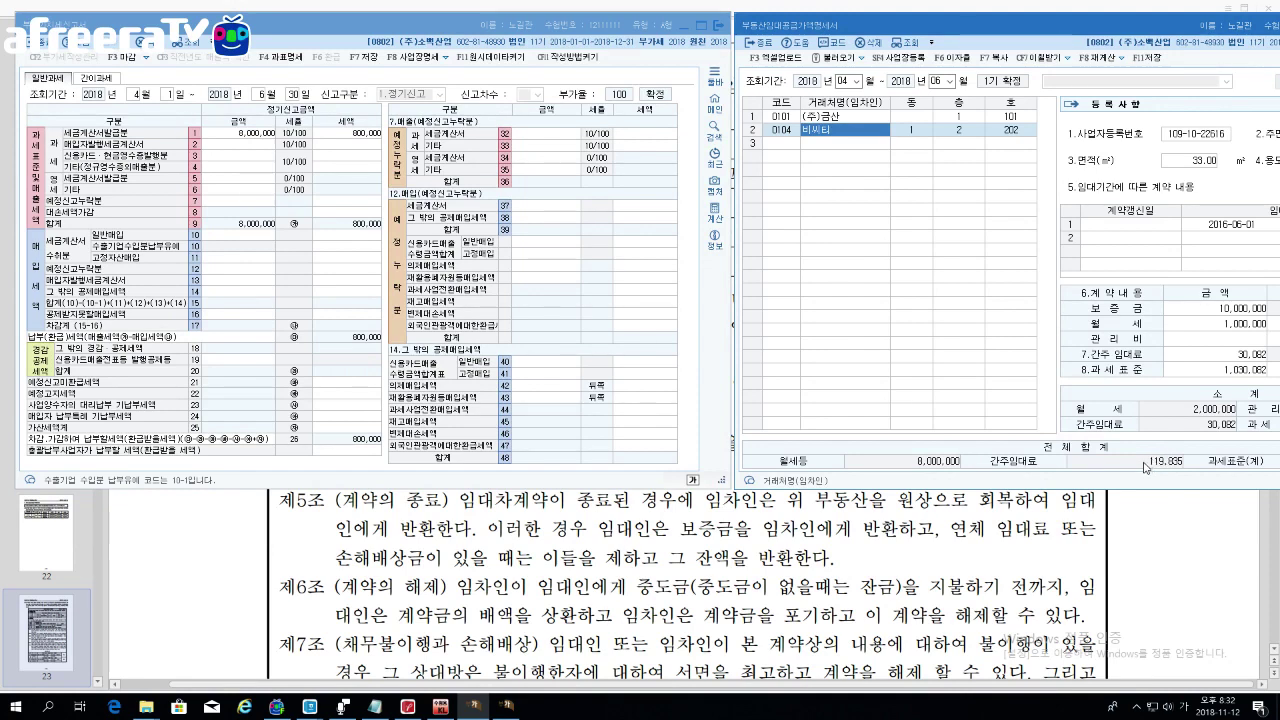
{"action": "left_click", "coordinate": [238, 168]}
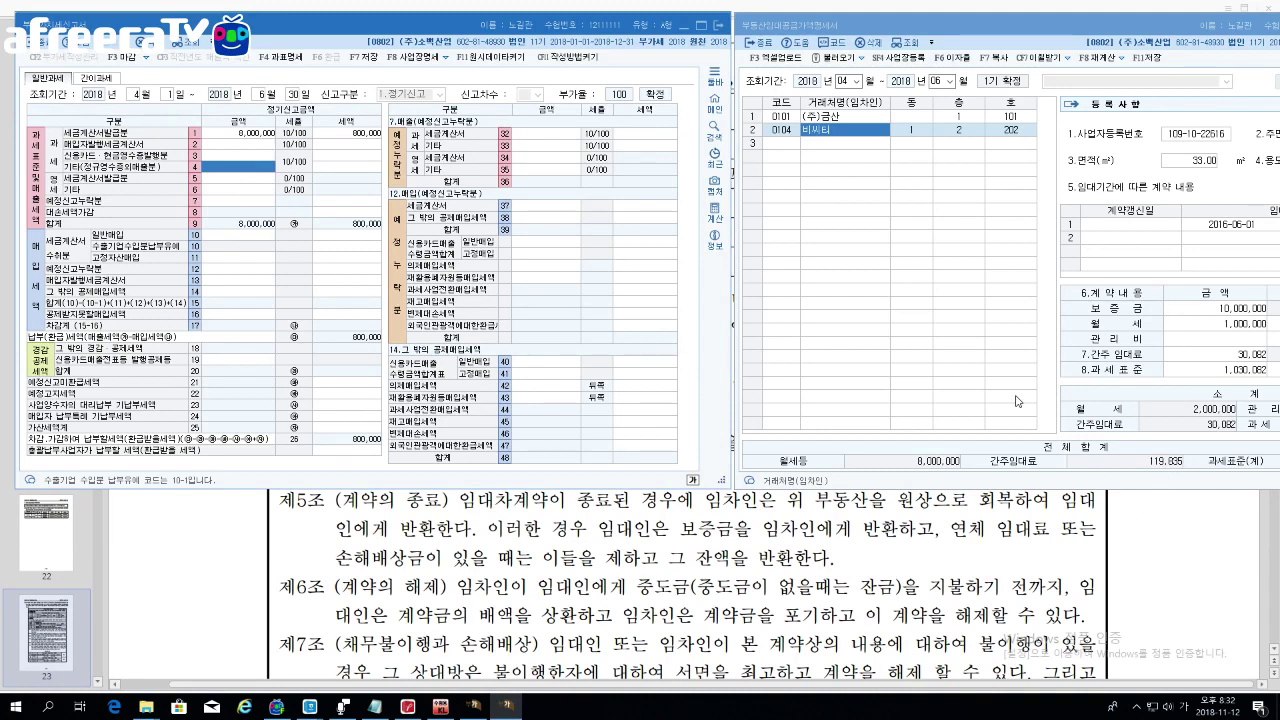
{"action": "type", "text": "119,835"}
{"action": "key", "text": "Return"}
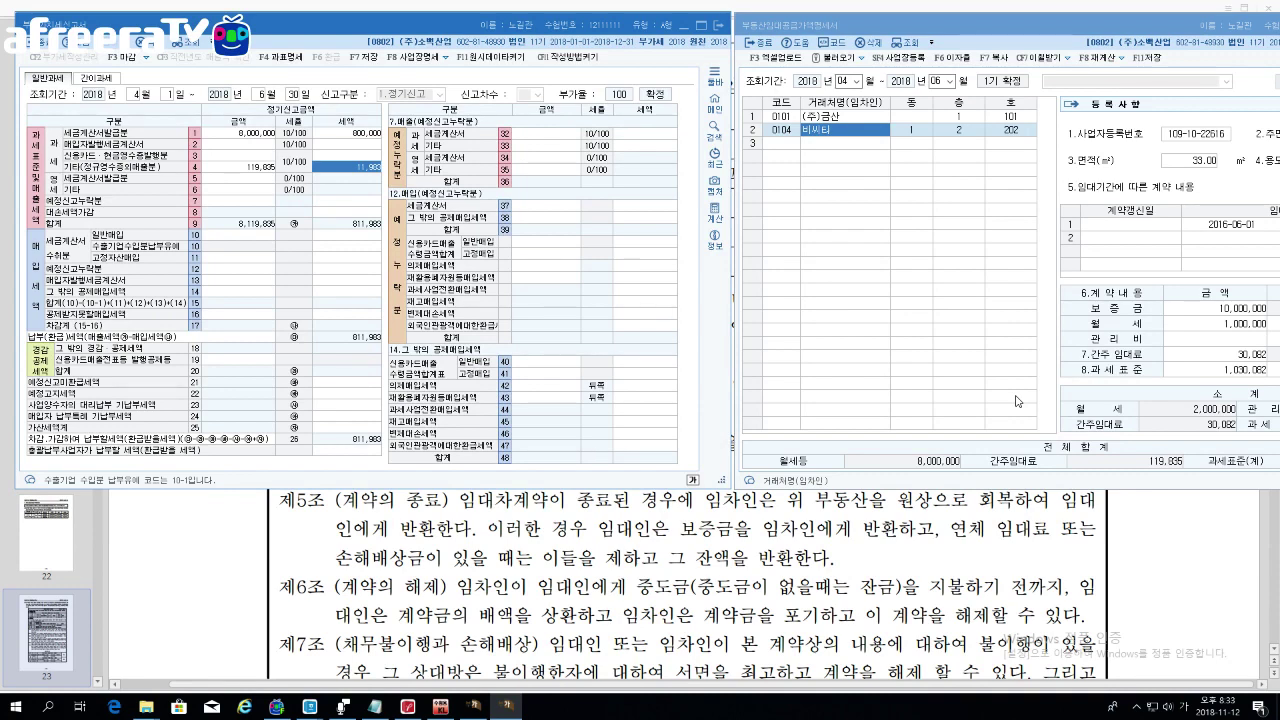
Step: Close the VAT return window, saving its data
{"action": "left_click", "coordinate": [722, 33]}
{"action": "left_click", "coordinate": [722, 33]}
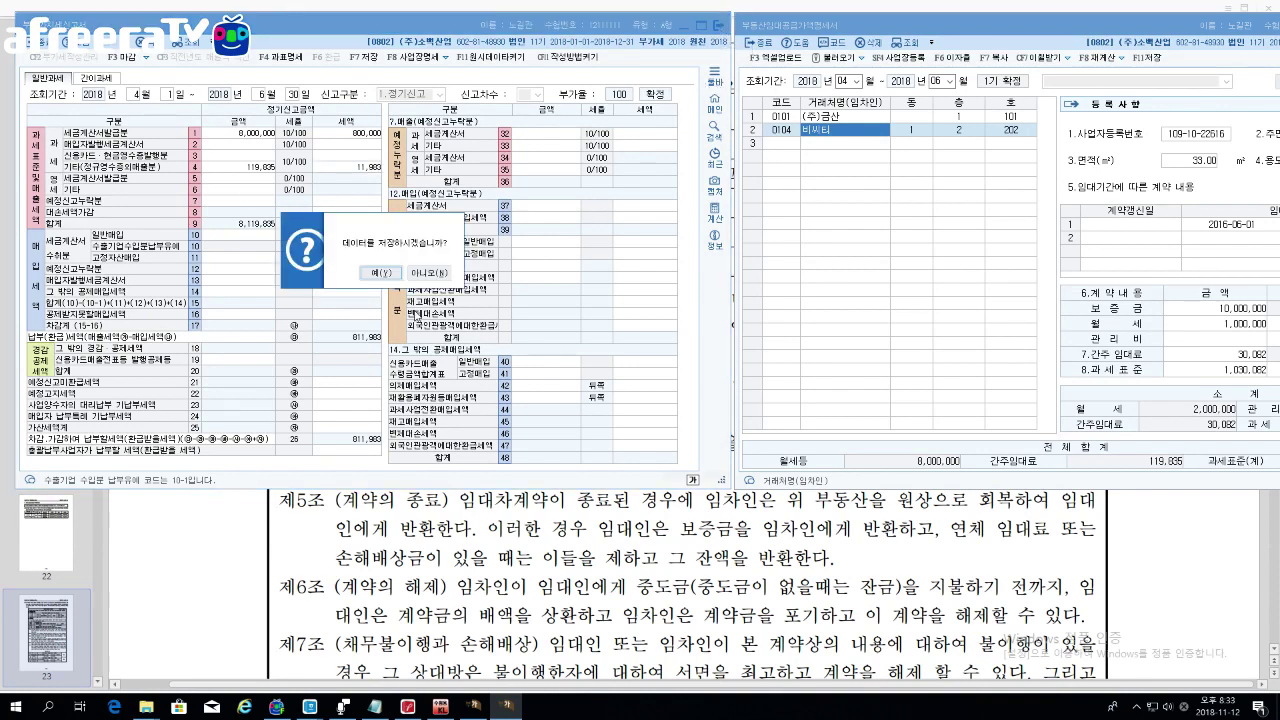
{"action": "left_click", "coordinate": [381, 273]}
{"action": "left_click", "coordinate": [417, 270]}
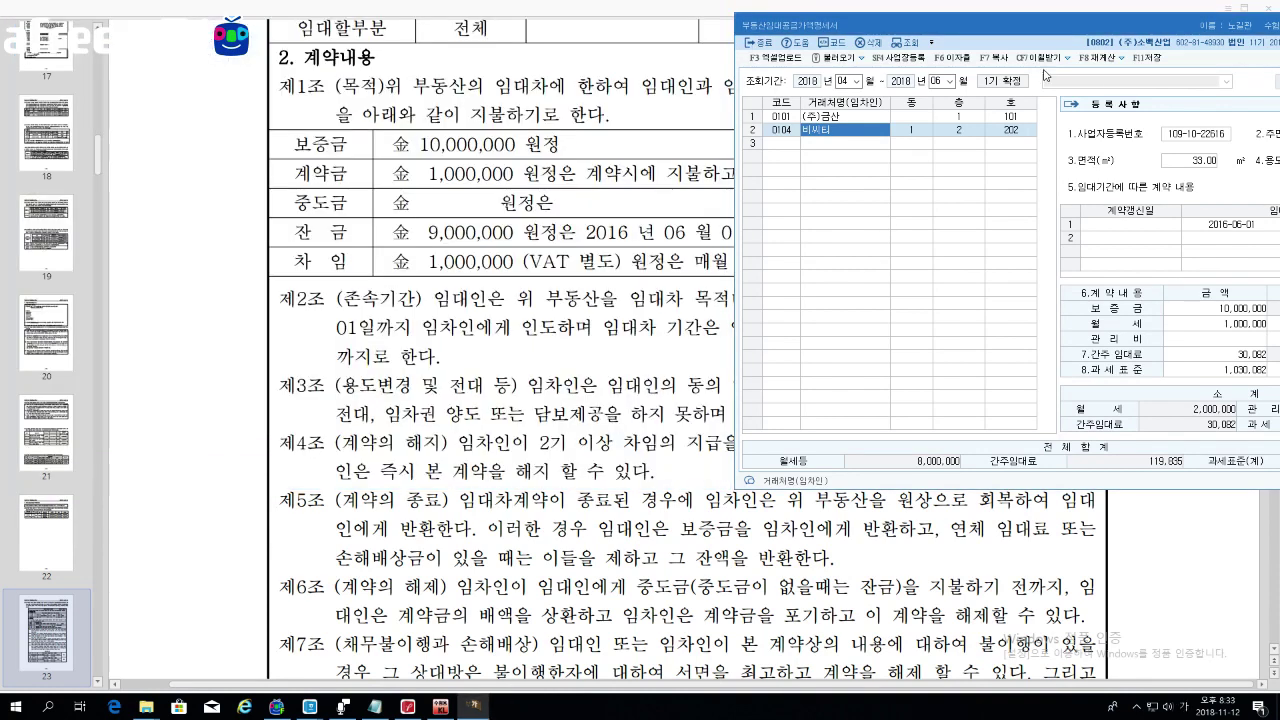
Step: Close the rental supply value statement without saving changes
{"action": "left_click_drag", "start_coordinate": [1068, 31], "coordinate": [755, 35]}
{"action": "left_click", "coordinate": [1125, 31]}
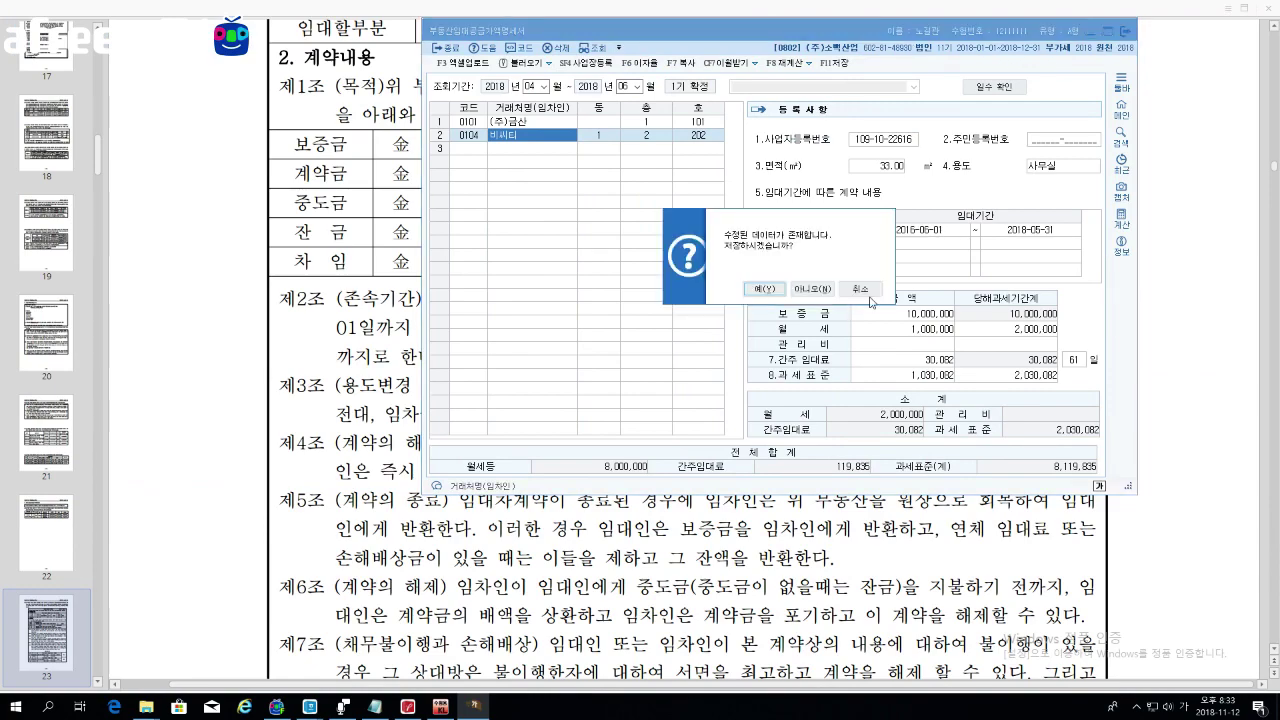
{"action": "left_click", "coordinate": [791, 290]}
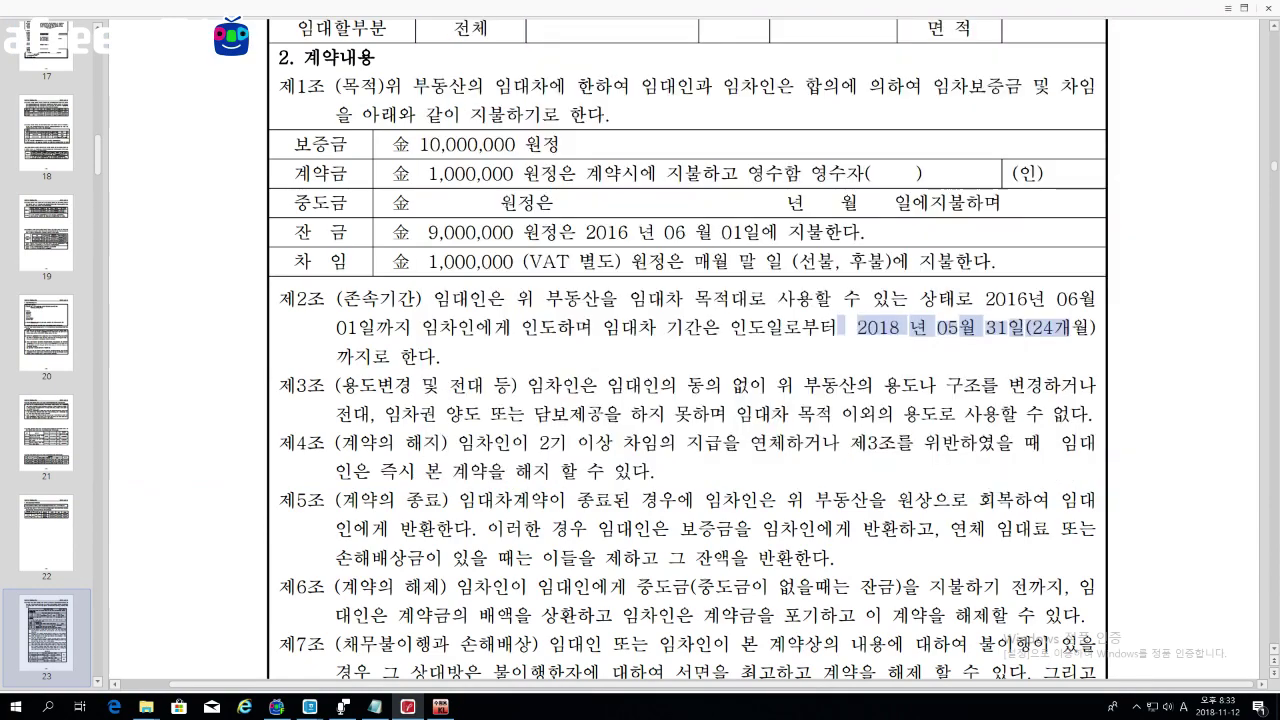
Step: Scroll to page 24's exercise [80-1] and highlight the section 7 heading
{"action": "scroll", "coordinate": [723, 519], "scroll_direction": "down", "scroll_amount": 10}
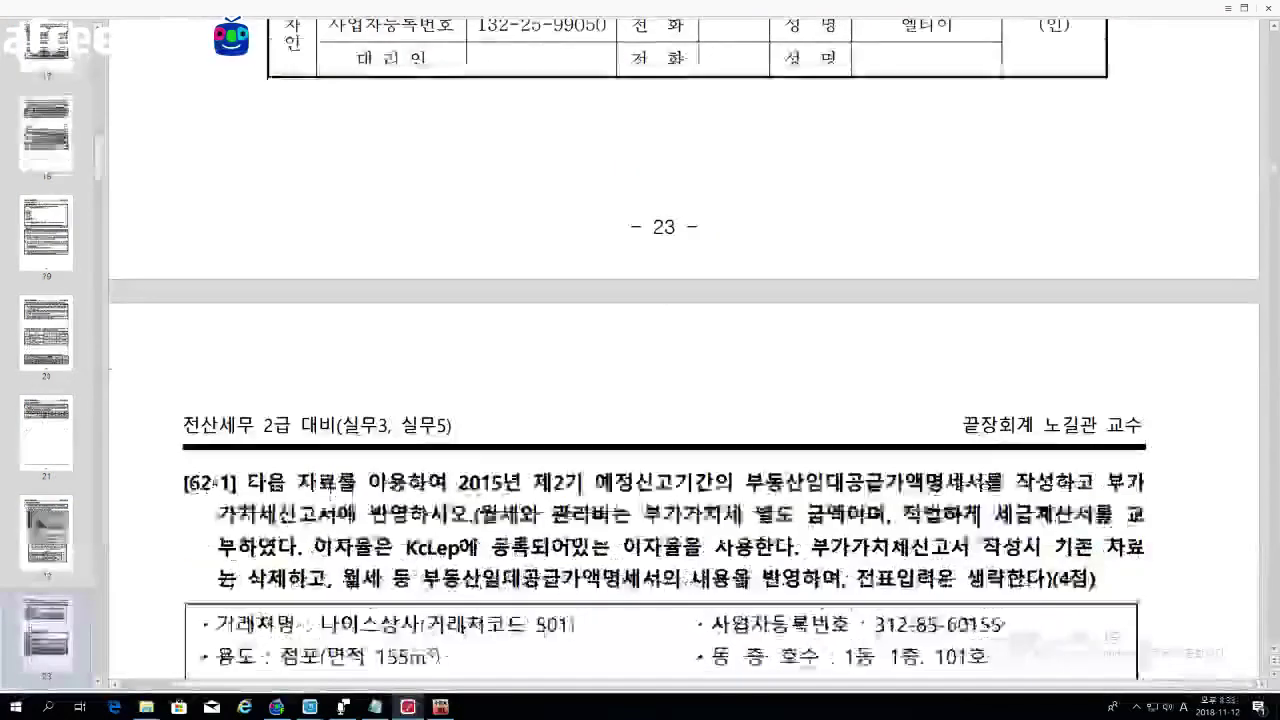
{"action": "scroll", "coordinate": [723, 519], "scroll_direction": "down", "scroll_amount": 3}
{"action": "scroll", "coordinate": [720, 510], "scroll_direction": "up", "scroll_amount": 3}
{"action": "scroll", "coordinate": [716, 502], "scroll_direction": "down", "scroll_amount": 7}
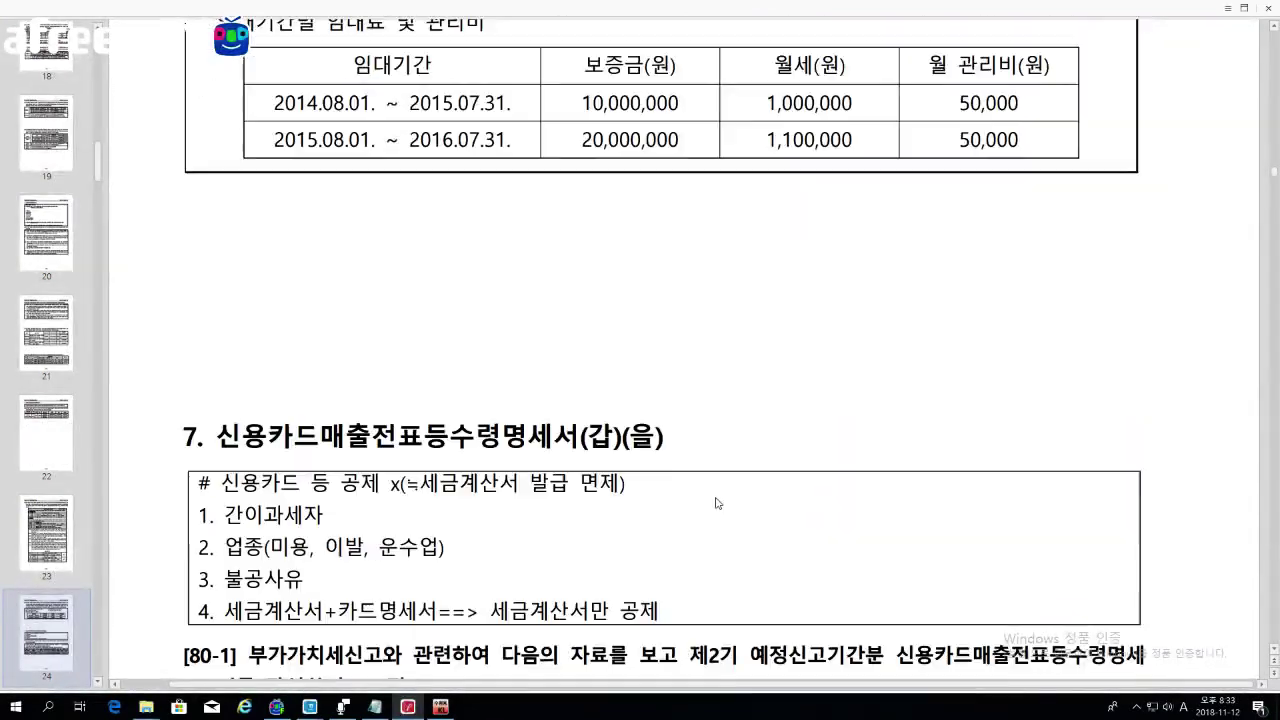
{"action": "scroll", "coordinate": [716, 502], "scroll_direction": "down", "scroll_amount": 3}
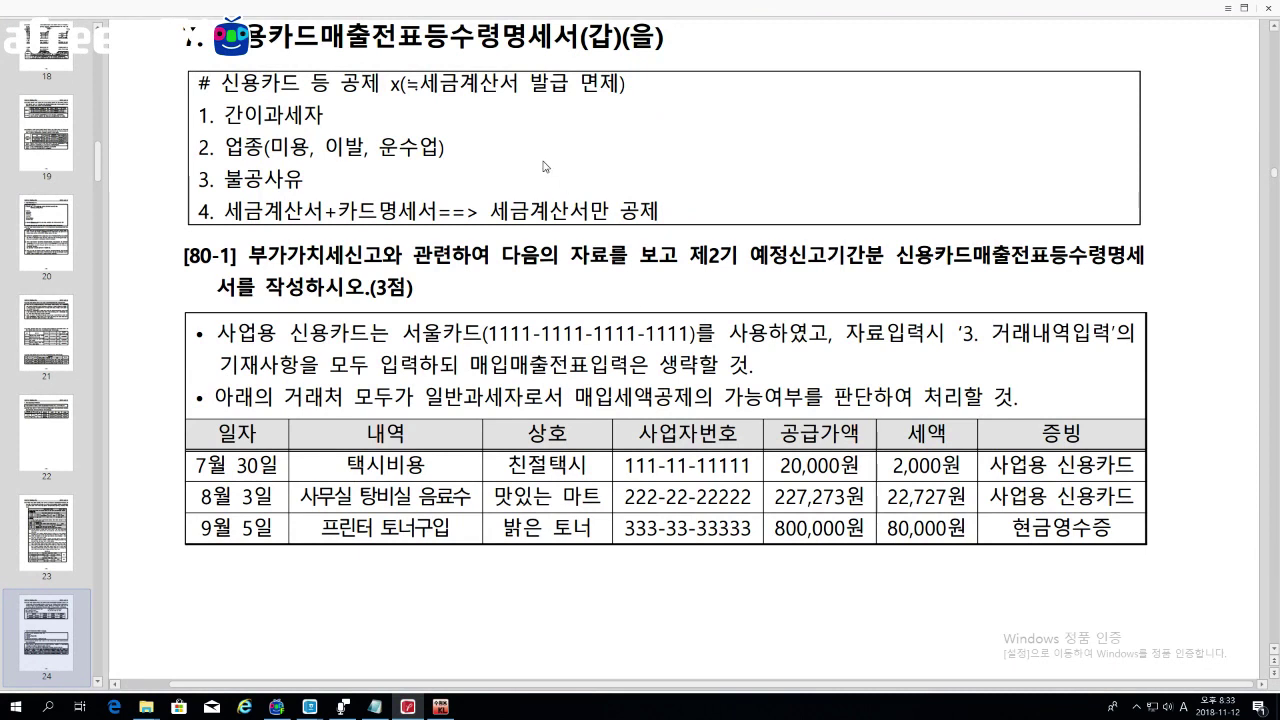
{"action": "left_click_drag", "start_coordinate": [449, 37], "coordinate": [525, 37]}
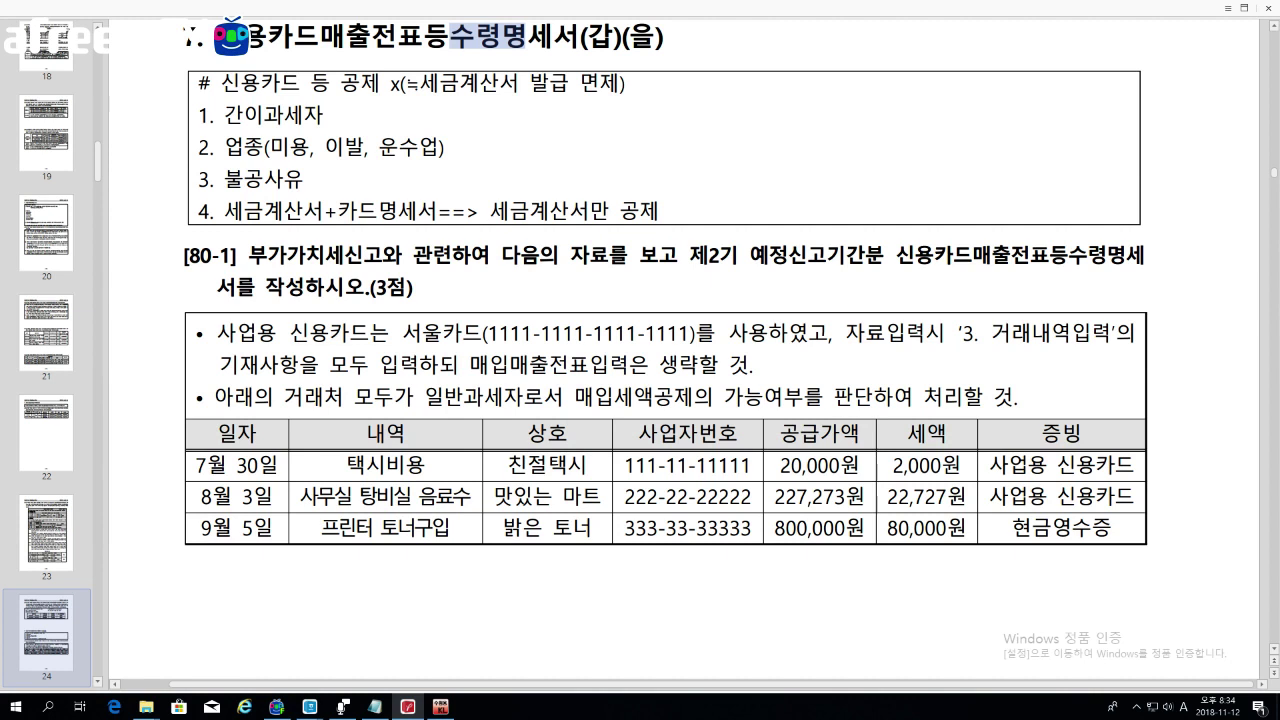
{"action": "left_click_drag", "start_coordinate": [185, 38], "coordinate": [664, 38]}
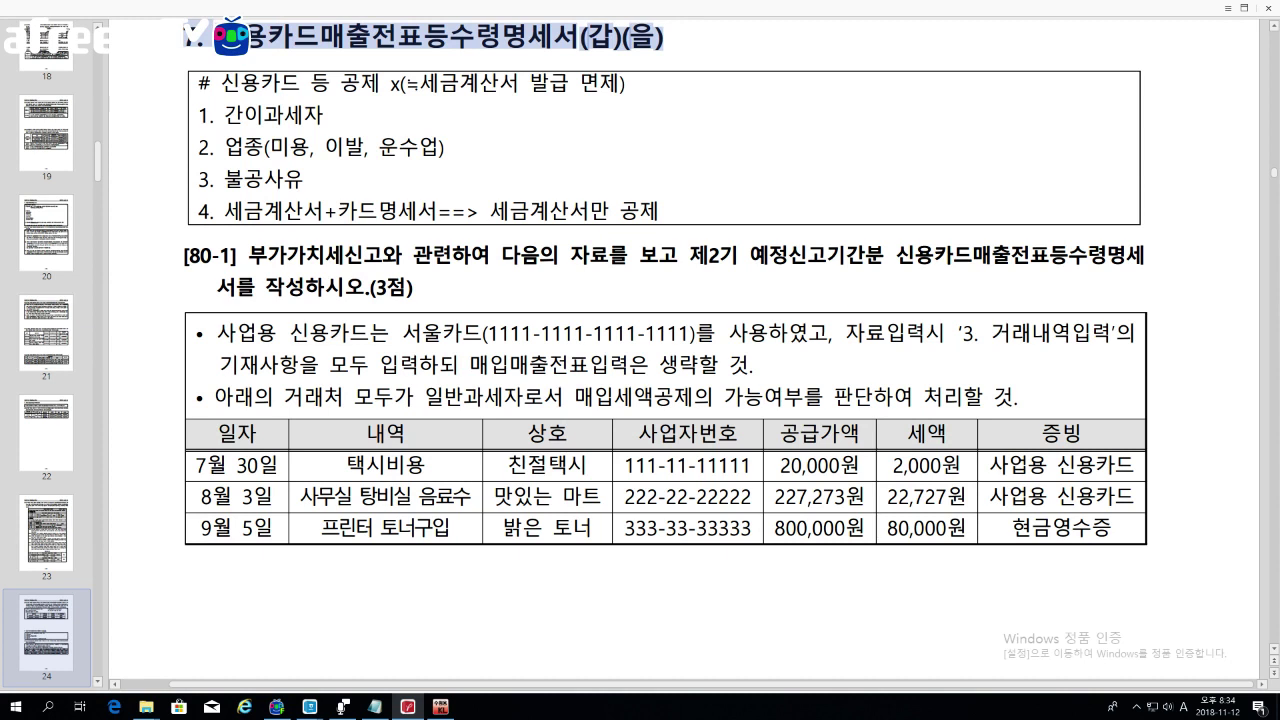
{"action": "left_click_drag", "start_coordinate": [185, 38], "coordinate": [664, 38]}
{"action": "left_click", "coordinate": [698, 48]}
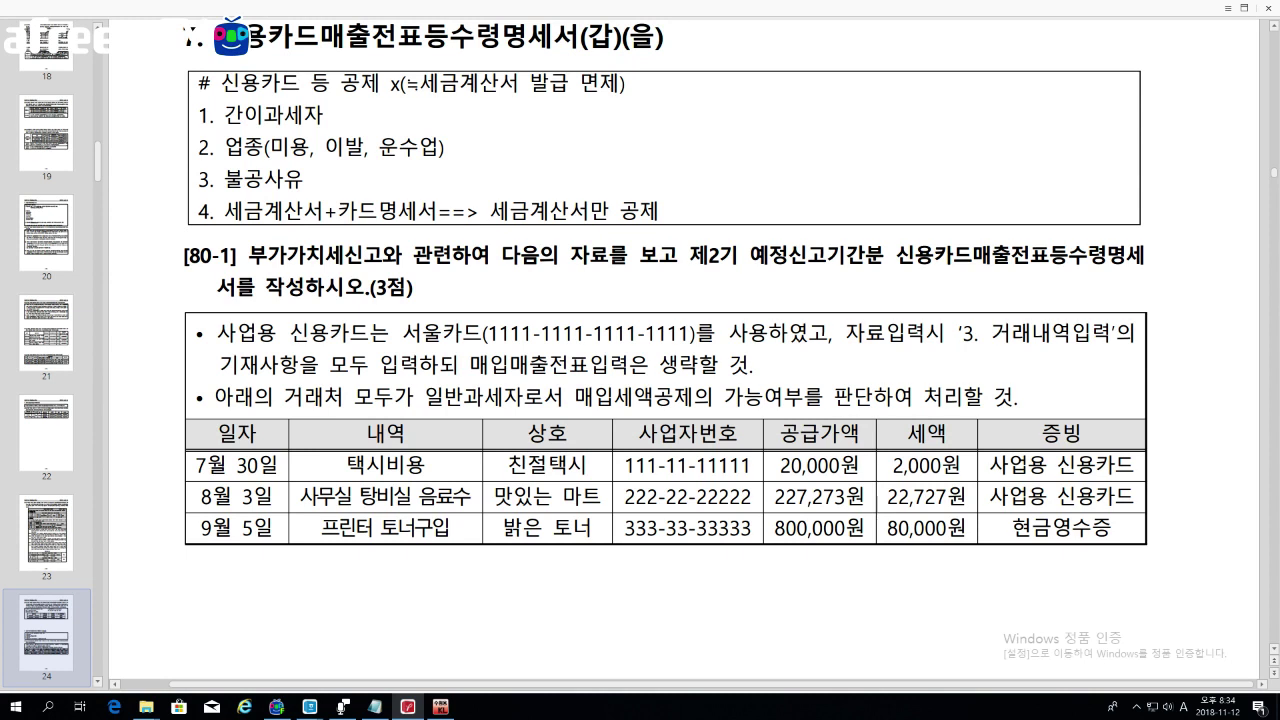
{"action": "left_click_drag", "start_coordinate": [197, 84], "coordinate": [706, 211]}
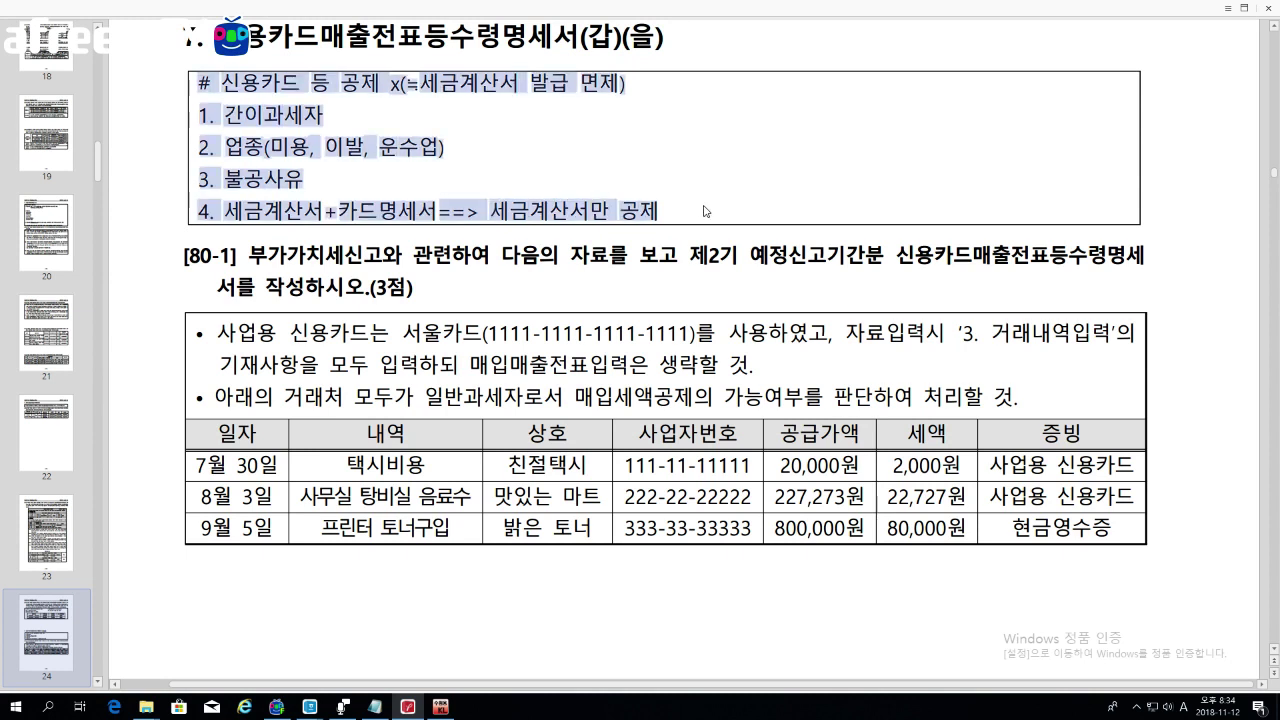
{"action": "left_click", "coordinate": [707, 211]}
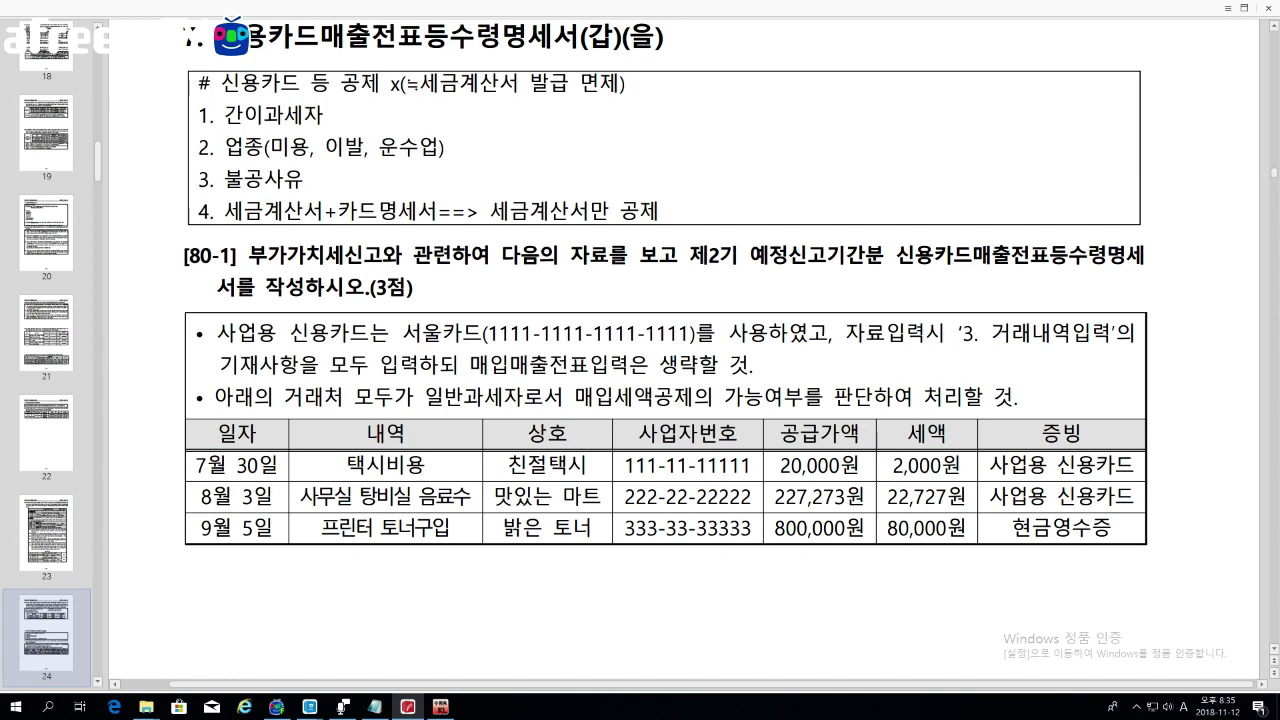
{"action": "left_click_drag", "start_coordinate": [198, 115], "coordinate": [324, 115]}
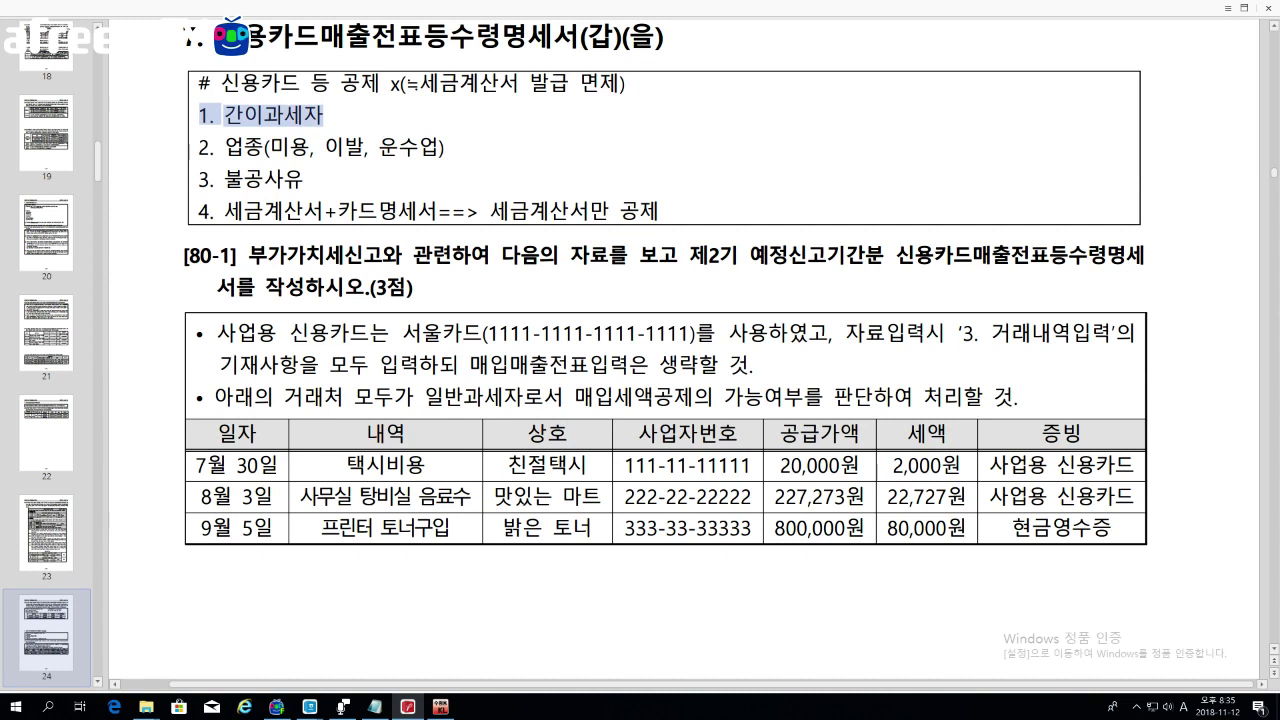
{"action": "left_click", "coordinate": [350, 119]}
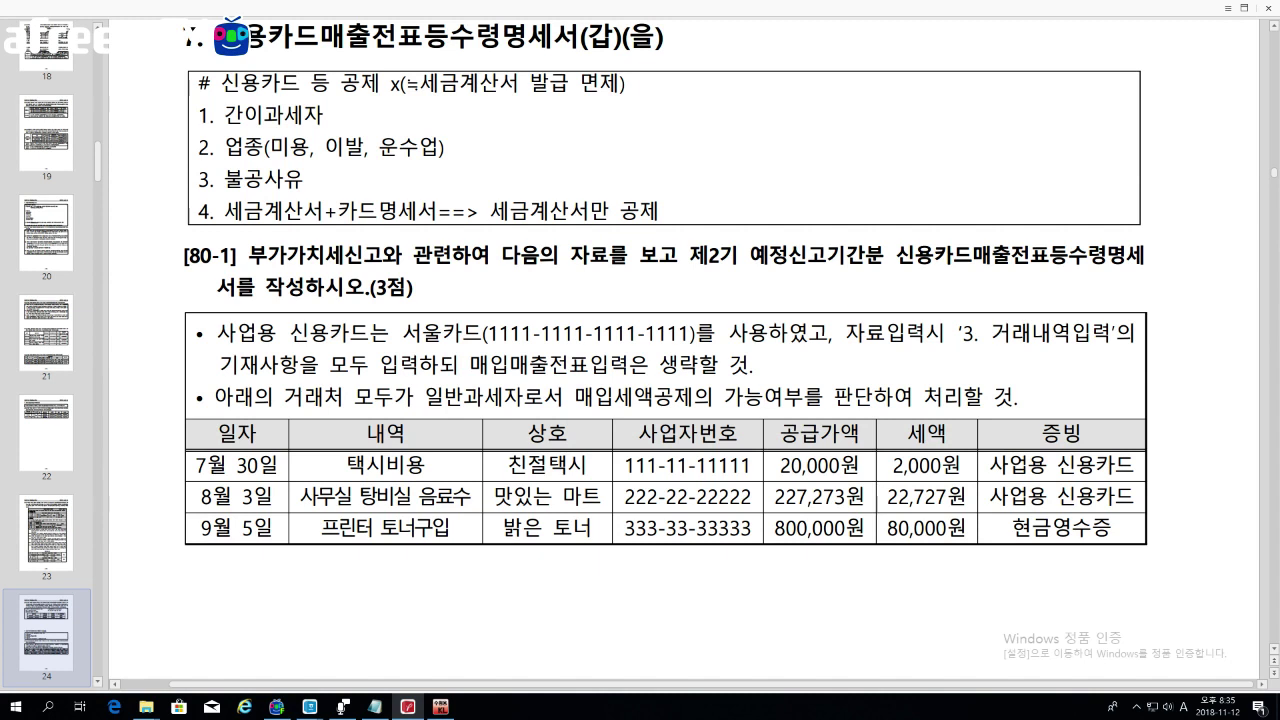
{"action": "left_click_drag", "start_coordinate": [198, 115], "coordinate": [324, 115]}
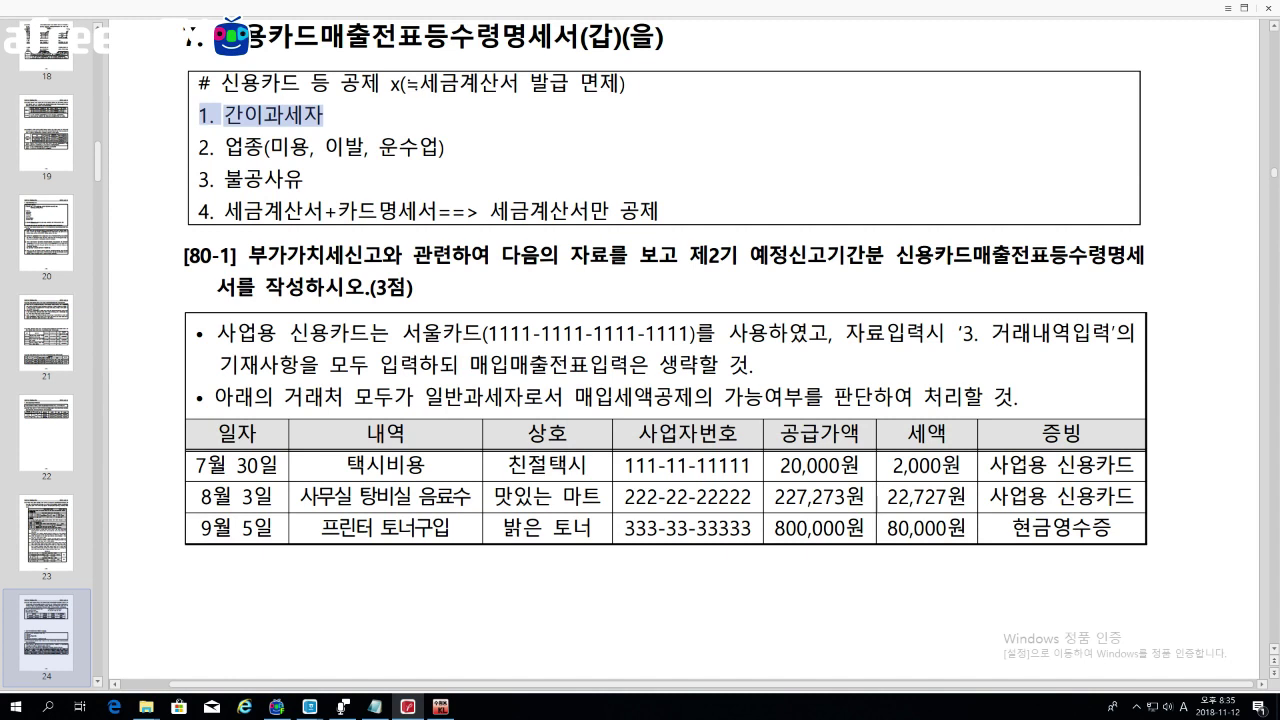
{"action": "left_click", "coordinate": [188, 152]}
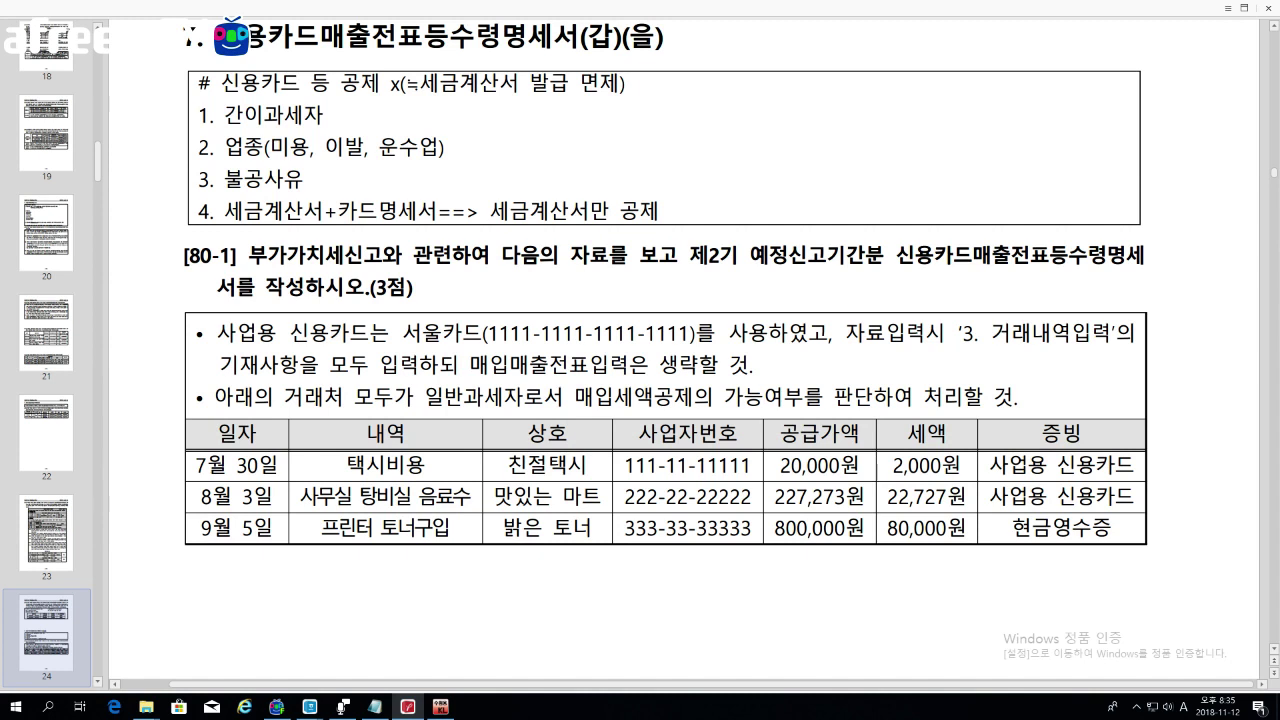
{"action": "left_click_drag", "start_coordinate": [198, 147], "coordinate": [444, 147]}
{"action": "left_click_drag", "start_coordinate": [262, 147], "coordinate": [436, 147]}
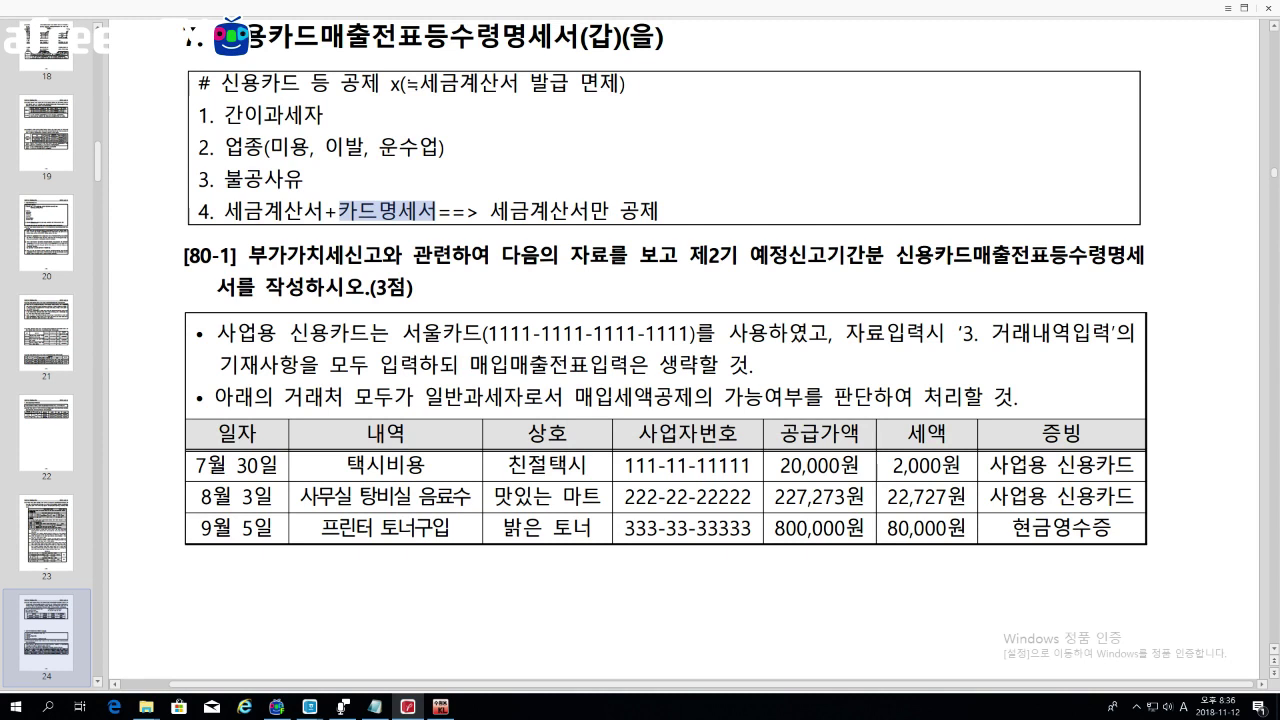
{"action": "left_click", "coordinate": [440, 292]}
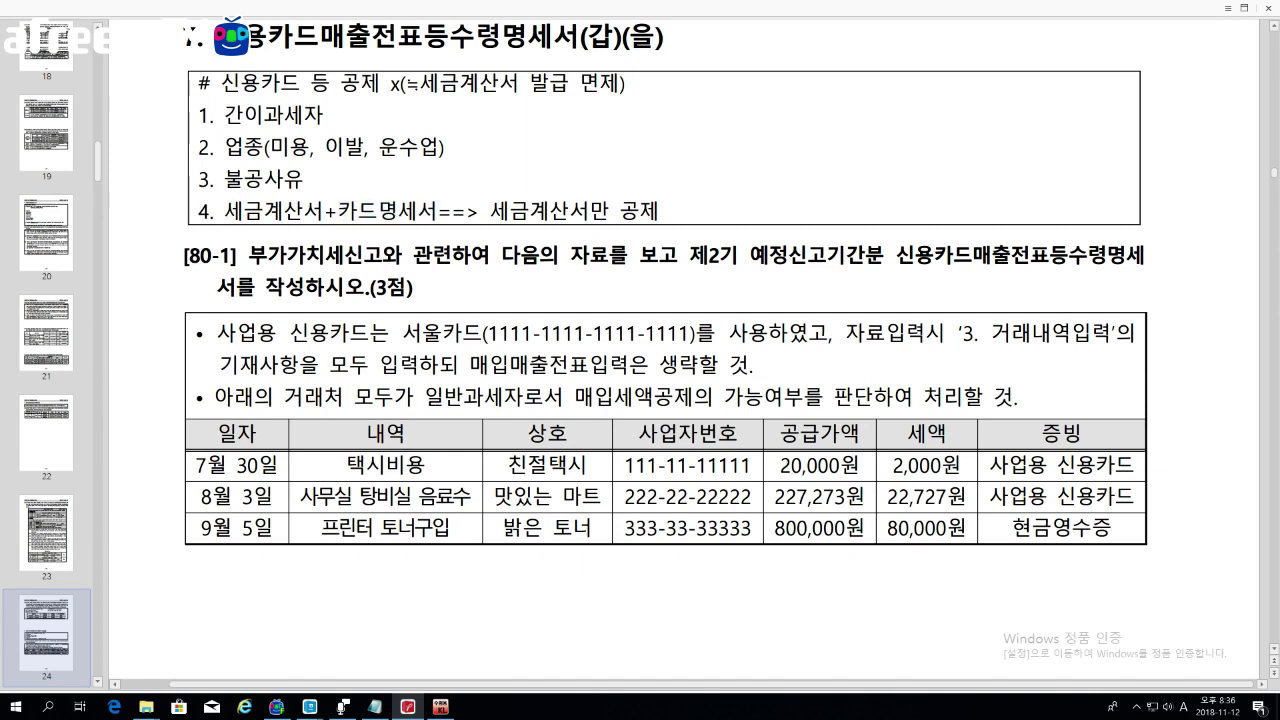
{"action": "scroll", "coordinate": [640, 290], "scroll_direction": "down", "scroll_amount": 3}
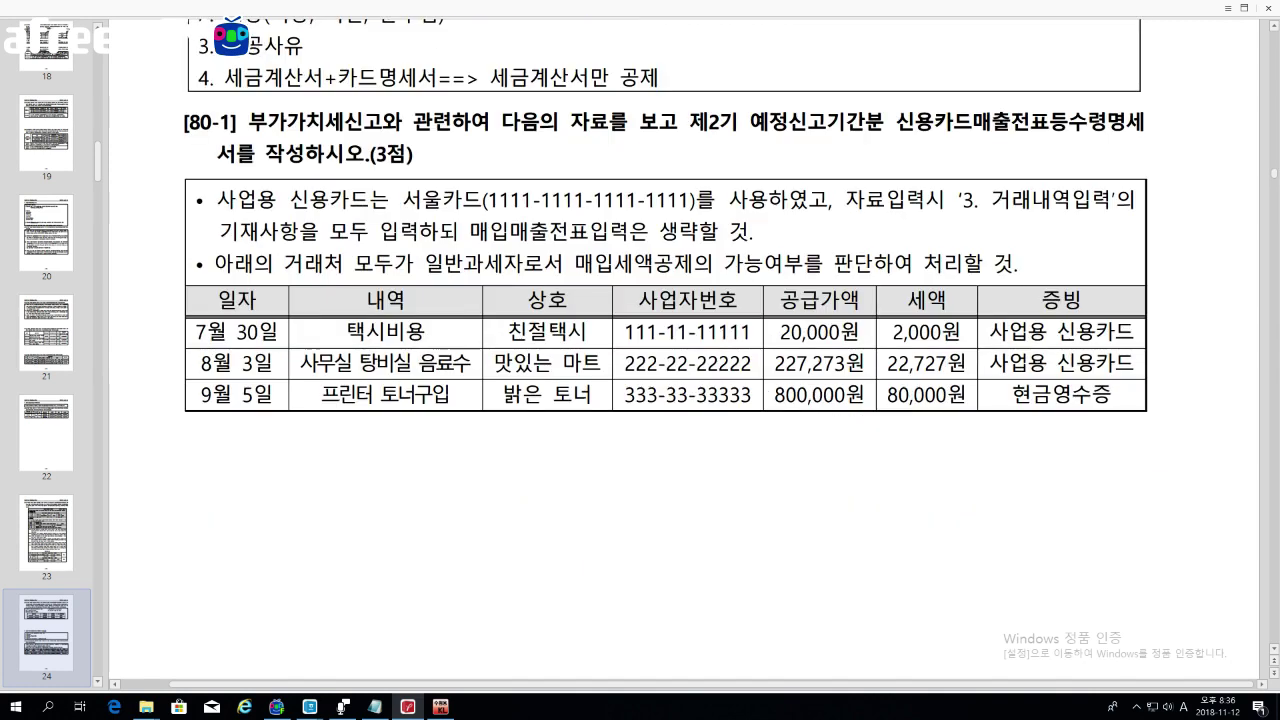
Step: Restore KcLep and open the 신용카드매출전표등수령명세서(갑)(을) form
{"action": "left_click", "coordinate": [440, 706]}
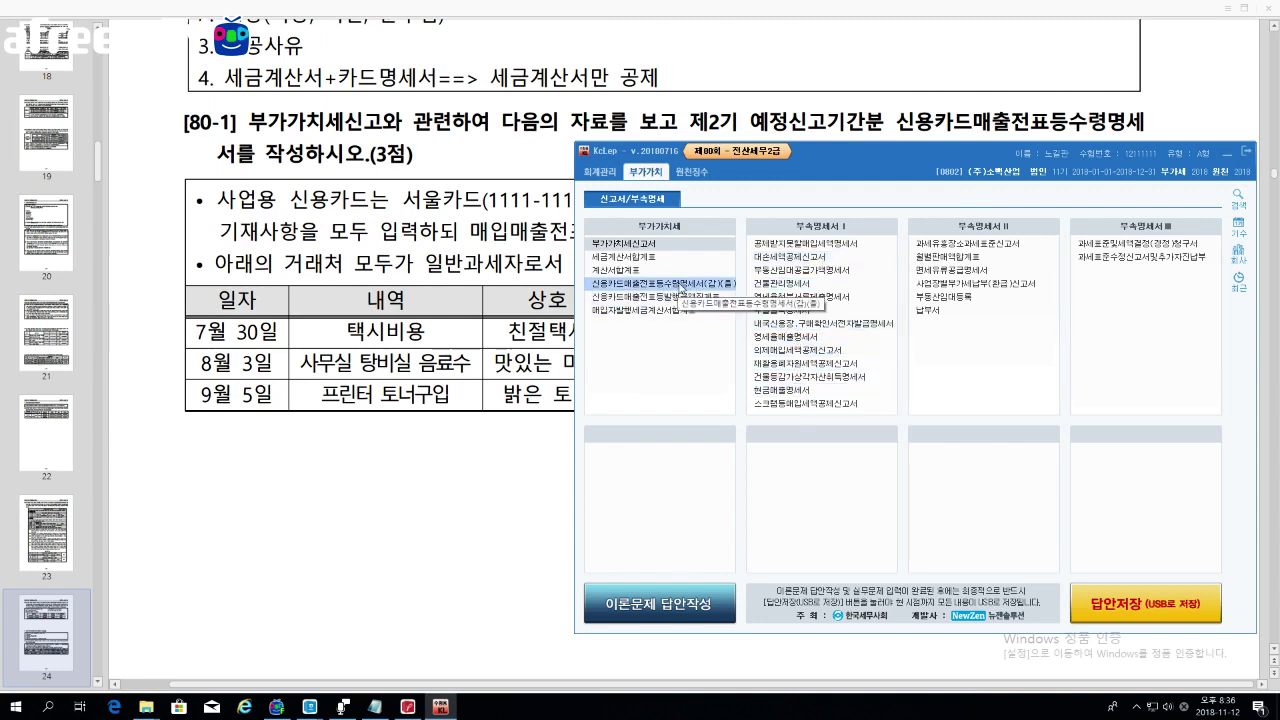
{"action": "left_click", "coordinate": [681, 285]}
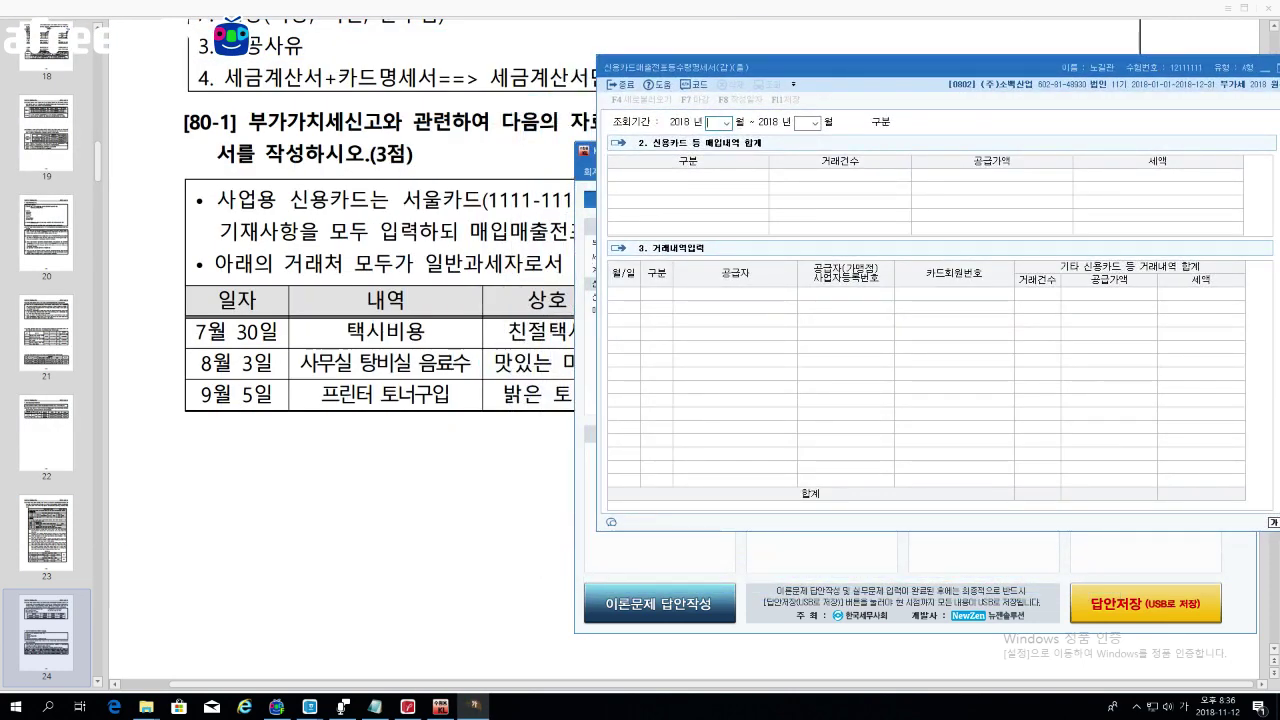
{"action": "left_click", "coordinate": [477, 231]}
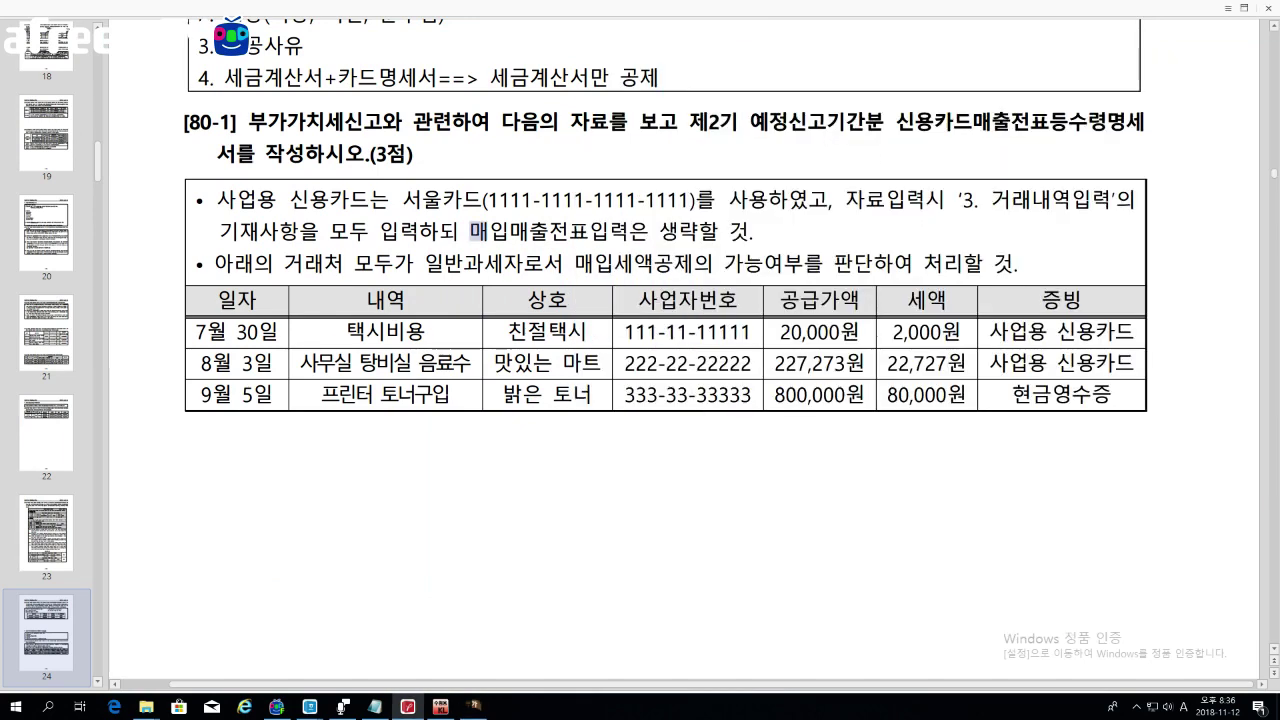
{"action": "left_click", "coordinate": [474, 706]}
Step: Set the inquiry period from 07 to 09, then switch back to the PDF
{"action": "left_click", "coordinate": [719, 128]}
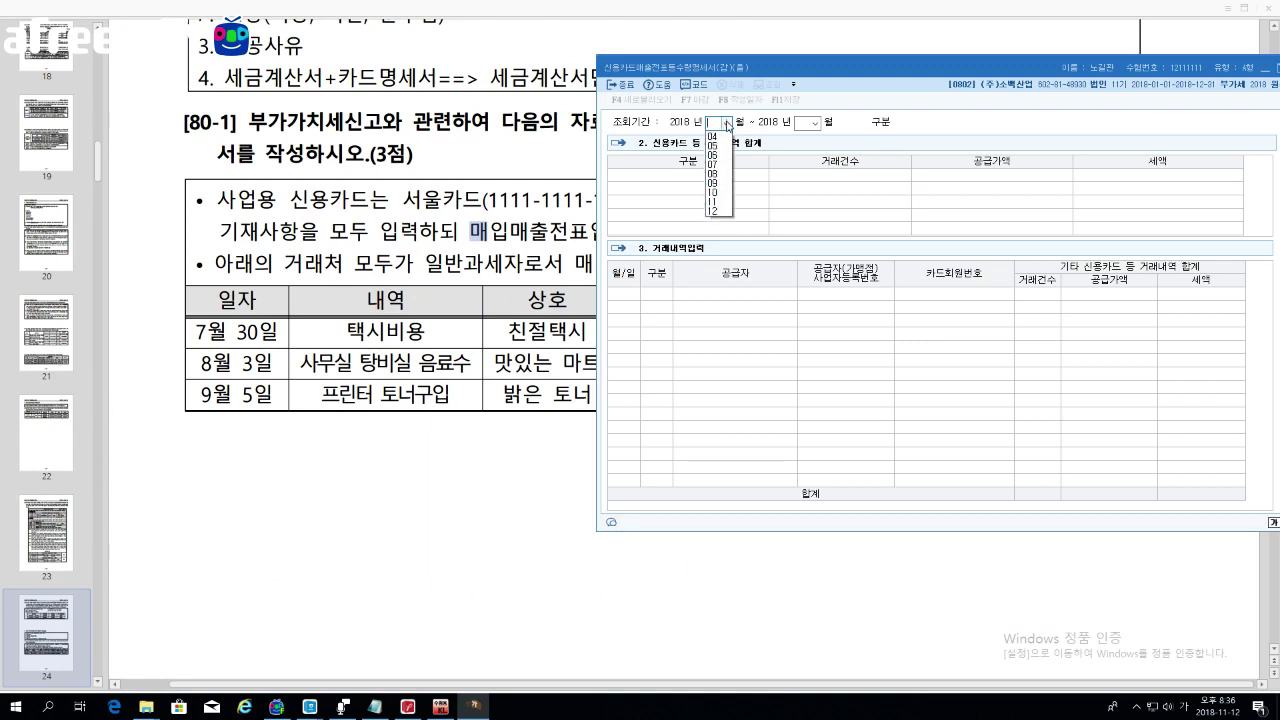
{"action": "left_click", "coordinate": [718, 192]}
{"action": "left_click", "coordinate": [817, 123]}
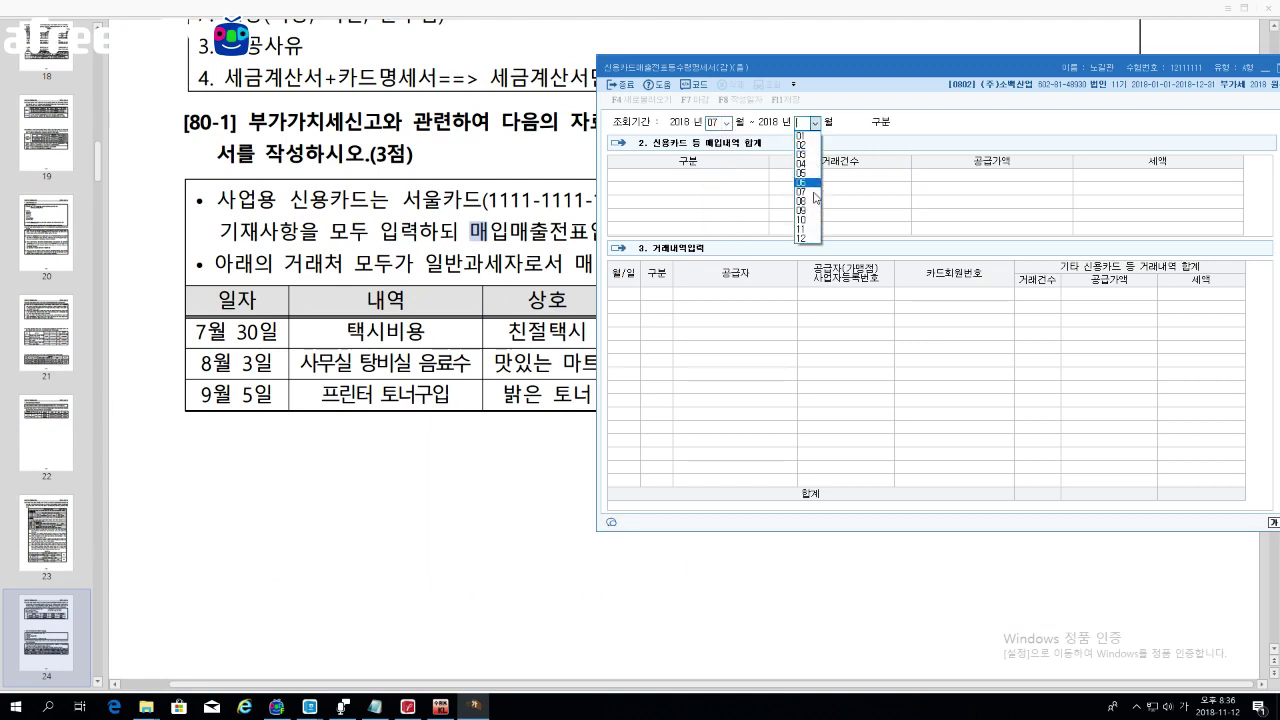
{"action": "left_click", "coordinate": [808, 212]}
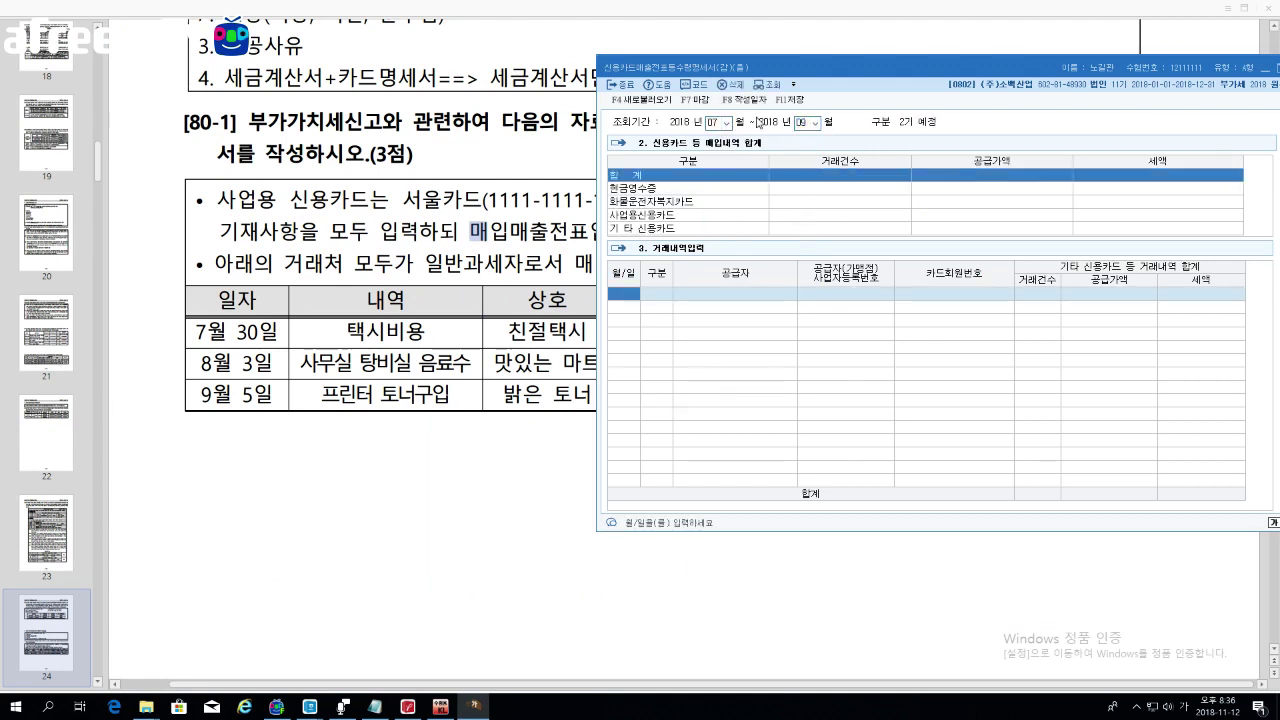
{"action": "left_click_drag", "start_coordinate": [650, 72], "coordinate": [697, 68]}
{"action": "key", "text": "alt+Tab"}
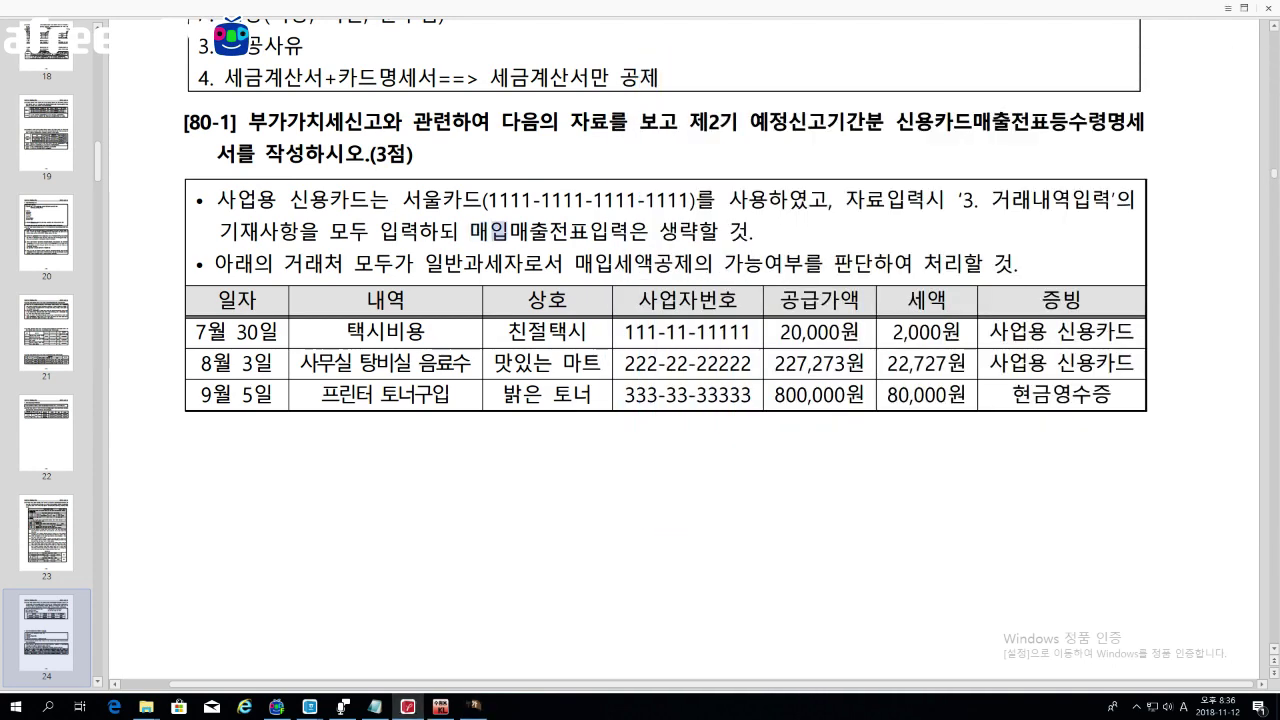
Step: Review exercise [80-1]'s card and rows: taxi, pantry drinks, and the 80,000 tax toner
{"action": "left_click_drag", "start_coordinate": [402, 200], "coordinate": [676, 200]}
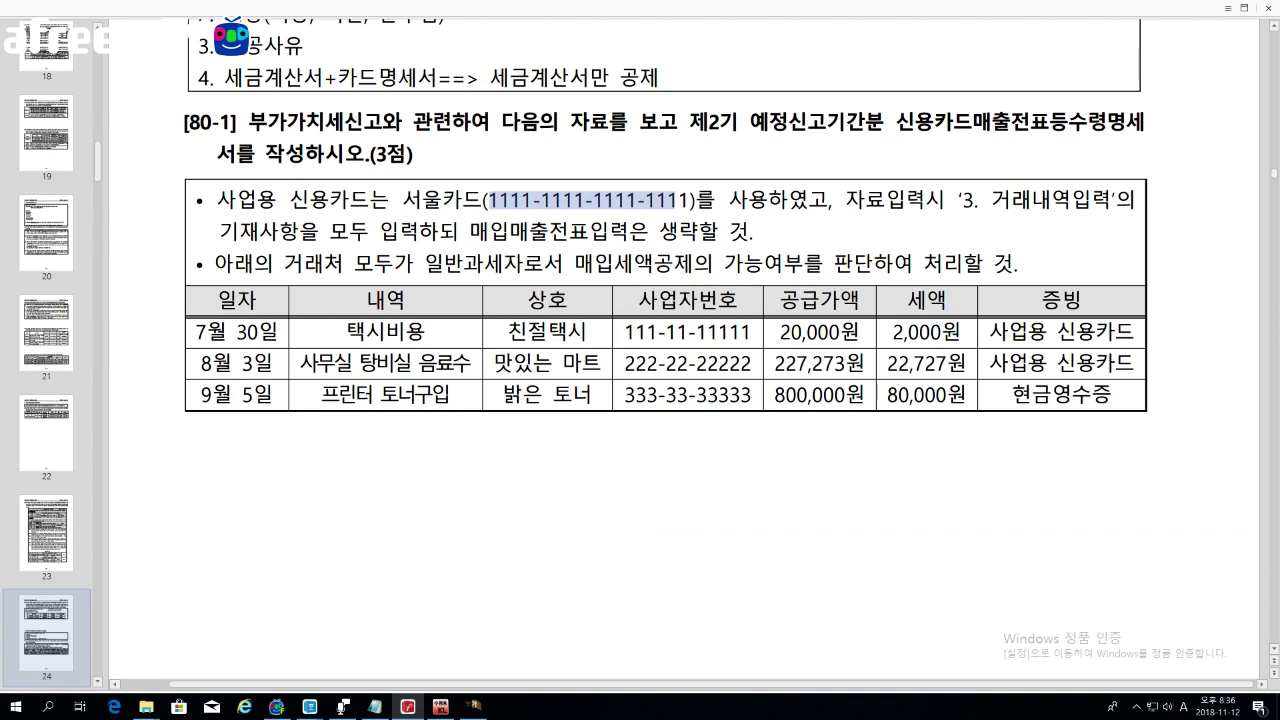
{"action": "left_click_drag", "start_coordinate": [222, 331], "coordinate": [432, 394]}
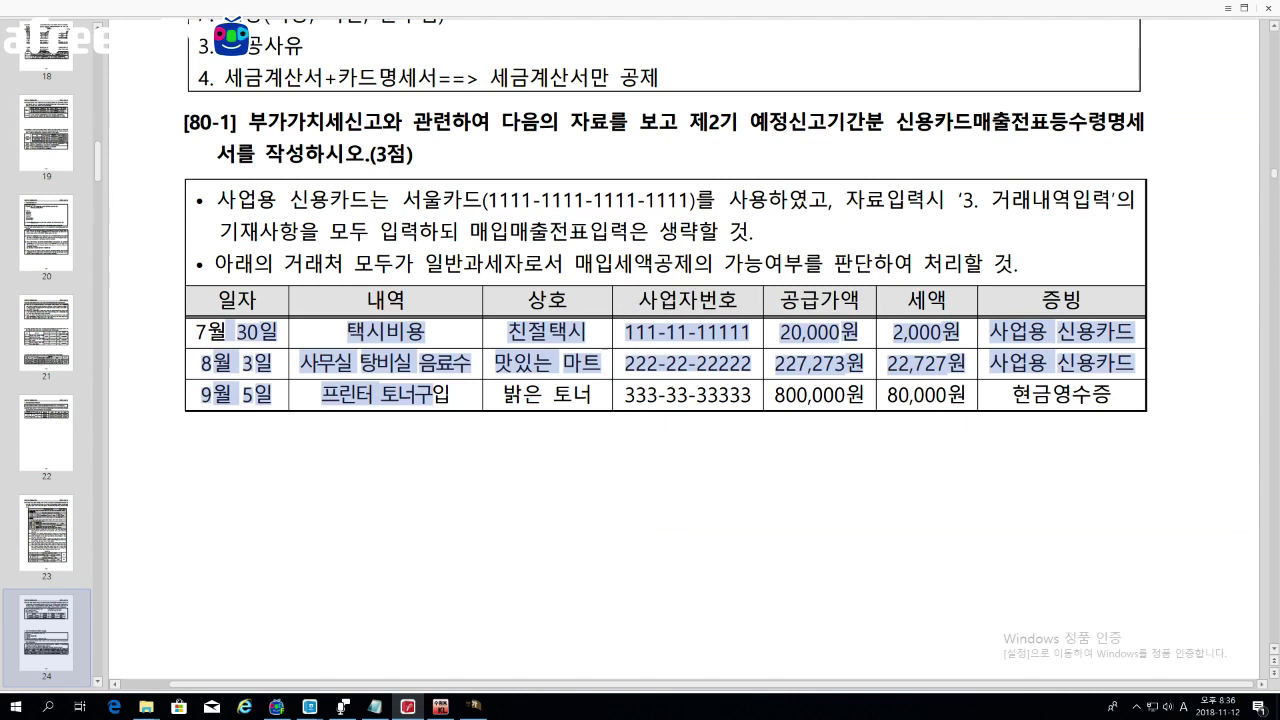
{"action": "left_click_drag", "start_coordinate": [347, 332], "coordinate": [383, 332]}
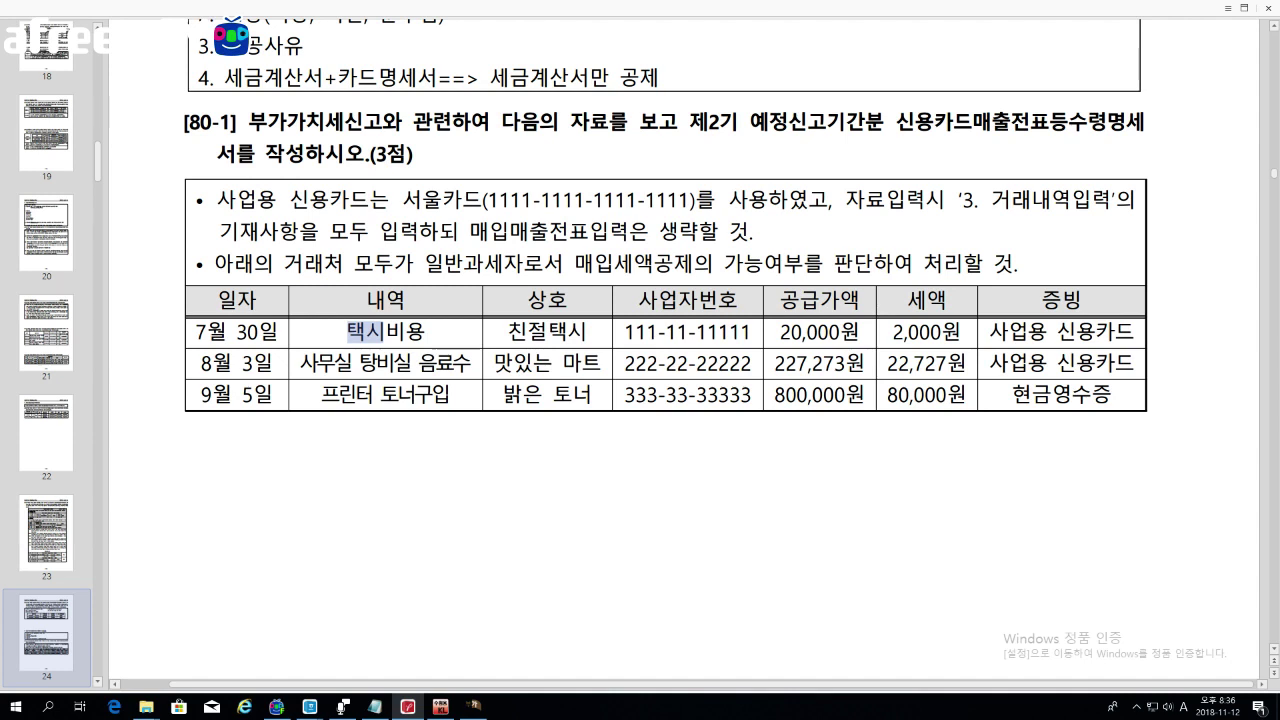
{"action": "left_click_drag", "start_coordinate": [361, 363], "coordinate": [472, 363]}
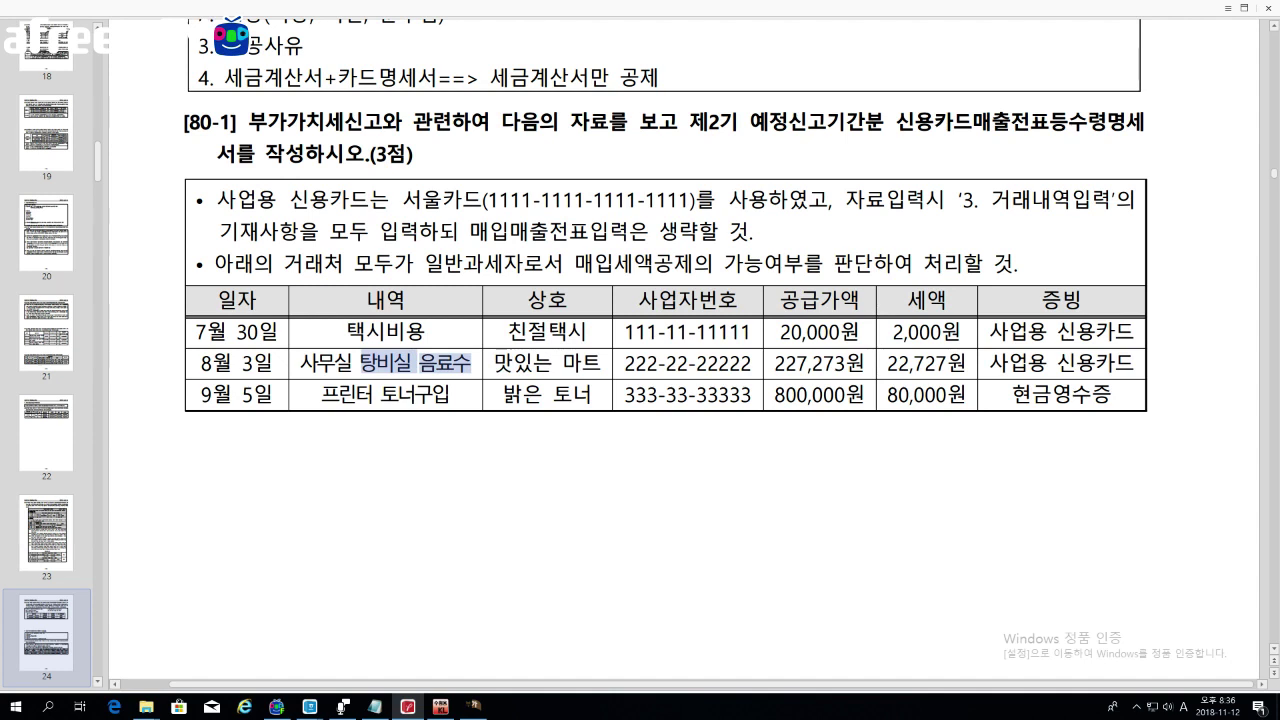
{"action": "left_click_drag", "start_coordinate": [1058, 363], "coordinate": [1135, 363]}
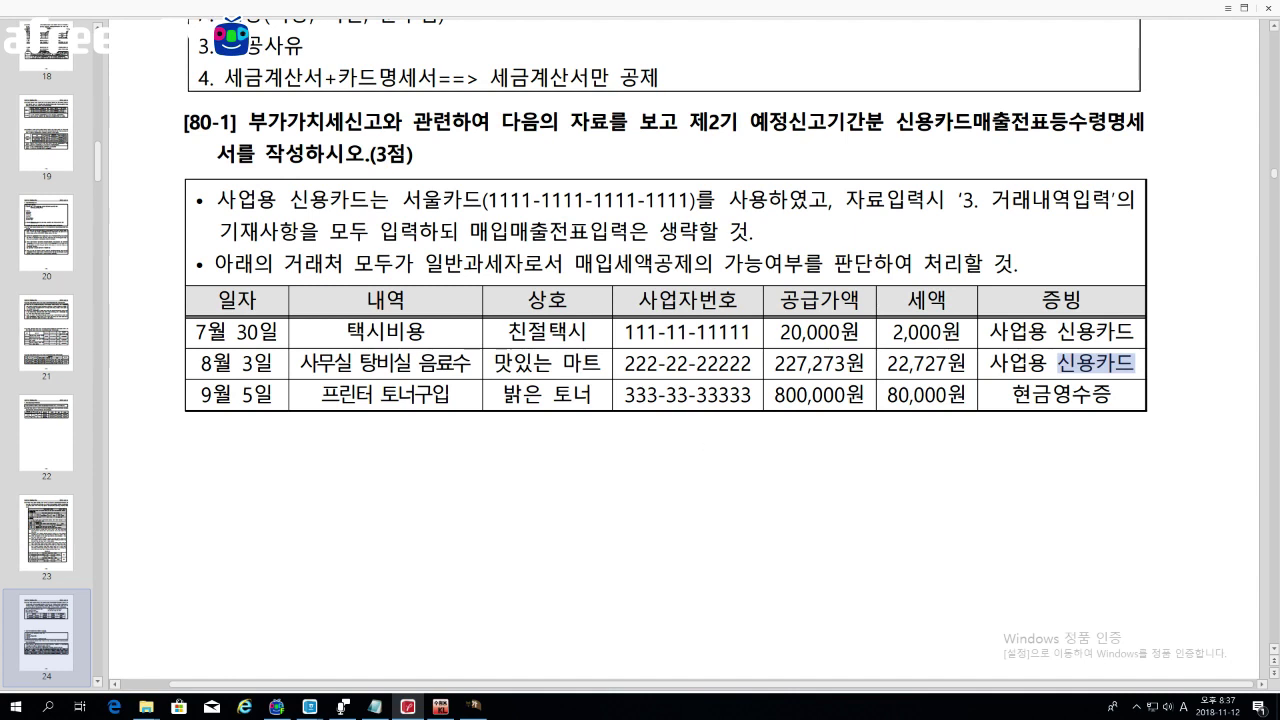
{"action": "left_click_drag", "start_coordinate": [321, 394], "coordinate": [449, 394]}
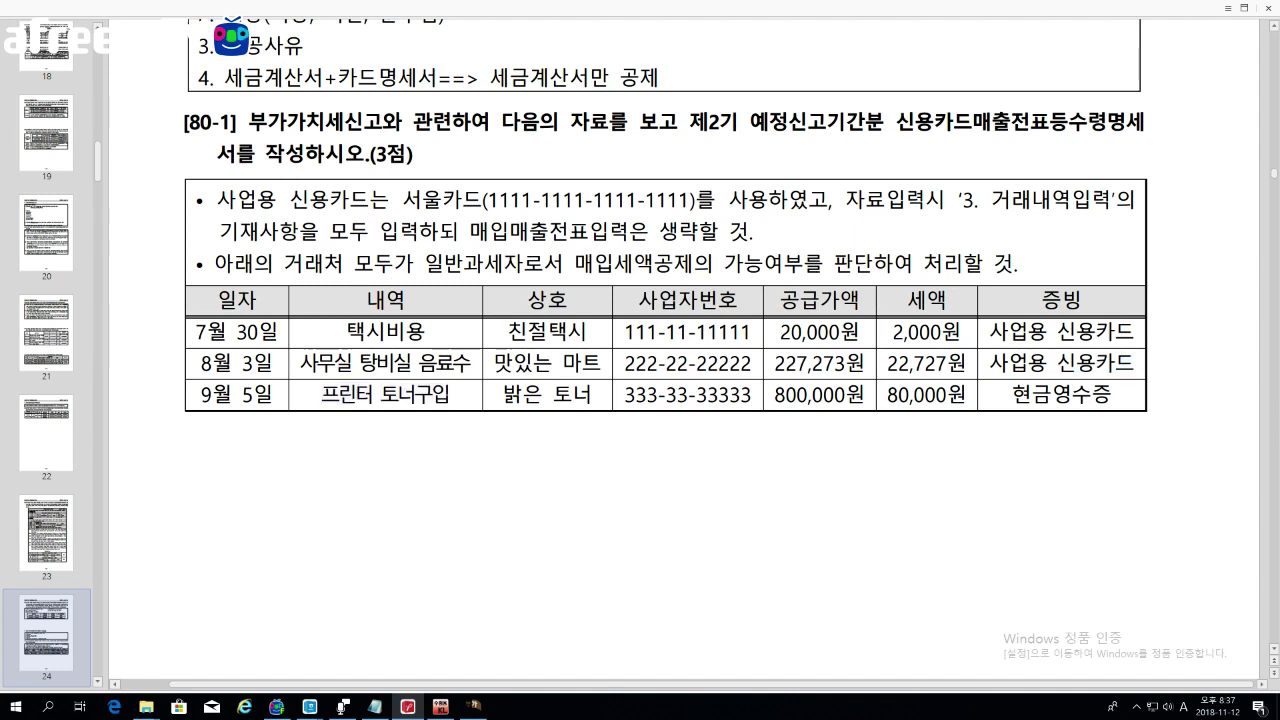
{"action": "left_click_drag", "start_coordinate": [887, 394], "coordinate": [1111, 394]}
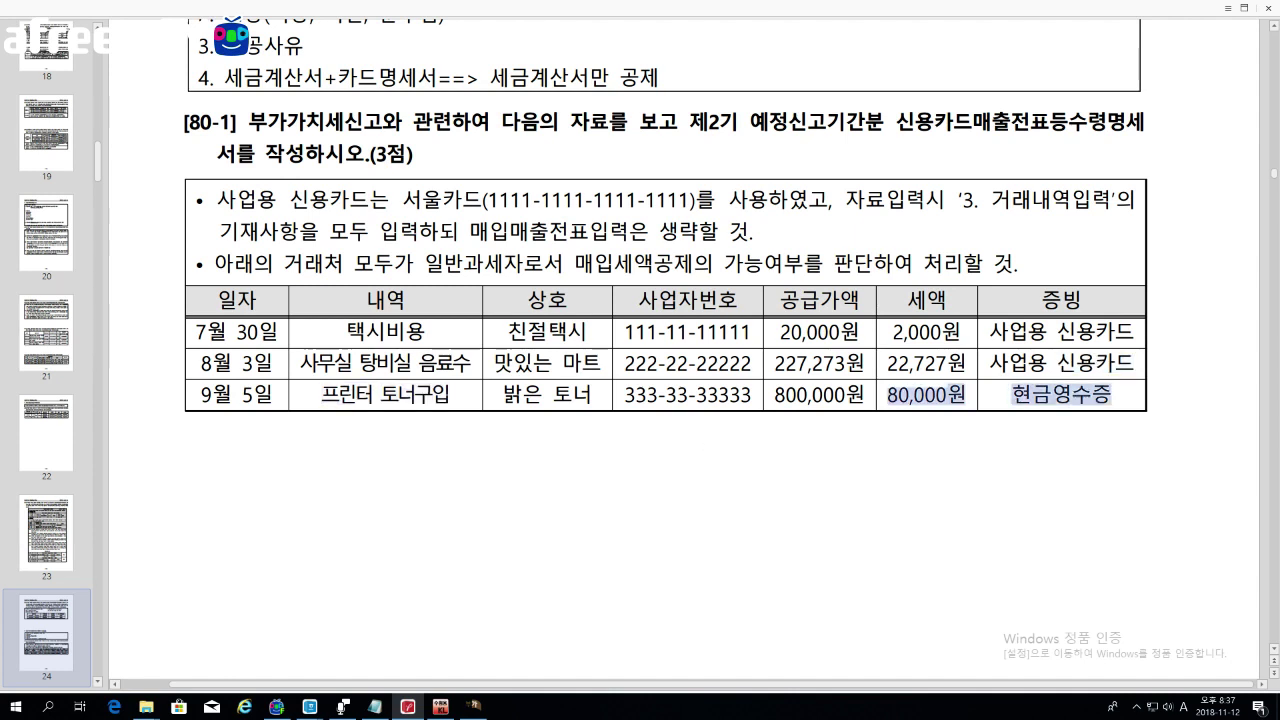
Step: Place the July–September card statement form beside the question table
{"action": "left_click_drag", "start_coordinate": [785, 264], "coordinate": [800, 264]}
{"action": "scroll", "coordinate": [792, 264], "scroll_direction": "down", "scroll_amount": 3}
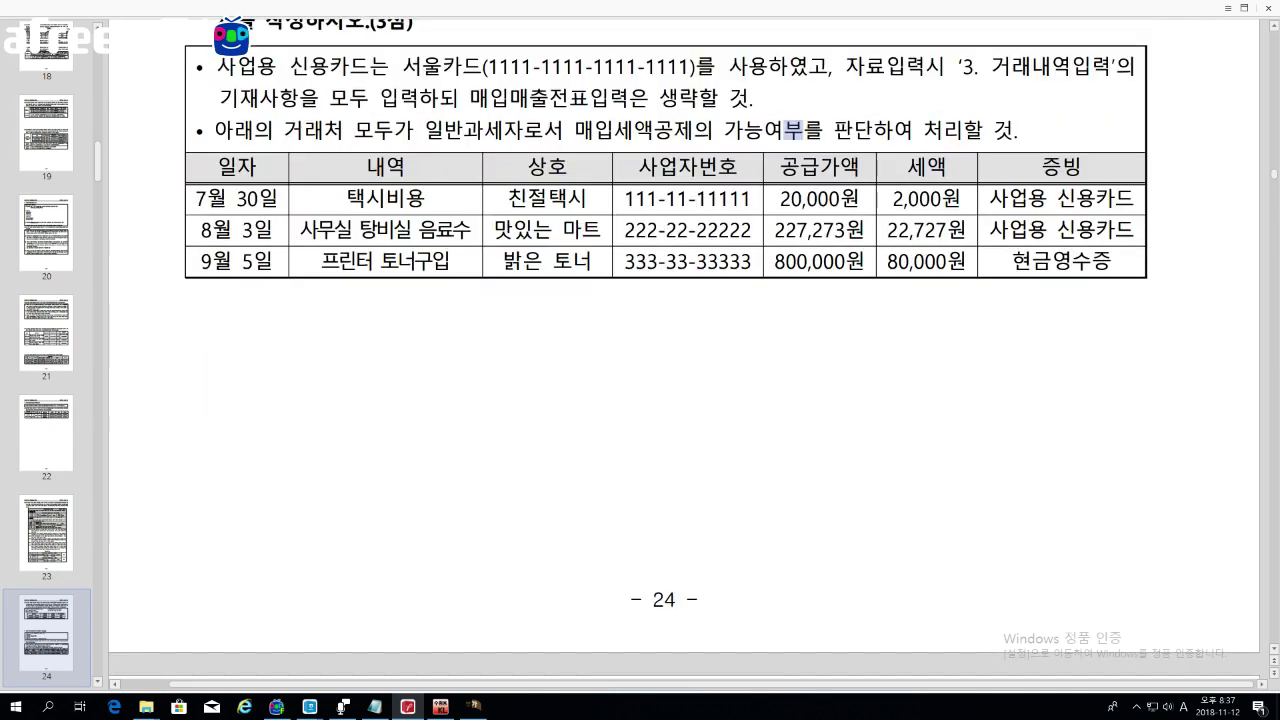
{"action": "scroll", "coordinate": [749, 357], "scroll_direction": "down", "scroll_amount": 1}
{"action": "scroll", "coordinate": [749, 380], "scroll_direction": "up", "scroll_amount": 1}
{"action": "left_click", "coordinate": [472, 704]}
{"action": "left_click_drag", "start_coordinate": [805, 80], "coordinate": [663, 245]}
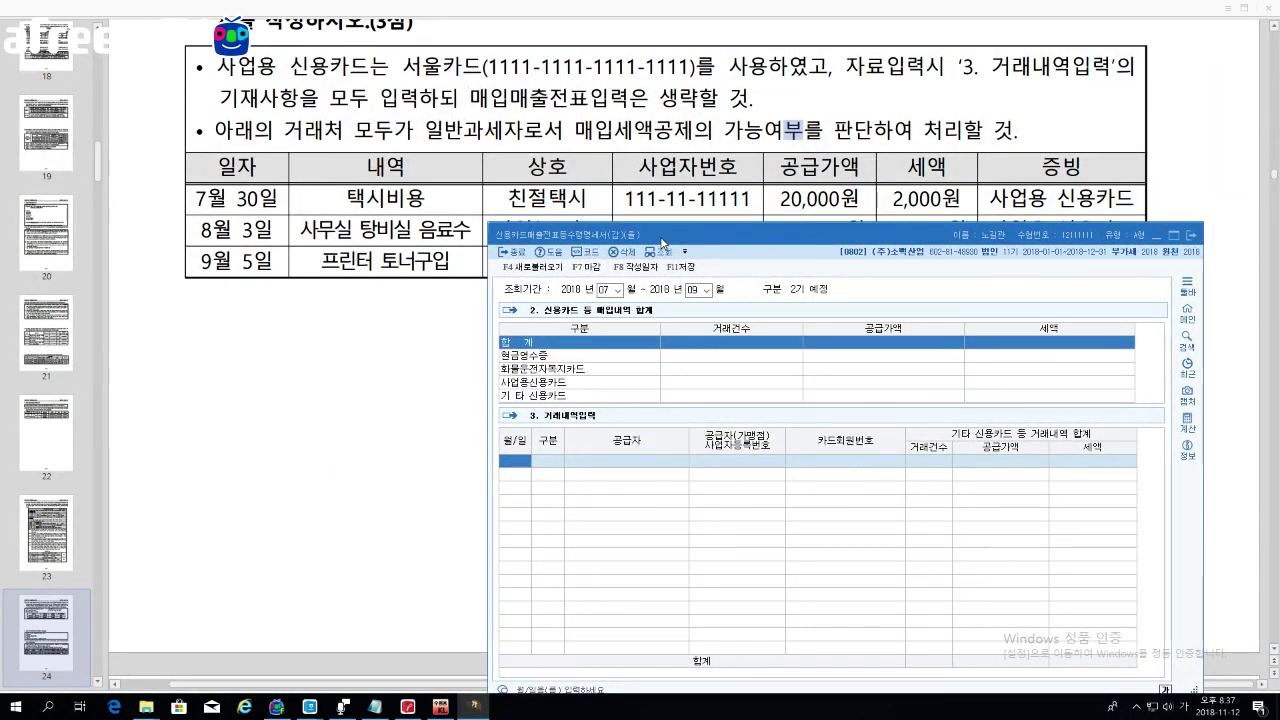
Step: Start the first row dated 08-03 with business card (3.사업) as the type
{"action": "key", "text": "Return"}
{"action": "type", "text": "0803"}
{"action": "key", "text": "Return"}
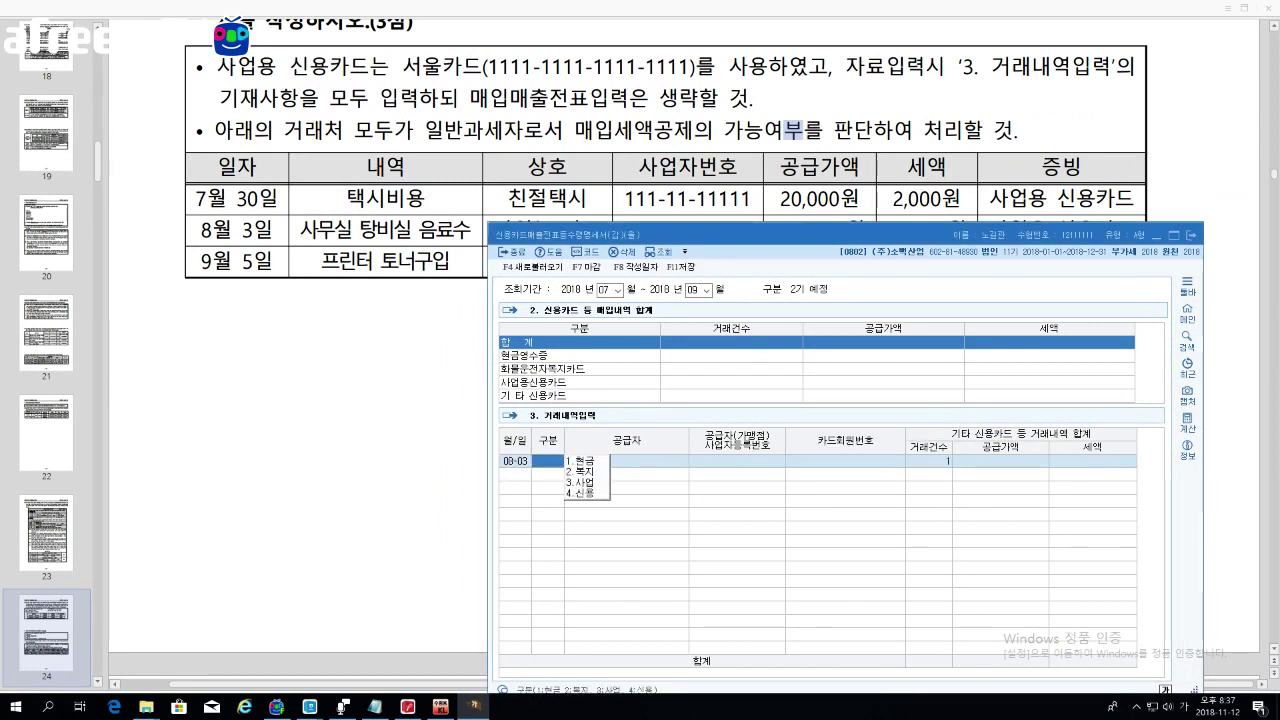
{"action": "left_click_drag", "start_coordinate": [738, 235], "coordinate": [732, 73]}
{"action": "left_click", "coordinate": [585, 324]}
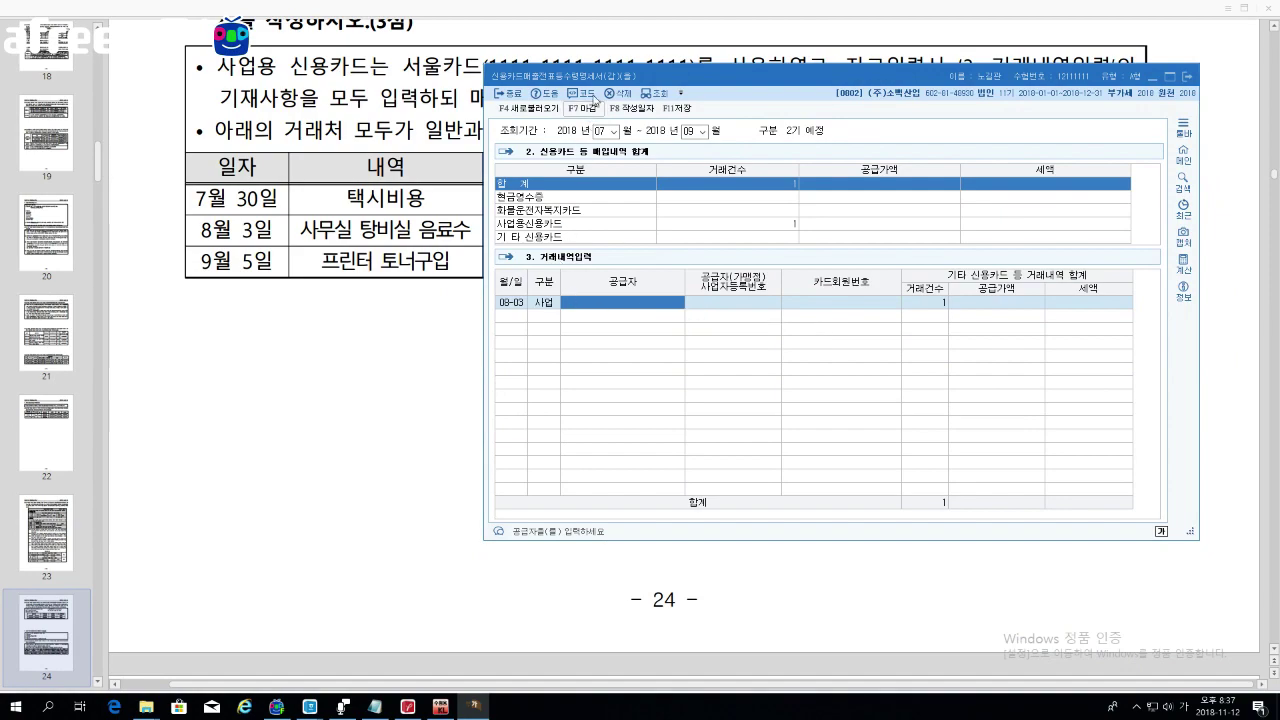
{"action": "left_click_drag", "start_coordinate": [603, 80], "coordinate": [605, 108]}
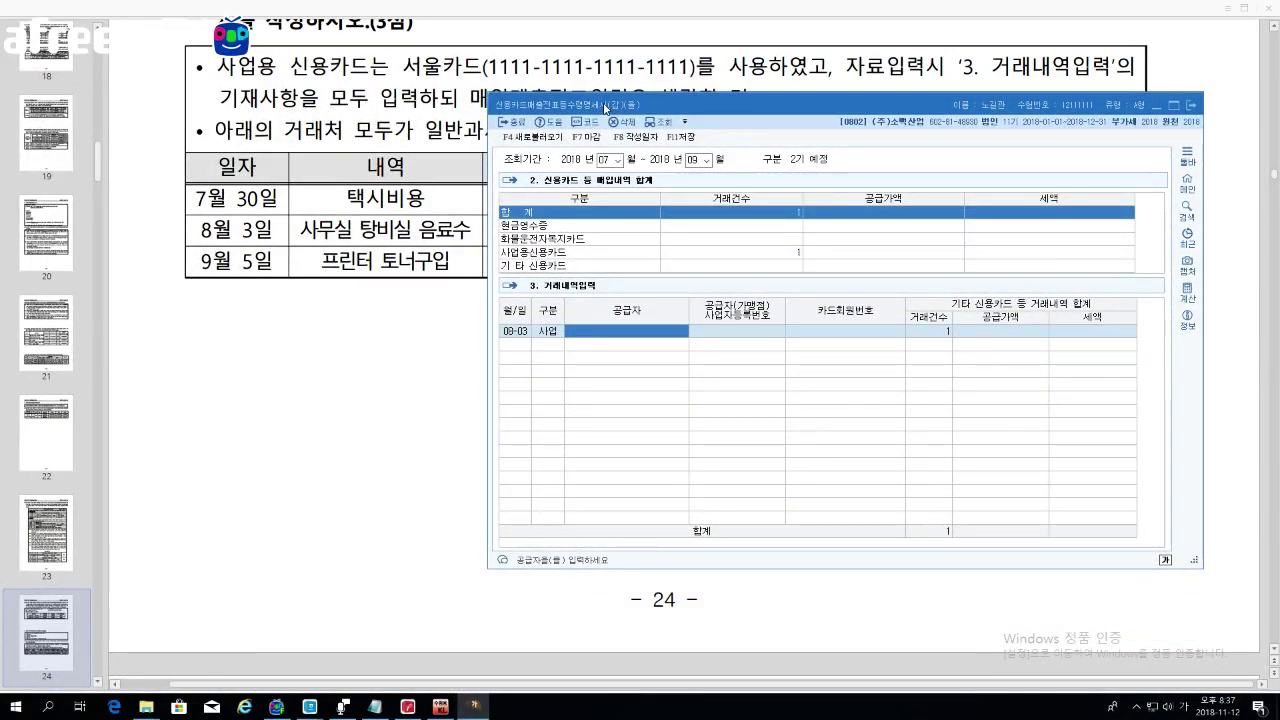
Step: Enter supplier 맛있는 마트, the company card number, 227,273 supply value and 22,727 tax
{"action": "type", "text": "맛"}
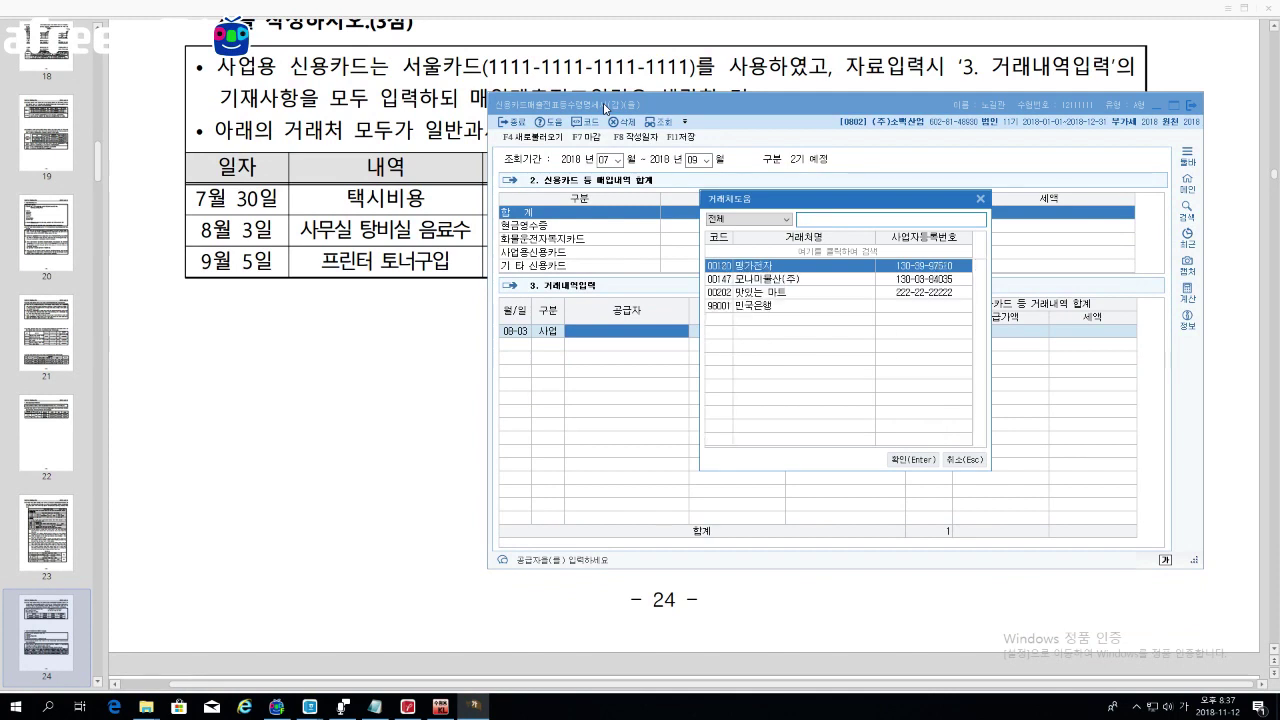
{"action": "key", "text": "Return"}
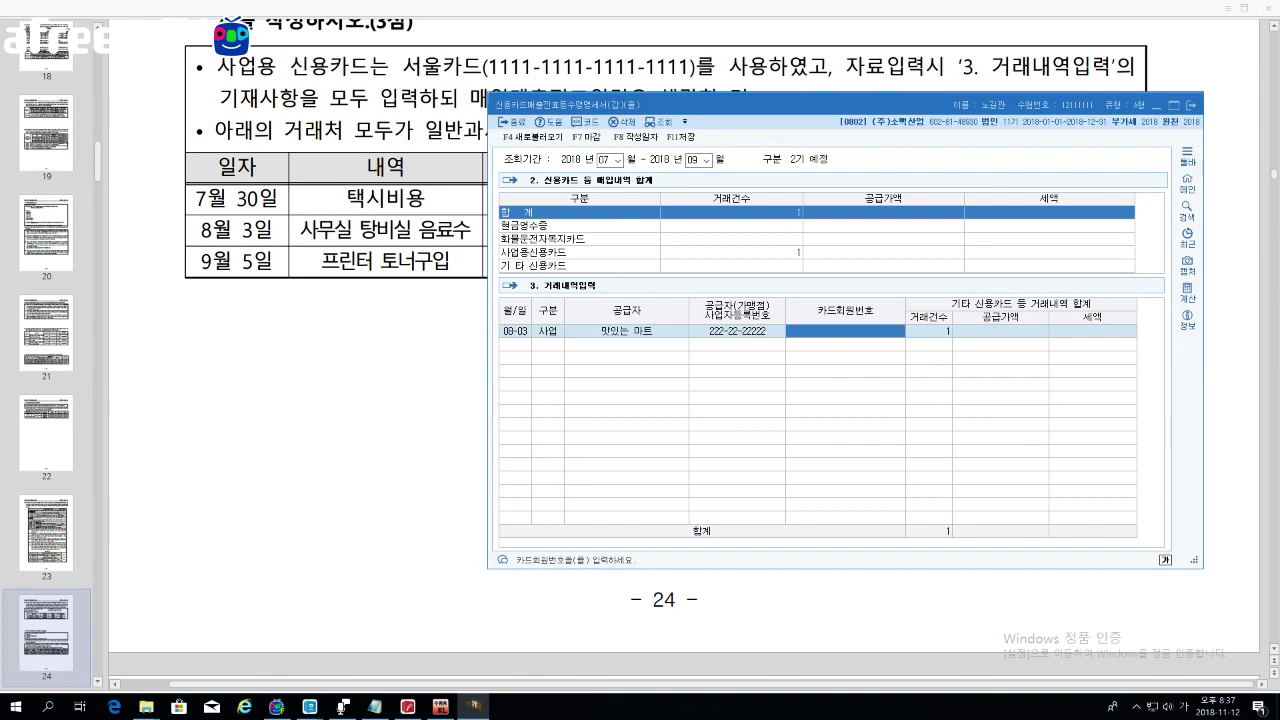
{"action": "type", "text": "1111"}
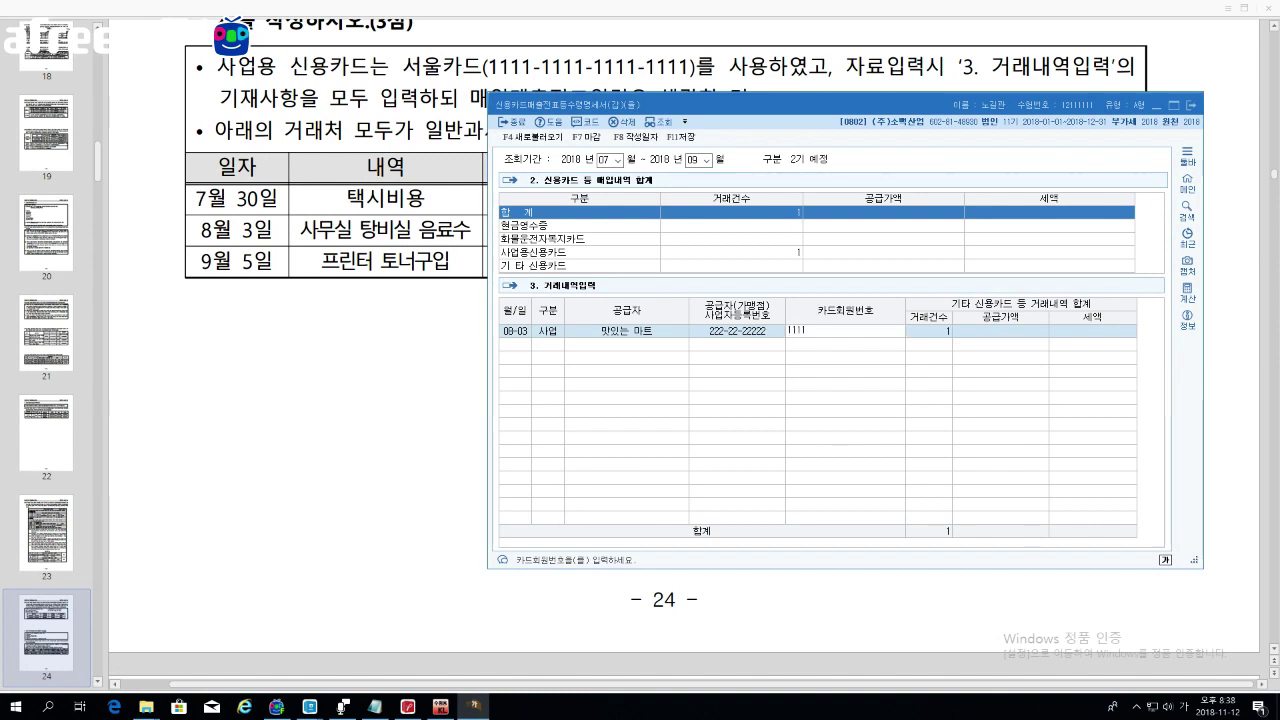
{"action": "type", "text": "-1111-1111-1111"}
{"action": "key", "text": "Return"}
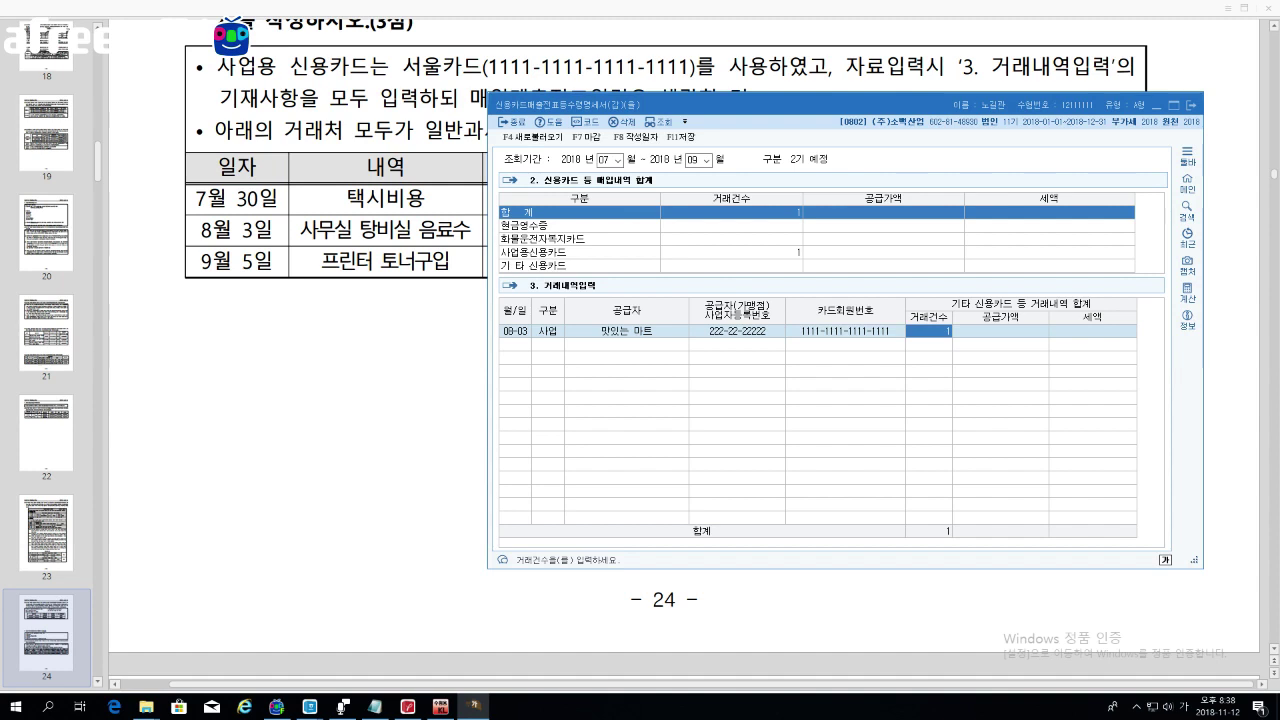
{"action": "key", "text": "Return"}
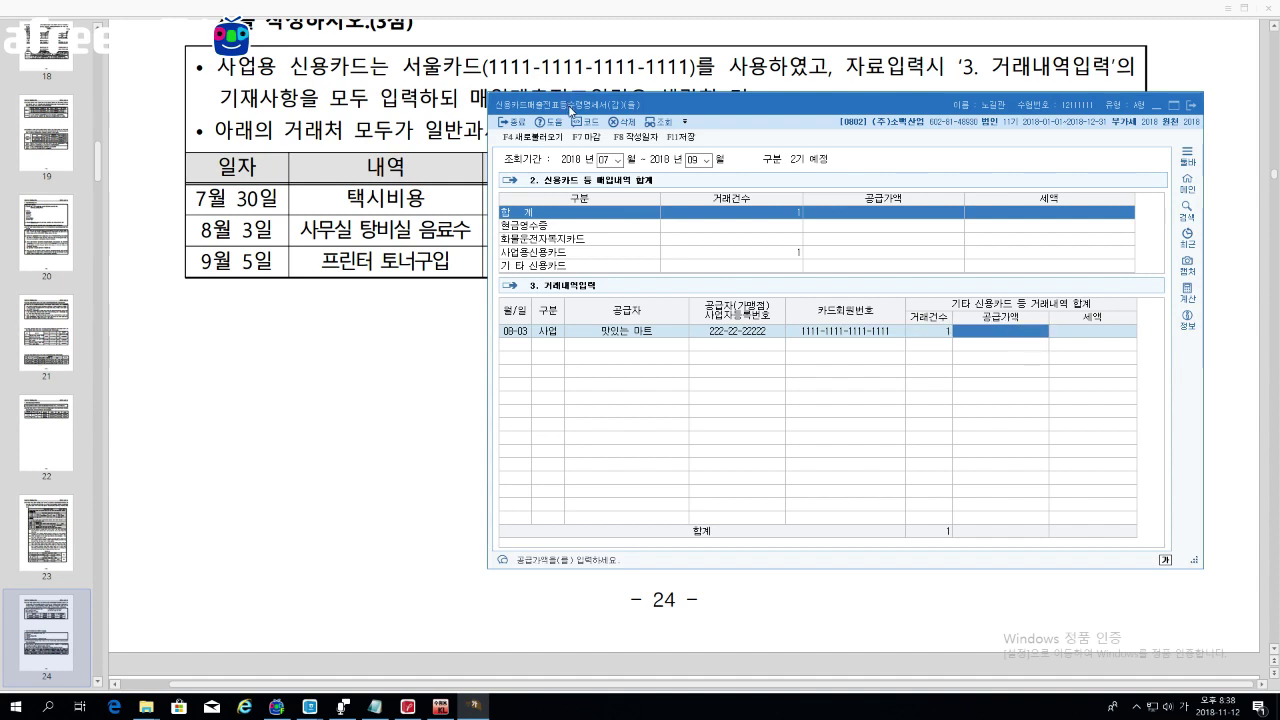
{"action": "mouse_move", "coordinate": [566, 106]}
{"action": "left_mouse_down"}
{"action": "mouse_move", "coordinate": [594, 284]}
{"action": "mouse_move", "coordinate": [576, 272]}
{"action": "mouse_move", "coordinate": [560, 91]}
{"action": "left_mouse_up"}
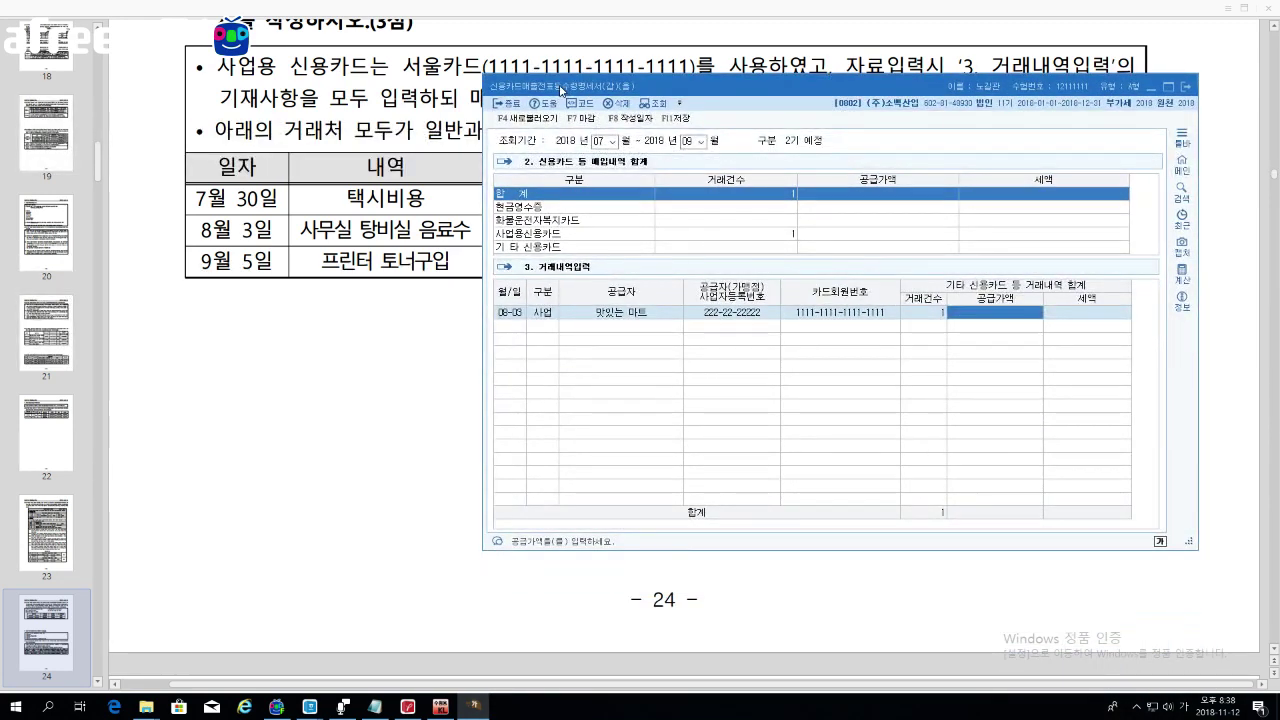
{"action": "type", "text": "227,273"}
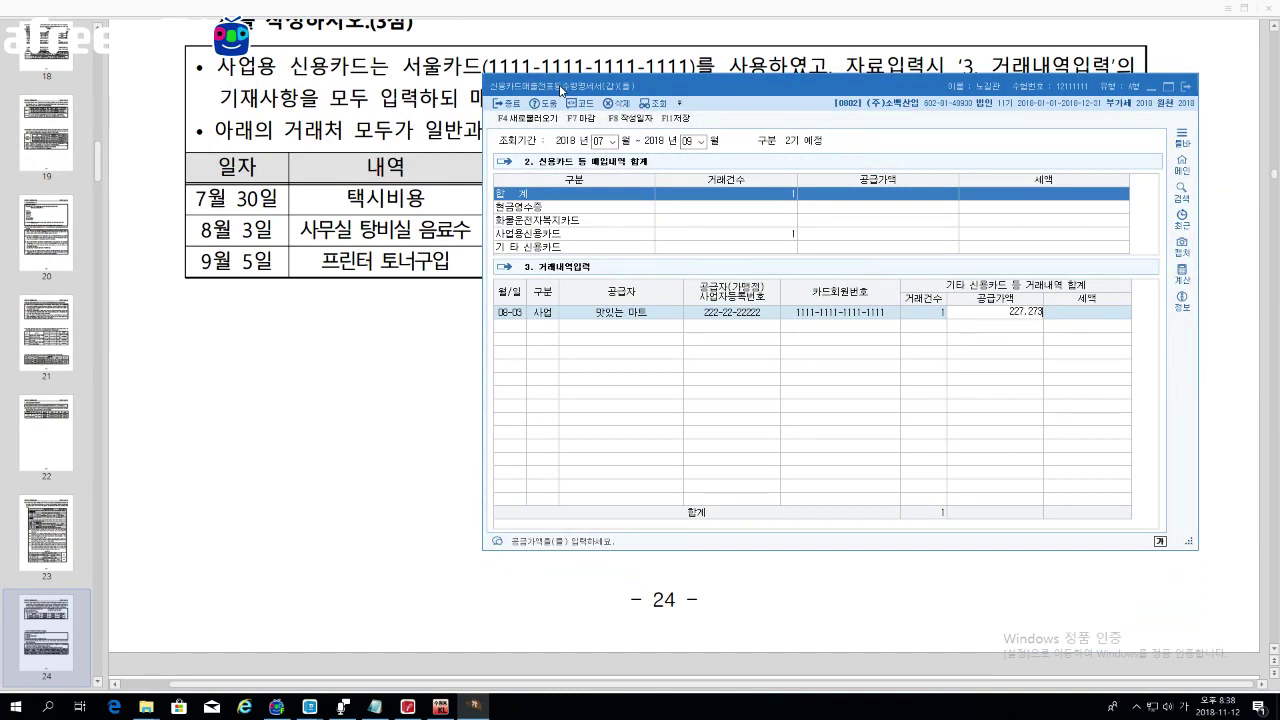
{"action": "key", "text": "Return"}
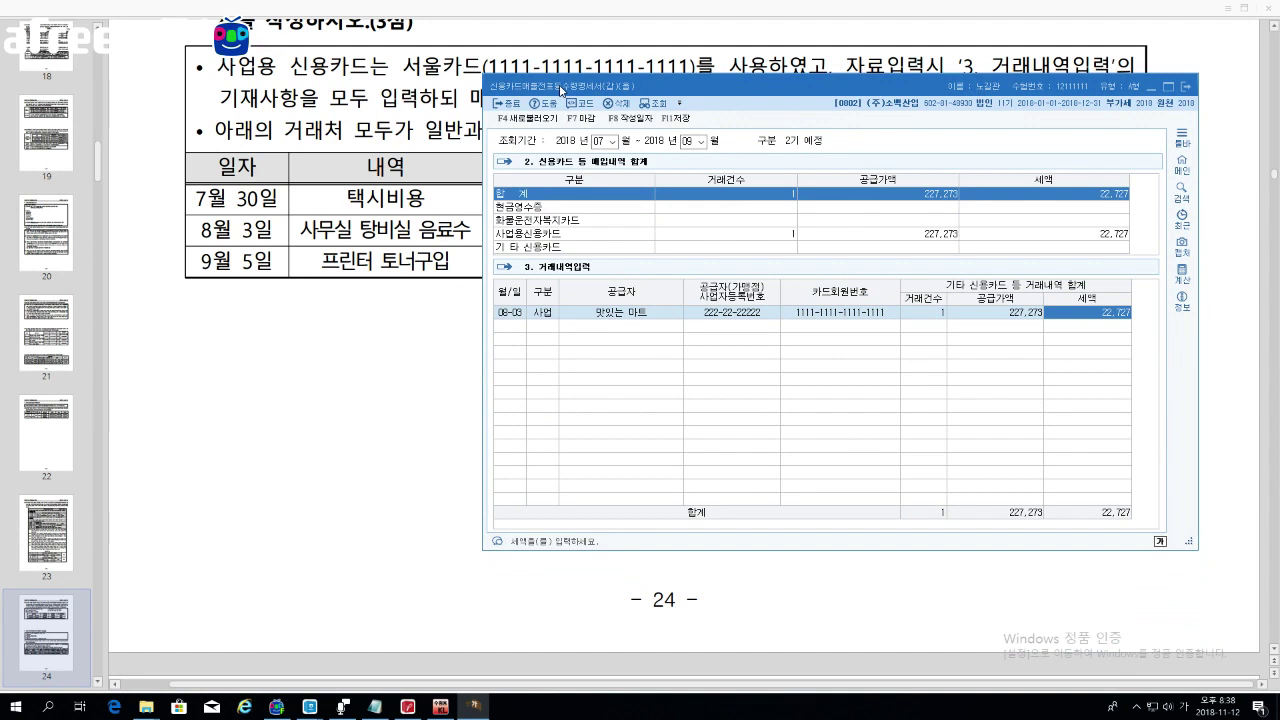
{"action": "key", "text": "Return"}
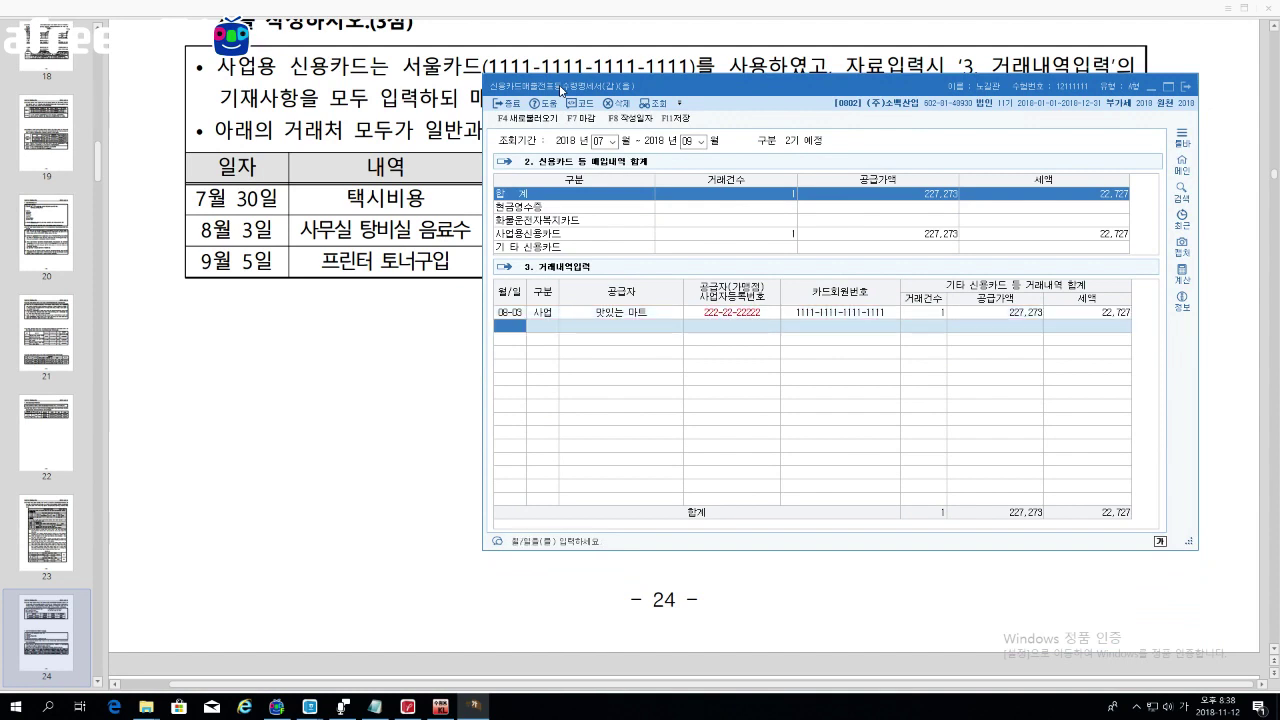
Step: Add a 09-05 cash-receipt (1.현금) purchase from 밝은 토너 with 800,000 supply value
{"action": "type", "text": "0905"}
{"action": "key", "text": "Return"}
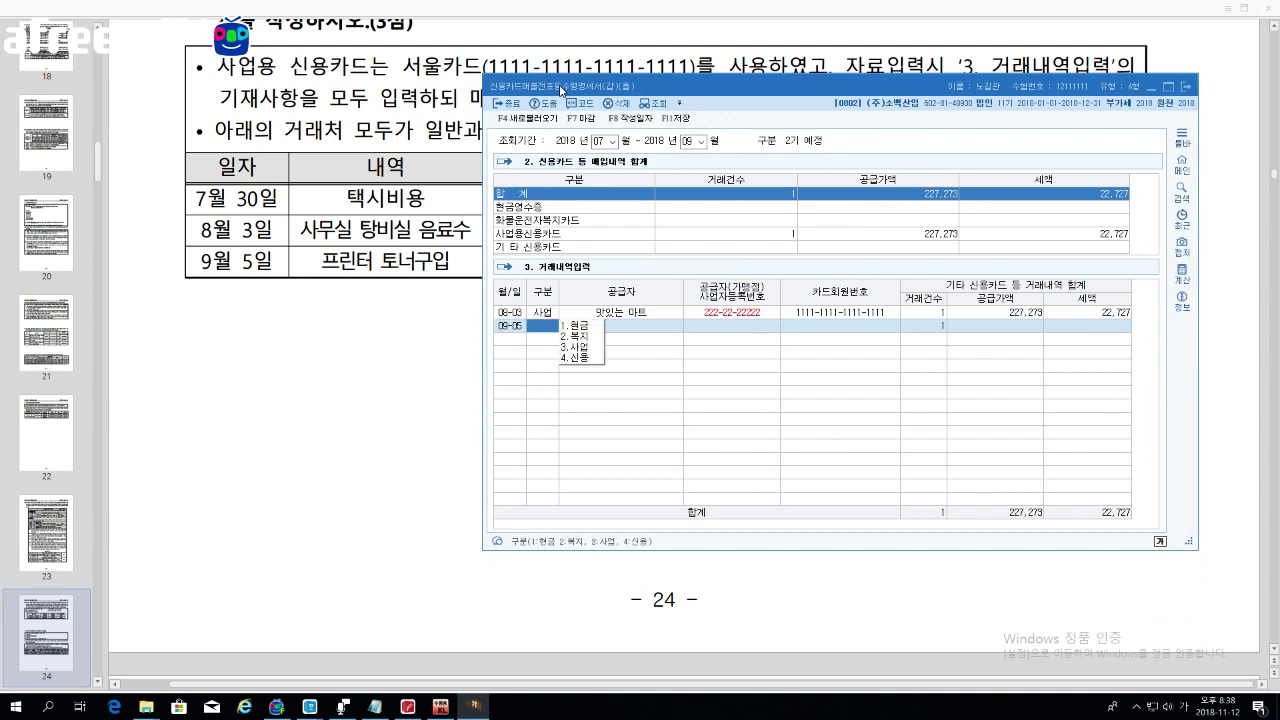
{"action": "type", "text": "1"}
{"action": "key", "text": "Return"}
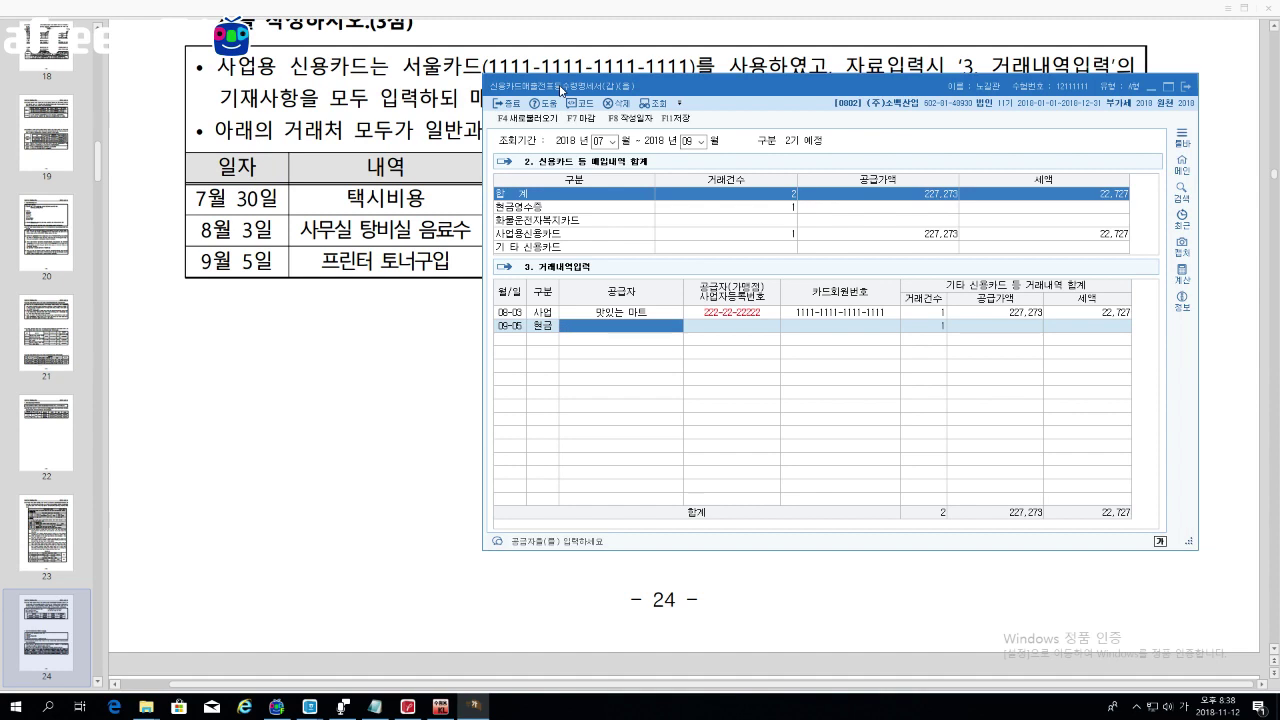
{"action": "key", "text": "F2"}
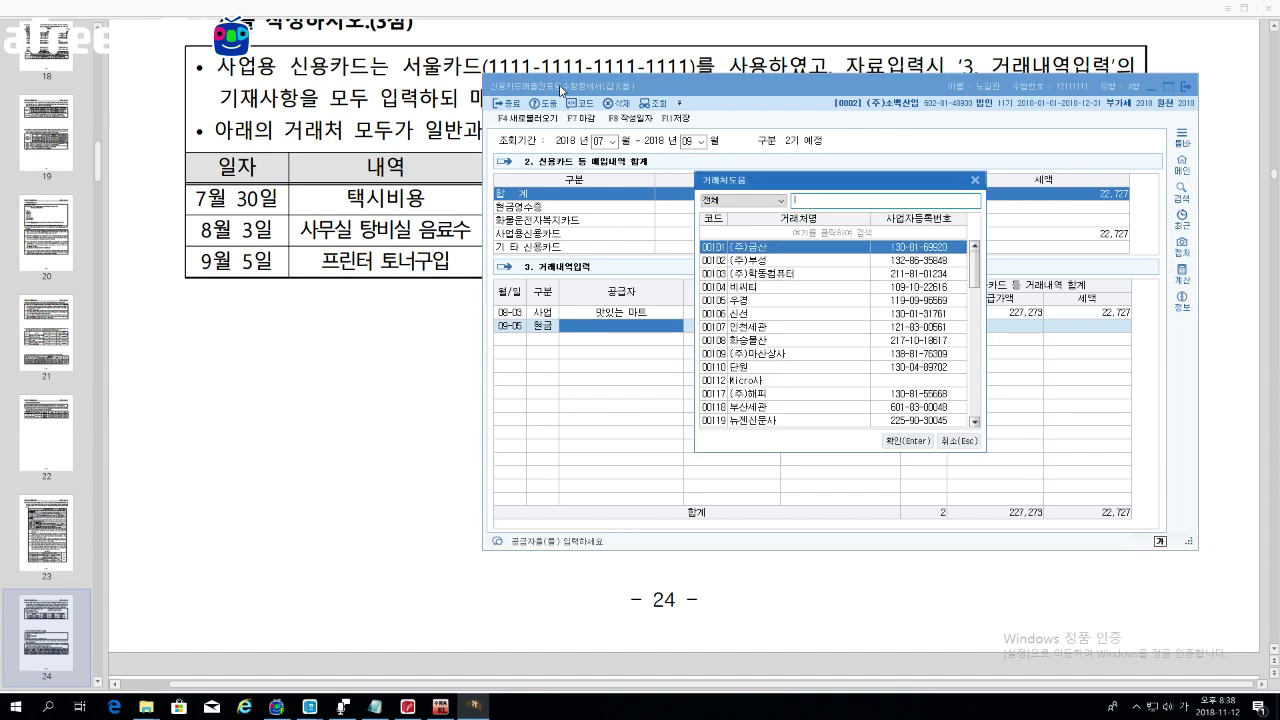
{"action": "type", "text": "밝은"}
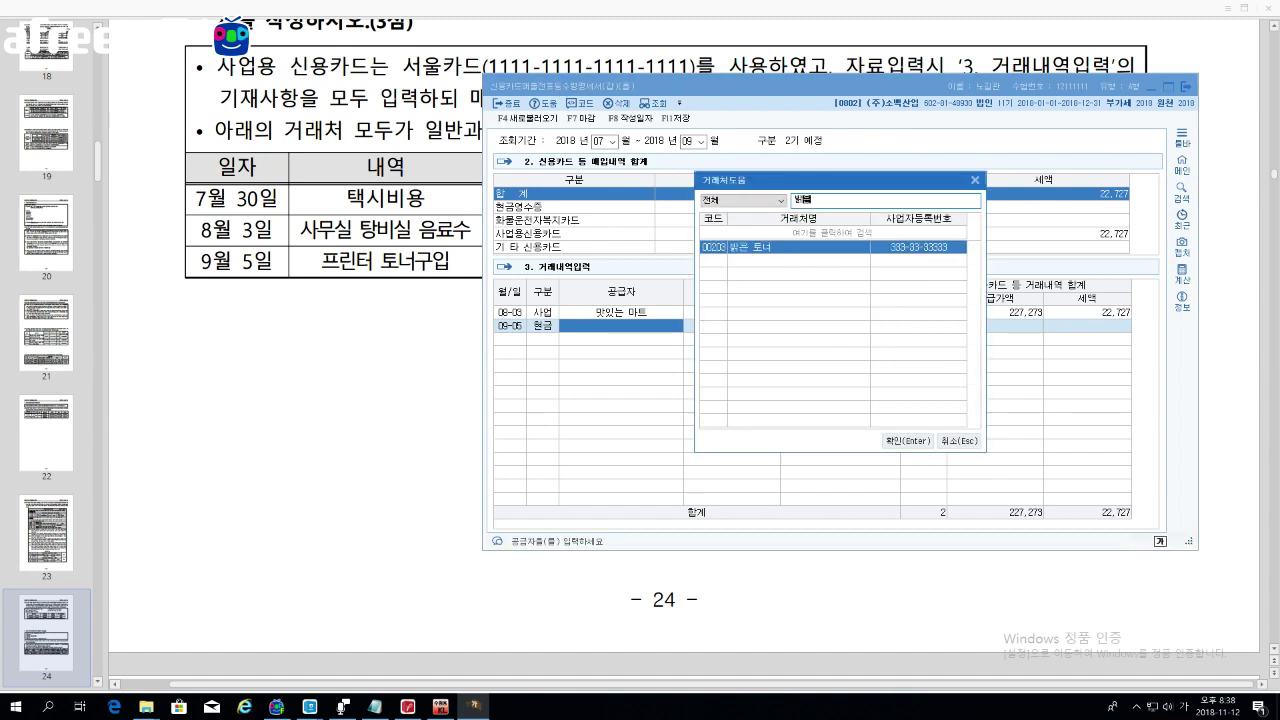
{"action": "key", "text": "Return"}
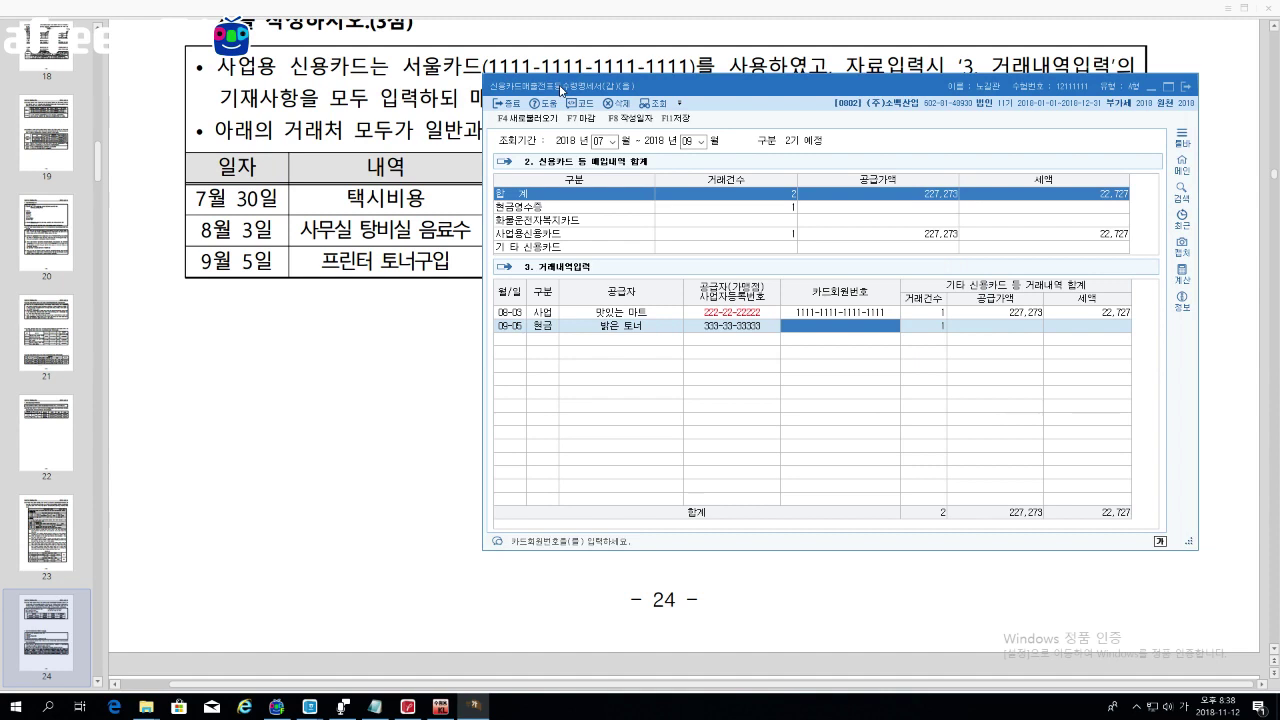
{"action": "key", "text": "Return"}
{"action": "key", "text": "Return"}
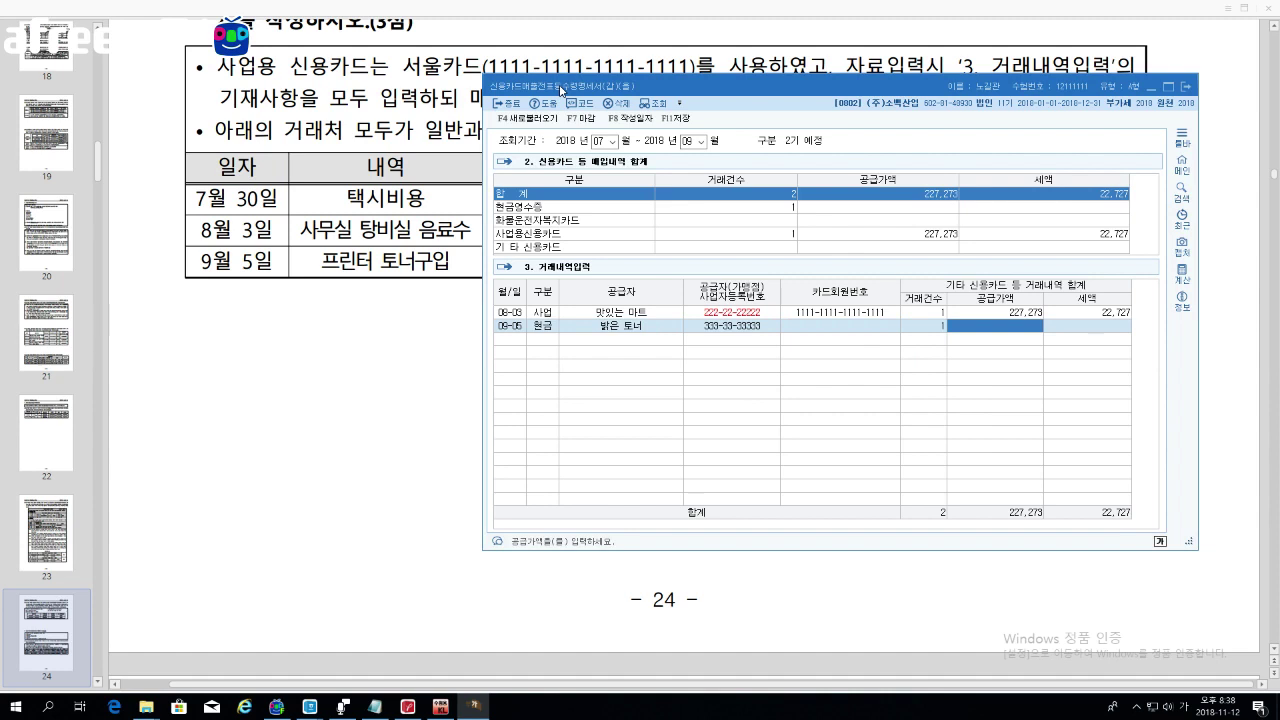
{"action": "type", "text": "8000000"}
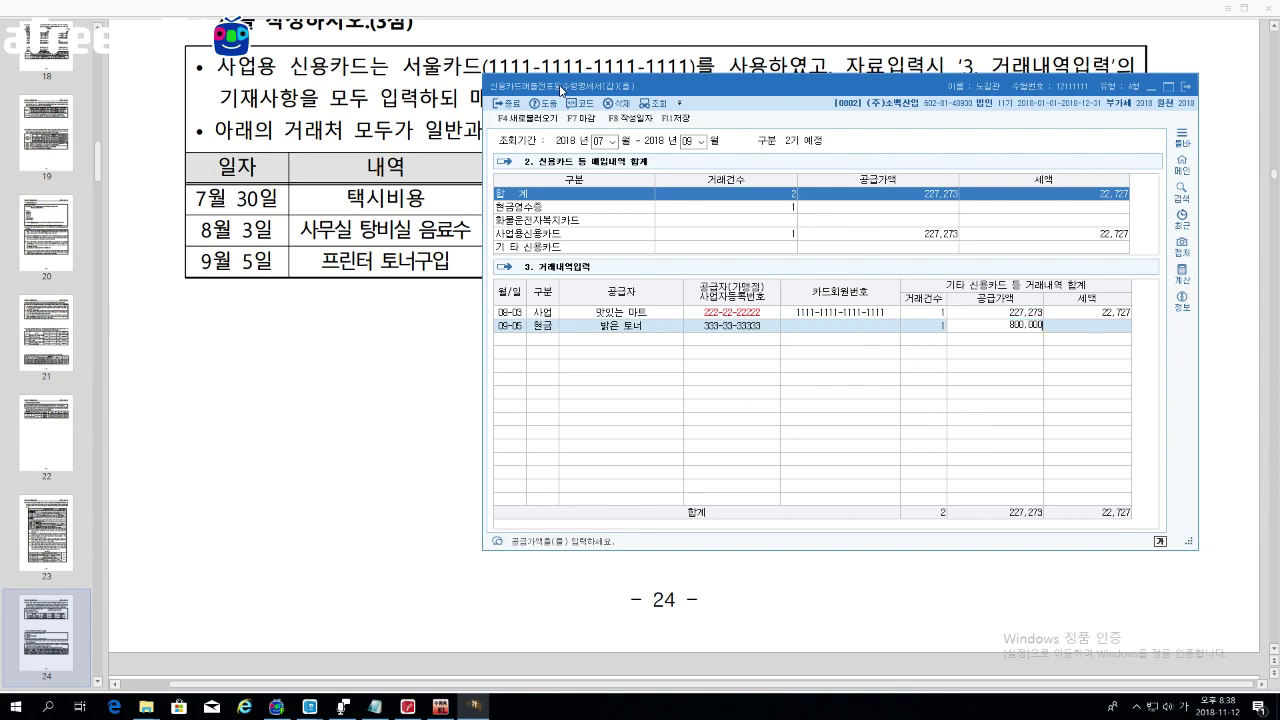
{"action": "key", "text": "Return"}
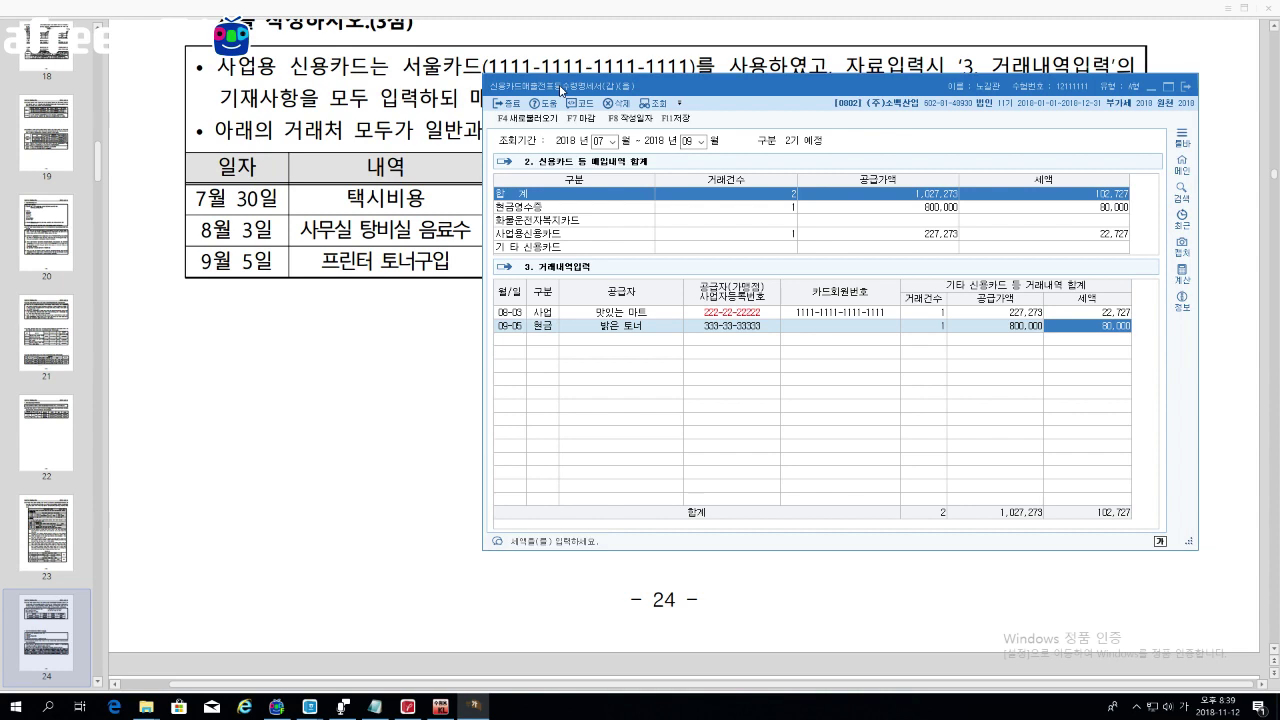
Step: Bring the PDF forward and scroll to page 25's exercise [79-1]
{"action": "left_click", "coordinate": [414, 330]}
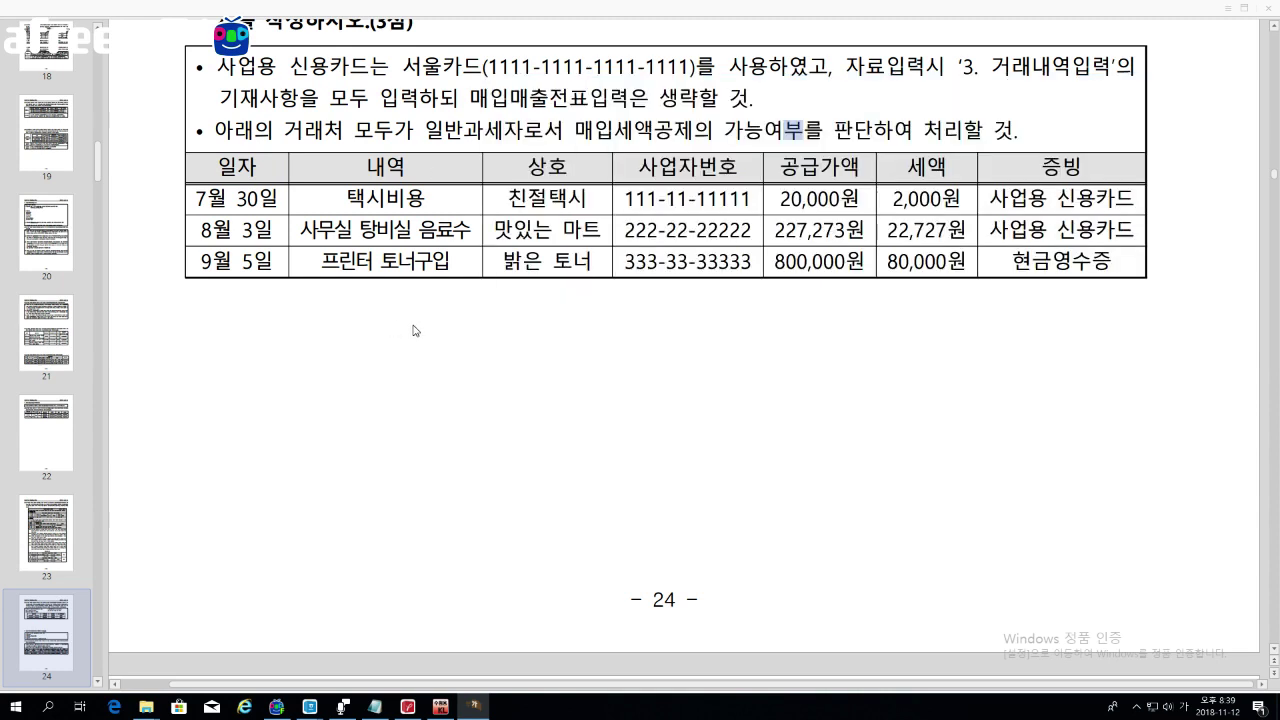
{"action": "scroll", "coordinate": [417, 330], "scroll_direction": "down", "scroll_amount": 3}
{"action": "scroll", "coordinate": [417, 330], "scroll_direction": "down", "scroll_amount": 3}
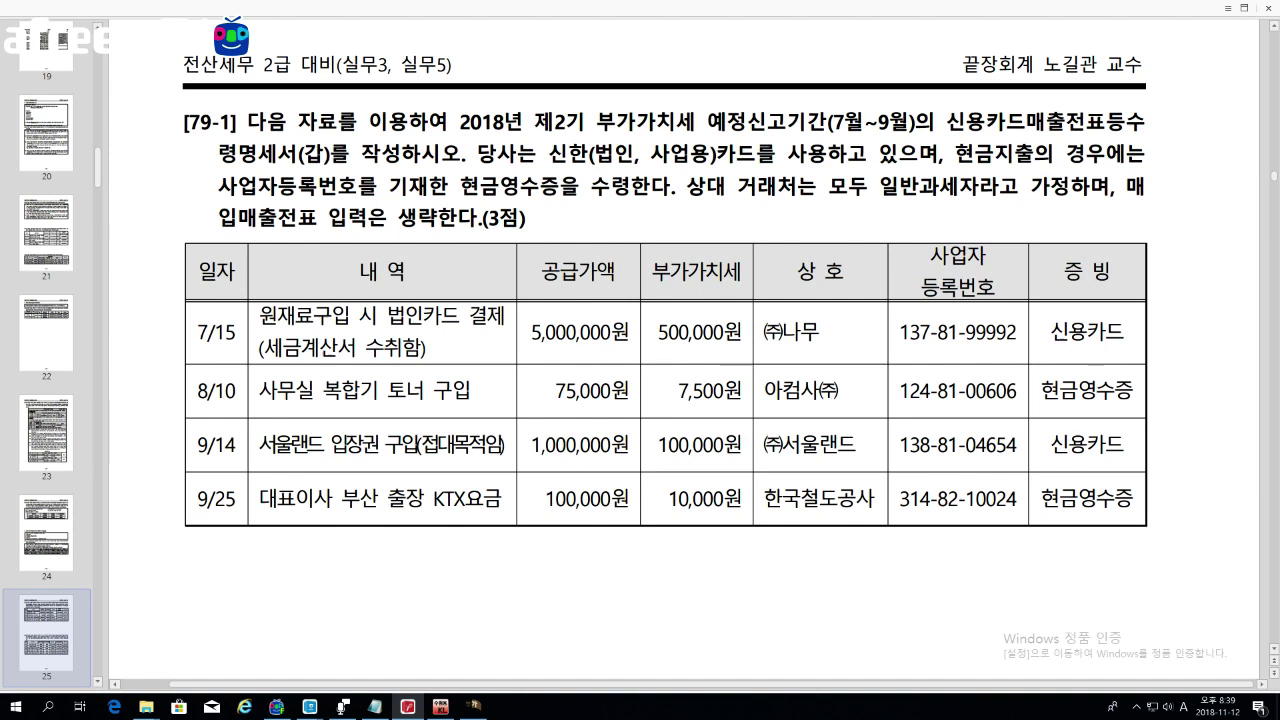
Step: Highlight [79-1]'s business-use and cash-receipt conditions and the 7/15 card and invoice notes
{"action": "left_click_drag", "start_coordinate": [650, 154], "coordinate": [710, 154]}
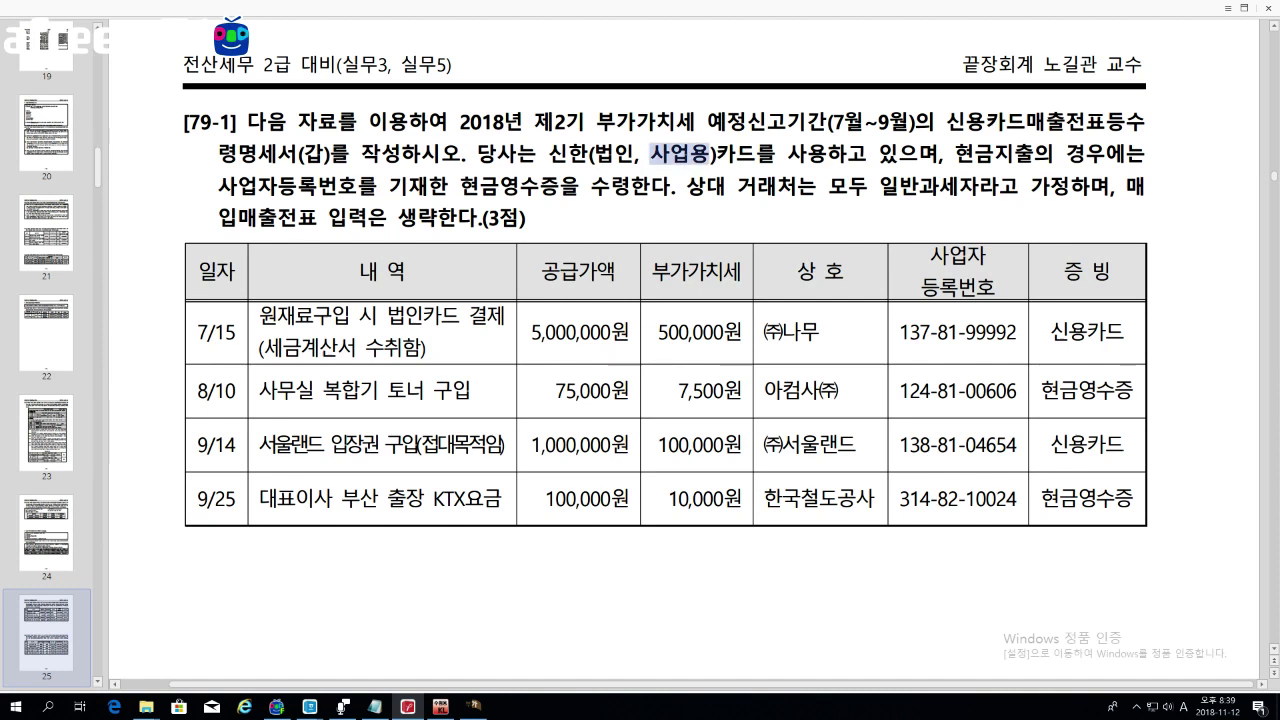
{"action": "left_click_drag", "start_coordinate": [460, 186], "coordinate": [578, 186]}
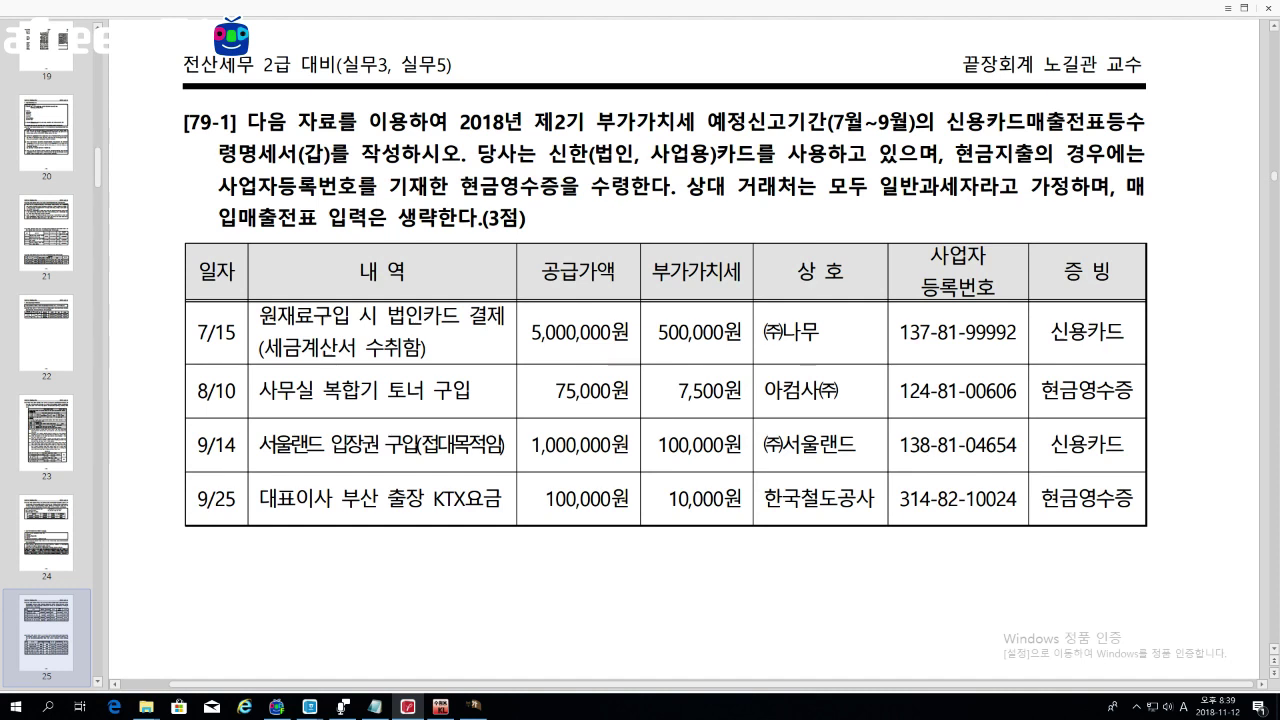
{"action": "left_click_drag", "start_coordinate": [197, 332], "coordinate": [236, 332]}
{"action": "left_click_drag", "start_coordinate": [422, 316], "coordinate": [506, 316]}
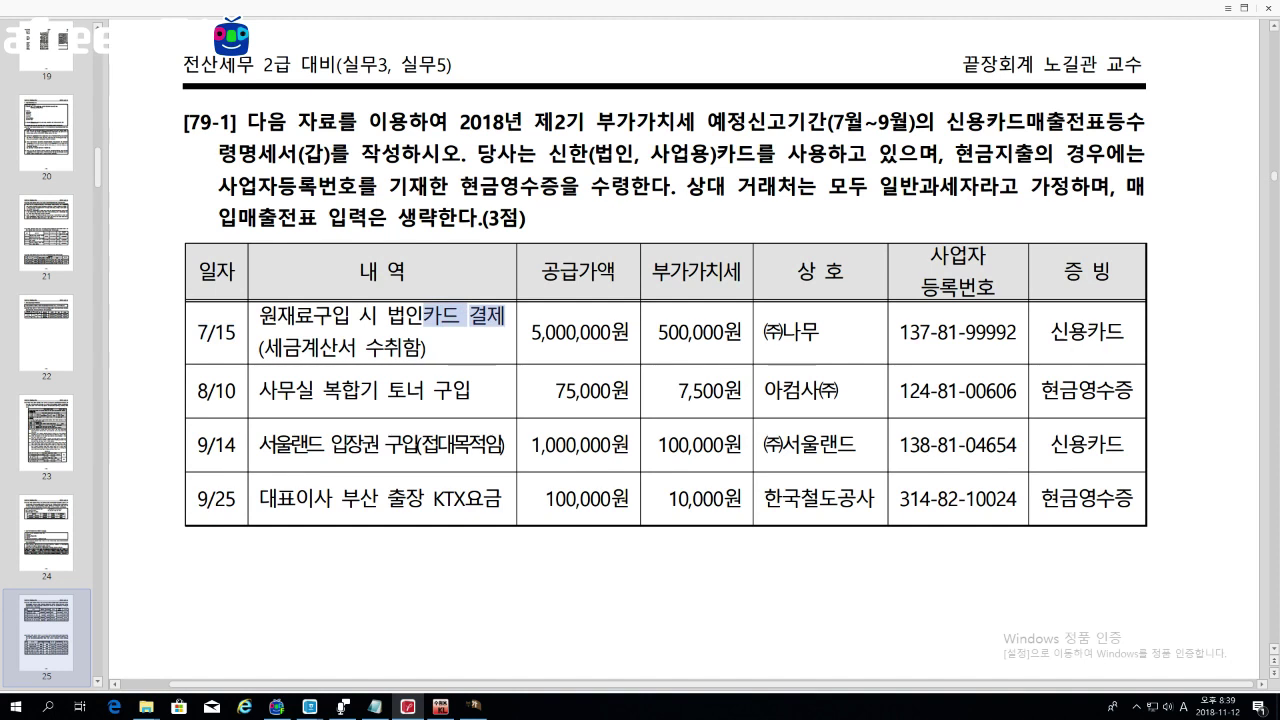
{"action": "left_click_drag", "start_coordinate": [263, 347], "coordinate": [386, 347]}
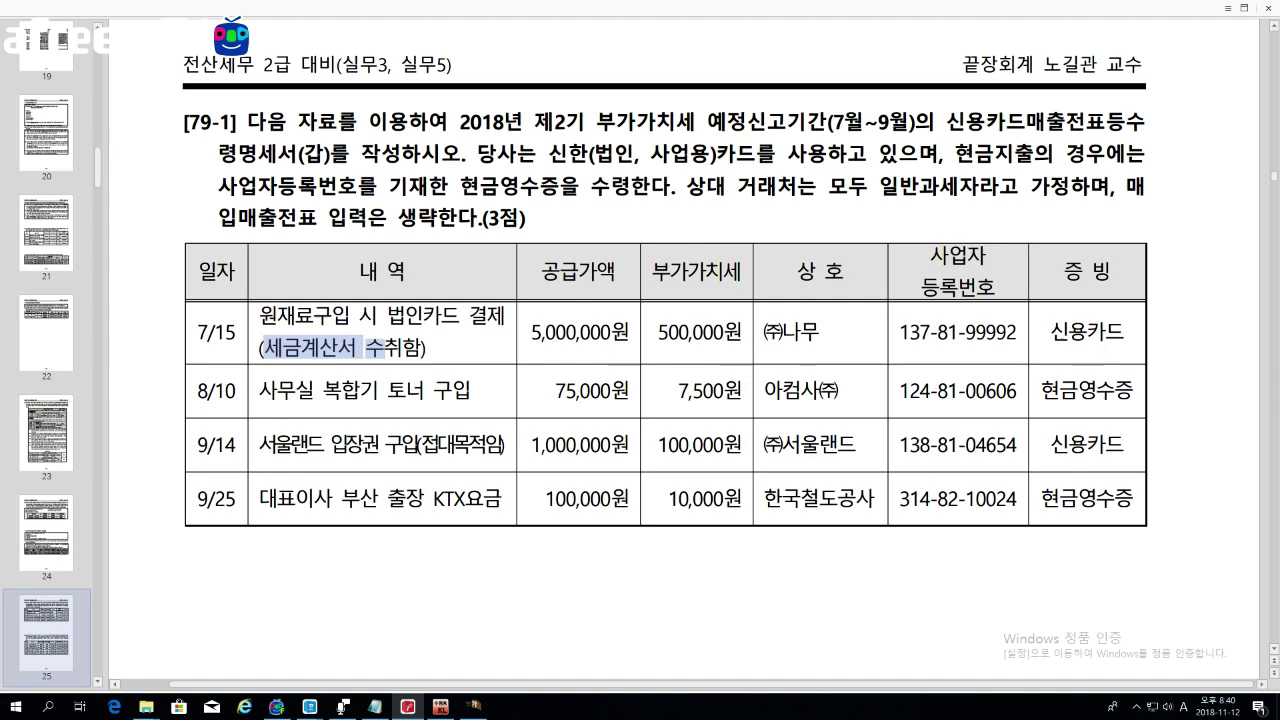
Step: Review the 8/10 toner cash-receipt row, entertainment note and Busan KTX fare
{"action": "left_click_drag", "start_coordinate": [295, 390], "coordinate": [424, 390]}
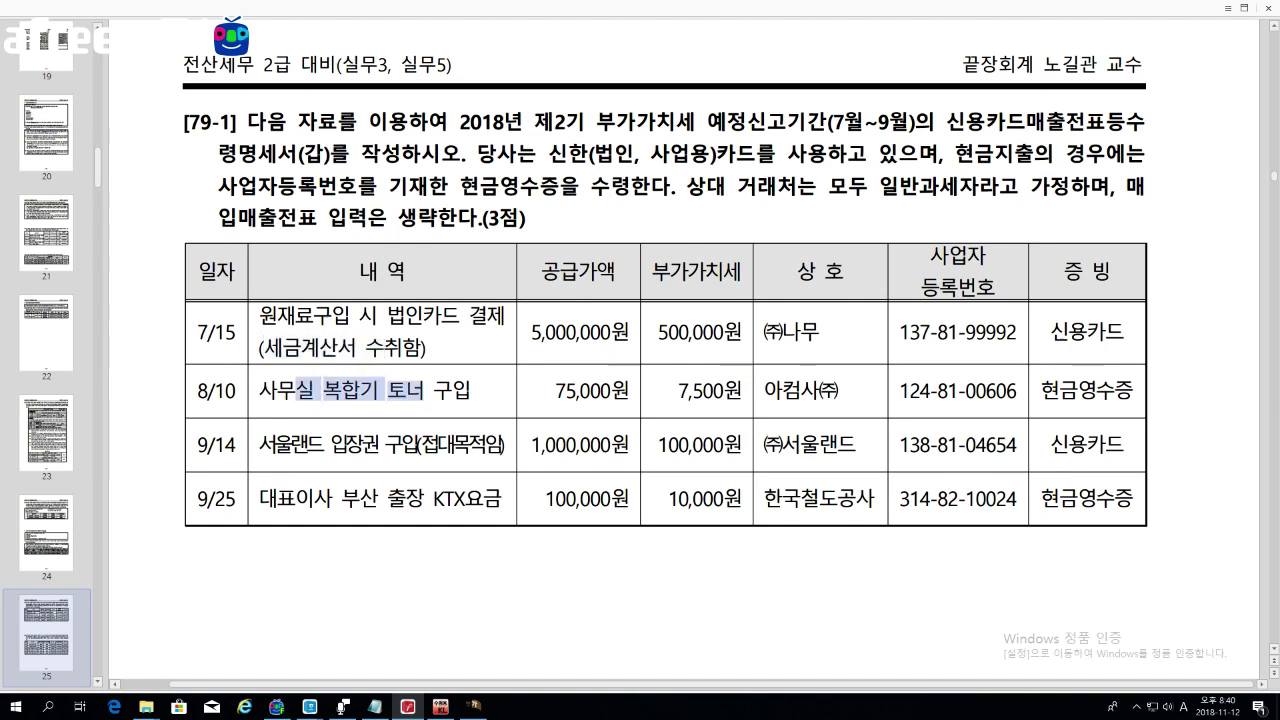
{"action": "left_click_drag", "start_coordinate": [1040, 390], "coordinate": [1134, 390]}
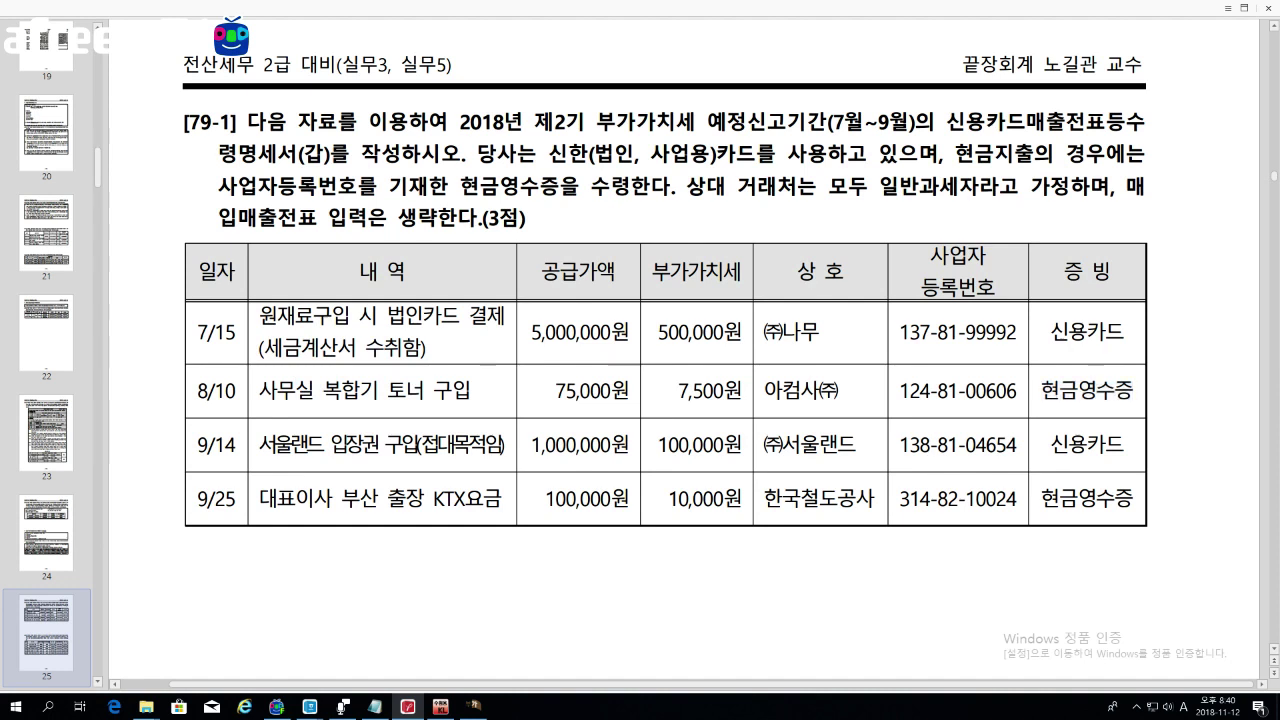
{"action": "left_click_drag", "start_coordinate": [418, 444], "coordinate": [506, 444]}
{"action": "left_click_drag", "start_coordinate": [340, 498], "coordinate": [483, 498]}
{"action": "left_click_drag", "start_coordinate": [196, 390], "coordinate": [1116, 390]}
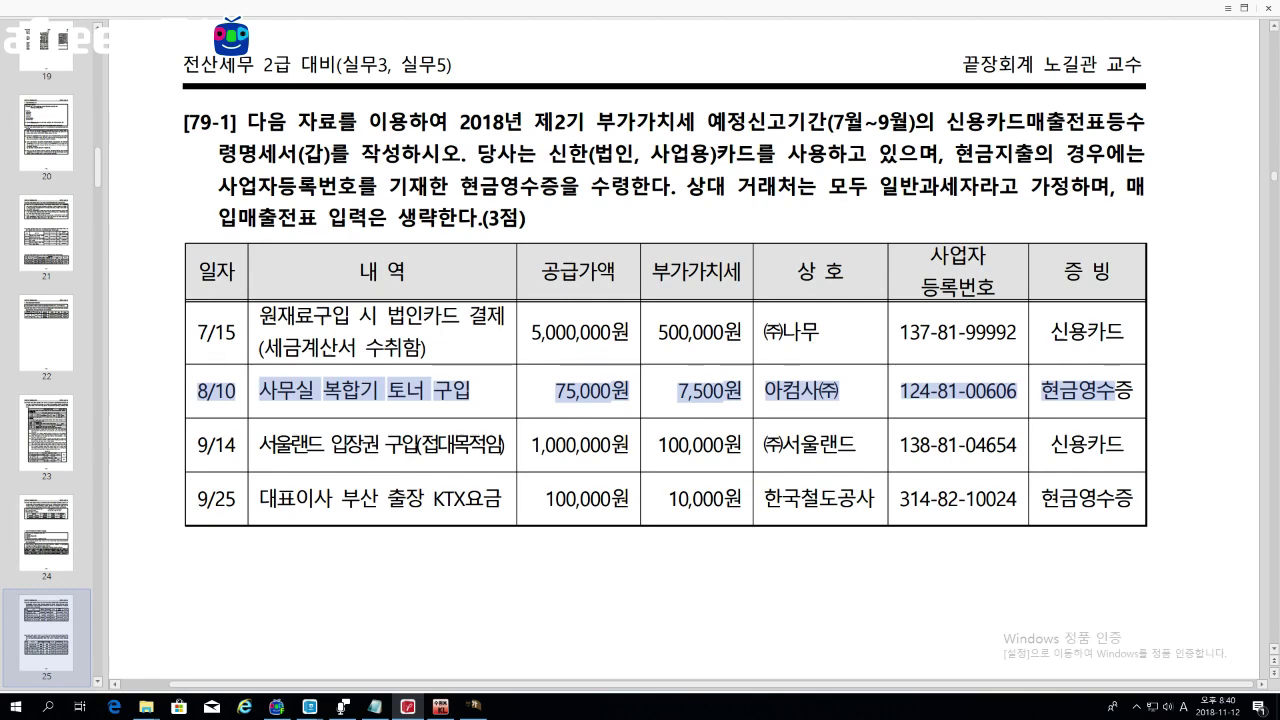
{"action": "scroll", "coordinate": [742, 380], "scroll_direction": "down", "scroll_amount": 10}
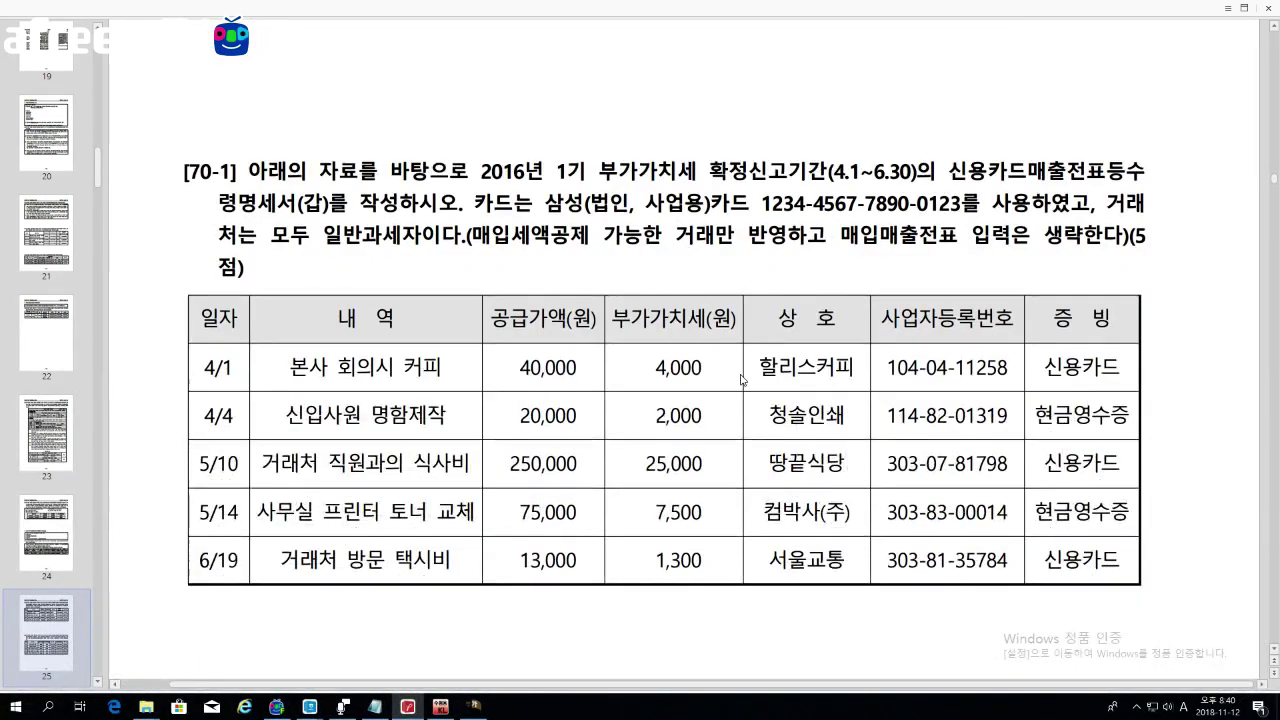
Step: Highlight problem 70-1's sentence naming the corporate card used
{"action": "scroll", "coordinate": [742, 380], "scroll_direction": "down", "scroll_amount": 1}
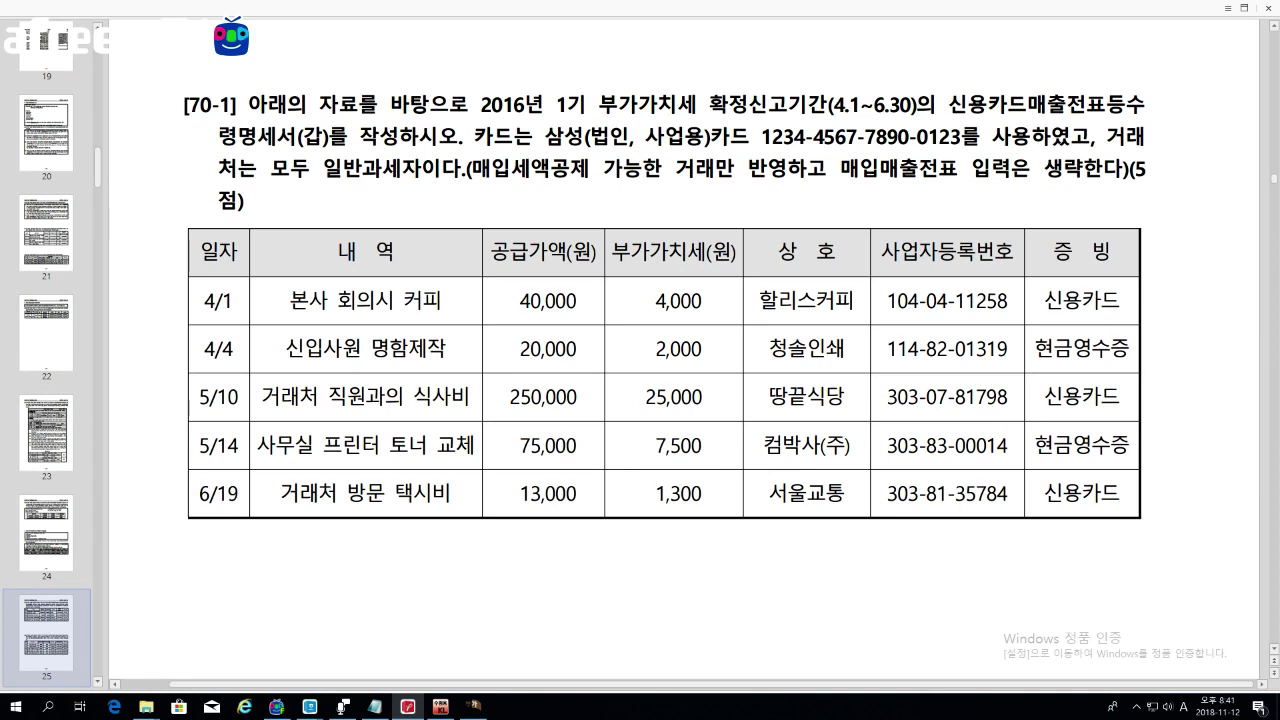
{"action": "left_click_drag", "start_coordinate": [472, 135], "coordinate": [982, 135]}
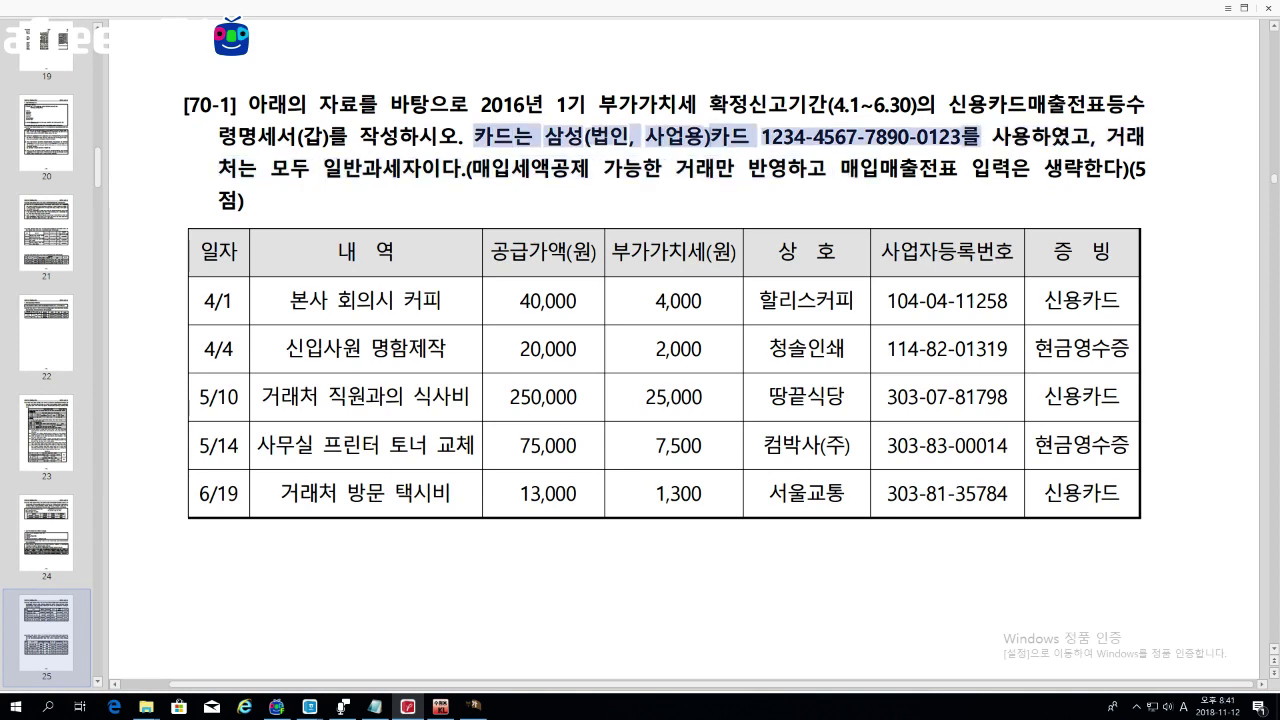
{"action": "left_click", "coordinate": [982, 138]}
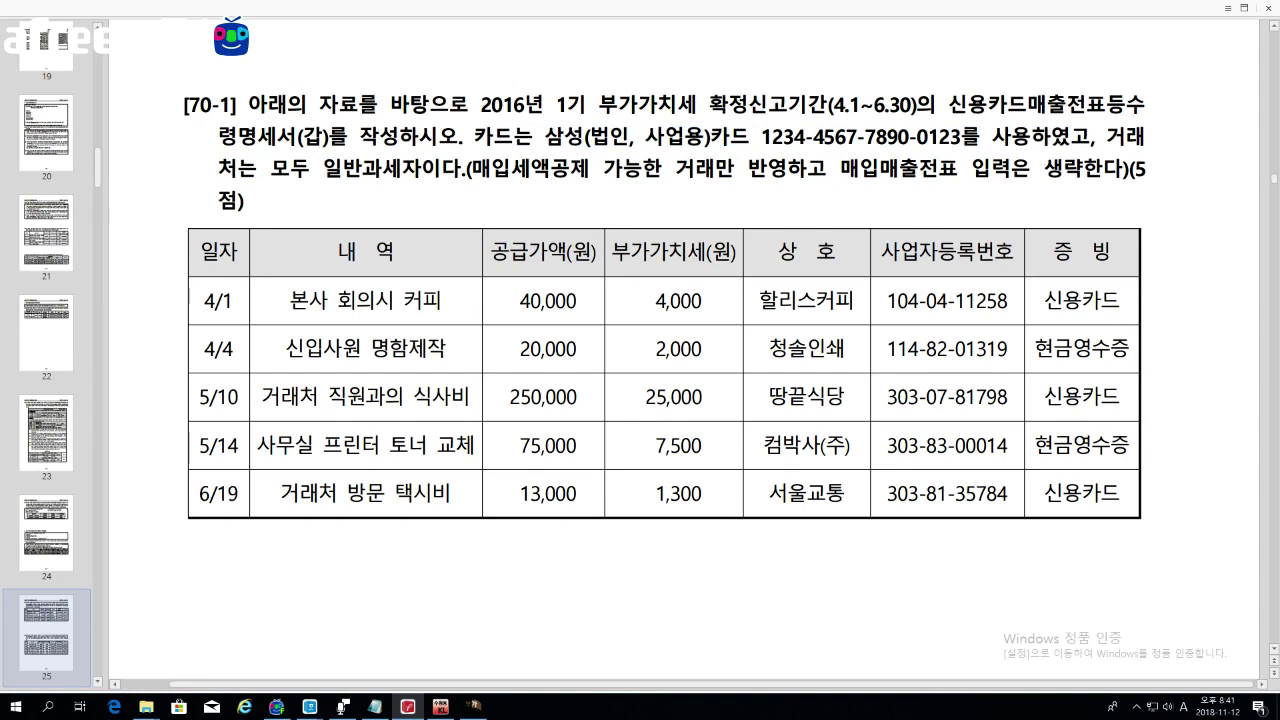
{"action": "left_click_drag", "start_coordinate": [472, 135], "coordinate": [962, 135]}
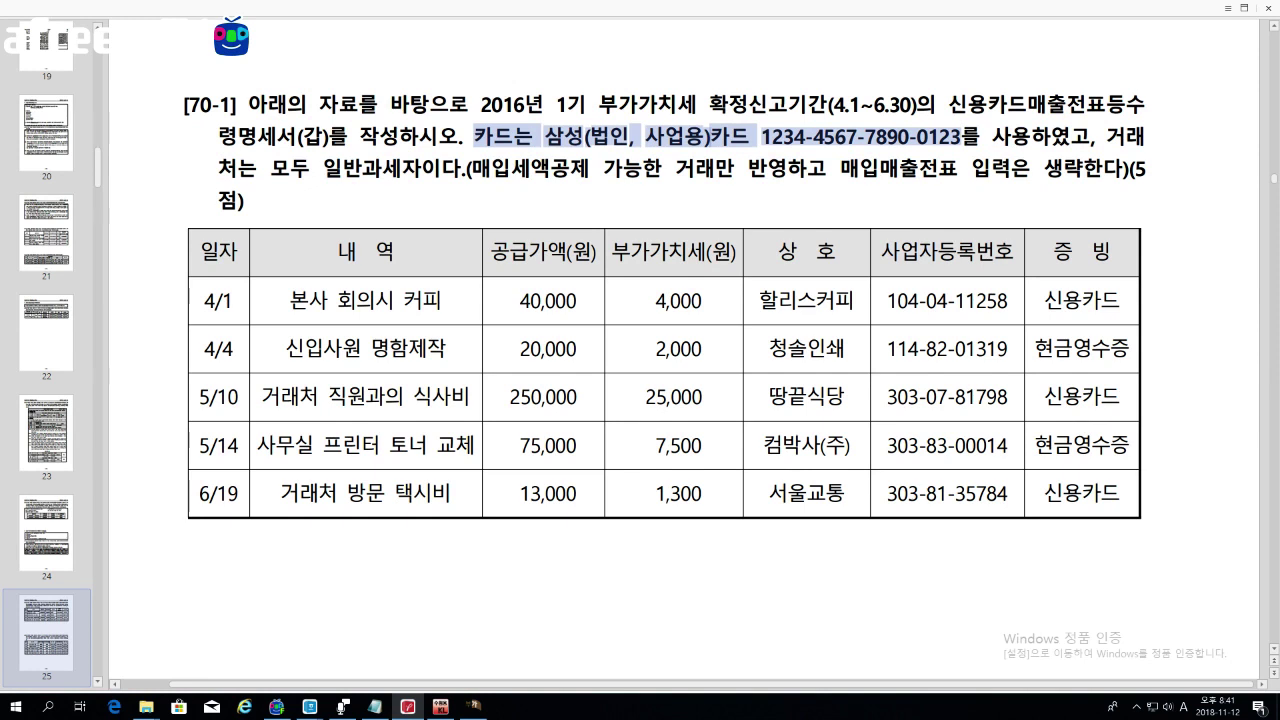
{"action": "left_click", "coordinate": [962, 135]}
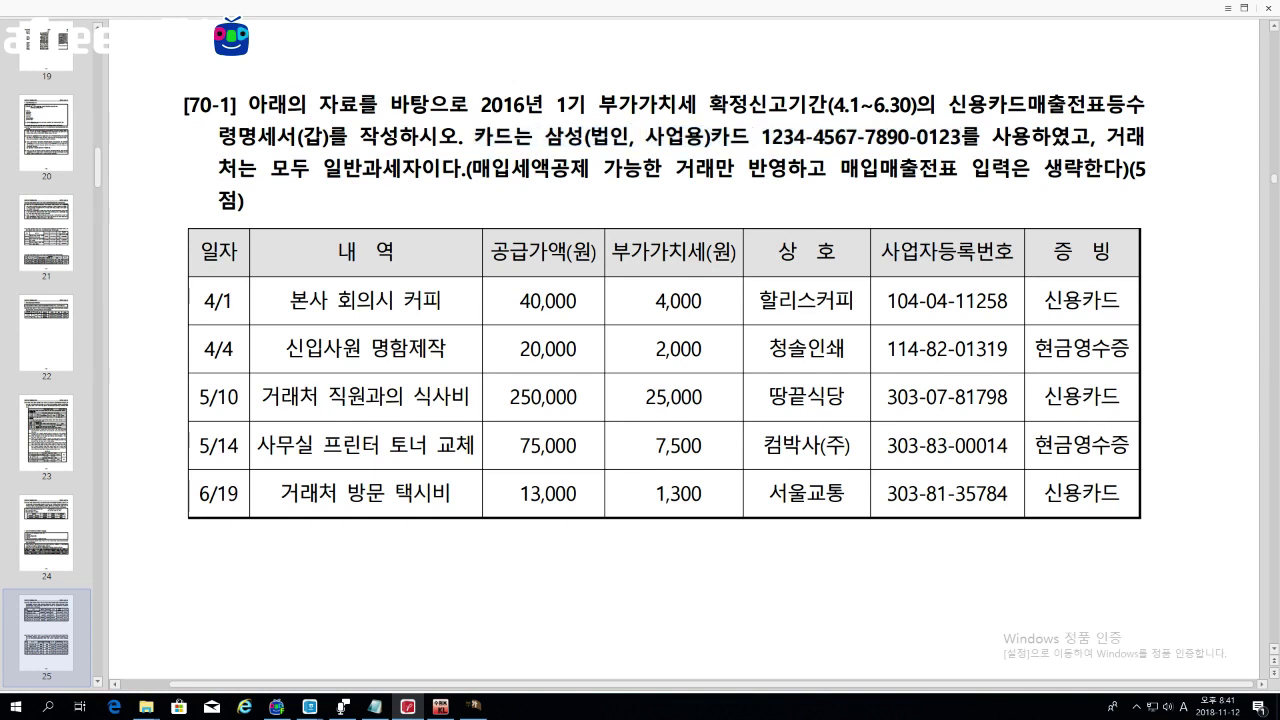
Step: Review 70-1 rows: 4/1 coffee, 4/4 business cards, 5/10 meal, 5/14 toner, 6/19 taxi
{"action": "left_click_drag", "start_coordinate": [288, 300], "coordinate": [442, 300]}
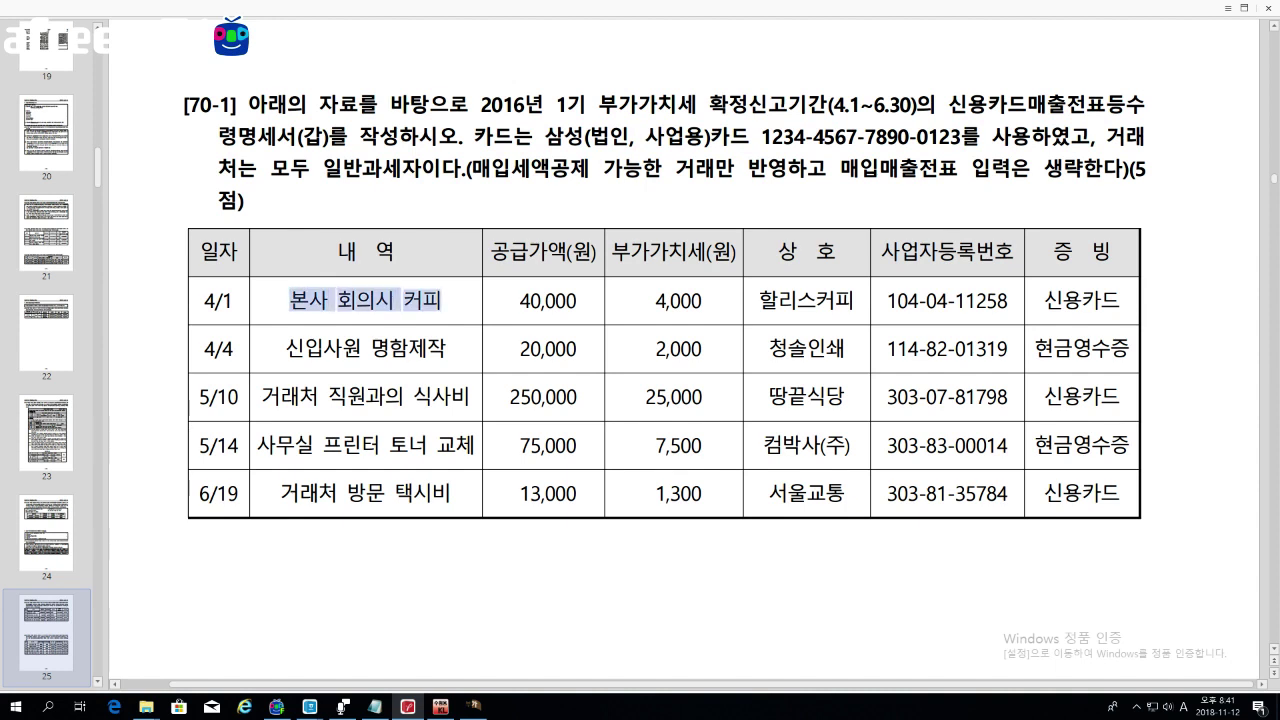
{"action": "left_click_drag", "start_coordinate": [1042, 300], "coordinate": [1120, 300]}
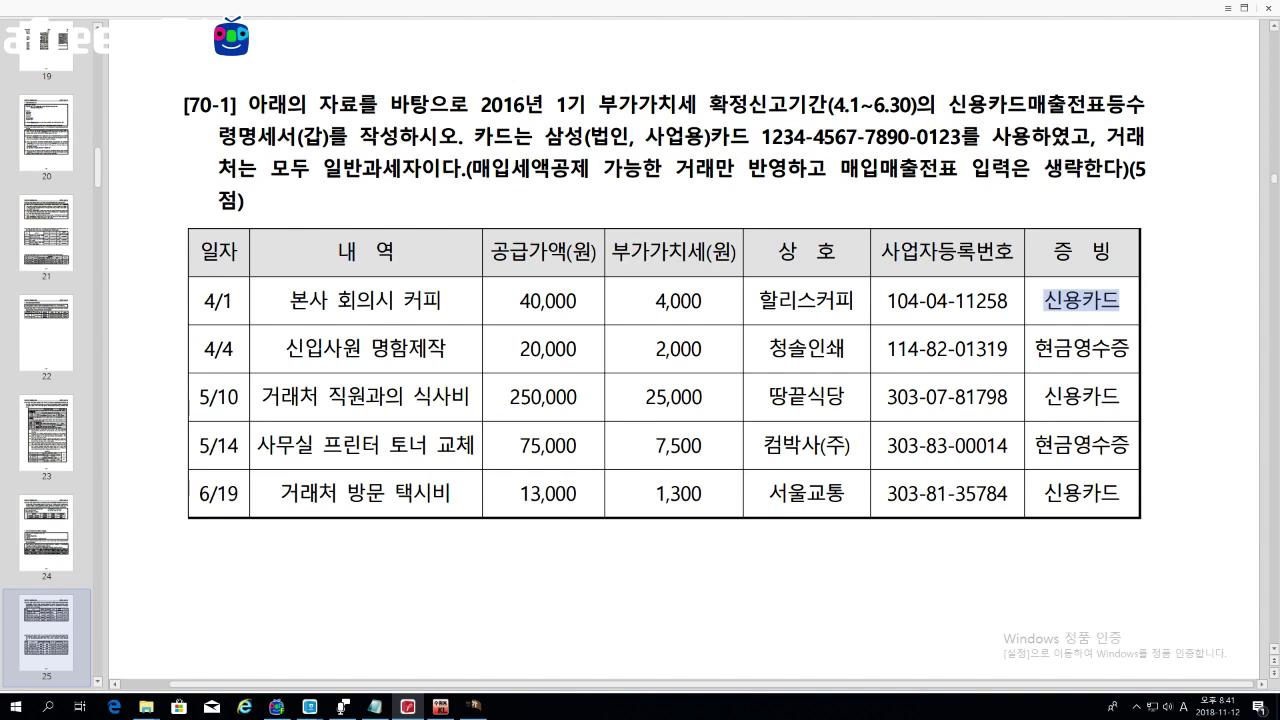
{"action": "left_click_drag", "start_coordinate": [285, 348], "coordinate": [447, 348]}
{"action": "left_click_drag", "start_coordinate": [1036, 348], "coordinate": [1130, 348]}
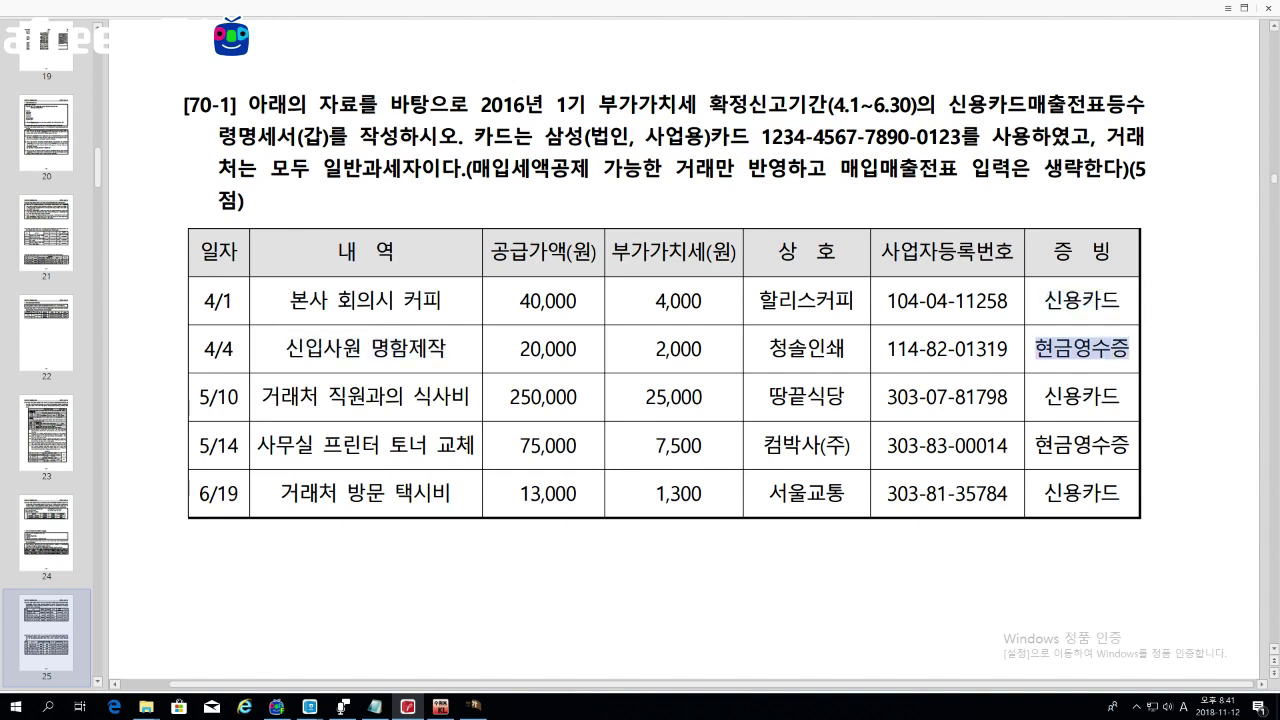
{"action": "left_click_drag", "start_coordinate": [262, 396], "coordinate": [386, 396]}
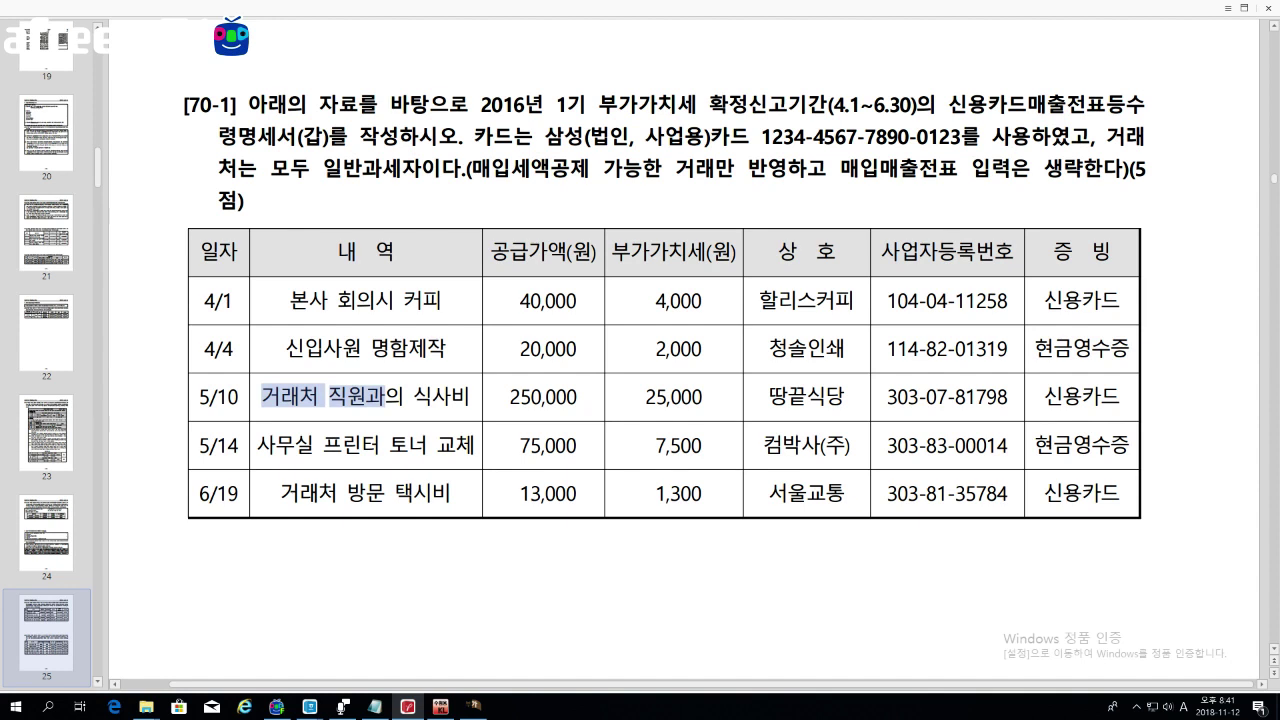
{"action": "left_click_drag", "start_coordinate": [258, 444], "coordinate": [474, 444]}
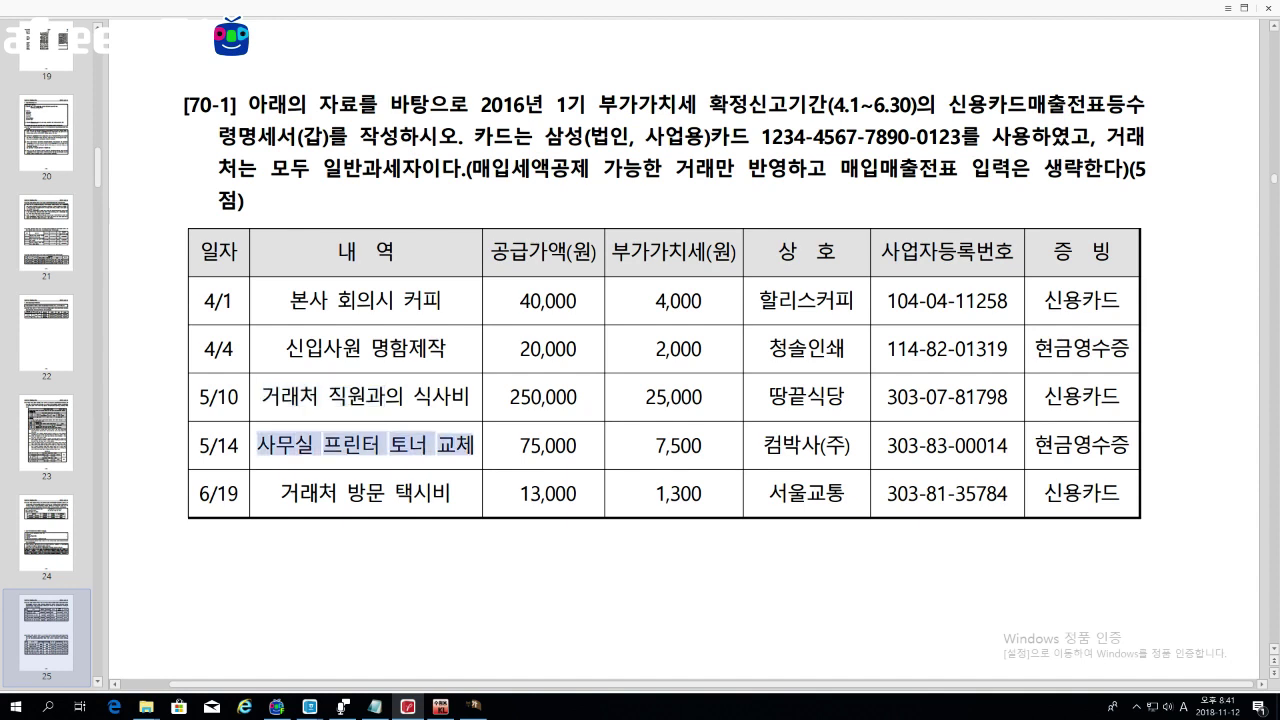
{"action": "double_click", "coordinate": [1082, 444]}
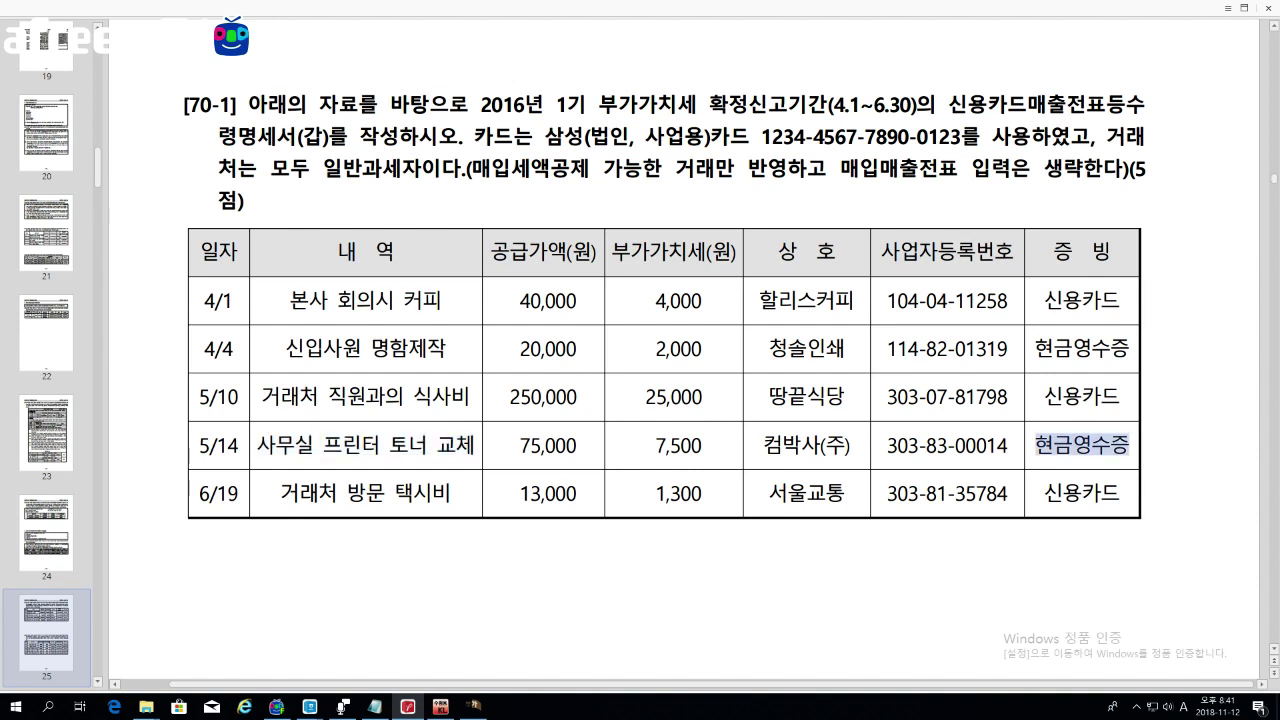
{"action": "left_click_drag", "start_coordinate": [282, 492], "coordinate": [412, 492]}
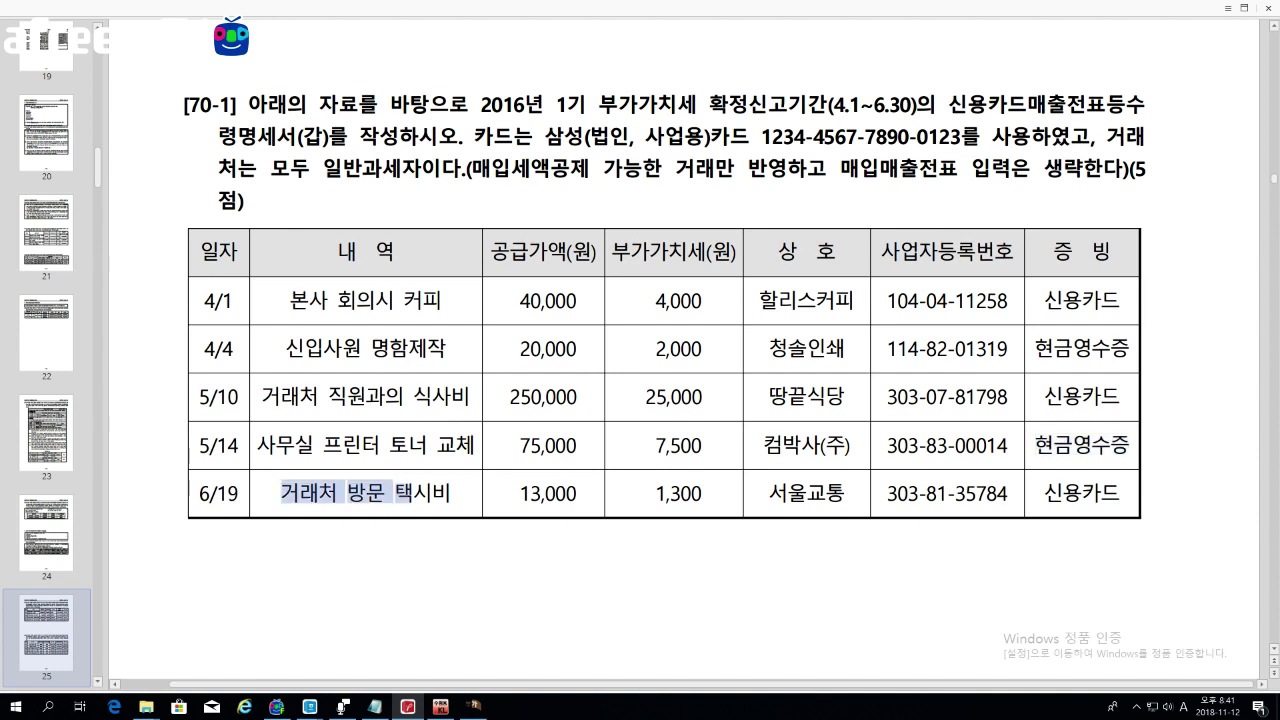
{"action": "double_click", "coordinate": [422, 492]}
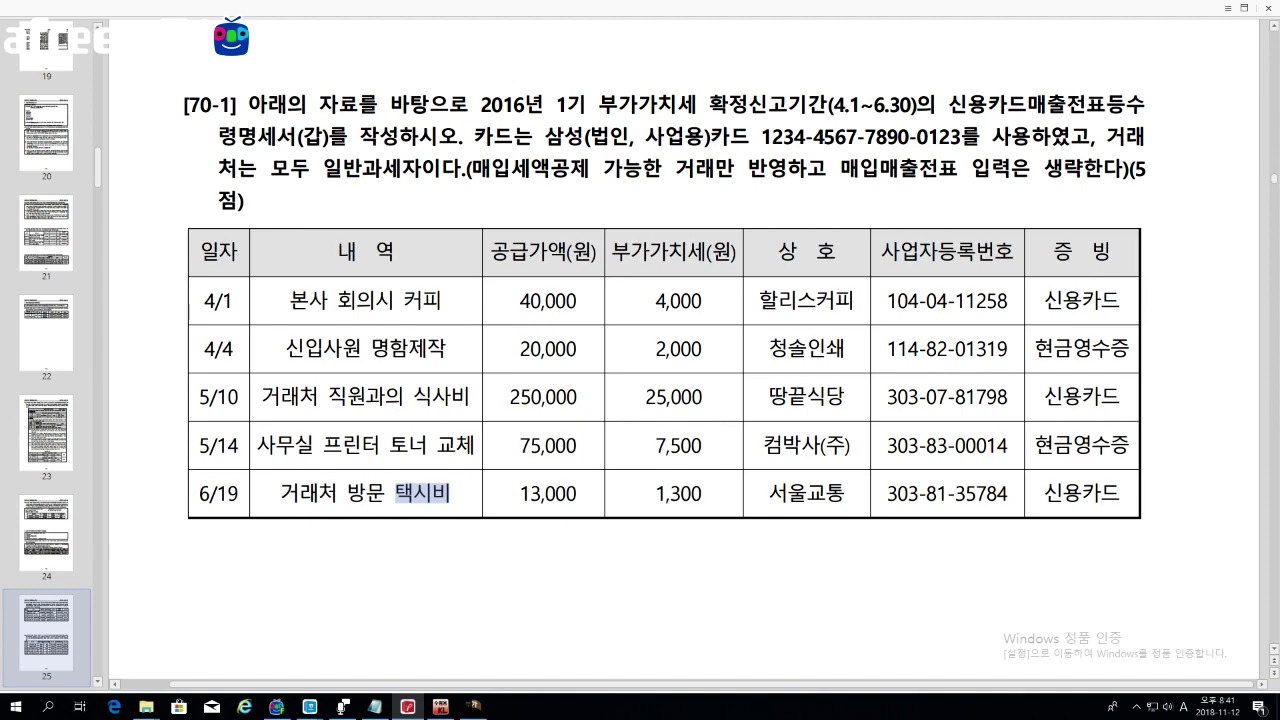
{"action": "scroll", "coordinate": [943, 491], "scroll_direction": "down", "scroll_amount": 8}
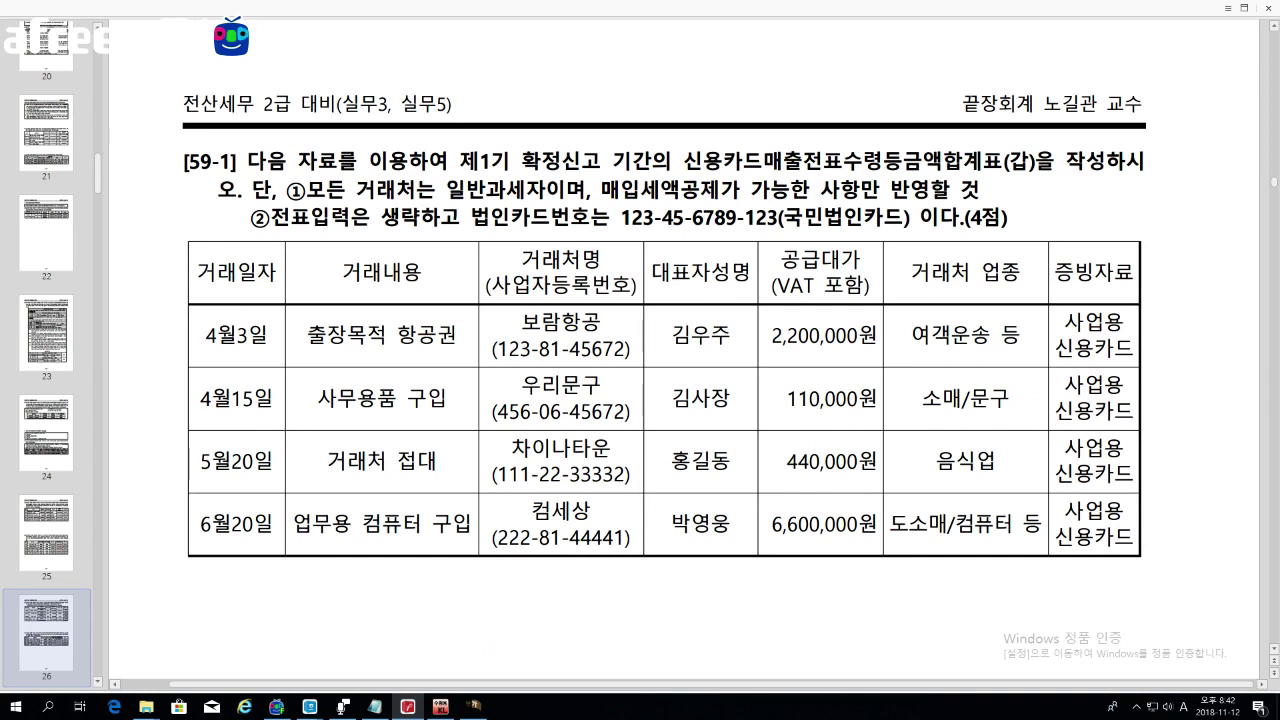
Step: Review 59-1's 4월15일 office supplies, 5월20일 entertainment and 6월20일 computer card purchases
{"action": "left_click_drag", "start_coordinate": [397, 335], "coordinate": [456, 335]}
{"action": "scroll", "coordinate": [456, 335], "scroll_direction": "down", "scroll_amount": 1}
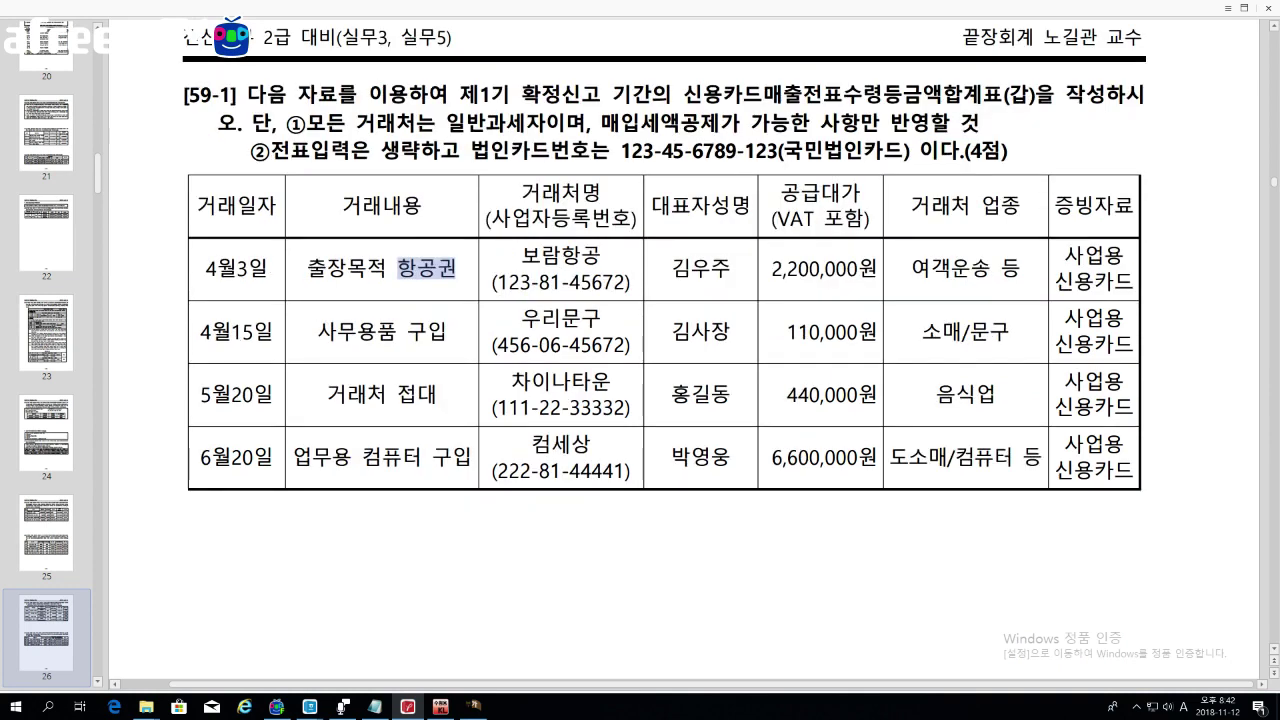
{"action": "left_click_drag", "start_coordinate": [317, 331], "coordinate": [446, 331]}
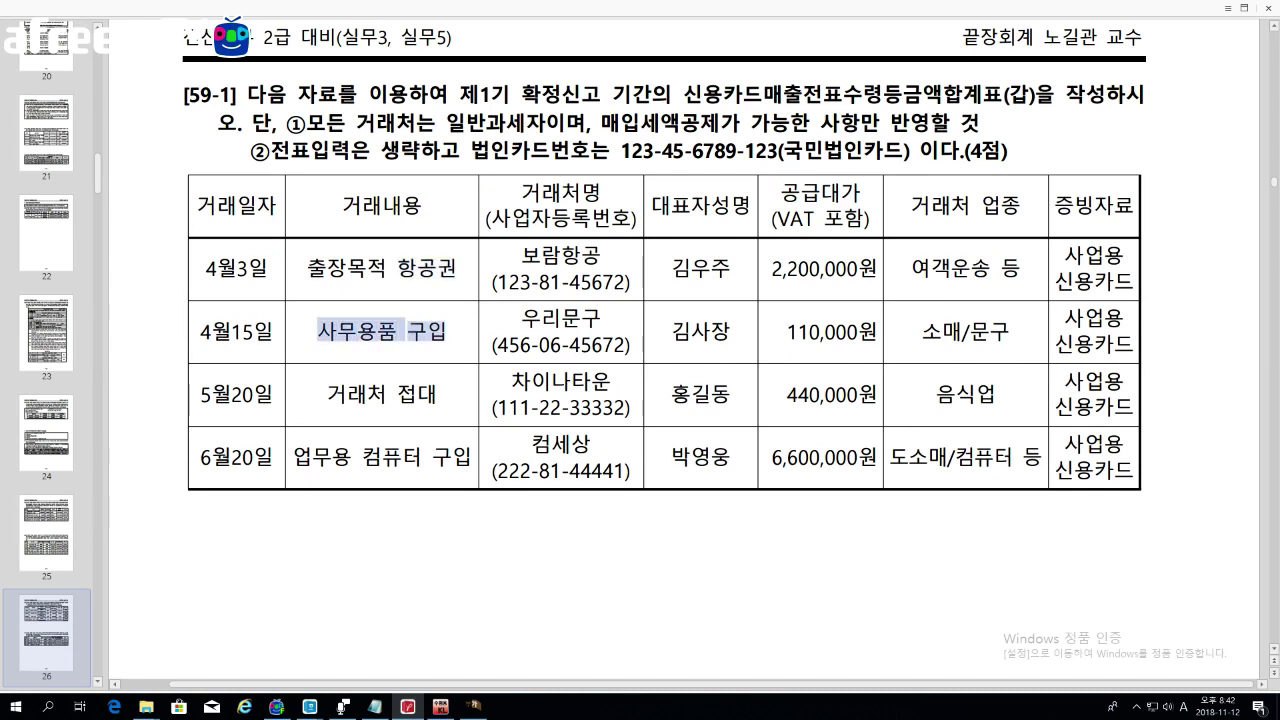
{"action": "left_click_drag", "start_coordinate": [1056, 344], "coordinate": [1113, 344]}
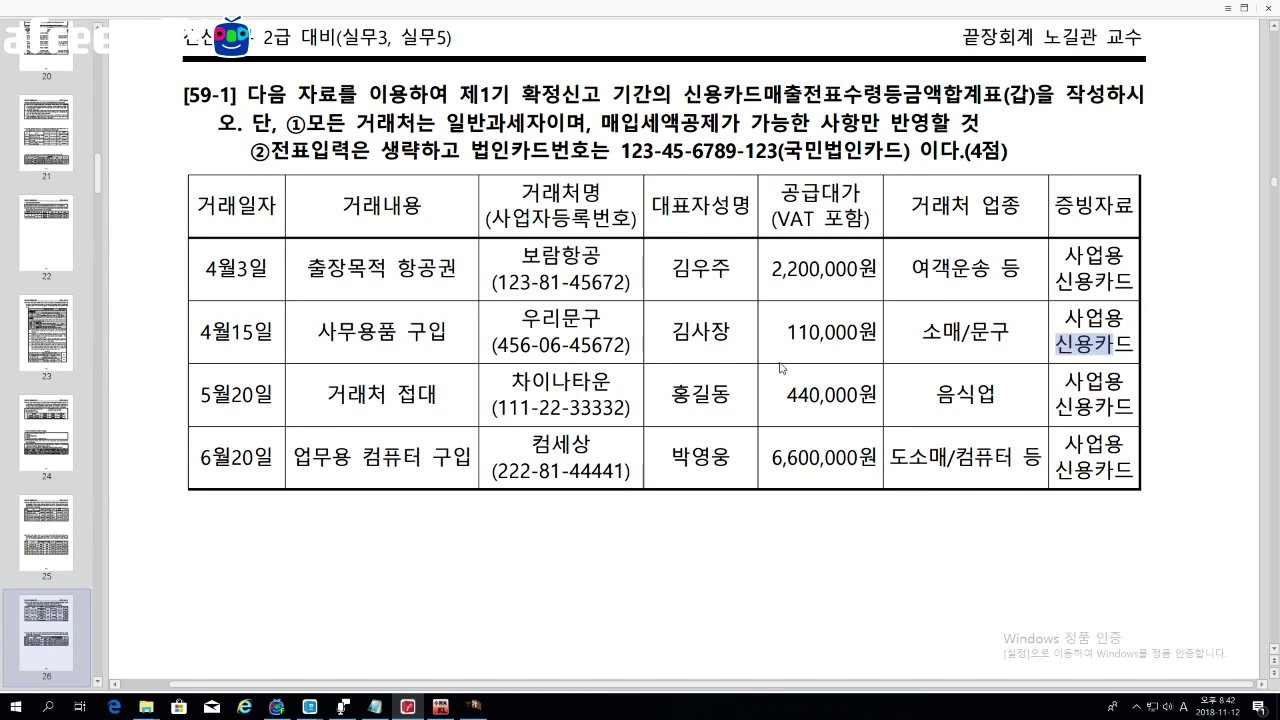
{"action": "left_click_drag", "start_coordinate": [386, 394], "coordinate": [436, 394]}
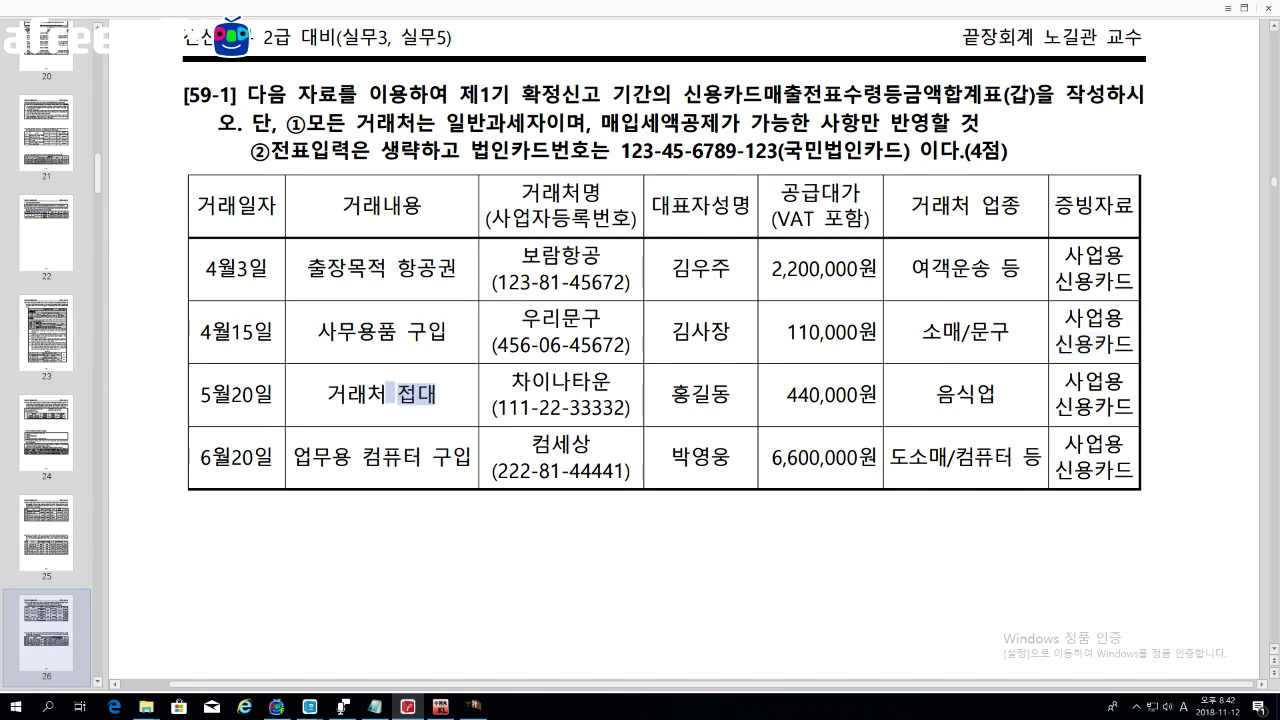
{"action": "left_click_drag", "start_coordinate": [332, 457], "coordinate": [517, 470]}
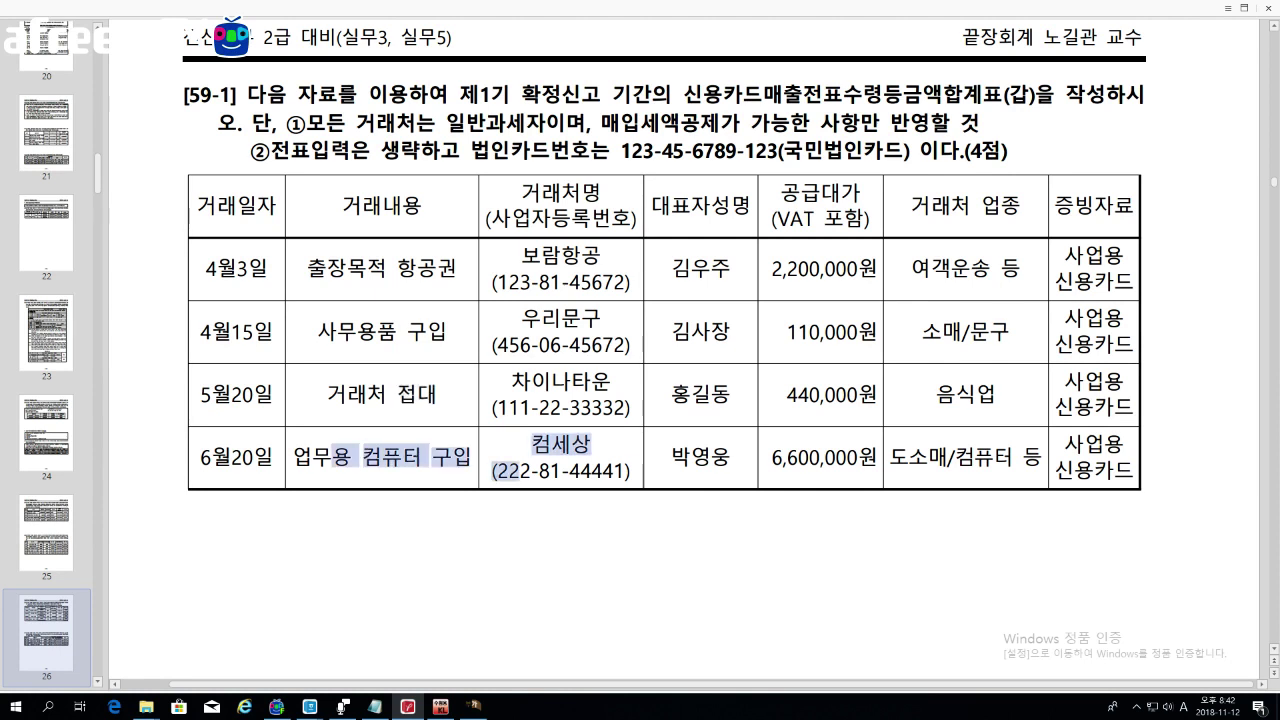
{"action": "left_click_drag", "start_coordinate": [1055, 470], "coordinate": [1112, 470]}
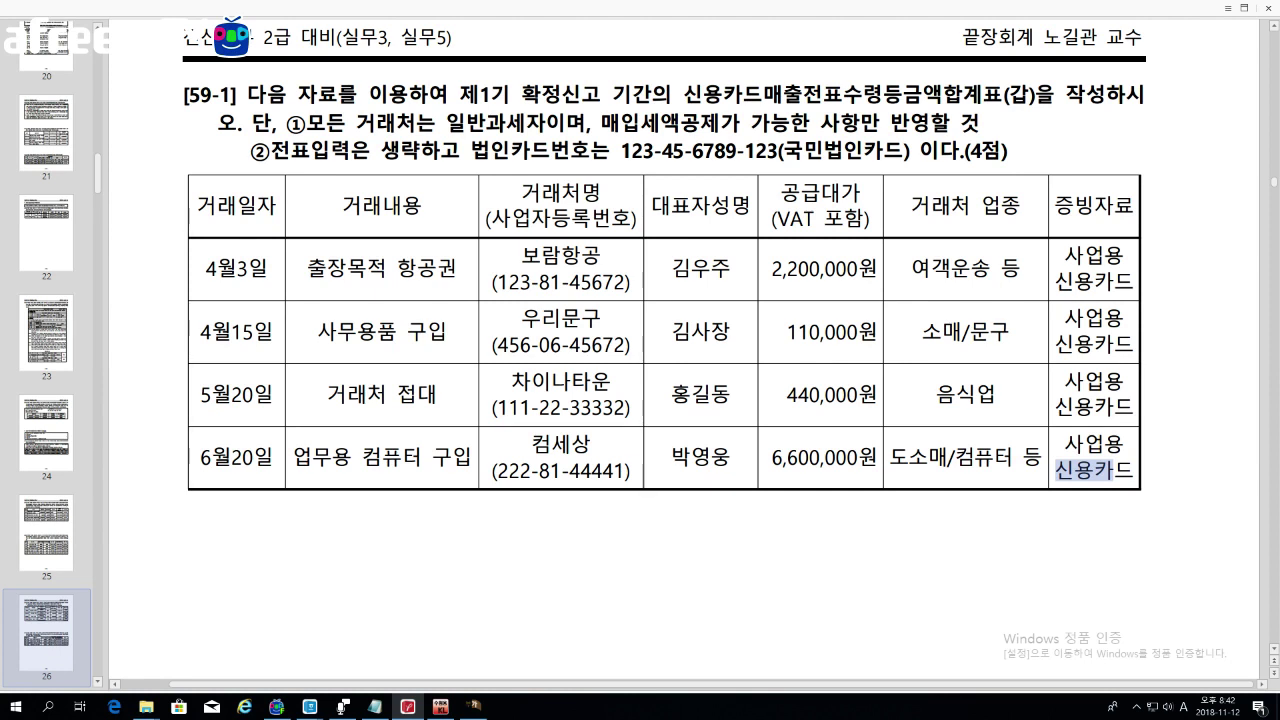
{"action": "scroll", "coordinate": [753, 231], "scroll_direction": "down", "scroll_amount": 8}
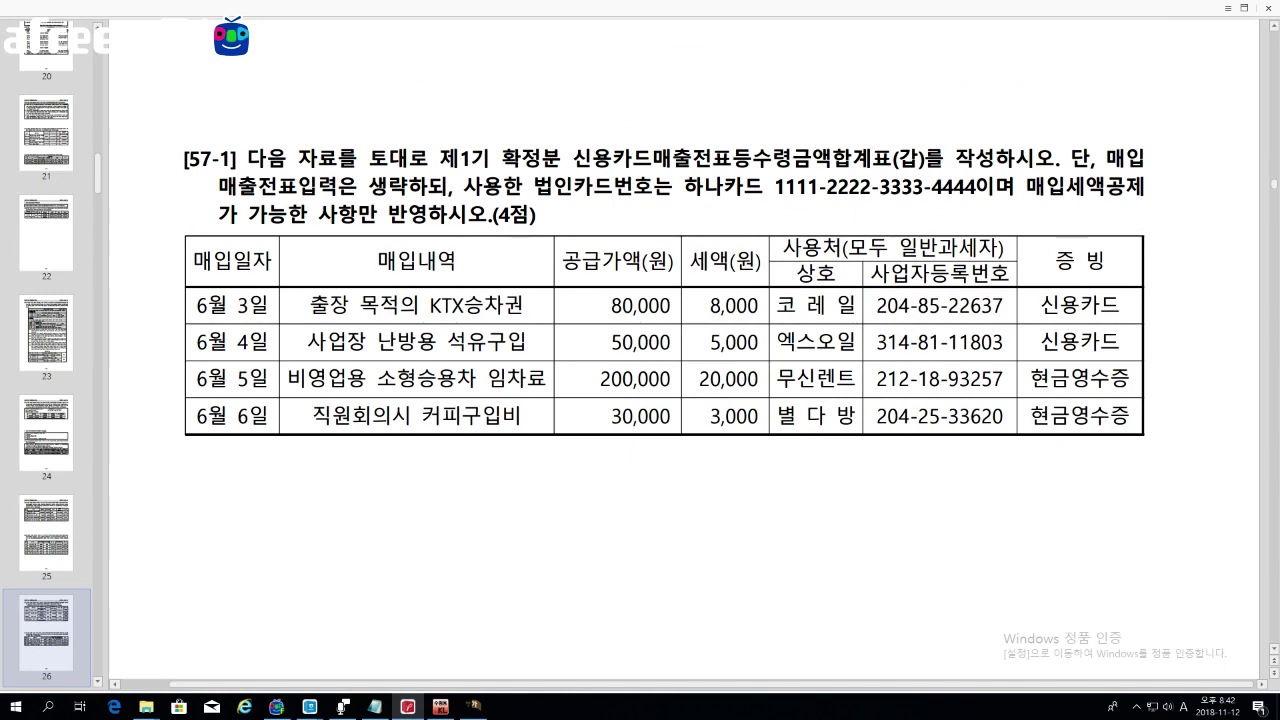
{"action": "scroll", "coordinate": [665, 300], "scroll_direction": "down", "scroll_amount": 1}
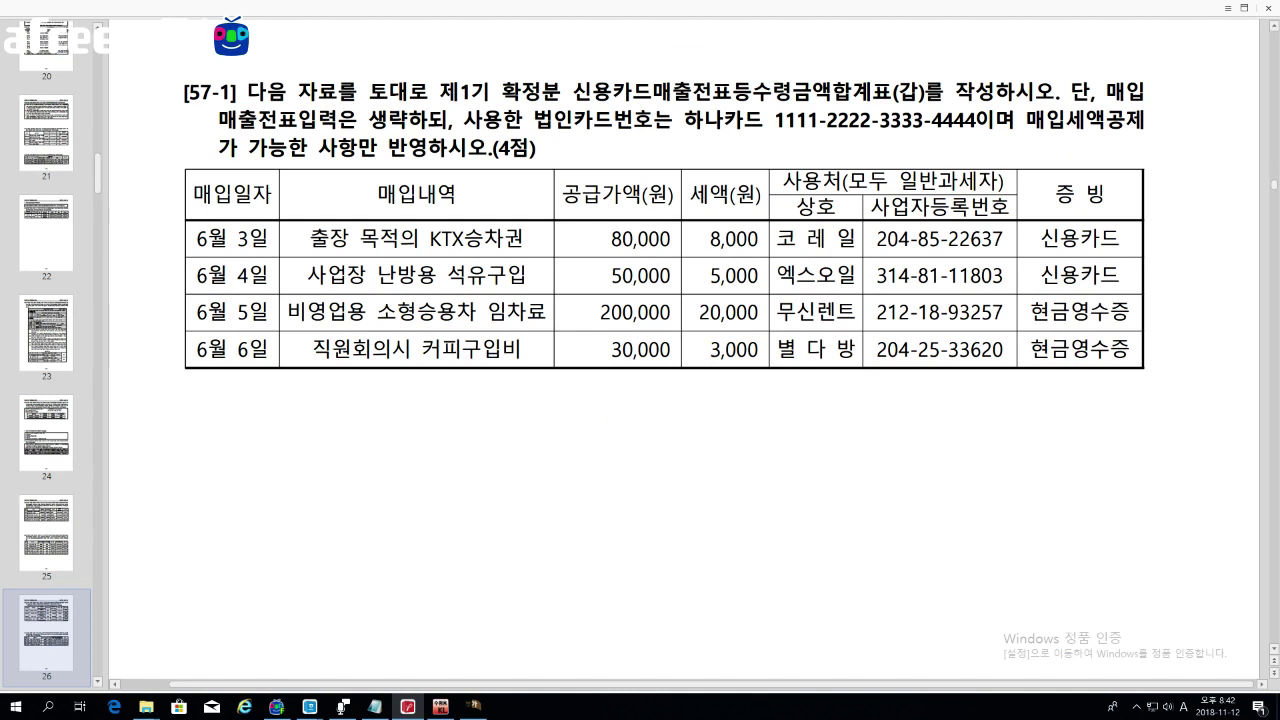
{"action": "left_click_drag", "start_coordinate": [419, 237], "coordinate": [484, 237]}
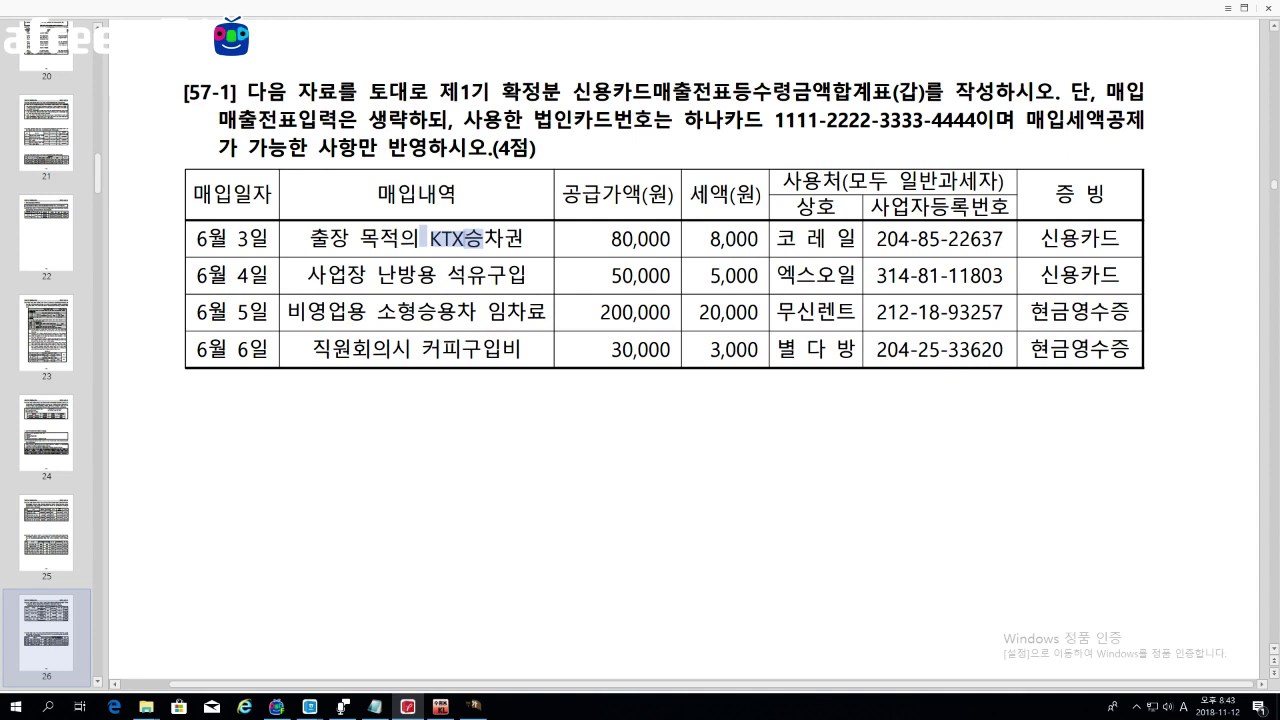
{"action": "left_click_drag", "start_coordinate": [307, 274], "coordinate": [446, 274]}
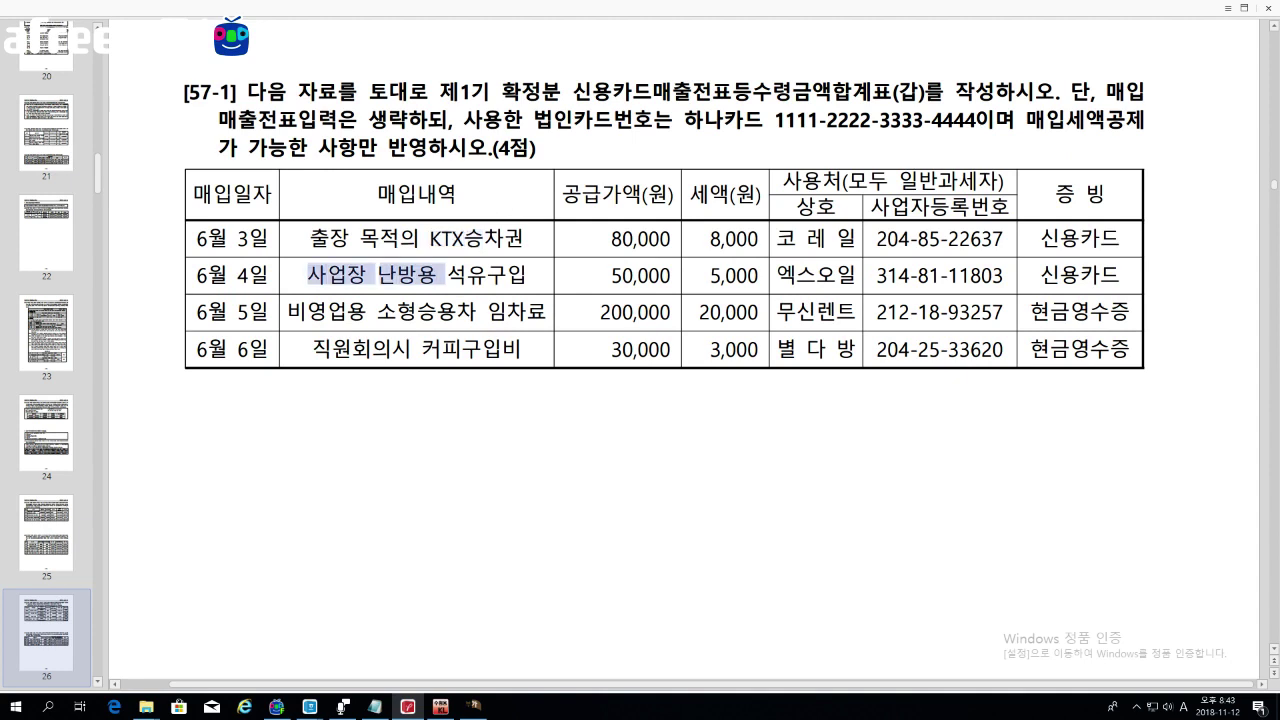
{"action": "left_click_drag", "start_coordinate": [993, 274], "coordinate": [1100, 274]}
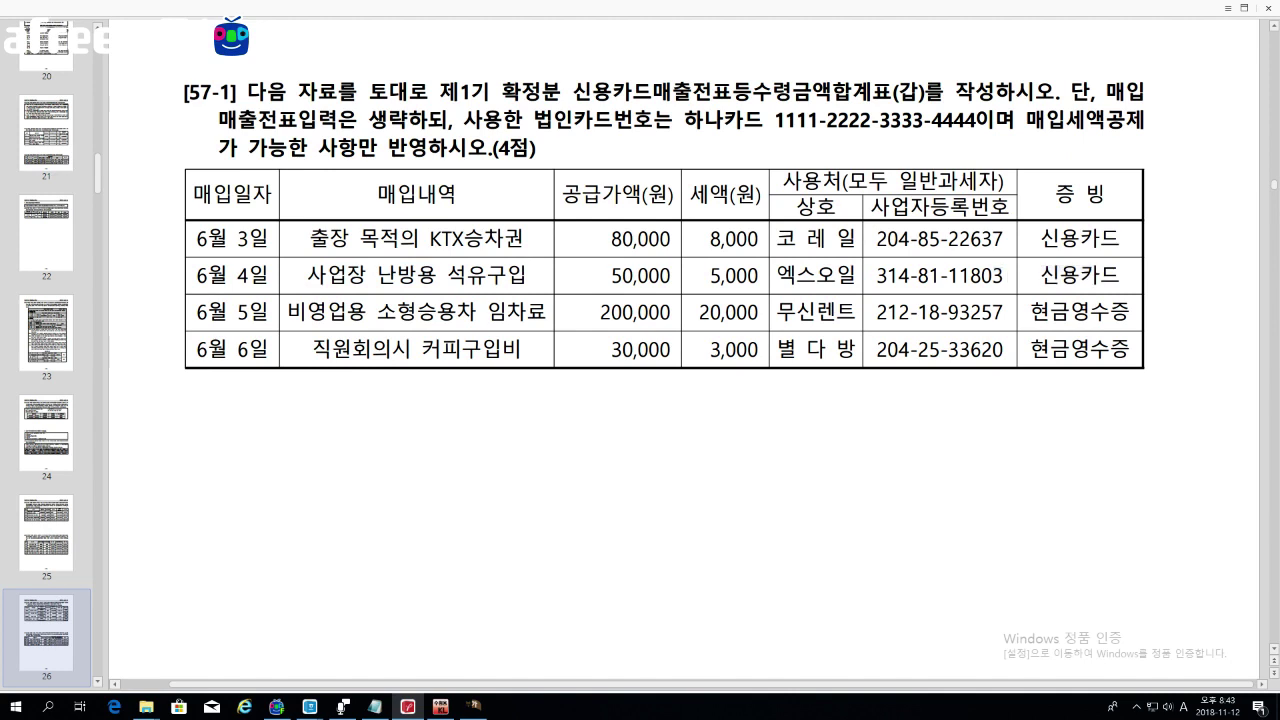
{"action": "left_click_drag", "start_coordinate": [288, 312], "coordinate": [478, 312]}
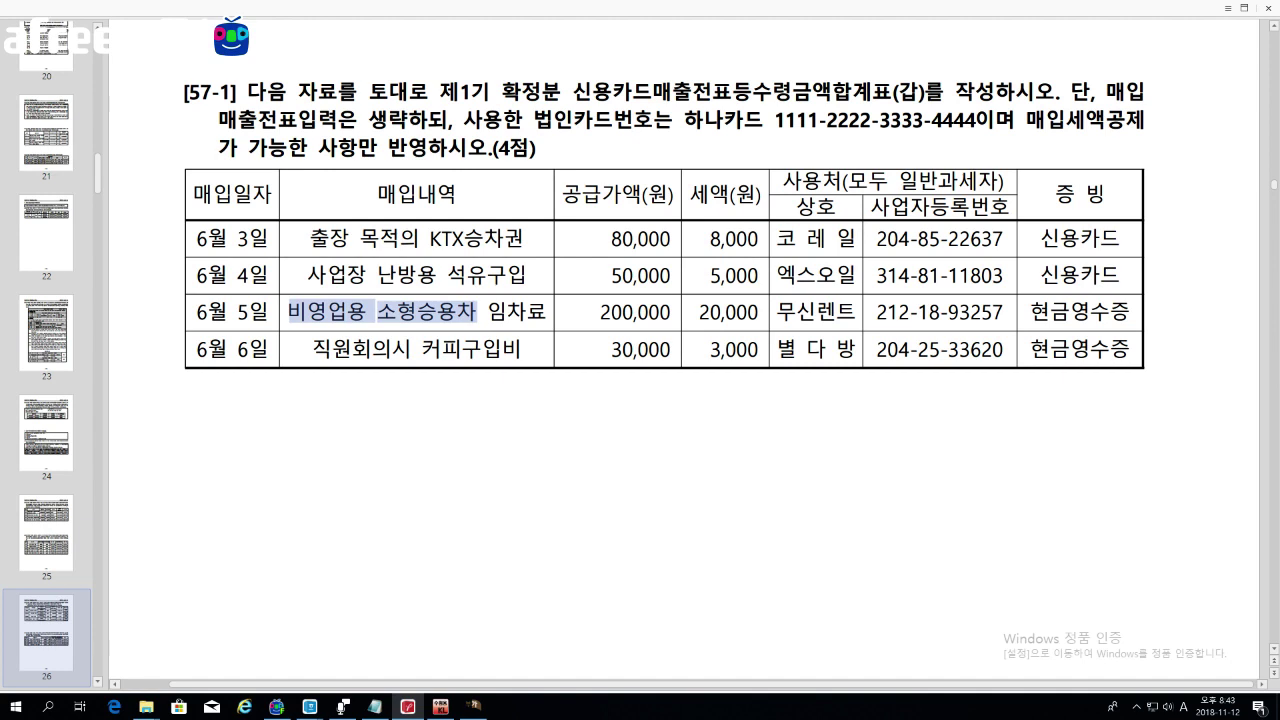
{"action": "left_click_drag", "start_coordinate": [312, 348], "coordinate": [482, 348]}
{"action": "left_click_drag", "start_coordinate": [1030, 348], "coordinate": [1130, 348]}
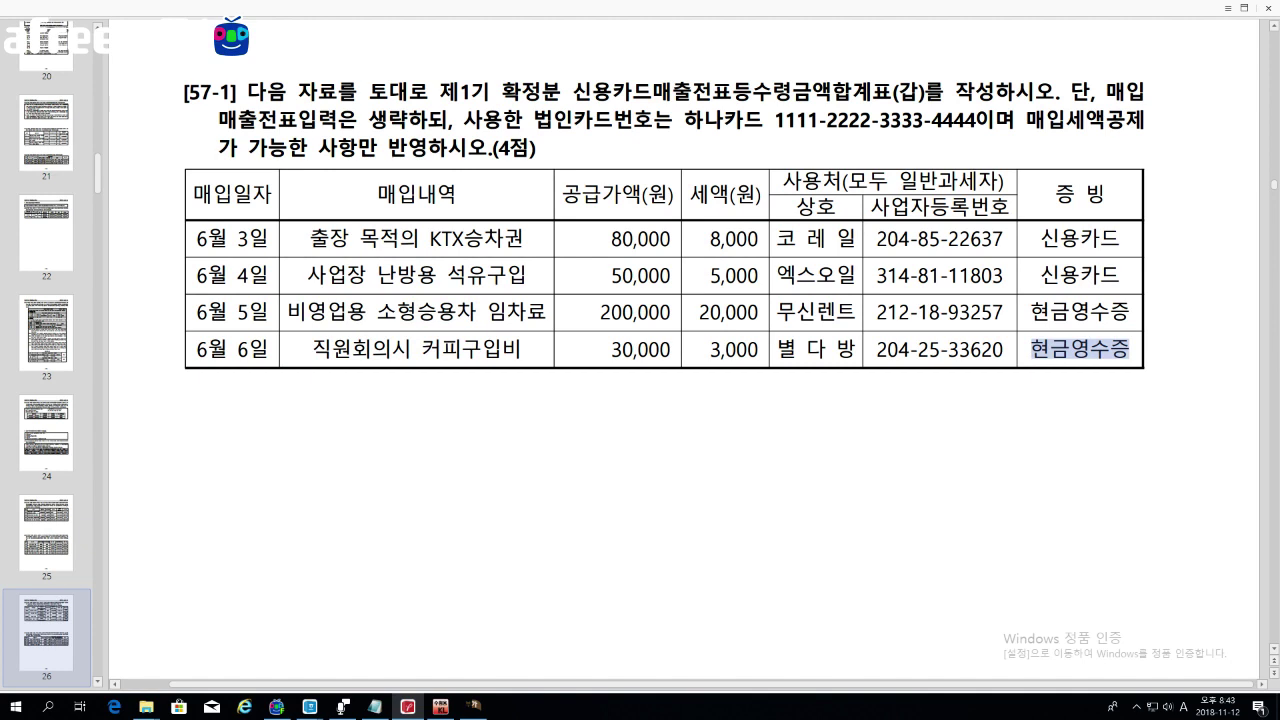
{"action": "scroll", "coordinate": [989, 315], "scroll_direction": "down", "scroll_amount": 10}
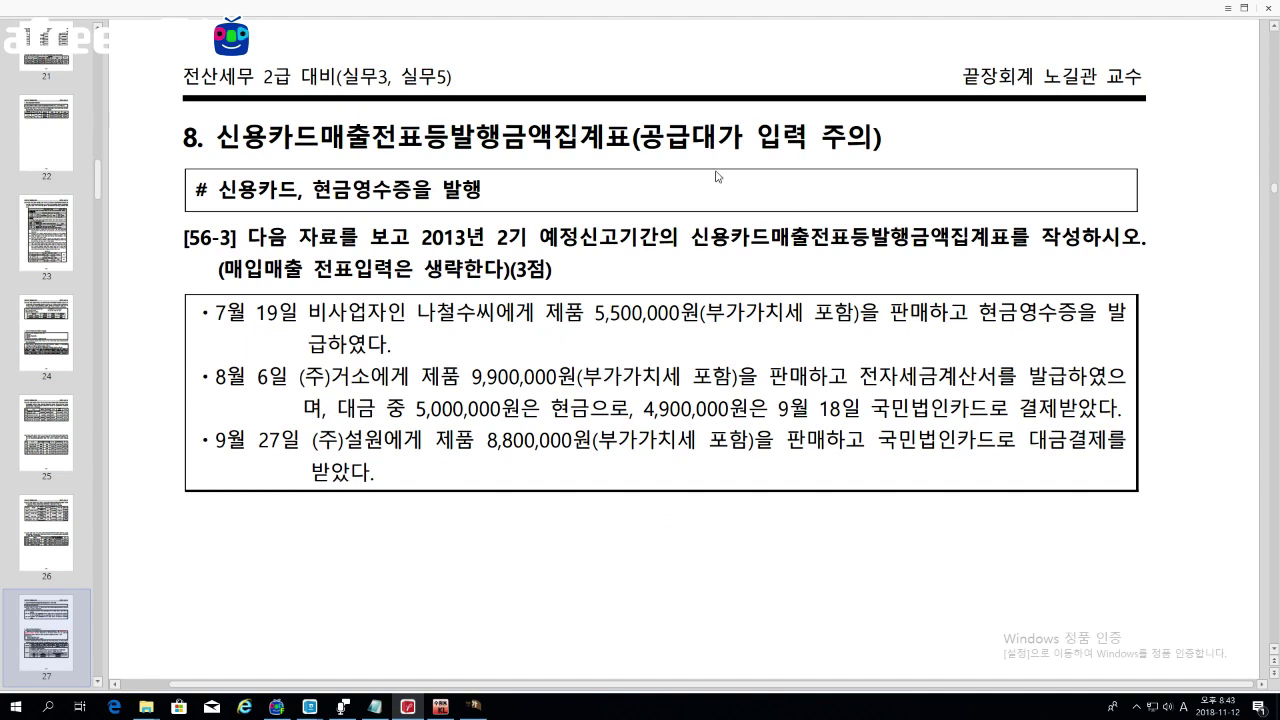
Step: Highlight the 공급대가 warning, 발행, 신용카드 and 2013년 in exercise 56-3, then scroll toward section 9
{"action": "left_click_drag", "start_coordinate": [632, 137], "coordinate": [871, 137]}
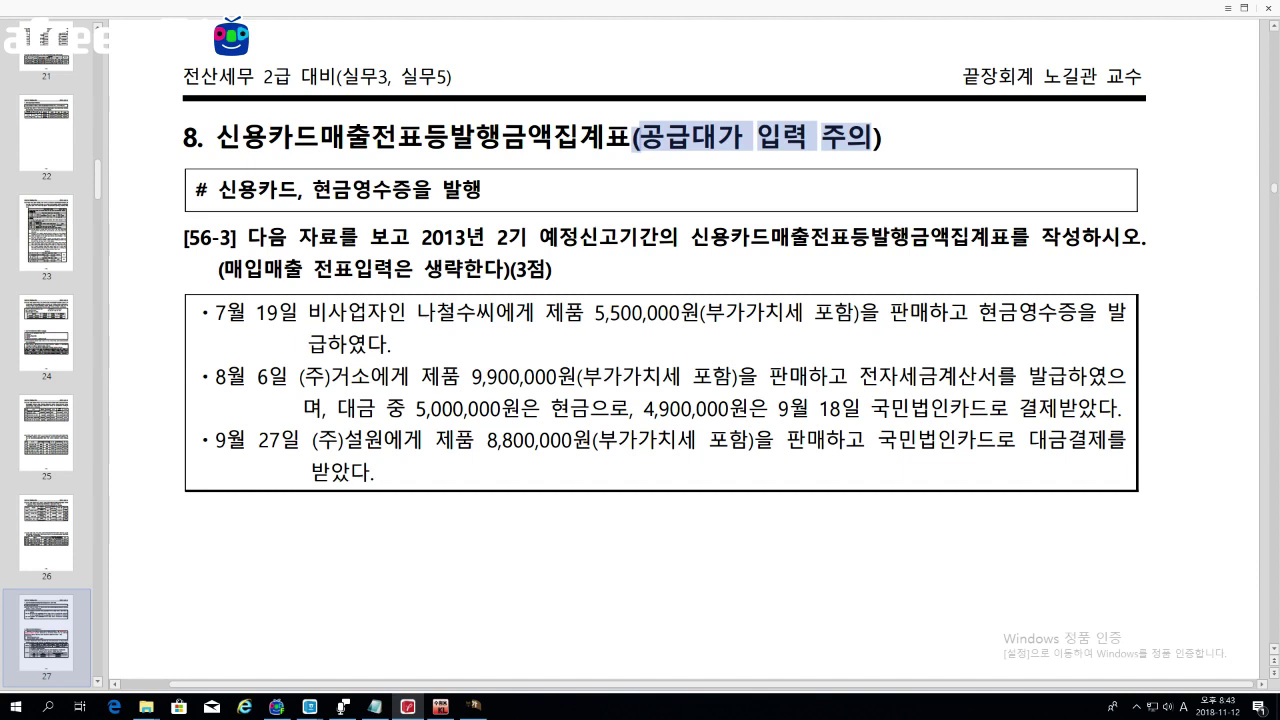
{"action": "key", "text": "Escape"}
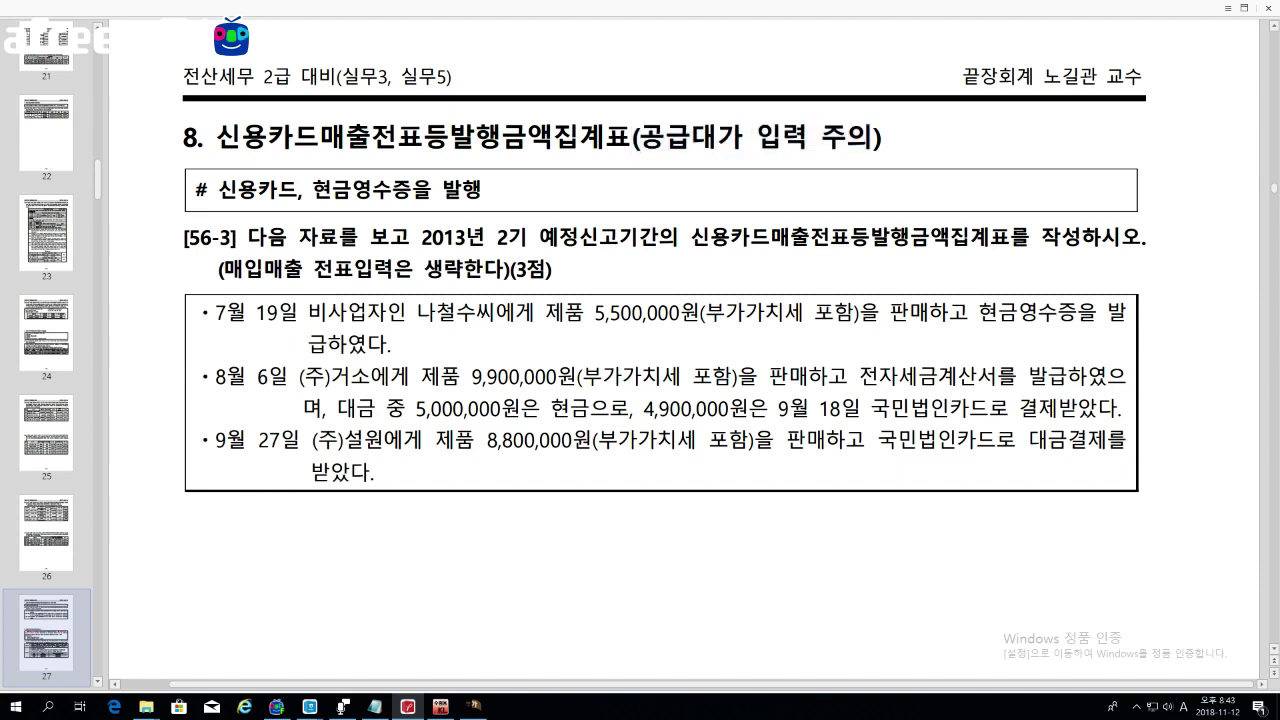
{"action": "left_click_drag", "start_coordinate": [452, 137], "coordinate": [499, 137]}
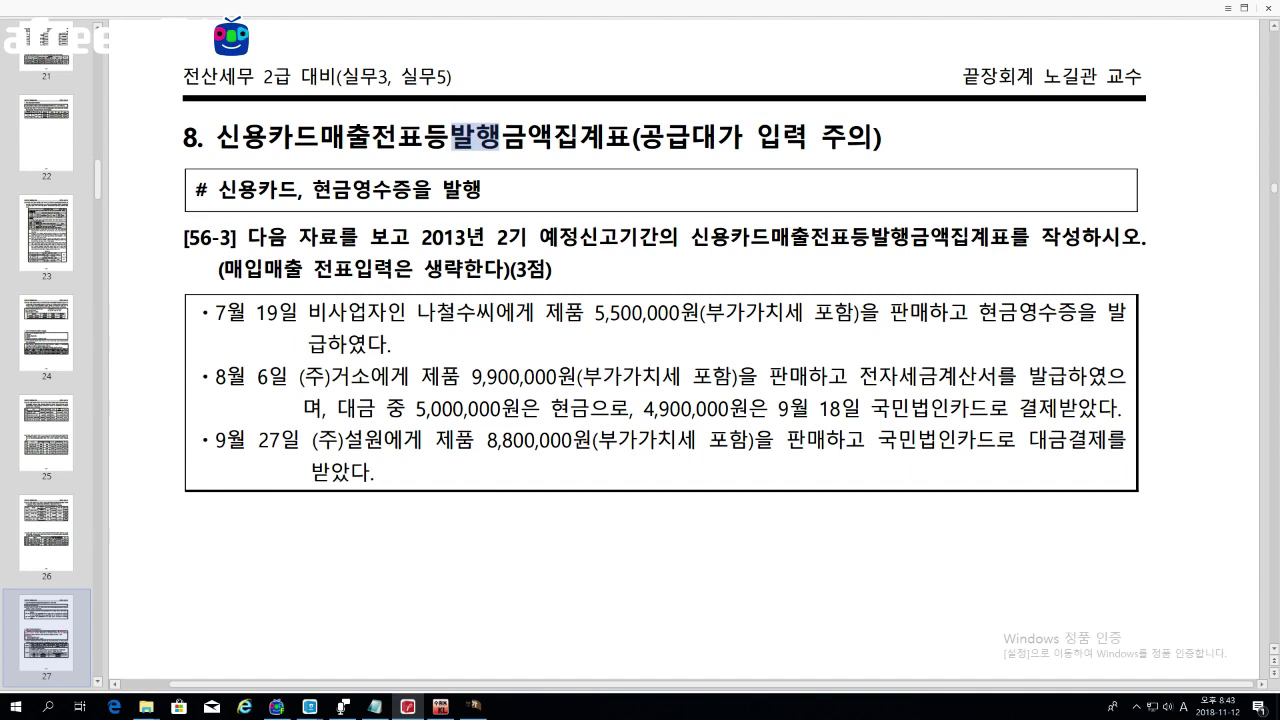
{"action": "left_click_drag", "start_coordinate": [218, 190], "coordinate": [411, 190]}
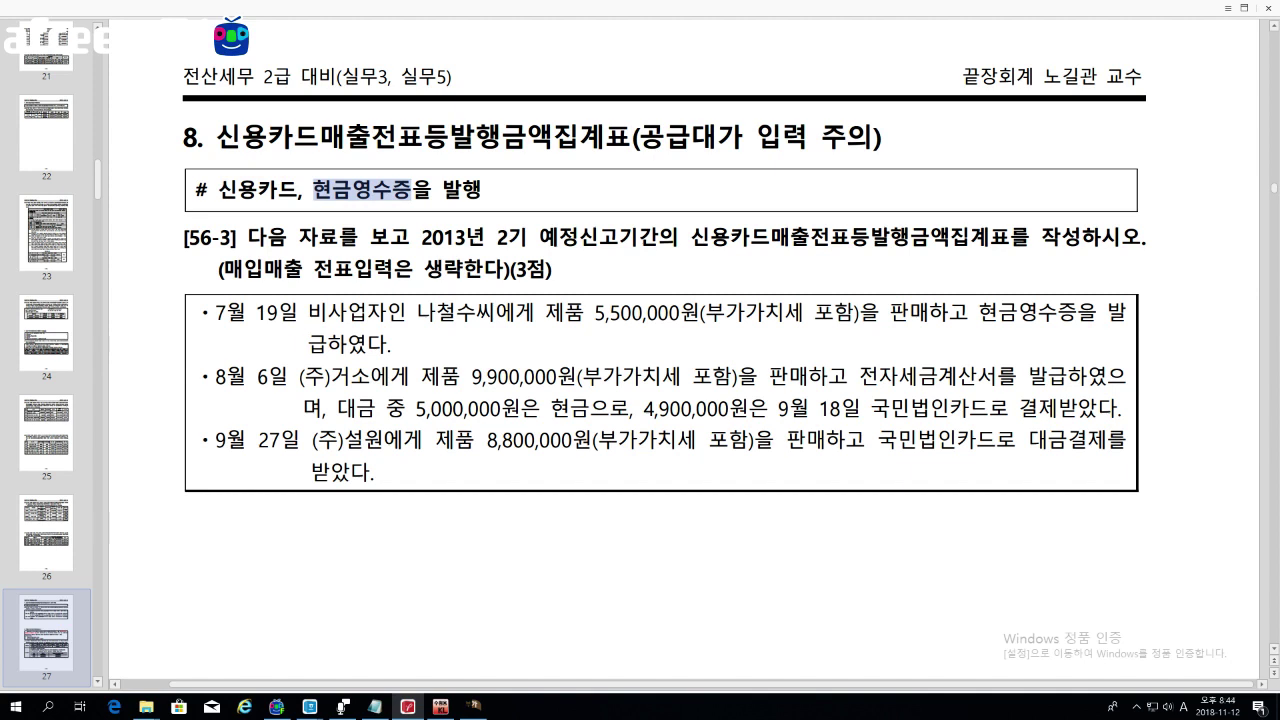
{"action": "left_click_drag", "start_coordinate": [410, 237], "coordinate": [484, 237]}
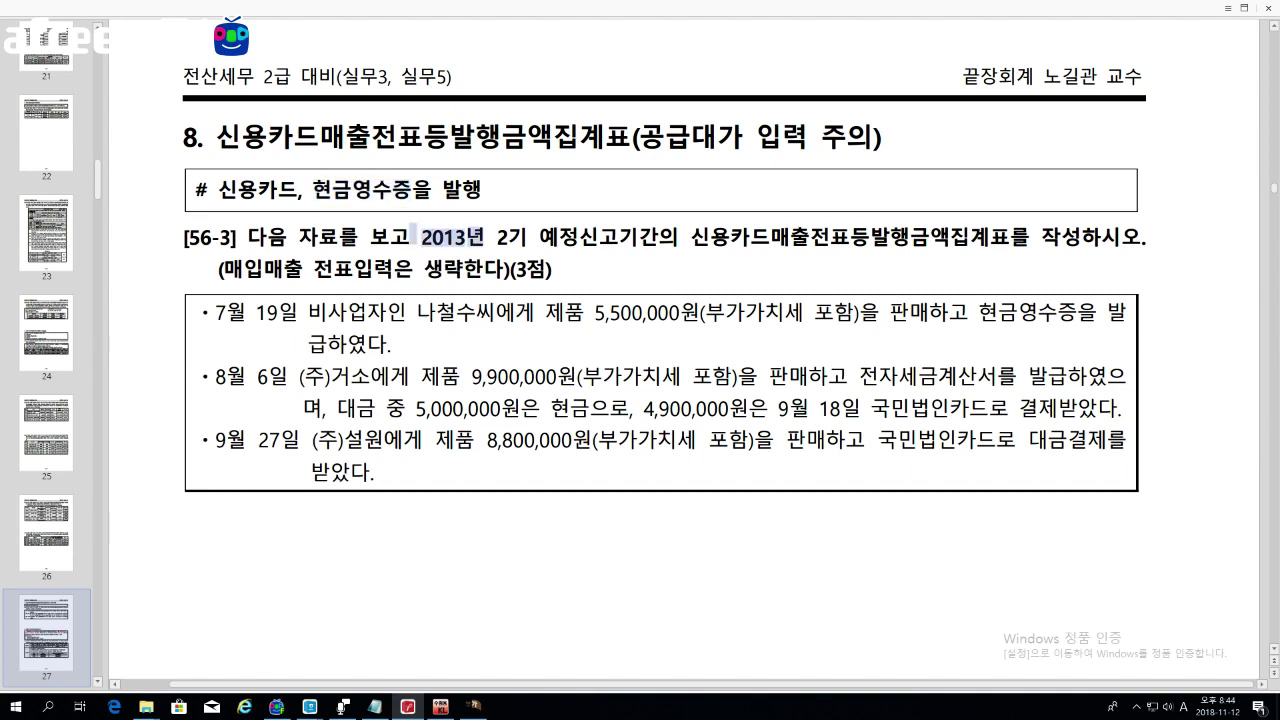
{"action": "scroll", "coordinate": [542, 385], "scroll_direction": "down", "scroll_amount": 3}
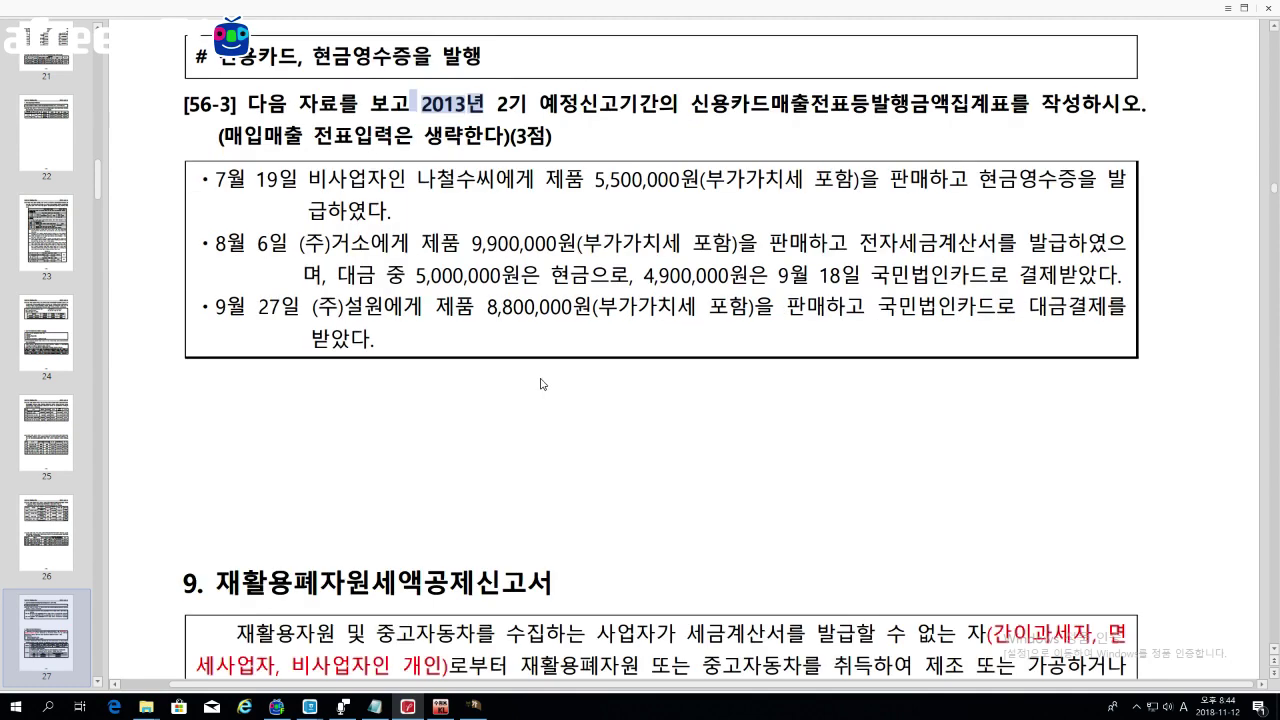
{"action": "scroll", "coordinate": [544, 385], "scroll_direction": "down", "scroll_amount": 1}
Step: Close KcLep's credit-card receipt statement without saving changes
{"action": "left_click", "coordinate": [632, 447]}
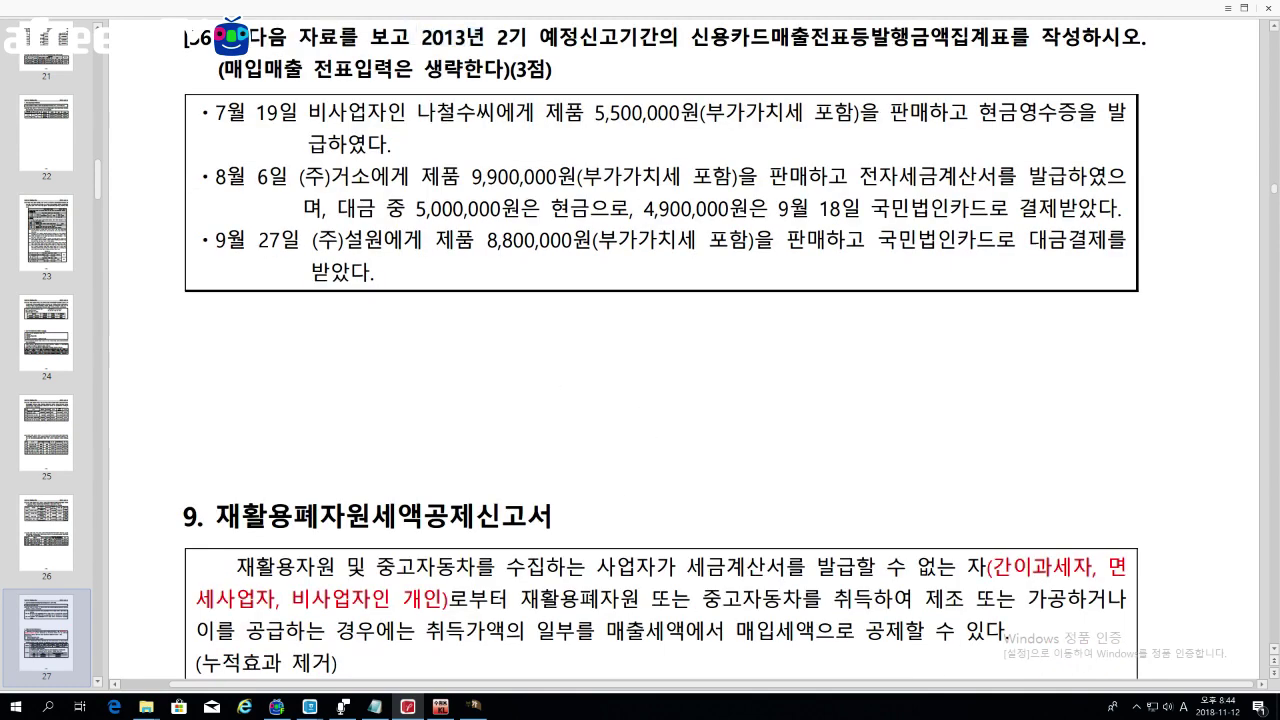
{"action": "left_click", "coordinate": [474, 707]}
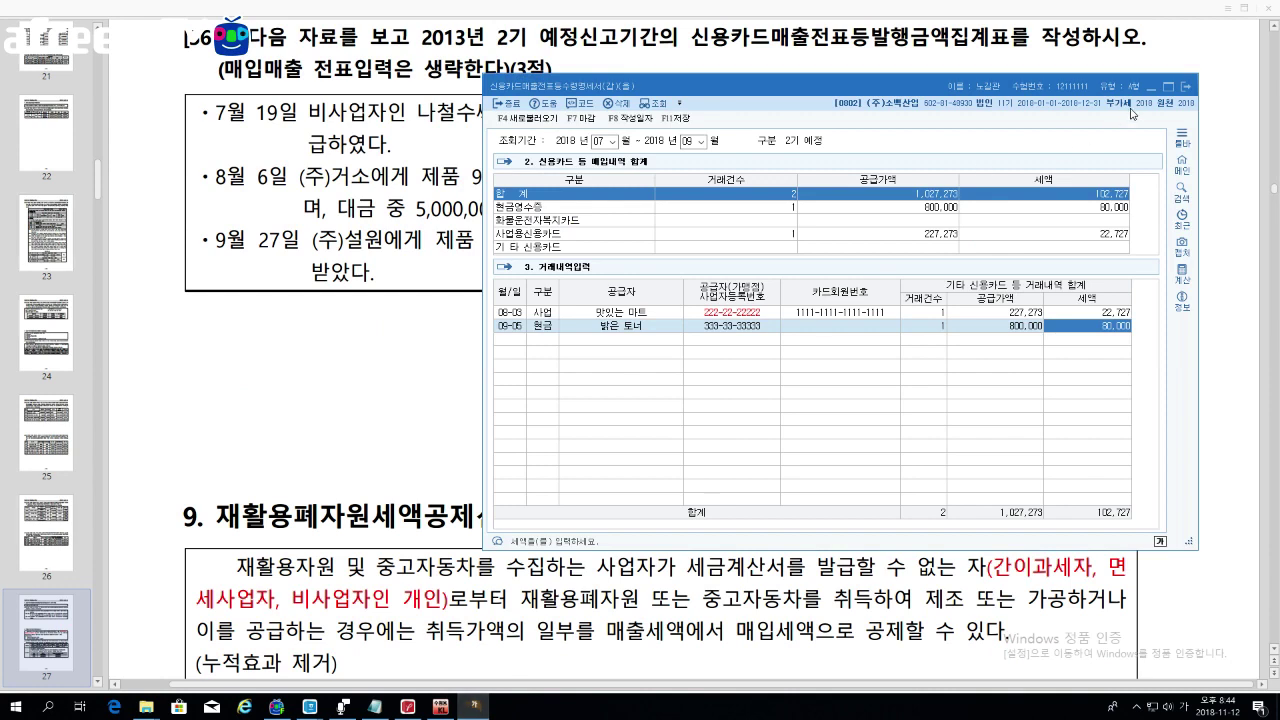
{"action": "left_click", "coordinate": [1186, 87]}
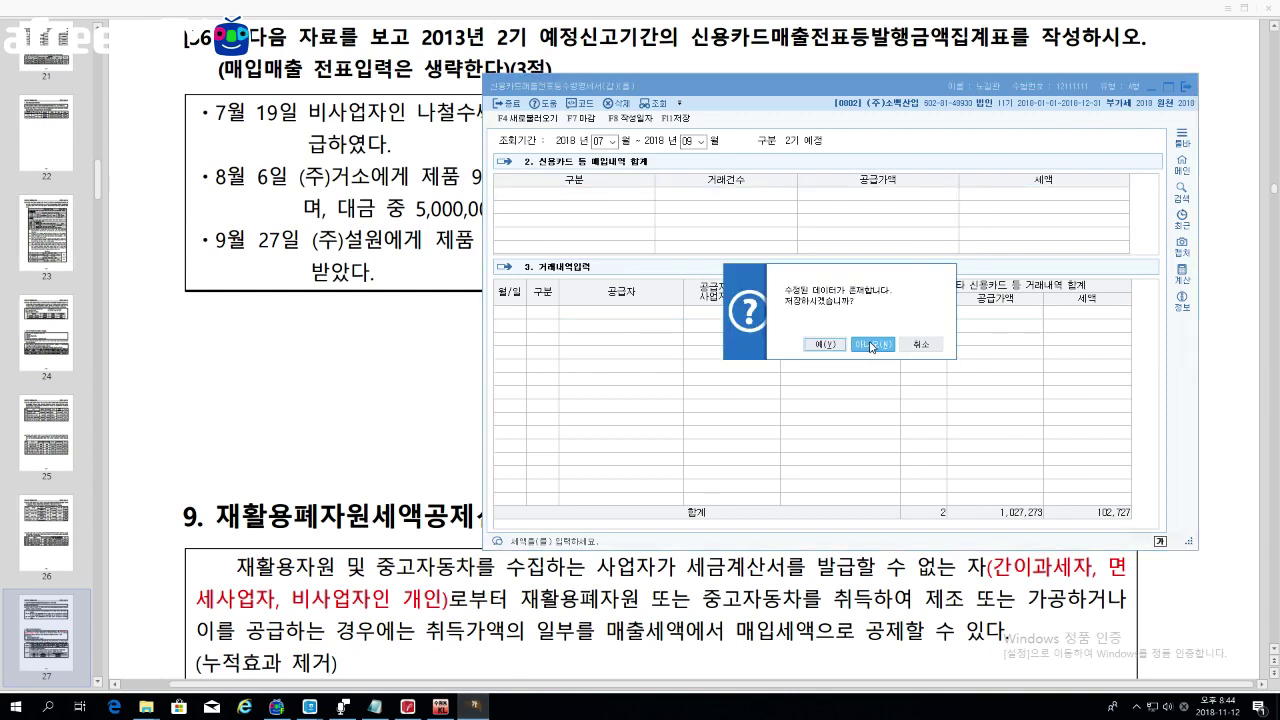
{"action": "left_click", "coordinate": [871, 344]}
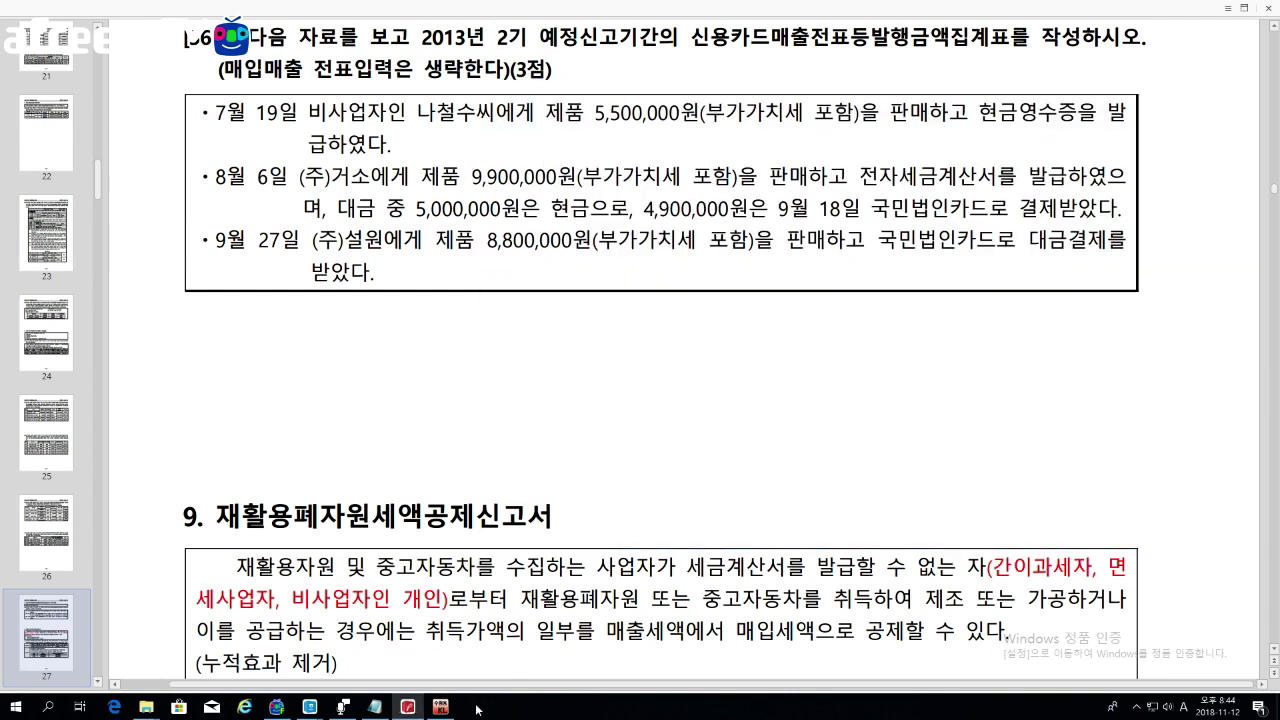
Step: Open 신용카드매출전표등발행금액집계표 from the 부가가치 menu and place it beside the exercise PDF
{"action": "left_click", "coordinate": [408, 707]}
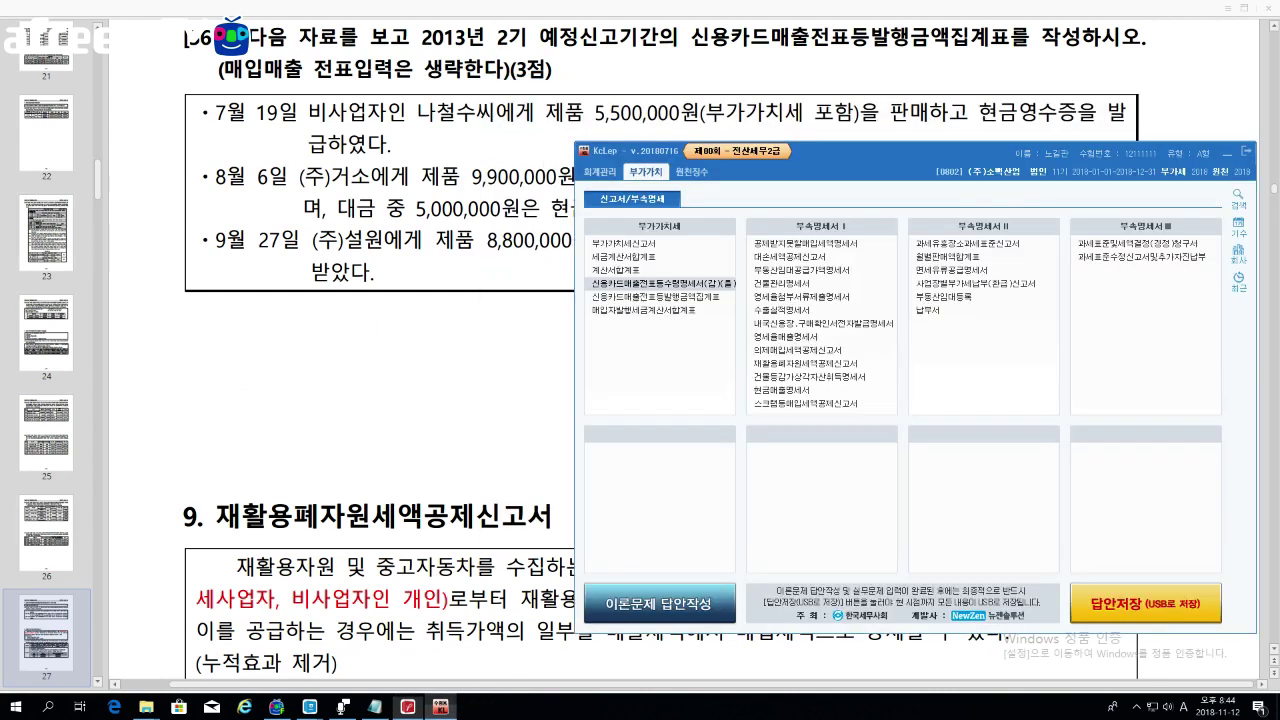
{"action": "left_click", "coordinate": [655, 297]}
{"action": "left_click_drag", "start_coordinate": [589, 67], "coordinate": [1074, 137]}
{"action": "left_click", "coordinate": [408, 707]}
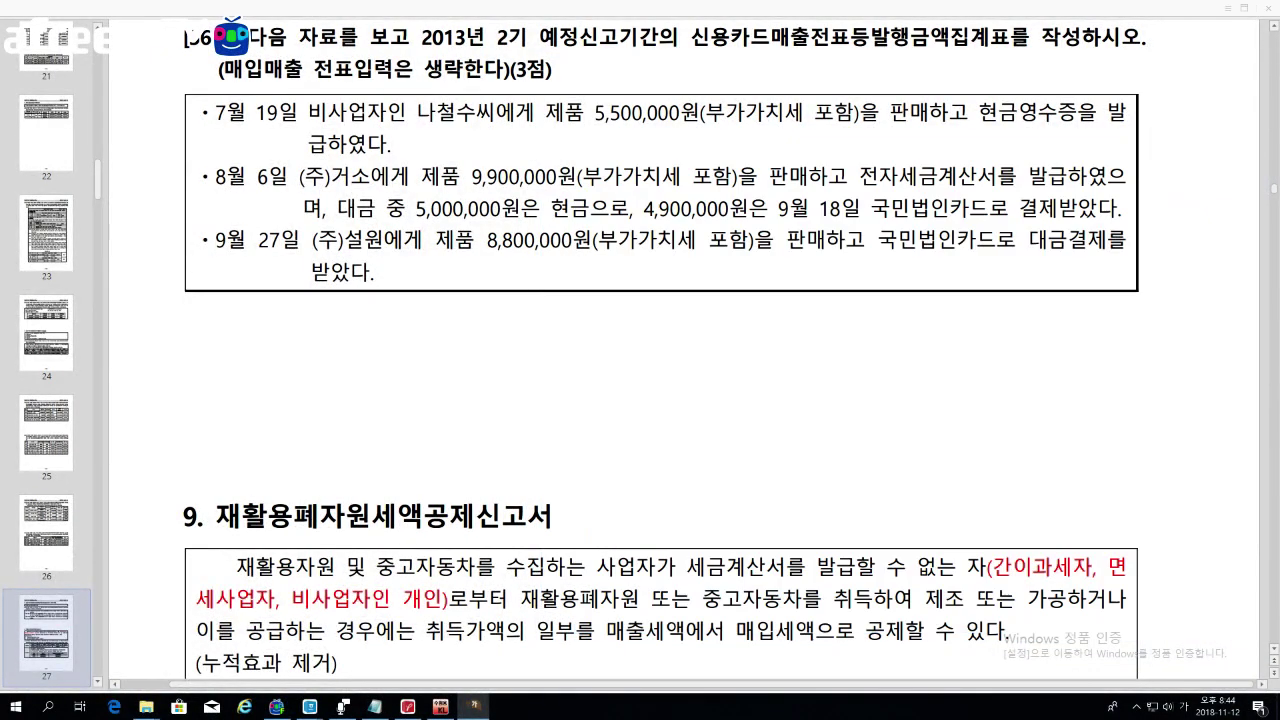
{"action": "scroll", "coordinate": [750, 340], "scroll_direction": "down", "scroll_amount": 1}
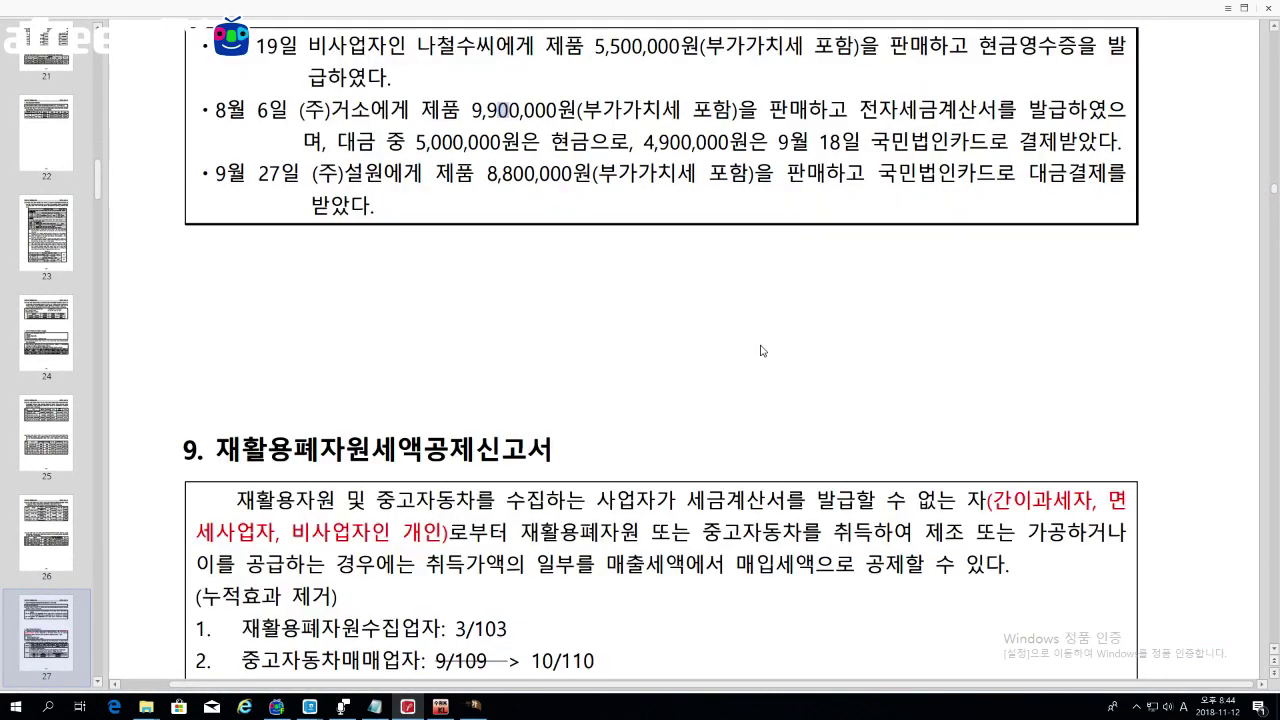
{"action": "left_click", "coordinate": [475, 707]}
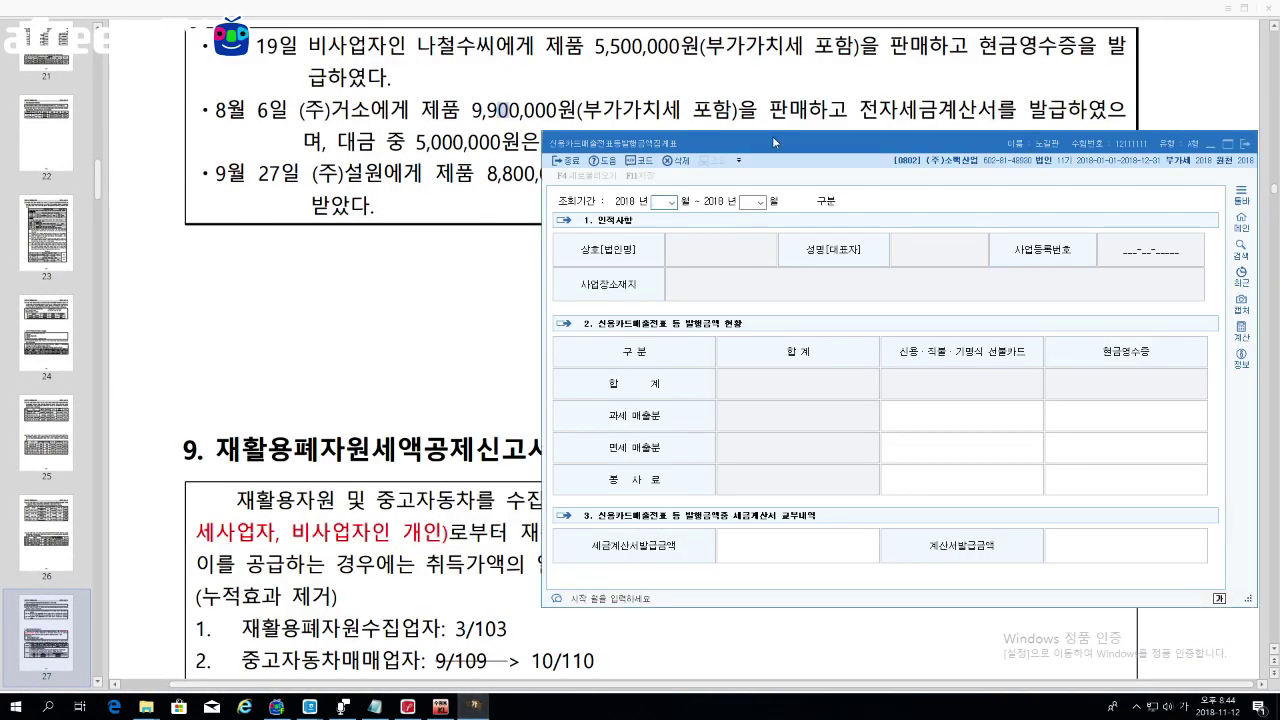
Step: Enter 07 to 09 as the 조회기간 months on the summary form
{"action": "left_click_drag", "start_coordinate": [772, 136], "coordinate": [715, 205]}
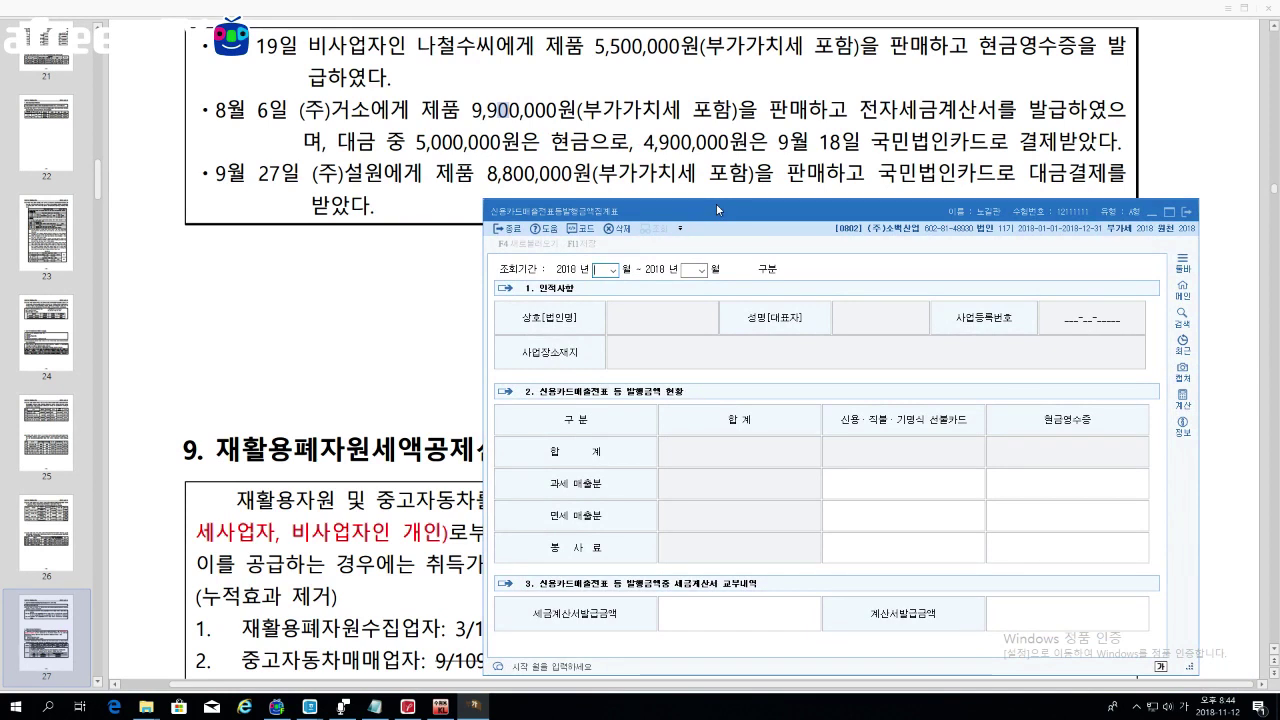
{"action": "type", "text": "07"}
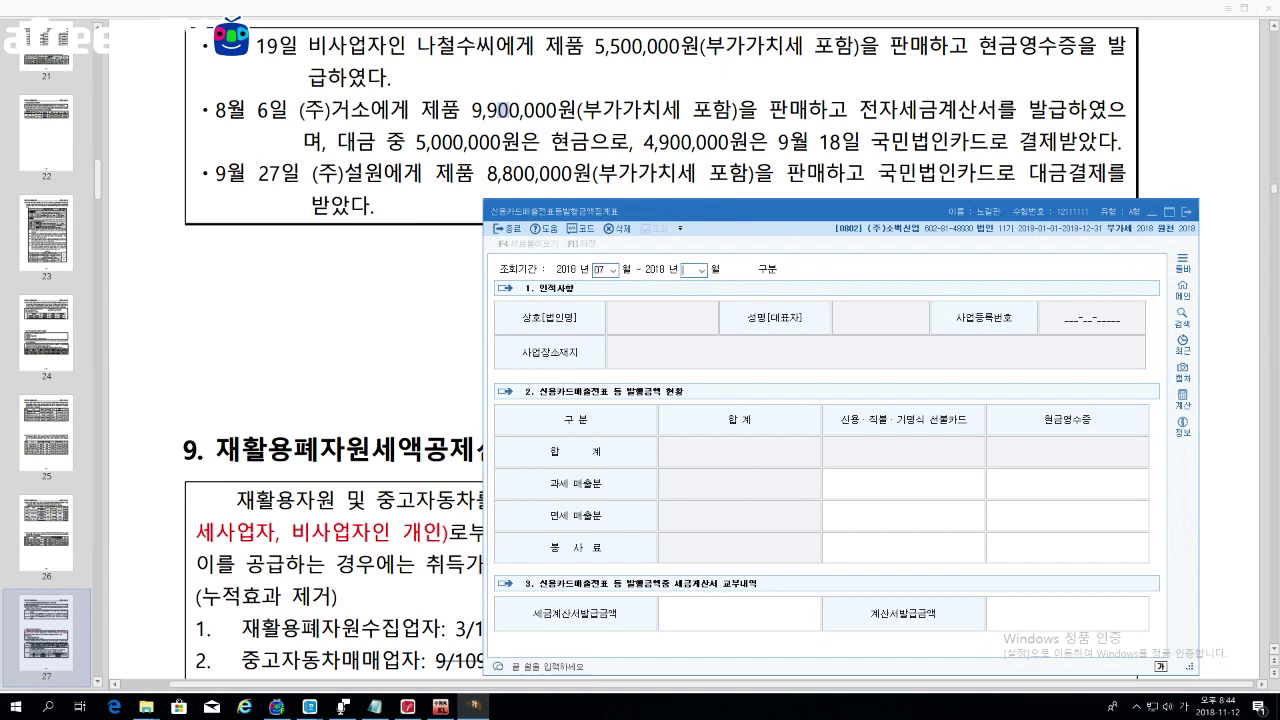
{"action": "type", "text": "09"}
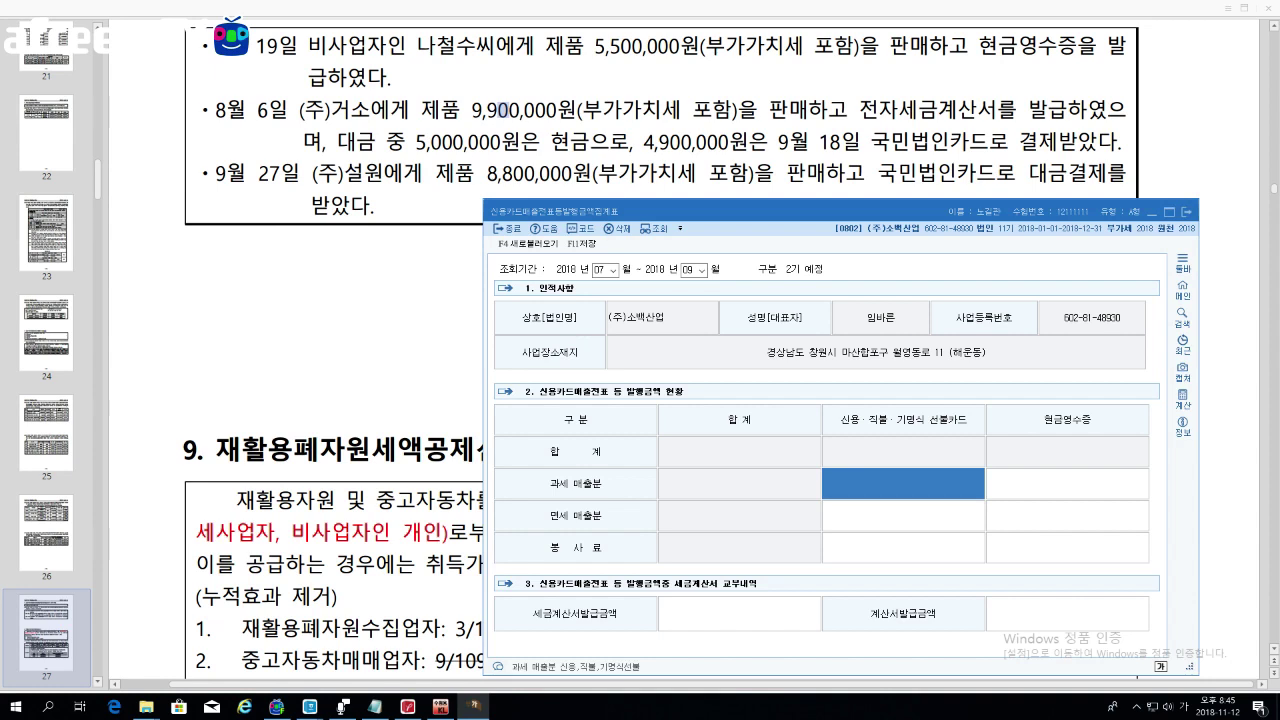
{"action": "left_click_drag", "start_coordinate": [633, 141], "coordinate": [767, 141]}
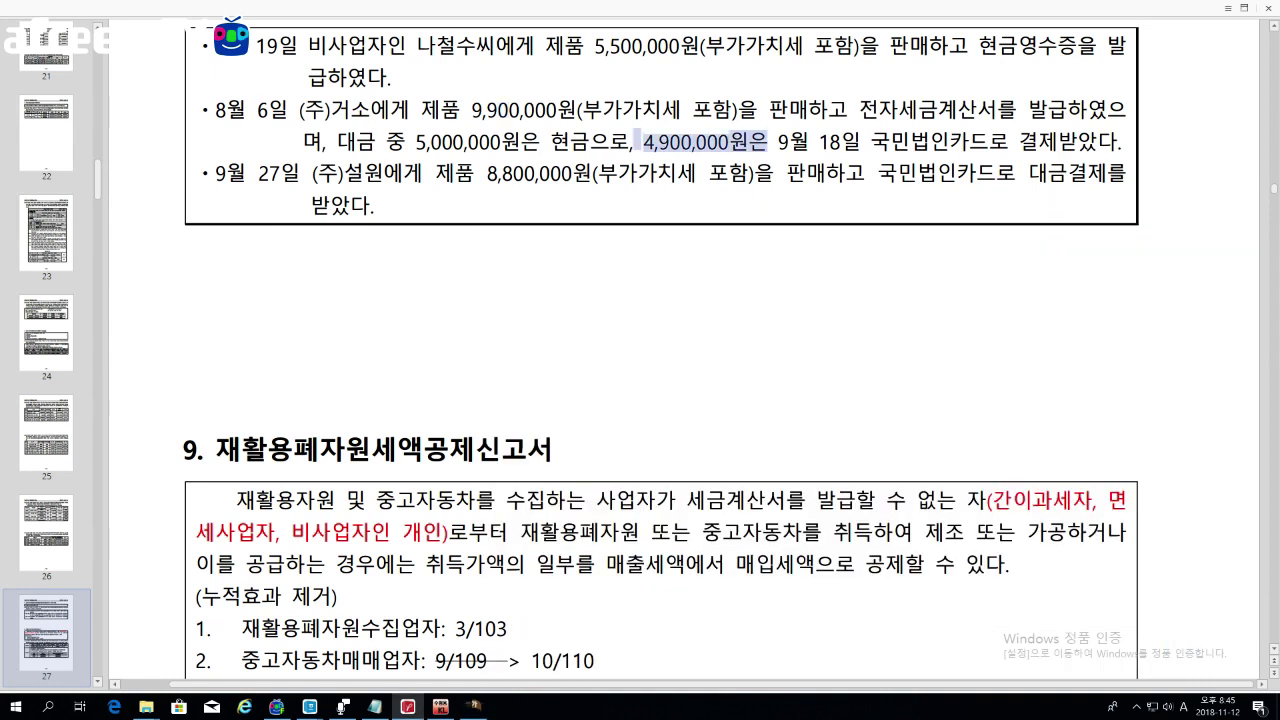
{"action": "left_click_drag", "start_coordinate": [476, 173], "coordinate": [806, 173]}
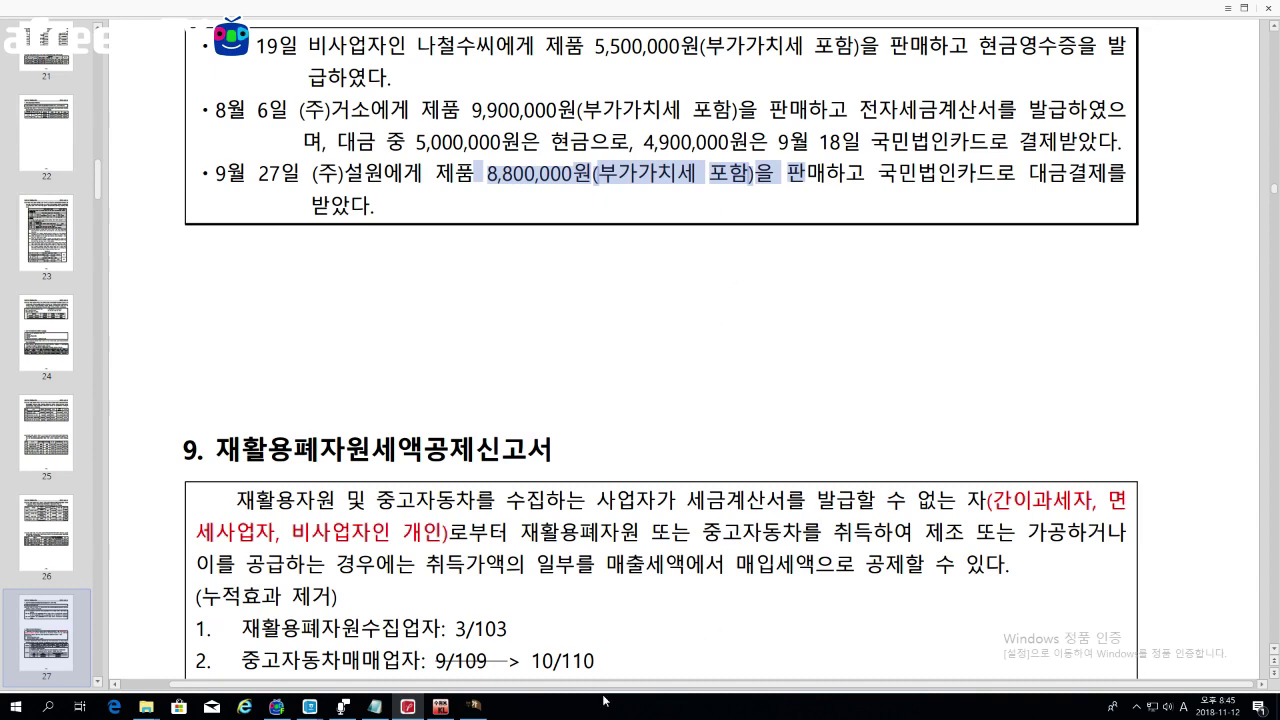
{"action": "left_click", "coordinate": [474, 706]}
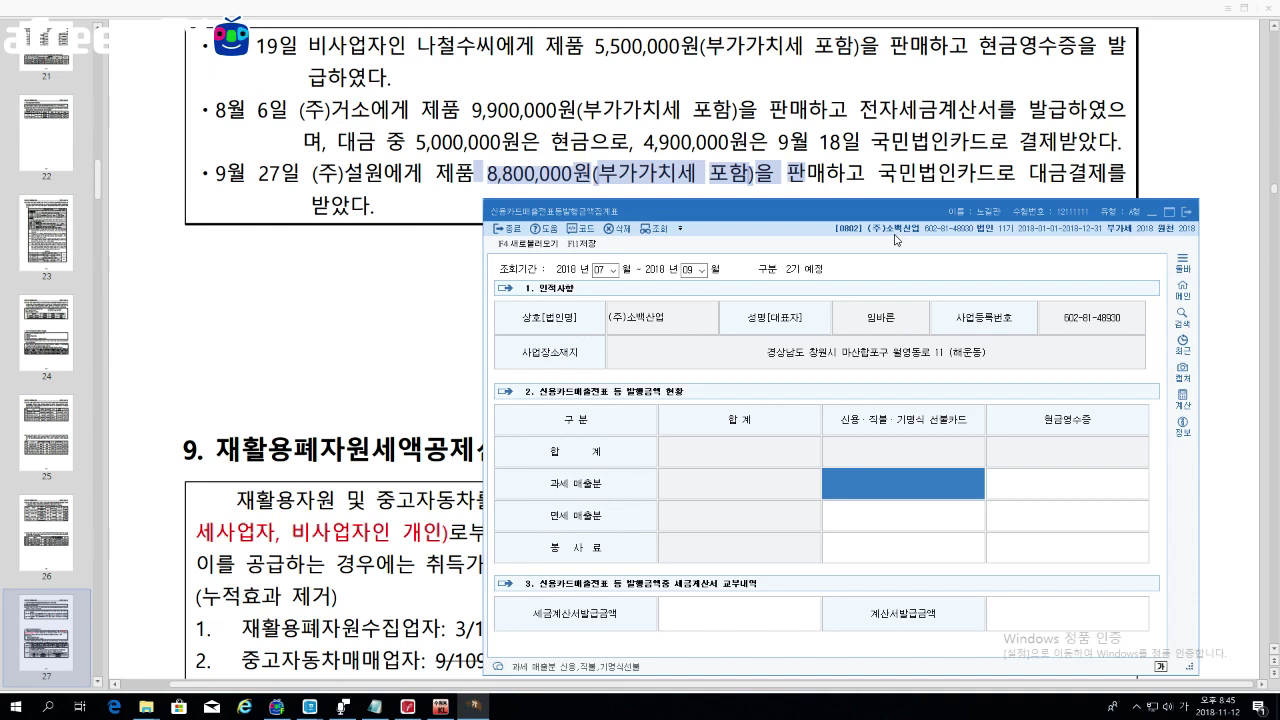
Step: Enter 13,700,000 under 신용·직불 and 5,500,000 under 현금영수증 in the 과세 매출분 row
{"action": "left_click_drag", "start_coordinate": [892, 212], "coordinate": [888, 200]}
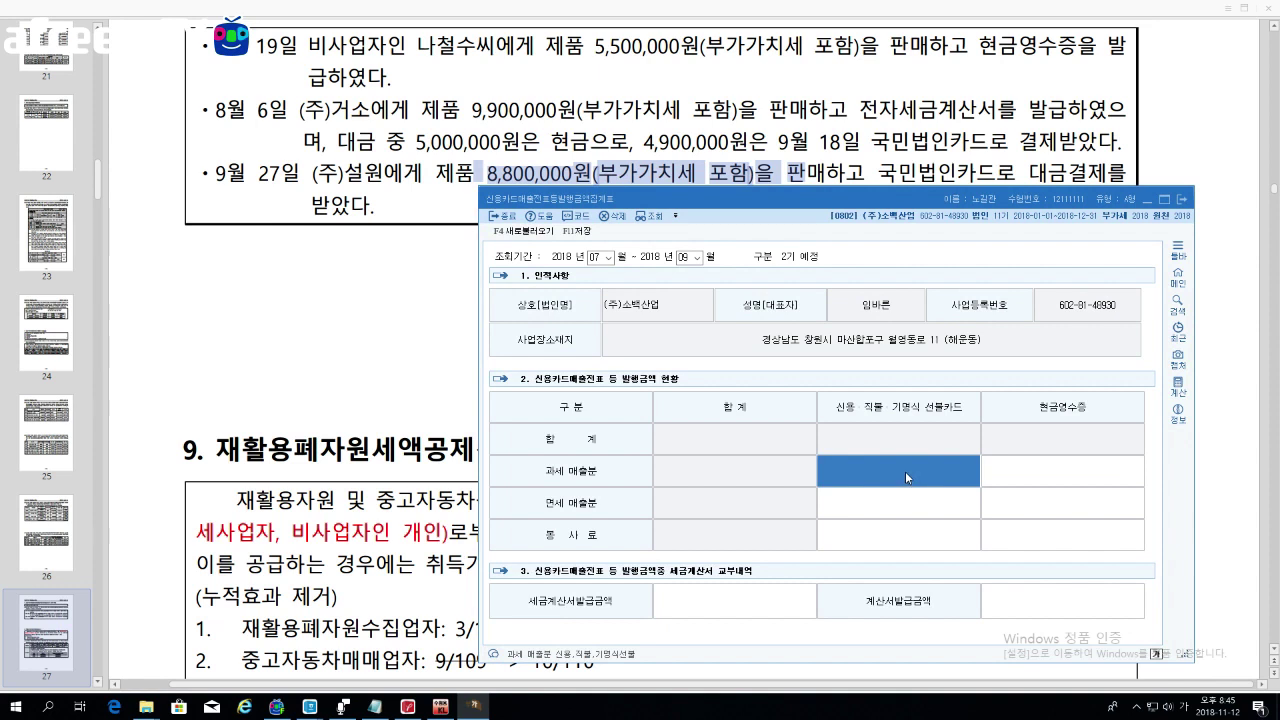
{"action": "type", "text": "13700000"}
{"action": "key", "text": "Return"}
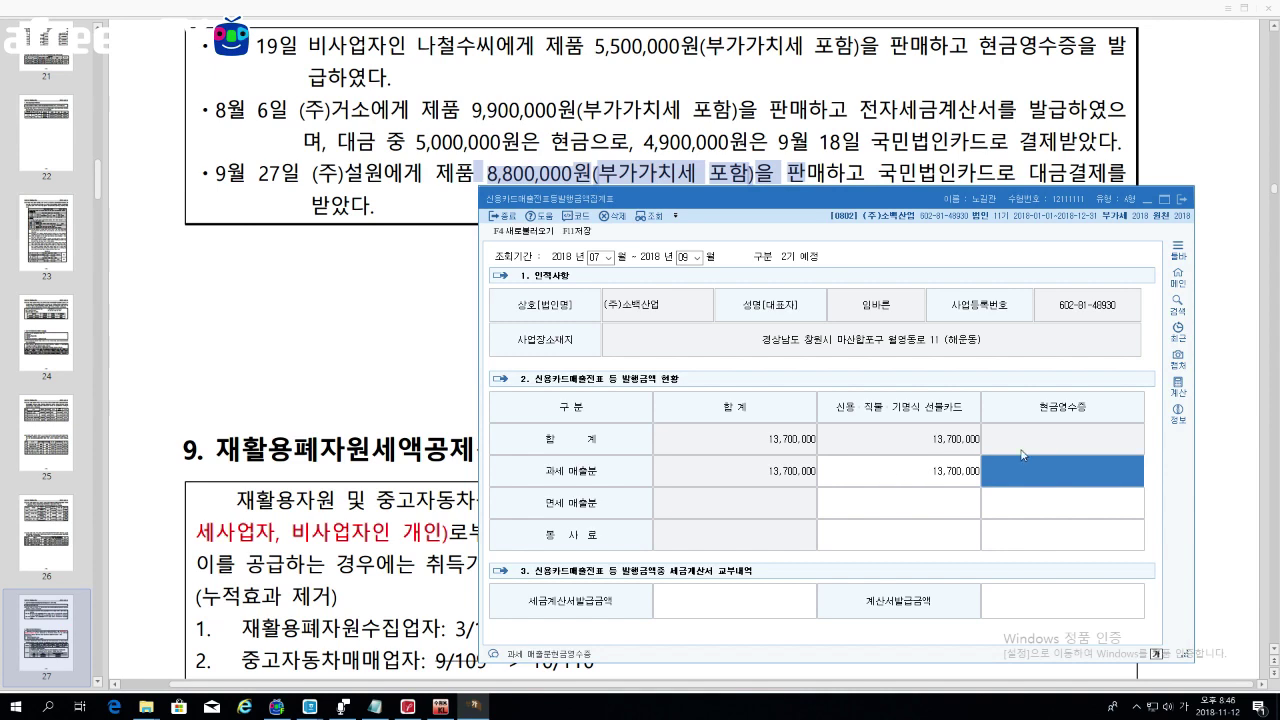
{"action": "left_click_drag", "start_coordinate": [735, 195], "coordinate": [731, 211]}
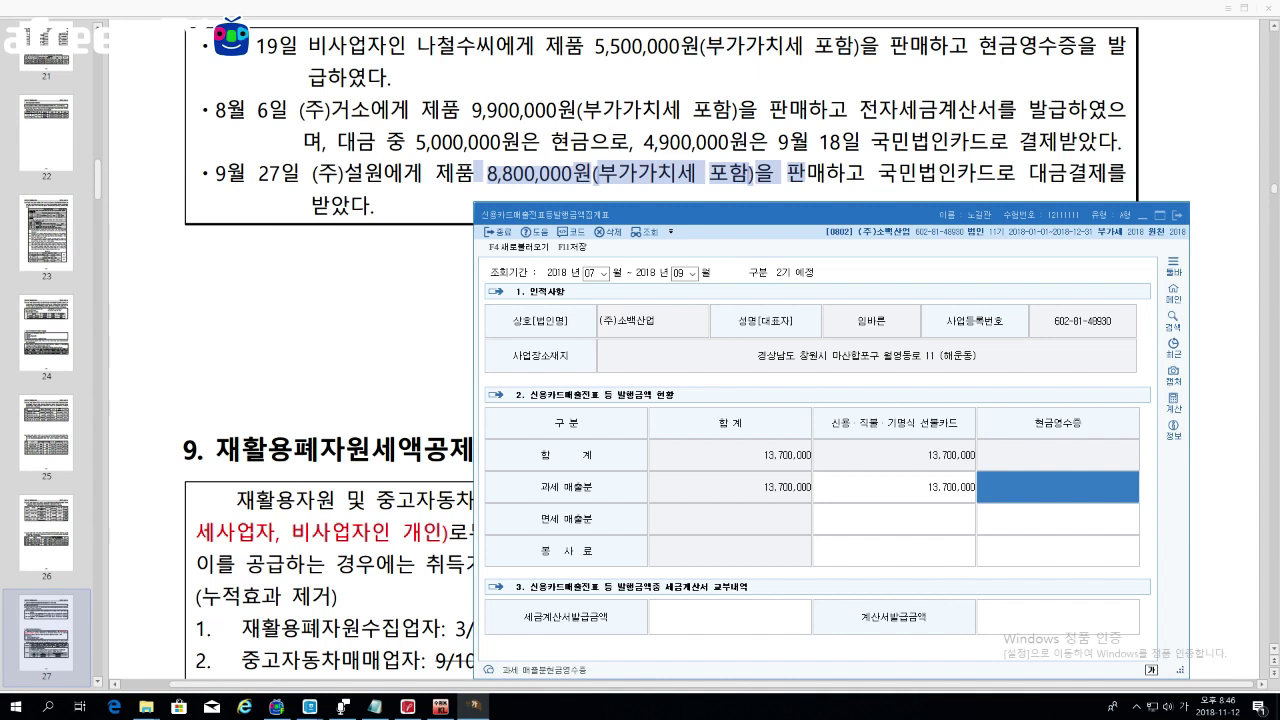
{"action": "type", "text": "5,500"}
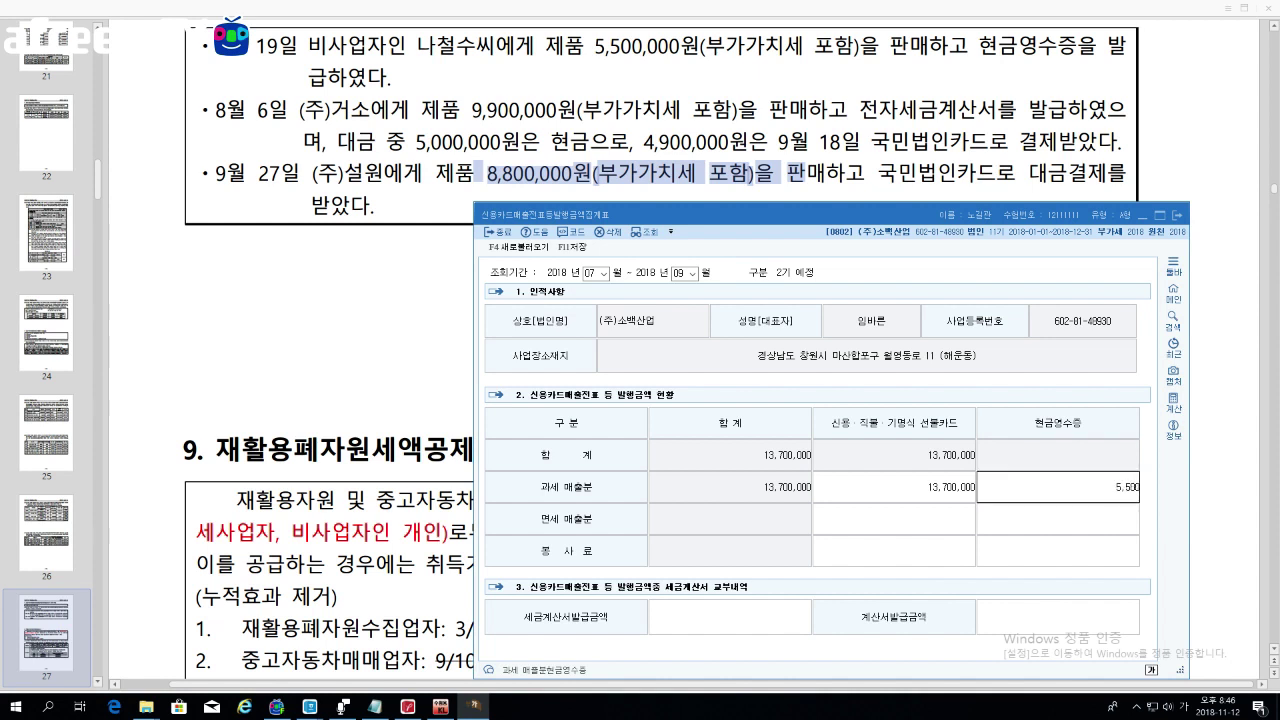
{"action": "type", "text": ",000"}
{"action": "key", "text": "Return"}
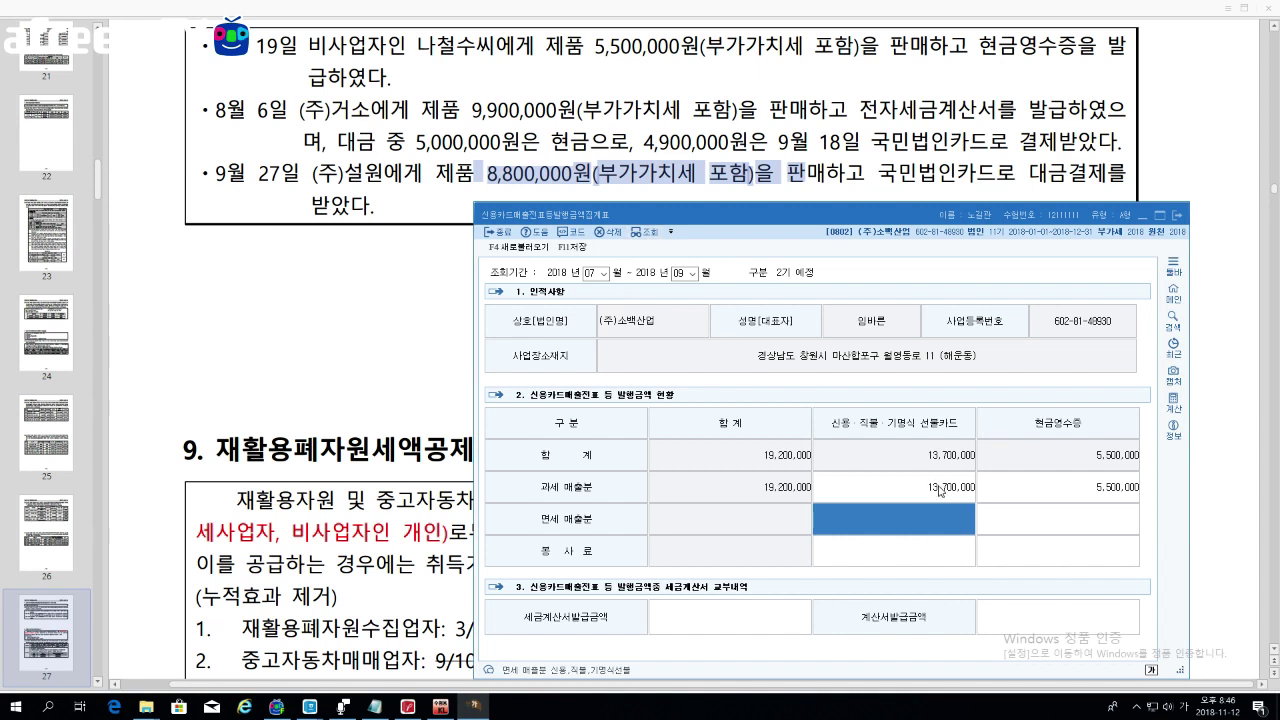
{"action": "left_click", "coordinate": [726, 628]}
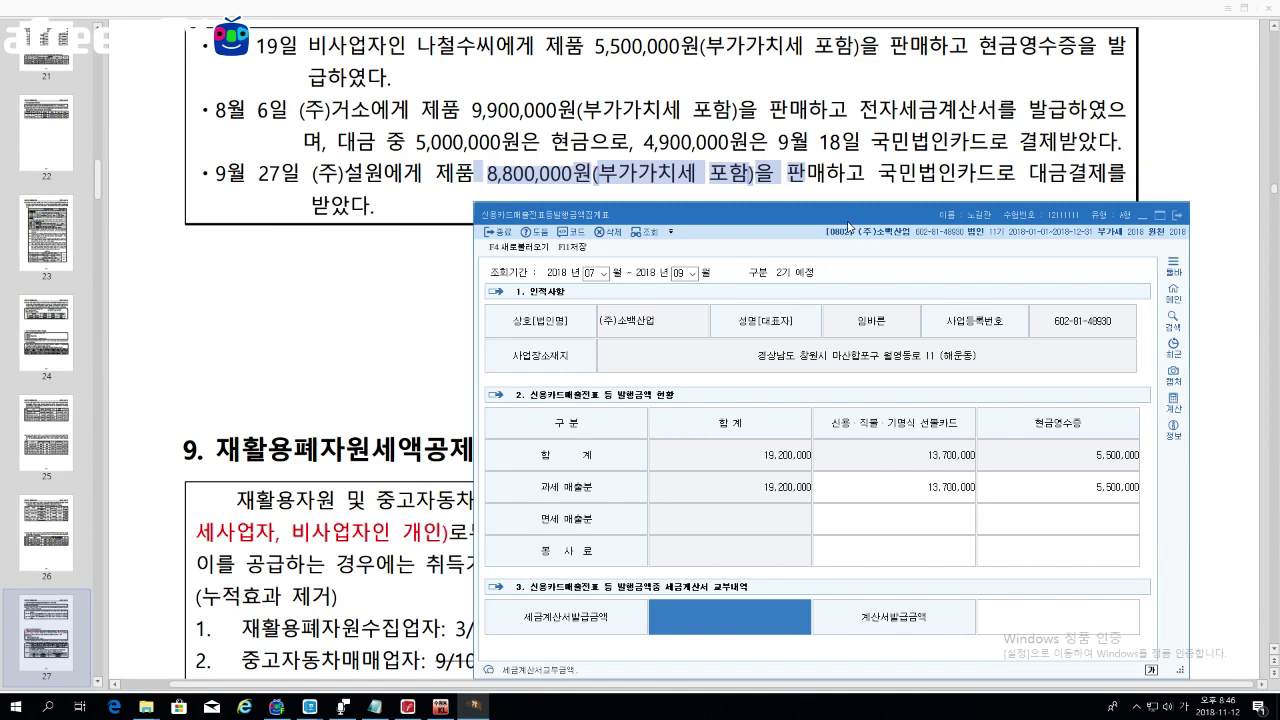
Step: Highlight the August 6 tax invoice and 4,900,000 card-payment text in the exercise PDF
{"action": "left_click_drag", "start_coordinate": [772, 223], "coordinate": [718, 209]}
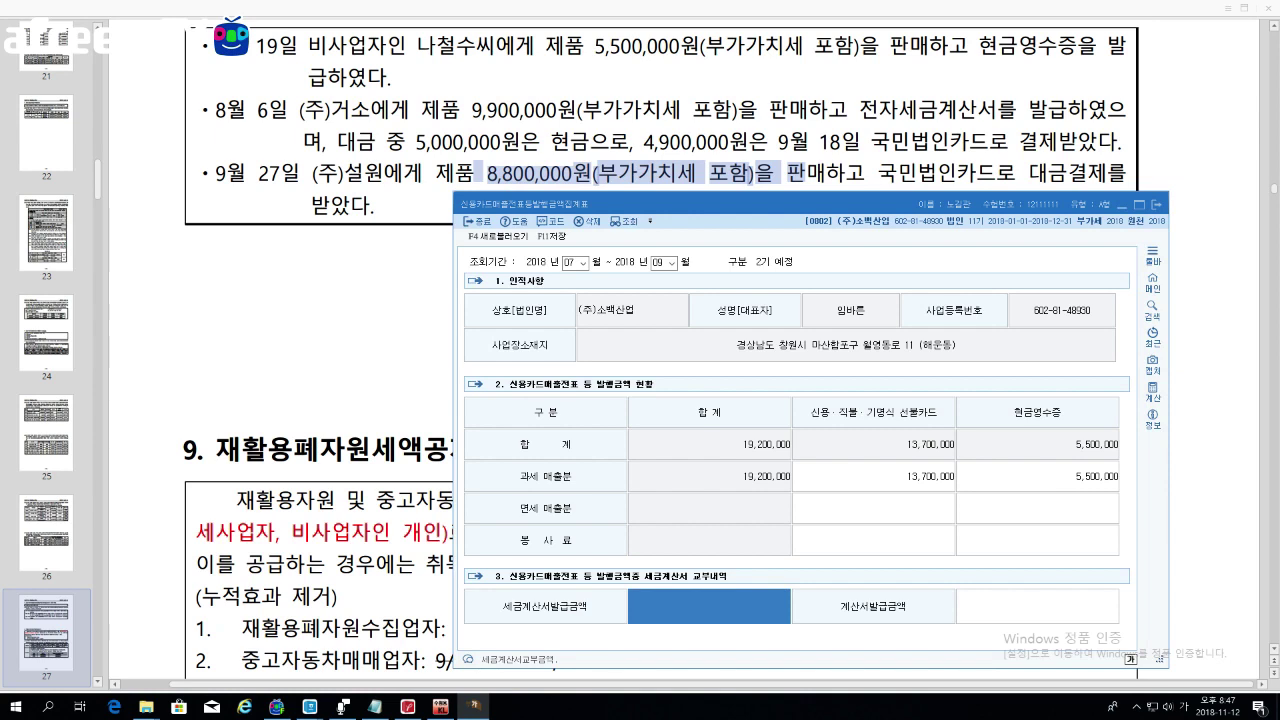
{"action": "key", "text": "alt+Tab"}
{"action": "left_click_drag", "start_coordinate": [858, 108], "coordinate": [1120, 140]}
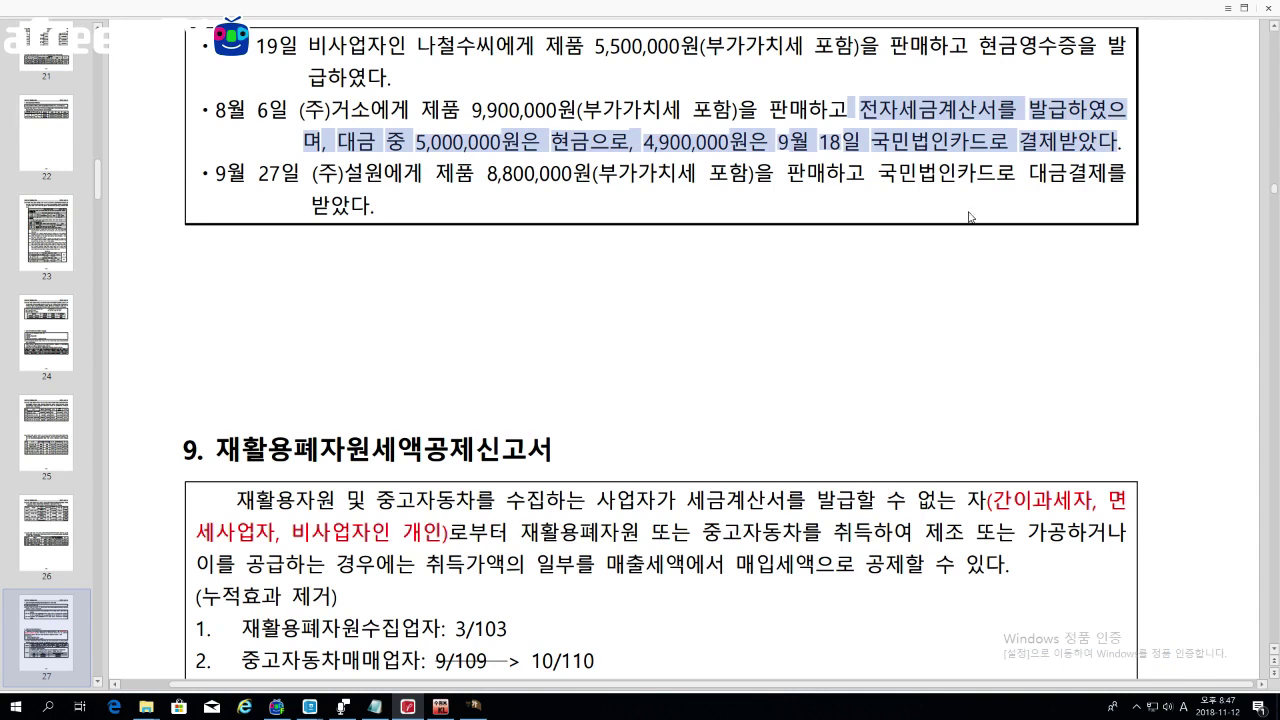
{"action": "left_click", "coordinate": [474, 707]}
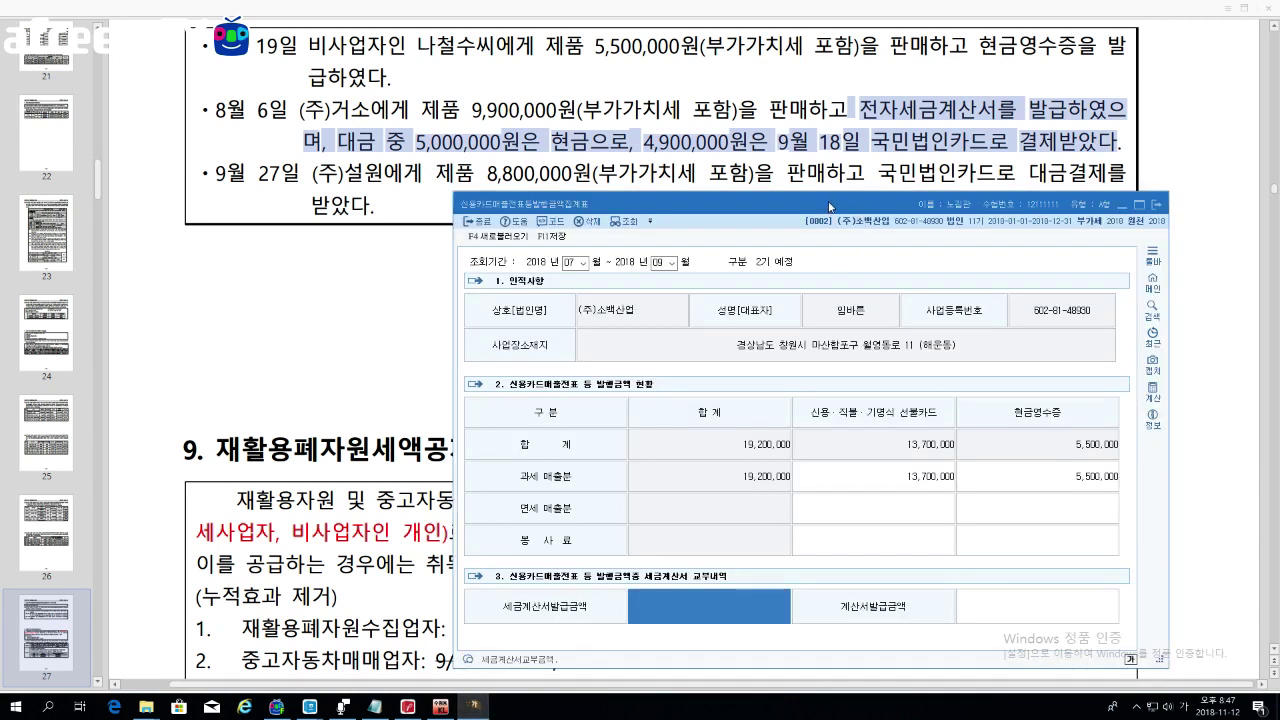
{"action": "left_click_drag", "start_coordinate": [830, 205], "coordinate": [847, 24]}
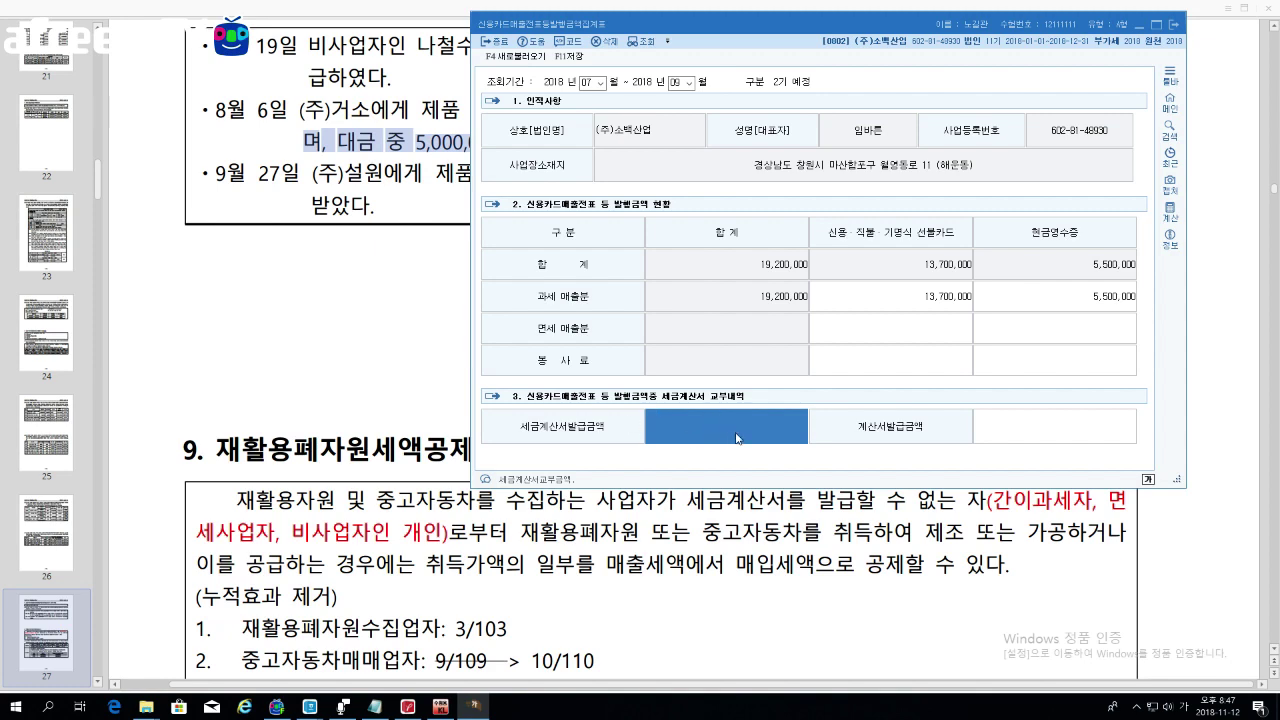
{"action": "left_click", "coordinate": [440, 212]}
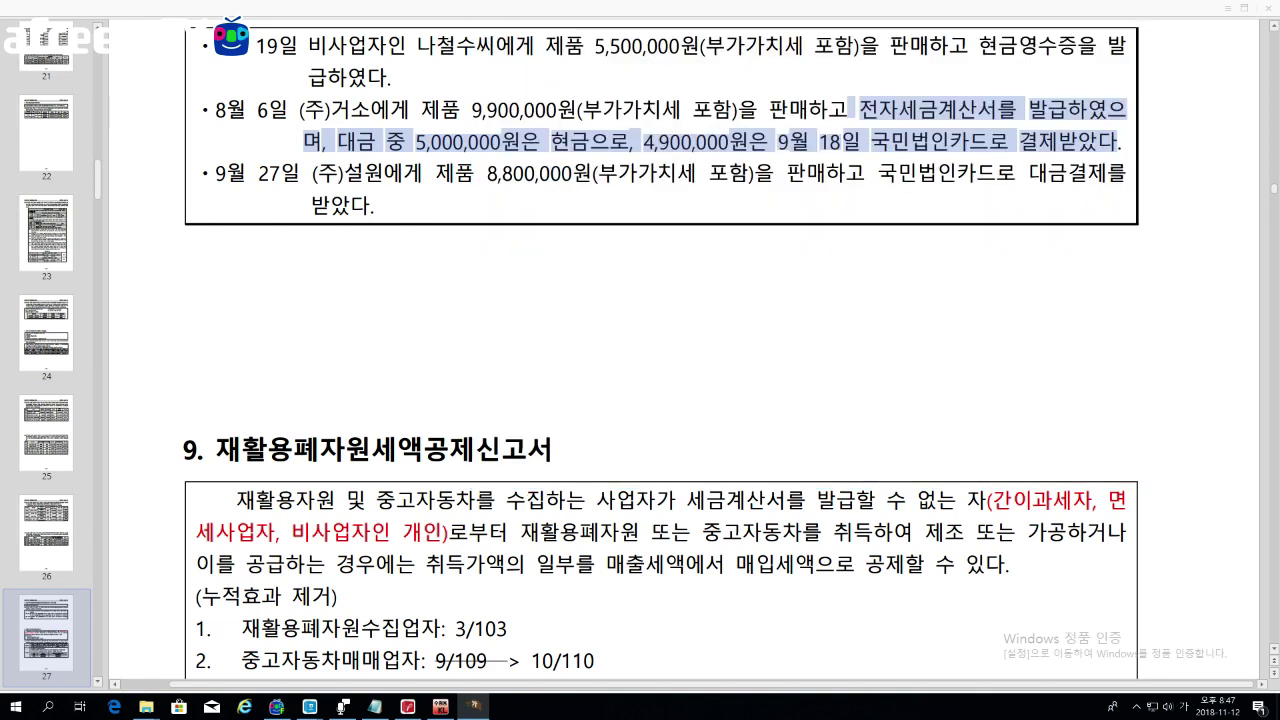
{"action": "left_click", "coordinate": [427, 172]}
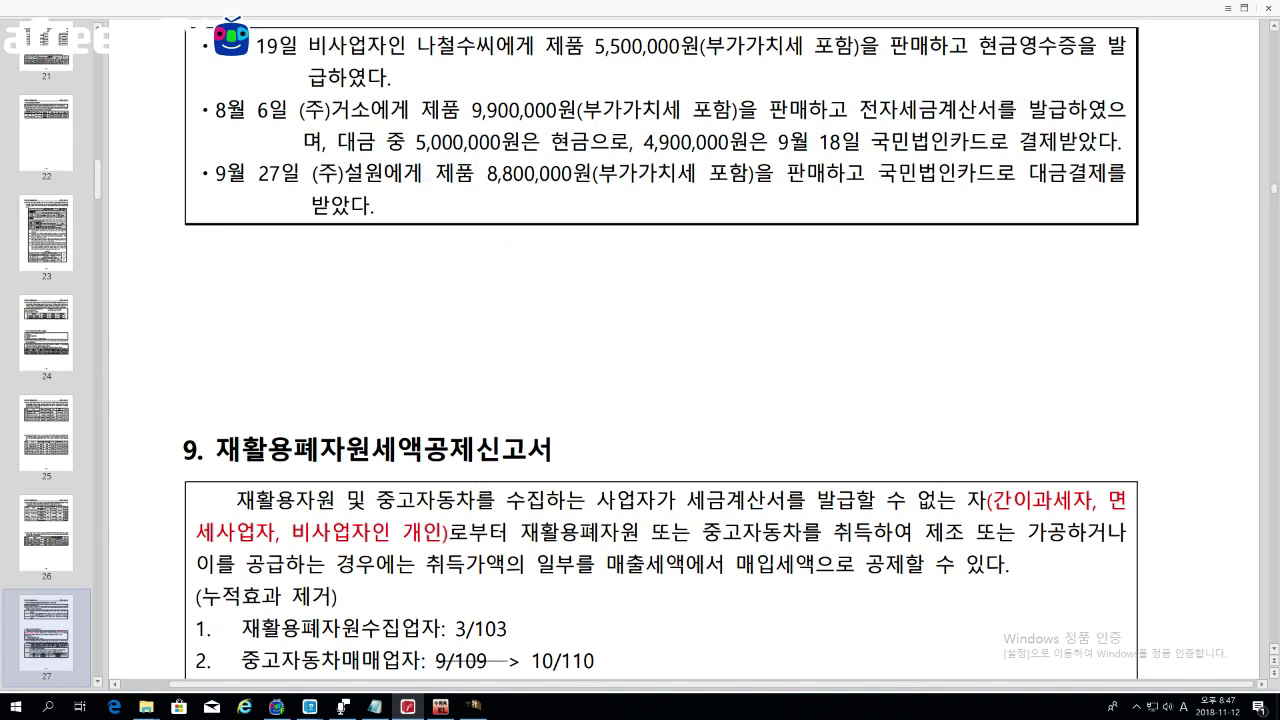
{"action": "left_click_drag", "start_coordinate": [634, 141], "coordinate": [1120, 141]}
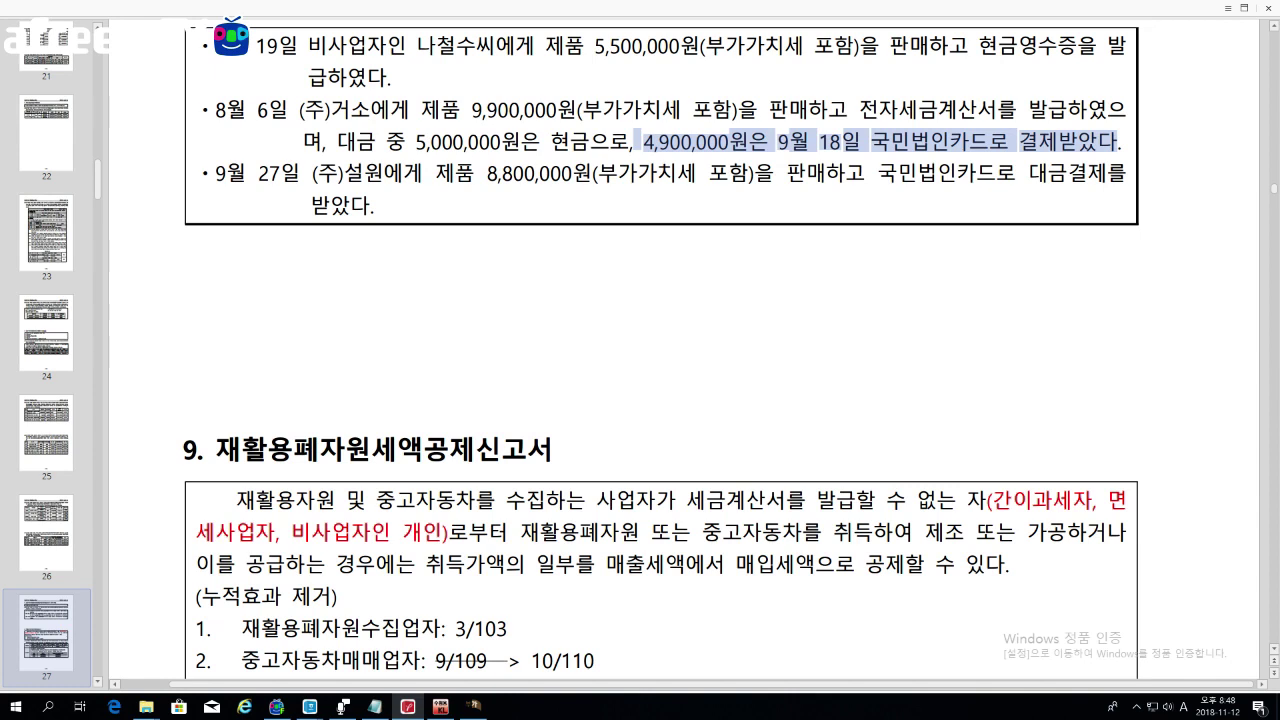
Step: Enter 4,900,000 as the 세금계산서발급금액 on the summary form, then bring the PDF forward
{"action": "left_click", "coordinate": [475, 706]}
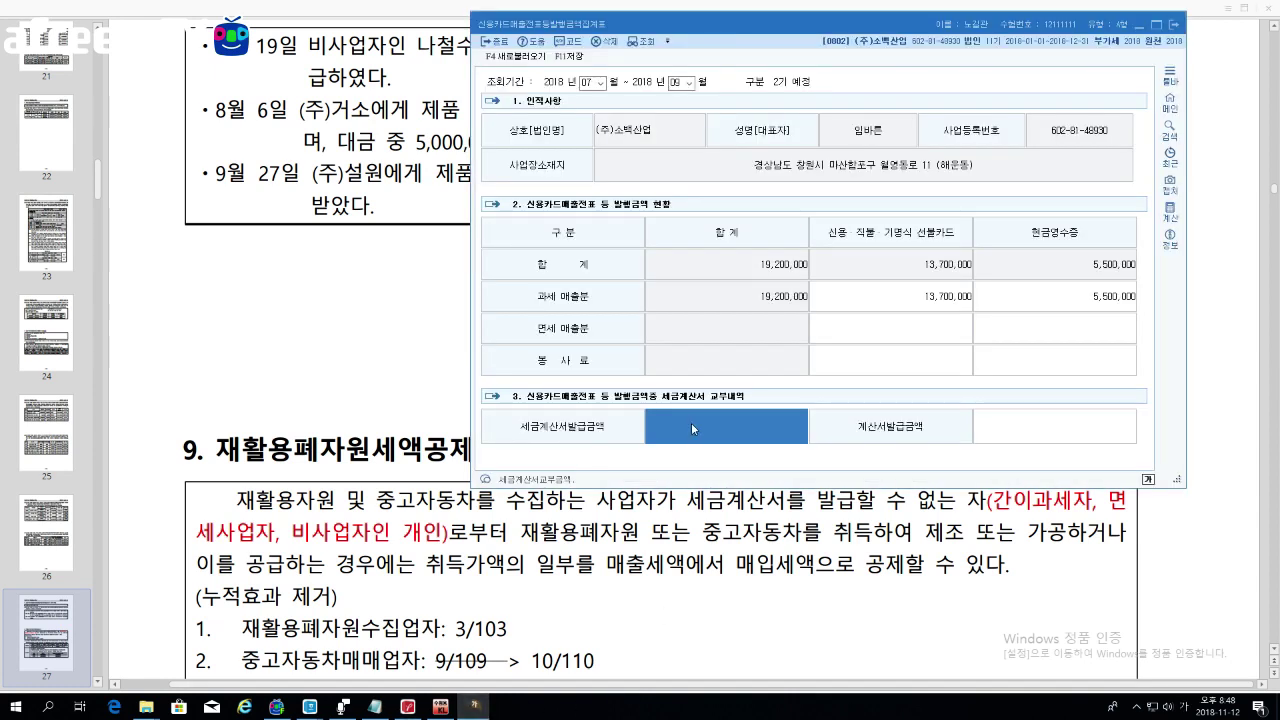
{"action": "type", "text": "4900000"}
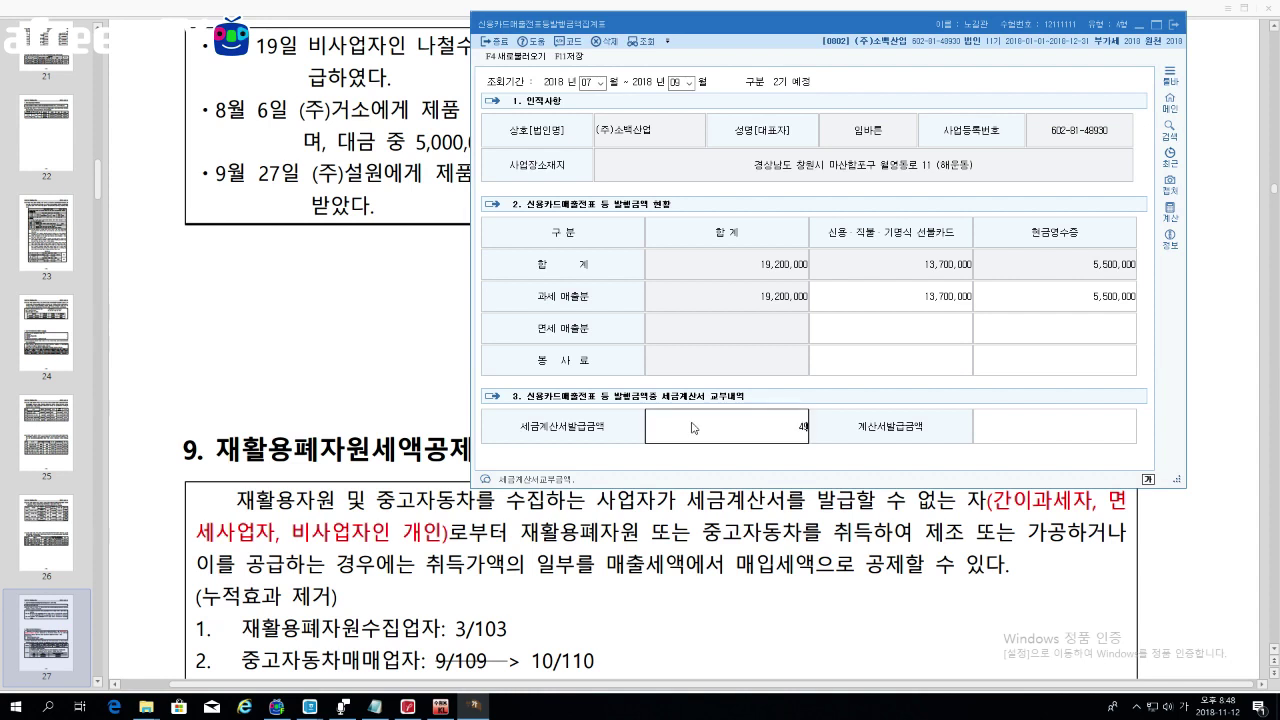
{"action": "key", "text": "Return"}
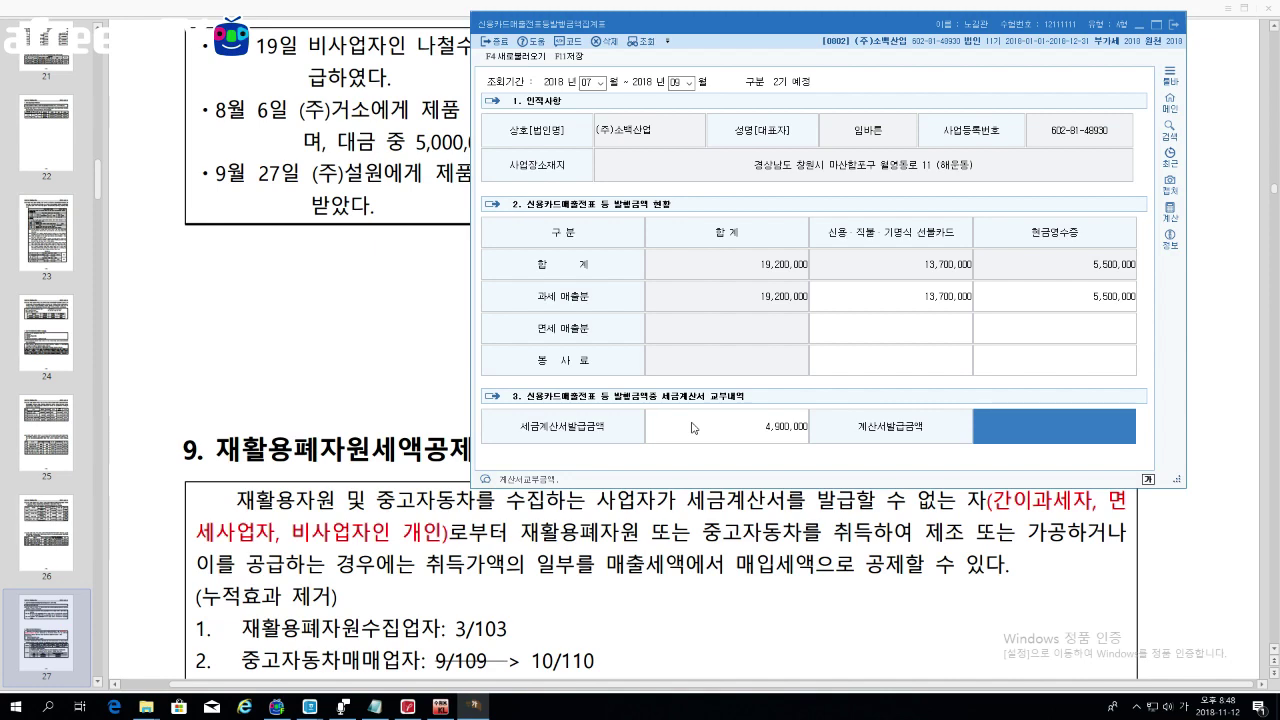
{"action": "left_click", "coordinate": [393, 332]}
{"action": "scroll", "coordinate": [393, 332], "scroll_direction": "down", "scroll_amount": 3}
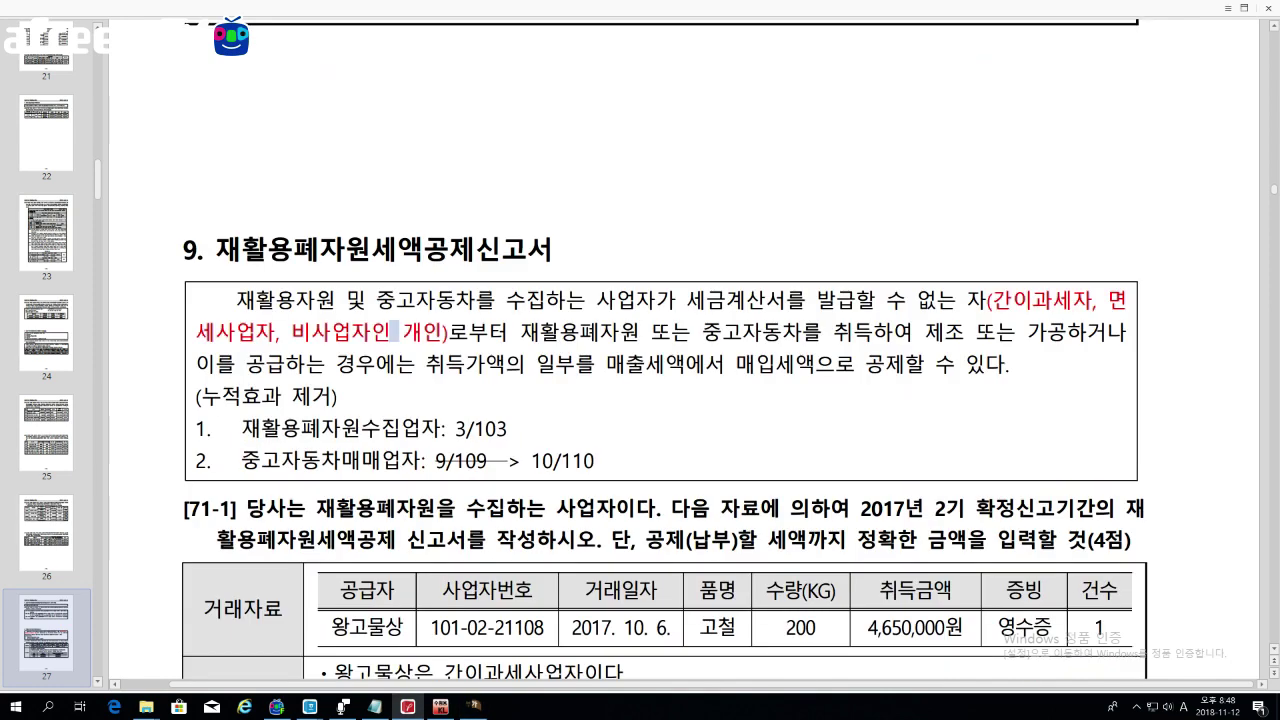
{"action": "scroll", "coordinate": [393, 332], "scroll_direction": "down", "scroll_amount": 4}
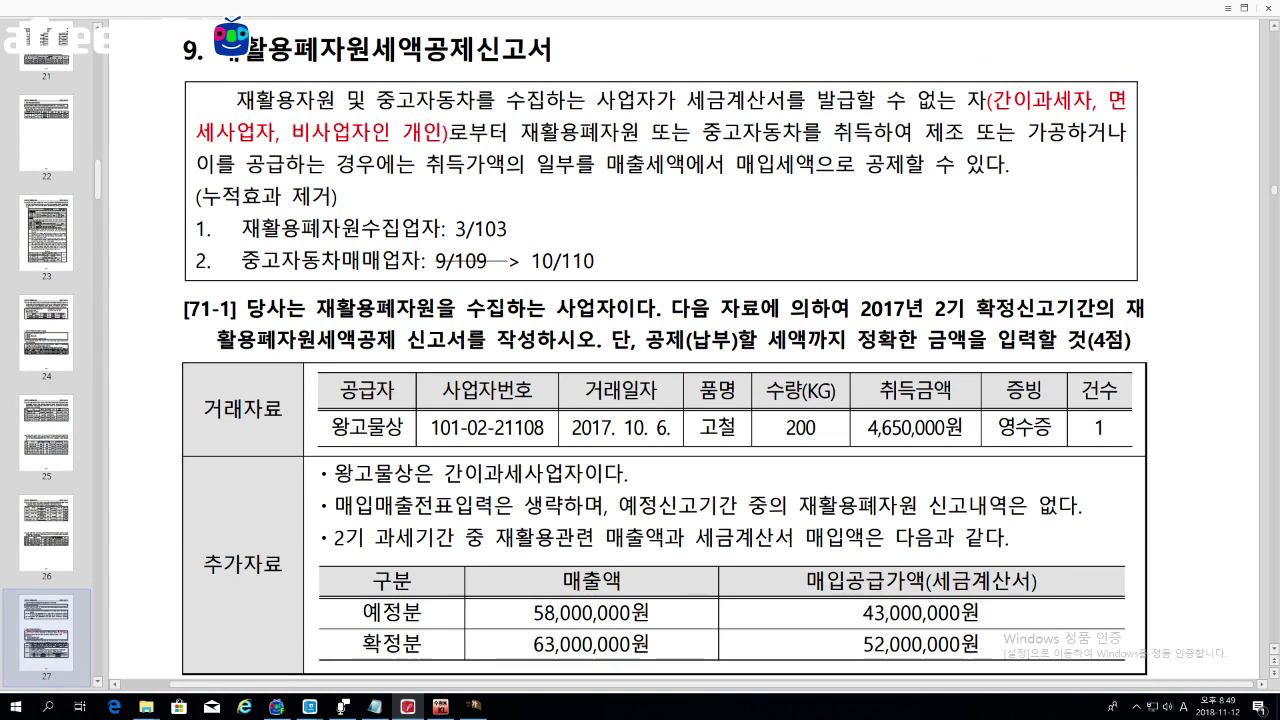
{"action": "left_click_drag", "start_coordinate": [424, 260], "coordinate": [596, 260]}
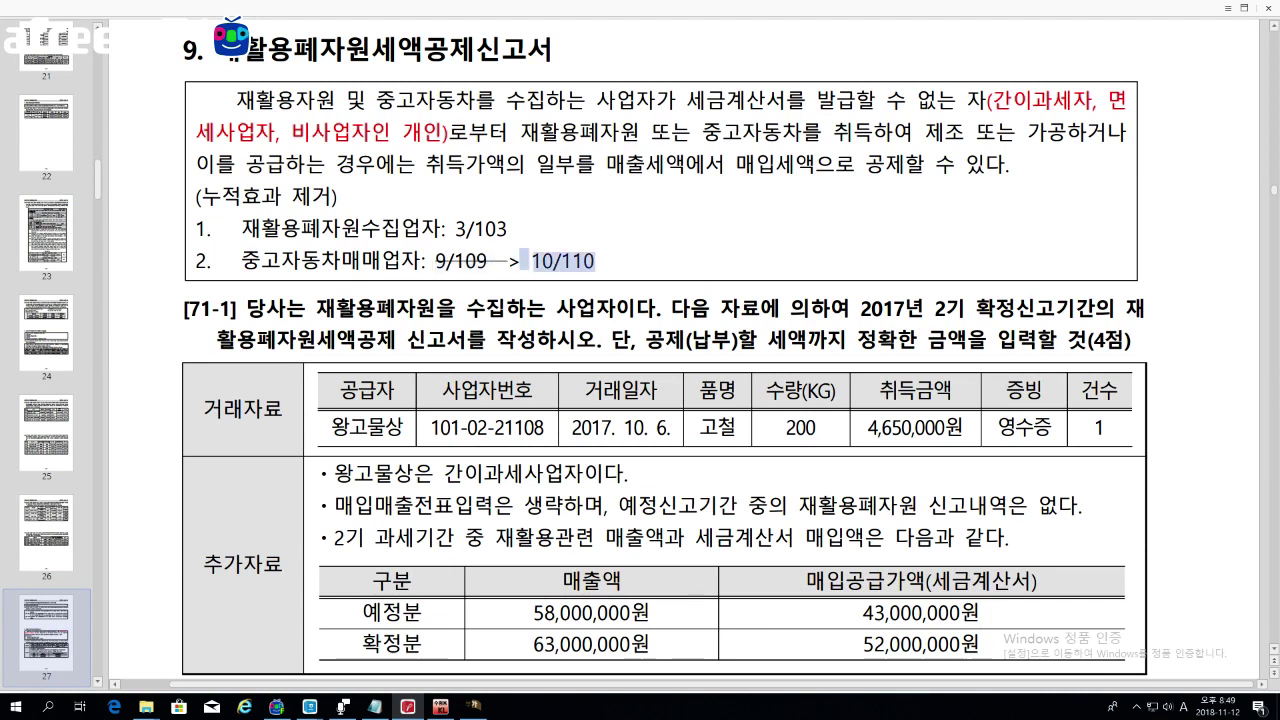
{"action": "left_click", "coordinate": [598, 261]}
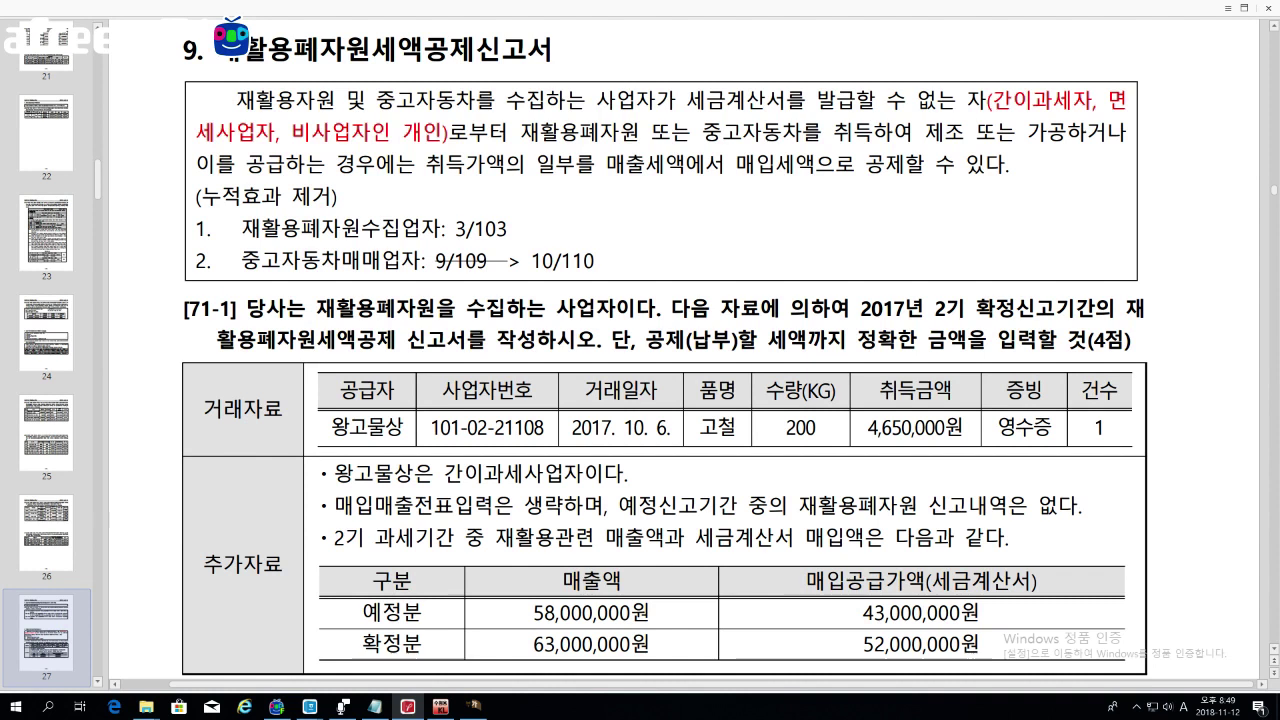
{"action": "left_click_drag", "start_coordinate": [424, 261], "coordinate": [628, 268]}
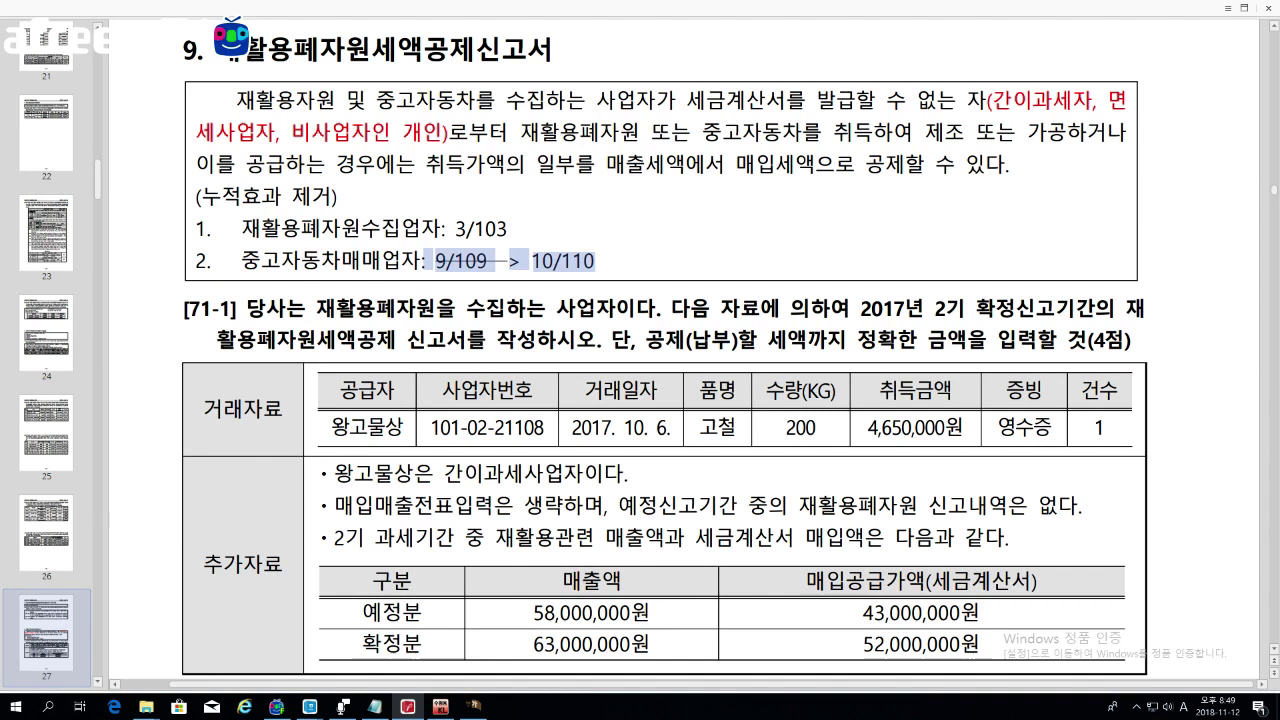
{"action": "left_click", "coordinate": [621, 267]}
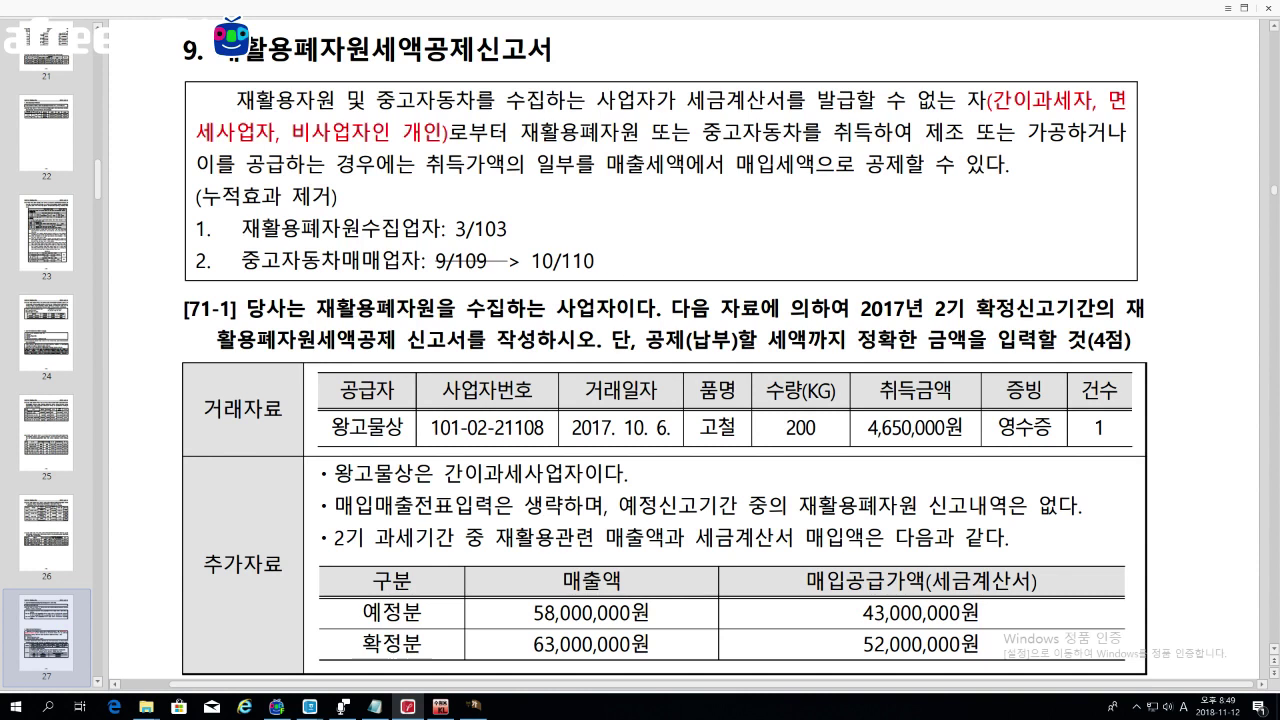
{"action": "left_click_drag", "start_coordinate": [864, 659], "coordinate": [976, 659]}
{"action": "left_click_drag", "start_coordinate": [518, 132], "coordinate": [782, 132]}
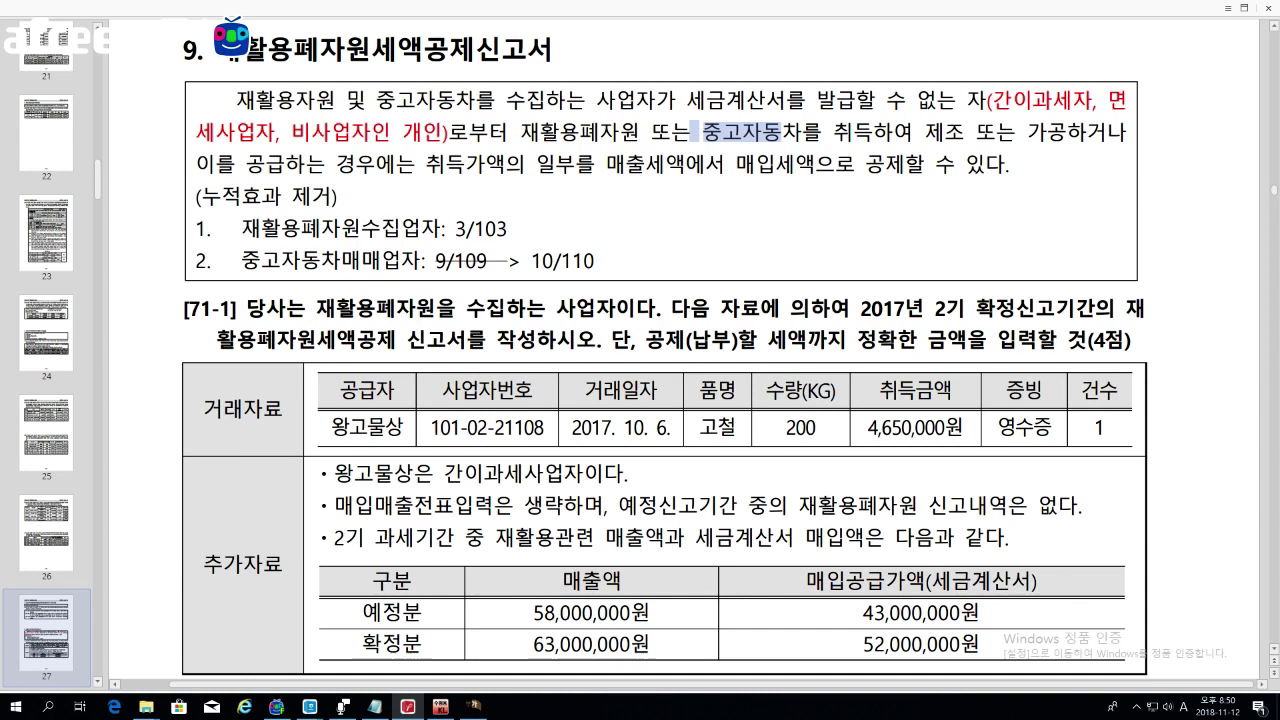
{"action": "left_click_drag", "start_coordinate": [687, 100], "coordinate": [1012, 100]}
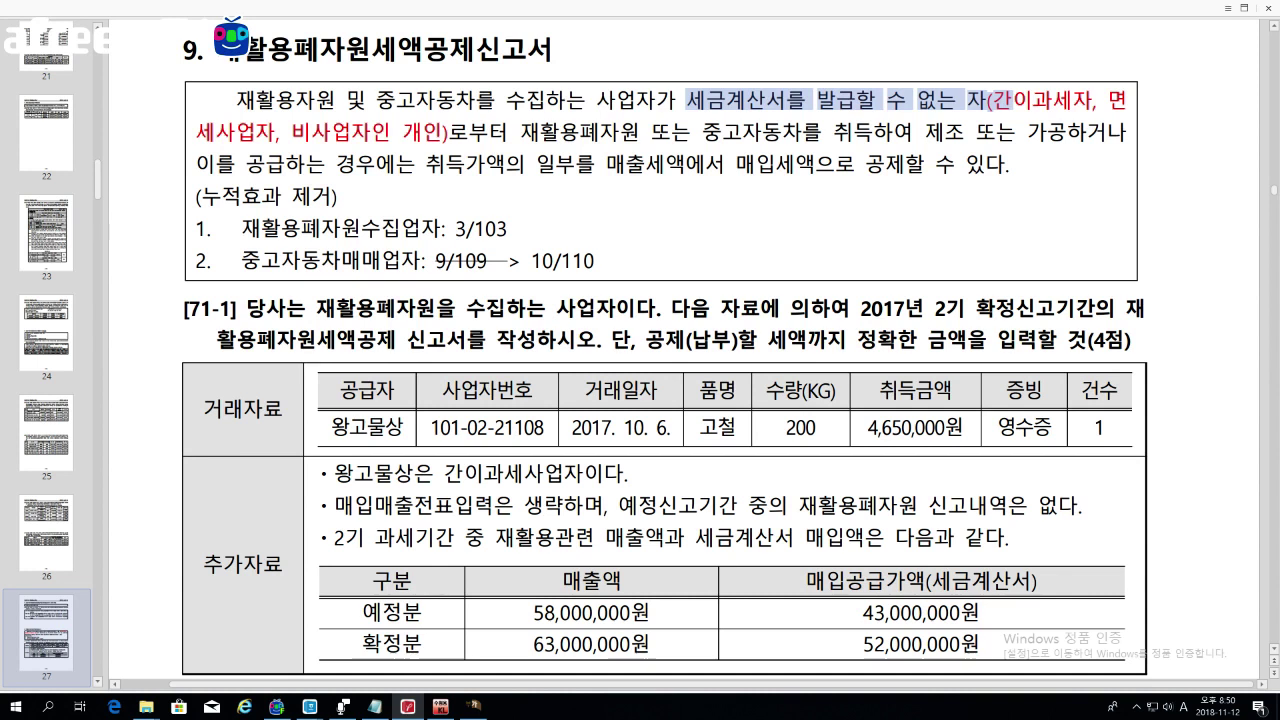
{"action": "left_click_drag", "start_coordinate": [240, 228], "coordinate": [508, 230]}
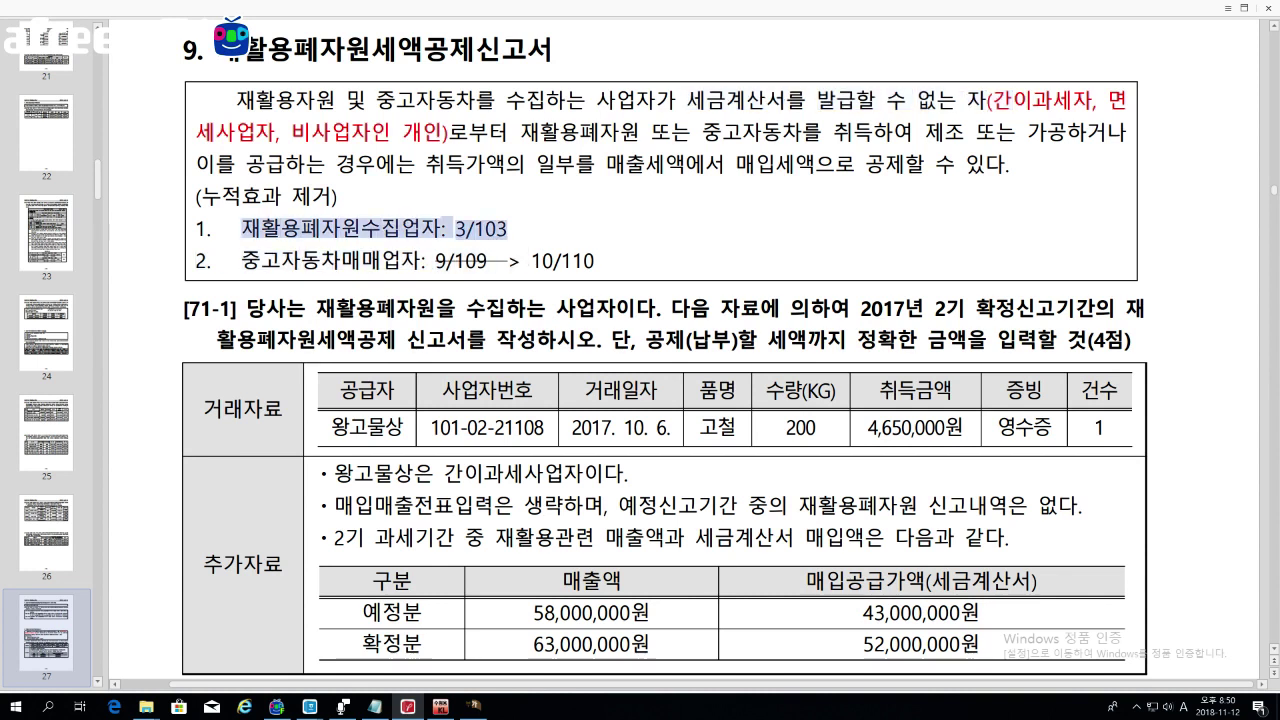
{"action": "left_click_drag", "start_coordinate": [240, 260], "coordinate": [422, 260]}
{"action": "left_click_drag", "start_coordinate": [532, 261], "coordinate": [596, 261]}
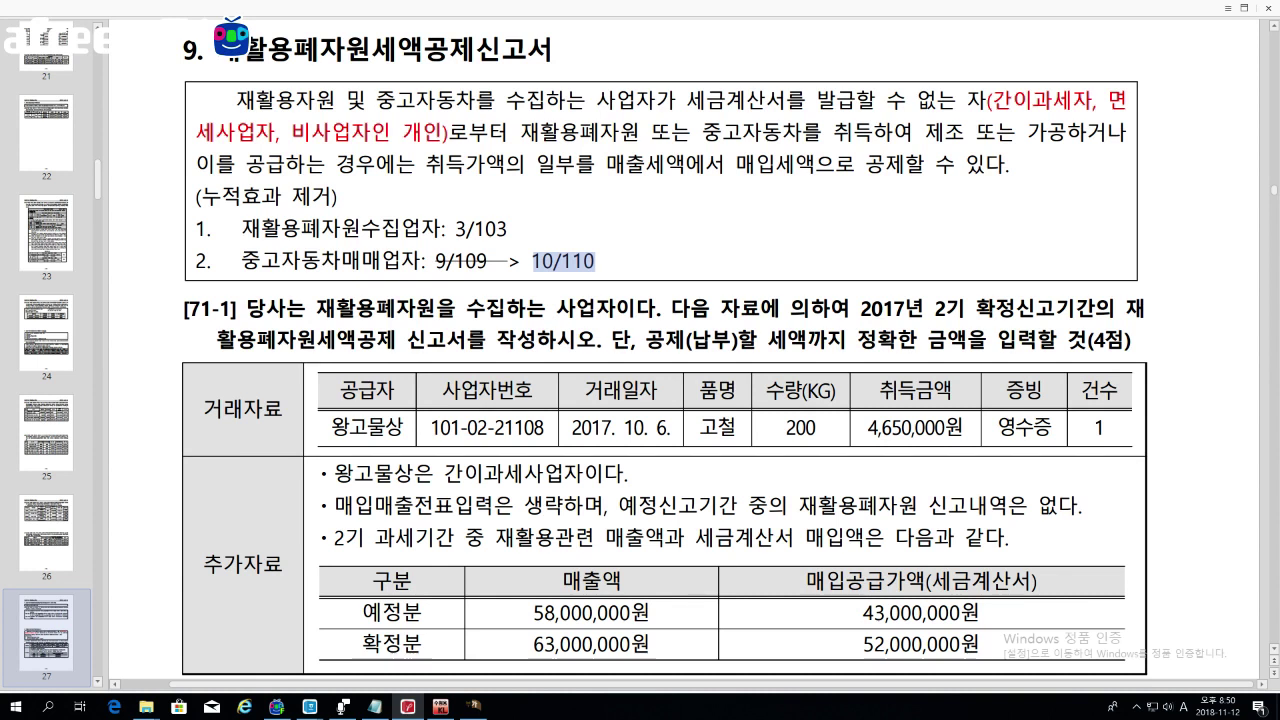
{"action": "key", "text": "Escape"}
Step: Highlight that the company collects recycled resources and scroll to exercise [53-1] on page 28
{"action": "scroll", "coordinate": [660, 400], "scroll_direction": "down", "scroll_amount": 1}
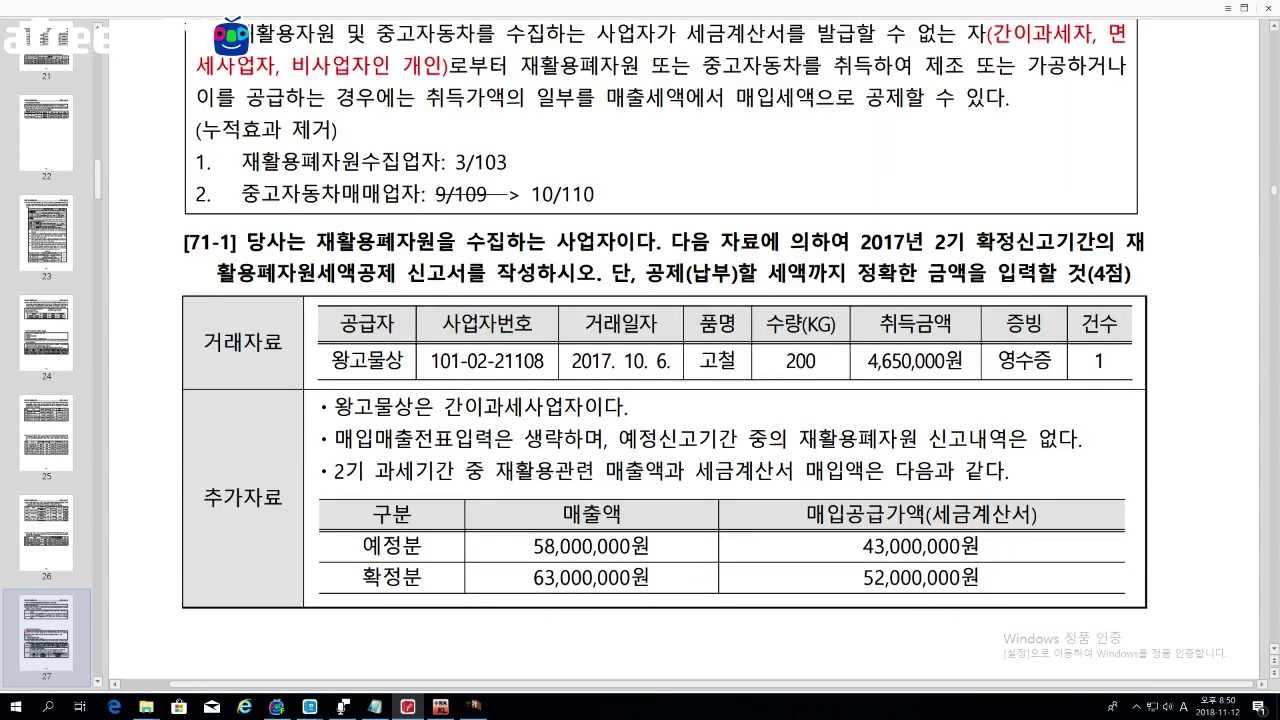
{"action": "left_click_drag", "start_coordinate": [316, 241], "coordinate": [527, 241]}
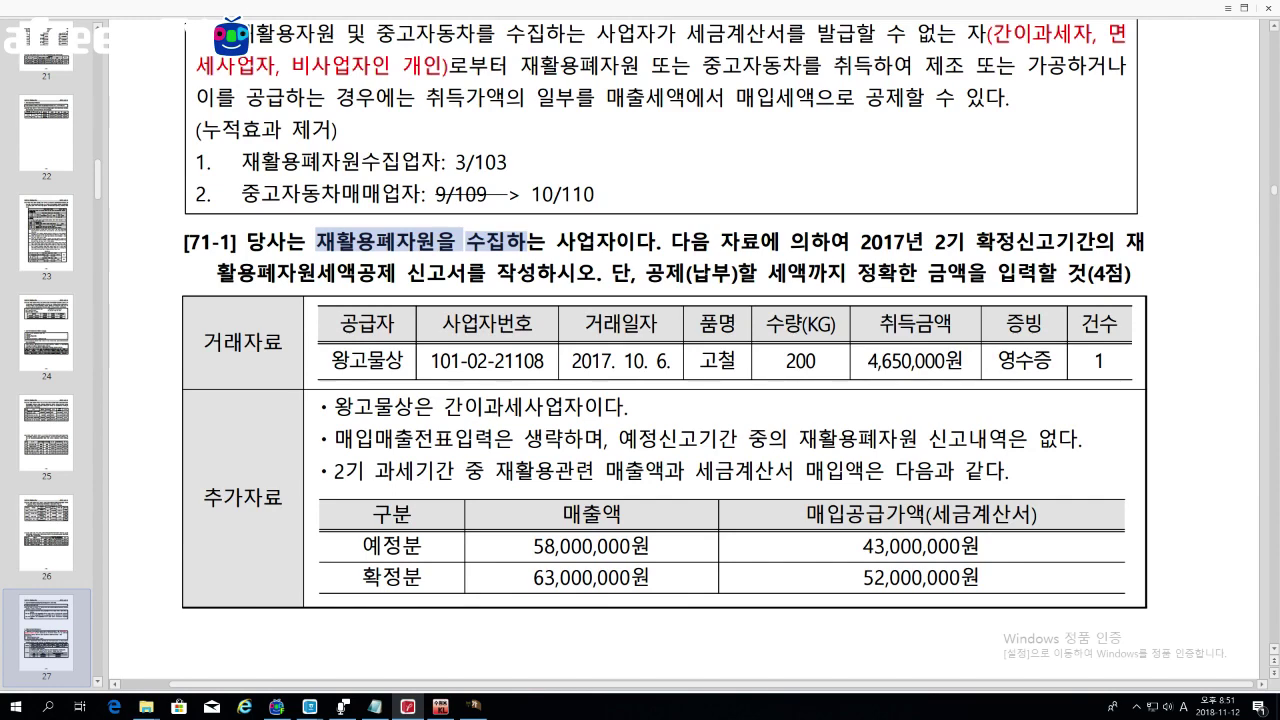
{"action": "scroll", "coordinate": [506, 357], "scroll_direction": "down", "scroll_amount": 8}
{"action": "scroll", "coordinate": [506, 357], "scroll_direction": "up", "scroll_amount": 2}
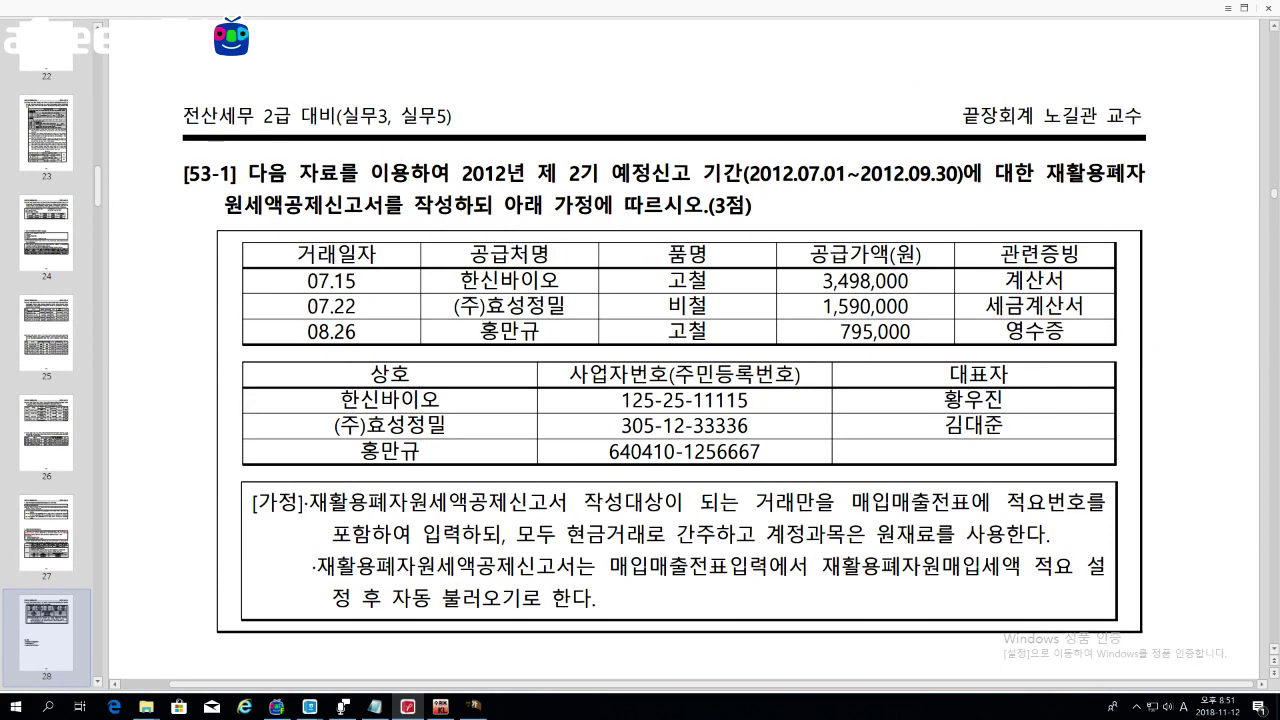
Step: Highlight the item and amount rows in page 28's transaction table, then scroll back to exercise [71-1]
{"action": "left_click_drag", "start_coordinate": [822, 280], "coordinate": [707, 331]}
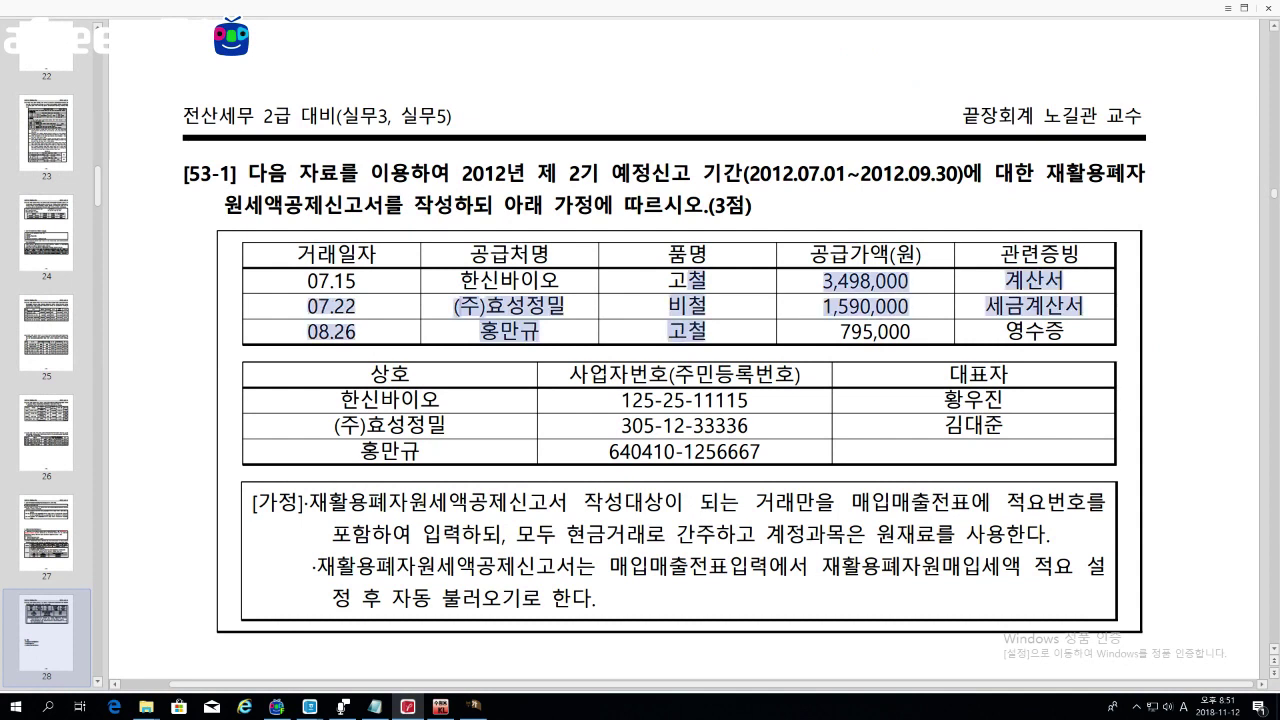
{"action": "left_click", "coordinate": [707, 331]}
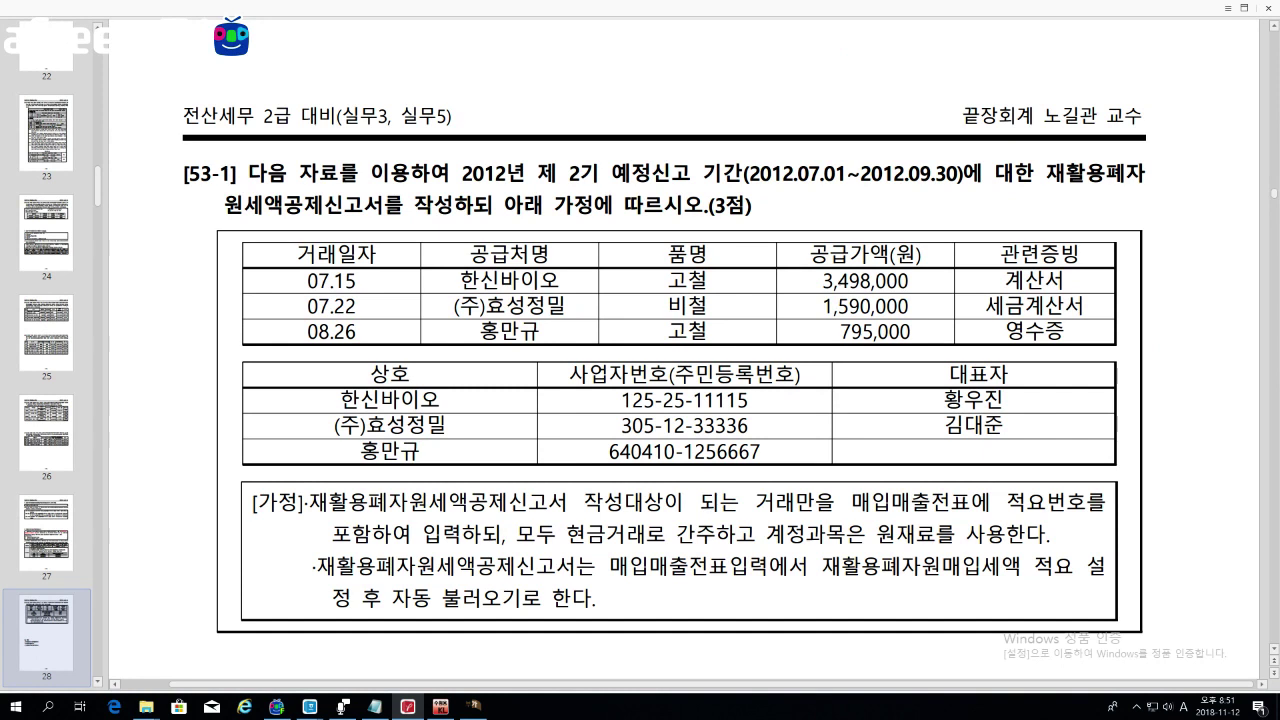
{"action": "left_click_drag", "start_coordinate": [668, 280], "coordinate": [707, 331]}
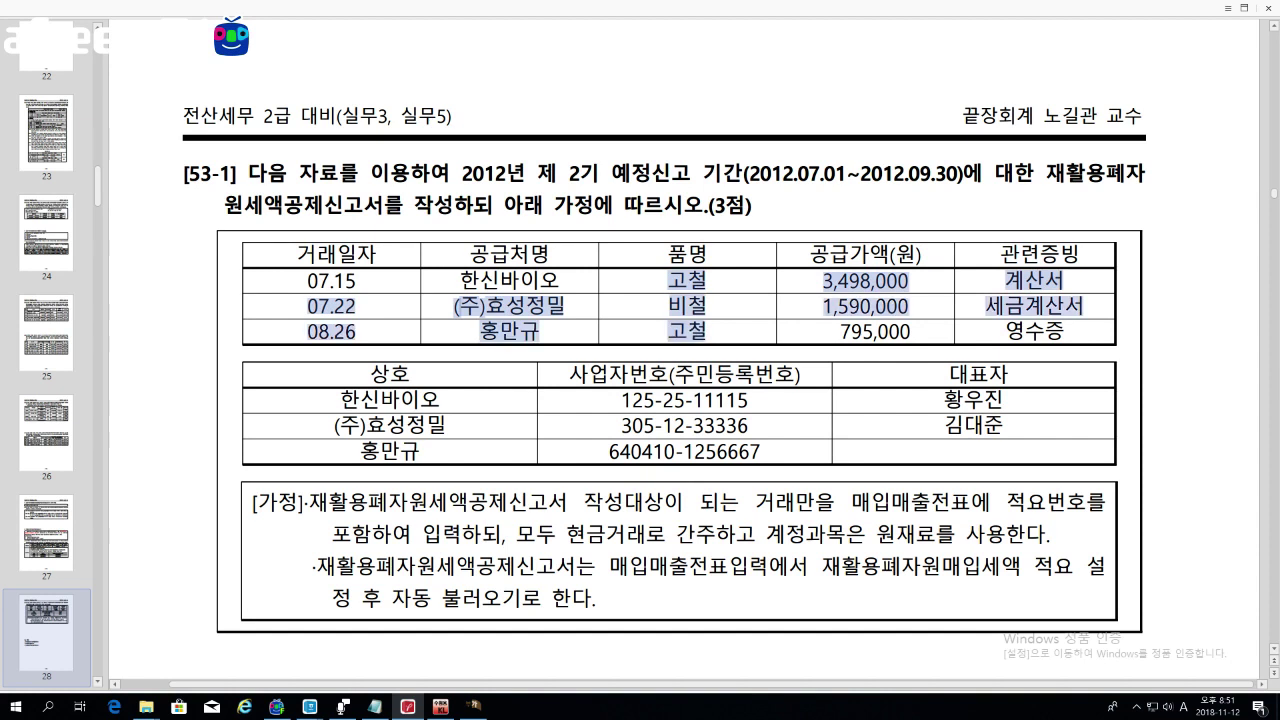
{"action": "left_click", "coordinate": [731, 341]}
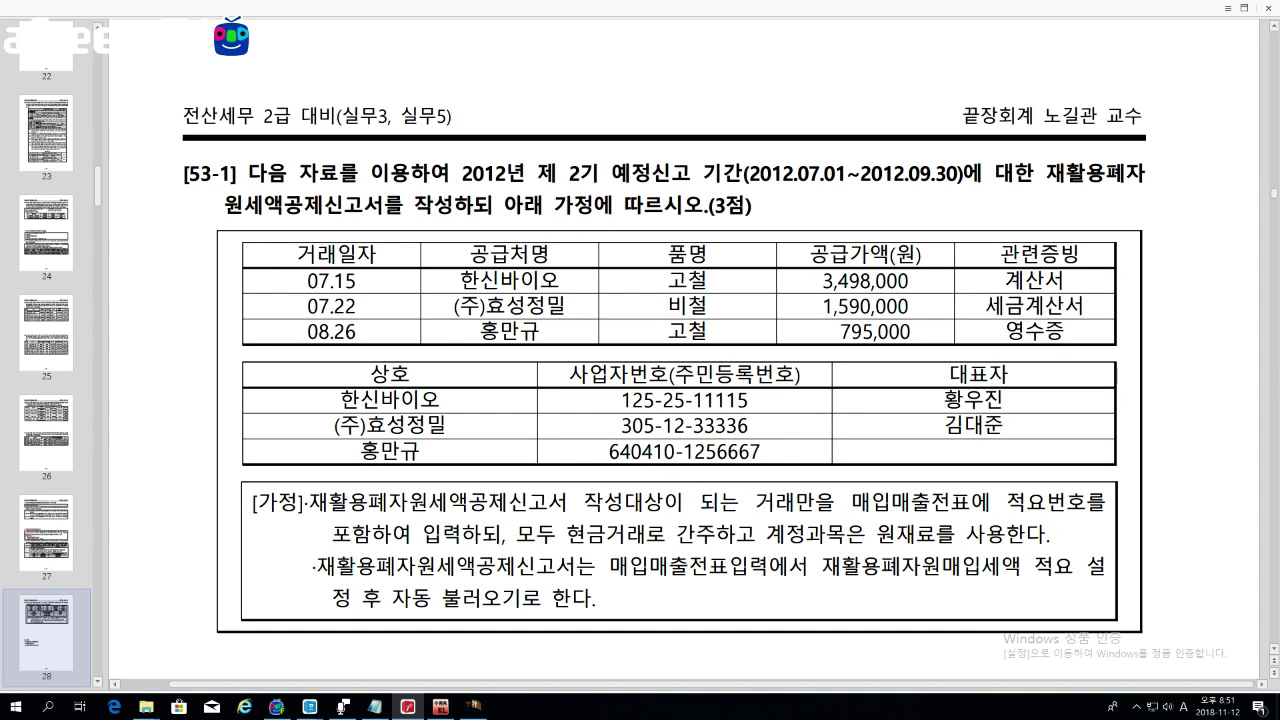
{"action": "scroll", "coordinate": [722, 380], "scroll_direction": "up", "scroll_amount": 5}
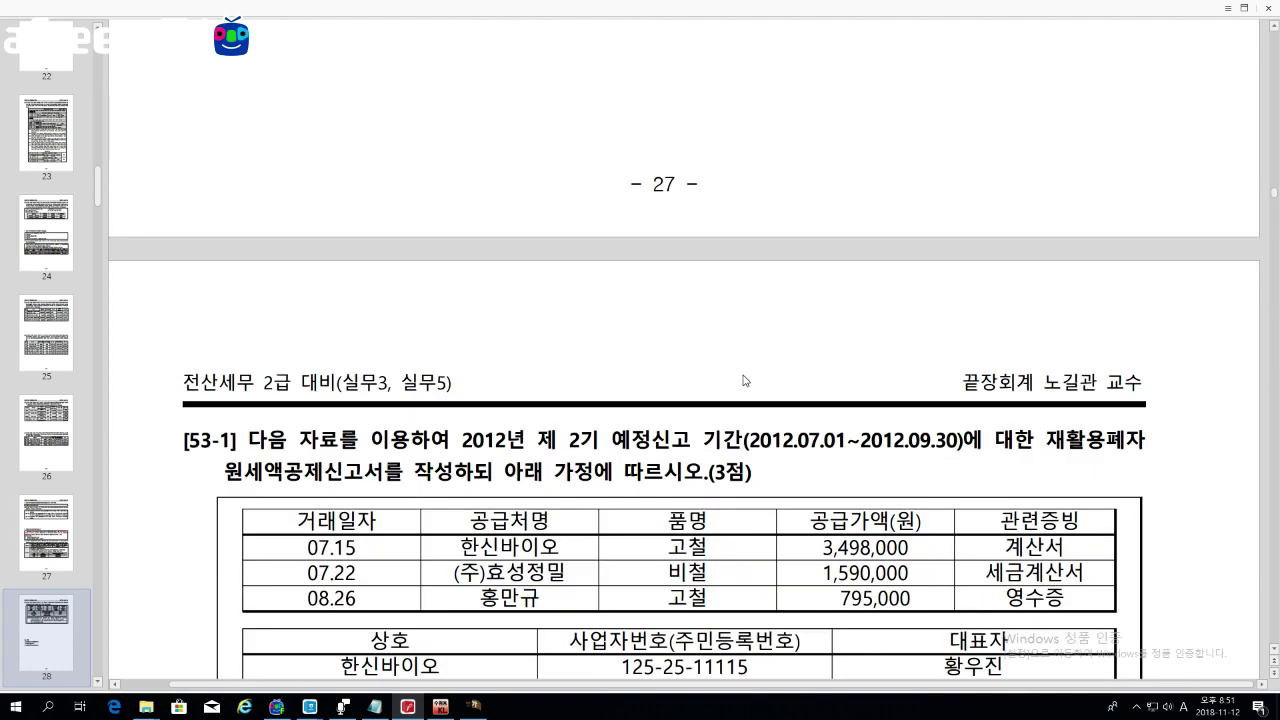
{"action": "scroll", "coordinate": [738, 378], "scroll_direction": "up", "scroll_amount": 9}
{"action": "scroll", "coordinate": [742, 384], "scroll_direction": "up", "scroll_amount": 3}
{"action": "scroll", "coordinate": [742, 384], "scroll_direction": "down", "scroll_amount": 3}
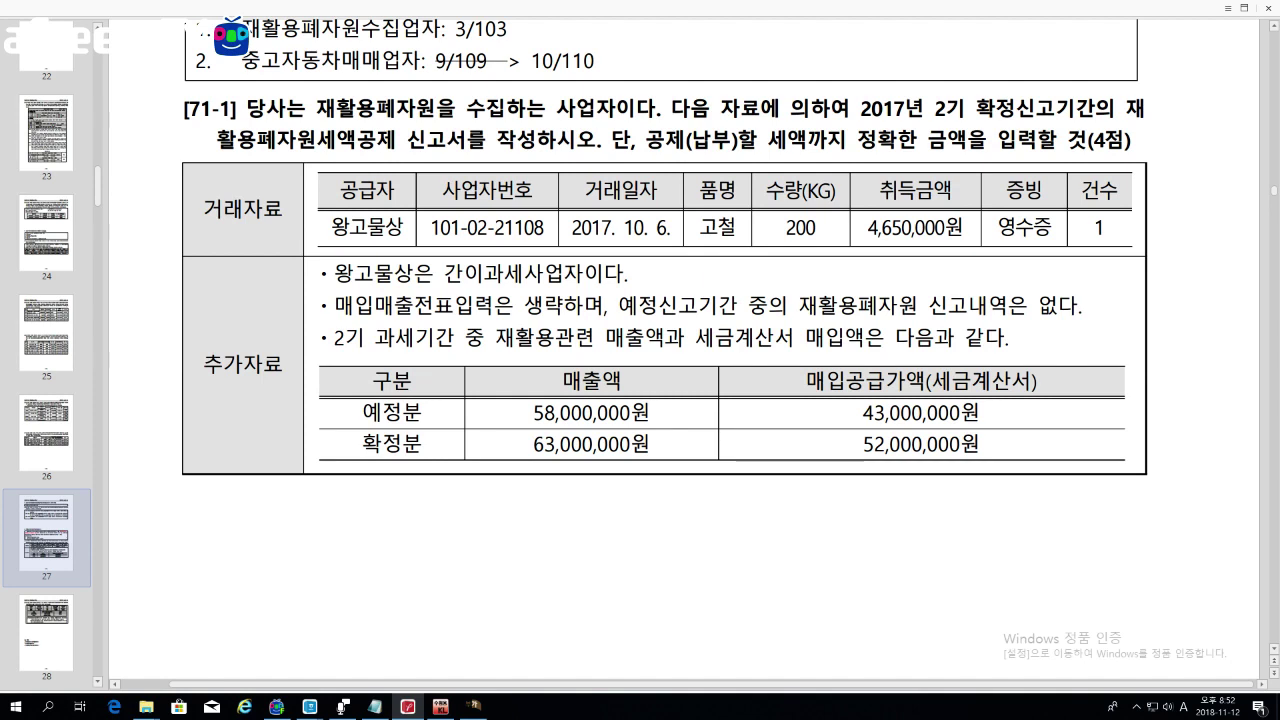
Step: Close the credit card sales summary and open 재활용폐자원세액공제신고서 beside exercise [71-1]
{"action": "scroll", "coordinate": [789, 397], "scroll_direction": "down", "scroll_amount": 3}
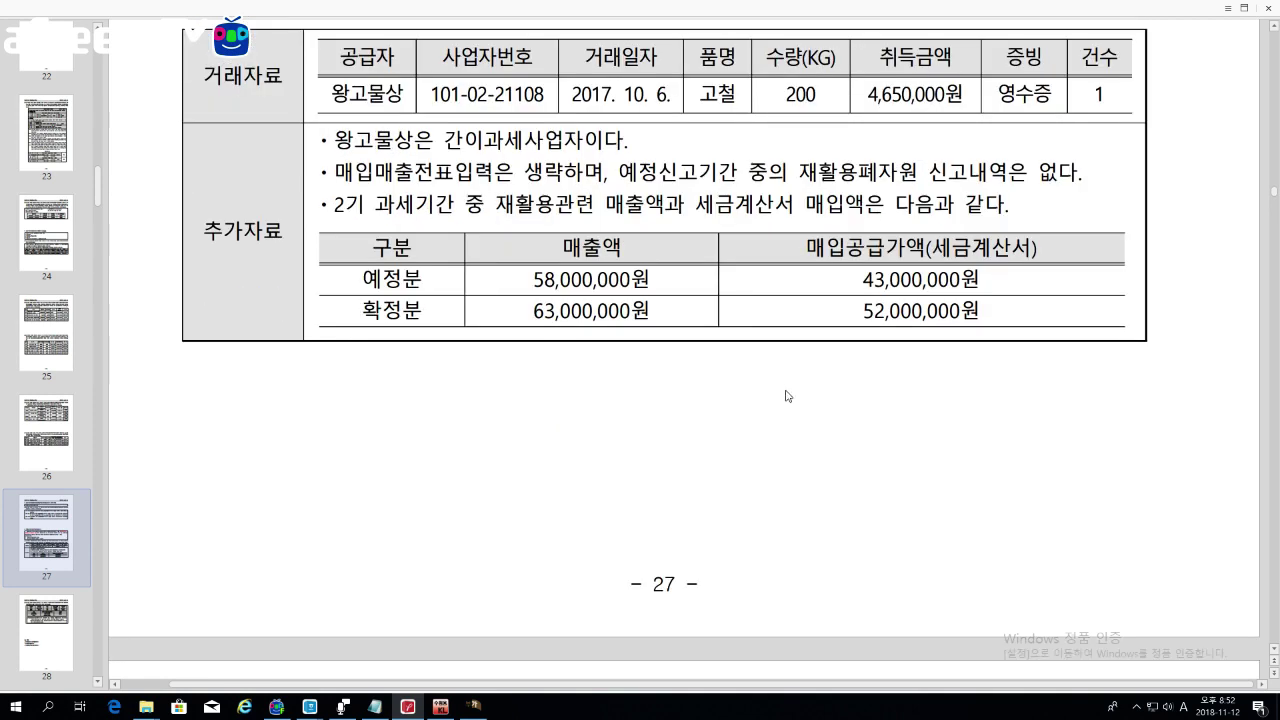
{"action": "left_click", "coordinate": [473, 706]}
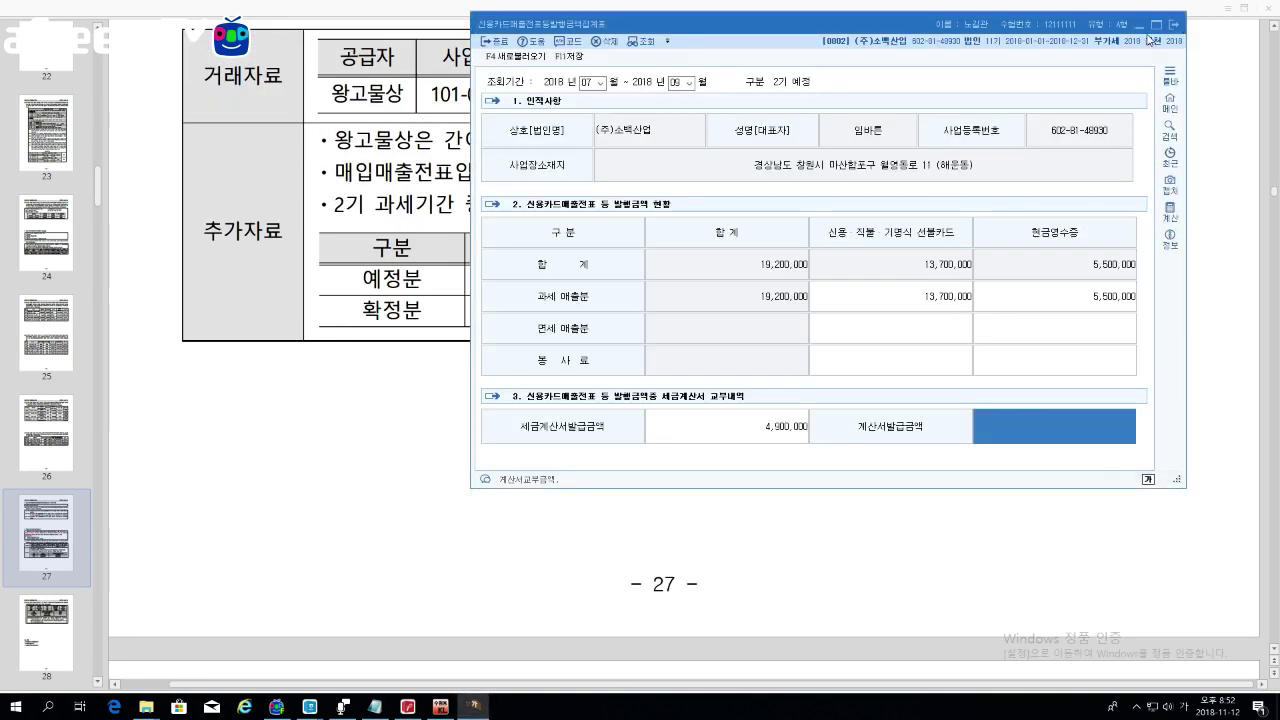
{"action": "left_click", "coordinate": [1173, 25]}
{"action": "left_click", "coordinate": [812, 288]}
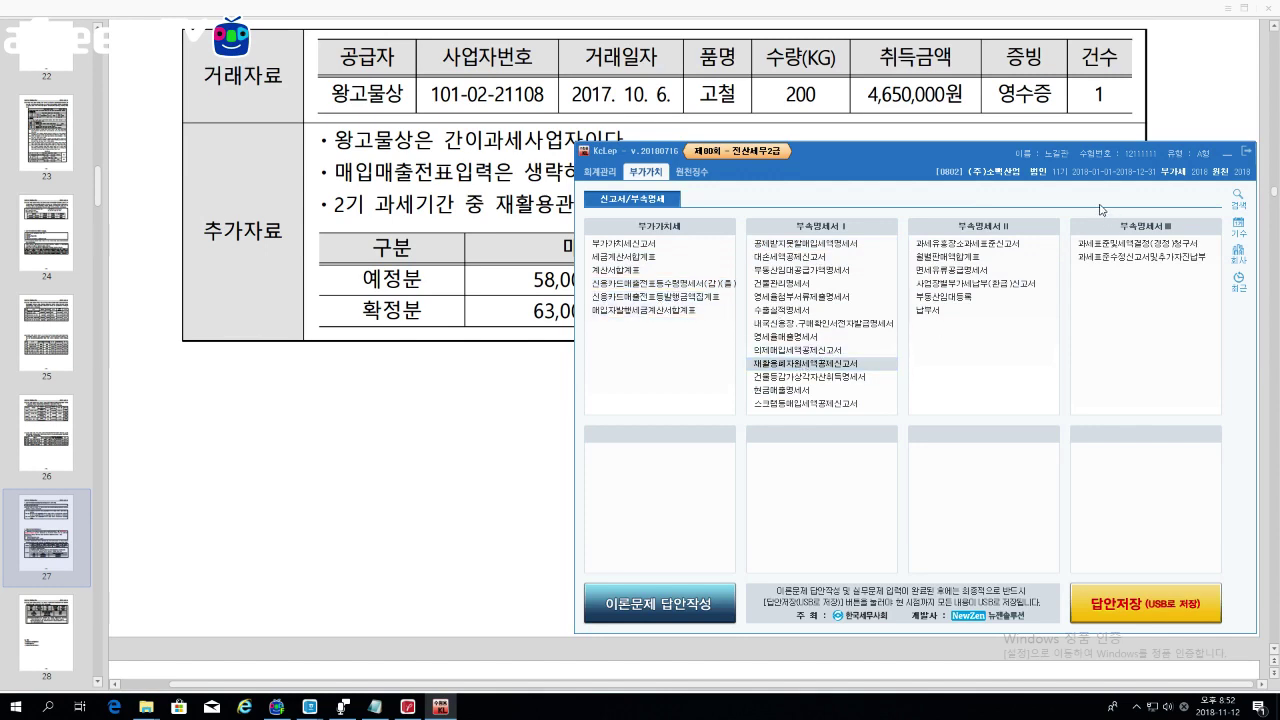
{"action": "left_click", "coordinate": [805, 364]}
{"action": "left_click_drag", "start_coordinate": [340, 134], "coordinate": [747, 157]}
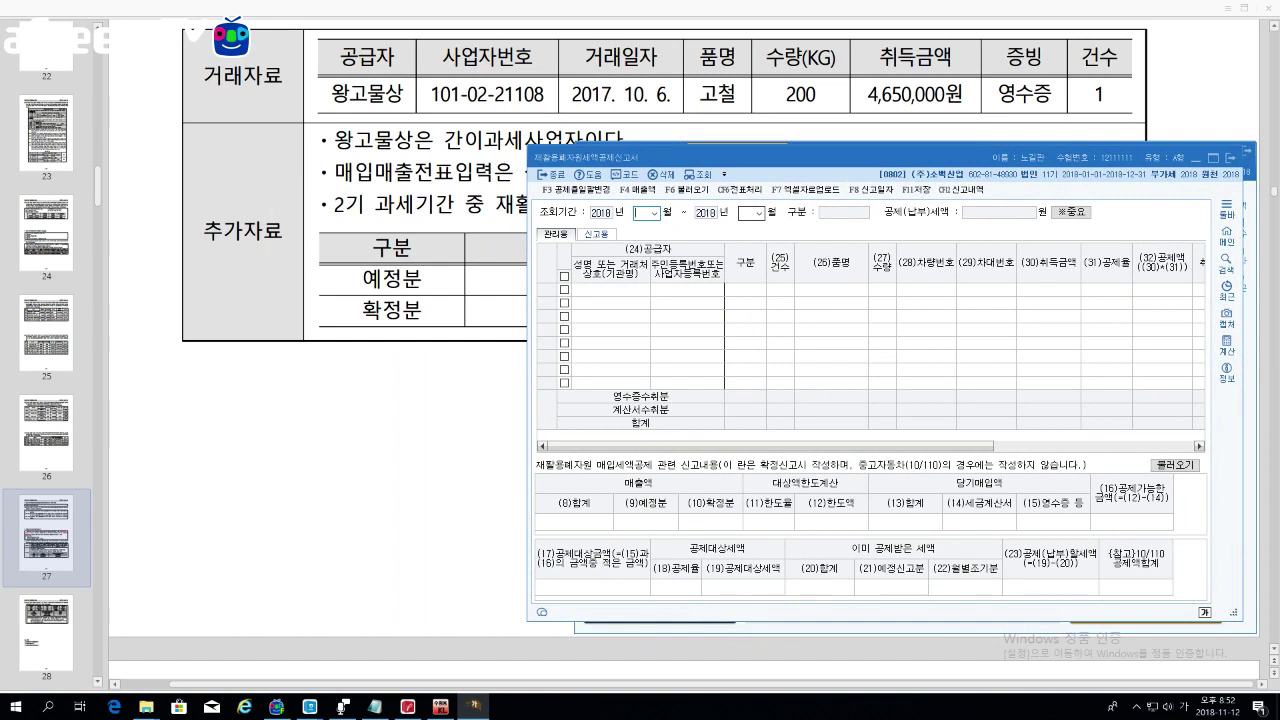
Step: Set the report period to months 10–12 and pick supplier (주)금산 for row 1 via F2 lookup
{"action": "type", "text": "10"}
{"action": "key", "text": "Return"}
{"action": "type", "text": "12"}
{"action": "key", "text": "Return"}
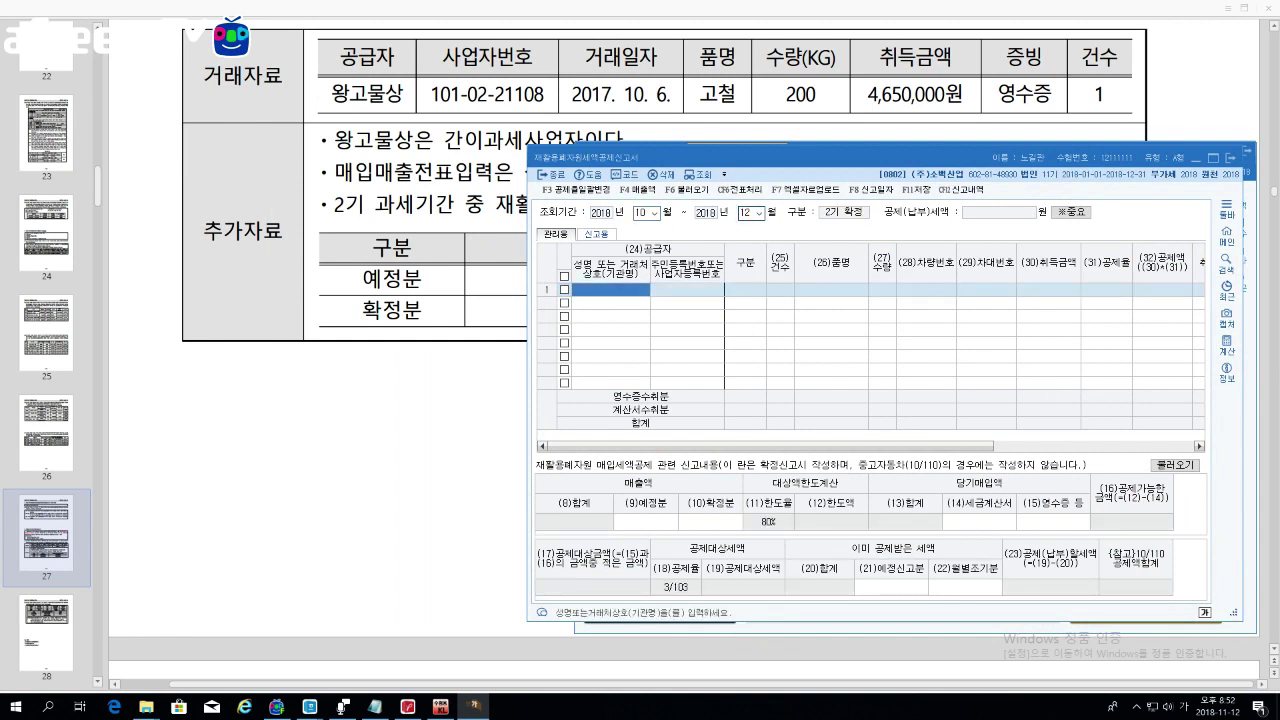
{"action": "key", "text": "F2"}
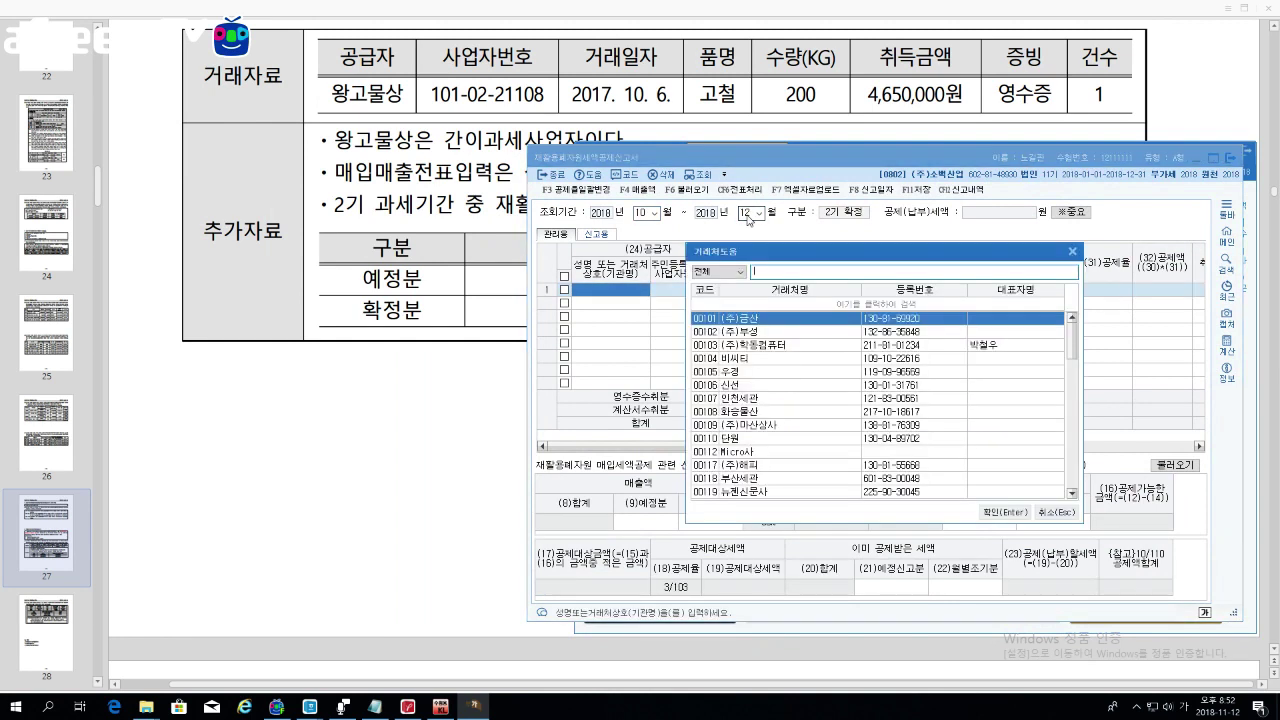
{"action": "key", "text": "Return"}
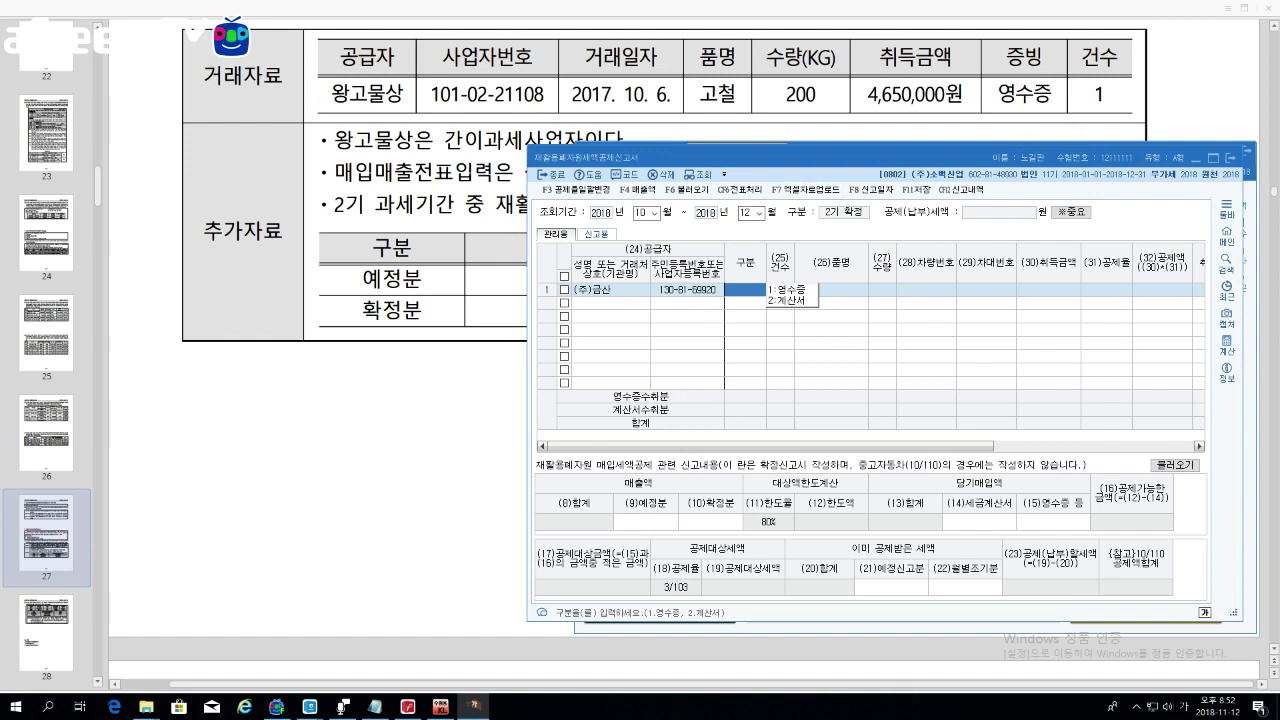
Step: Enter a receipt for 200 units of 고철 at 4,650,000 with the 3/103 deduction rate
{"action": "key", "text": "Return"}
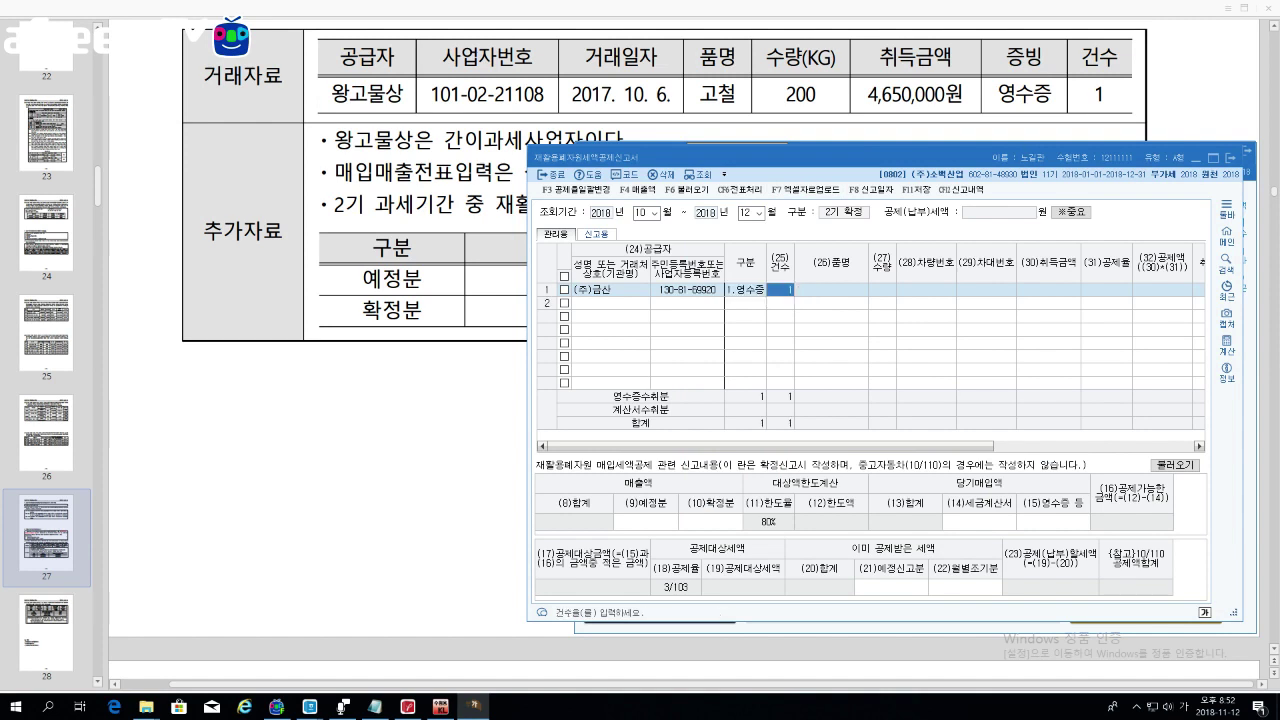
{"action": "key", "text": "Return"}
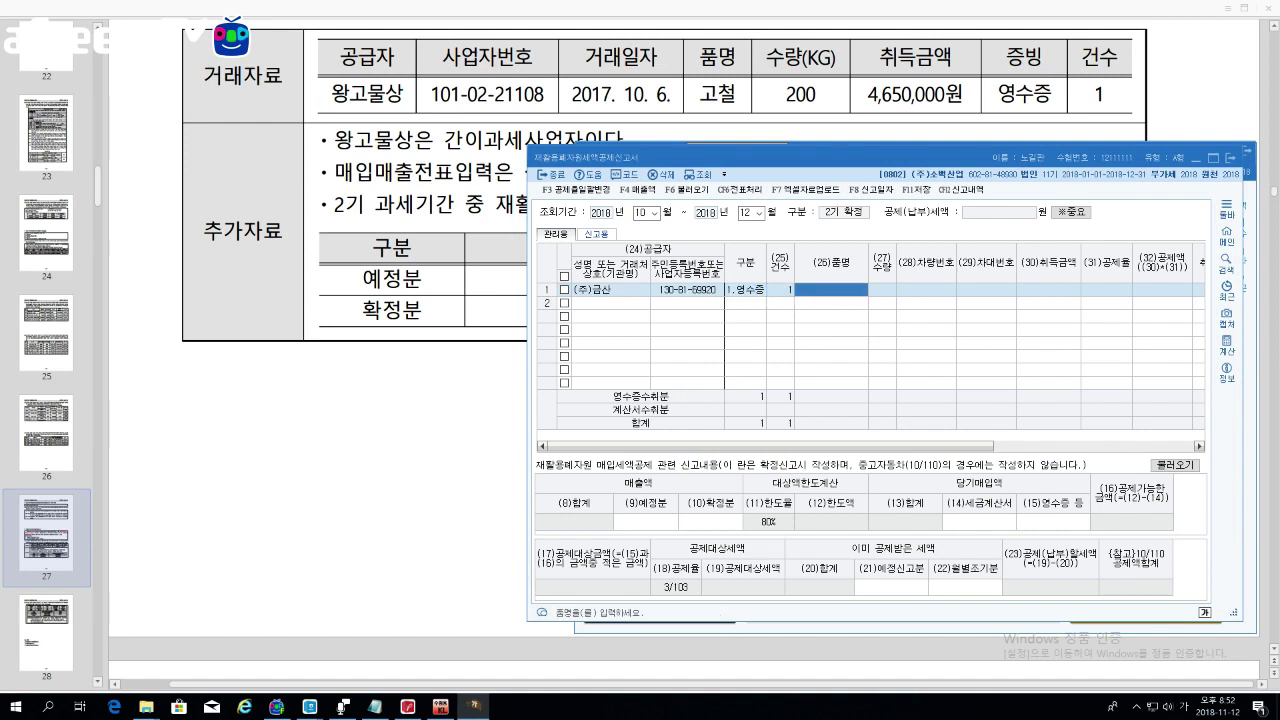
{"action": "type", "text": "고철"}
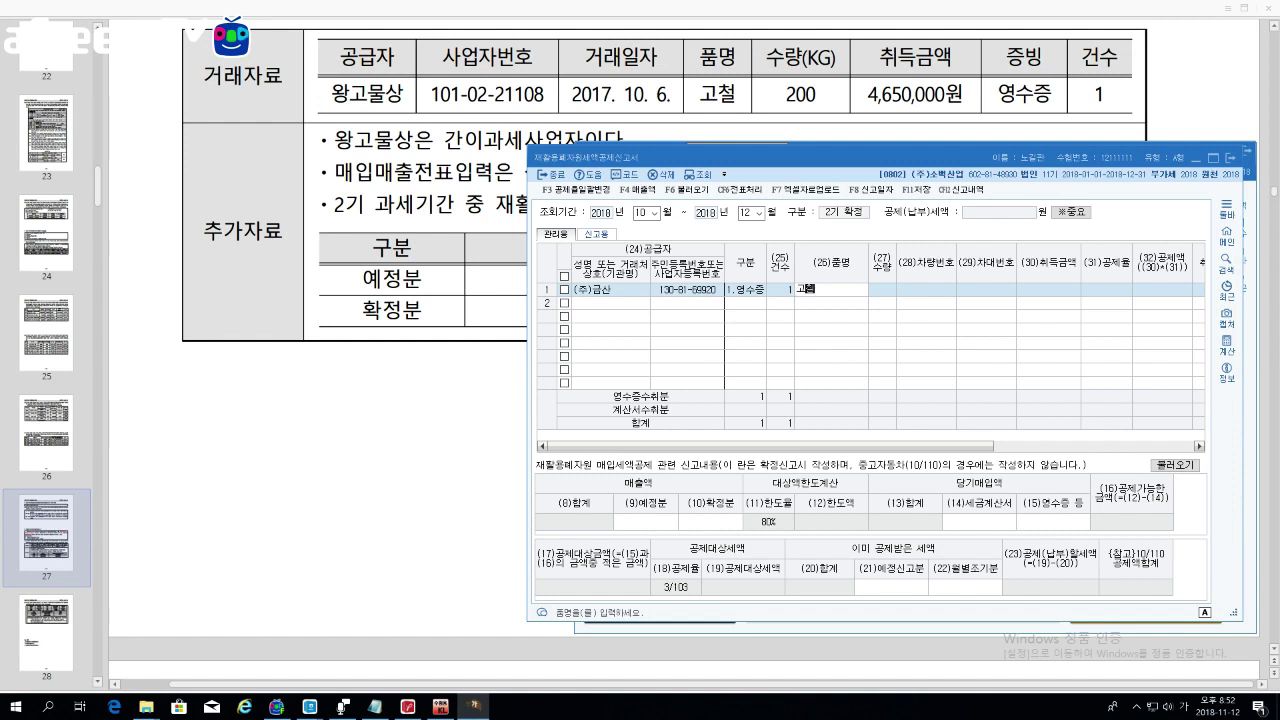
{"action": "key", "text": "Return"}
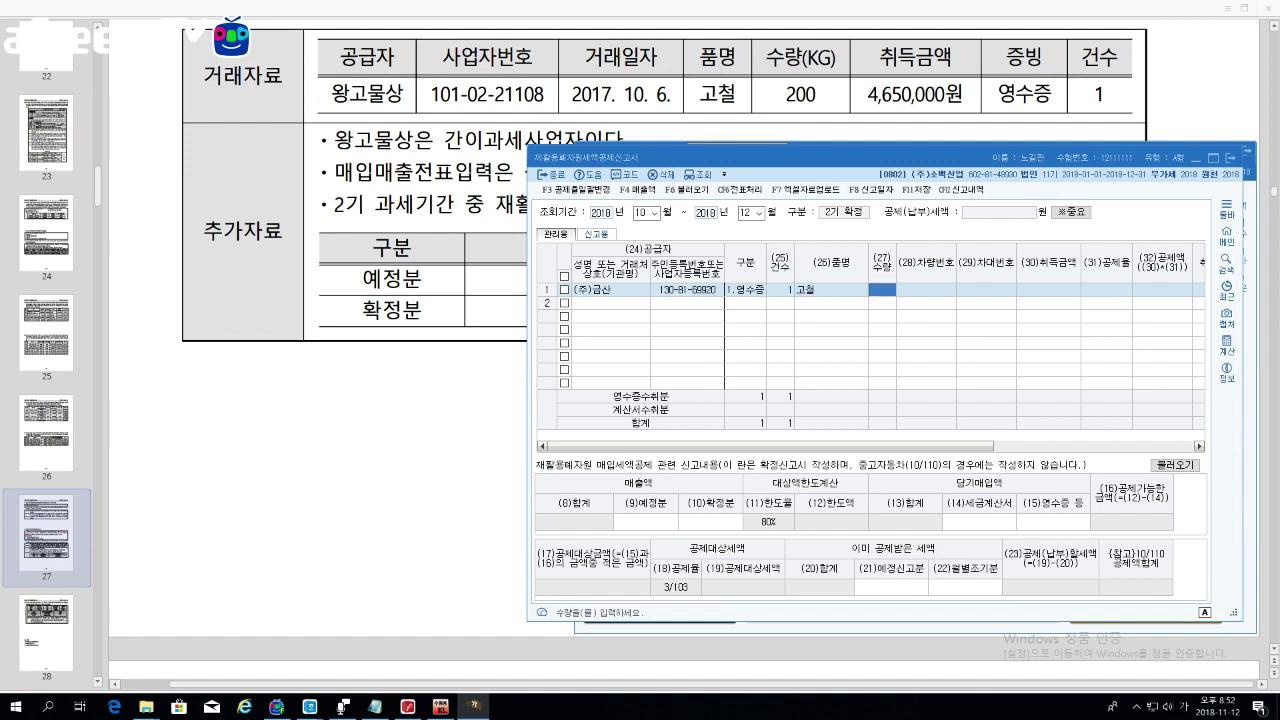
{"action": "type", "text": "200"}
{"action": "key", "text": "Return"}
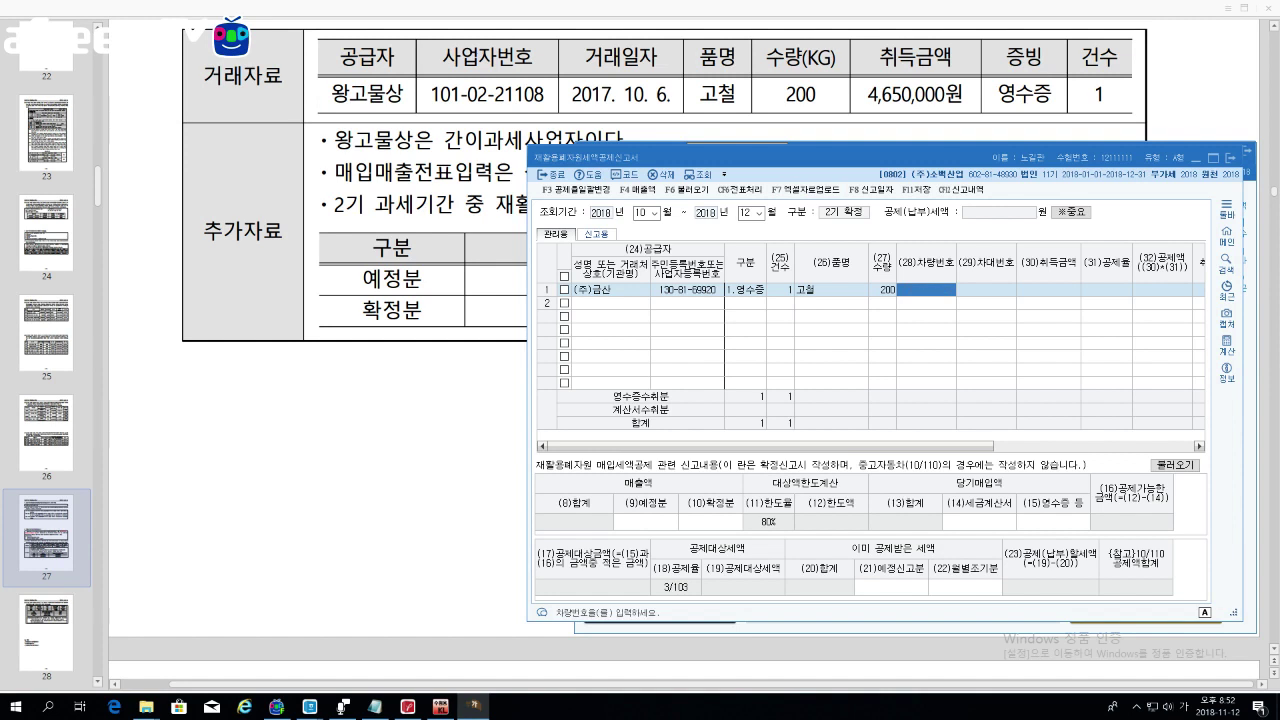
{"action": "key", "text": "Return"}
{"action": "key", "text": "Return"}
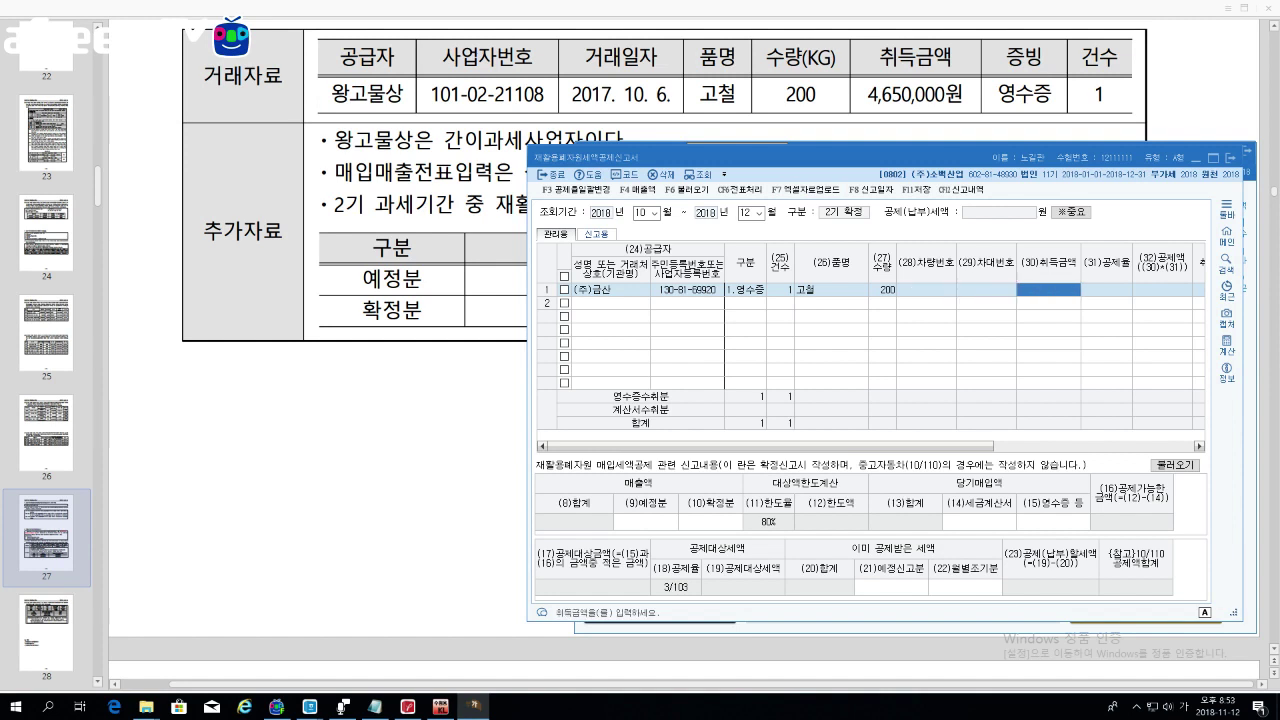
{"action": "type", "text": "4,650,000"}
{"action": "key", "text": "Return"}
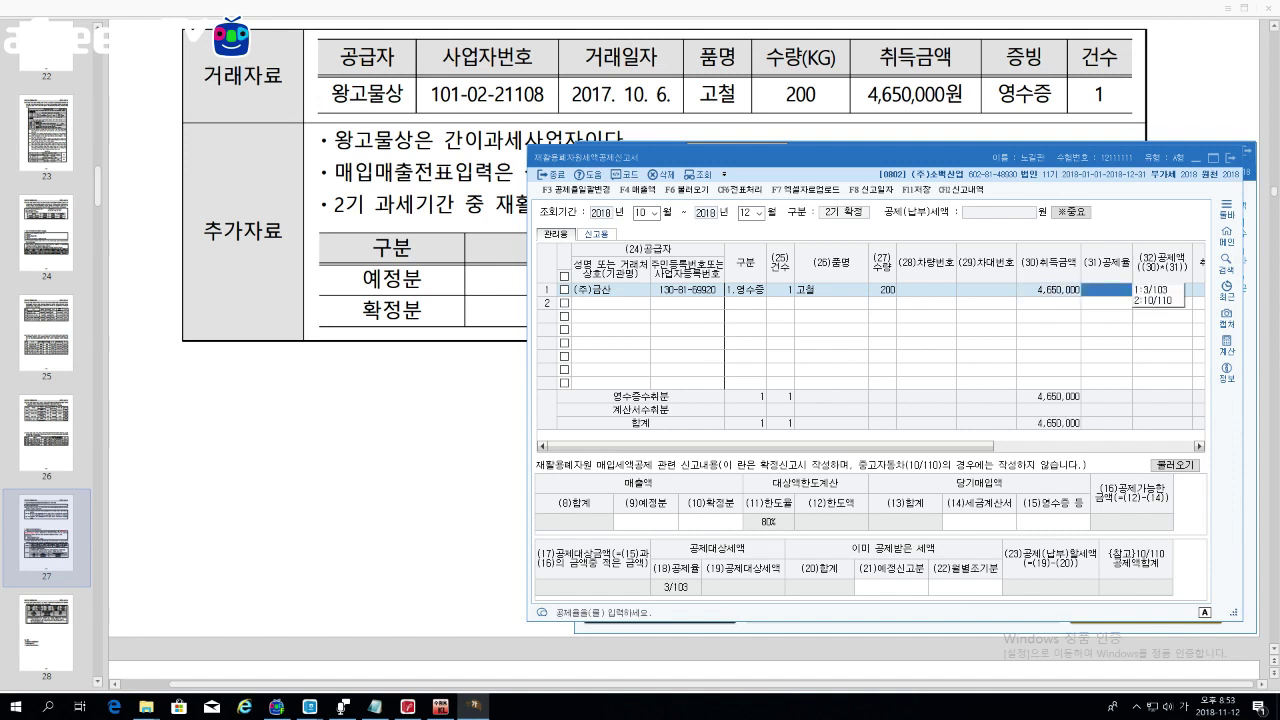
{"action": "key", "text": "1"}
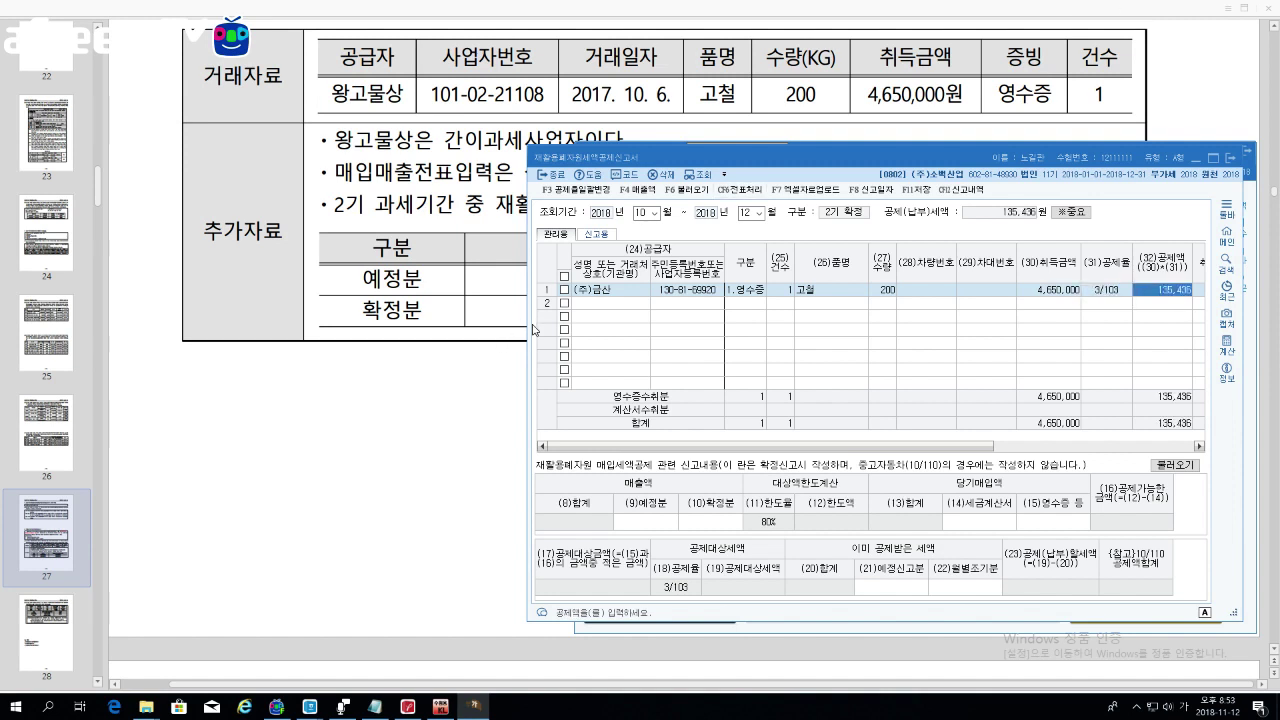
{"action": "left_click_drag", "start_coordinate": [527, 324], "coordinate": [405, 341]}
Step: Enter 2018-10-05 as the acquisition date in row 1
{"action": "left_click", "coordinate": [1068, 296]}
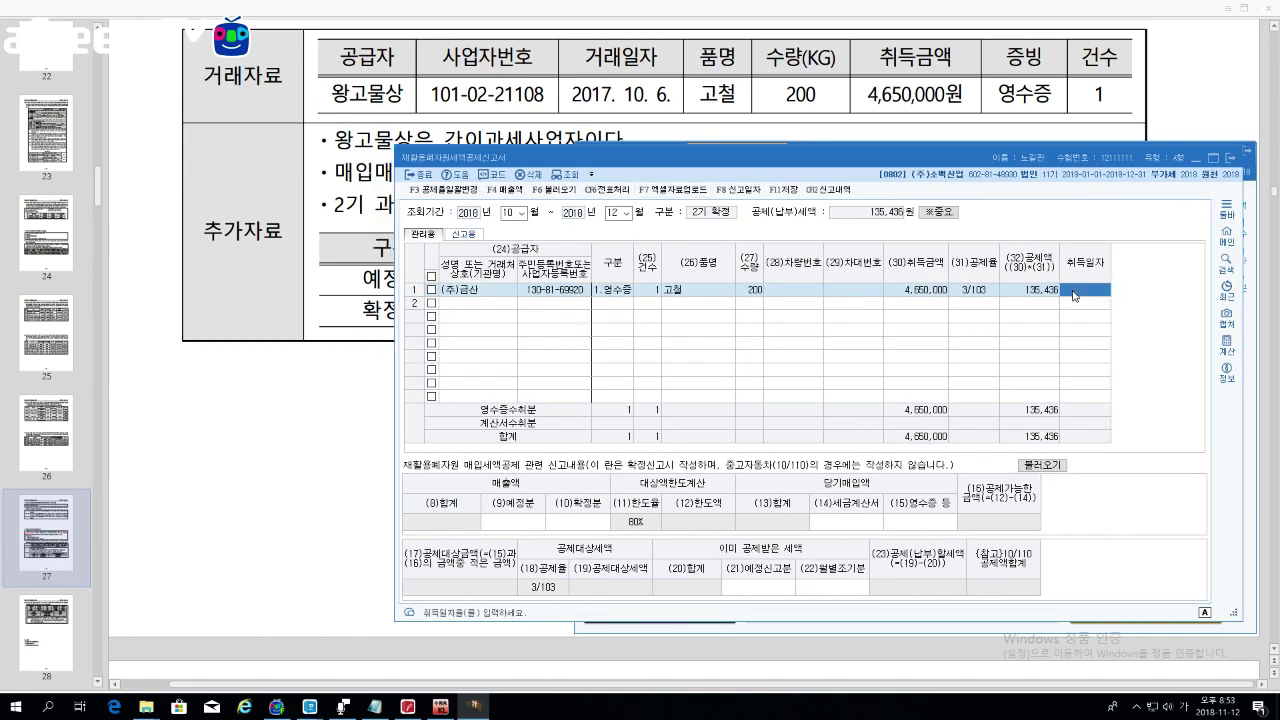
{"action": "type", "text": "2018-10-"}
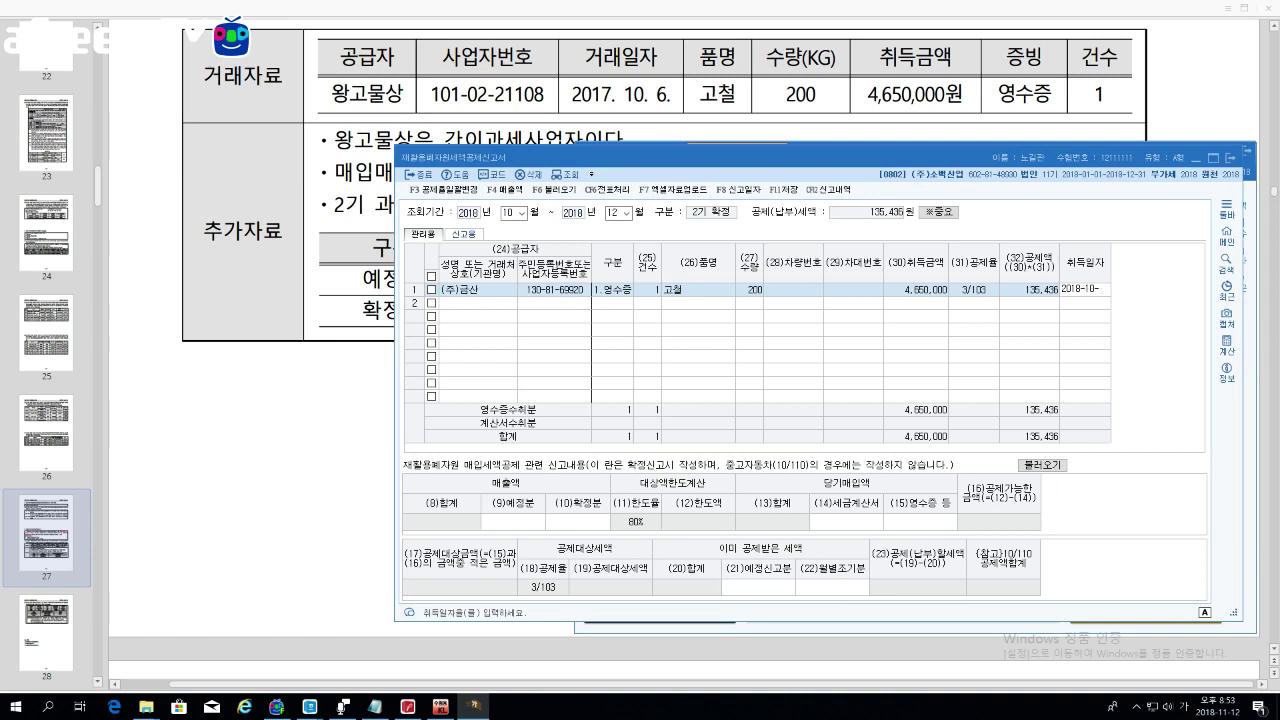
{"action": "type", "text": "05"}
{"action": "key", "text": "Return"}
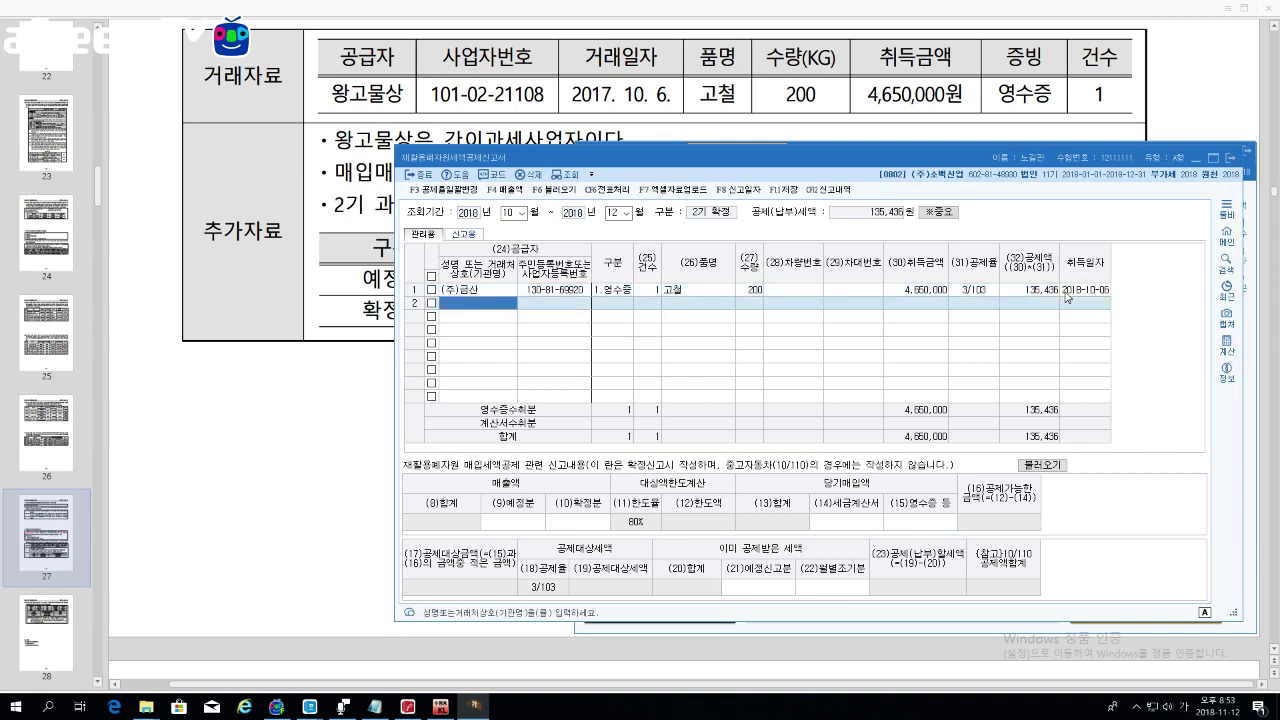
Step: Select the (9)예정분 sales cell and move the report window up and right
{"action": "left_click", "coordinate": [453, 524]}
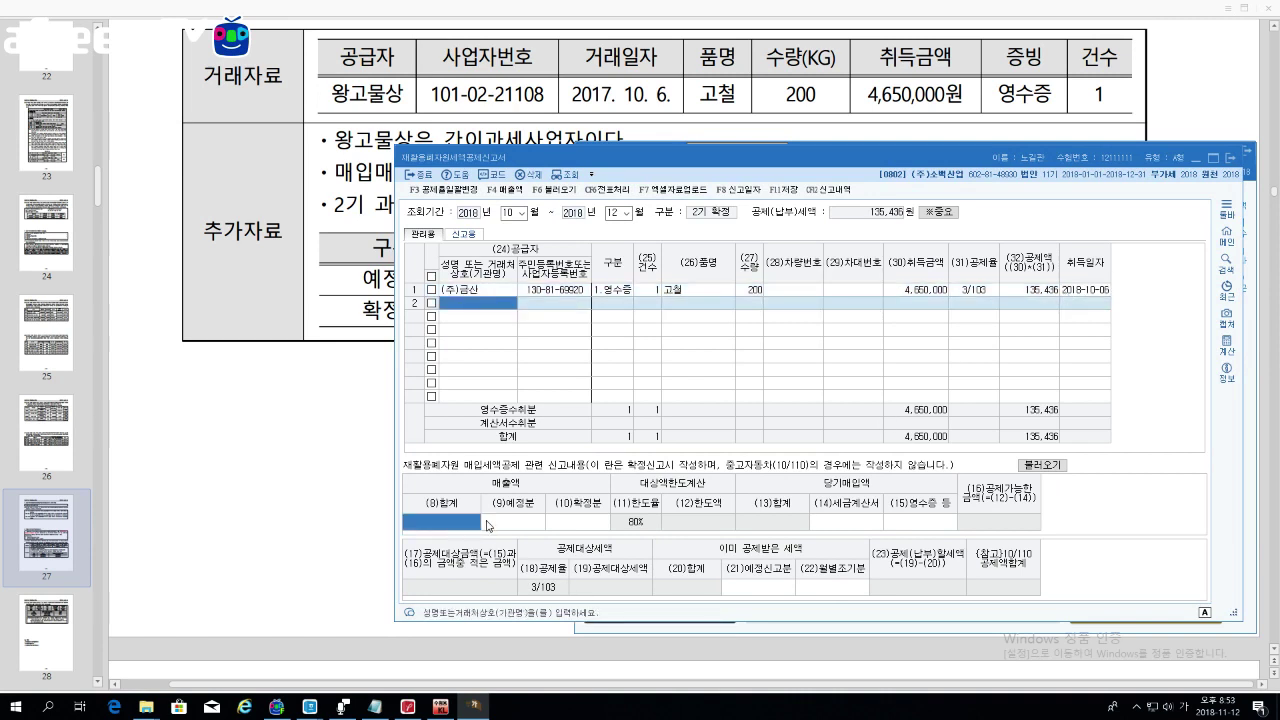
{"action": "left_click", "coordinate": [502, 524]}
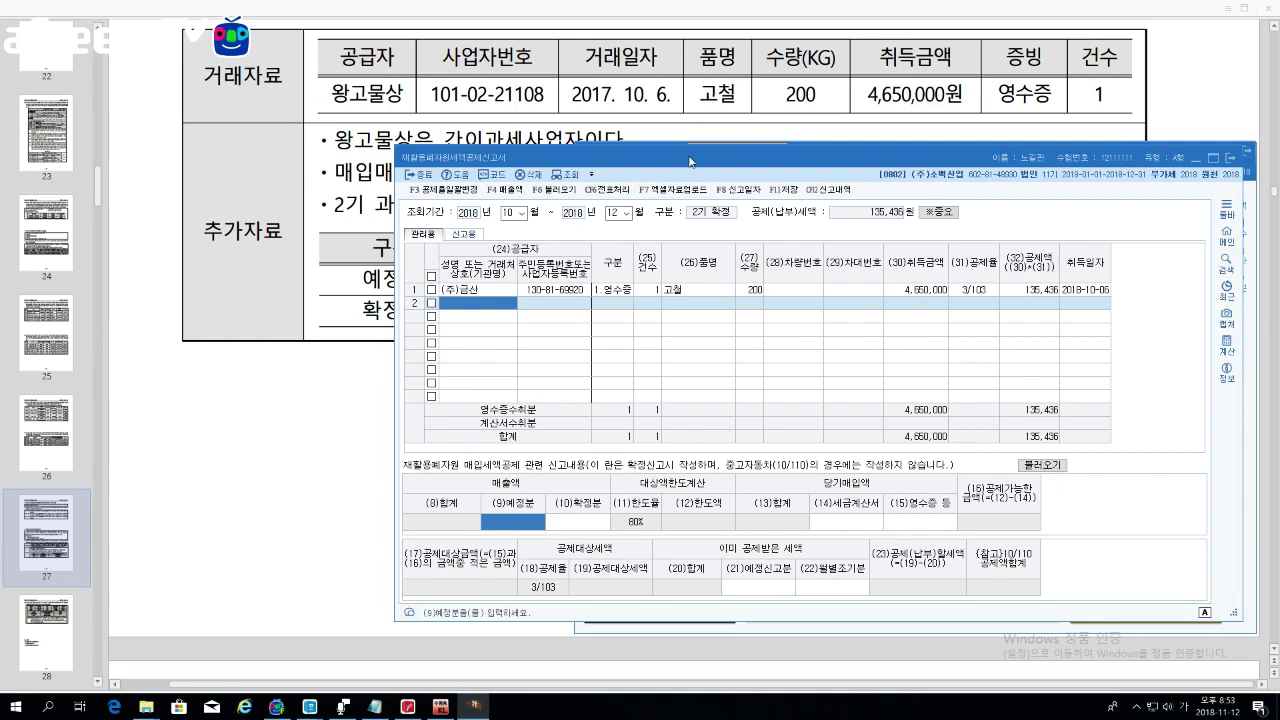
{"action": "left_click_drag", "start_coordinate": [691, 162], "coordinate": [1013, 13]}
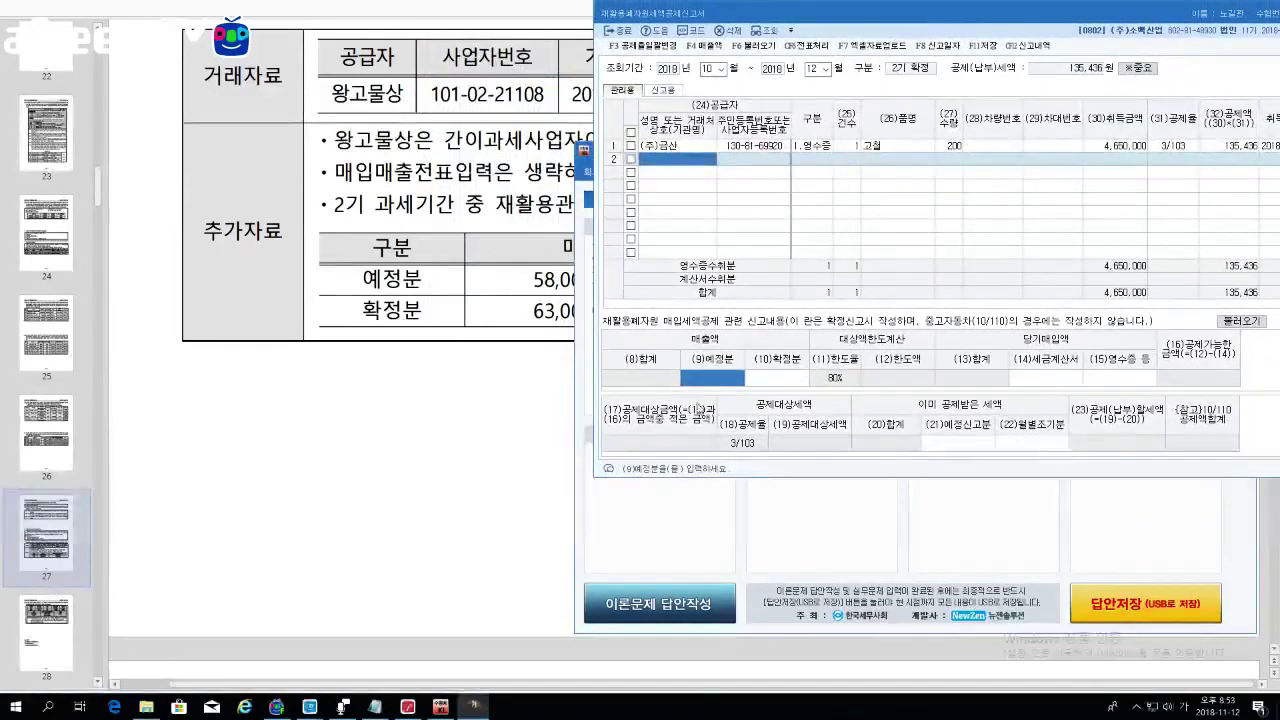
Step: Snap the problem PDF to the left half beside the report's preliminary sales field
{"action": "left_click", "coordinate": [447, 476]}
{"action": "key", "text": "super+Left"}
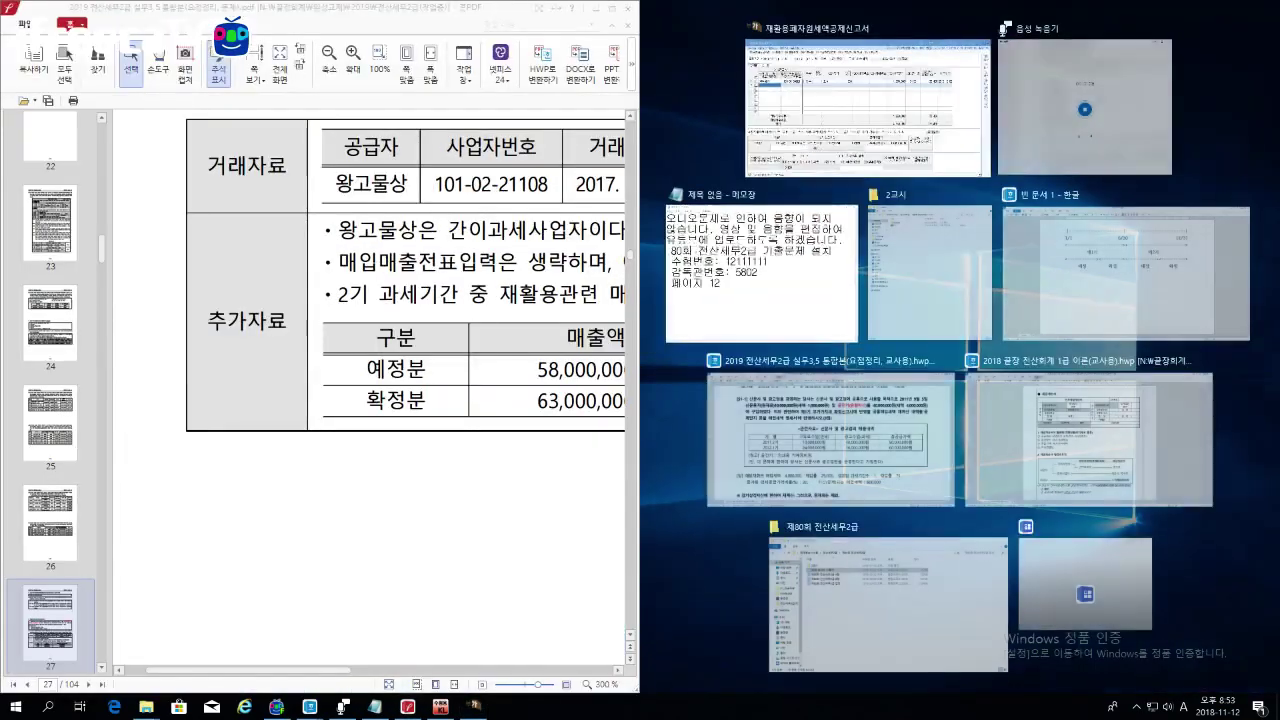
{"action": "left_click", "coordinate": [447, 476]}
{"action": "left_click_drag", "start_coordinate": [338, 670], "coordinate": [421, 670]}
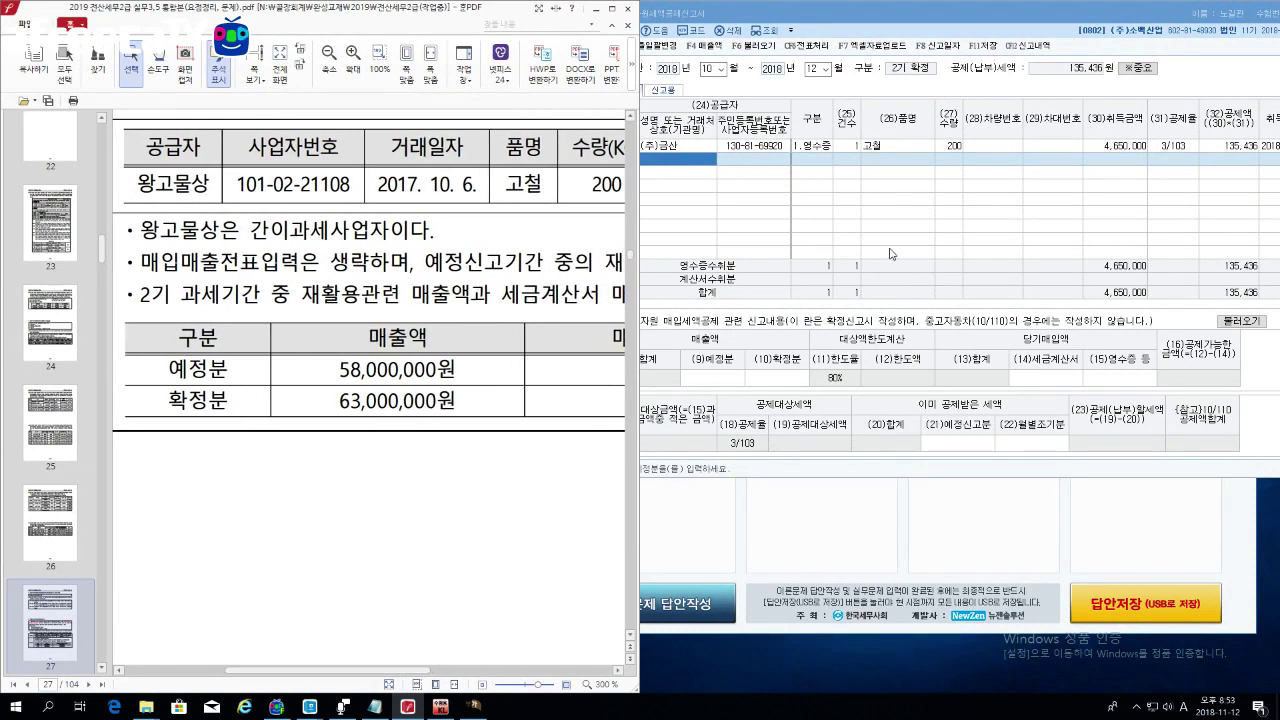
{"action": "left_click", "coordinate": [698, 382]}
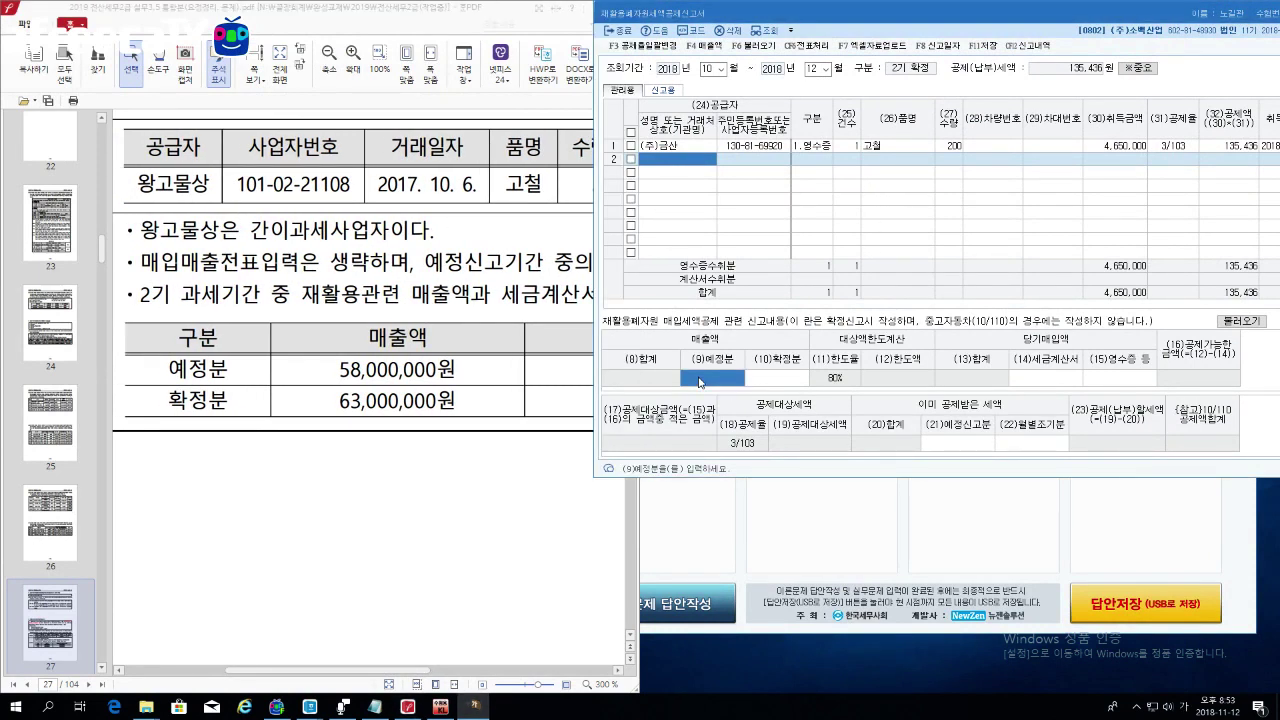
{"action": "left_click", "coordinate": [444, 634]}
{"action": "mouse_move", "coordinate": [438, 669]}
{"action": "left_mouse_down"}
{"action": "mouse_move", "coordinate": [487, 667]}
{"action": "mouse_move", "coordinate": [461, 667]}
{"action": "left_mouse_up"}
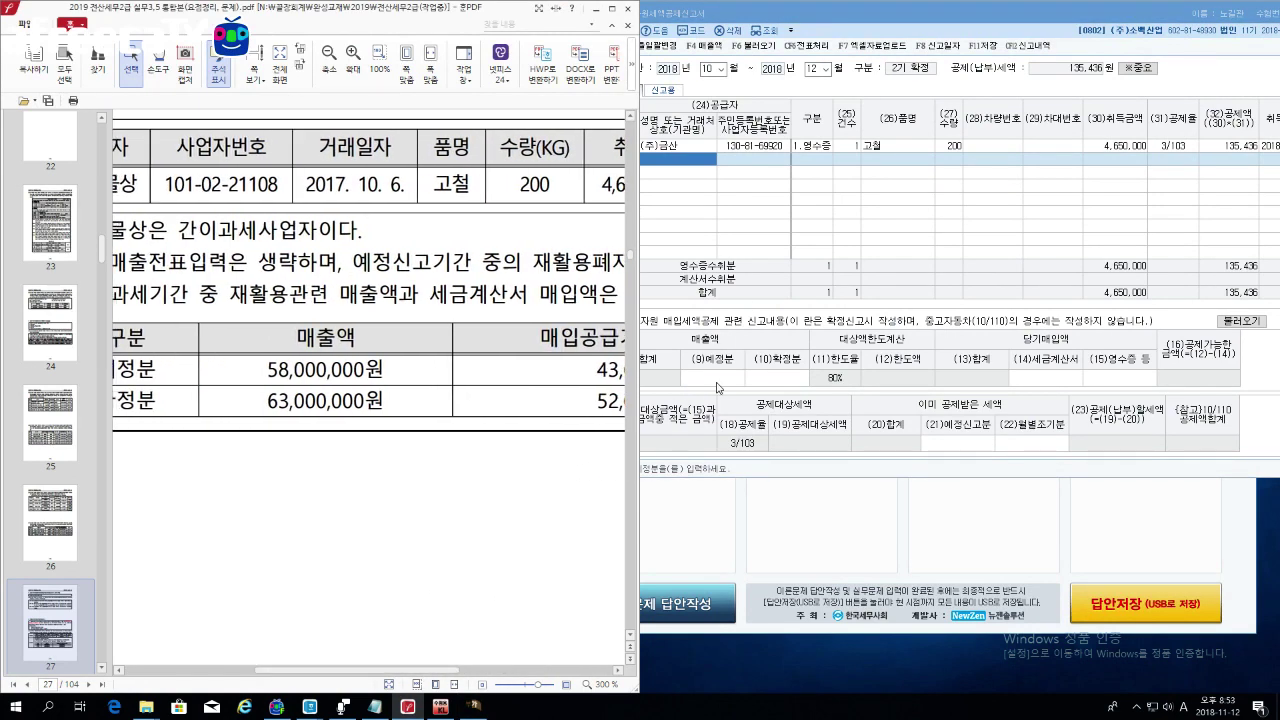
{"action": "left_click", "coordinate": [716, 387]}
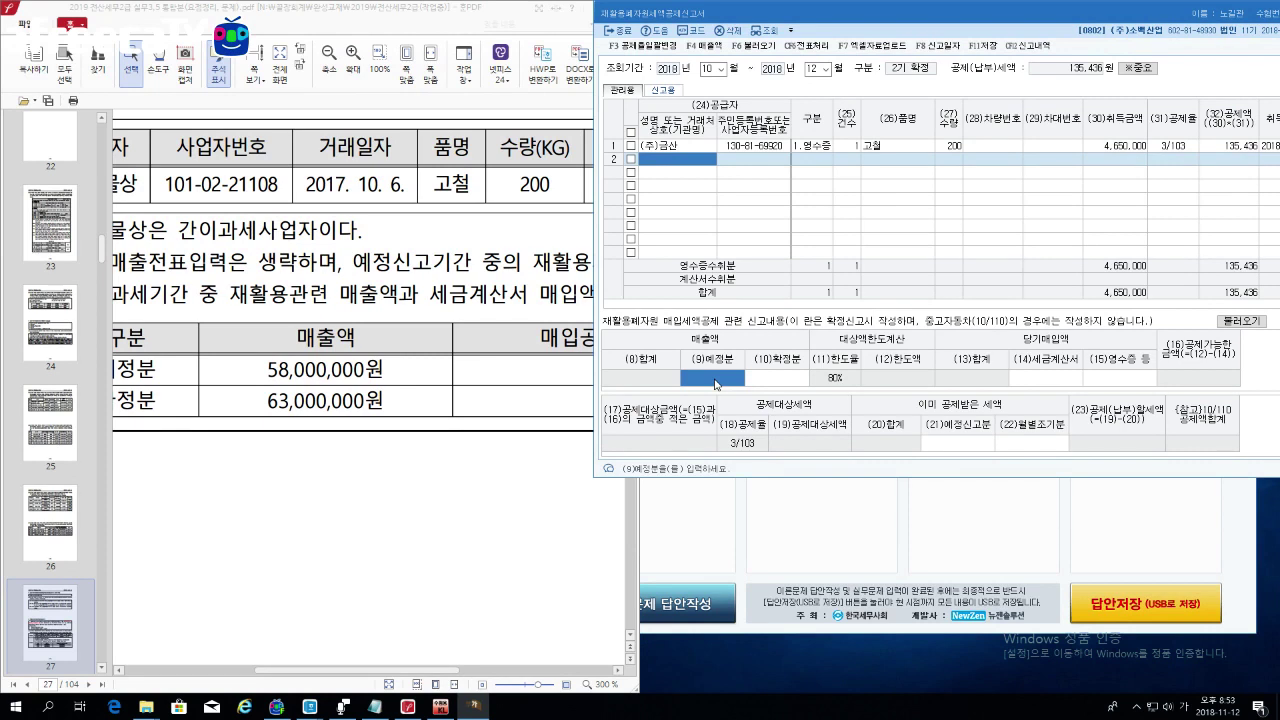
Step: Enter sales of 58,000,000 preliminary (9) and 63,000,000 final (10)
{"action": "type", "text": "58"}
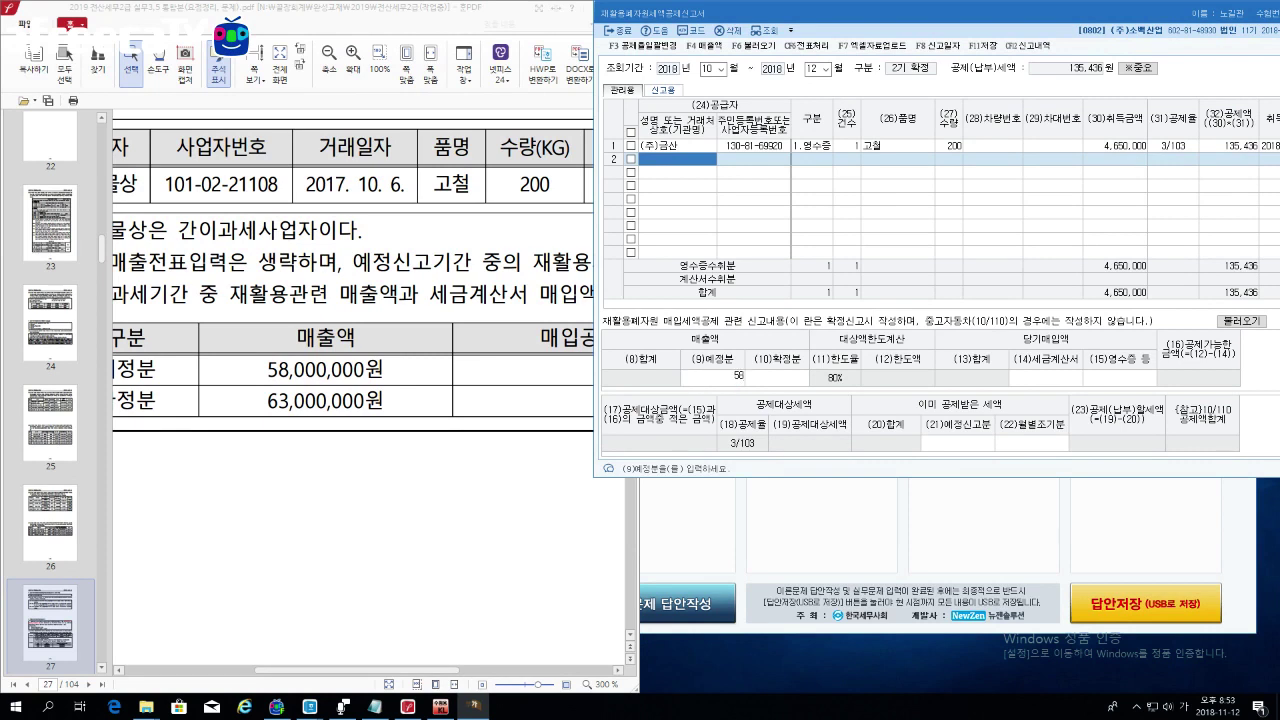
{"action": "type", "text": ",000,000"}
{"action": "key", "text": "Return"}
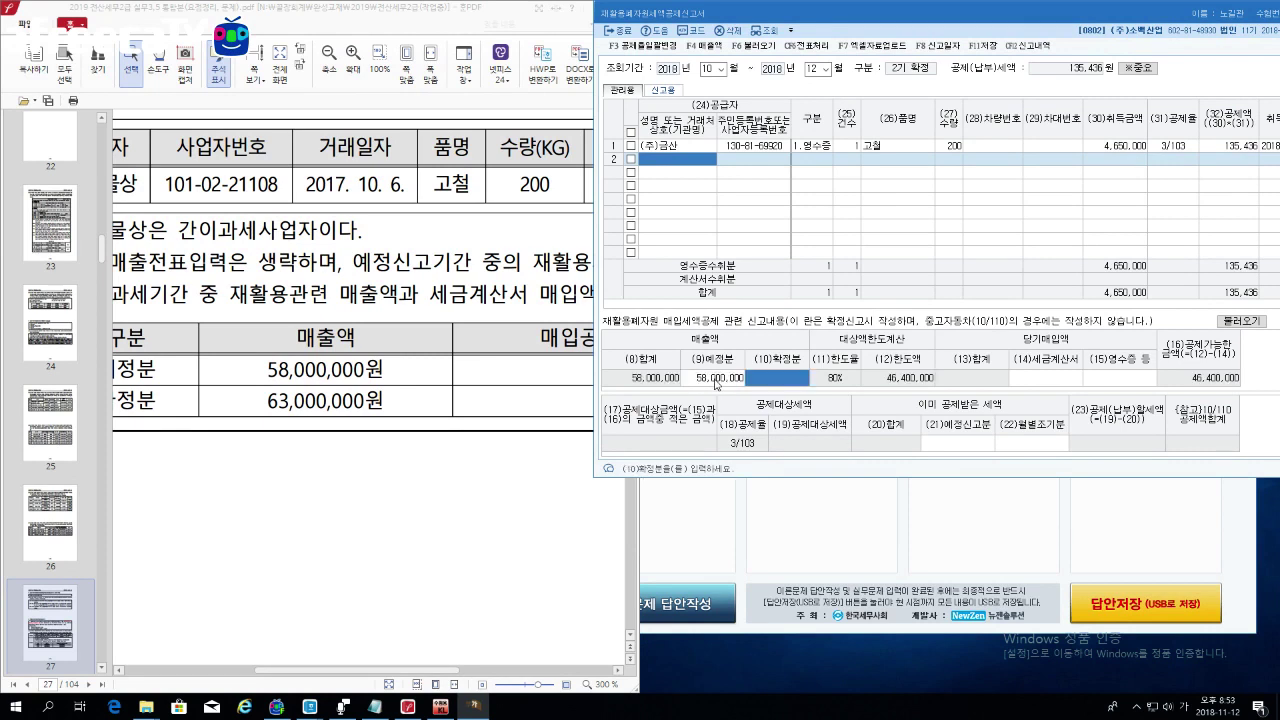
{"action": "type", "text": "63000000"}
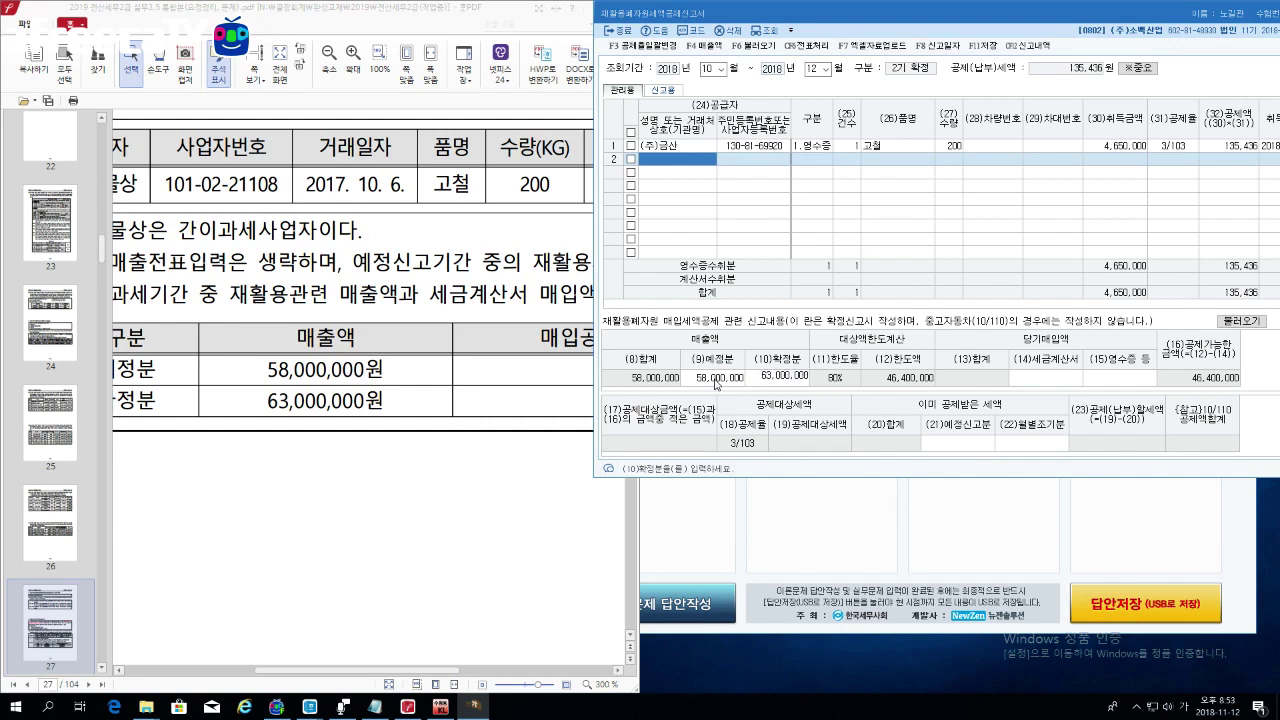
{"action": "key", "text": "Return"}
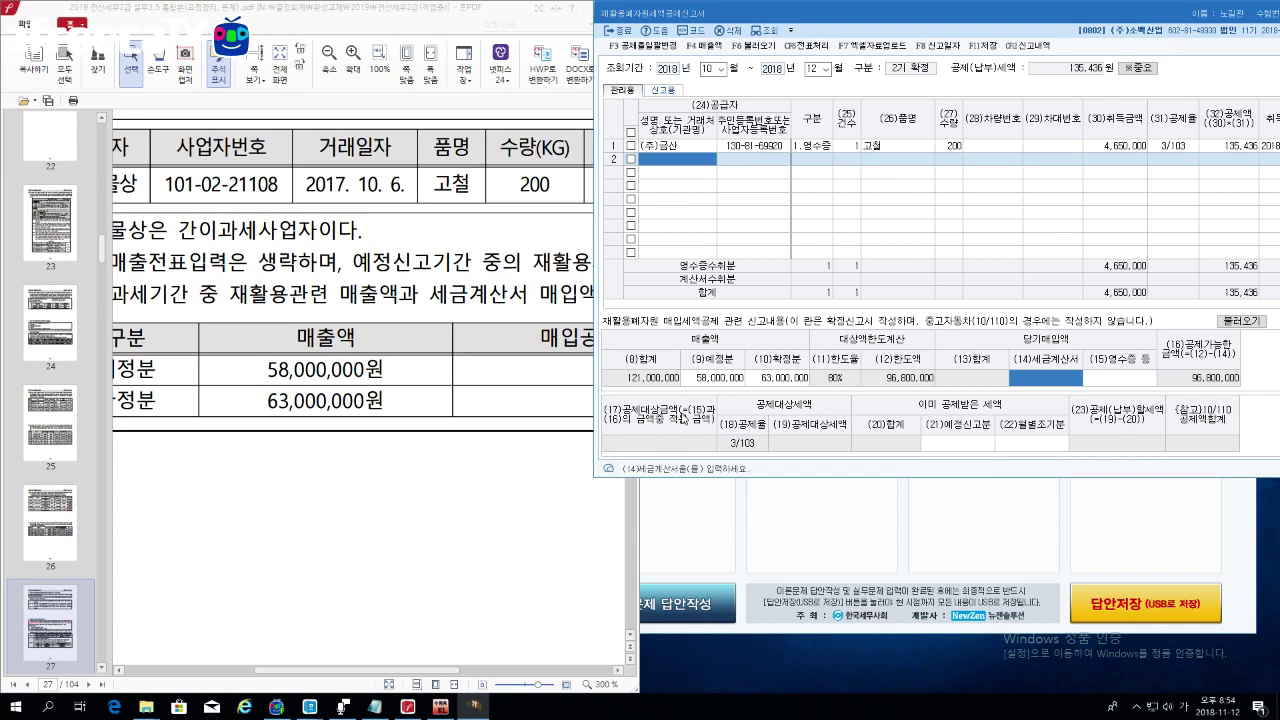
Step: Move between the receipt and tax-invoice purchase fields, then bring the problem PDF forward
{"action": "left_click", "coordinate": [1105, 382]}
{"action": "left_click", "coordinate": [1045, 389]}
{"action": "left_click", "coordinate": [1119, 386]}
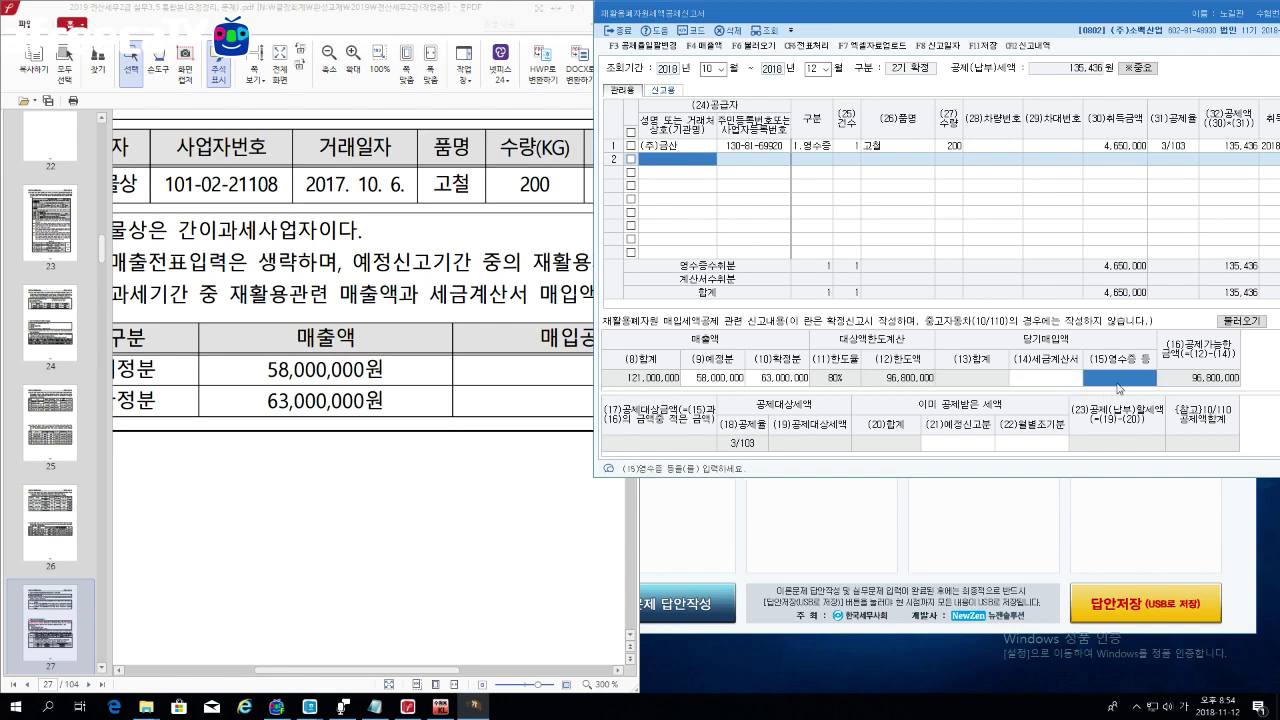
{"action": "left_click", "coordinate": [1047, 389]}
{"action": "left_click", "coordinate": [1086, 387]}
{"action": "left_click", "coordinate": [1067, 388]}
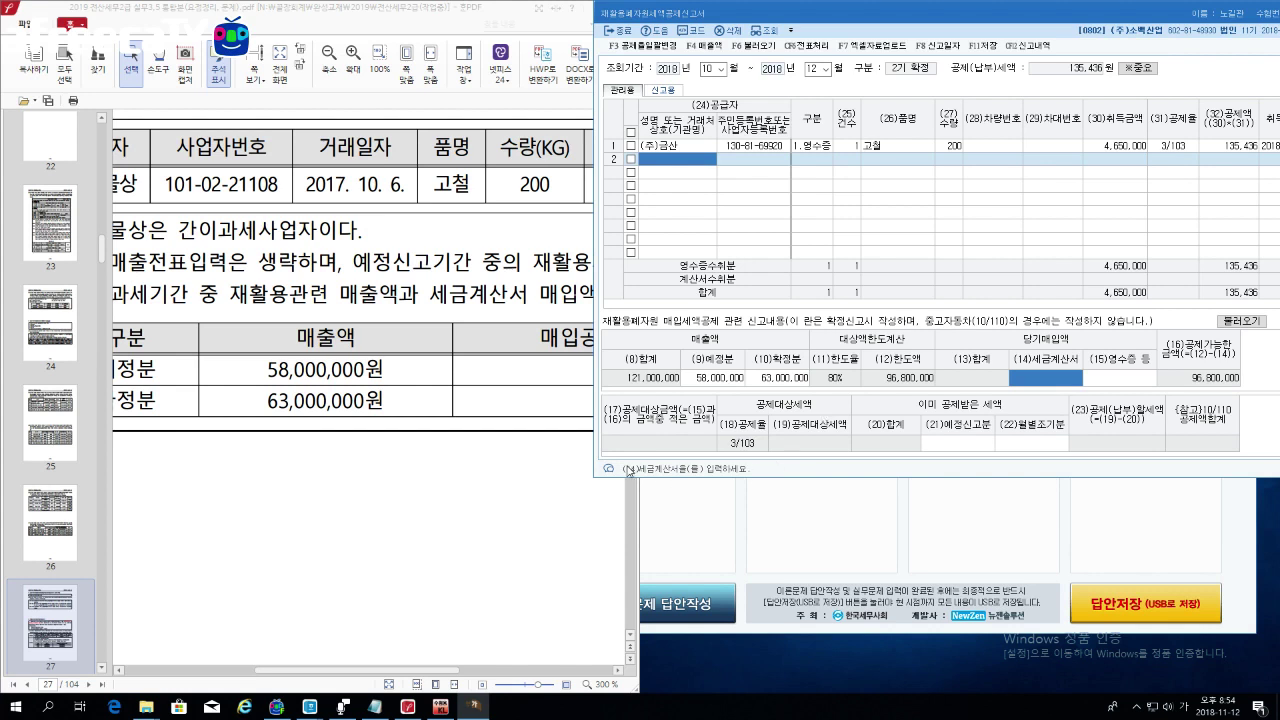
{"action": "left_click", "coordinate": [472, 377]}
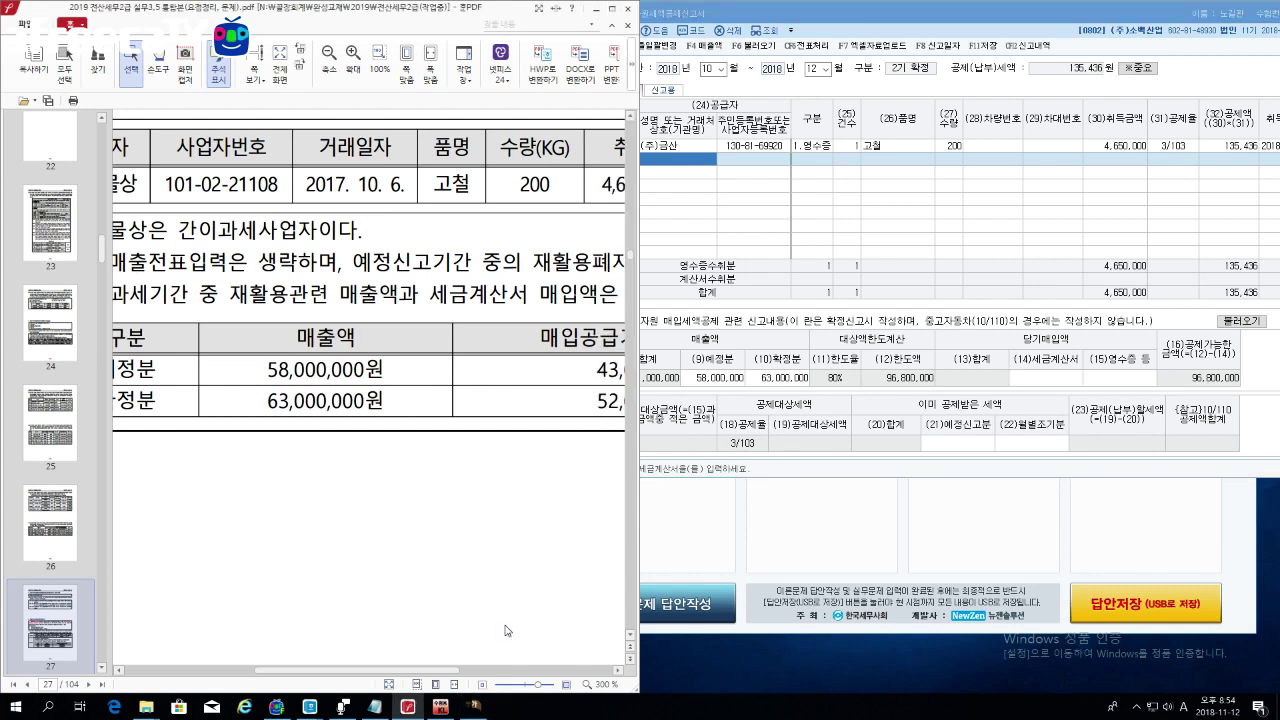
Step: Scroll the PDF right to reveal the 매입공급가액(세금계산서) column, 43,000,000 and 52,000,000
{"action": "left_click_drag", "start_coordinate": [466, 681], "coordinate": [551, 681]}
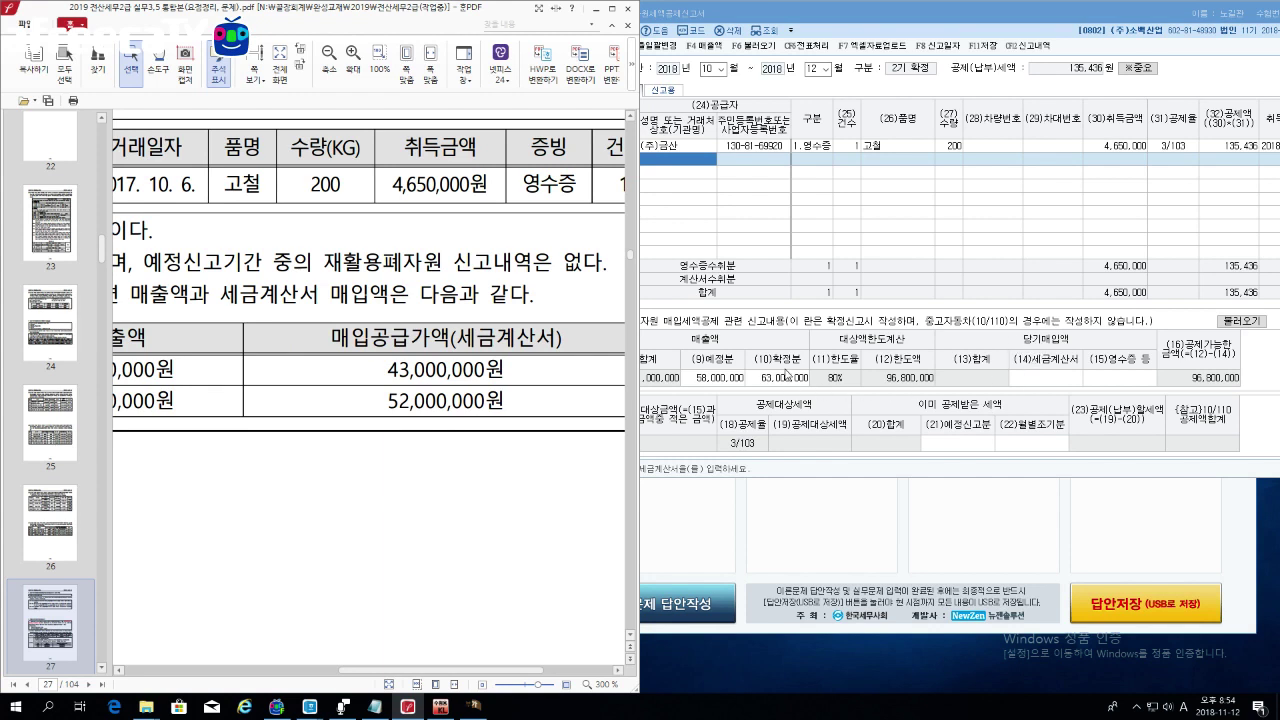
{"action": "left_click", "coordinate": [741, 382]}
Step: Enter 95,000,000 in the (14)세금계산서 purchases field
{"action": "left_click", "coordinate": [778, 378]}
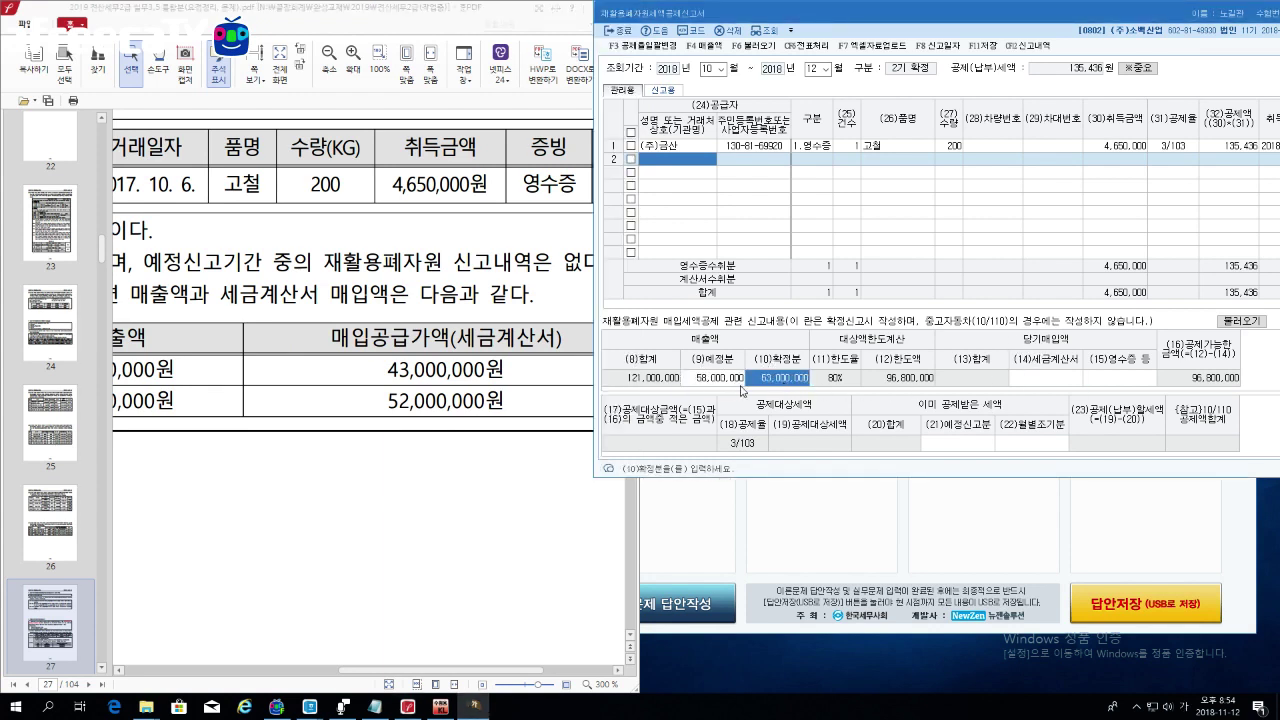
{"action": "left_click", "coordinate": [1057, 384]}
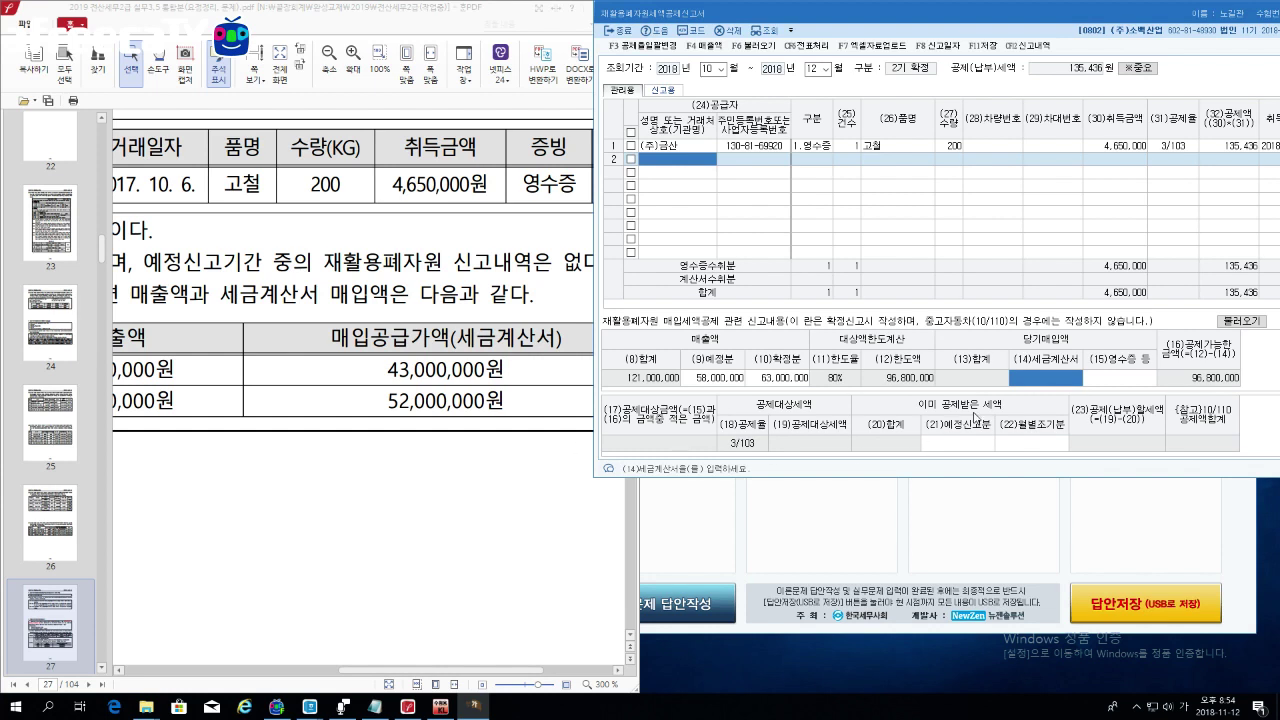
{"action": "type", "text": "95000000"}
{"action": "key", "text": "Return"}
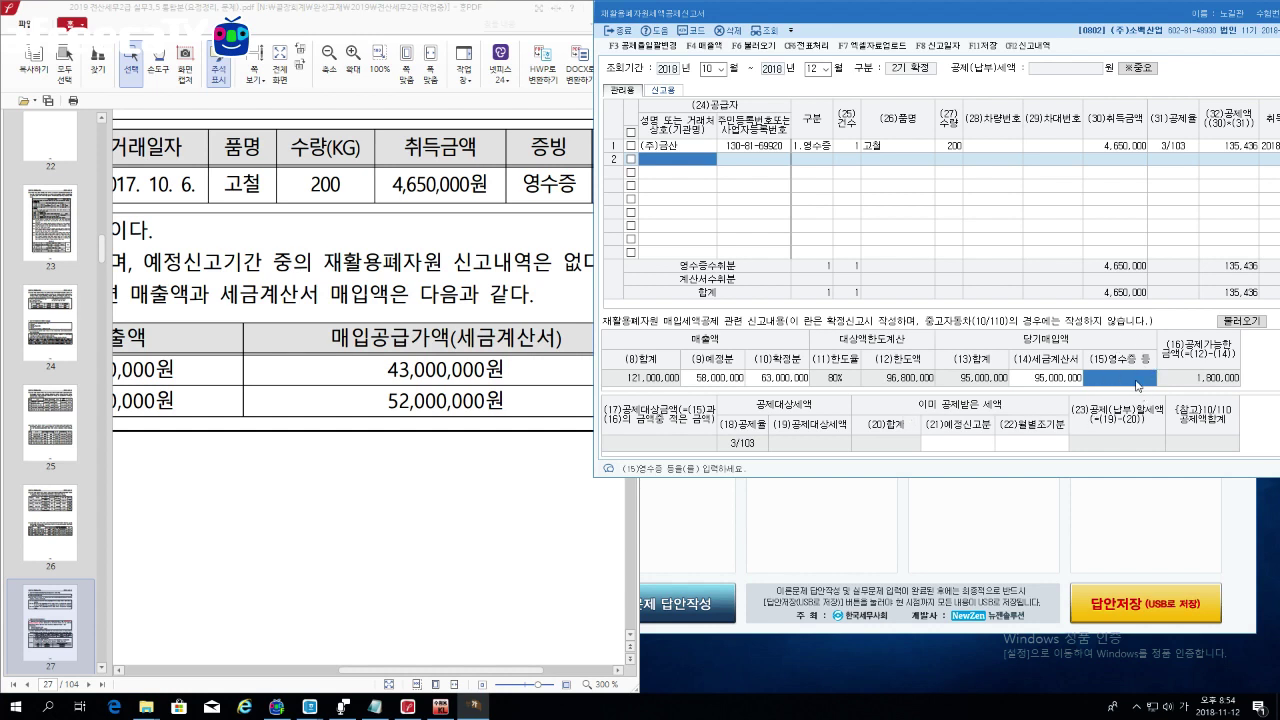
Step: Bring the problem PDF forward and widen it over the report
{"action": "left_click", "coordinate": [462, 262]}
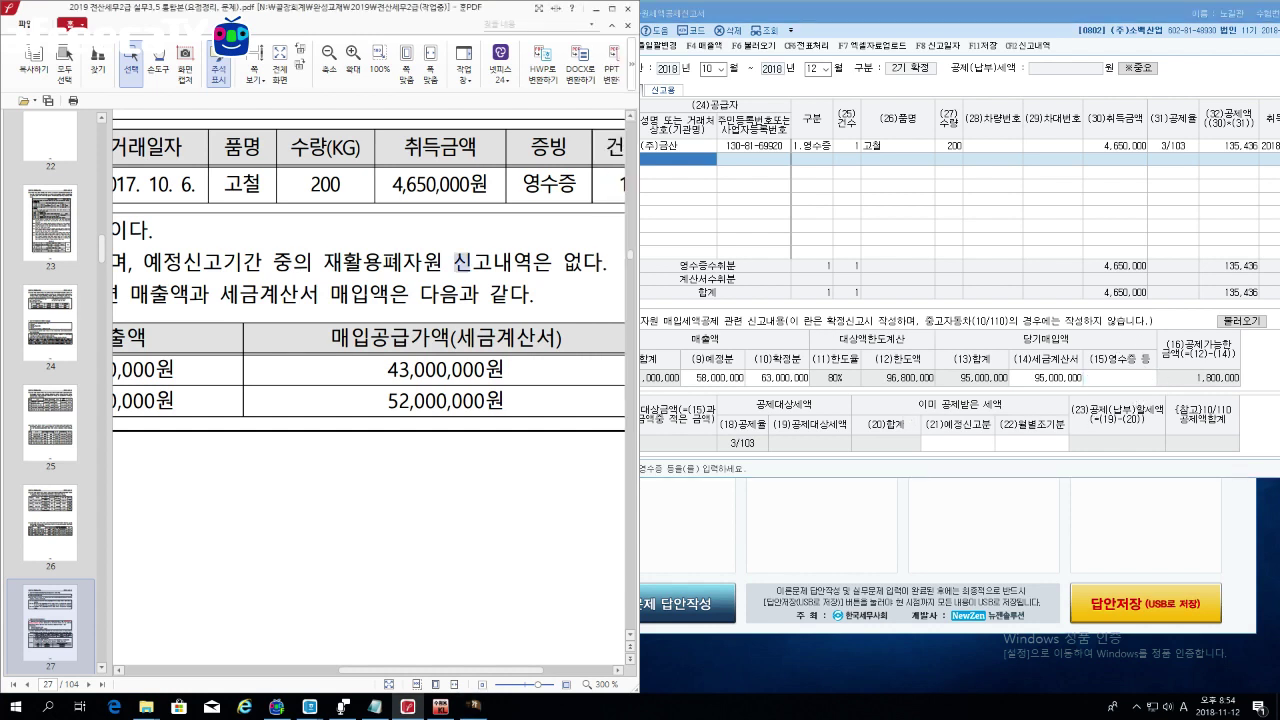
{"action": "left_click_drag", "start_coordinate": [638, 94], "coordinate": [668, 92]}
{"action": "left_click_drag", "start_coordinate": [648, 138], "coordinate": [916, 138]}
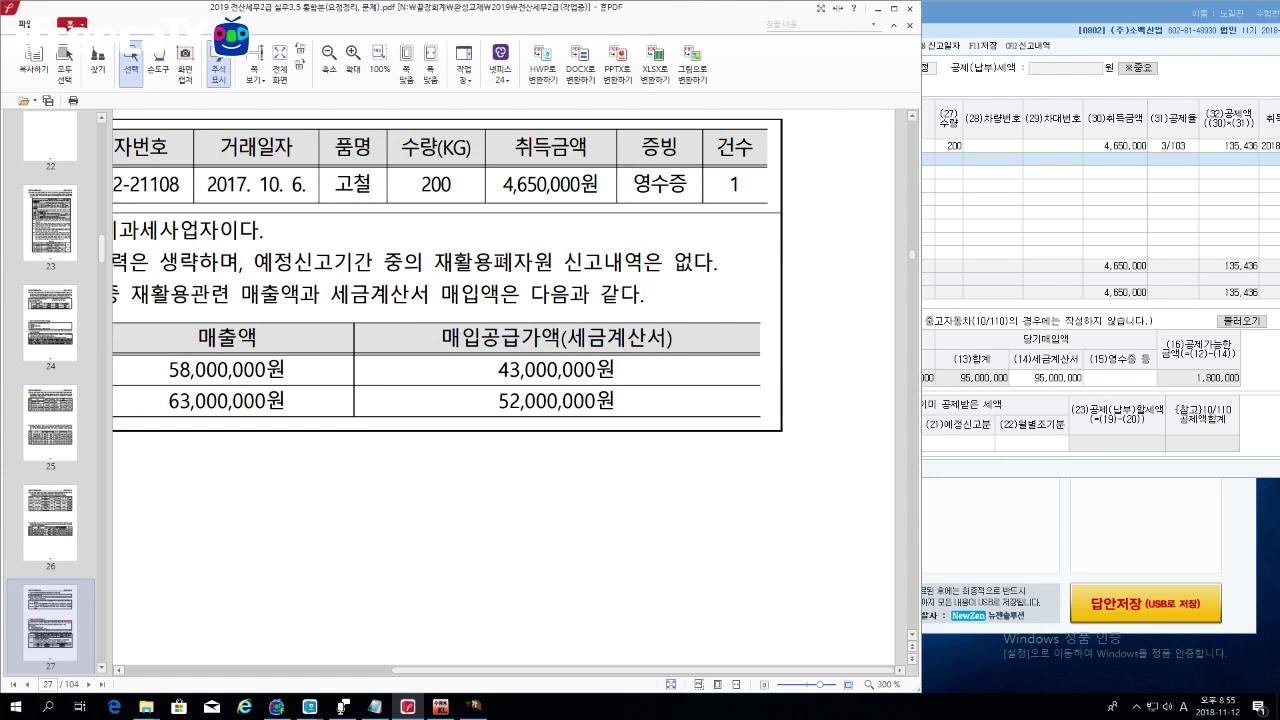
Step: Maximize the PDF, pick out the 4,650,000원 acquisition amount, and return to the report
{"action": "left_click_drag", "start_coordinate": [503, 185], "coordinate": [598, 186]}
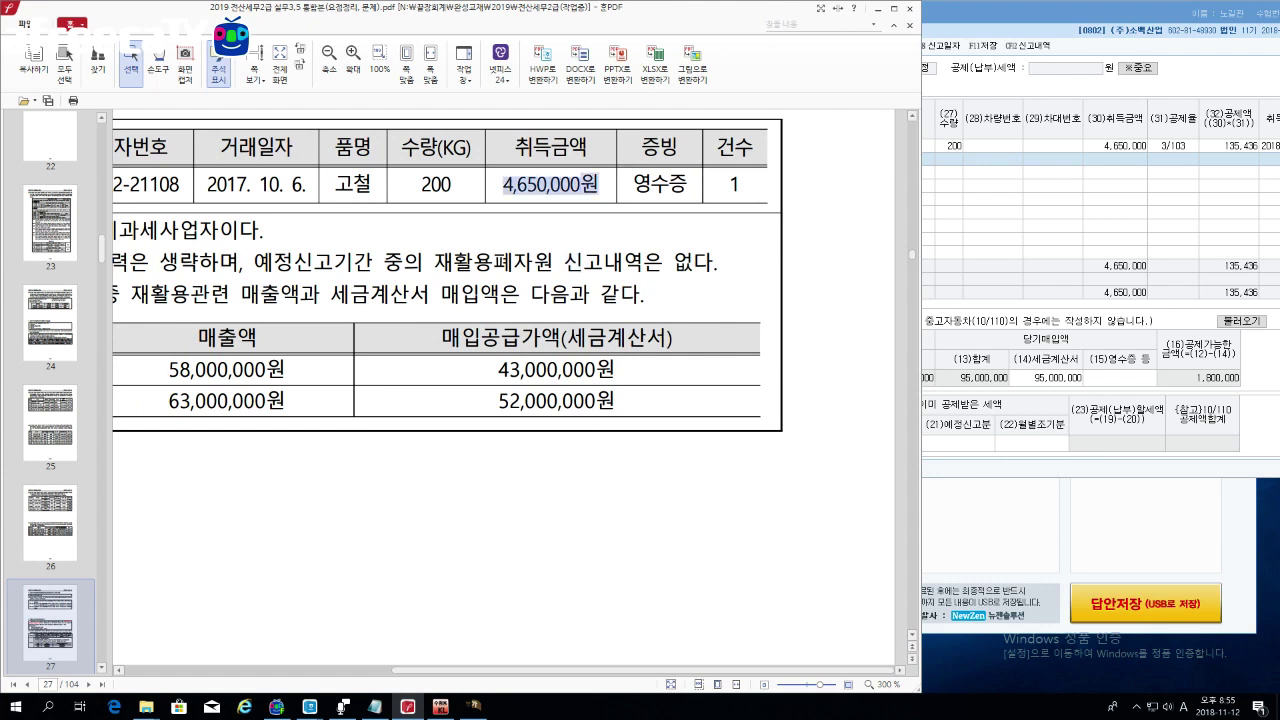
{"action": "left_click", "coordinate": [598, 186]}
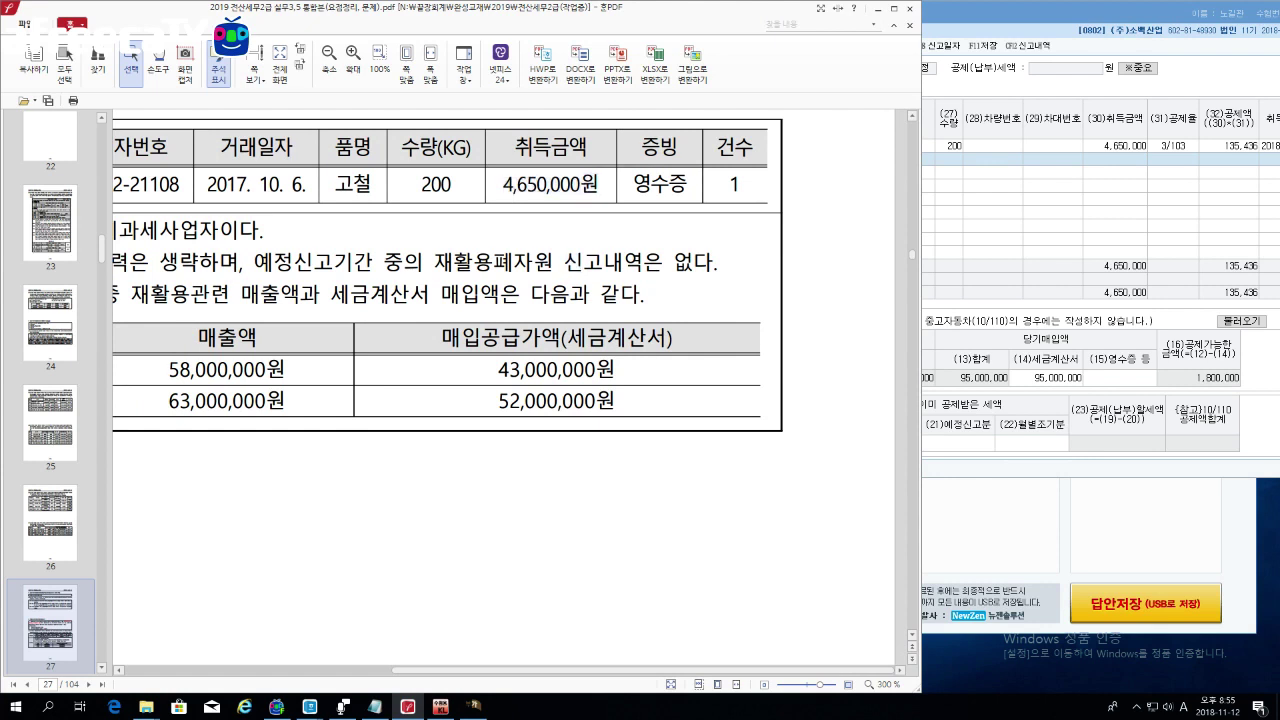
{"action": "scroll", "coordinate": [520, 676], "scroll_direction": "left", "scroll_amount": 5}
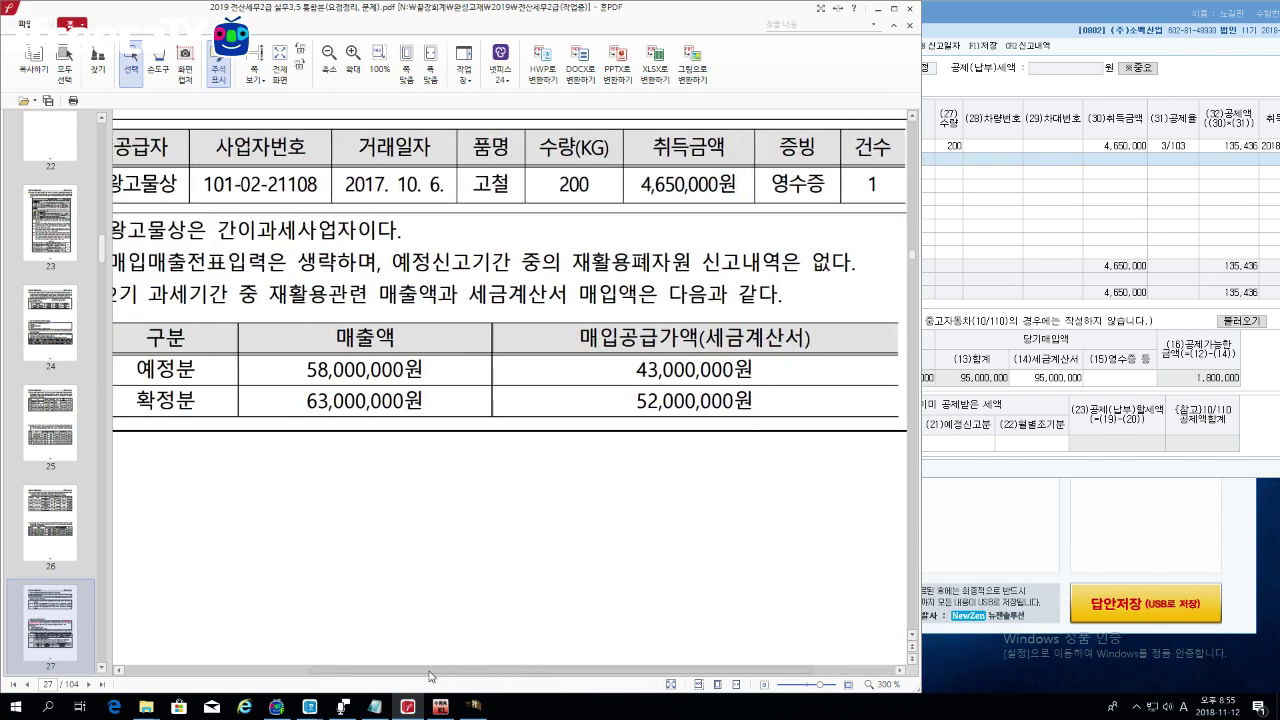
{"action": "left_click", "coordinate": [888, 8]}
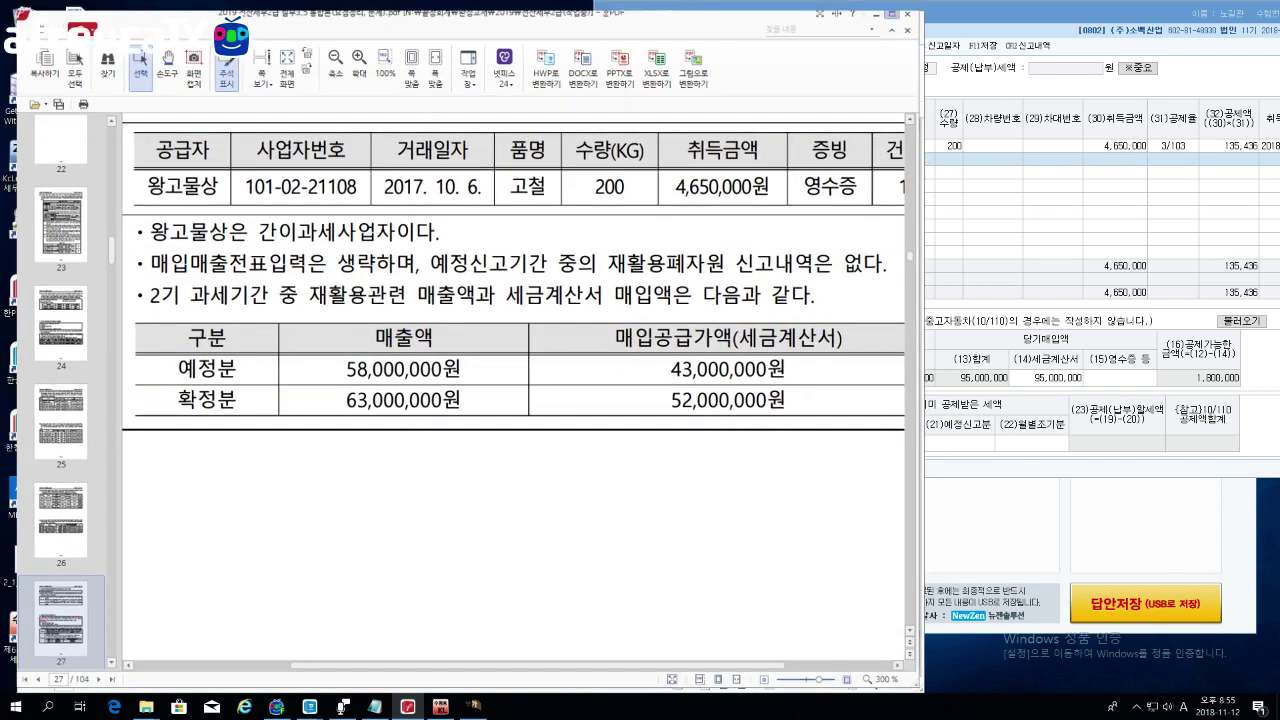
{"action": "left_click_drag", "start_coordinate": [334, 262], "coordinate": [1036, 262]}
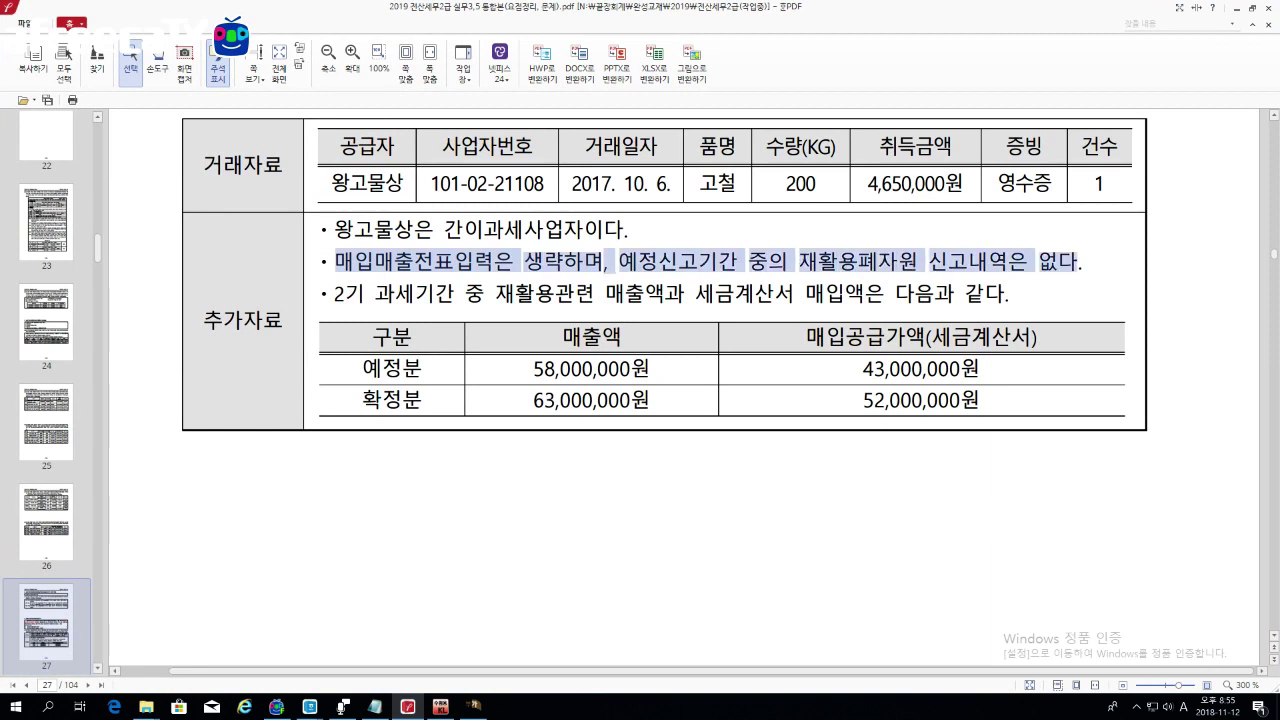
{"action": "double_click", "coordinate": [915, 183]}
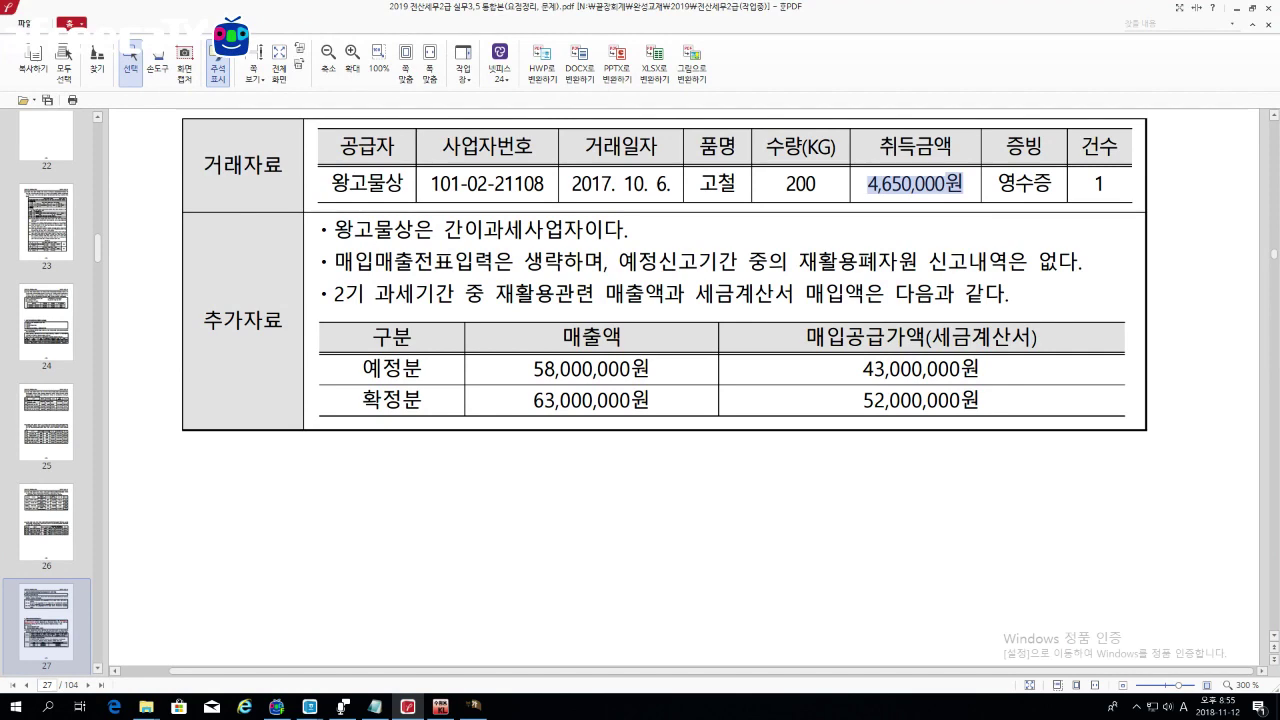
{"action": "left_click", "coordinate": [472, 706]}
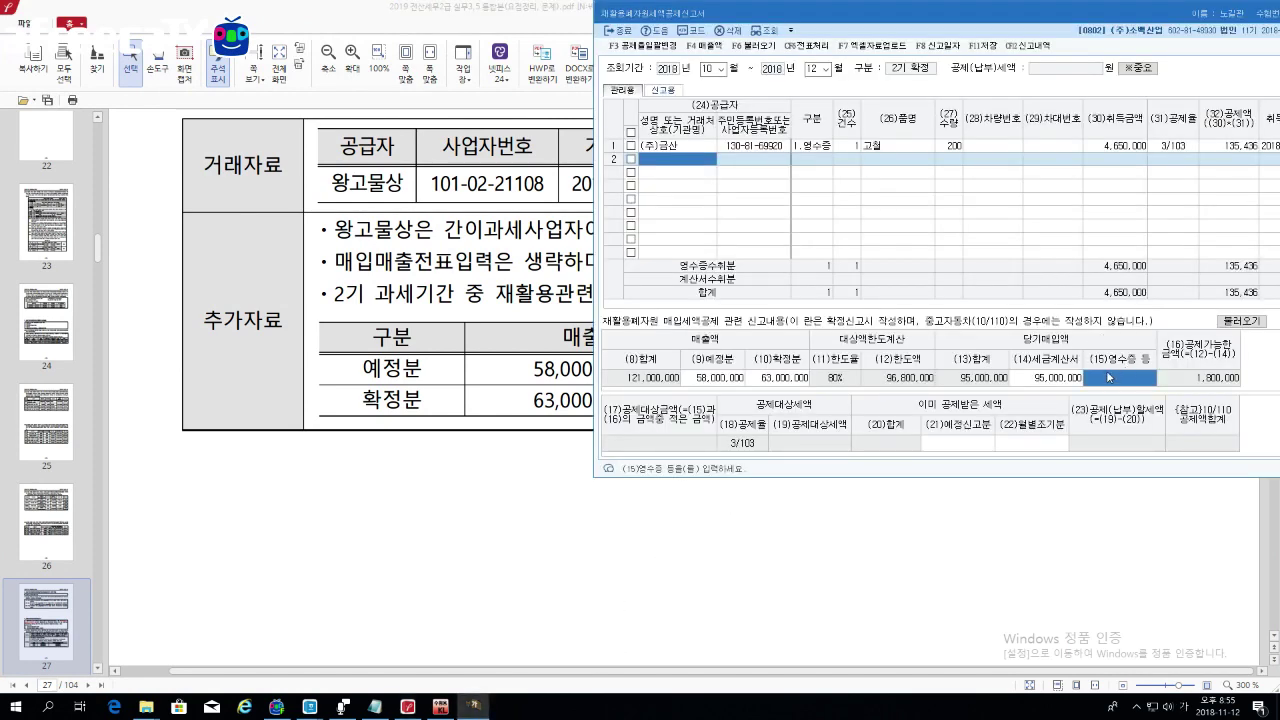
Step: Enter 4,650,000 in (15)영수증 등, recalculating the deductible tax to 52,427
{"action": "type", "text": "4,"}
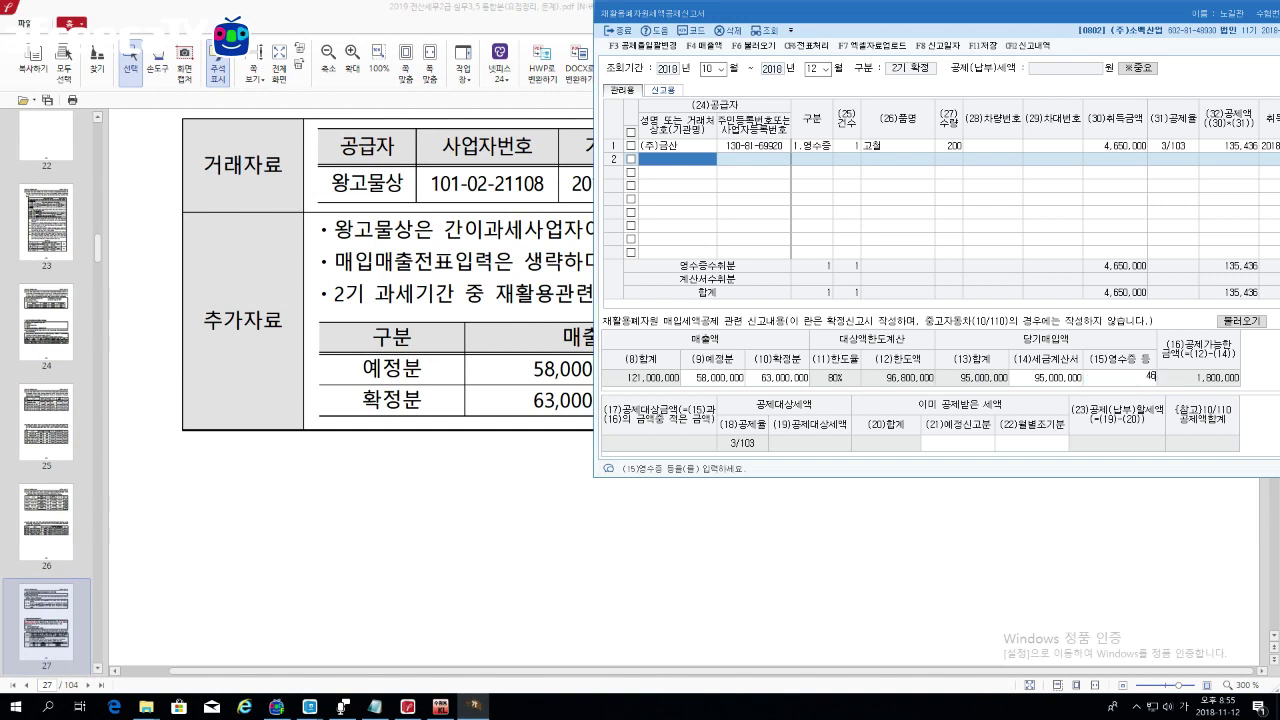
{"action": "type", "text": "650,000"}
{"action": "key", "text": "Return"}
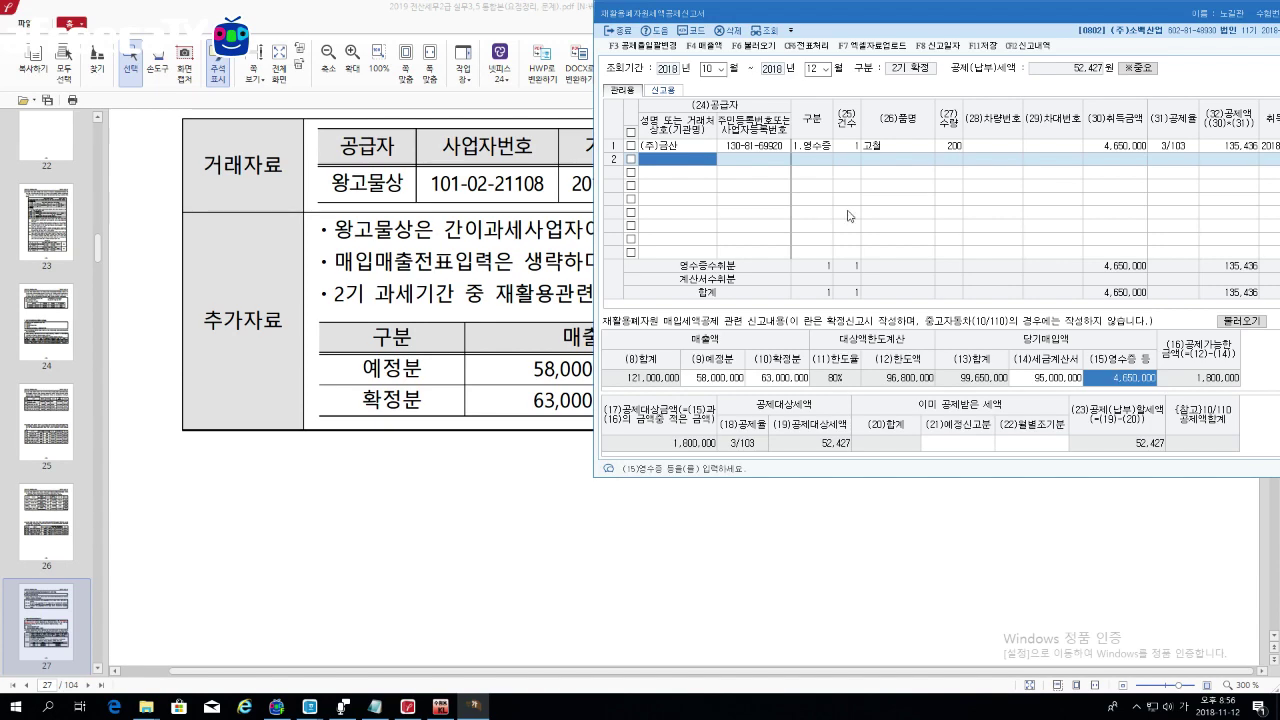
Step: Scroll to page 28 and highlight the [53-1] assumption wording on 적요 entry
{"action": "left_click", "coordinate": [551, 286]}
{"action": "scroll", "coordinate": [551, 286], "scroll_direction": "down", "scroll_amount": 10}
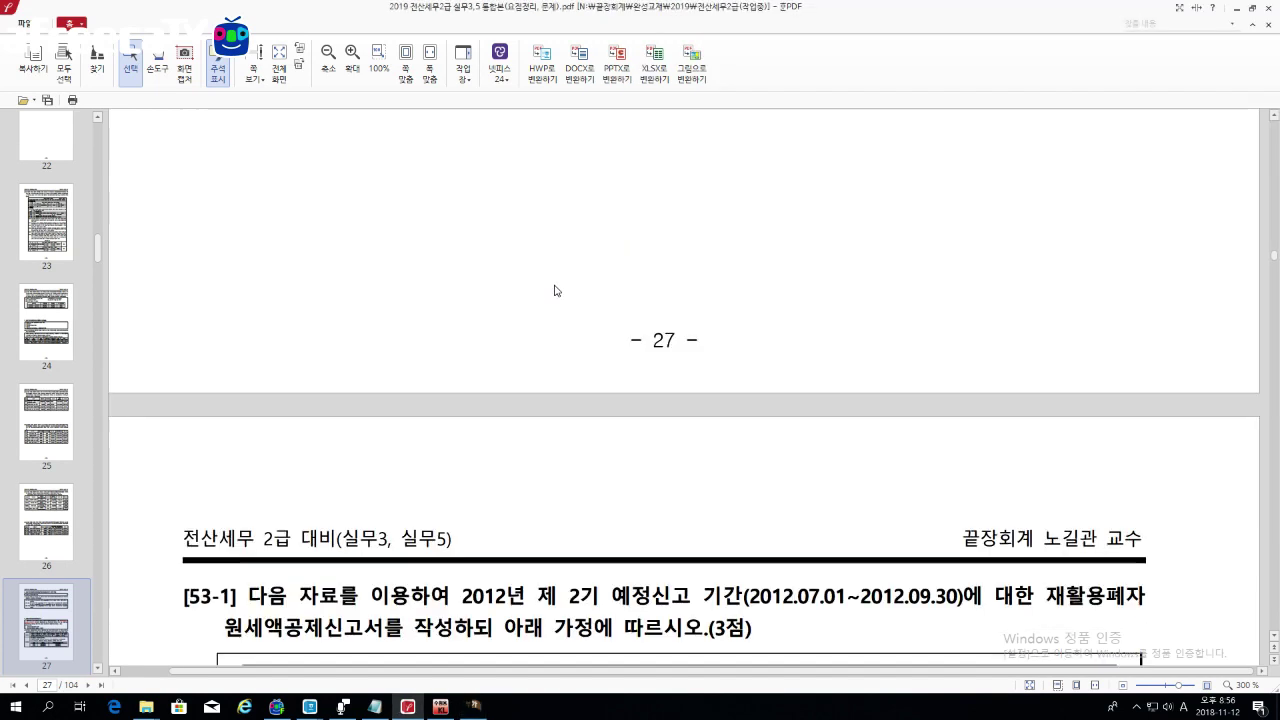
{"action": "scroll", "coordinate": [664, 380], "scroll_direction": "down", "scroll_amount": 3}
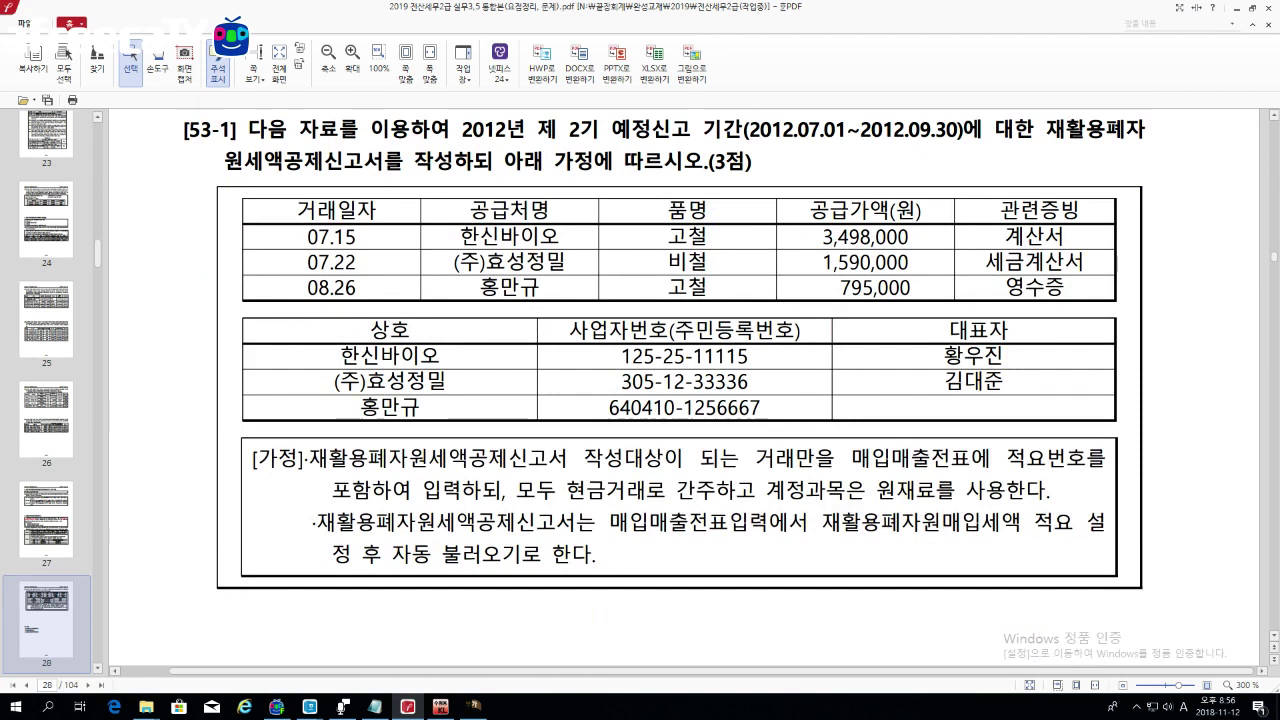
{"action": "left_click_drag", "start_coordinate": [852, 458], "coordinate": [1065, 458]}
{"action": "left_click_drag", "start_coordinate": [332, 490], "coordinate": [458, 490]}
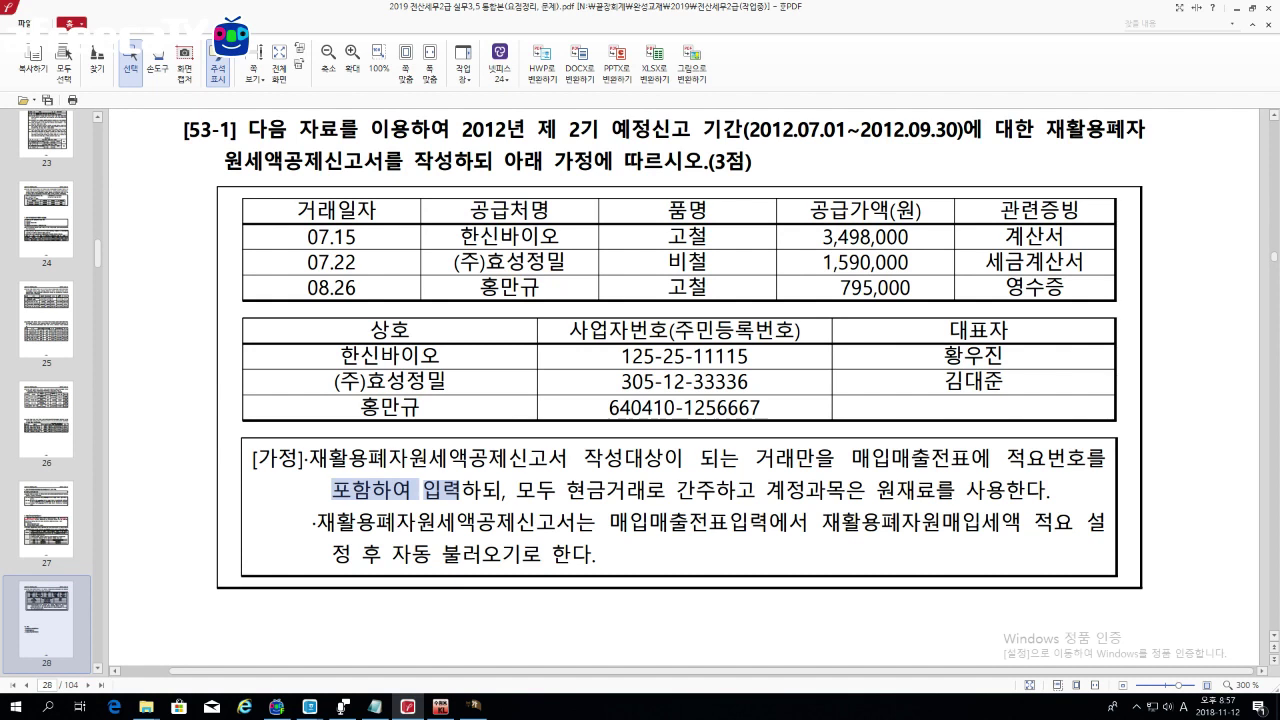
Step: Highlight the purchase table rows and their 계산서 and 영수증 evidence types
{"action": "left_click_drag", "start_coordinate": [357, 210], "coordinate": [475, 237]}
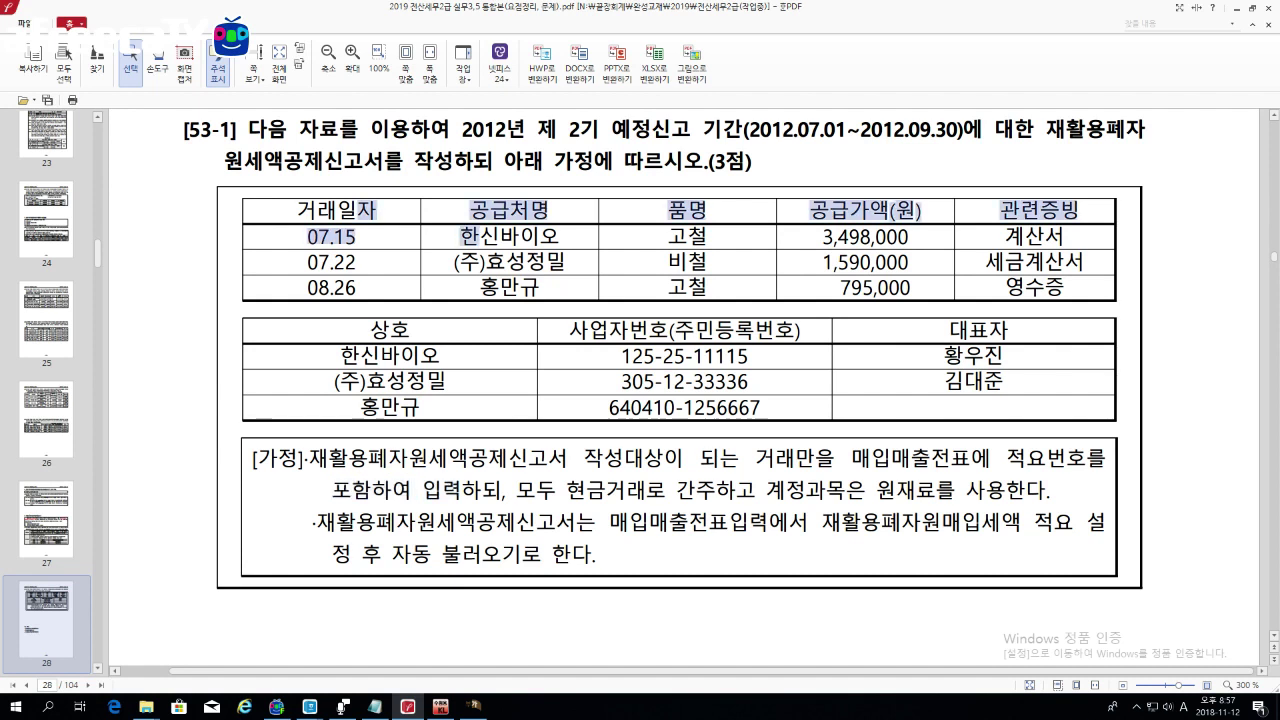
{"action": "left_click", "coordinate": [411, 235]}
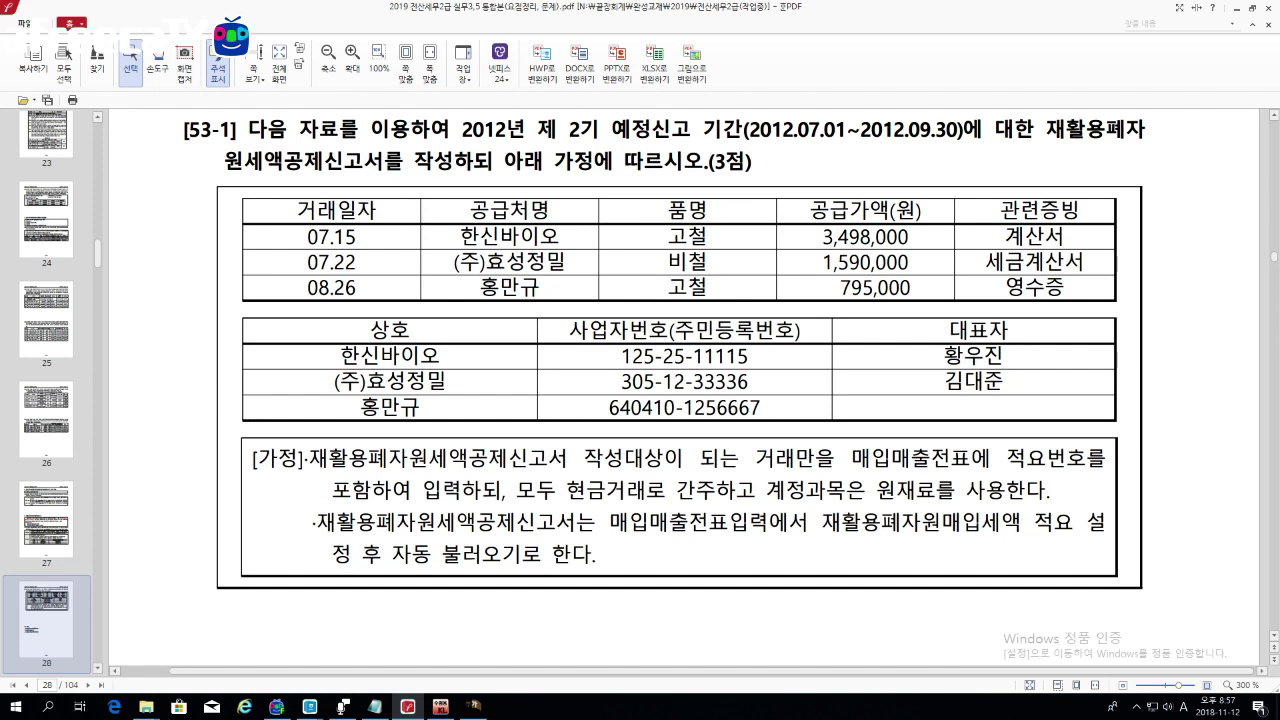
{"action": "left_click_drag", "start_coordinate": [1004, 236], "coordinate": [1064, 236]}
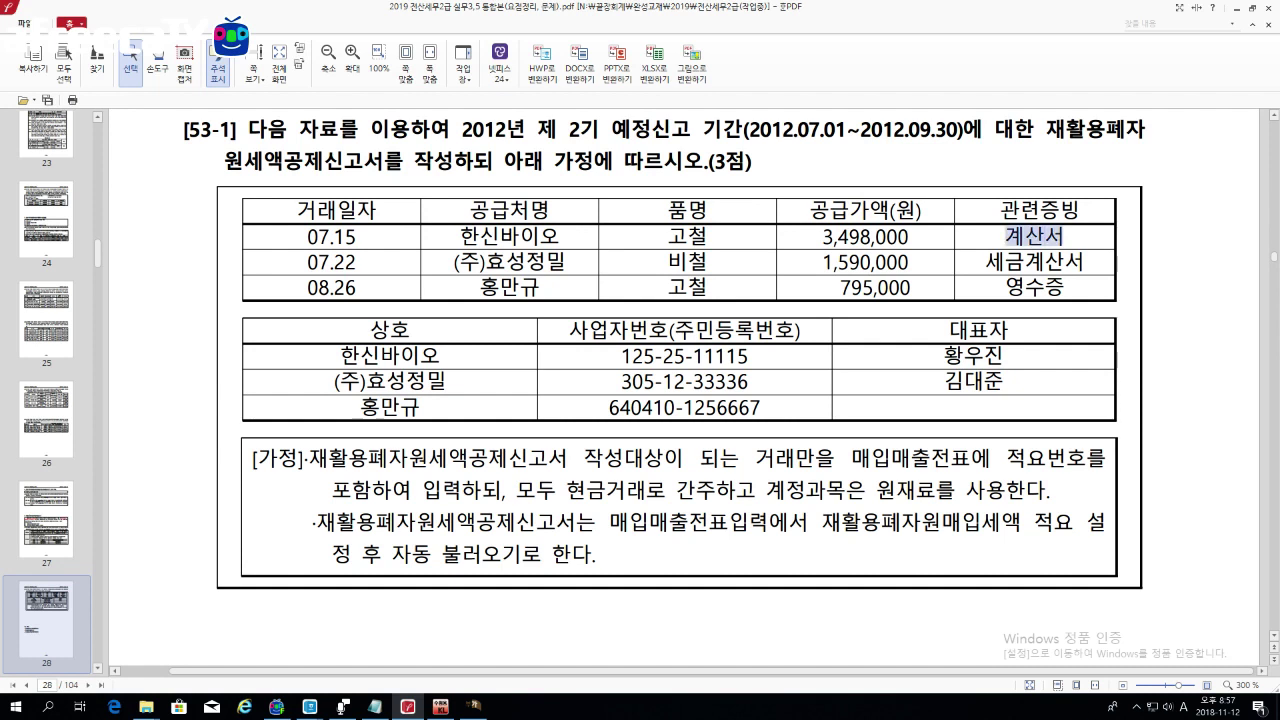
{"action": "left_click_drag", "start_coordinate": [1006, 287], "coordinate": [1064, 287]}
{"action": "left_click_drag", "start_coordinate": [1004, 236], "coordinate": [1064, 236]}
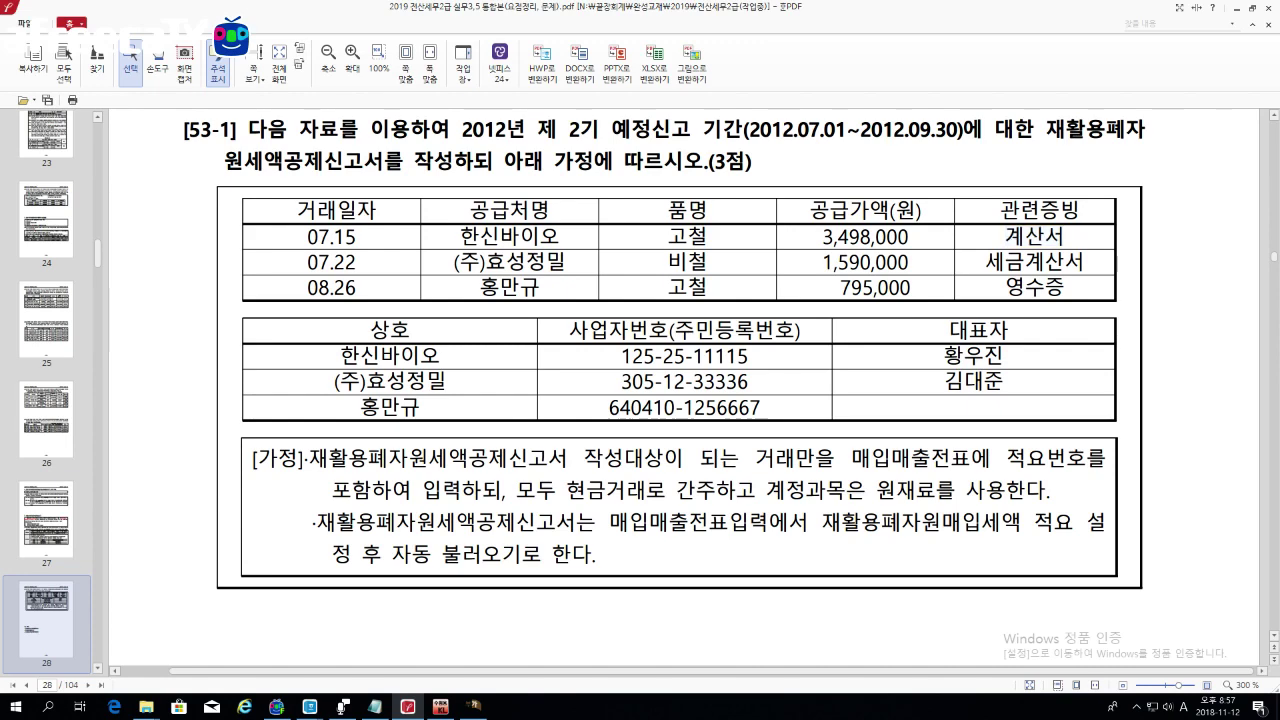
{"action": "scroll", "coordinate": [786, 308], "scroll_direction": "up", "scroll_amount": 10}
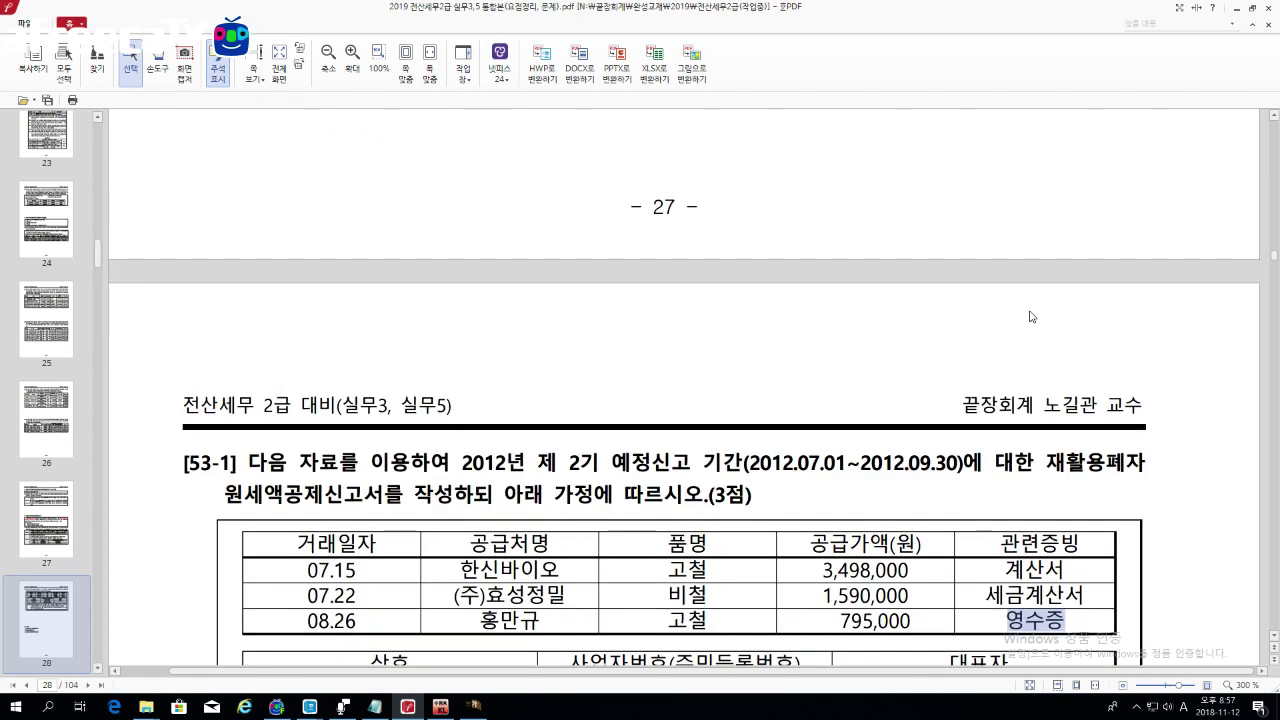
{"action": "scroll", "coordinate": [786, 308], "scroll_direction": "down", "scroll_amount": 2}
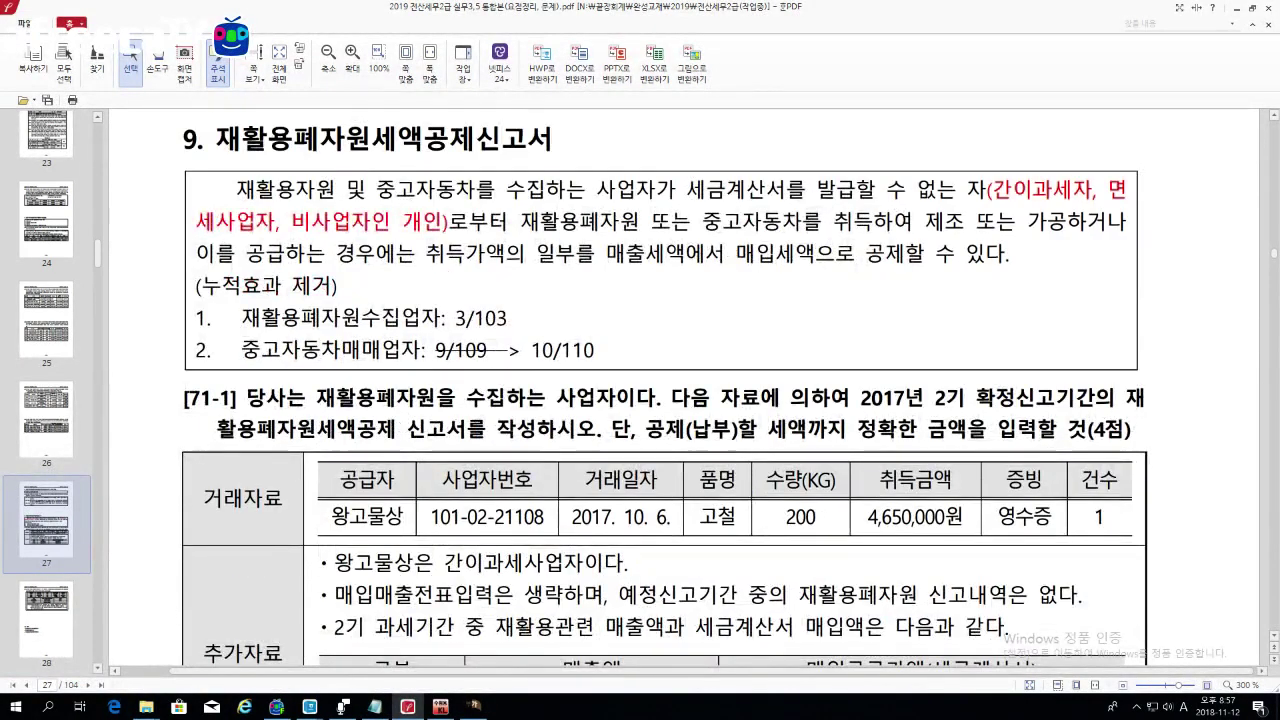
{"action": "left_click_drag", "start_coordinate": [684, 189], "coordinate": [988, 189]}
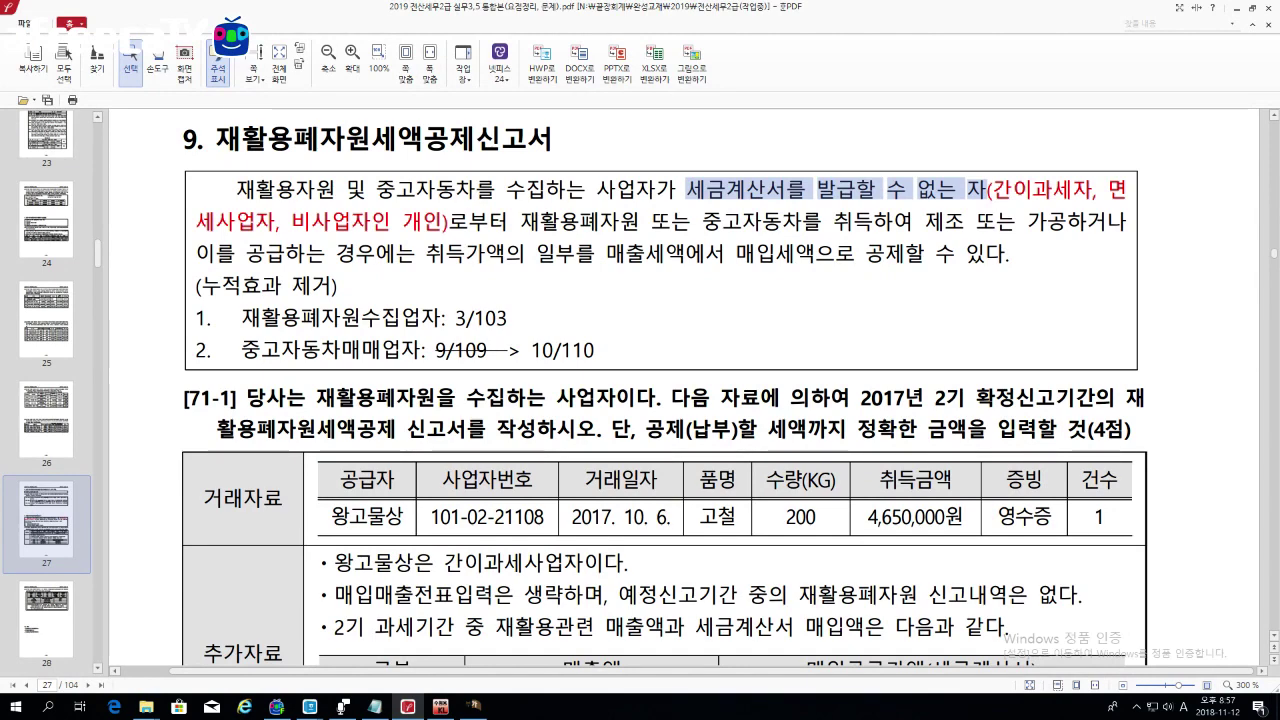
{"action": "scroll", "coordinate": [713, 224], "scroll_direction": "down", "scroll_amount": 10}
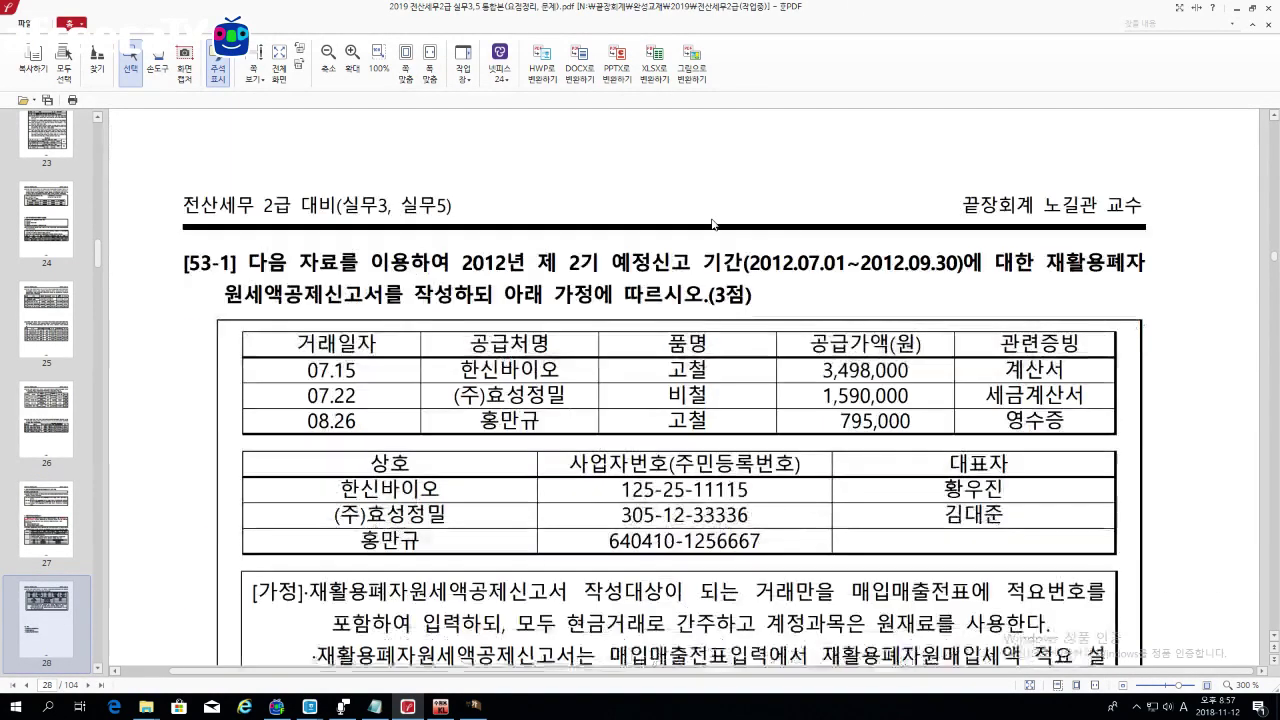
{"action": "left_click_drag", "start_coordinate": [985, 395], "coordinate": [1083, 395]}
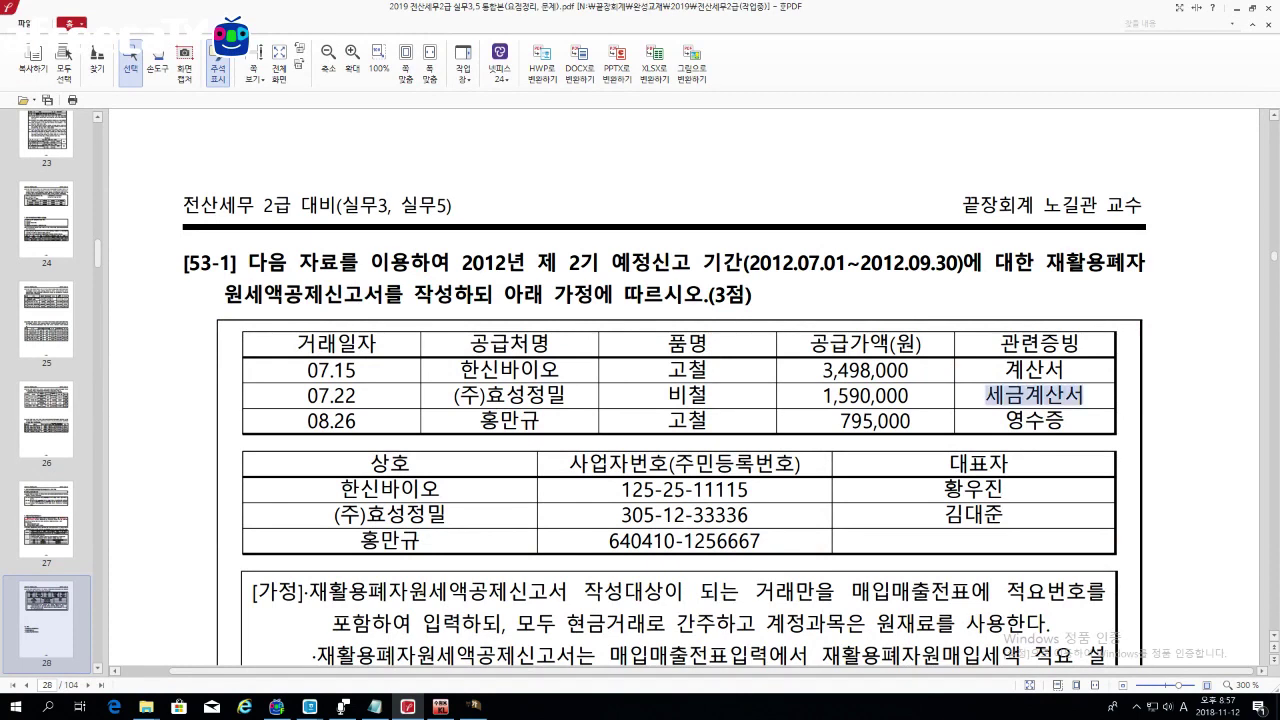
{"action": "scroll", "coordinate": [665, 412], "scroll_direction": "down", "scroll_amount": 1}
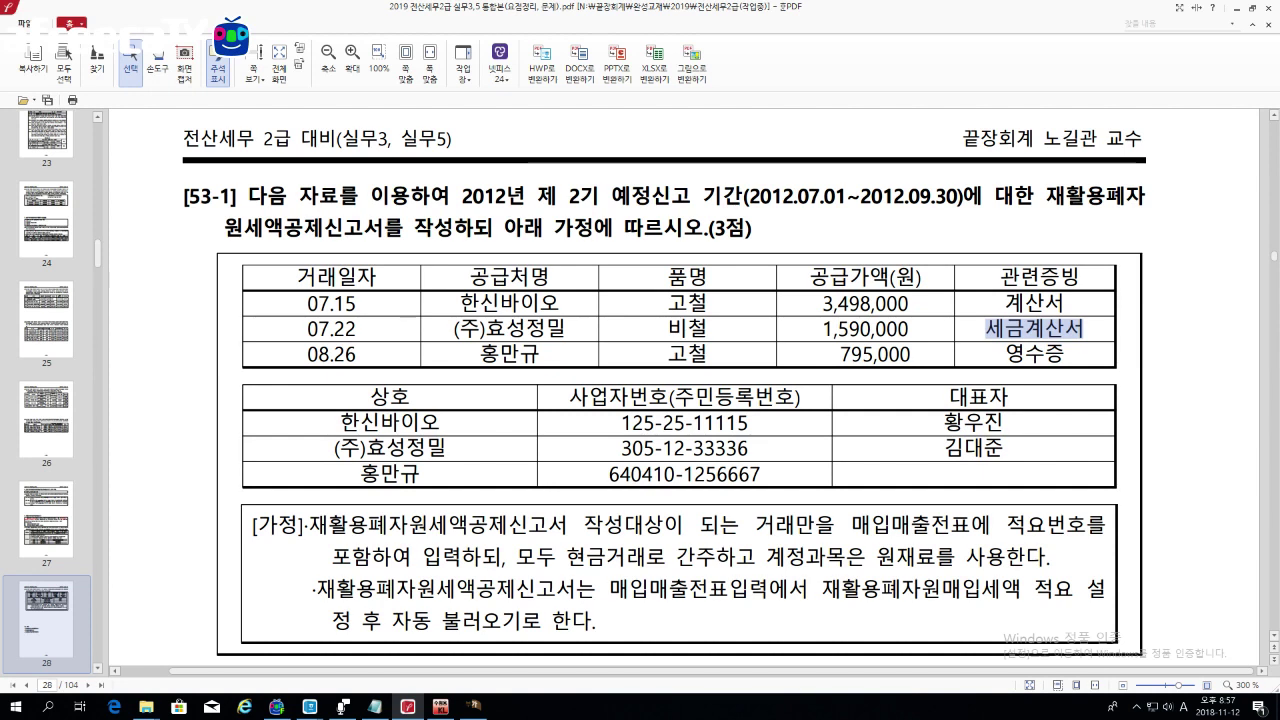
{"action": "left_click_drag", "start_coordinate": [306, 329], "coordinate": [1084, 329]}
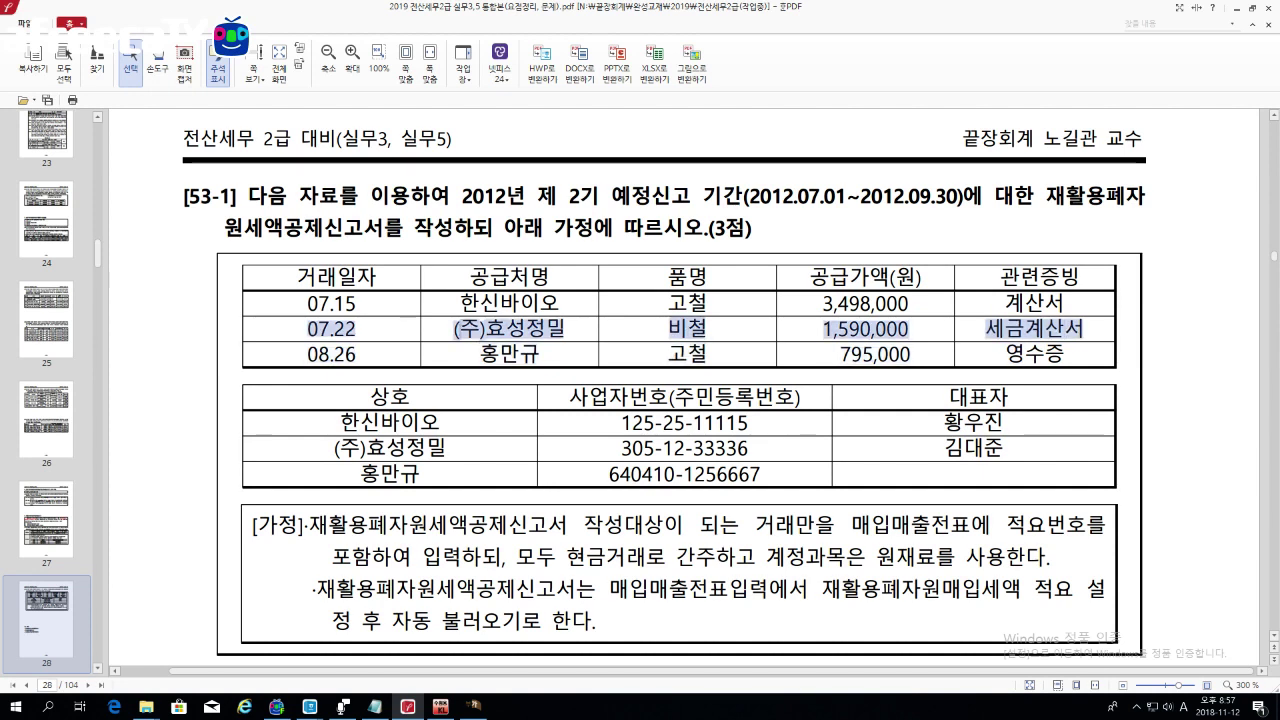
{"action": "key", "text": "Escape"}
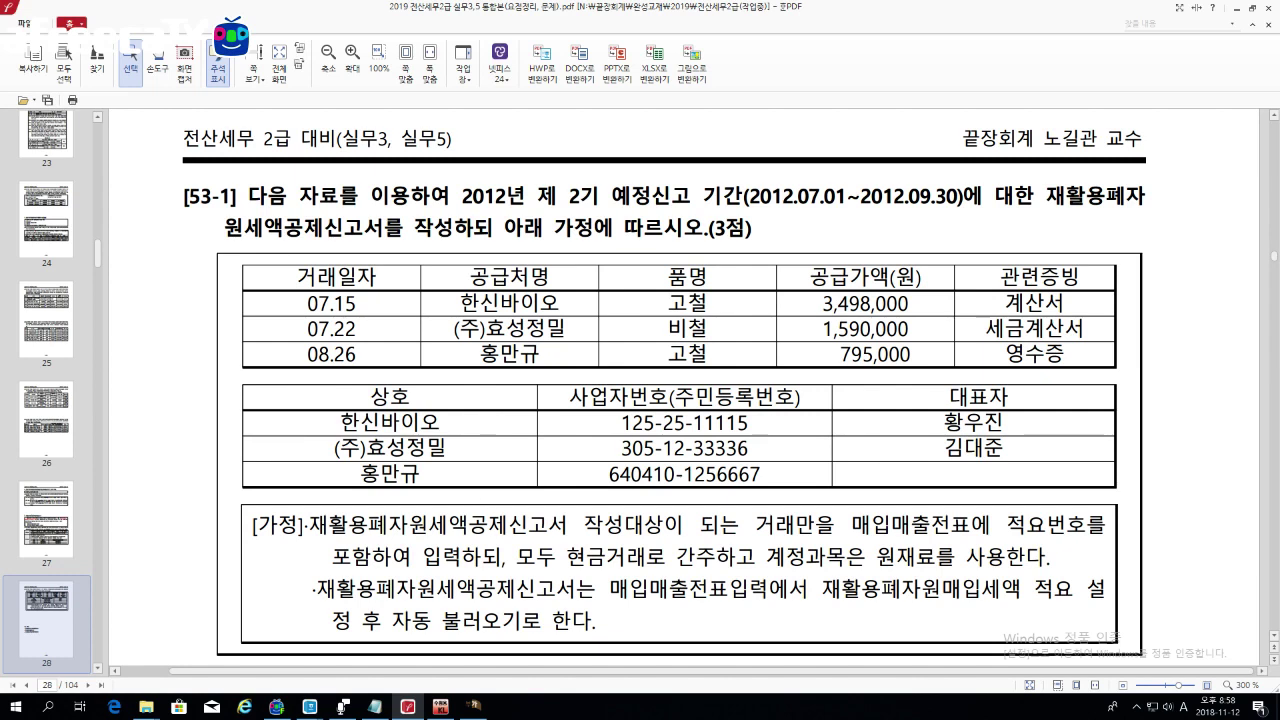
Step: Highlight the [53-1] question number, then clear the highlight
{"action": "scroll", "coordinate": [665, 380], "scroll_direction": "down", "scroll_amount": 3}
{"action": "scroll", "coordinate": [665, 380], "scroll_direction": "up", "scroll_amount": 2}
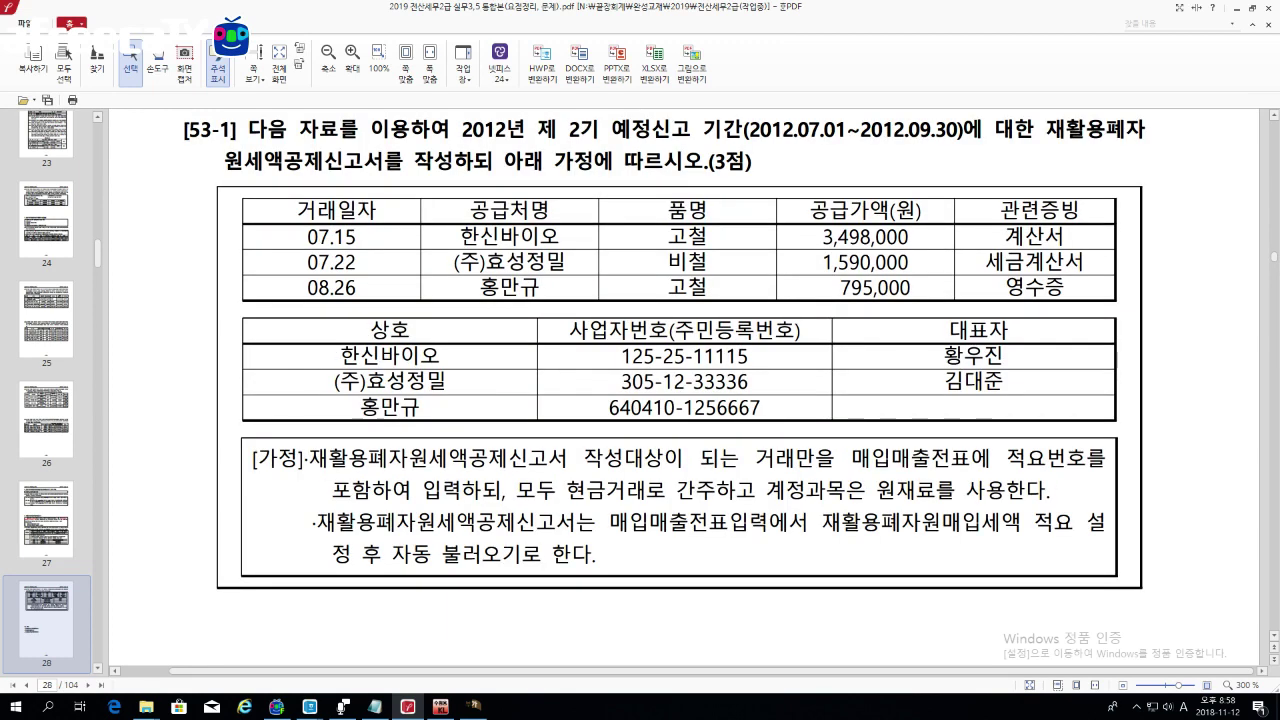
{"action": "left_click_drag", "start_coordinate": [183, 131], "coordinate": [244, 131]}
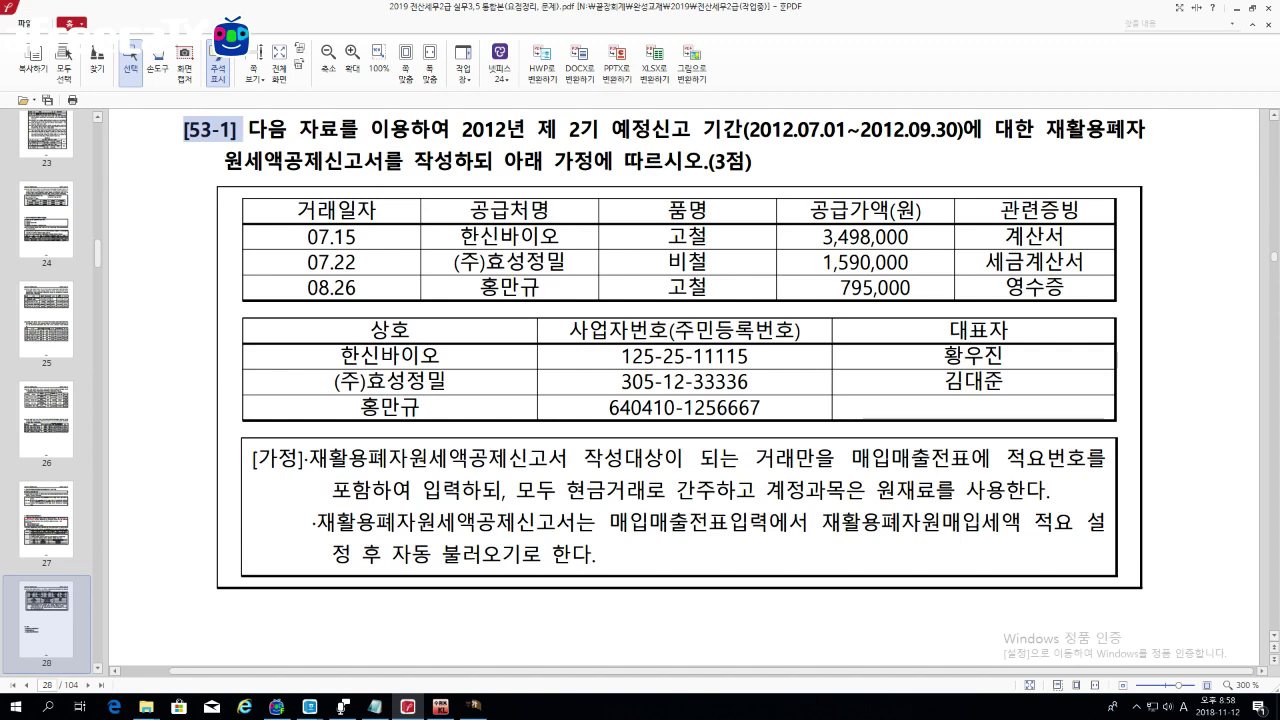
{"action": "scroll", "coordinate": [261, 233], "scroll_direction": "up", "scroll_amount": 2}
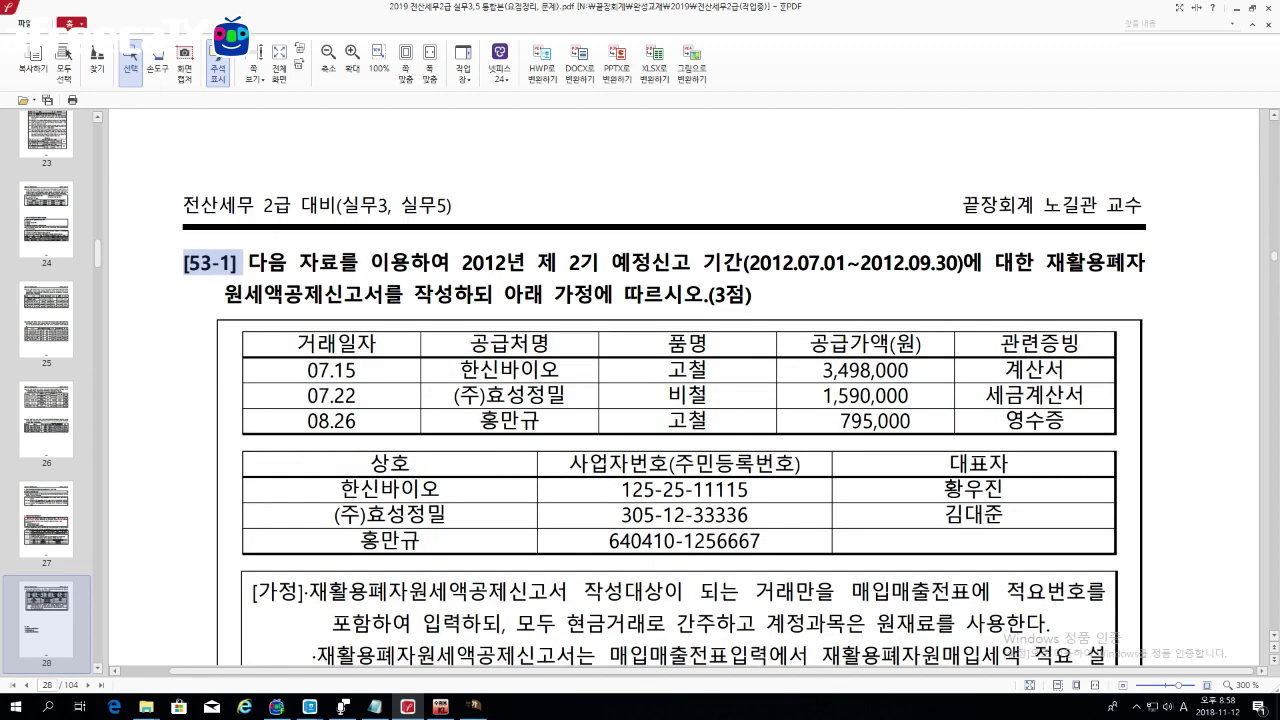
{"action": "left_click_drag", "start_coordinate": [184, 264], "coordinate": [211, 264]}
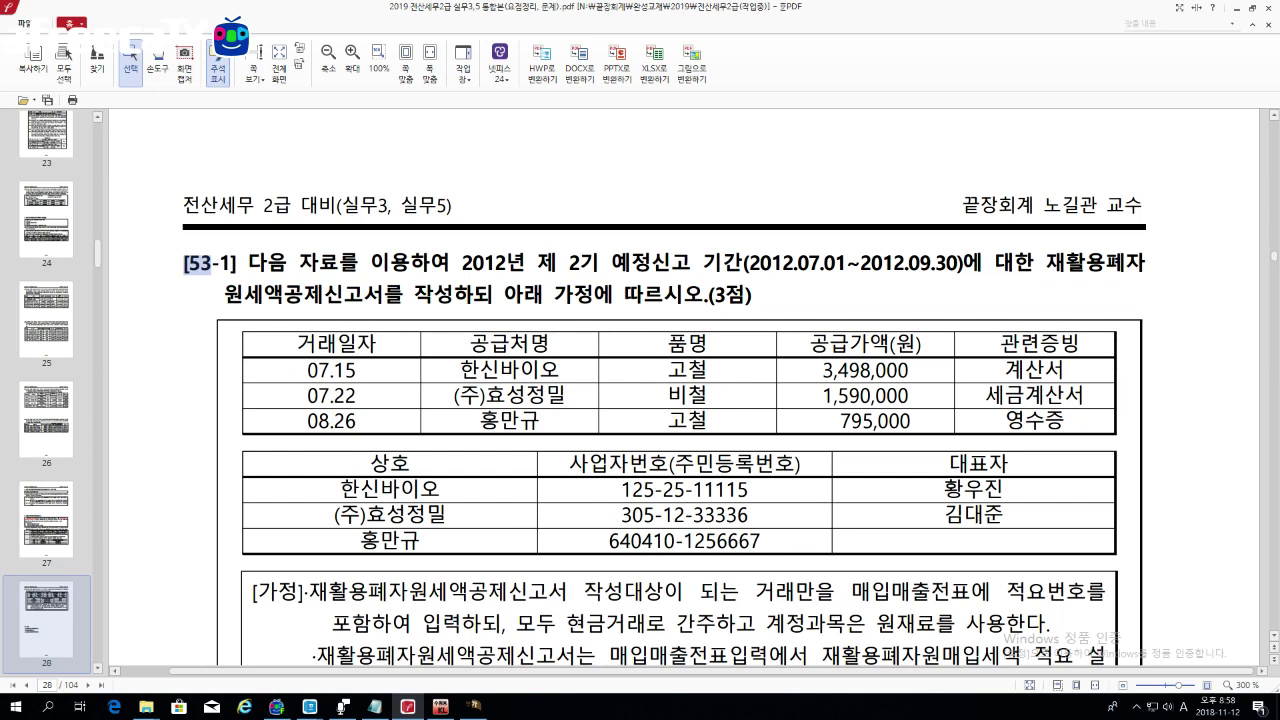
{"action": "left_click", "coordinate": [743, 492]}
Step: Scroll to section 10 기타 and highlight its heading and statement list
{"action": "scroll", "coordinate": [561, 359], "scroll_direction": "down", "scroll_amount": 10}
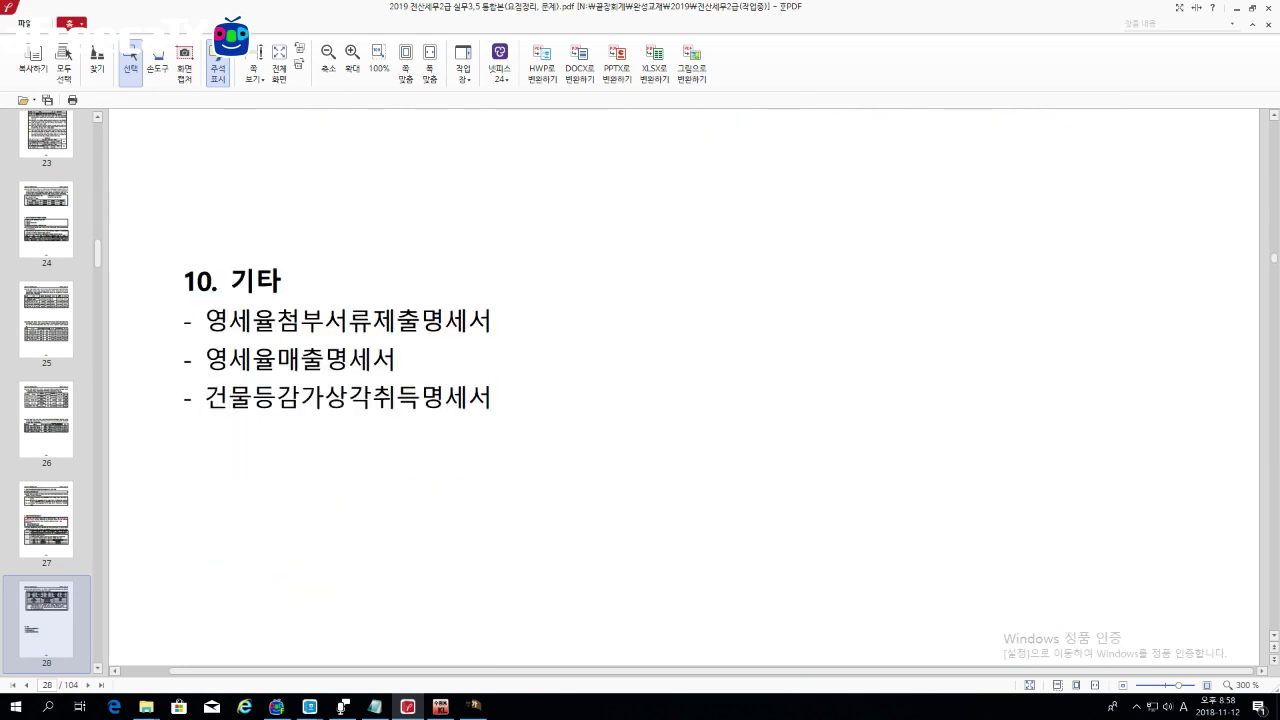
{"action": "scroll", "coordinate": [561, 359], "scroll_direction": "up", "scroll_amount": 1}
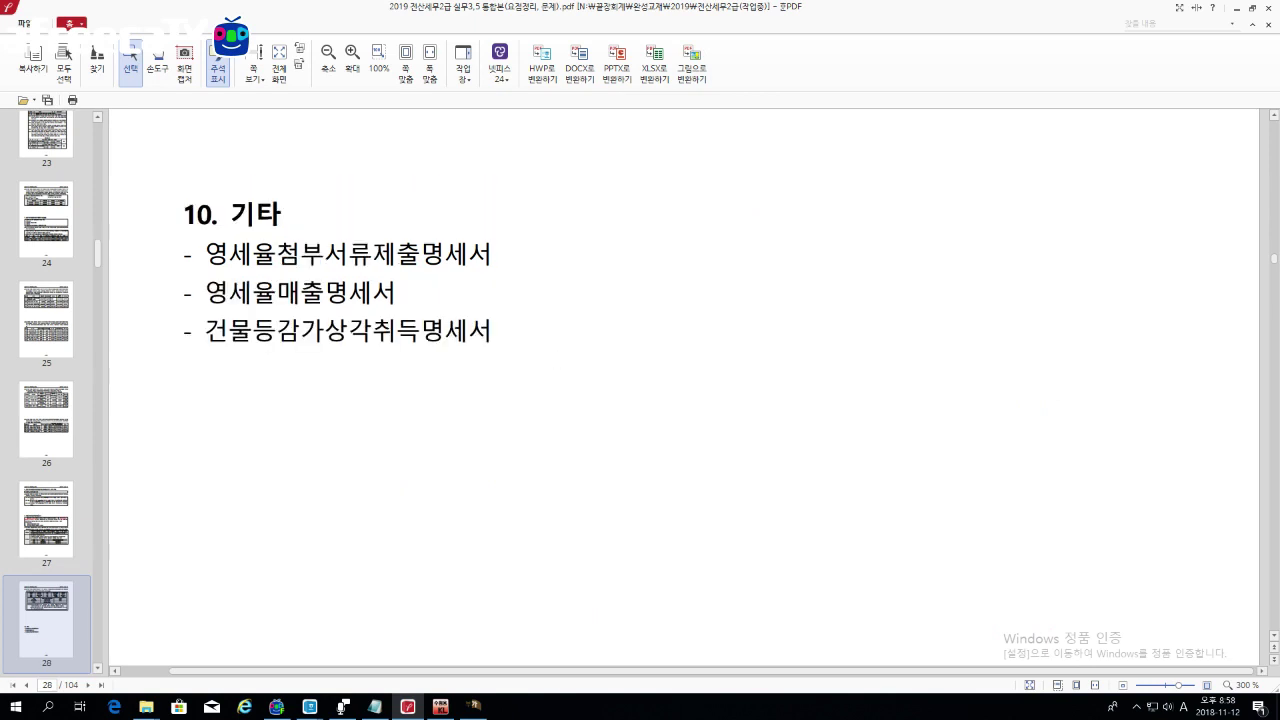
{"action": "left_click_drag", "start_coordinate": [183, 205], "coordinate": [500, 340]}
{"action": "left_click", "coordinate": [534, 345]}
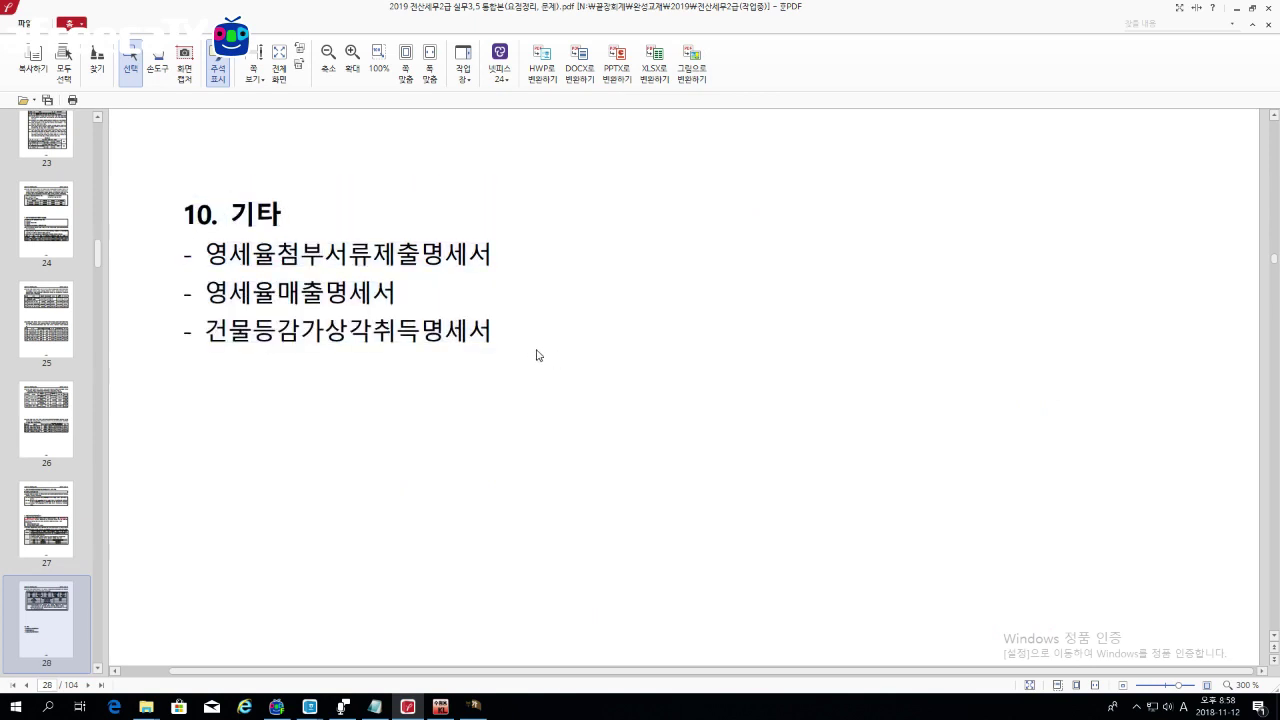